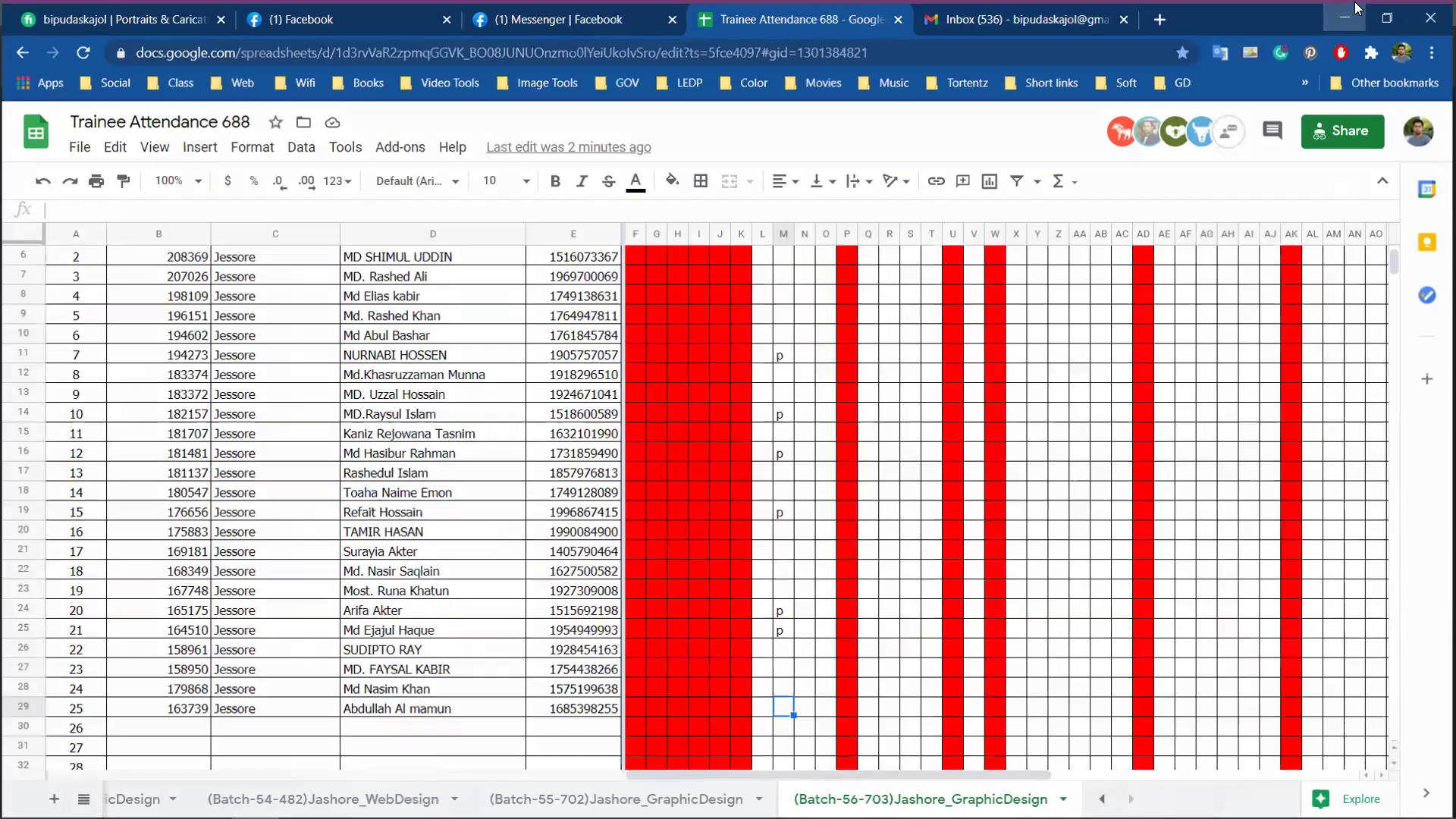
# Switch from the attendance spreadsheet to Photoshop, bring up the New Document dialog, and close it without creating a document.
pyautogui.click(1357, 11)
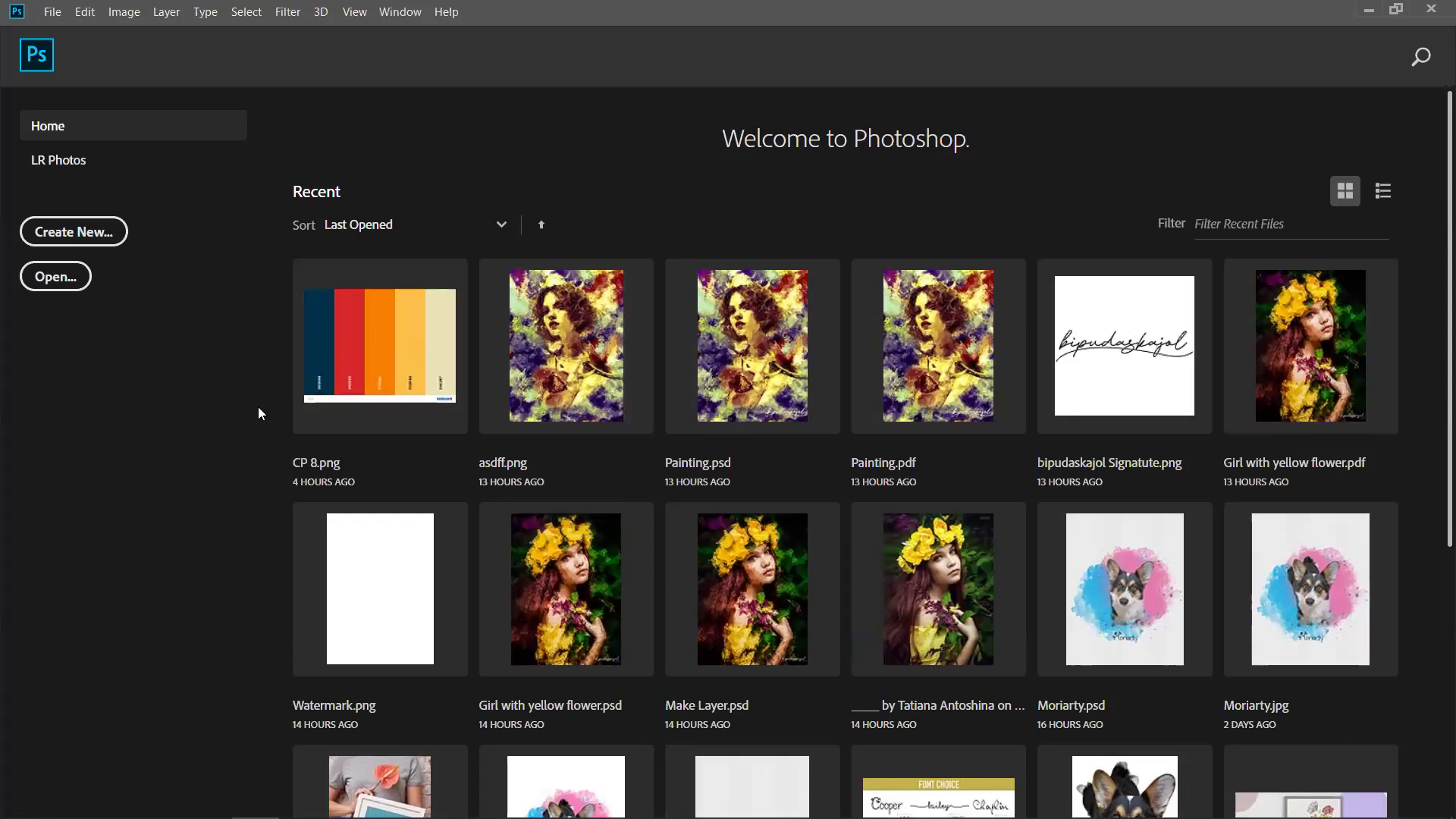
pyautogui.click(105, 240)
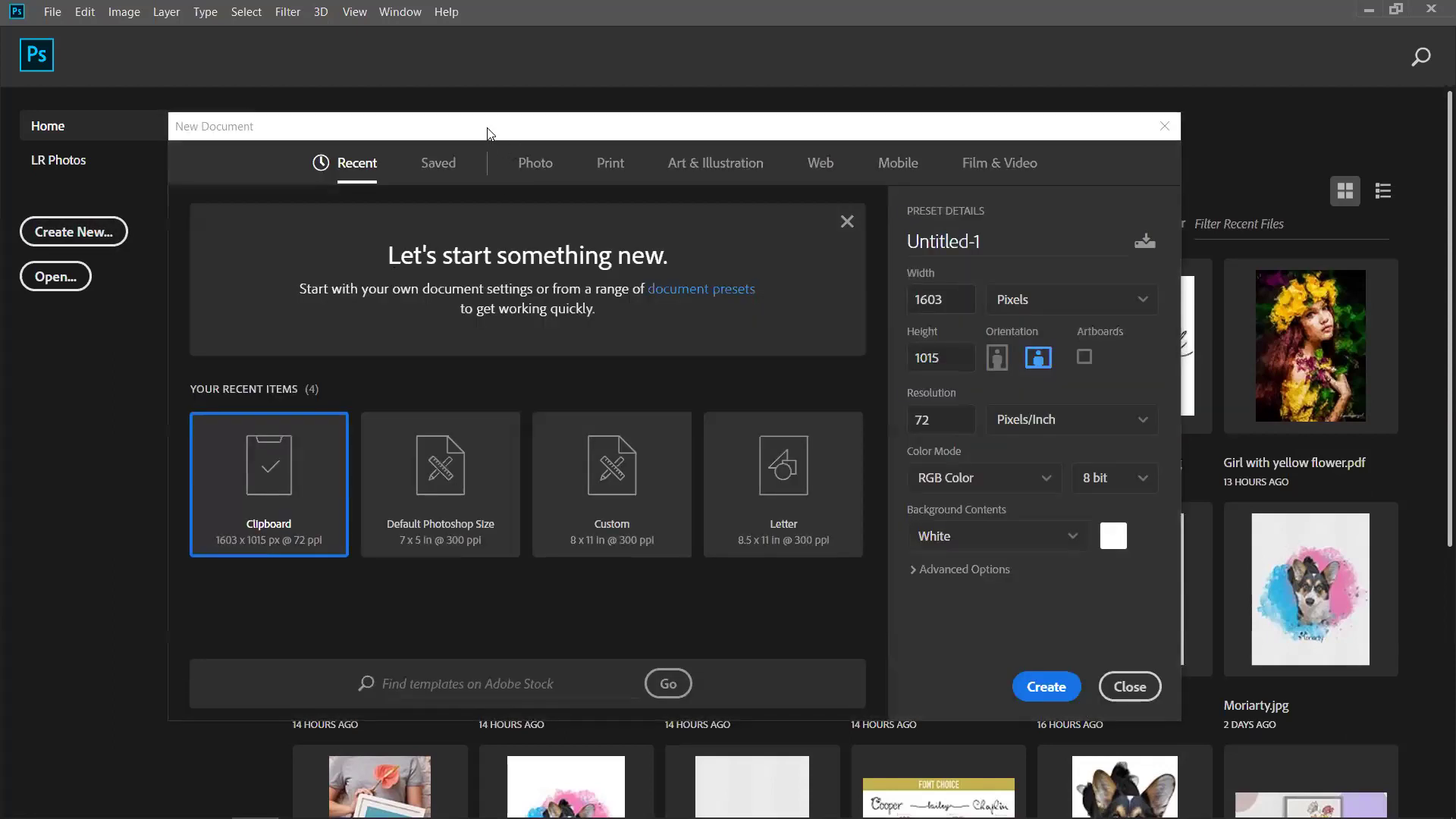
pyautogui.moveTo(489, 134); pyautogui.dragTo(610, 122)
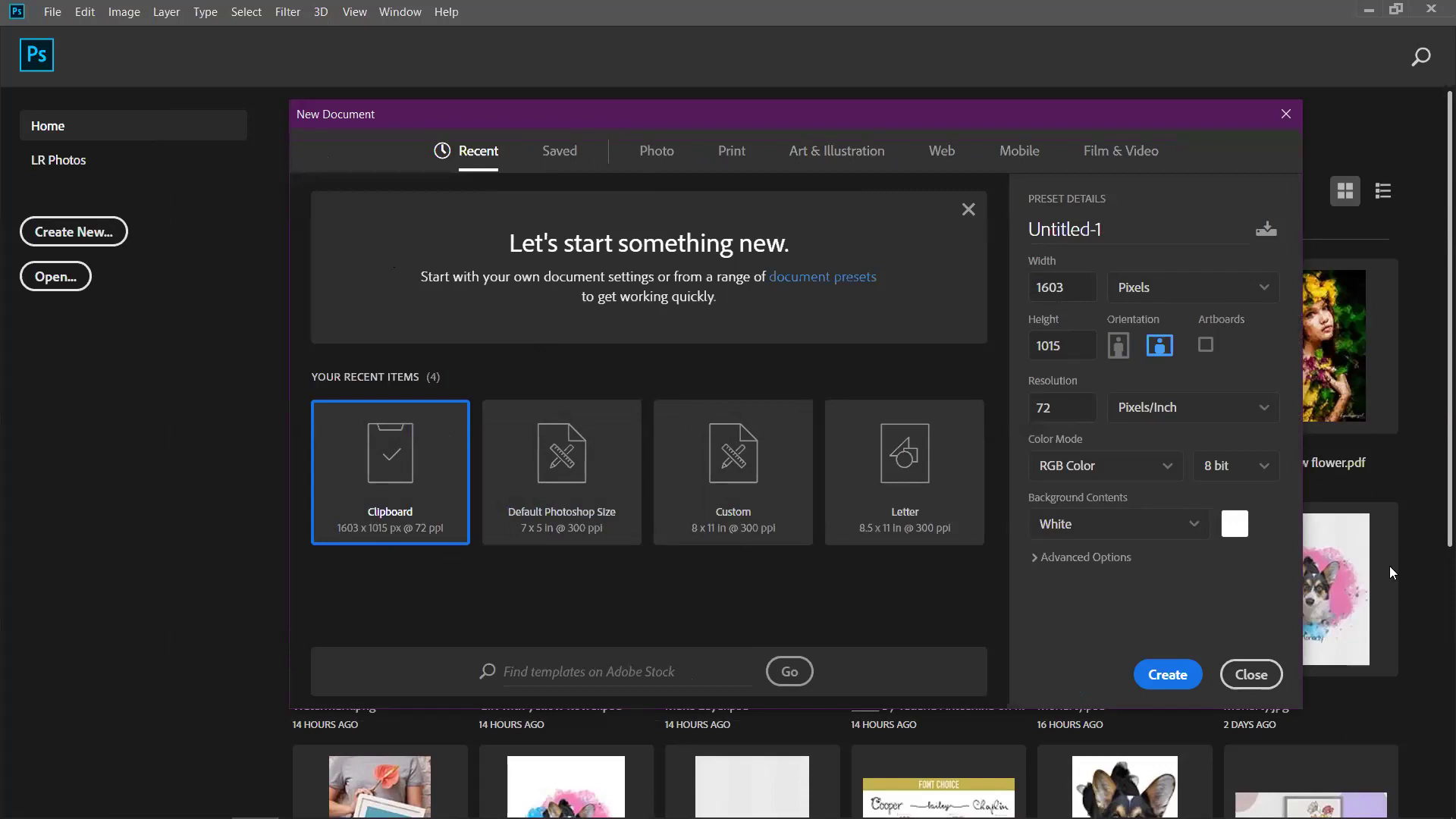
pyautogui.click(1285, 113)
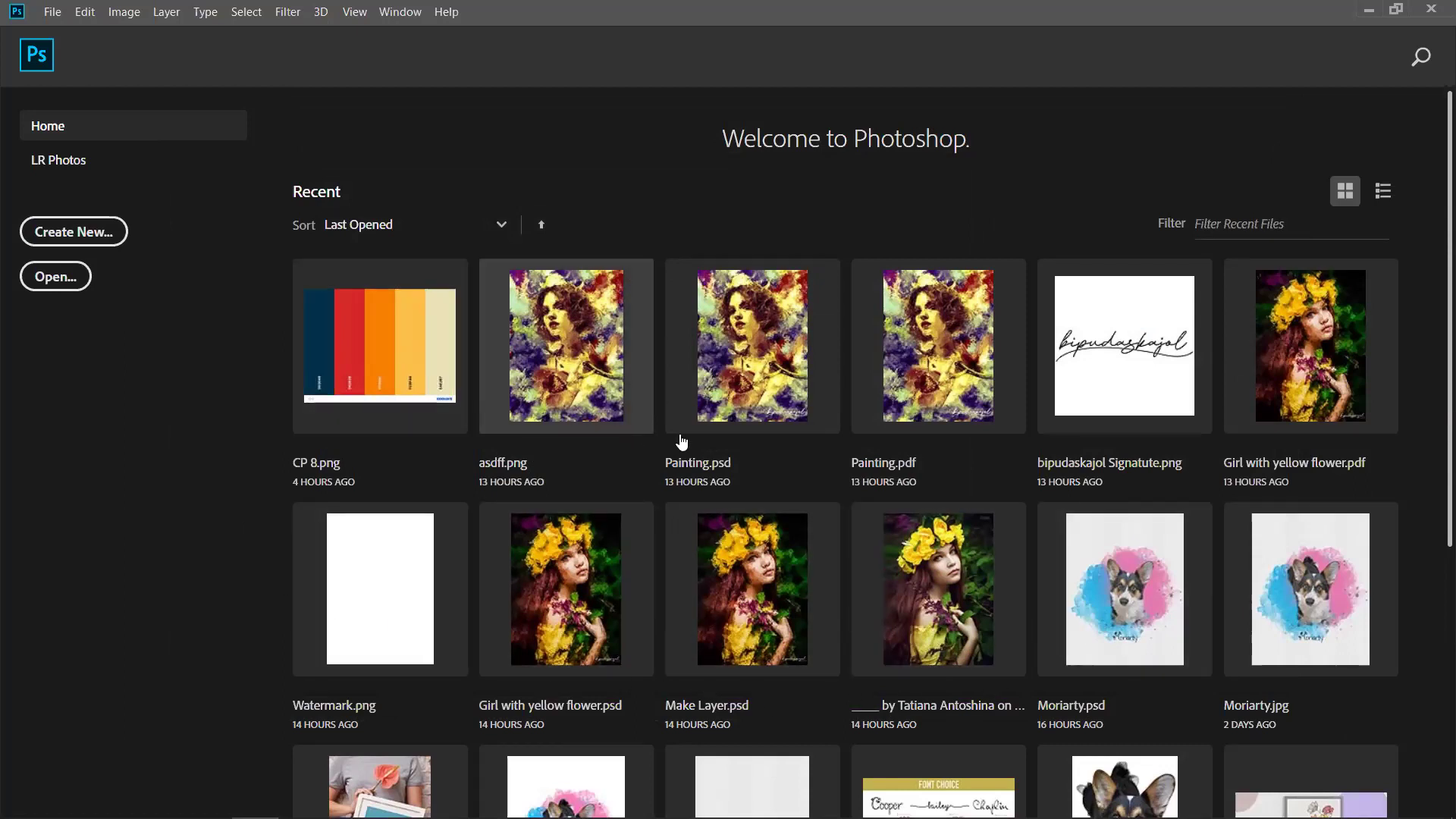
# Open the image cvetovaya-palitra-4031.png from the Color pallets folder and close it.
pyautogui.hotkey('ctrl', 'o')
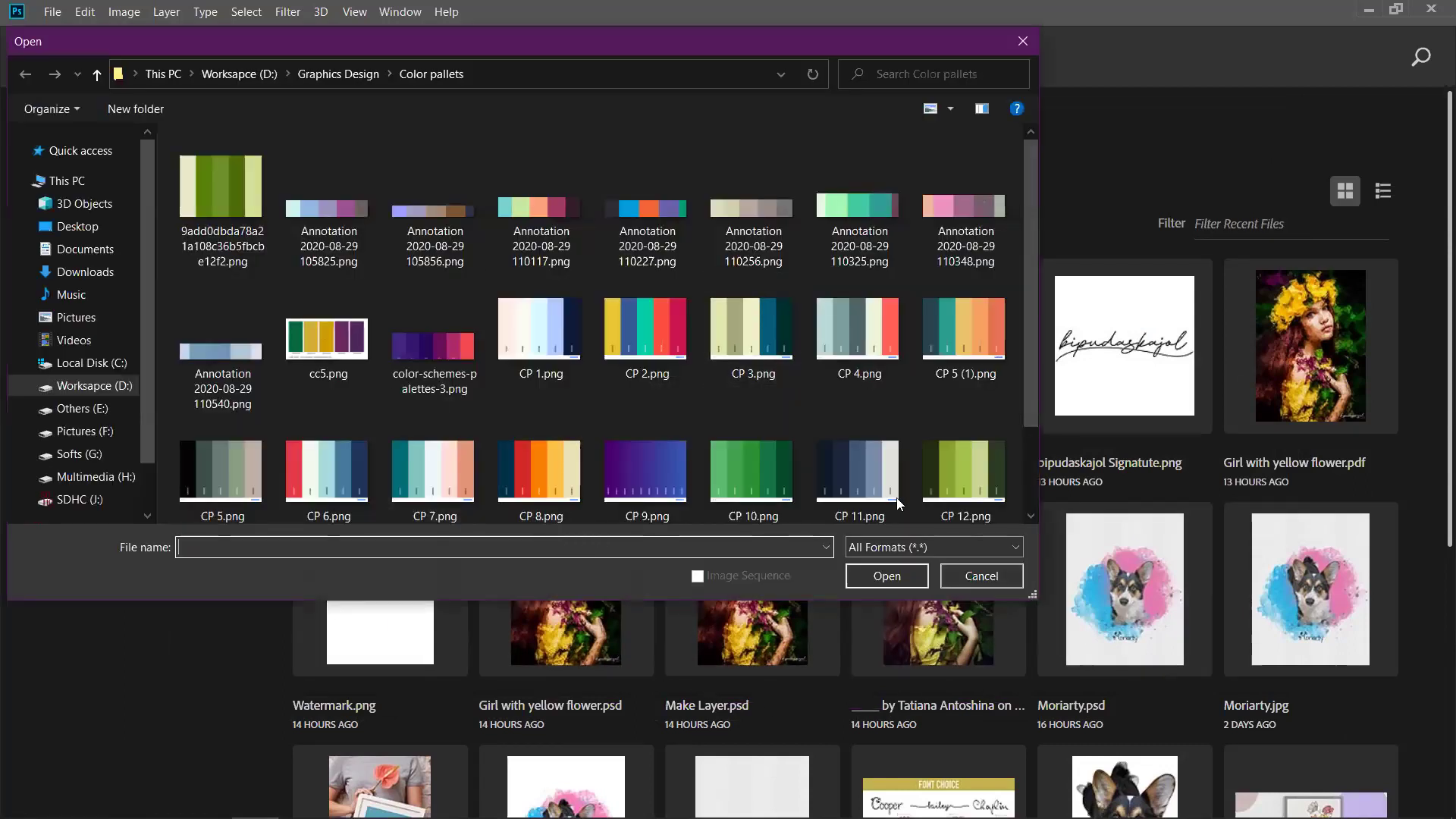
pyautogui.scroll(-2, 942, 411)
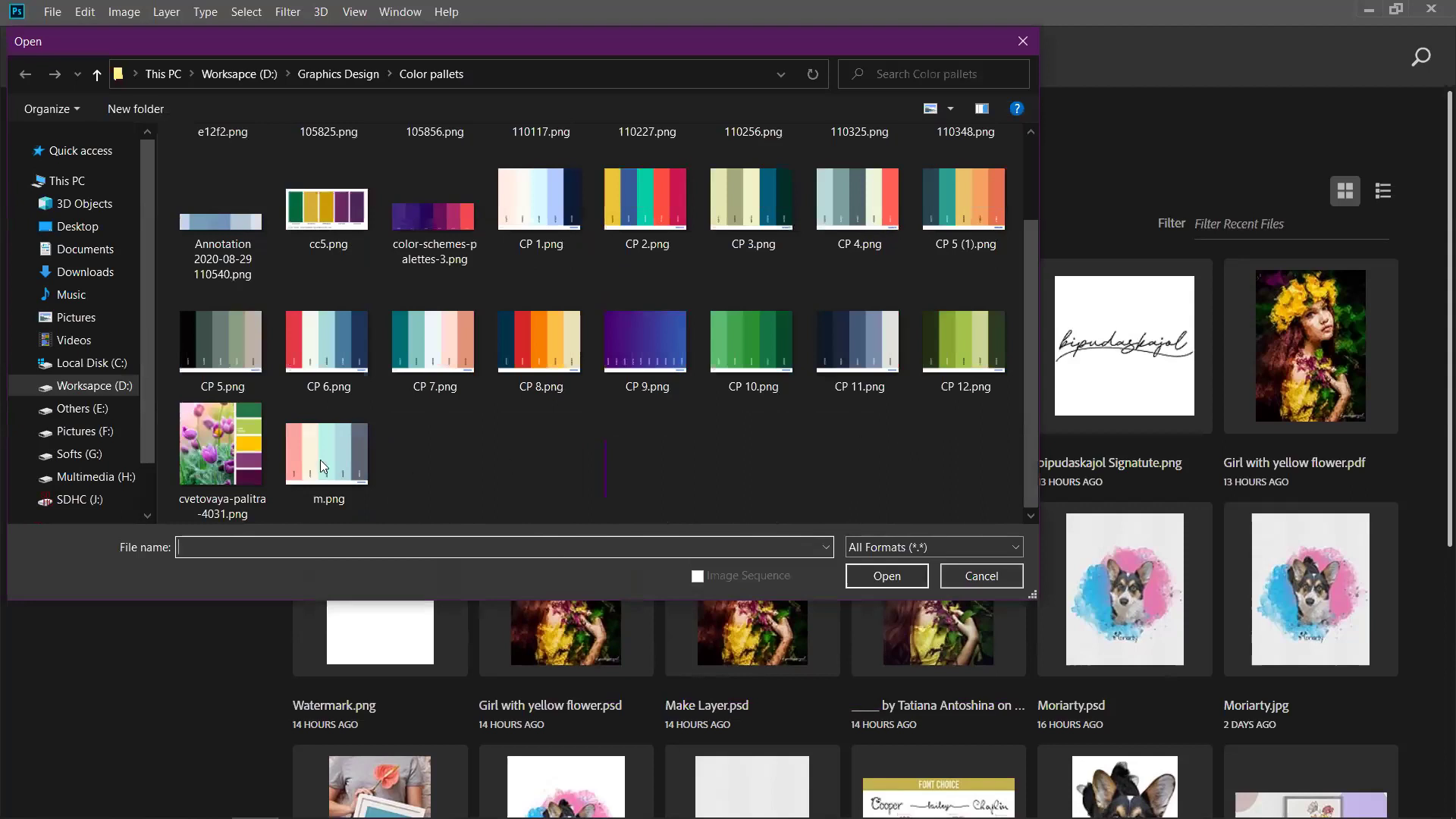
pyautogui.click(244, 450)
pyautogui.click(884, 578)
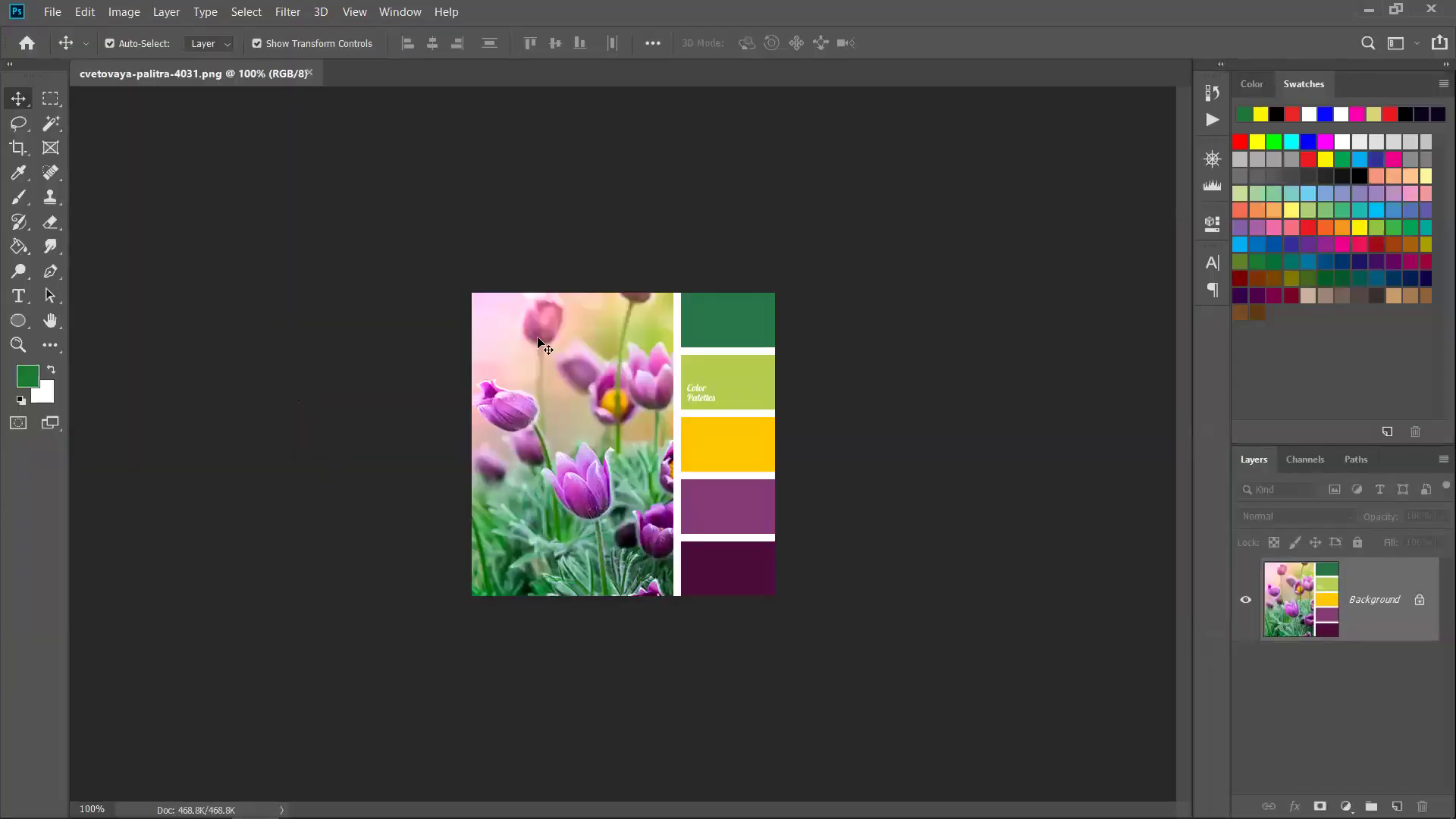
pyautogui.click(312, 74)
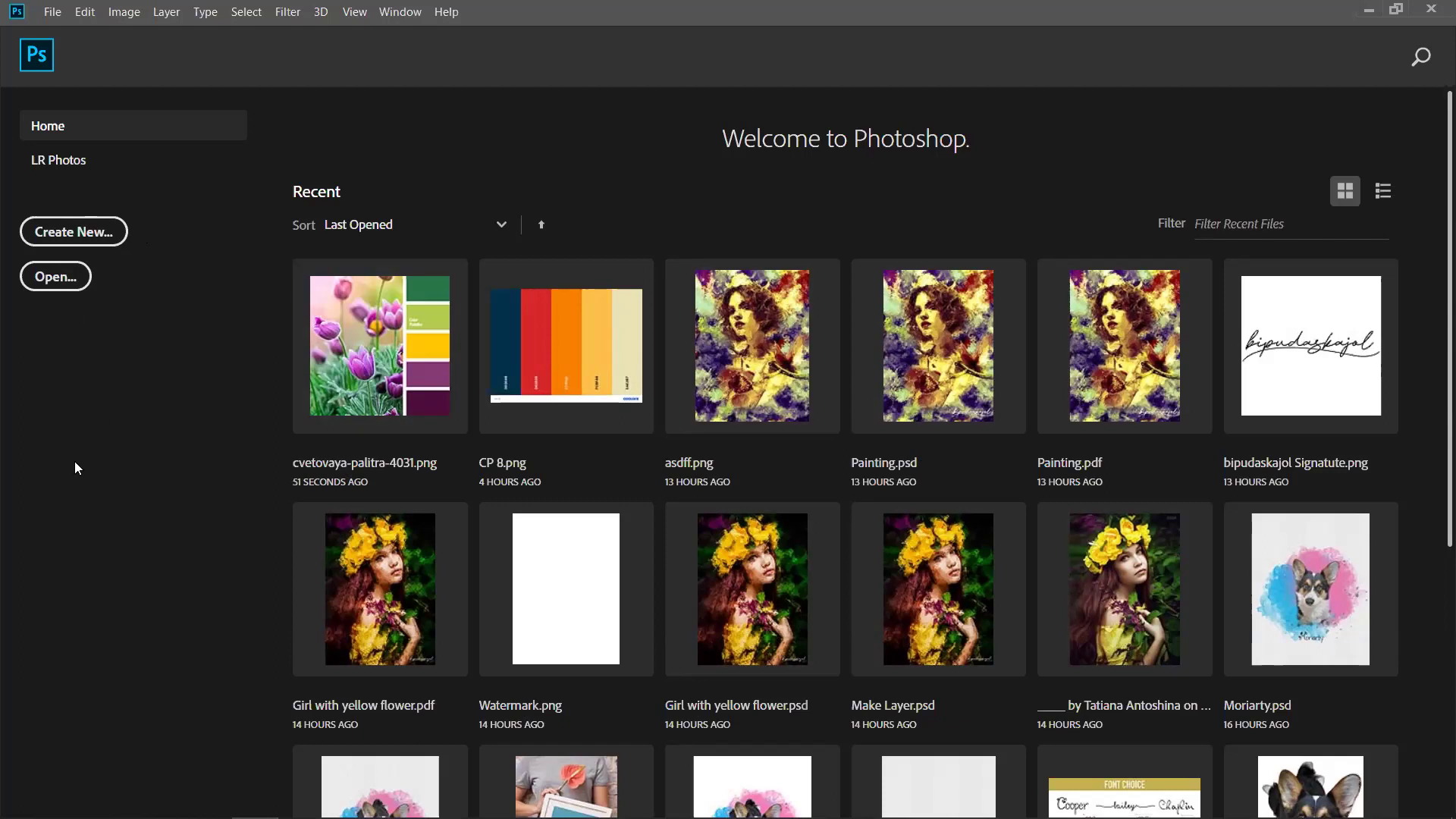
# Reopen cvetovaya-palitra-4031.png starting from the Home screen and close the image again.
pyautogui.click(77, 288)
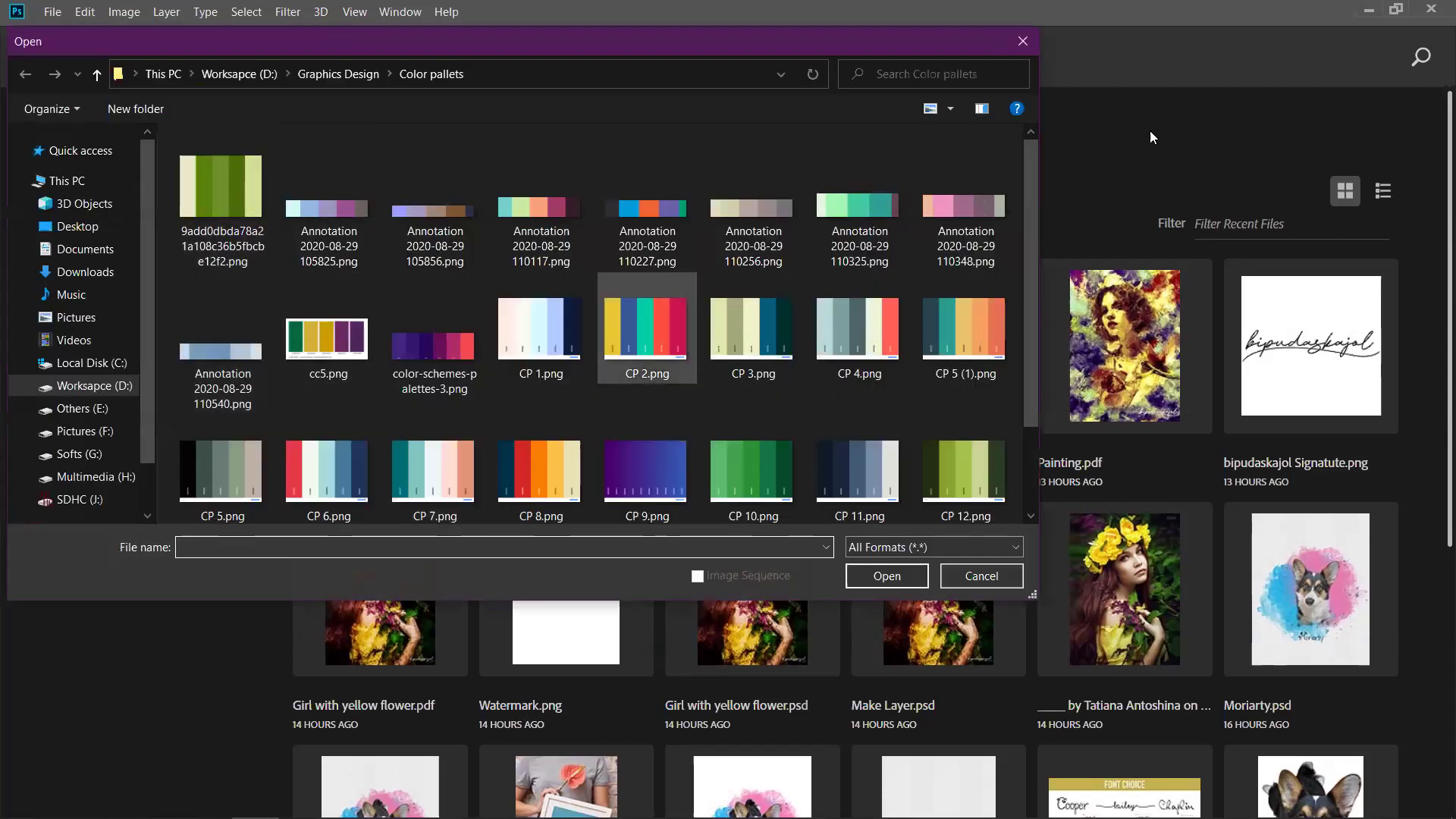
pyautogui.click(684, 460)
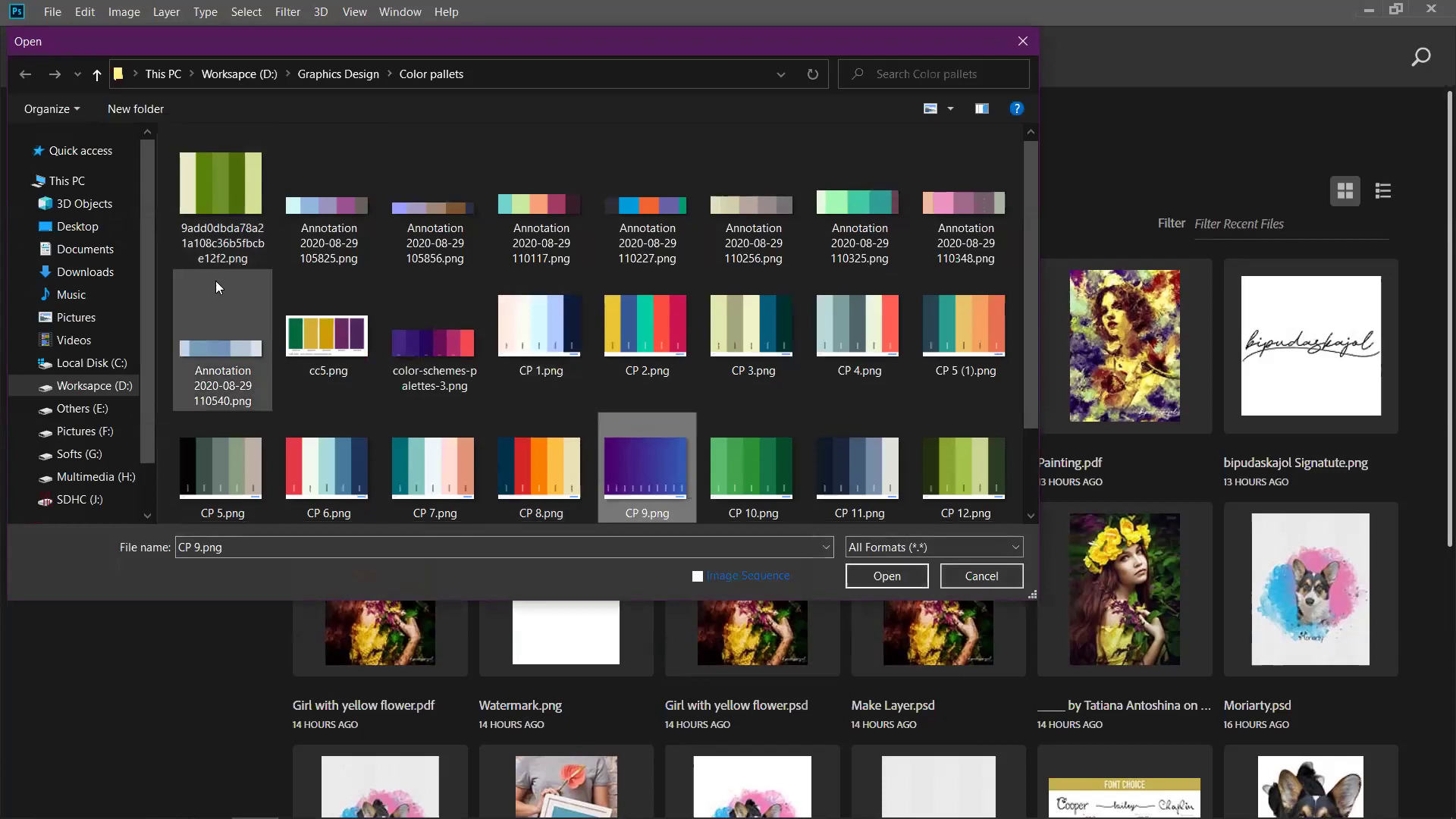
pyautogui.click(216, 243)
pyautogui.scroll(-2, 639, 432)
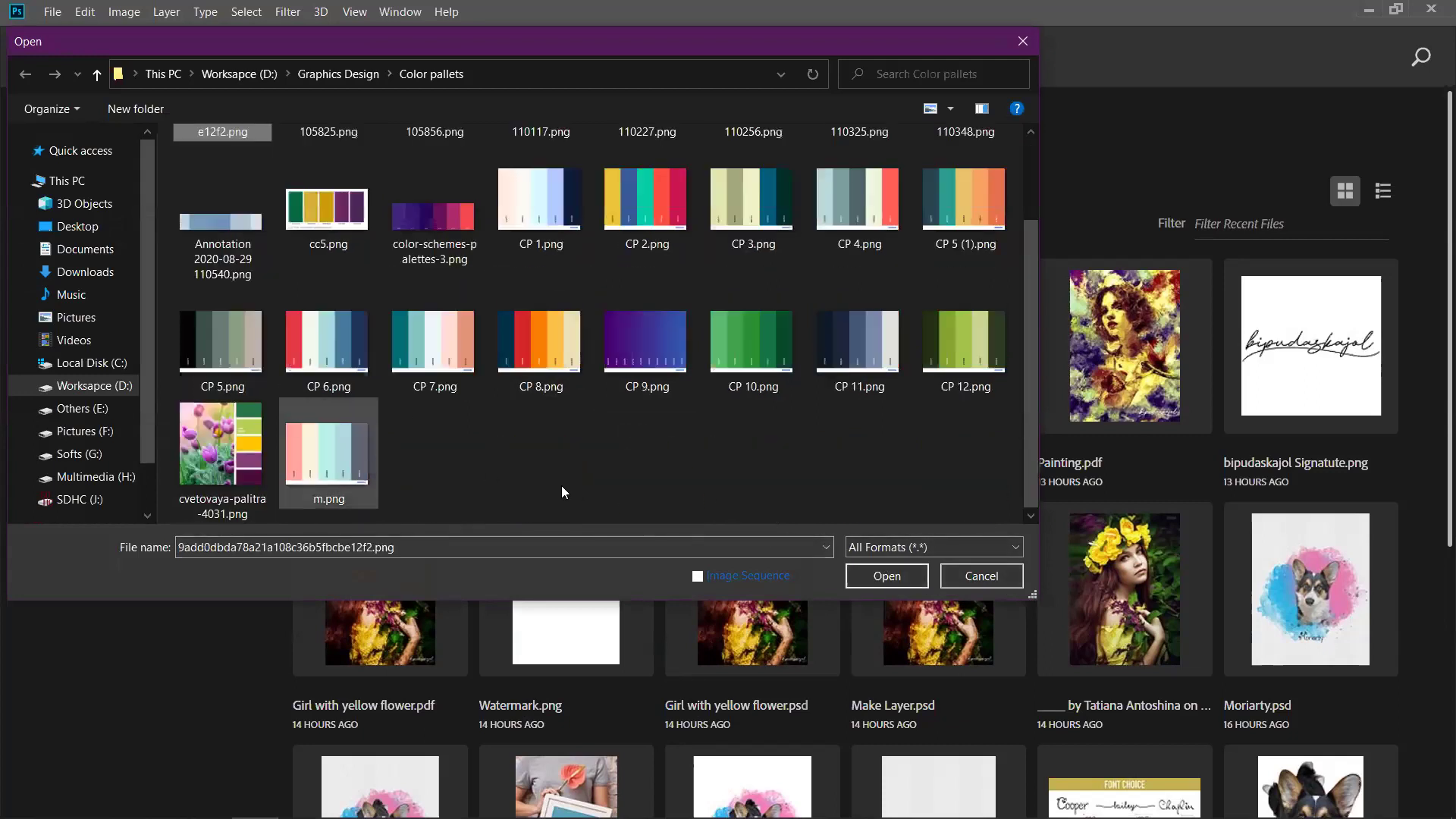
pyautogui.click(251, 420)
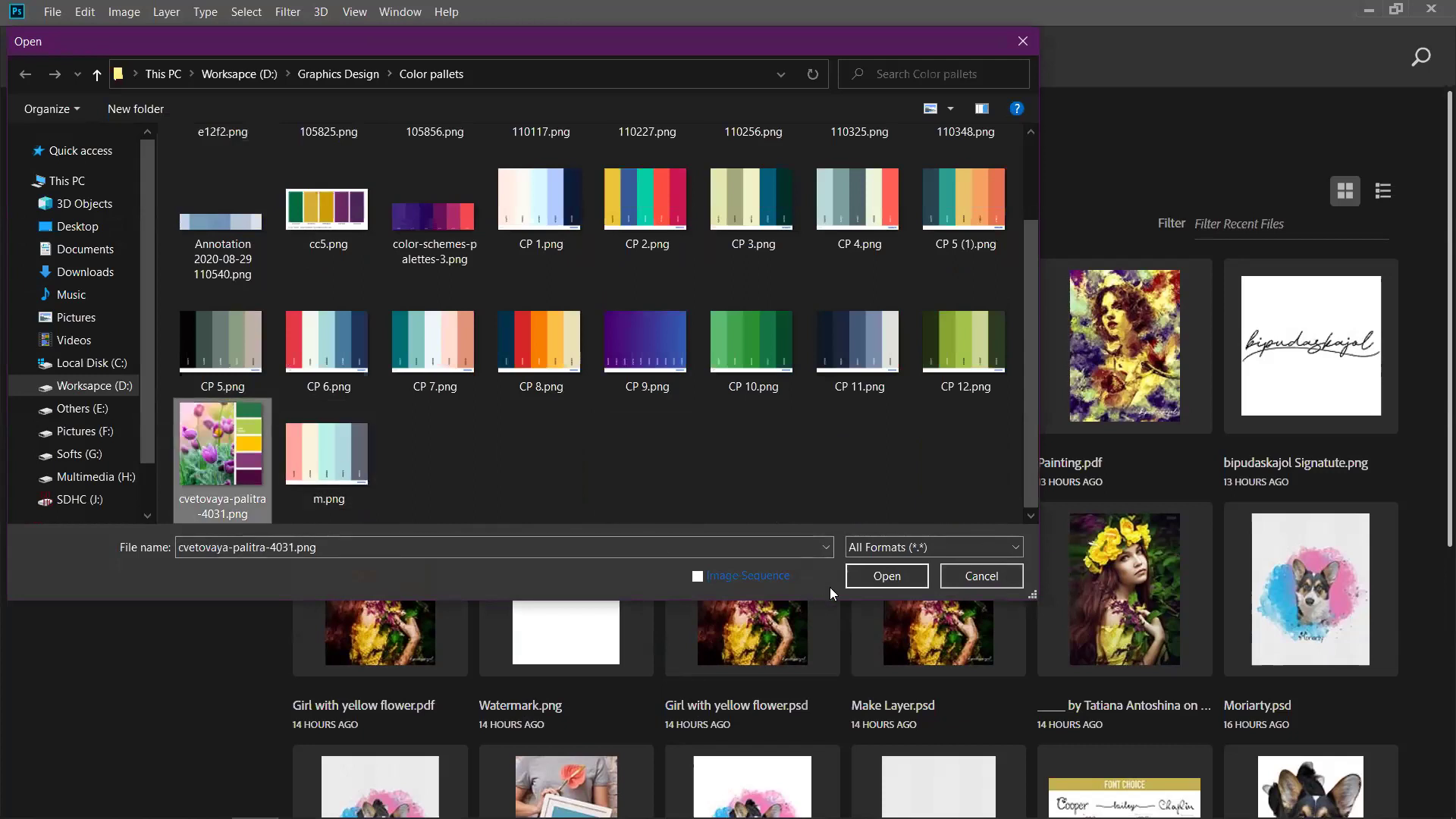
pyautogui.click(907, 580)
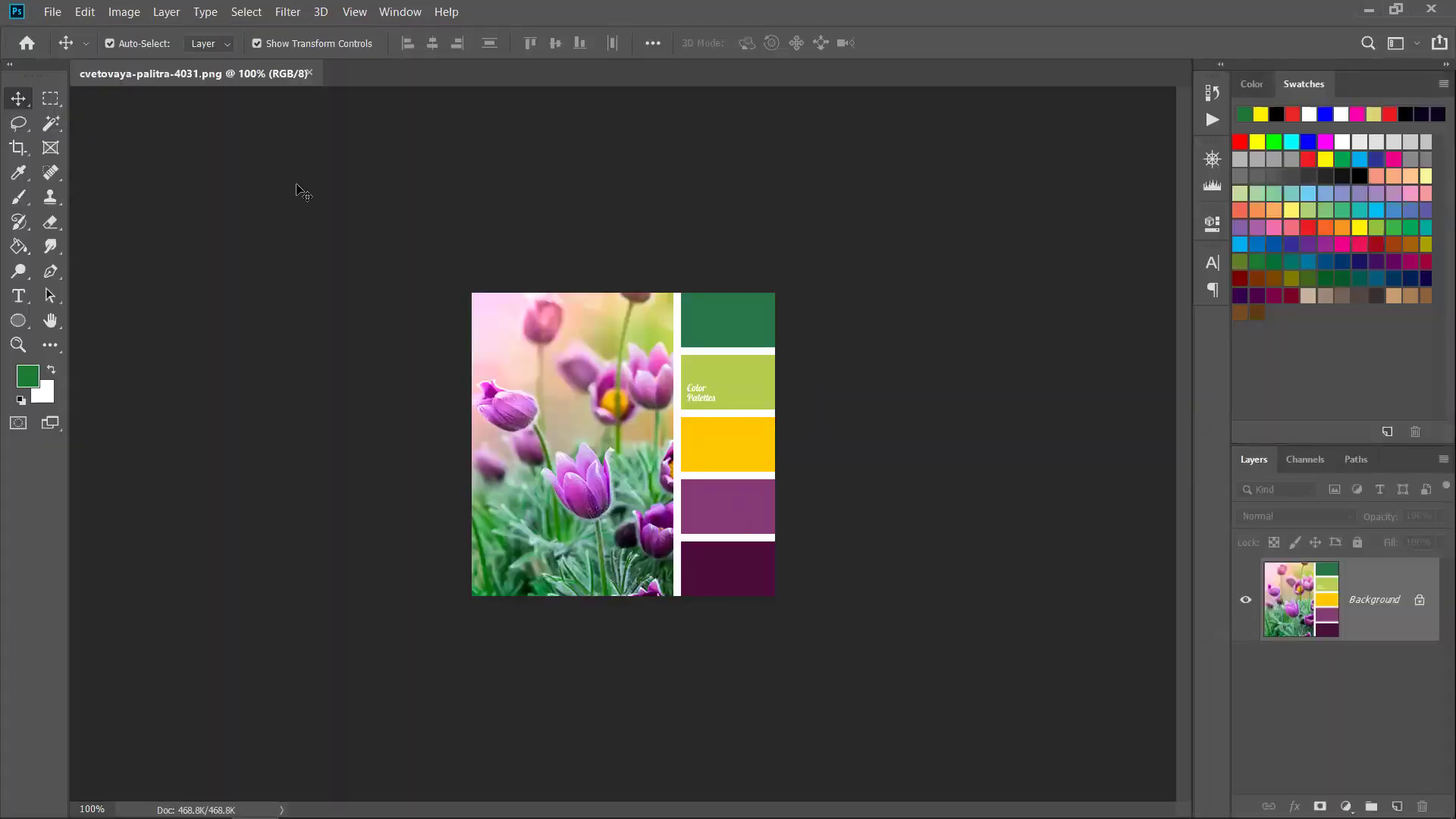
pyautogui.click(310, 73)
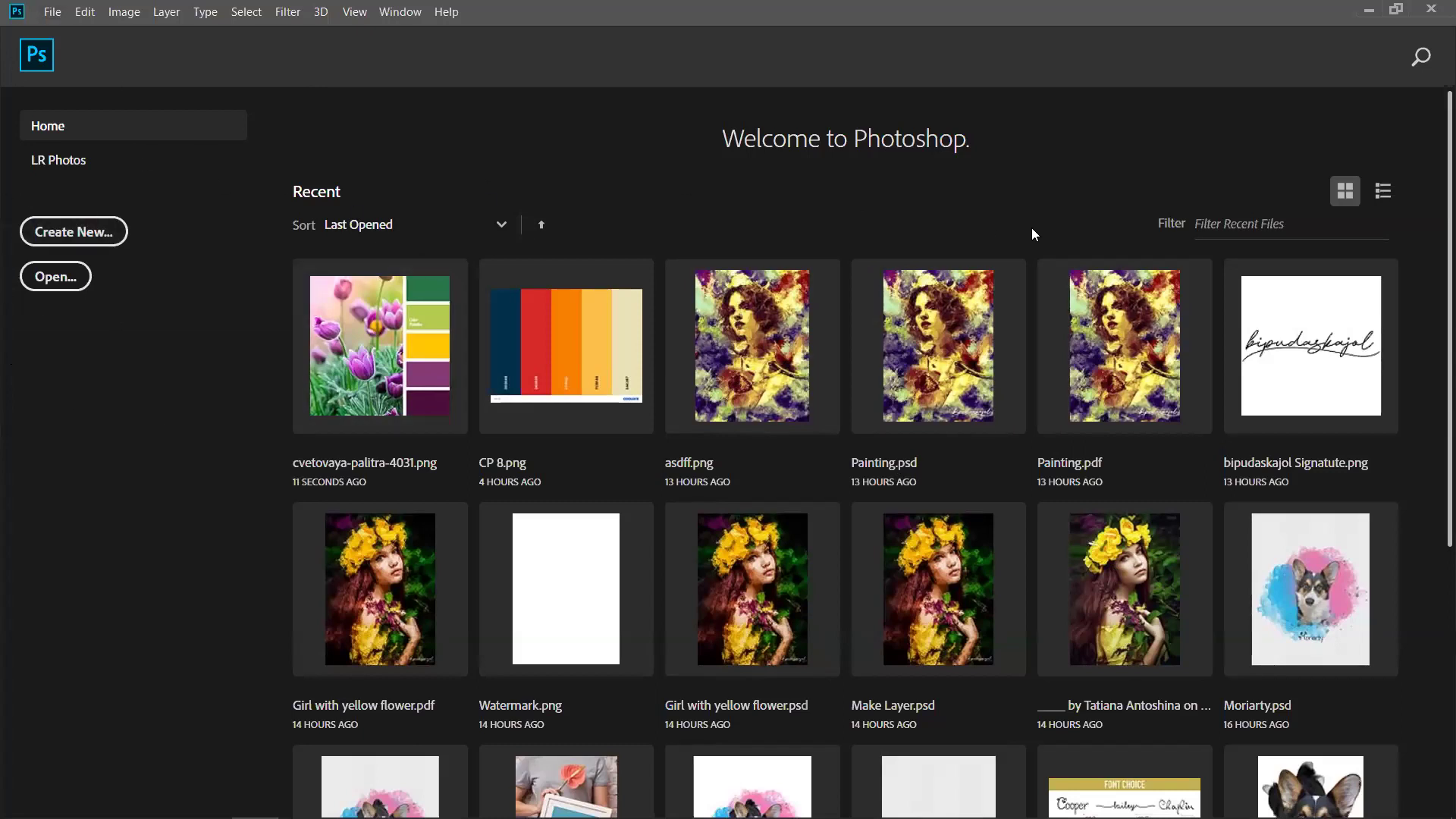
# Bring up the New Document settings and dismiss them without creating a document.
pyautogui.click(53, 12)
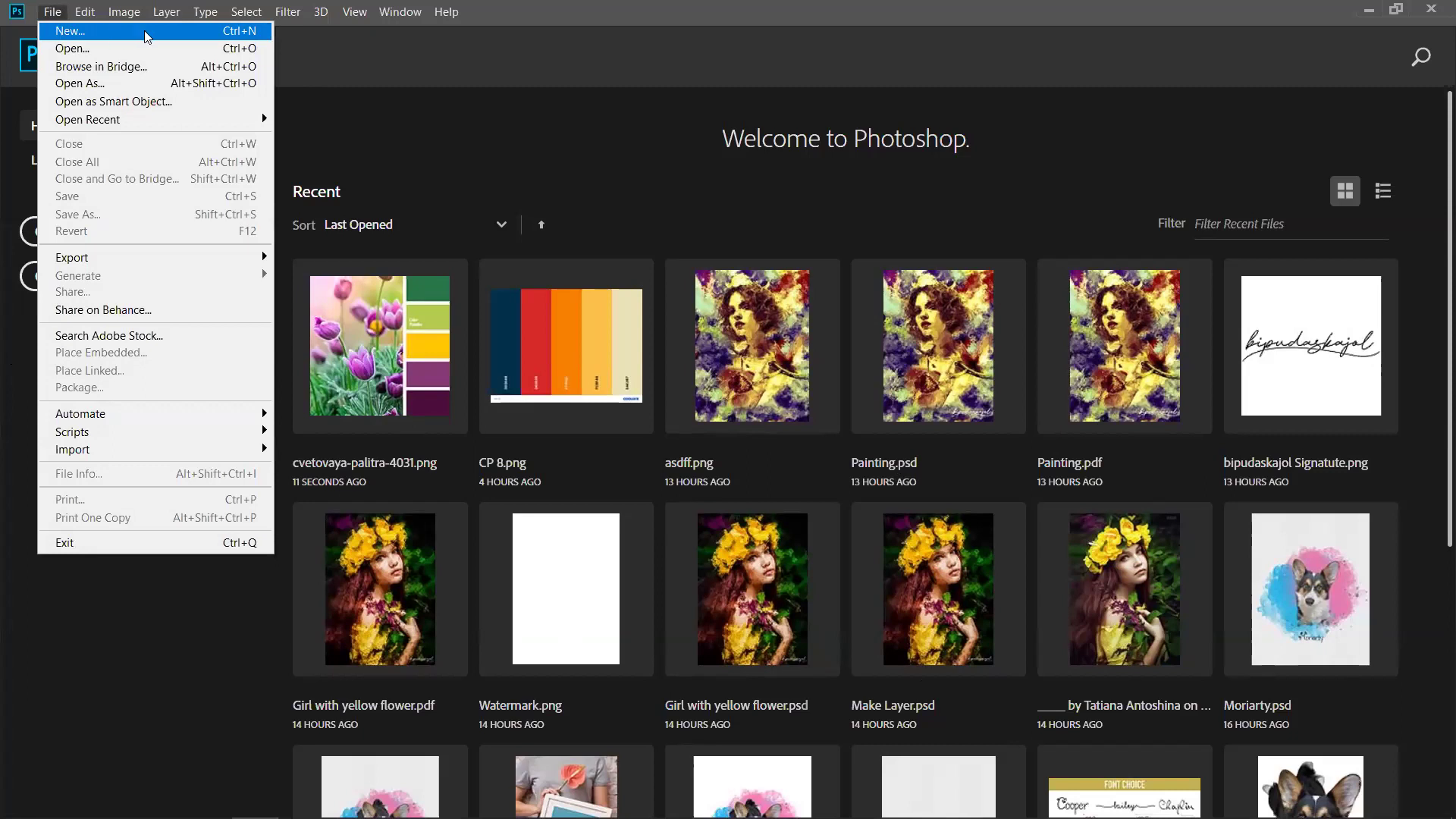
pyautogui.click(225, 38)
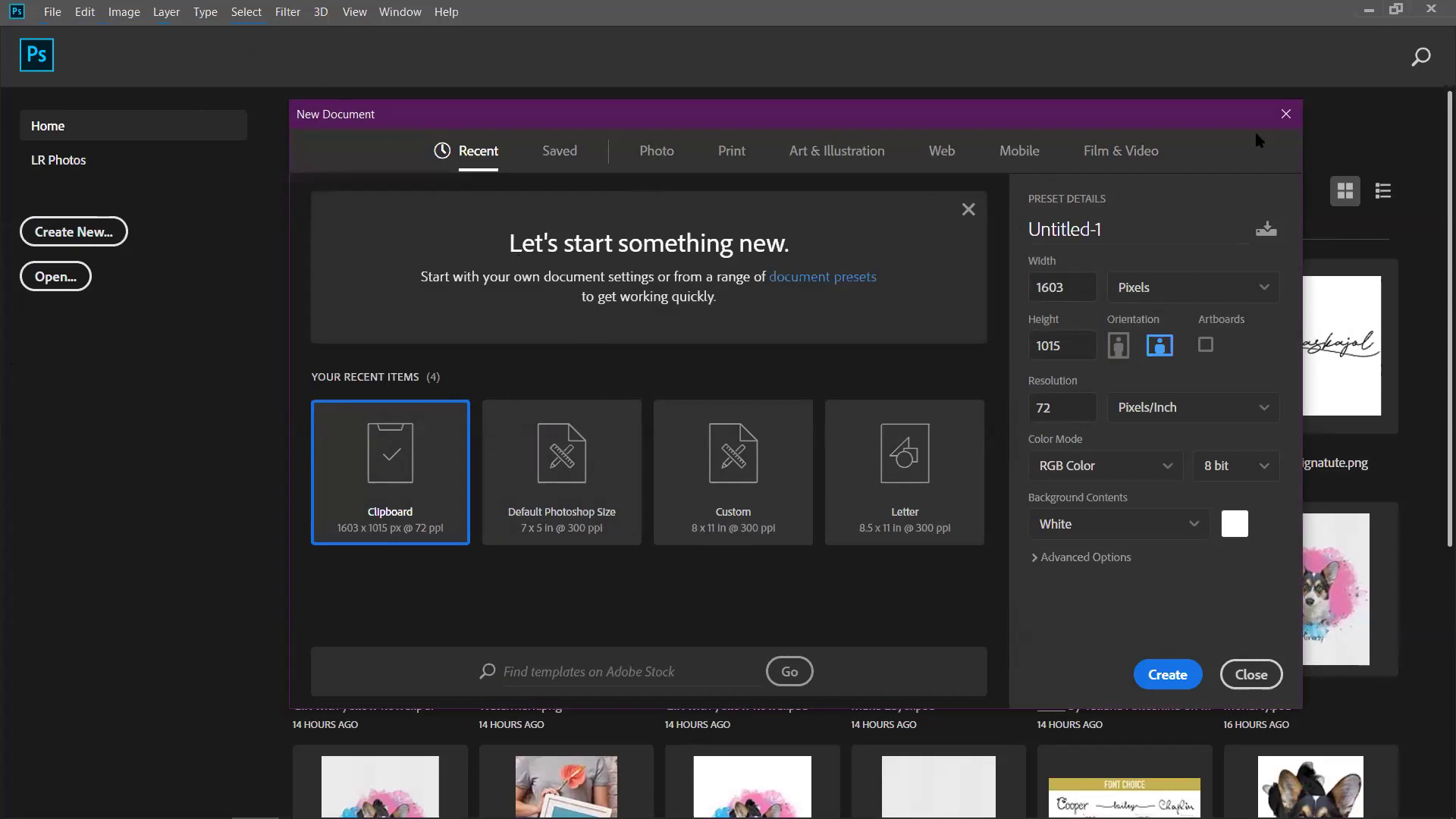
pyautogui.click(1283, 115)
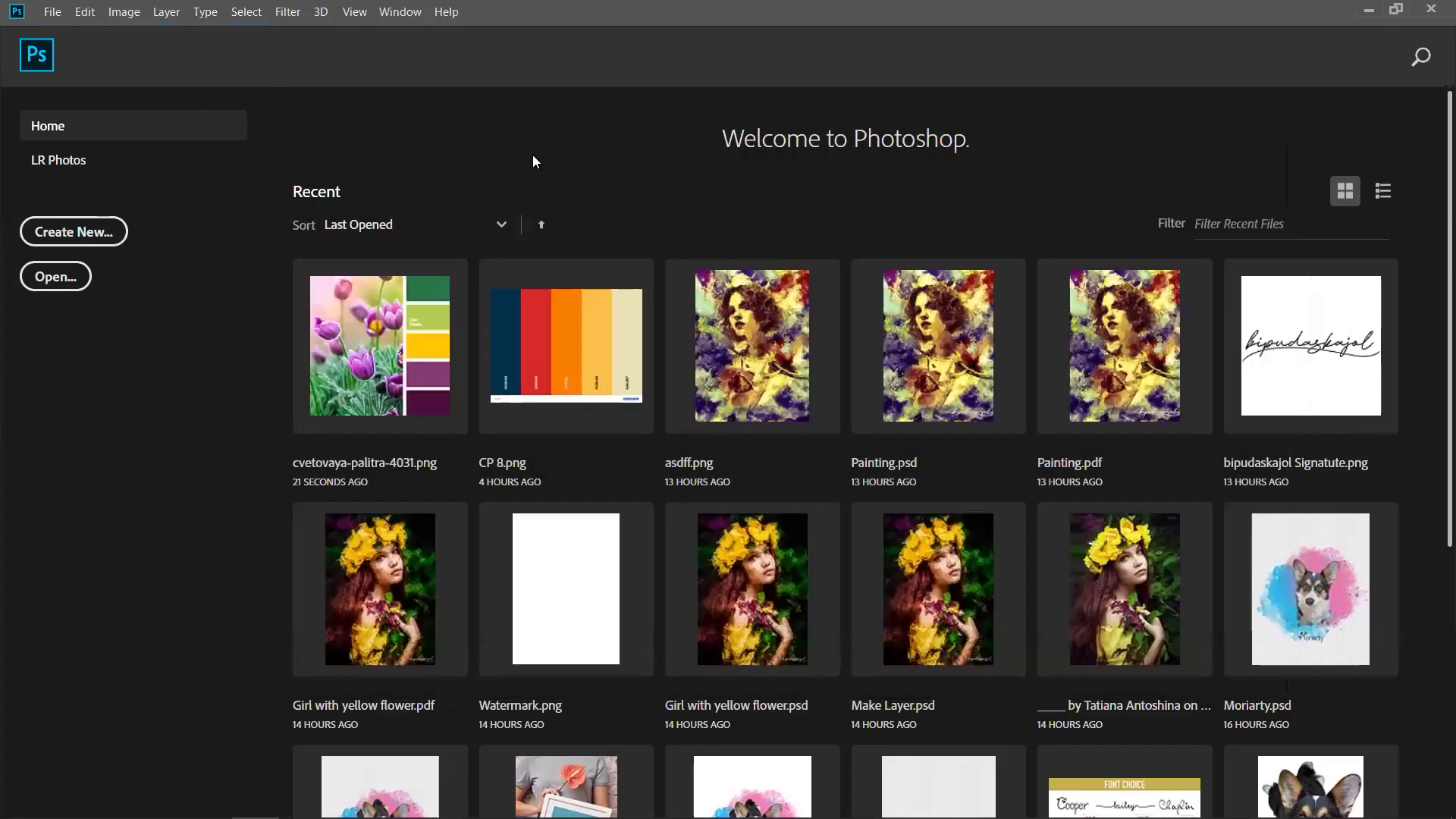
# Browse the images in the Color pallets folder through the Open dialog and cancel without opening one.
pyautogui.click(56, 12)
pyautogui.click(190, 55)
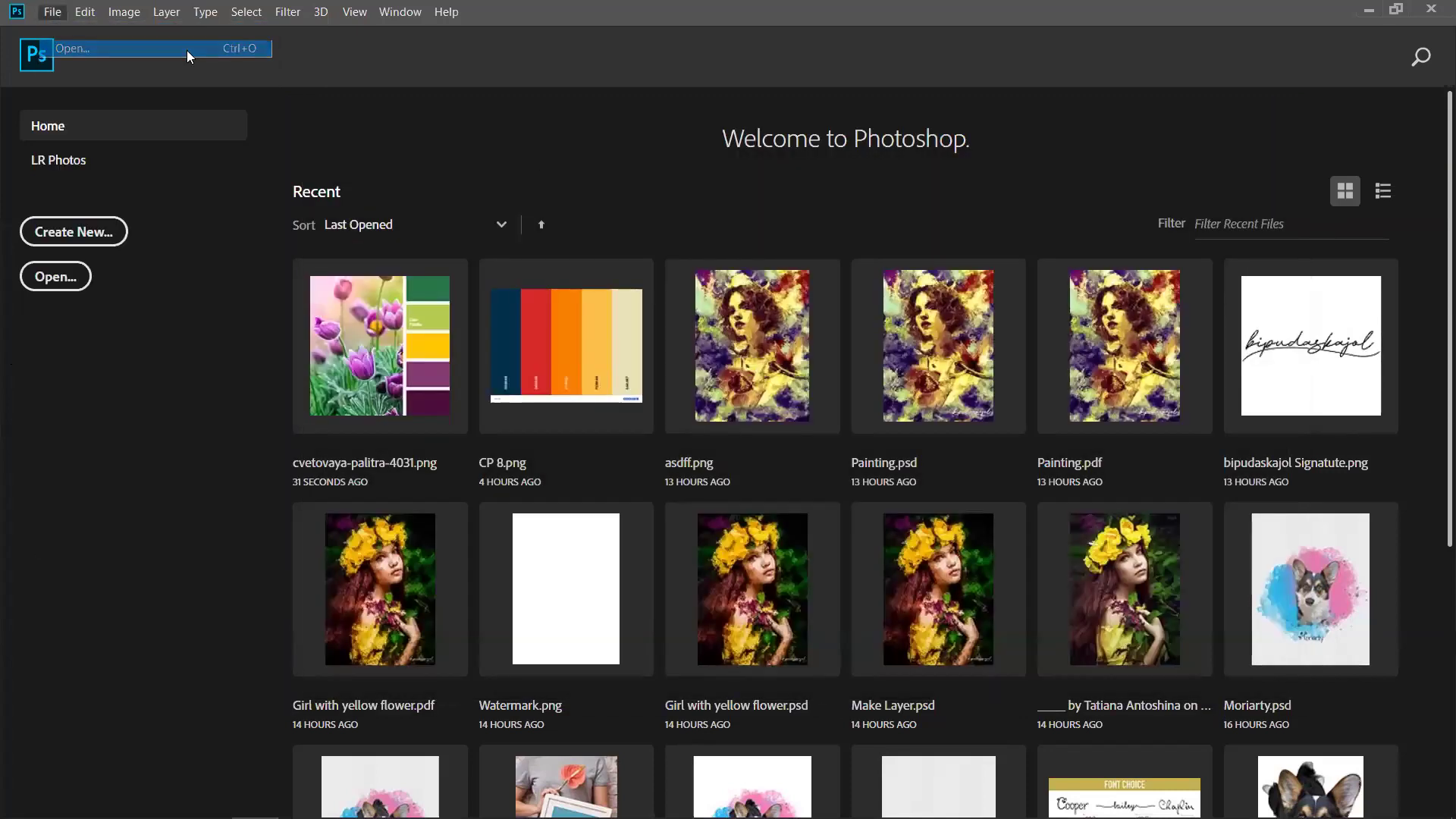
pyautogui.scroll(-3, 470, 355)
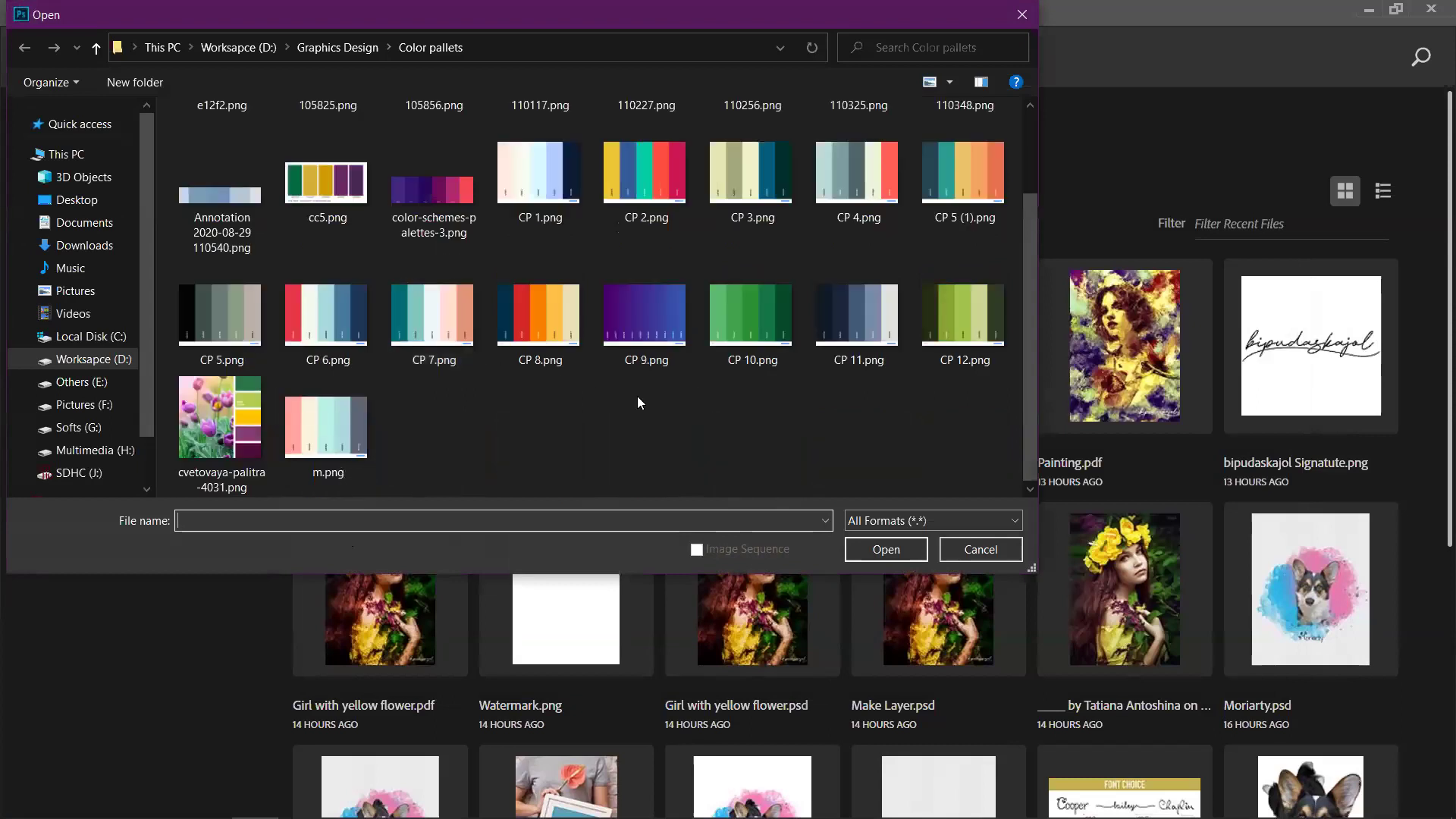
pyautogui.scroll(3, 379, 431)
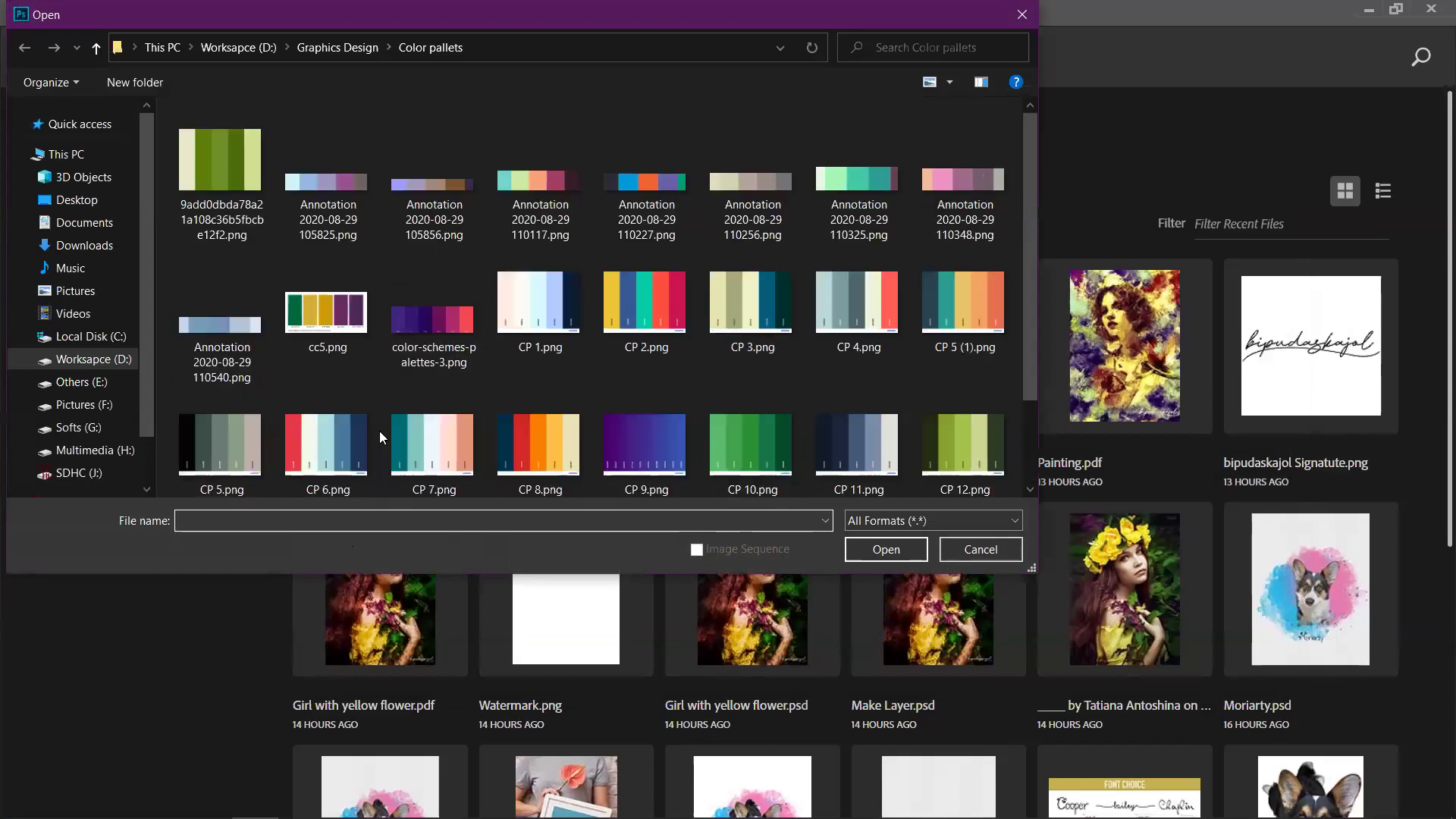
pyautogui.click(1012, 552)
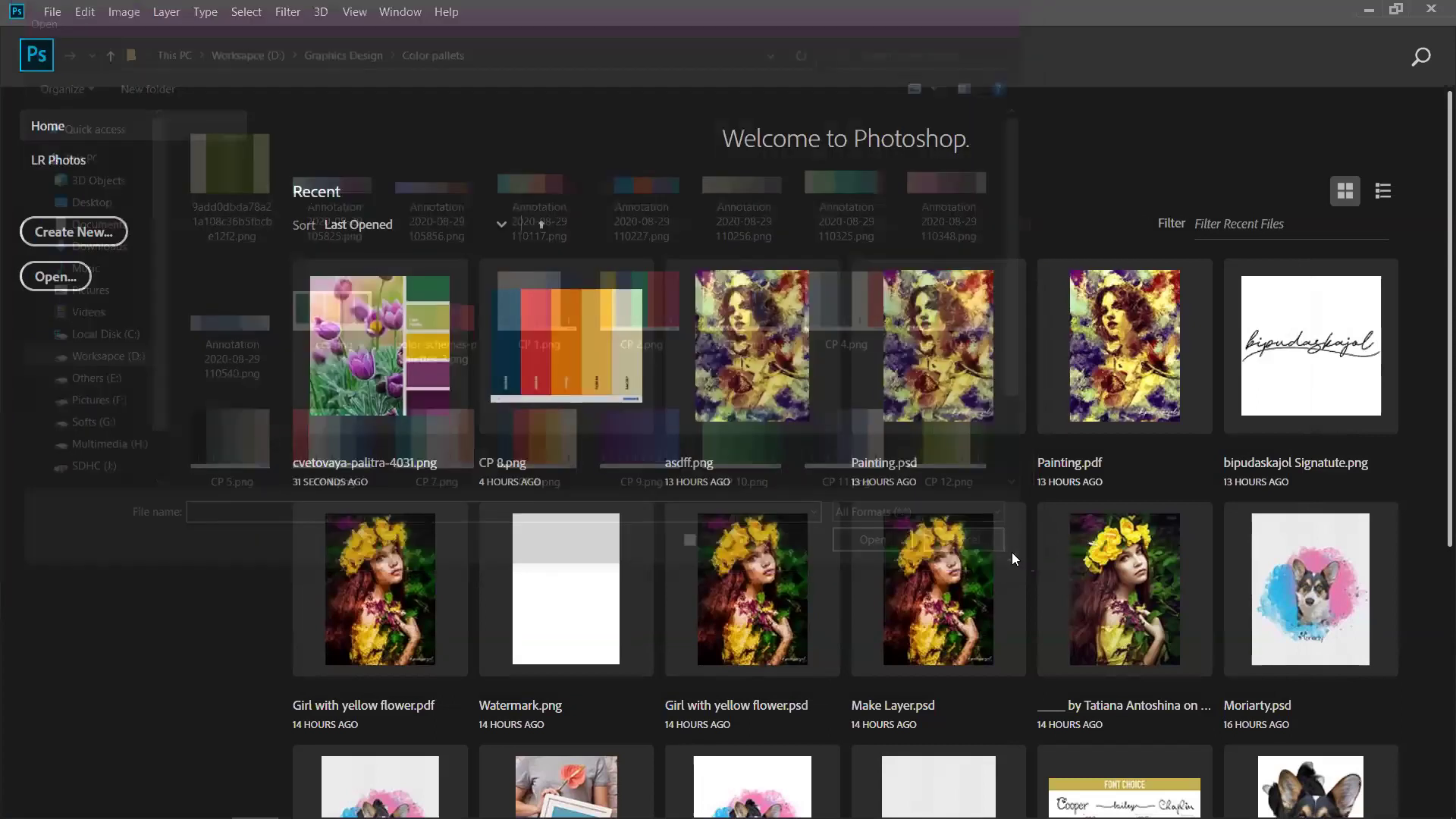
# Review the available file commands, show the New Document dialog, and close it without creating anything.
pyautogui.click(53, 11)
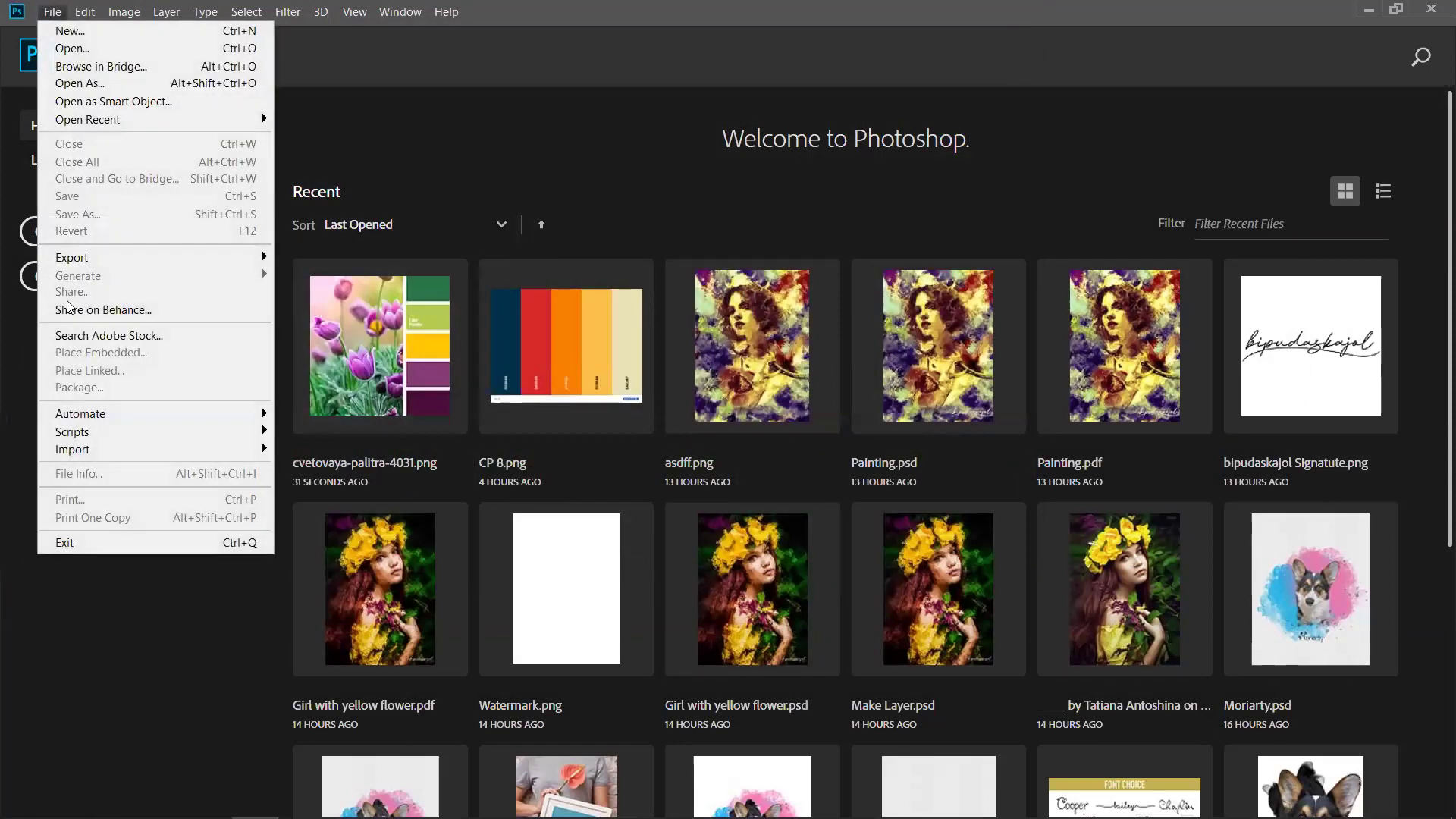
pyautogui.moveTo(84, 11)
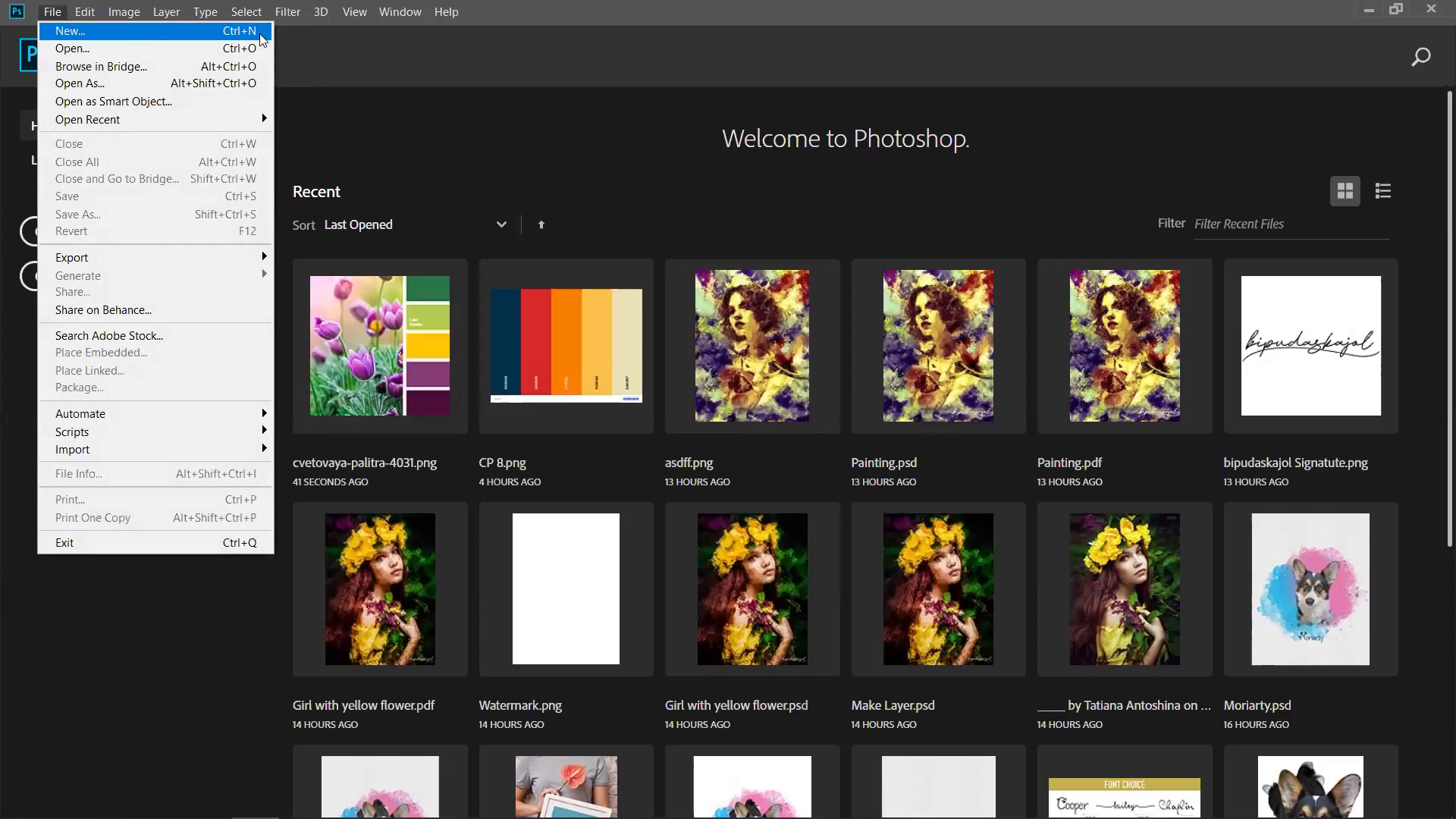
pyautogui.click(409, 116)
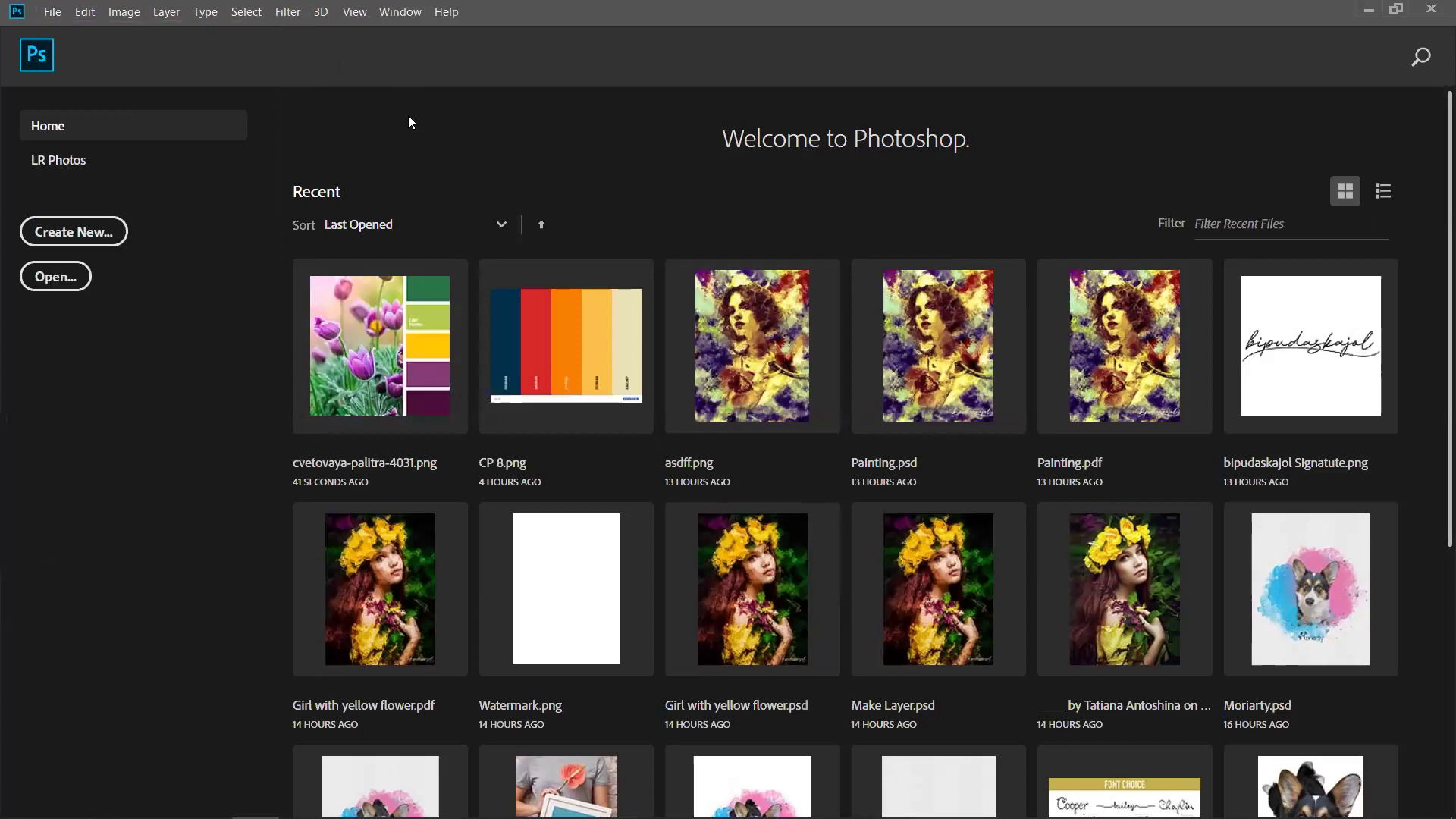
pyautogui.click(53, 12)
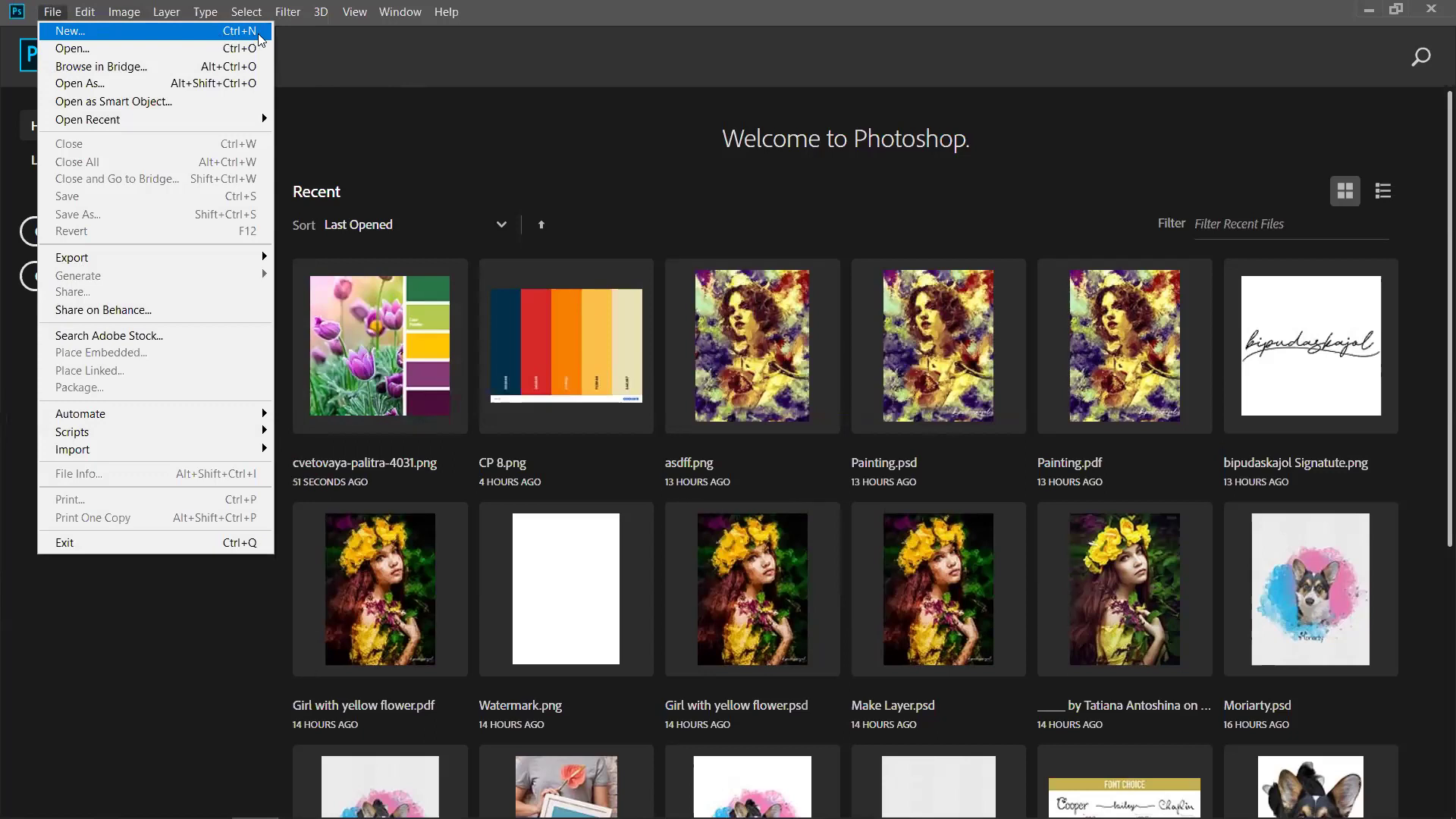
pyautogui.click(362, 53)
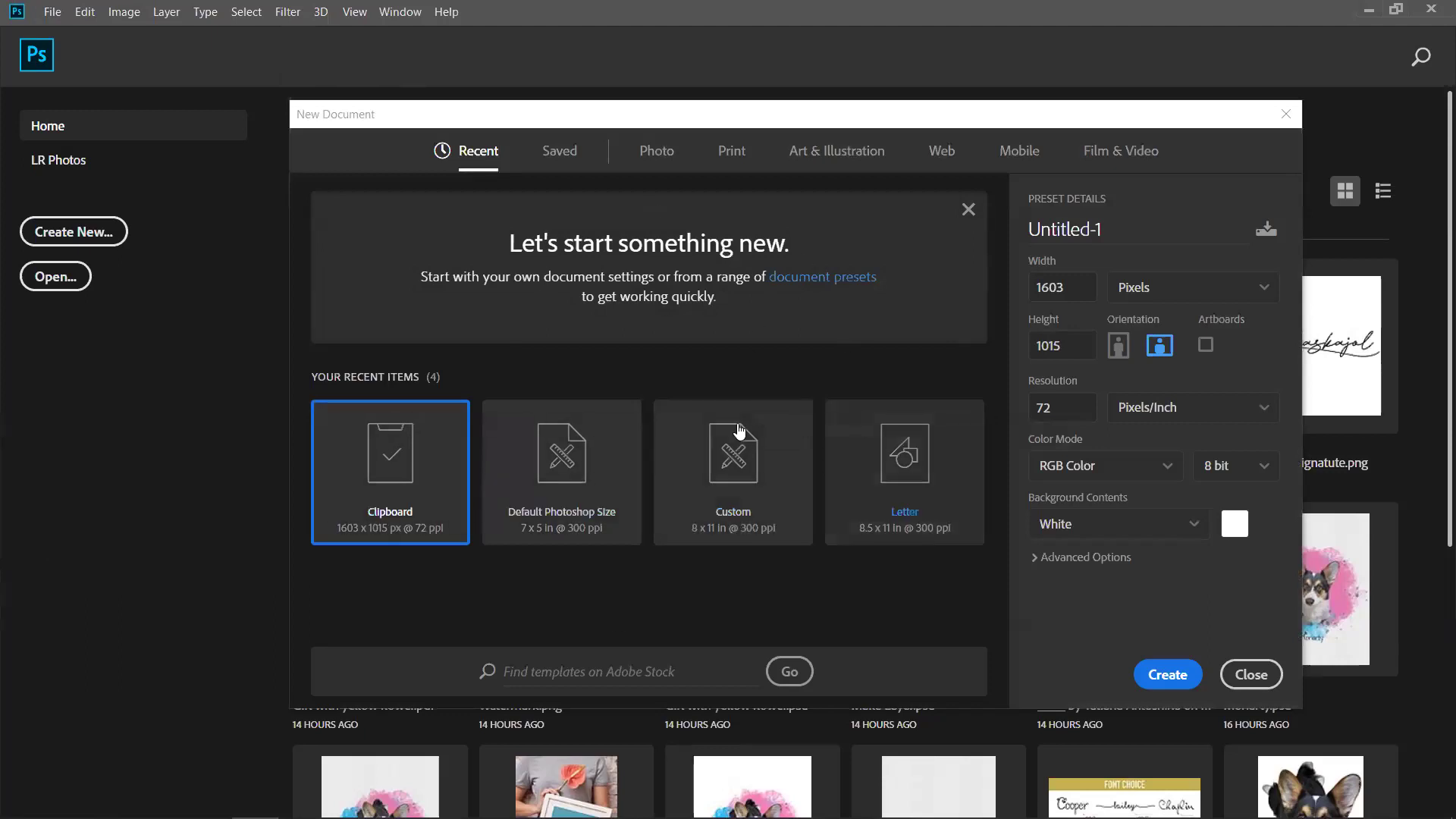
pyautogui.click(1251, 674)
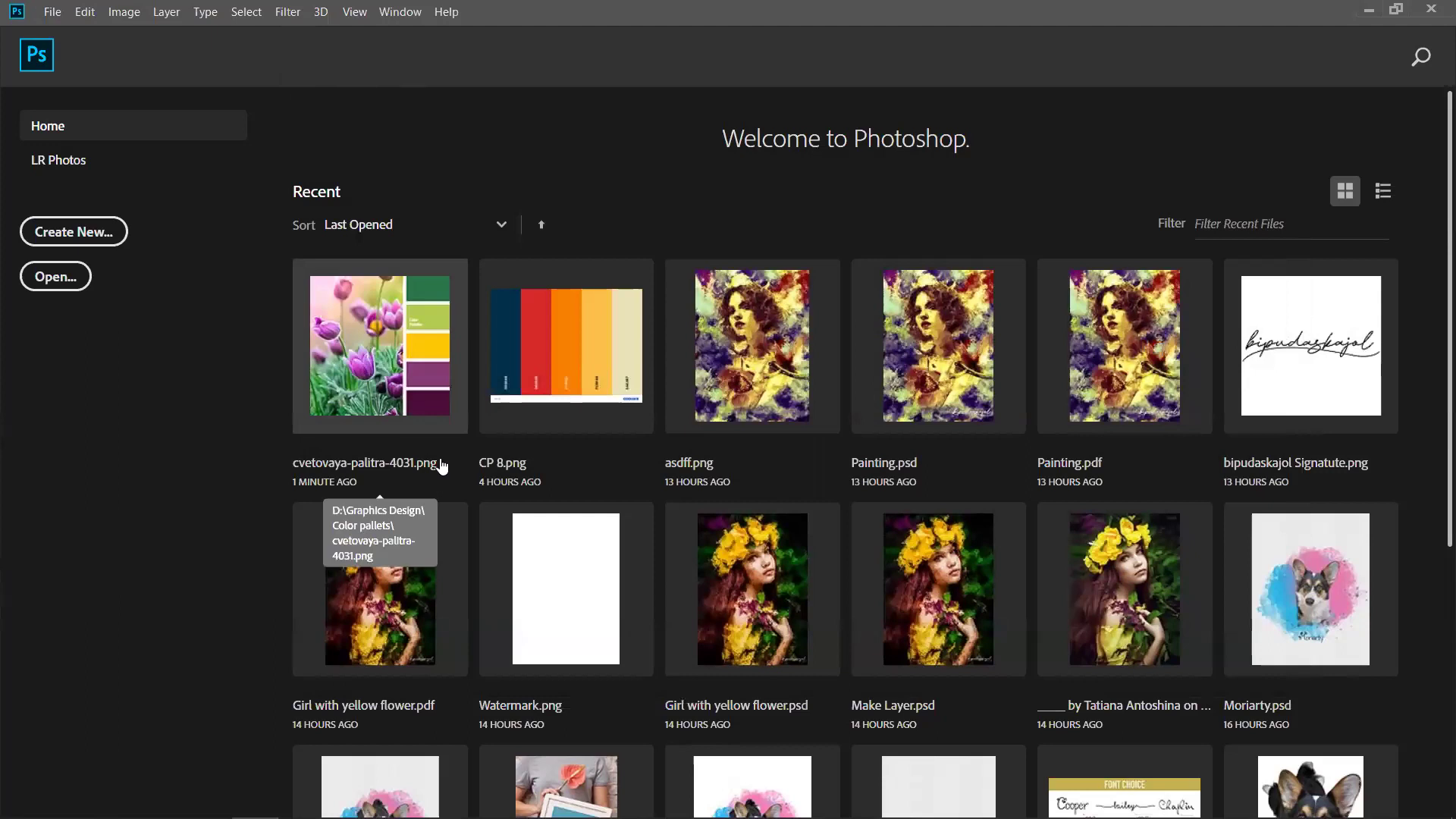
# Show the Open dialog and the New Document dialog one after the other, dismissing each without making a choice.
pyautogui.hotkey('ctrl', 'o')
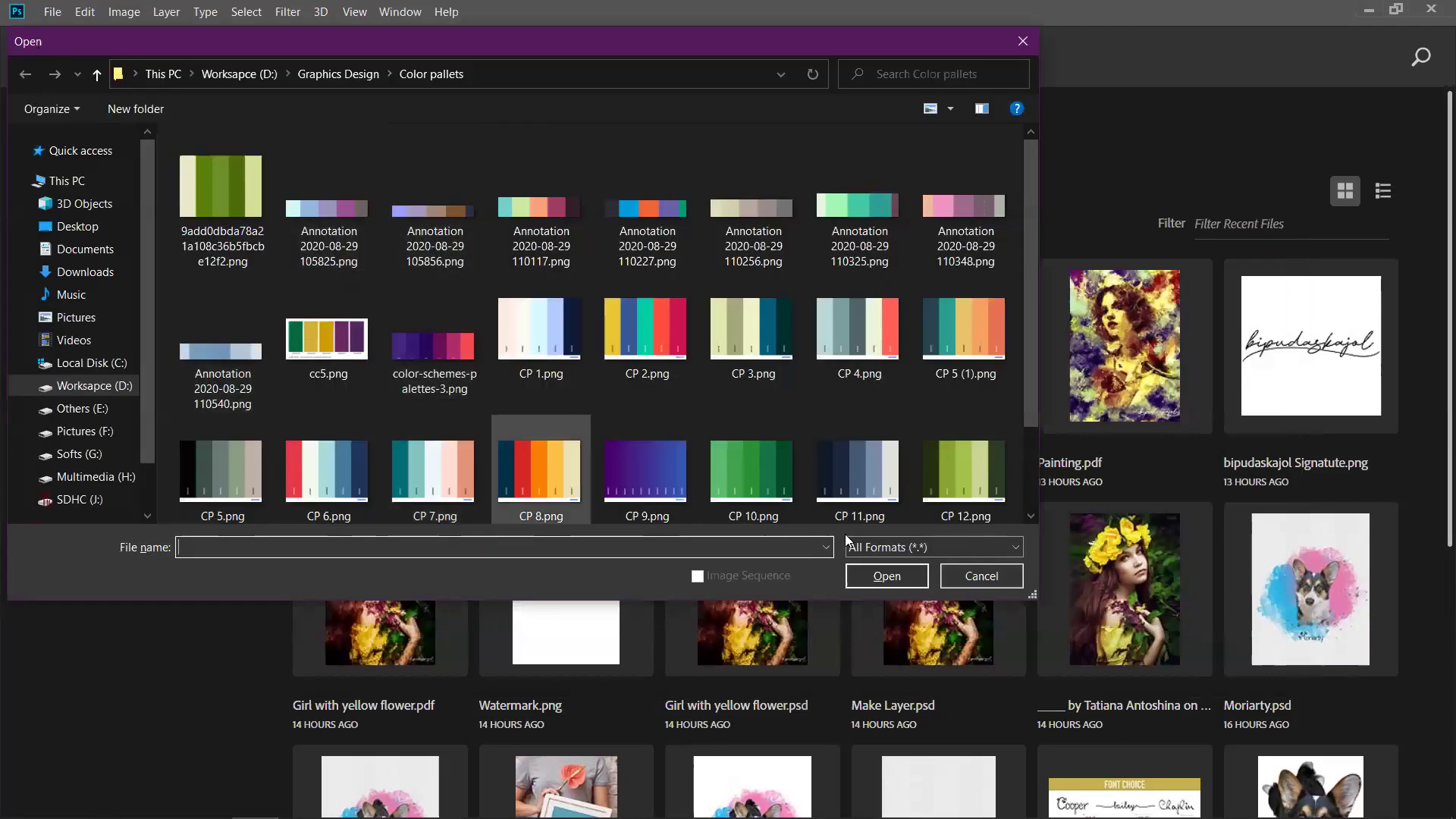
pyautogui.click(1005, 577)
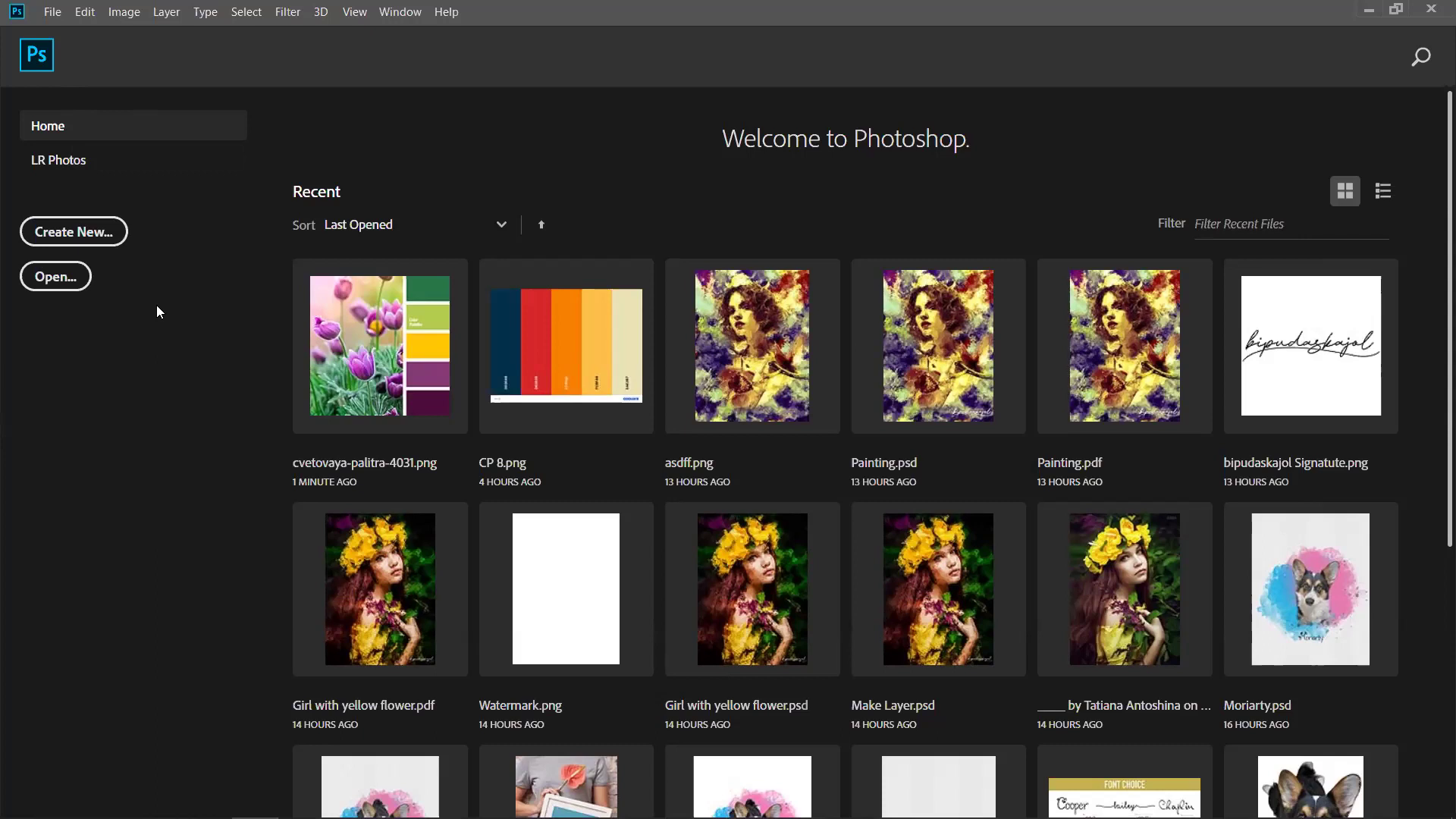
pyautogui.hotkey('ctrl', 'n')
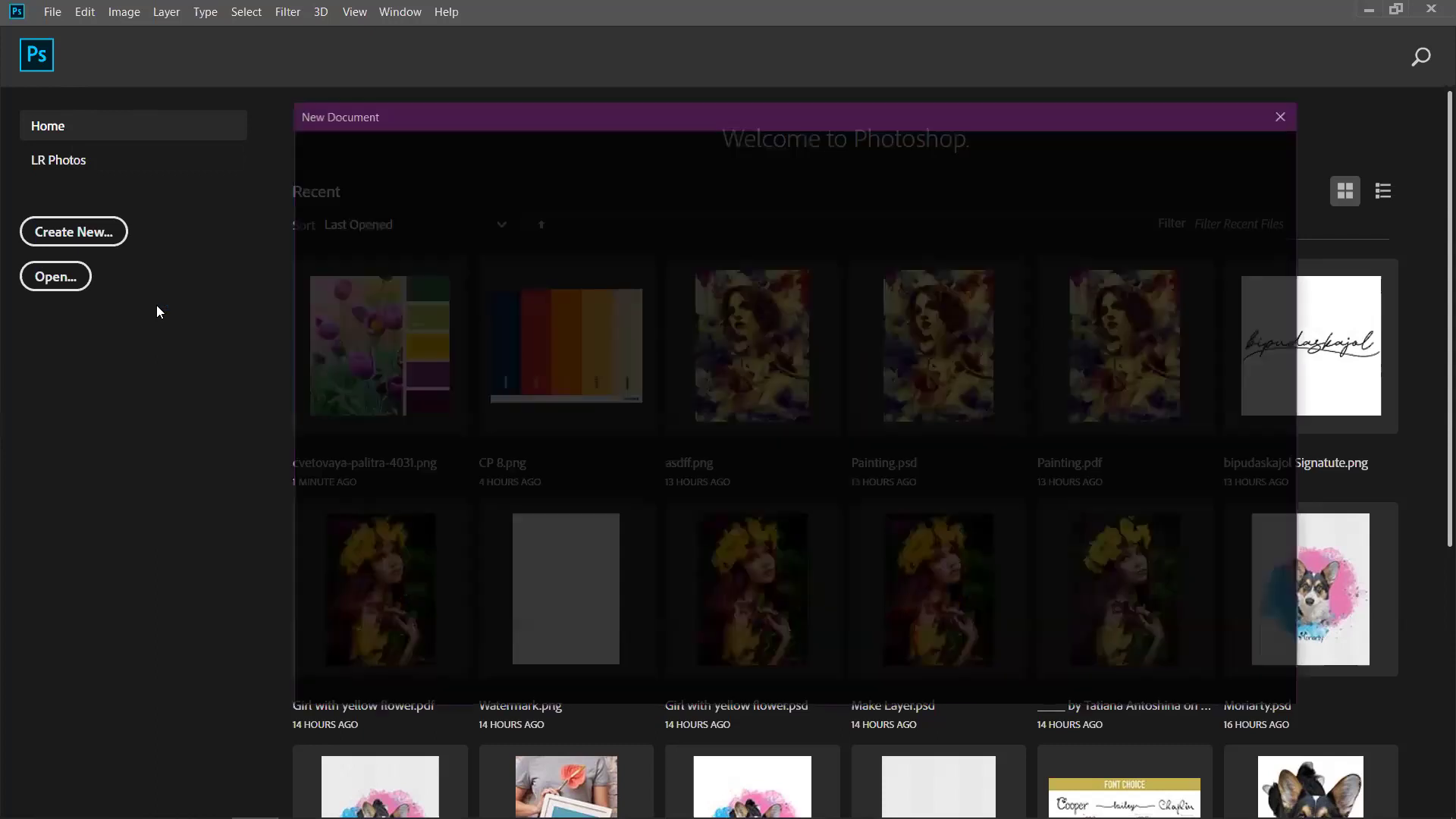
pyautogui.click(1286, 114)
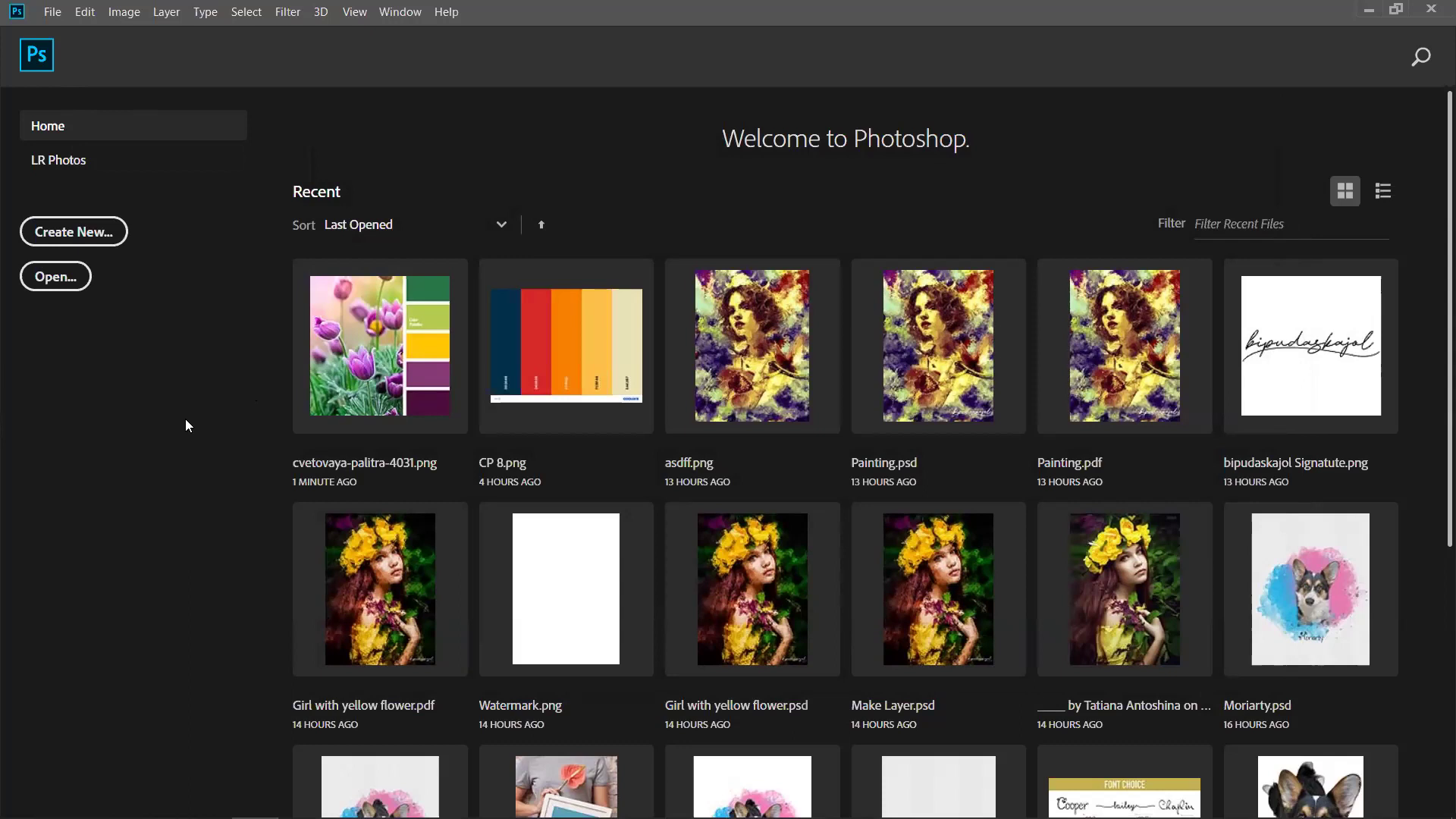
# Browse the Color pallets folder and the Others (E:), Pictures (F:) and Worksapce (D:) drives in the Open dialog, and cancel.
pyautogui.hotkey('ctrl', 'o')
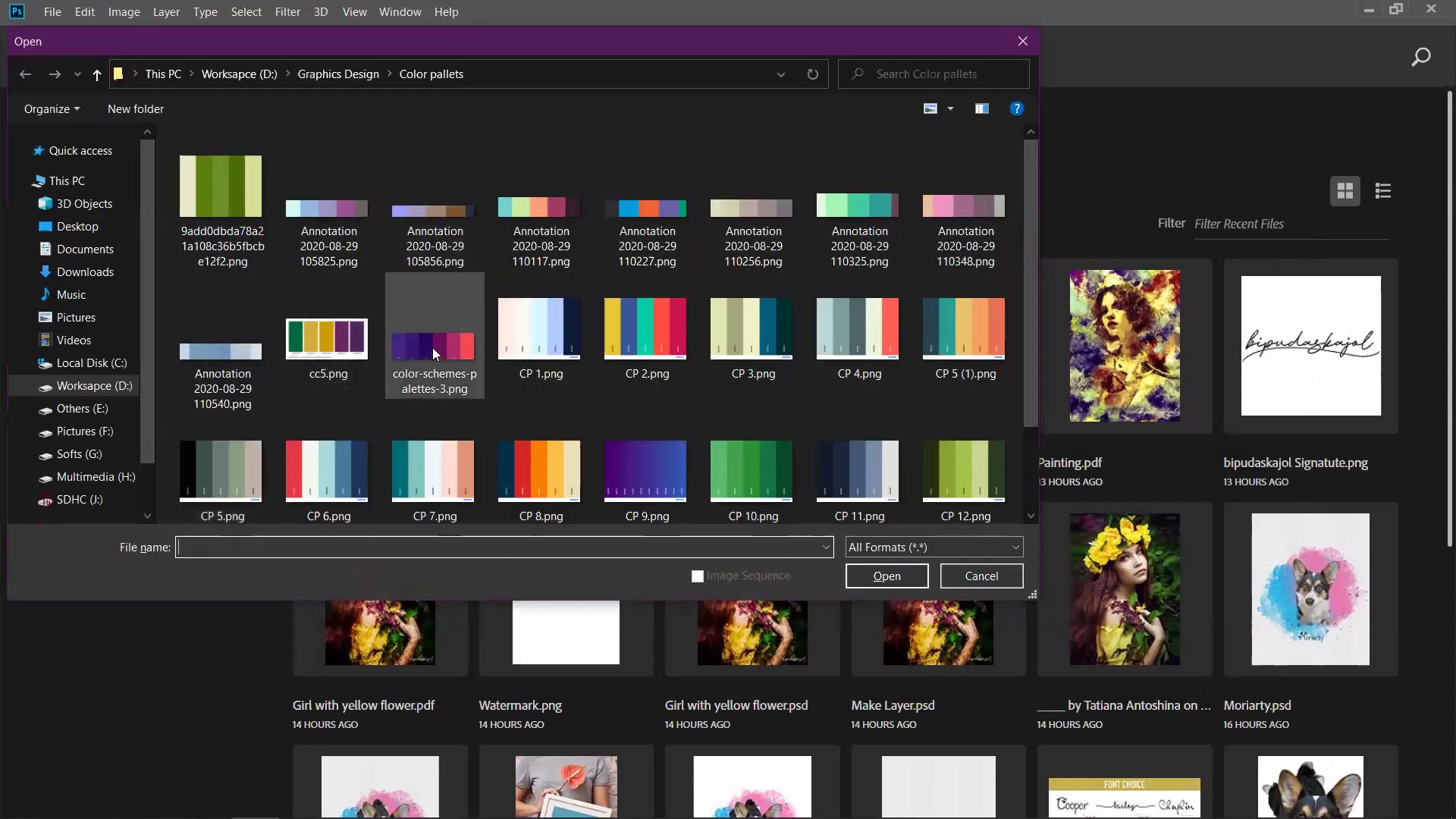
pyautogui.scroll(-2, 434, 353)
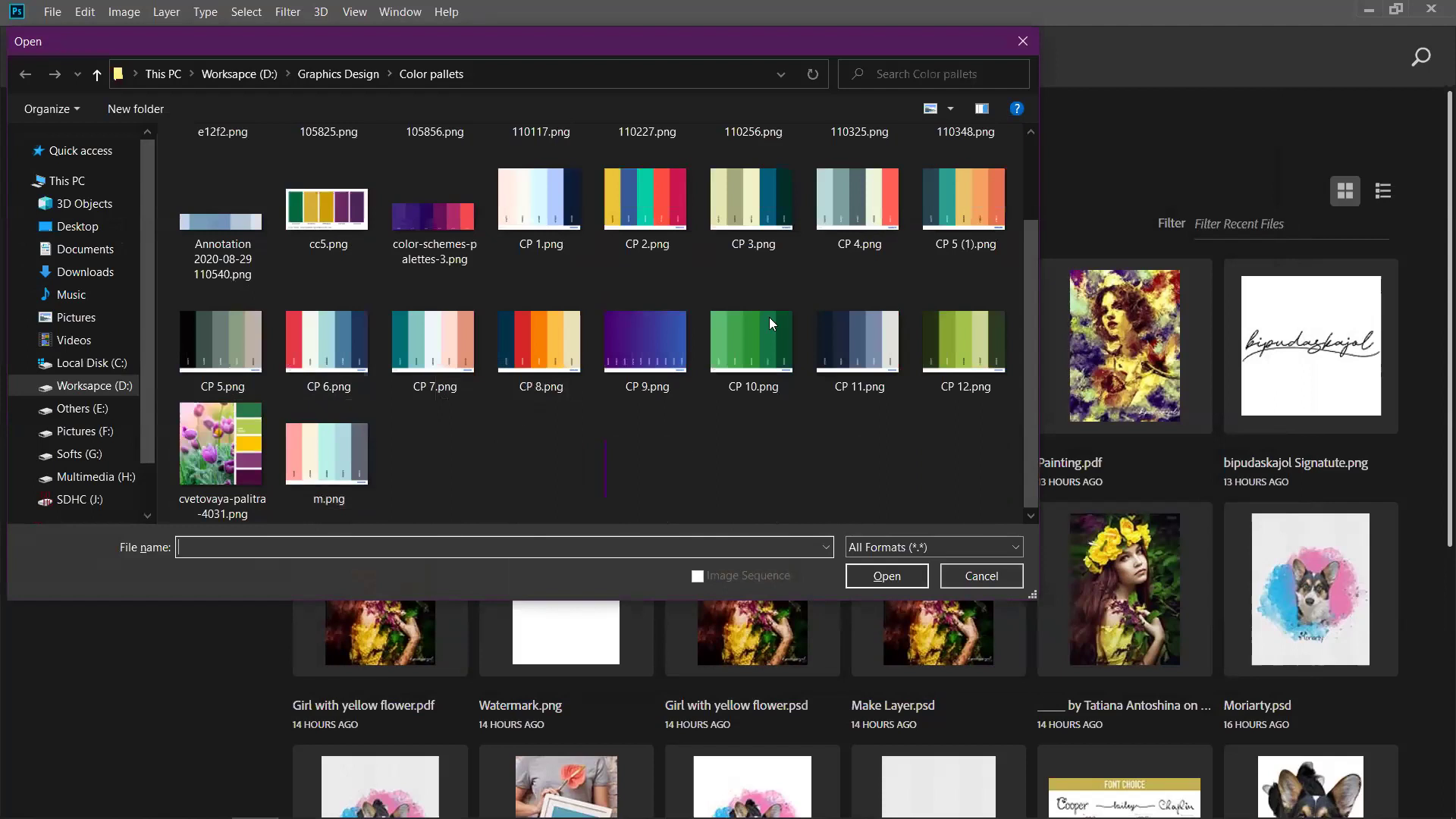
pyautogui.scroll(1, 496, 368)
pyautogui.scroll(-1, 495, 368)
pyautogui.click(79, 407)
pyautogui.click(85, 431)
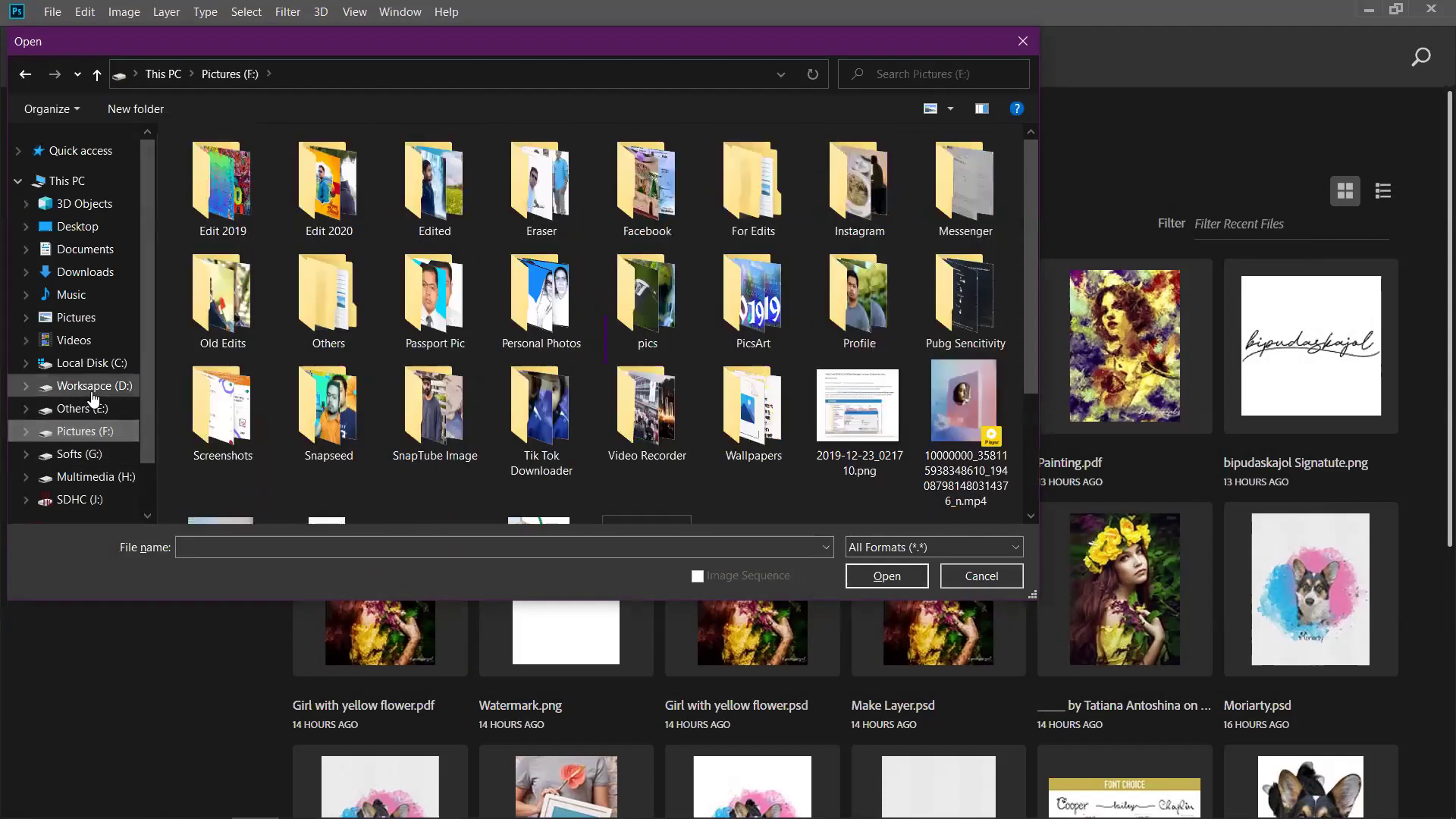
pyautogui.click(92, 389)
pyautogui.click(966, 577)
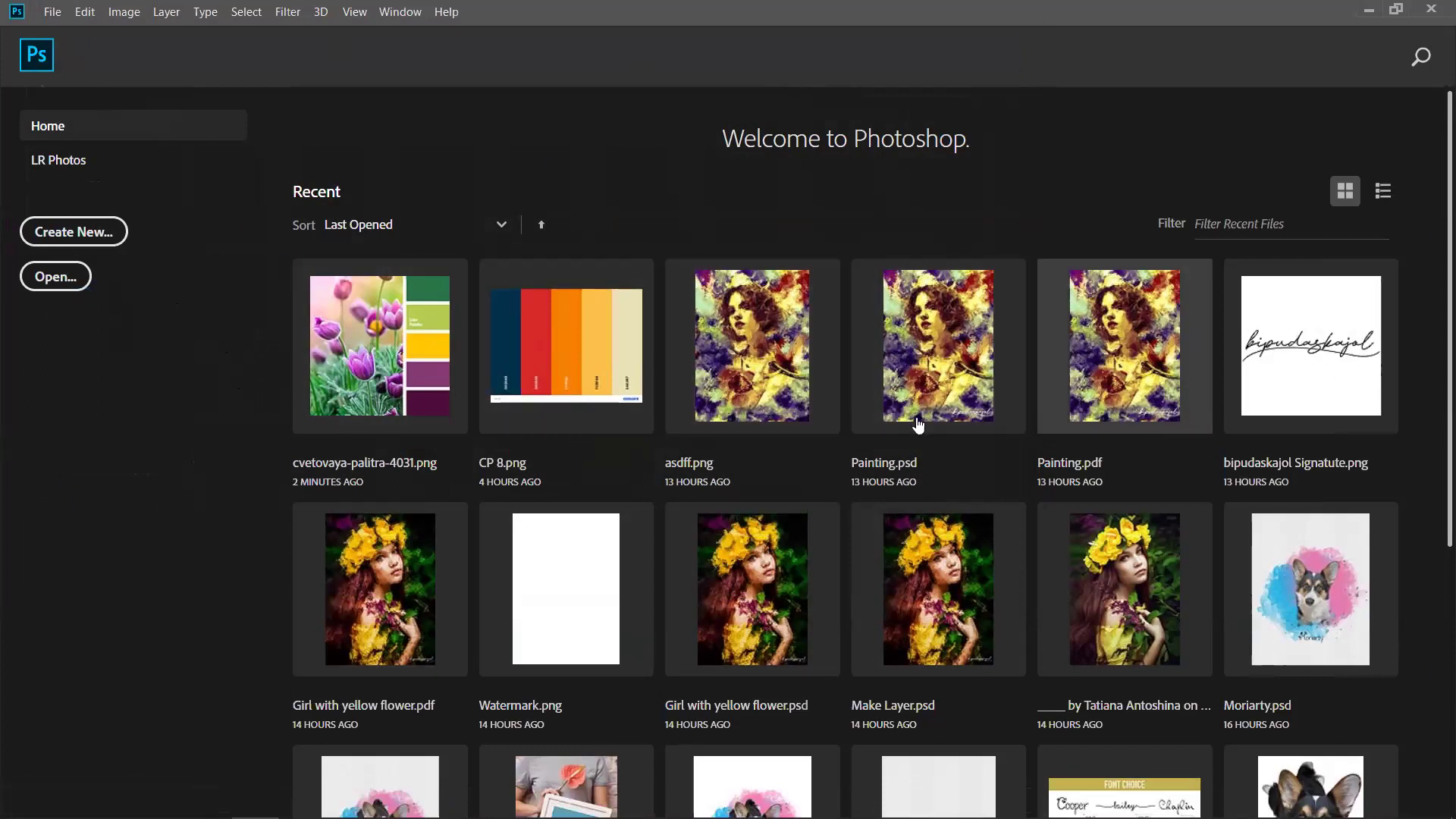
# Show the New Document dialog and reposition it over the home screen.
pyautogui.click(88, 240)
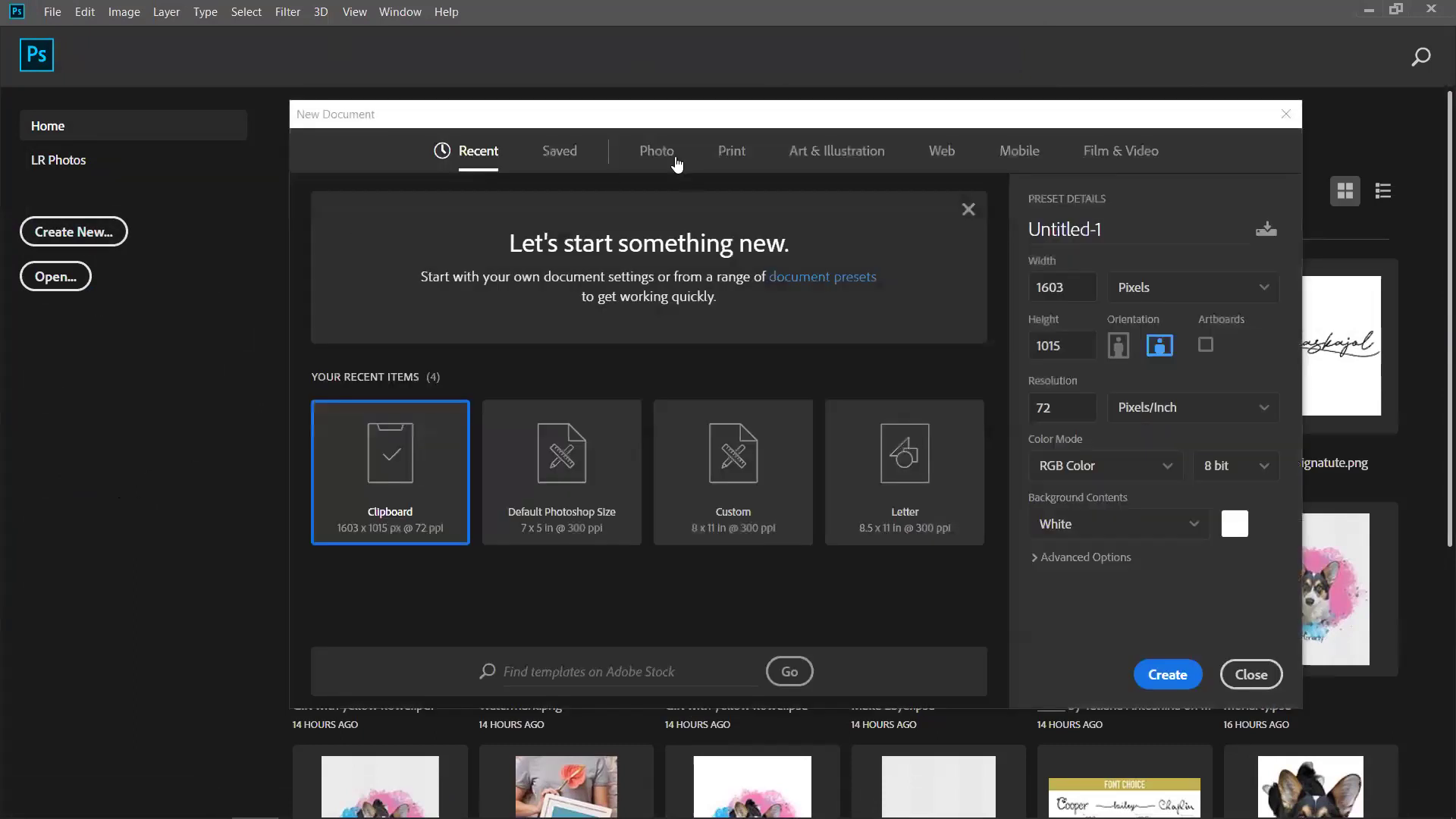
pyautogui.click(657, 120)
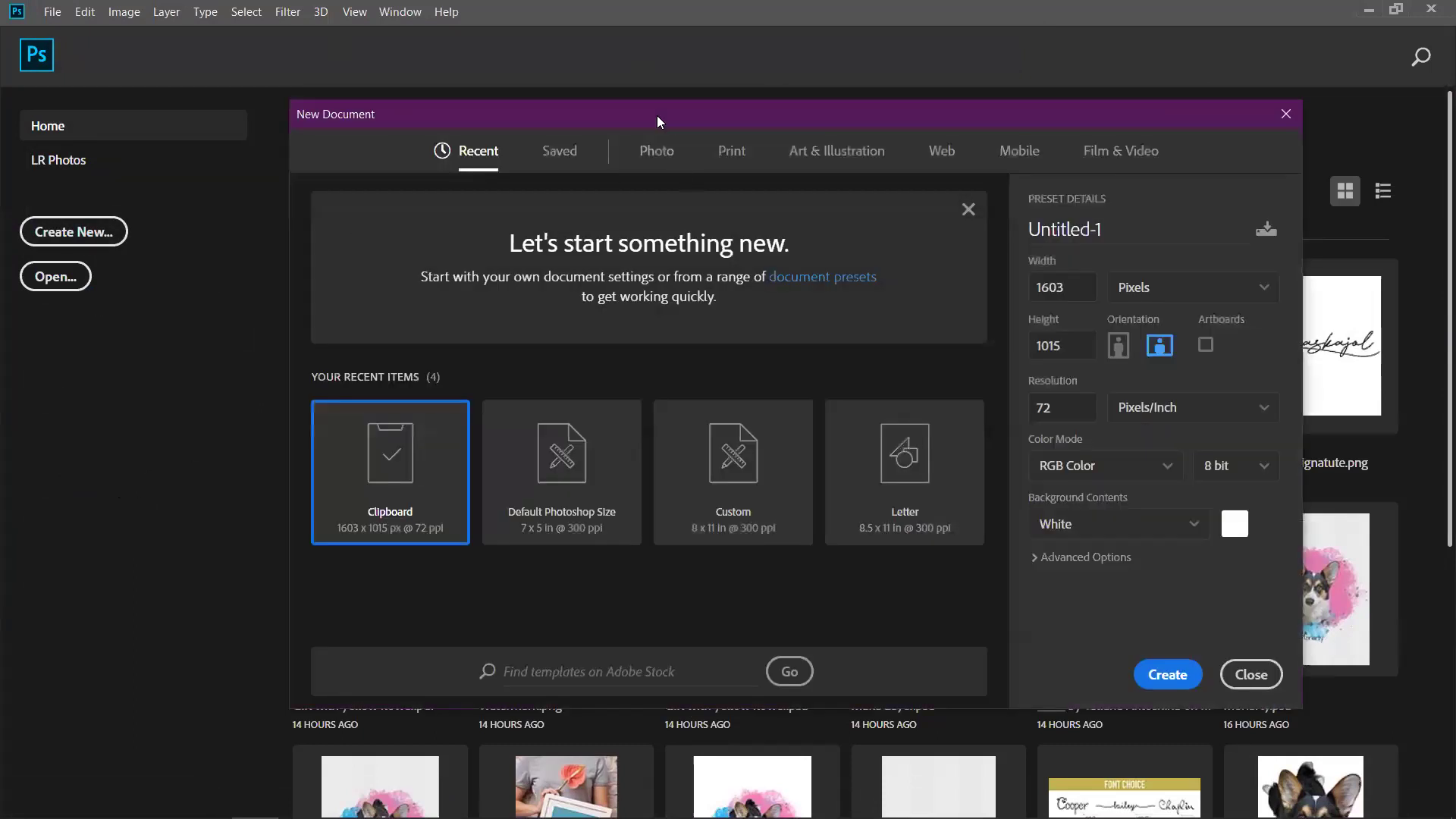
pyautogui.moveTo(656, 116); pyautogui.dragTo(653, 99)
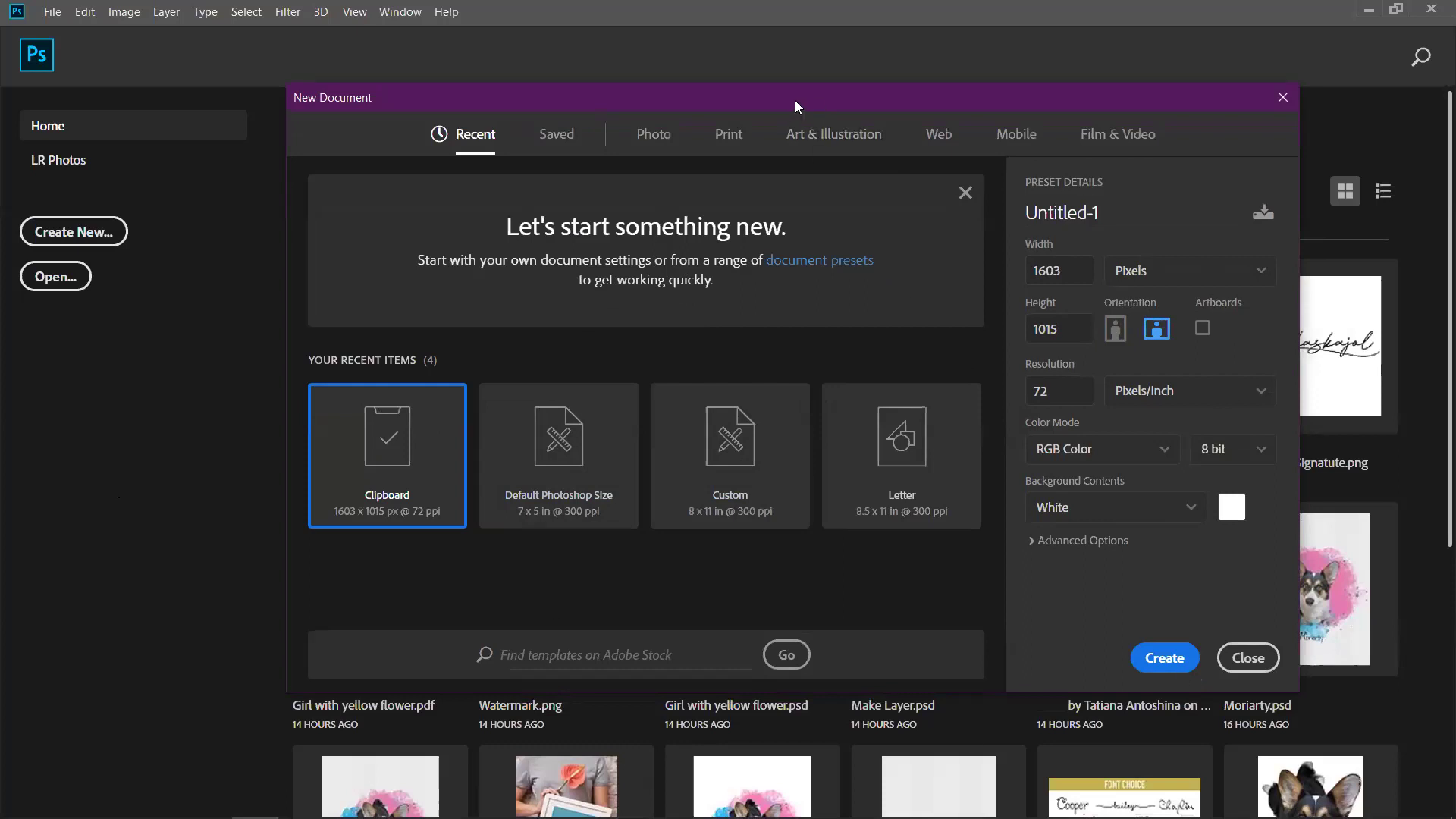
pyautogui.moveTo(795, 106); pyautogui.dragTo(691, 109)
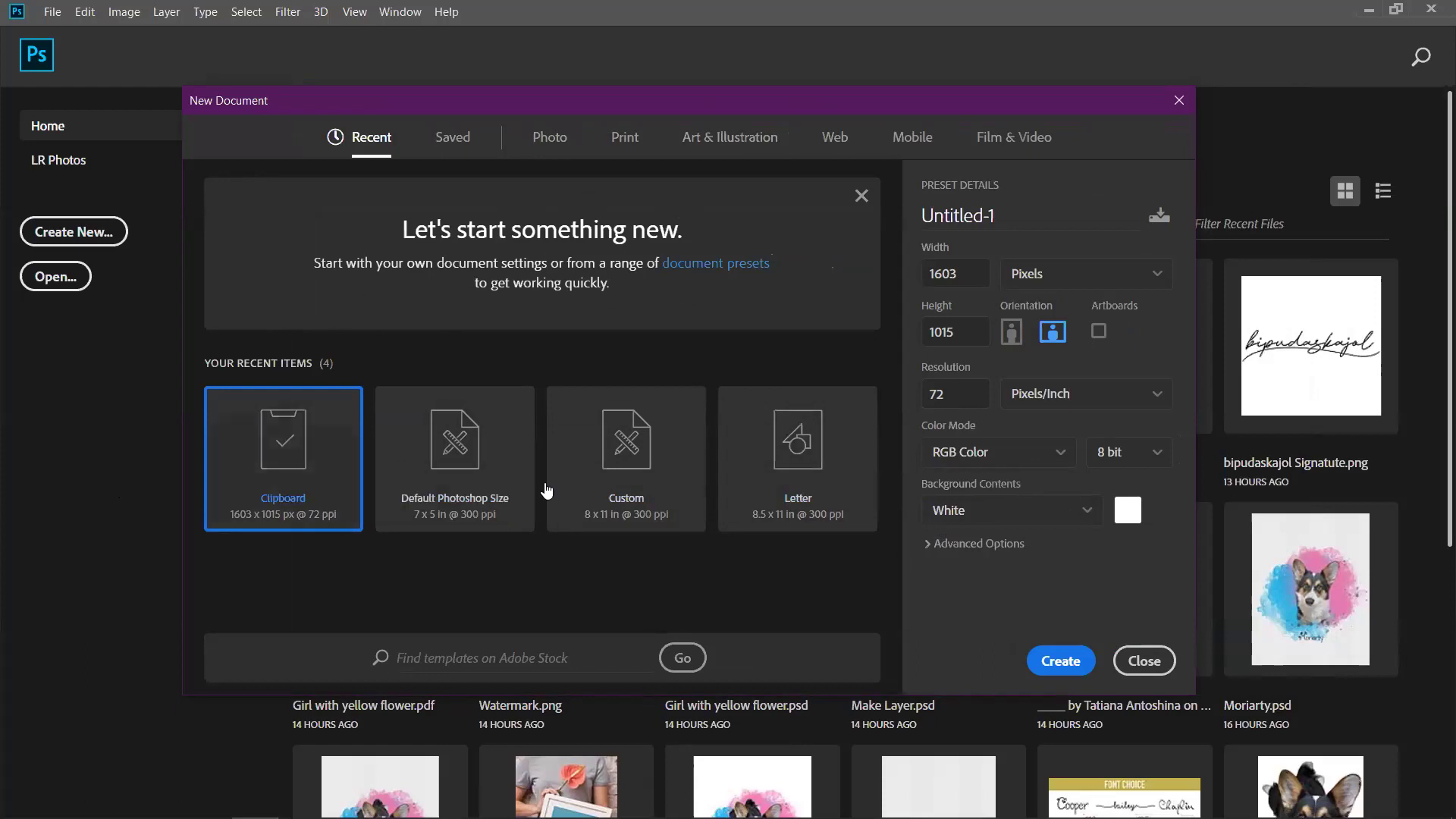
# Browse the Saved, Photo and Print document presets, and select the A4 print preset.
pyautogui.click(466, 143)
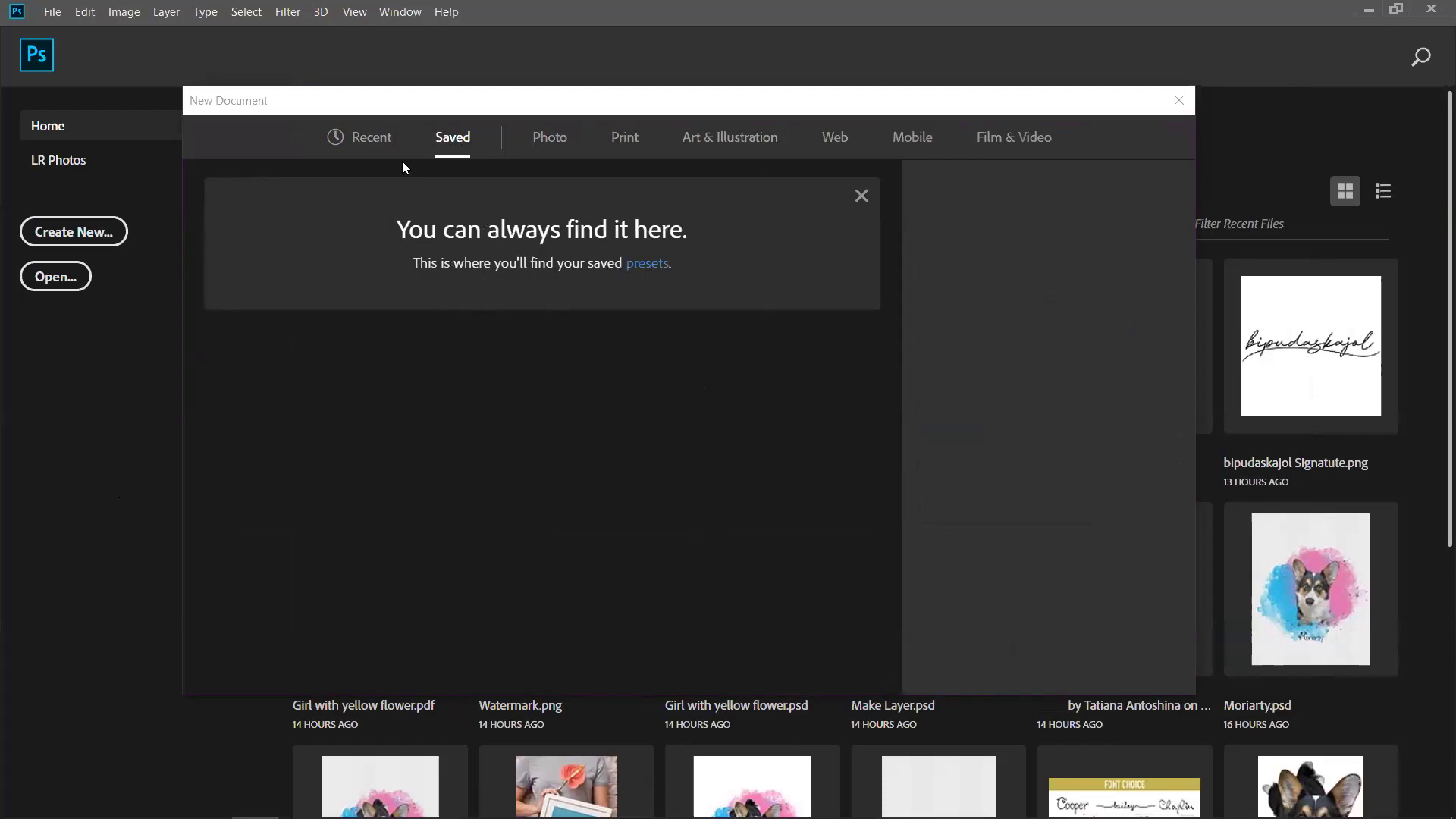
pyautogui.click(553, 147)
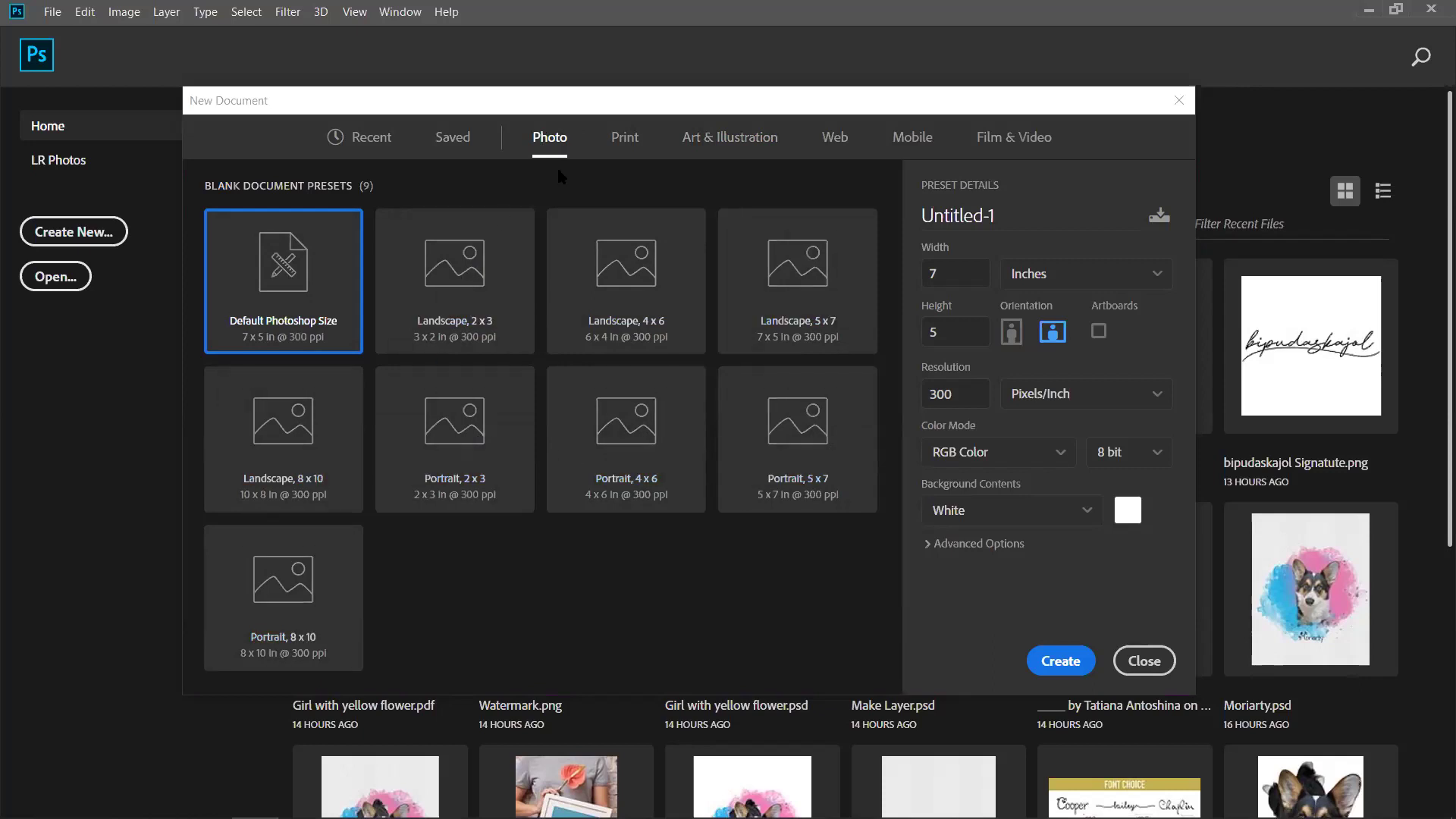
pyautogui.click(622, 139)
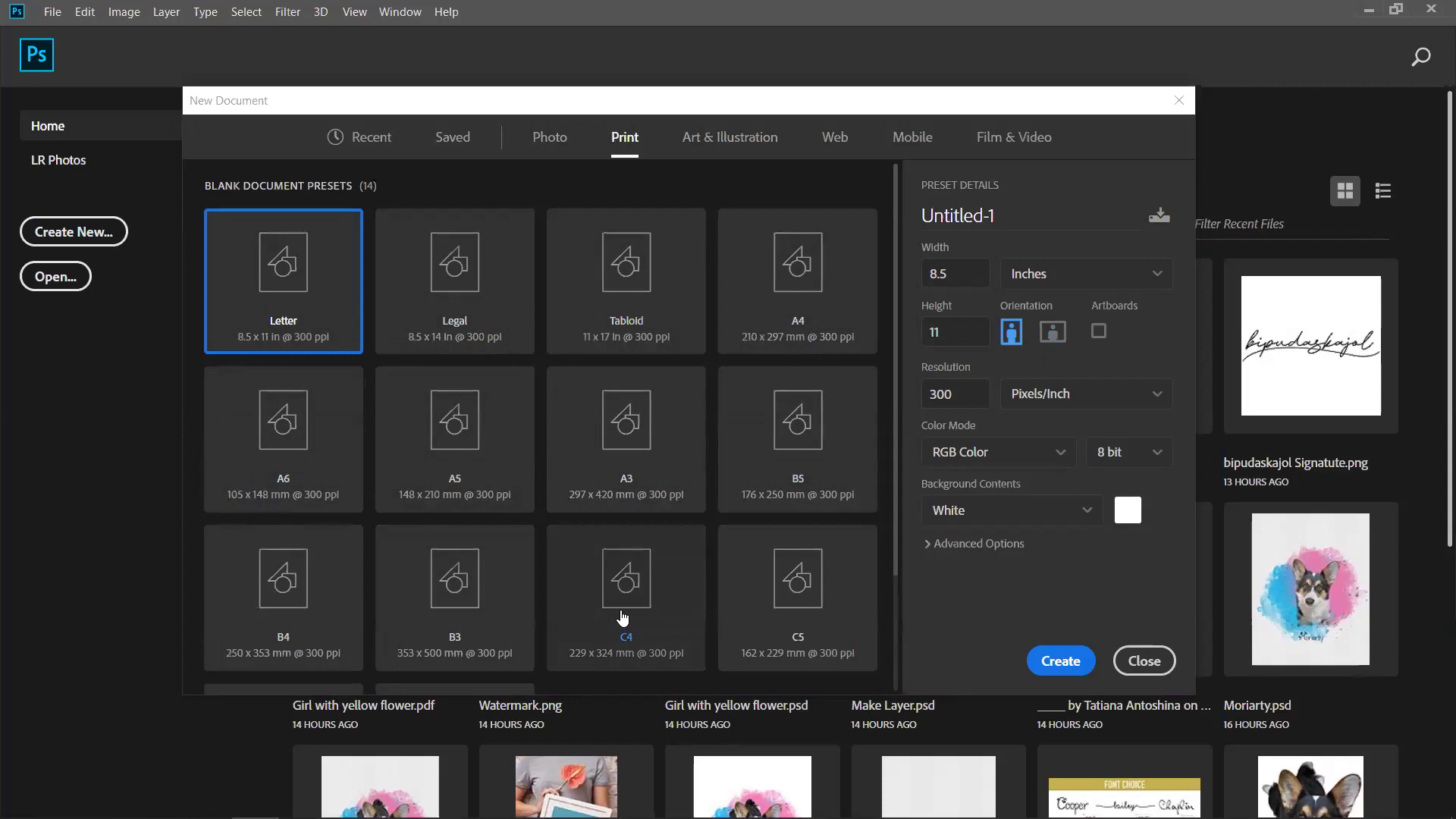
pyautogui.scroll(-1, 714, 608)
pyautogui.scroll(-1, 715, 609)
pyautogui.scroll(2, 640, 572)
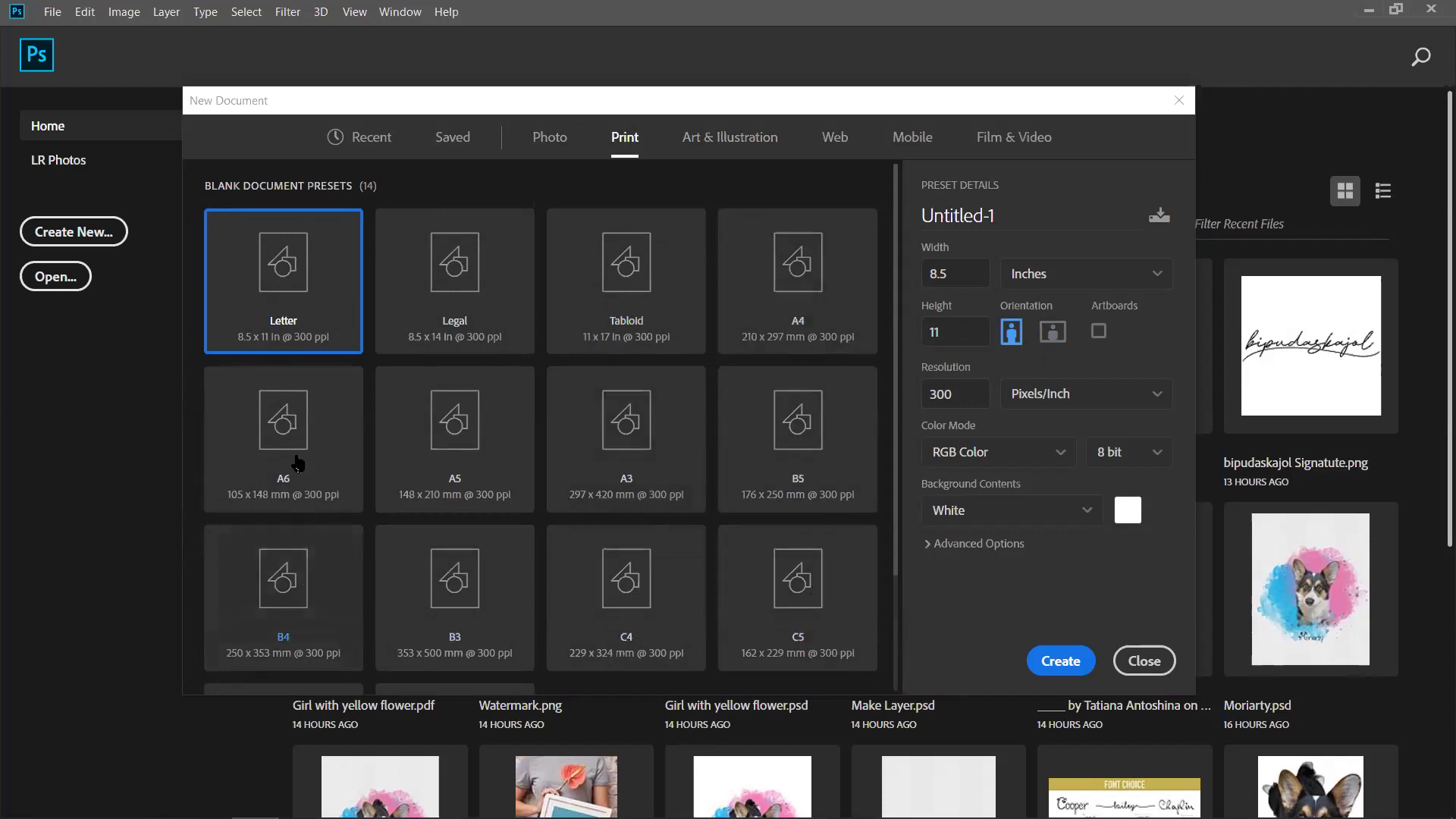
pyautogui.click(796, 276)
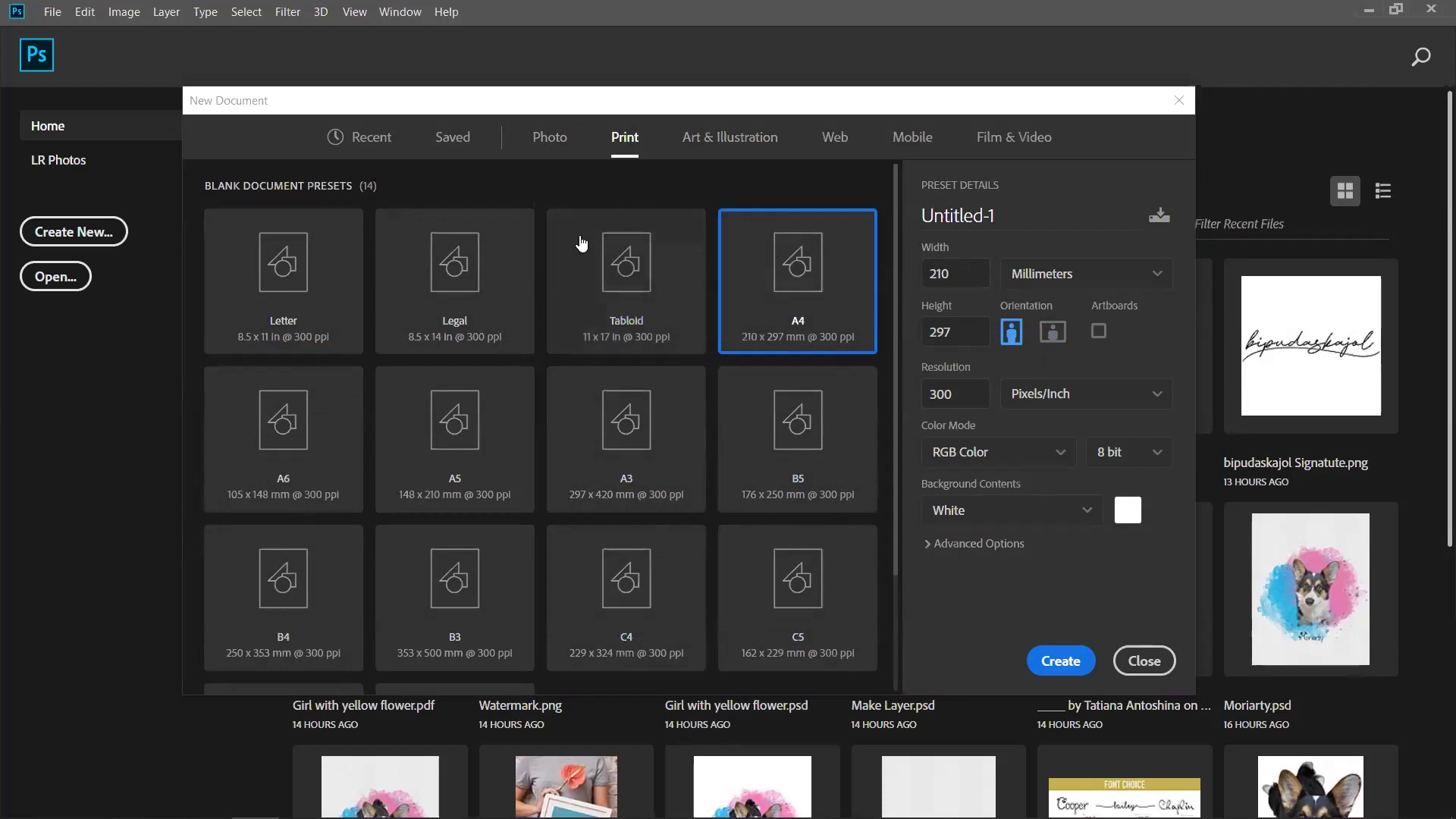
# Examine the blank document presets for Art & Illustration, Web and Mobile.
pyautogui.click(748, 144)
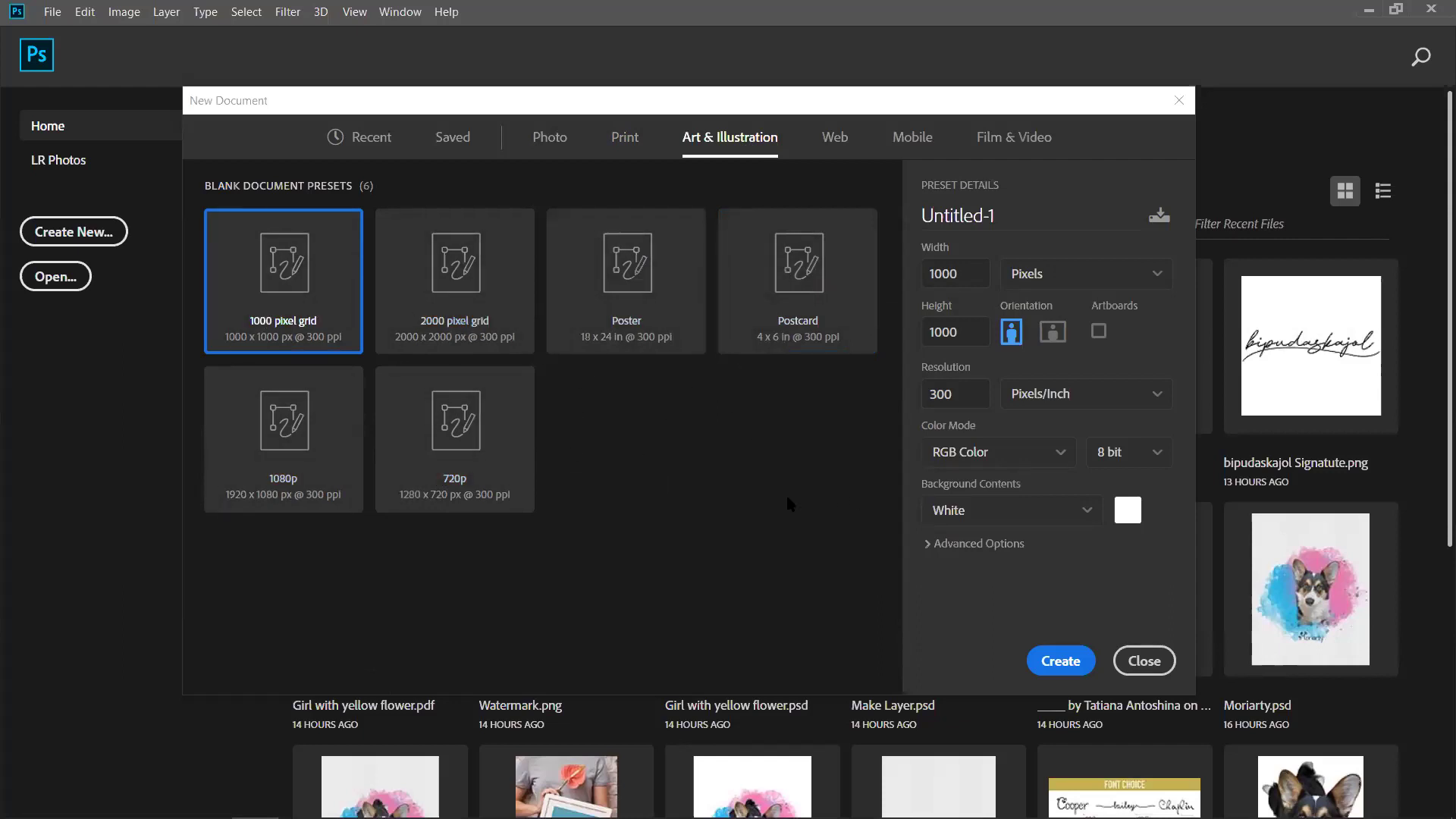
pyautogui.click(847, 151)
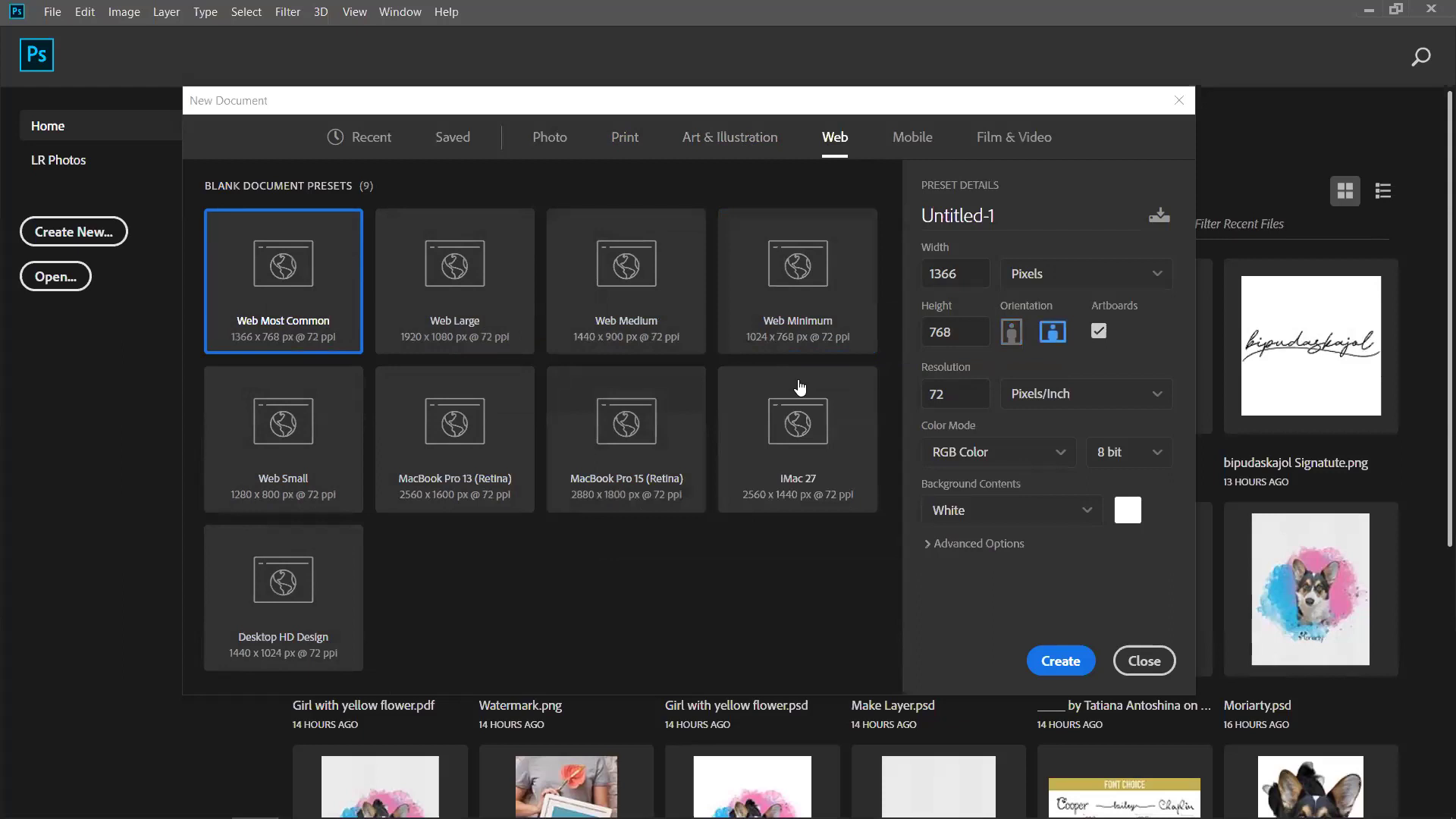
pyautogui.click(897, 143)
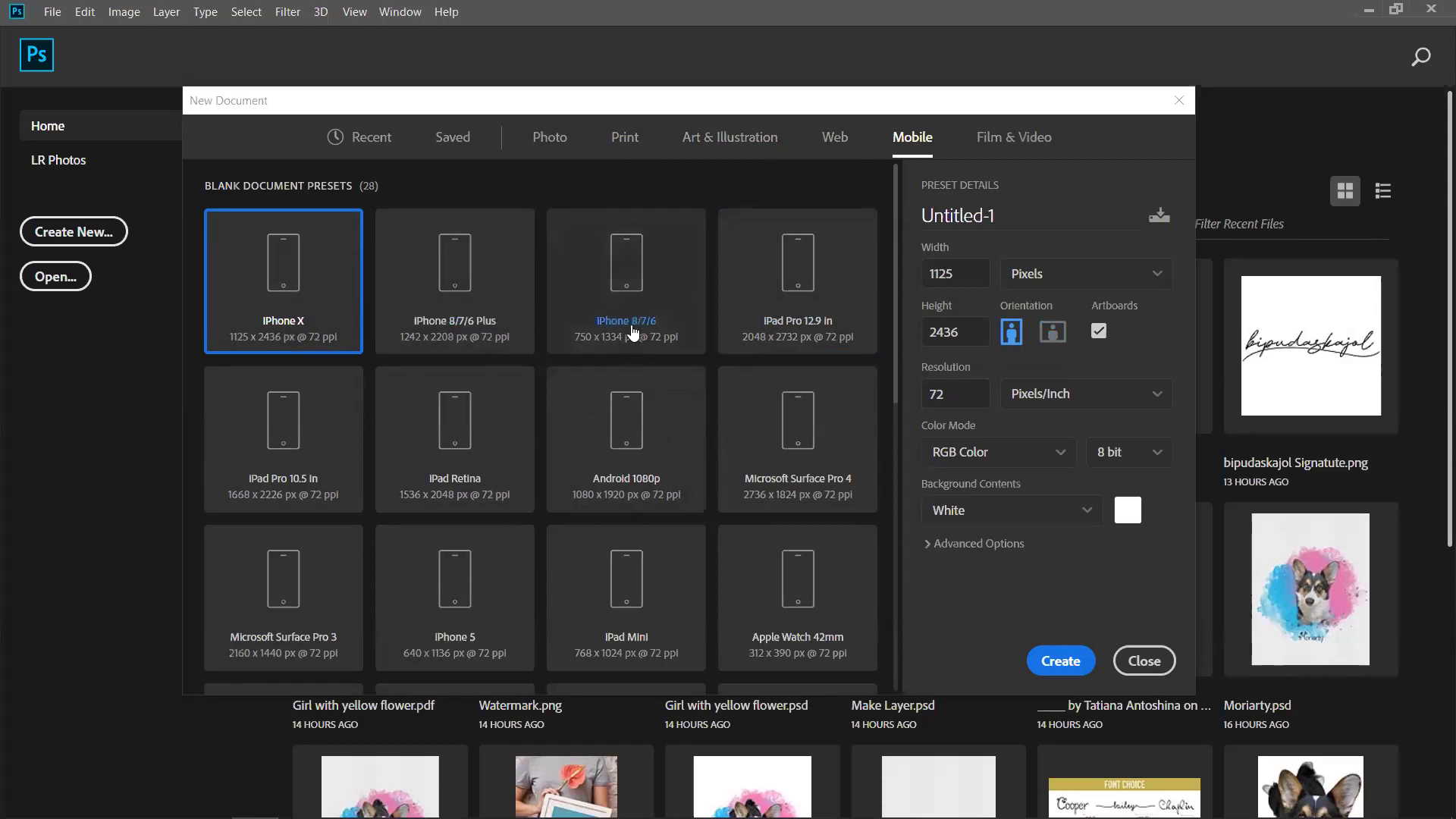
pyautogui.scroll(-3, 457, 512)
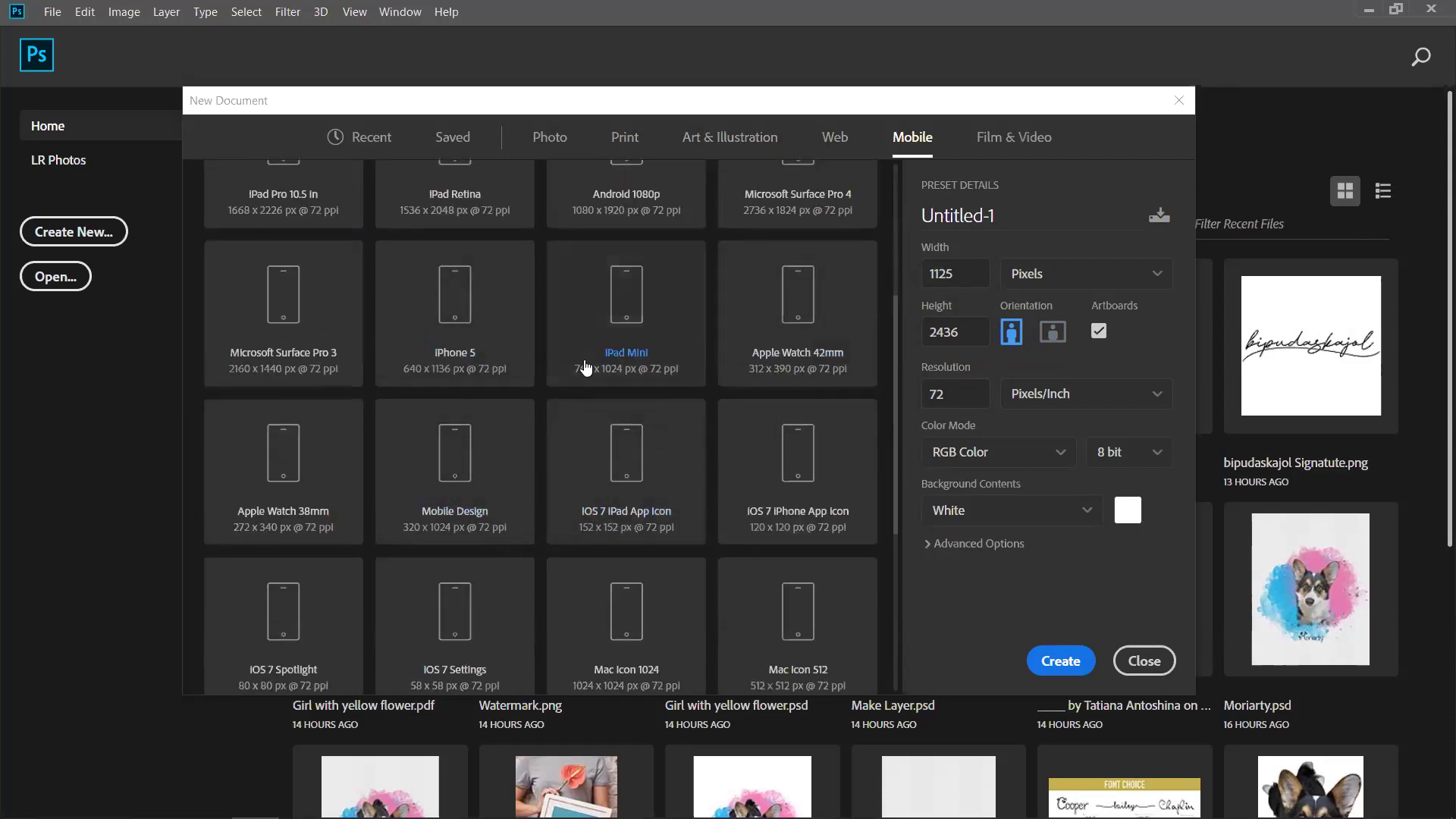
pyautogui.scroll(-2, 660, 374)
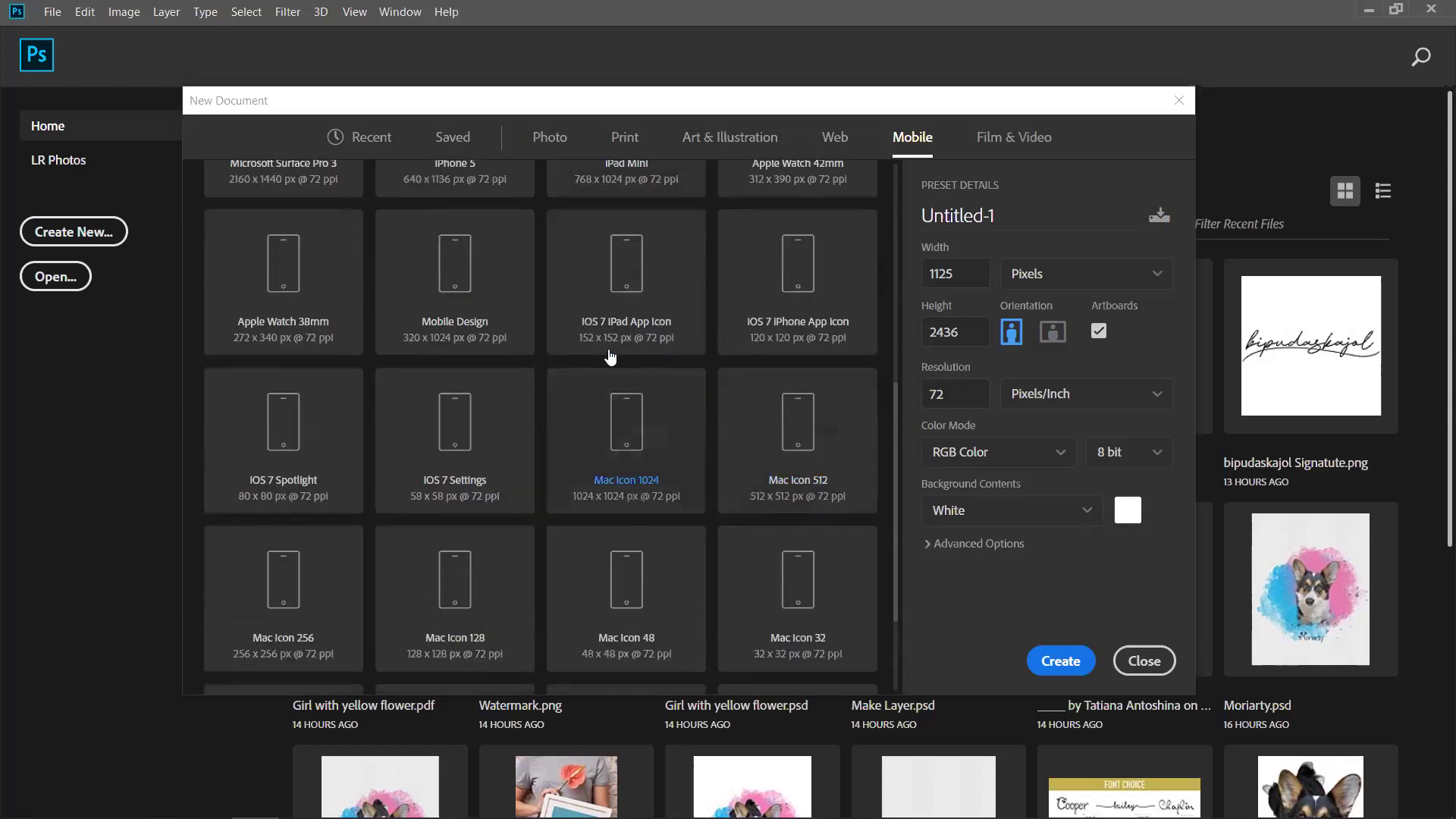
pyautogui.scroll(-2, 534, 376)
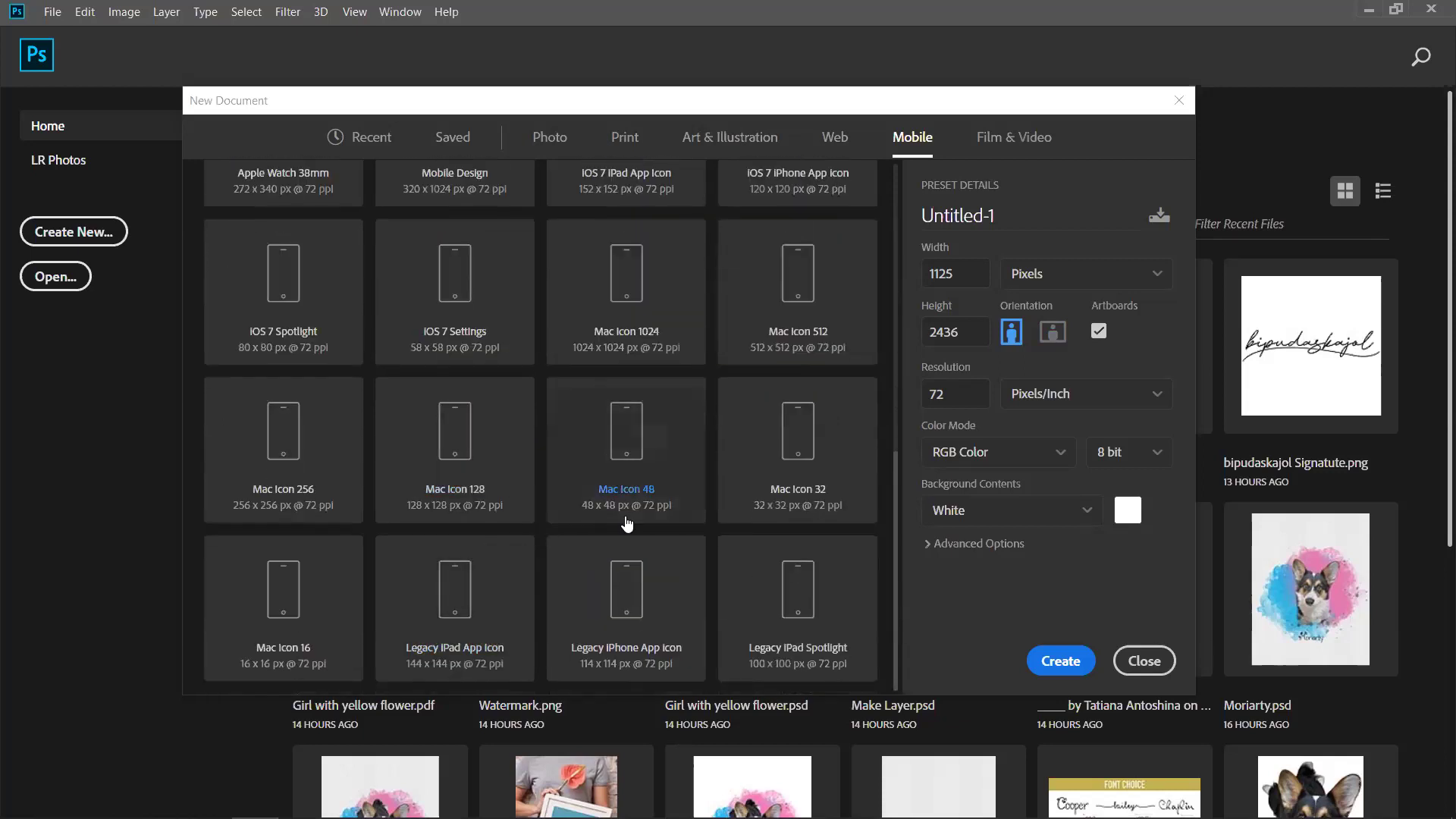
pyautogui.scroll(3, 621, 528)
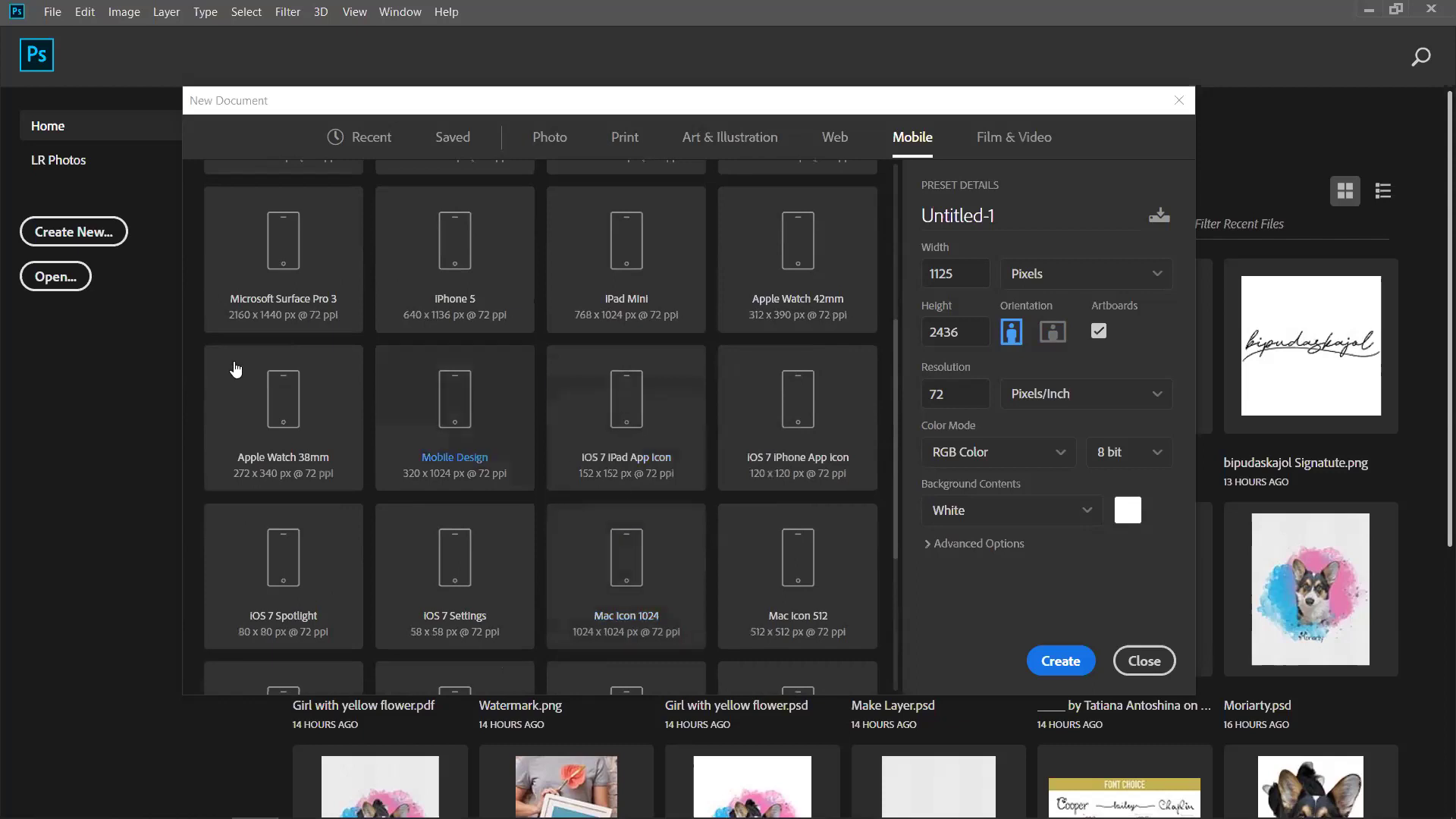
pyautogui.scroll(4, 286, 304)
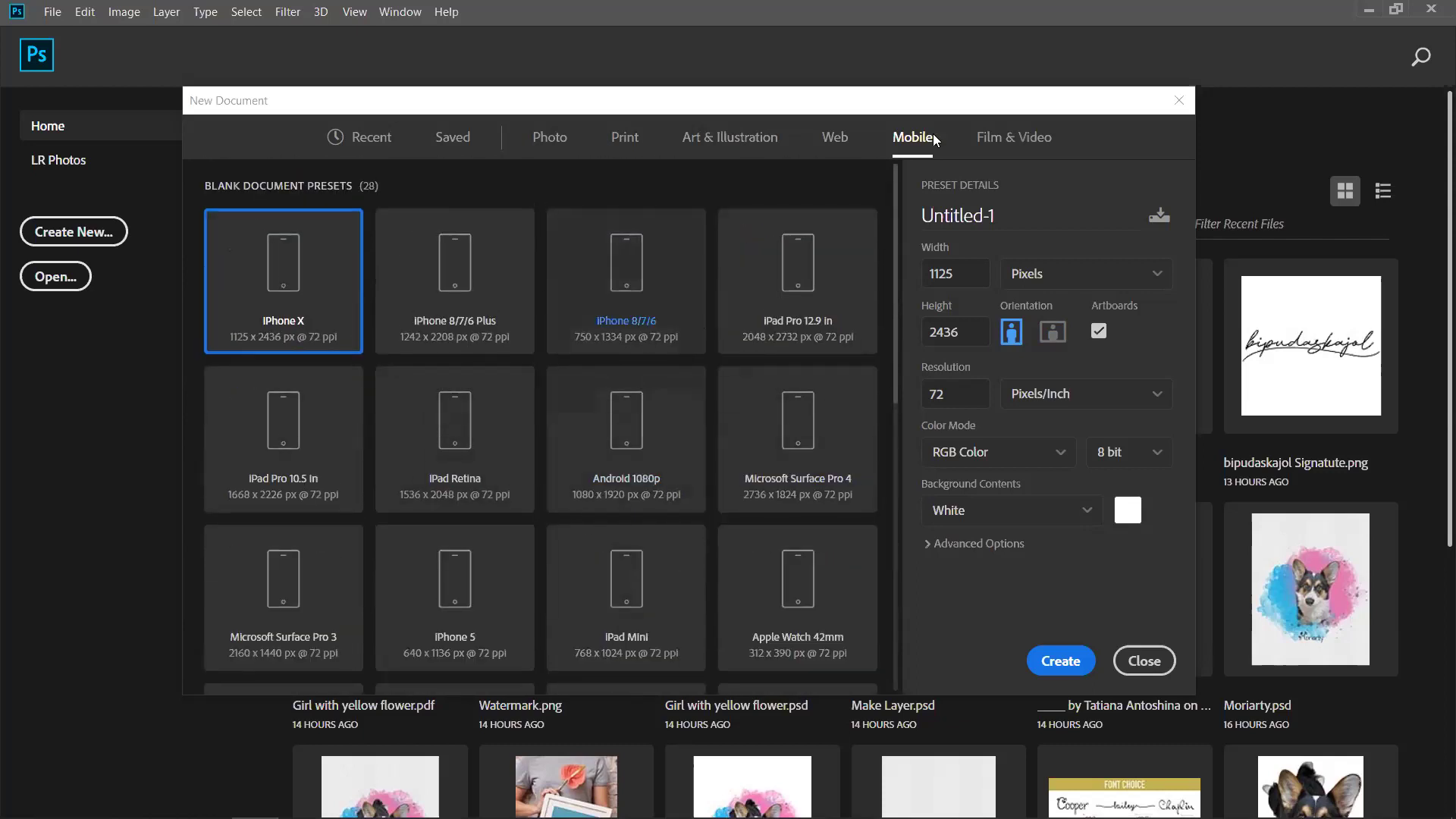
# Look through the full range of Film & Video blank document presets.
pyautogui.click(1021, 136)
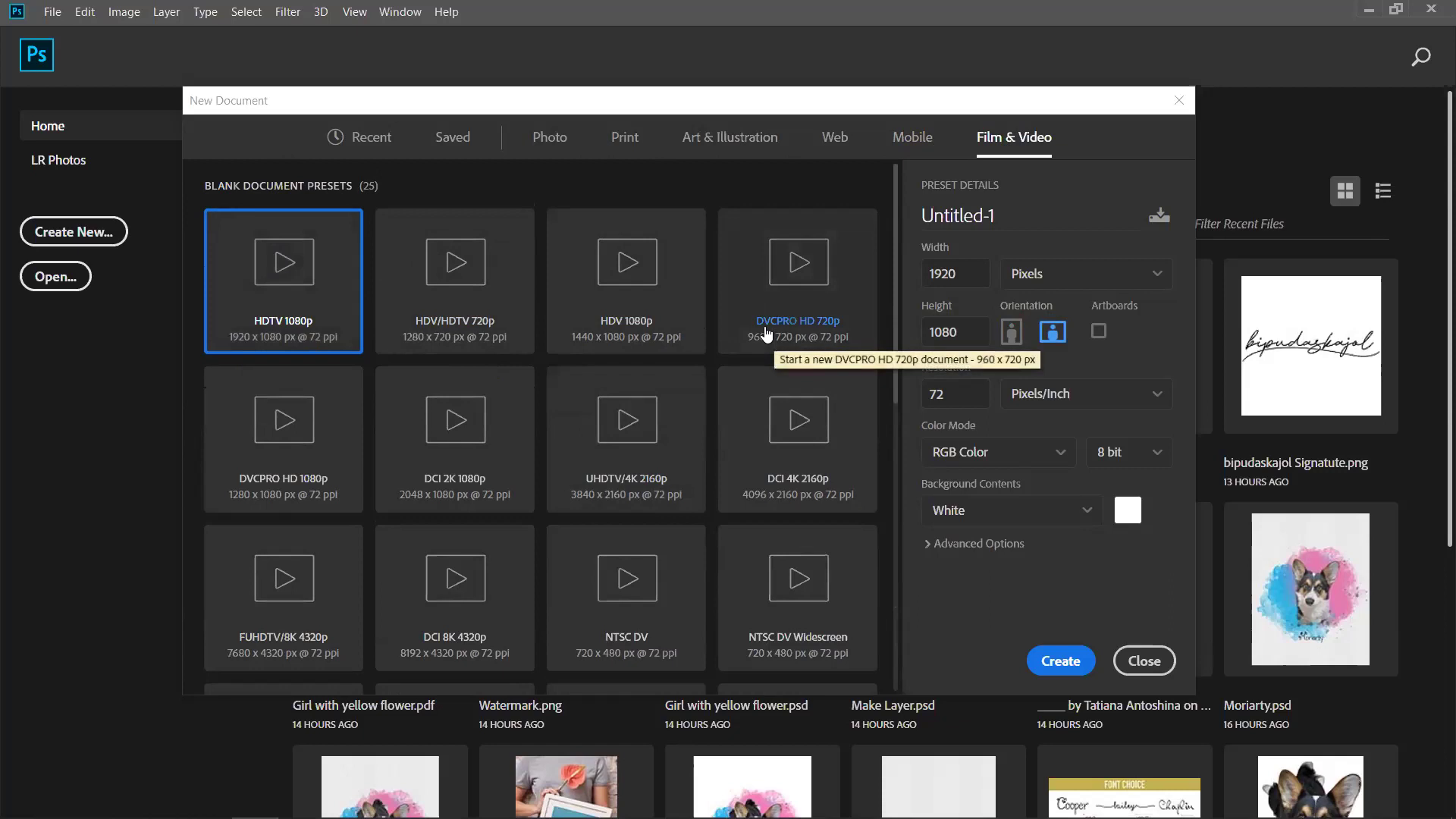
pyautogui.scroll(-3, 515, 466)
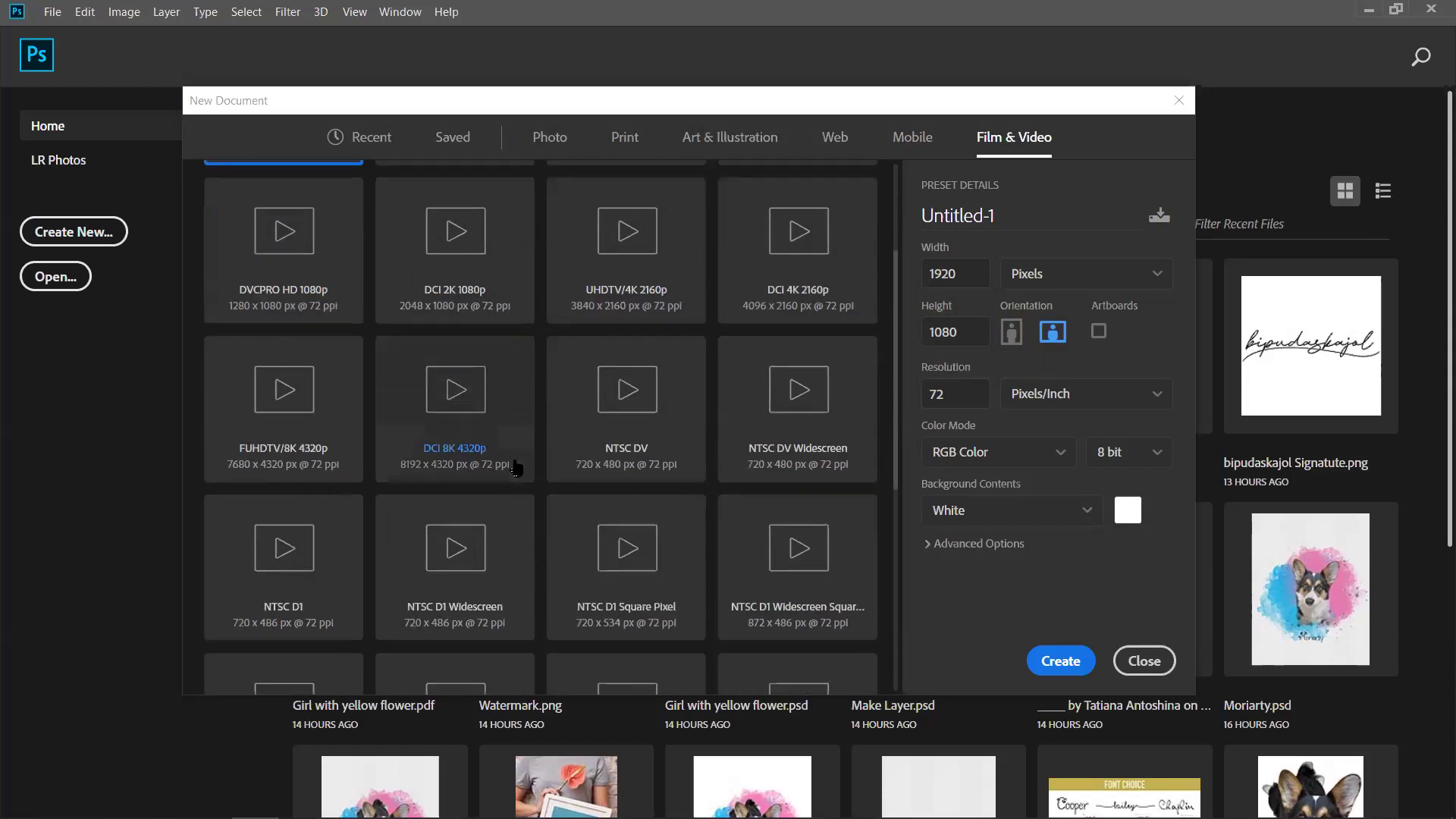
pyautogui.scroll(-5, 523, 474)
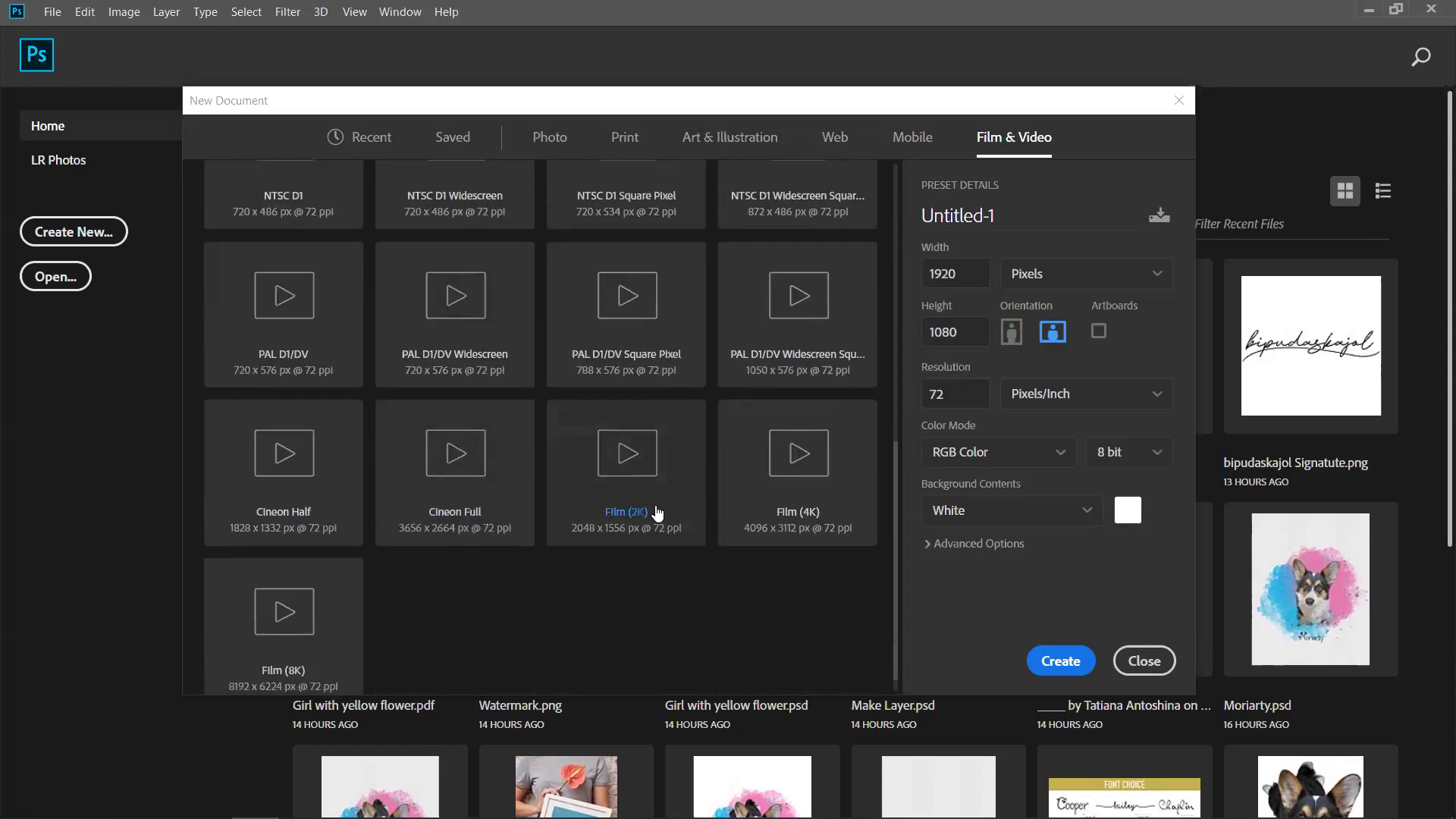
pyautogui.scroll(1, 657, 514)
pyautogui.scroll(2, 585, 493)
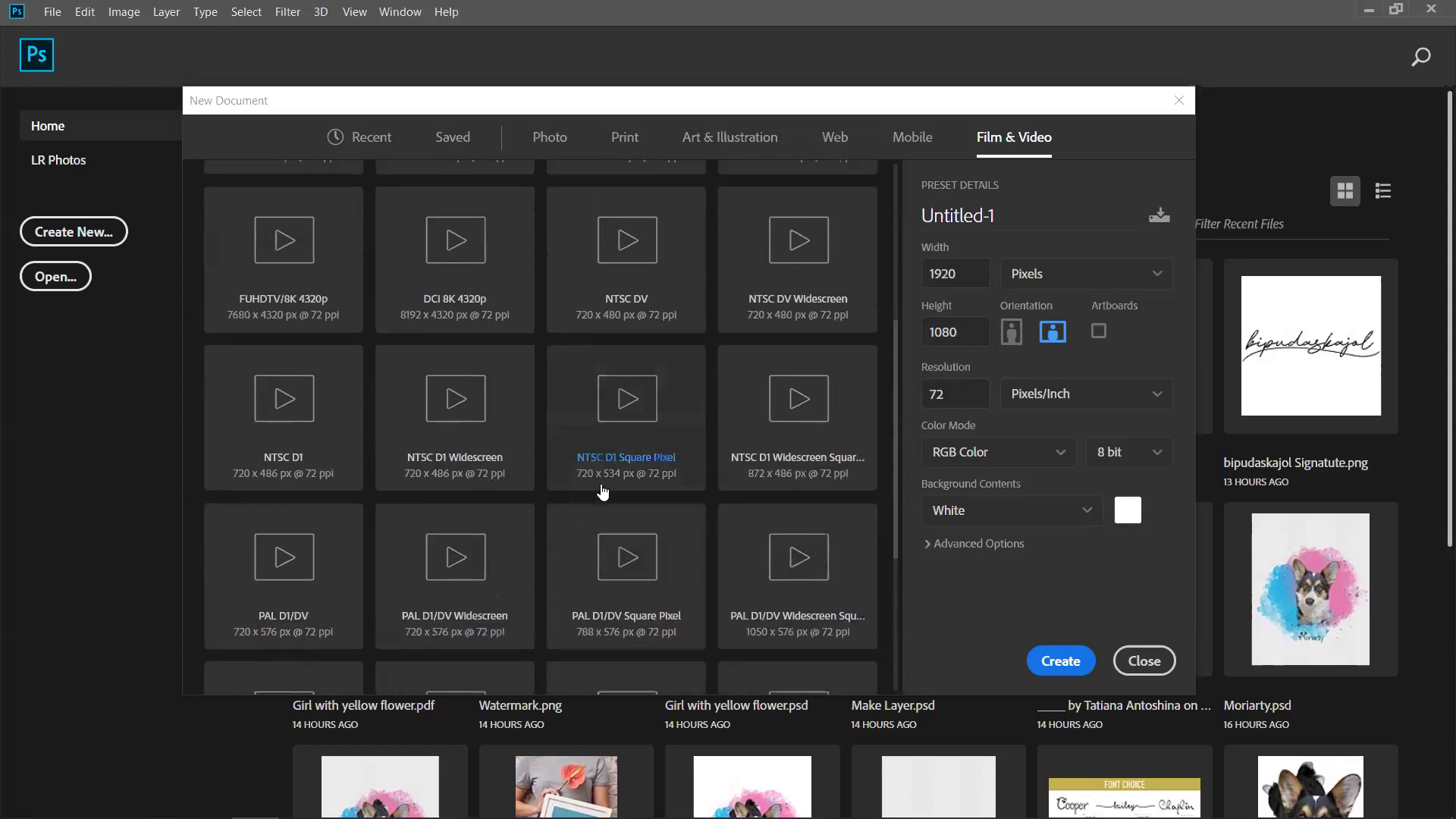
pyautogui.scroll(2, 470, 500)
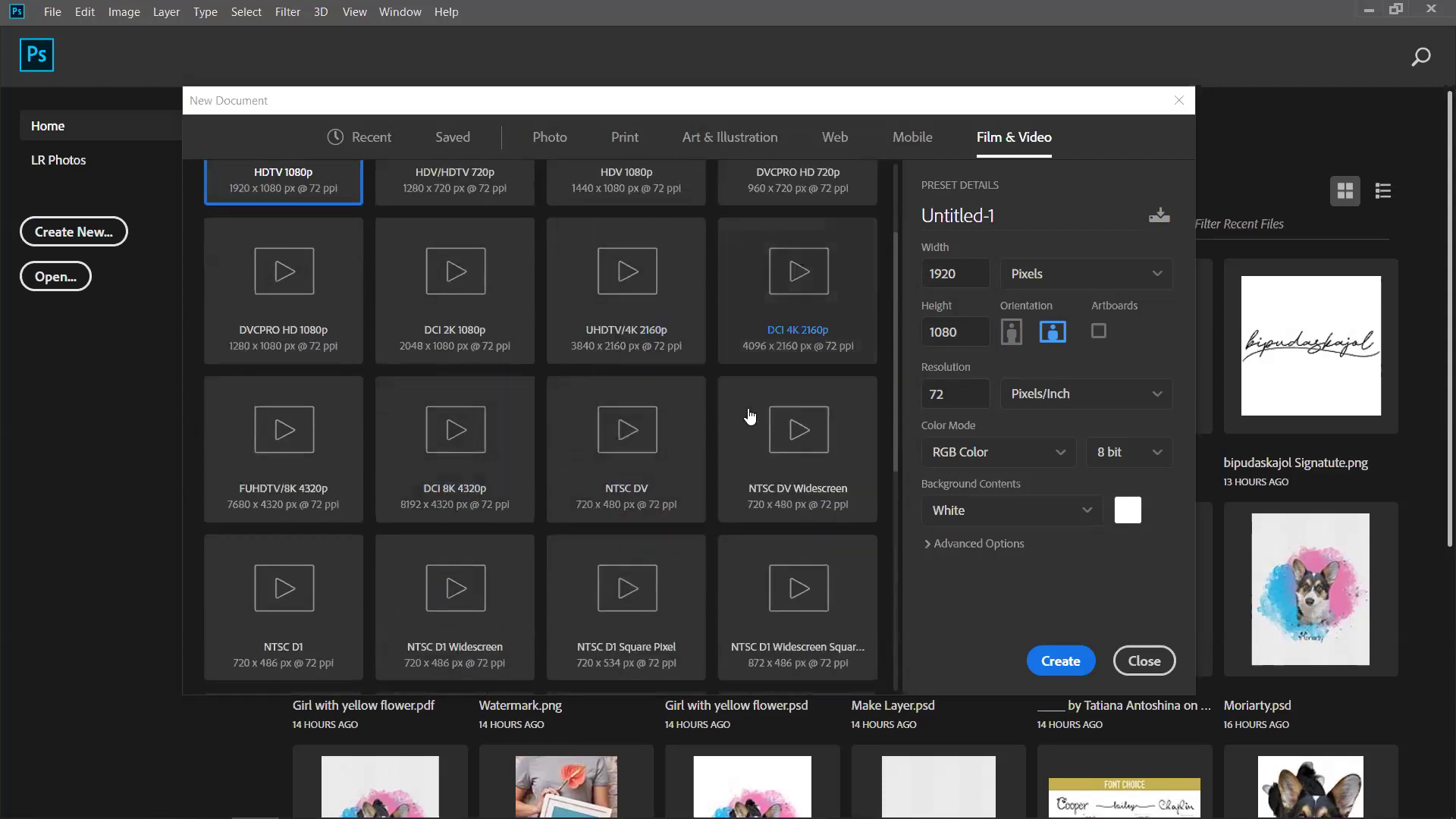
pyautogui.scroll(2, 584, 425)
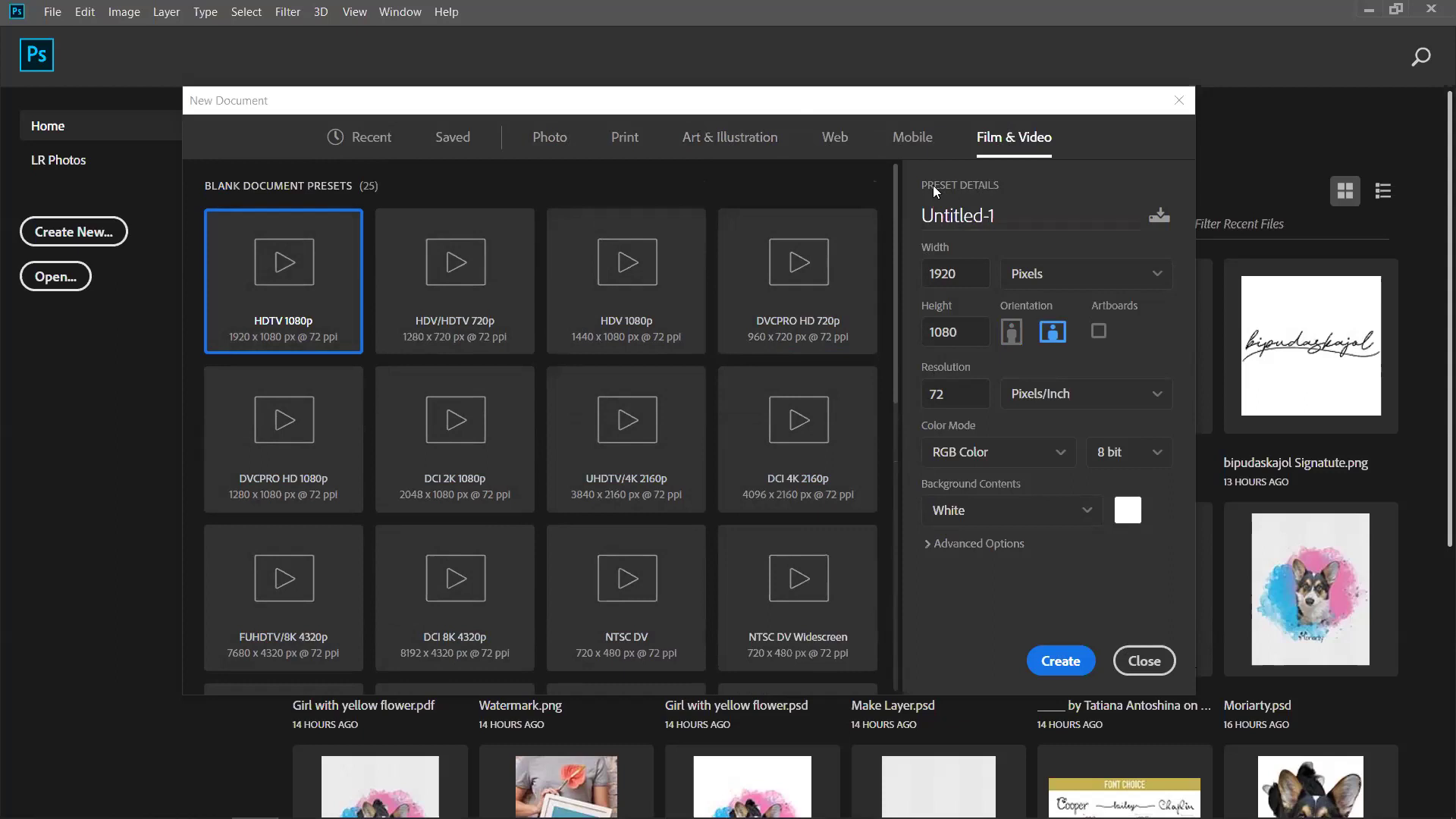
# Return to the recent presets with the Clipboard size and name the new document "New edit".
pyautogui.click(1010, 217)
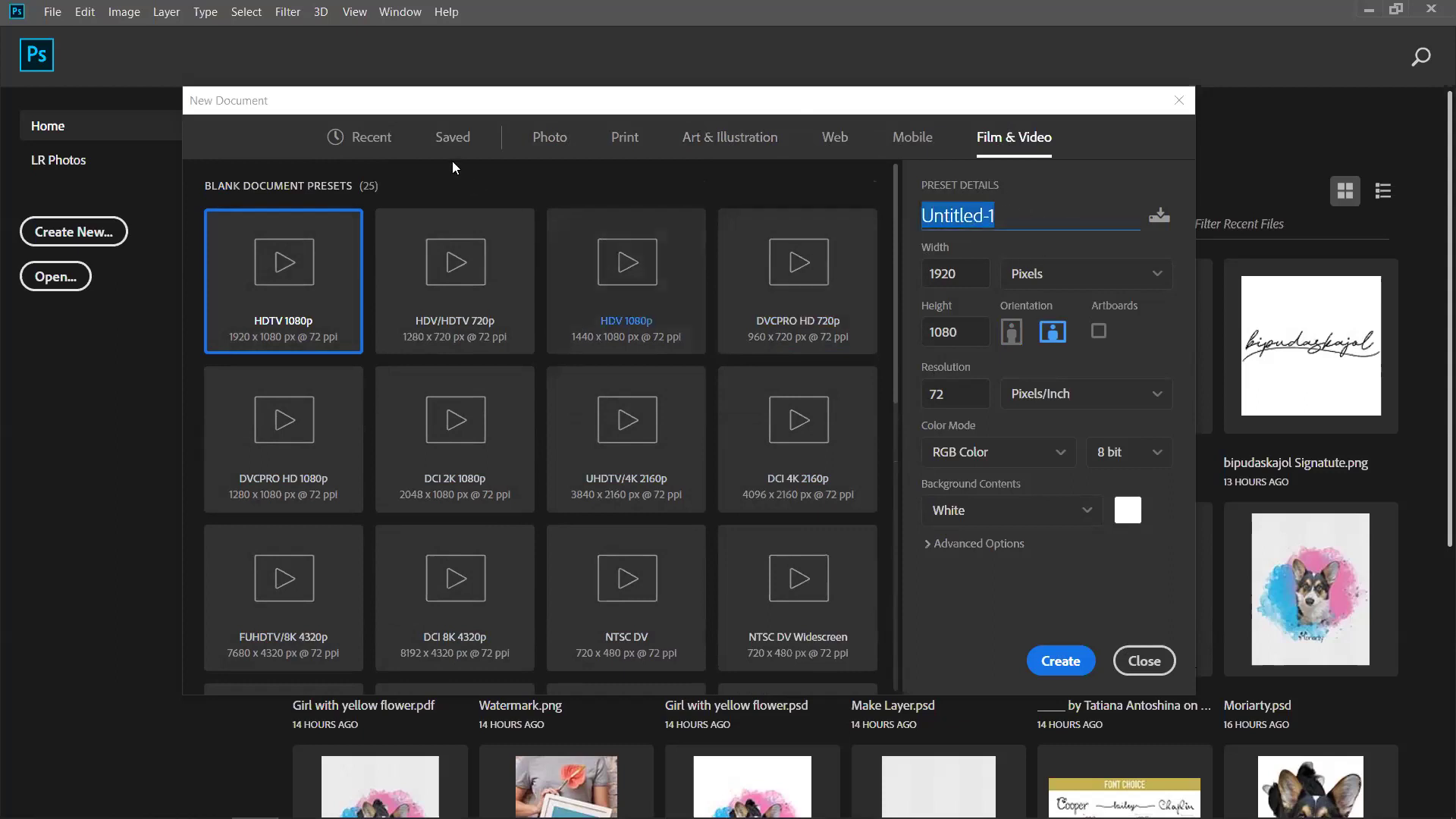
pyautogui.click(381, 139)
pyautogui.click(1031, 217)
pyautogui.click(1057, 215)
pyautogui.moveTo(1059, 215); pyautogui.dragTo(916, 212)
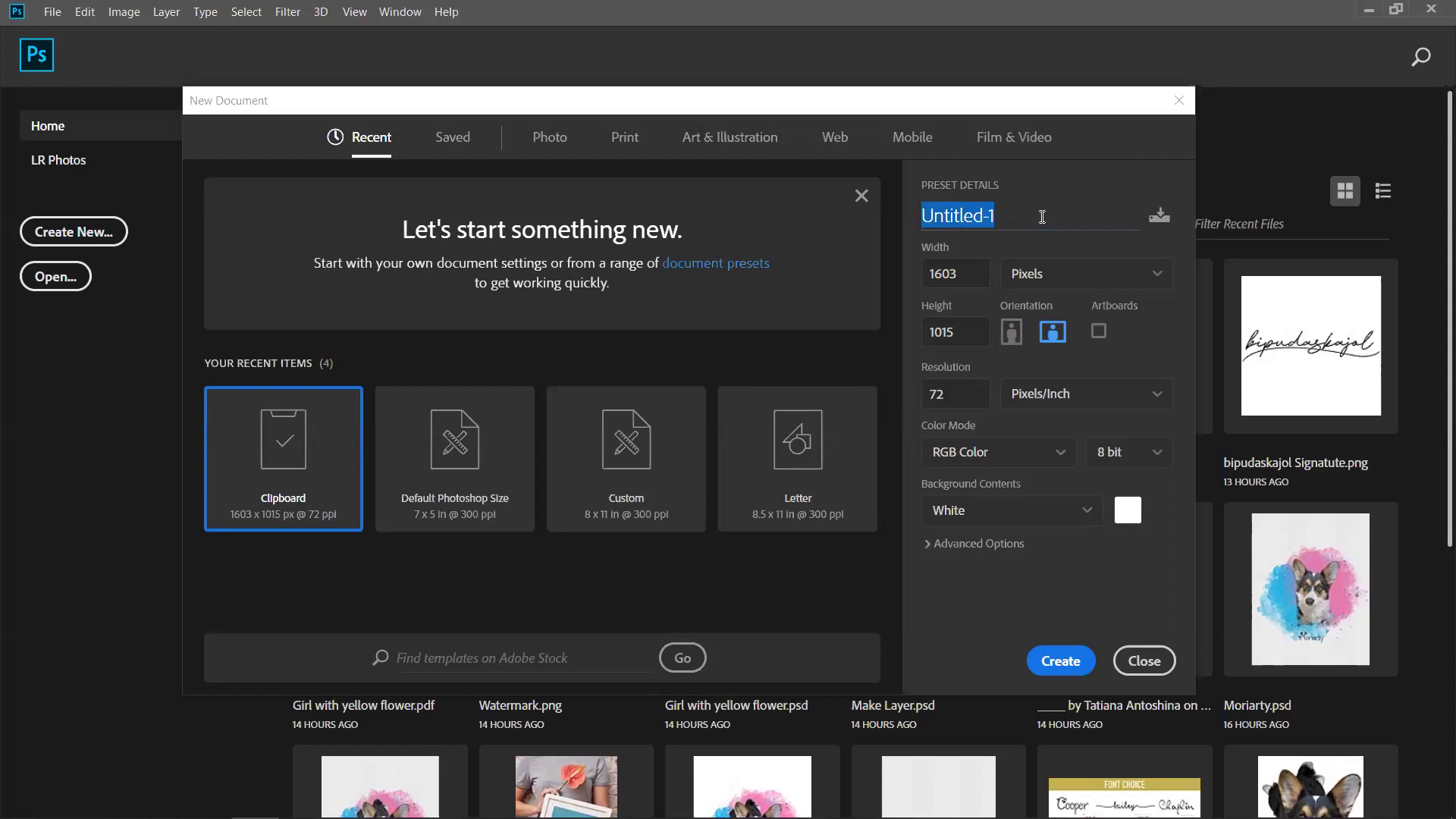
pyautogui.write('New edit')
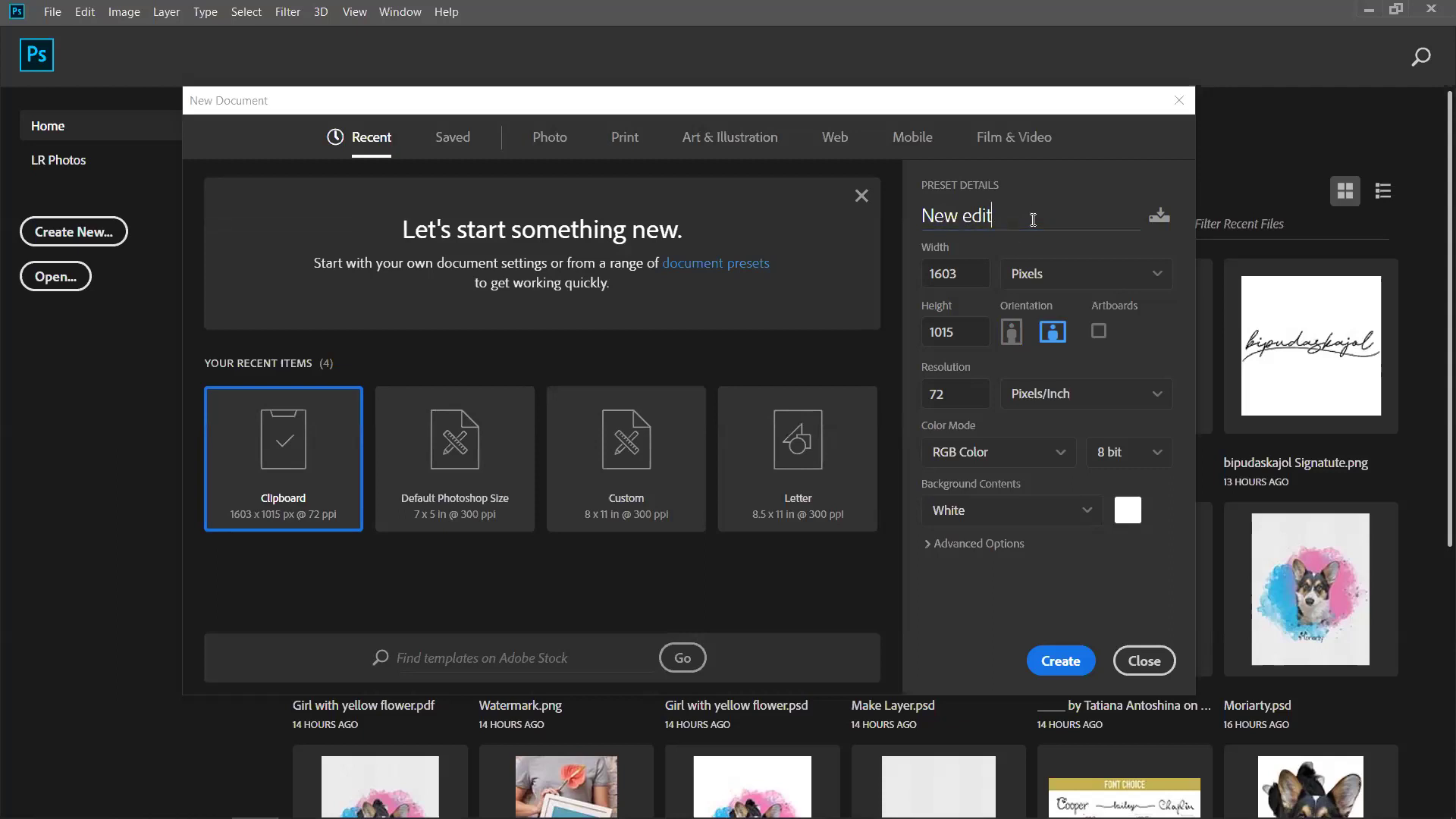
pyautogui.moveTo(1062, 217); pyautogui.dragTo(907, 209)
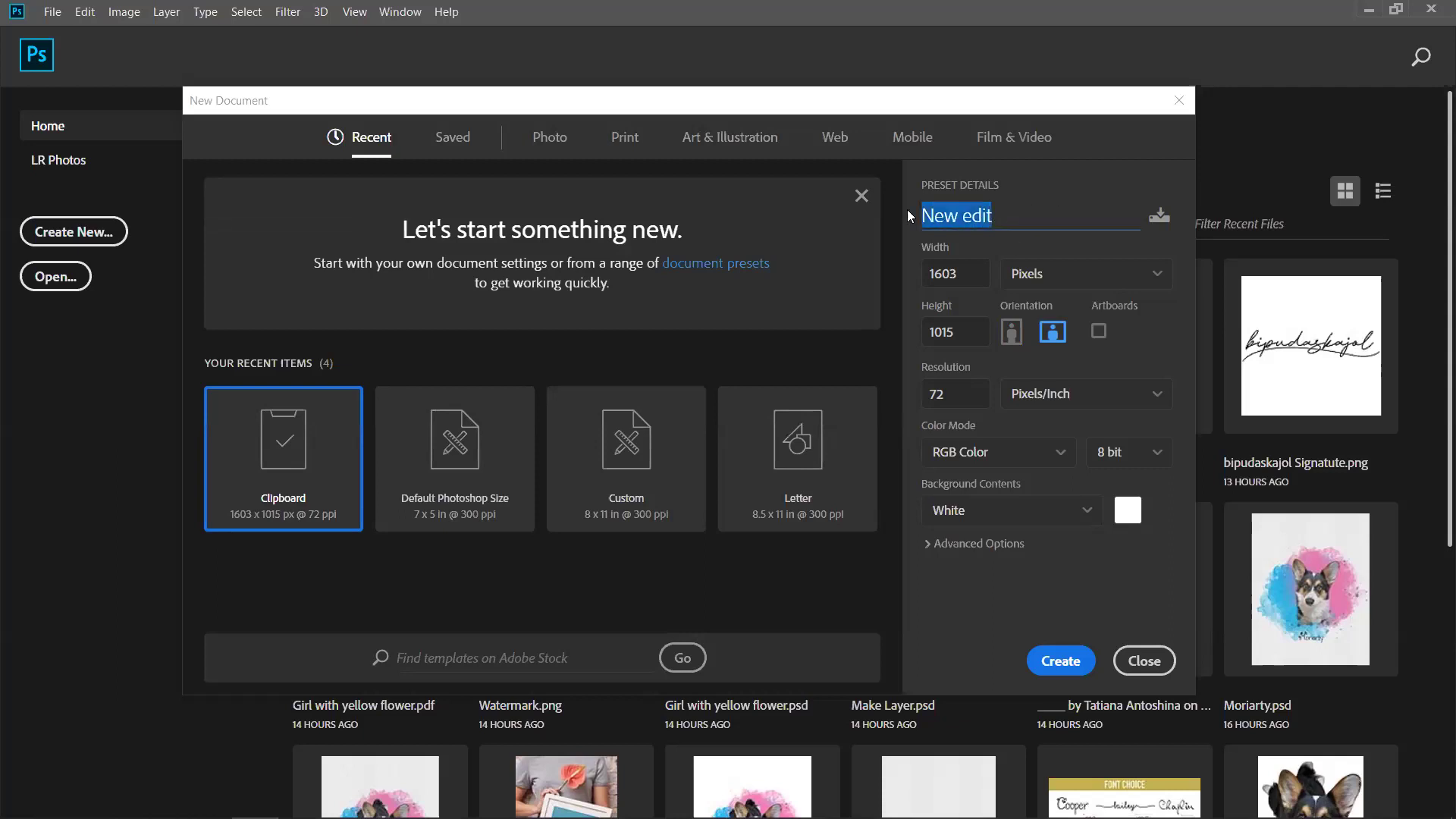
# Change the measurement unit of the new document's dimensions to Inches.
pyautogui.click(980, 271)
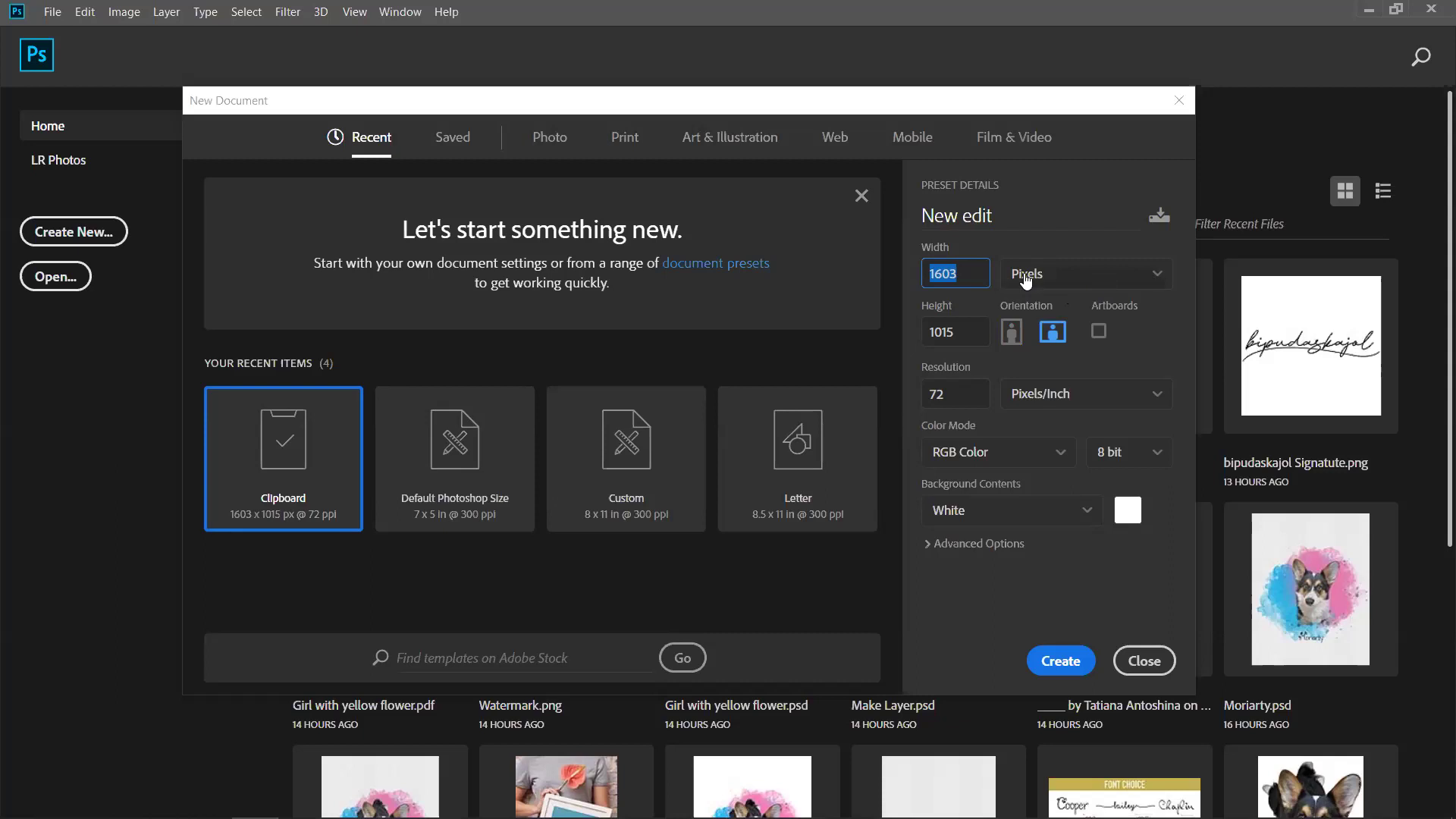
pyautogui.click(1146, 280)
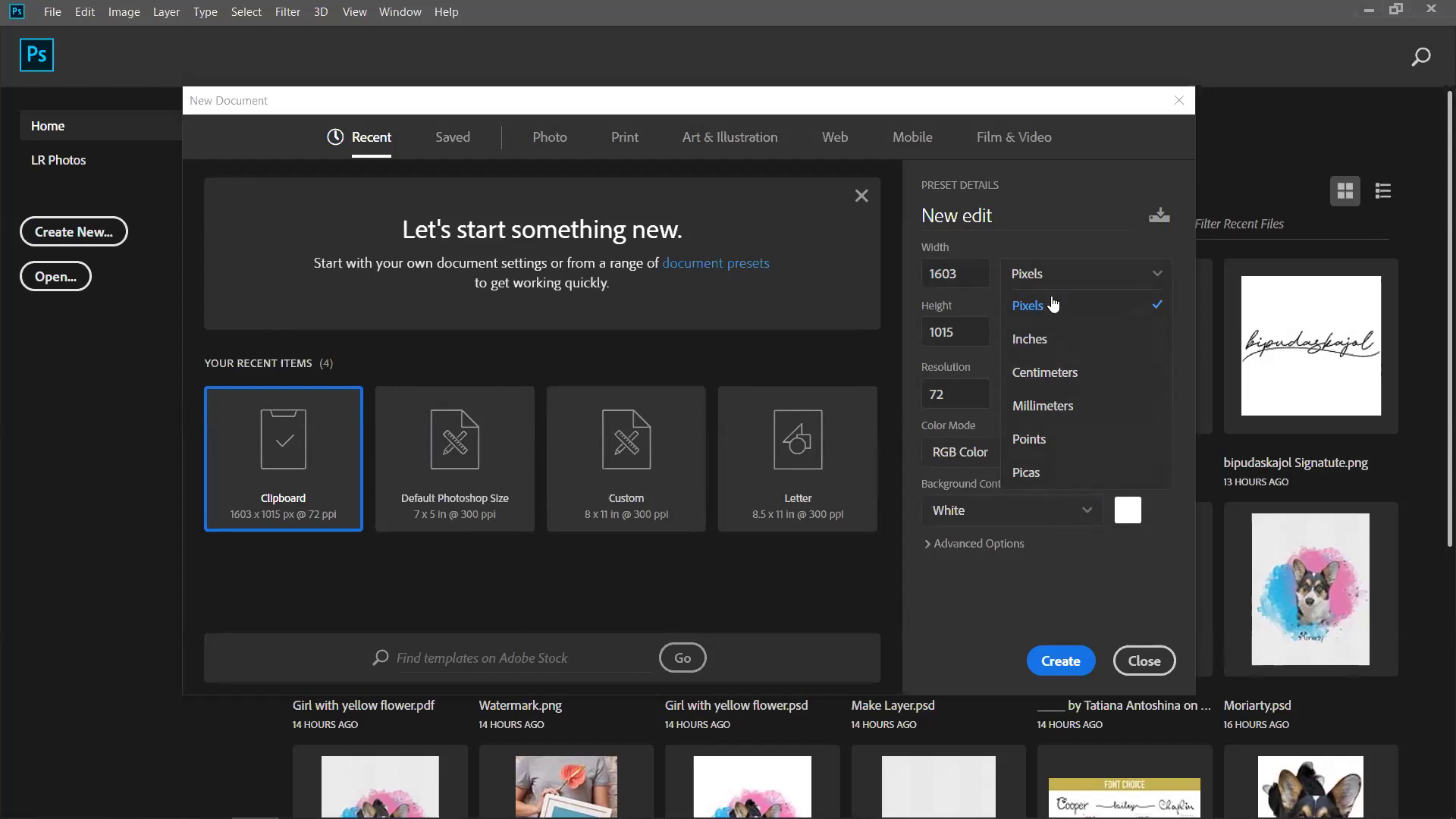
pyautogui.click(1038, 341)
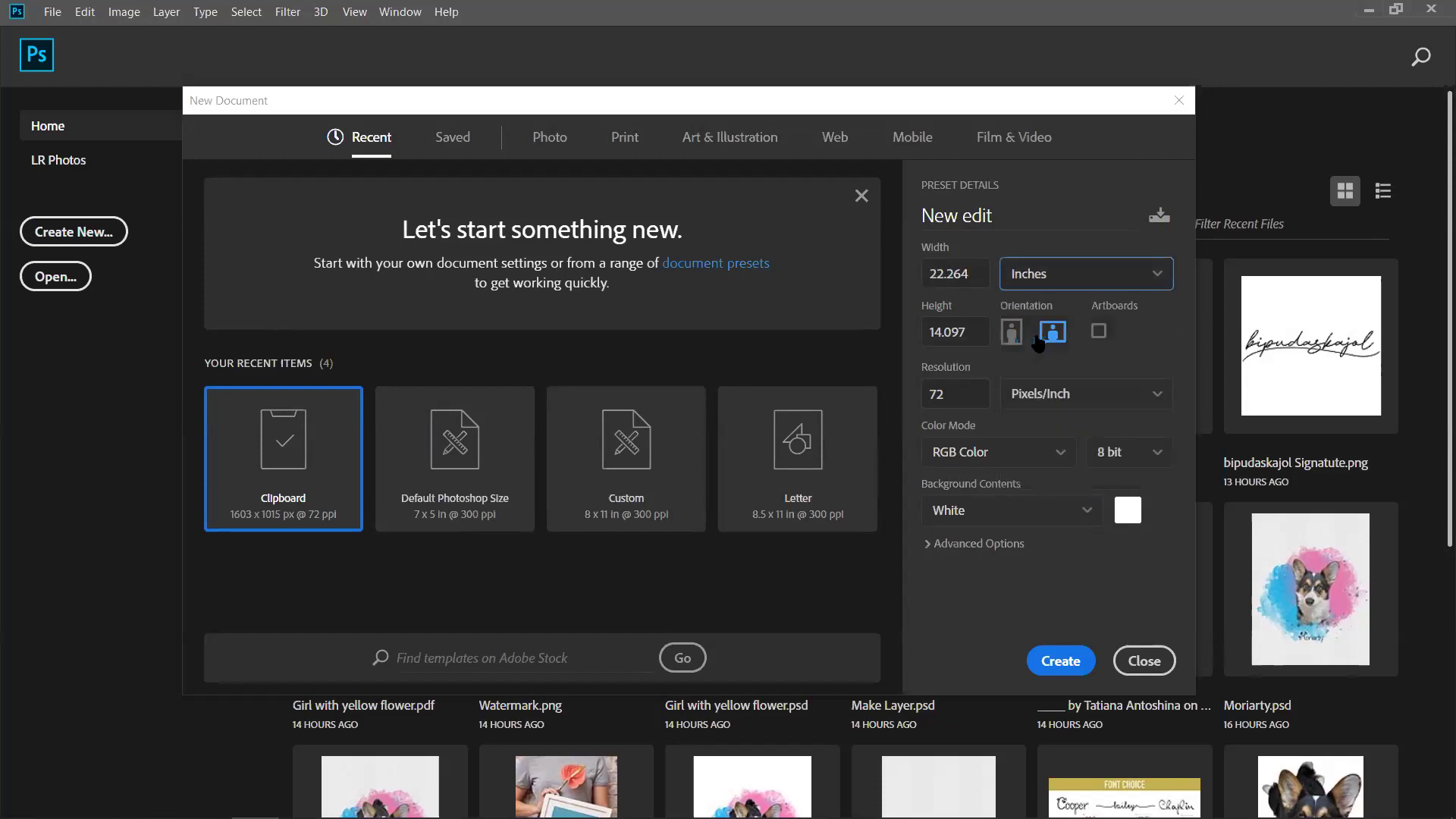
# Set the new document's width to 8 inches and its height to 11 inches.
pyautogui.click(978, 274)
pyautogui.press('Home')
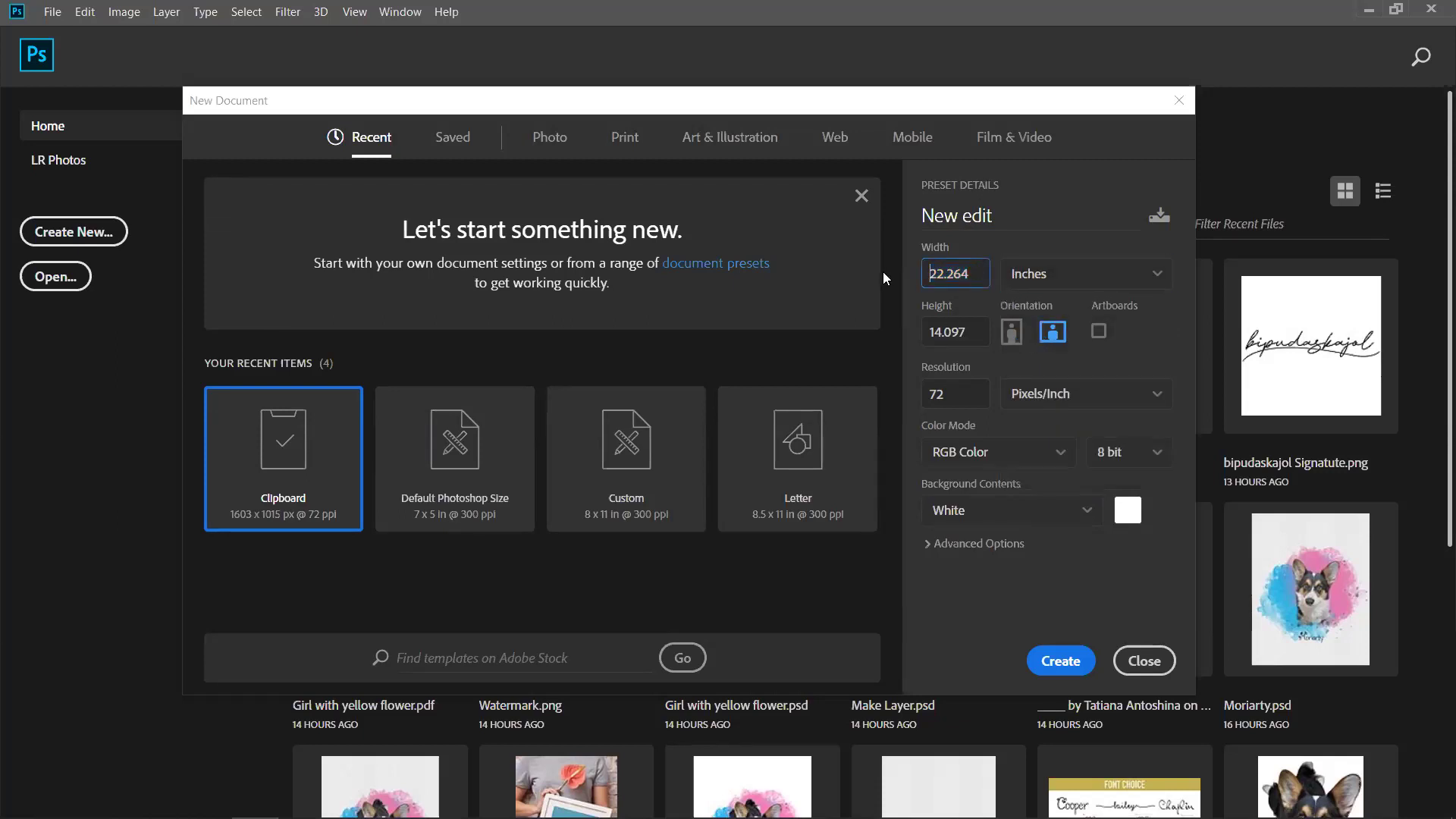
pyautogui.moveTo(986, 275); pyautogui.dragTo(910, 268)
pyautogui.write('8')
pyautogui.press('Tab')
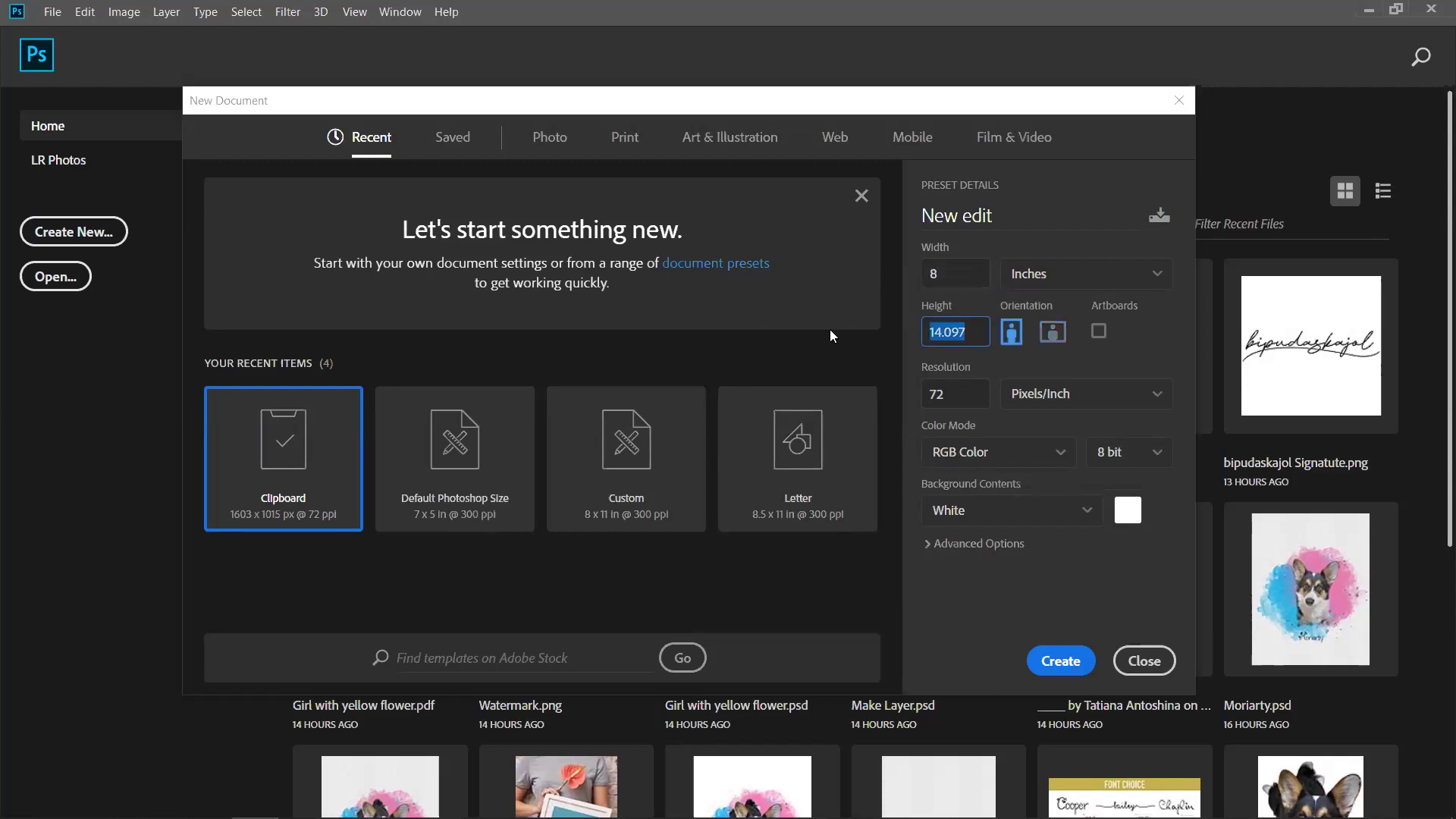
pyautogui.write('11')
pyautogui.click(969, 279)
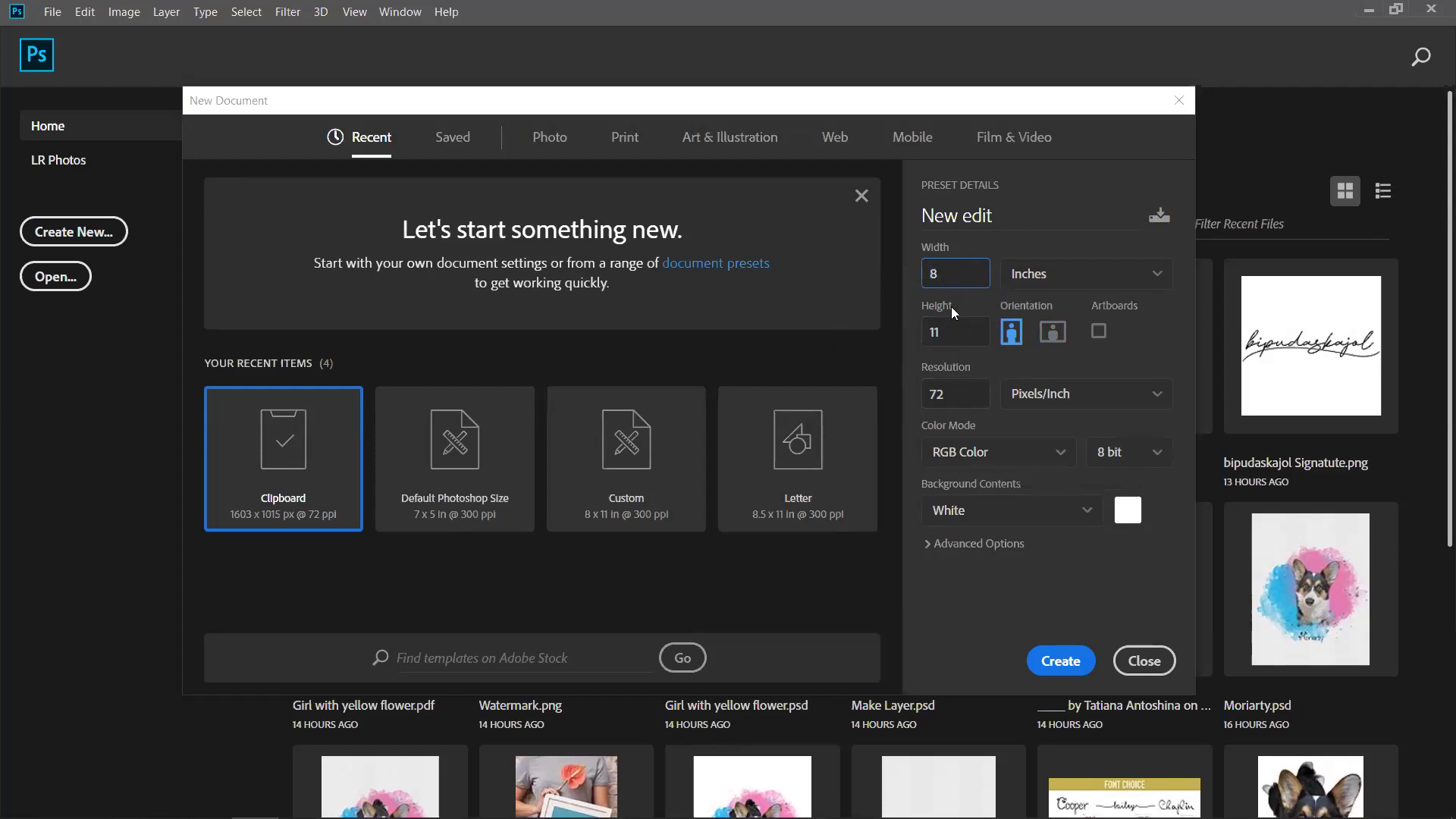
pyautogui.click(976, 393)
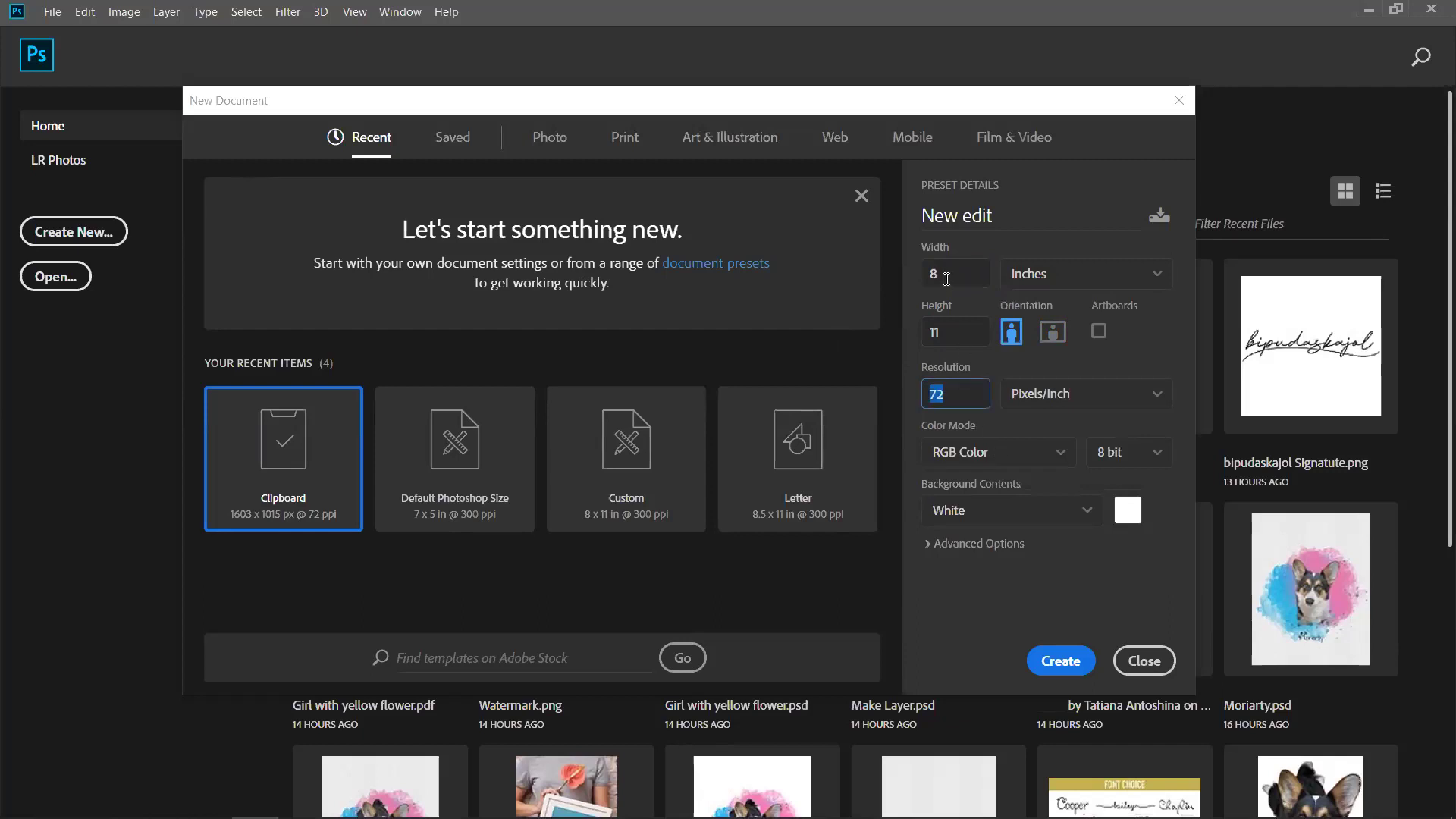
pyautogui.click(952, 273)
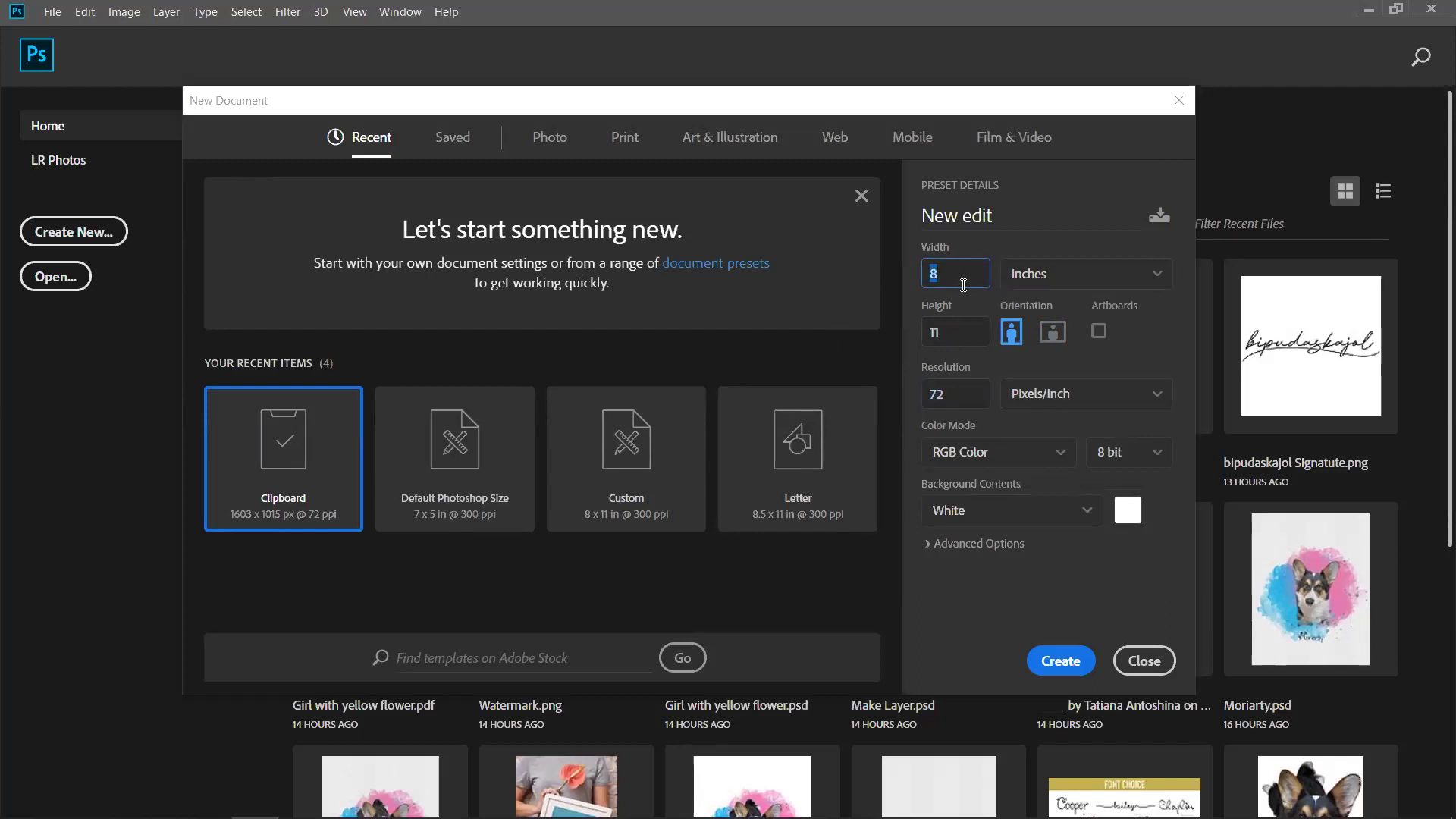
pyautogui.click(1059, 271)
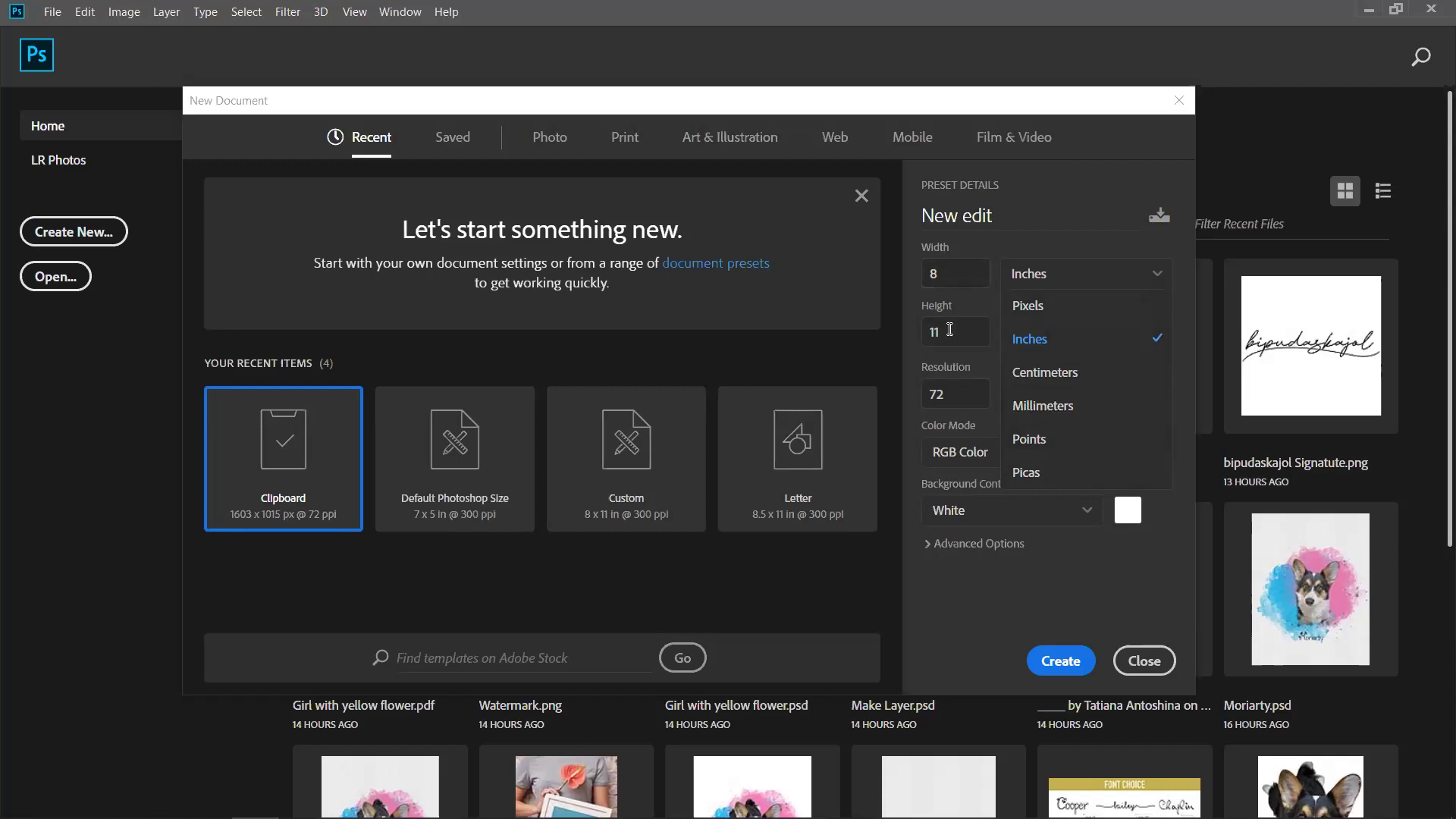
pyautogui.click(1065, 345)
pyautogui.click(949, 276)
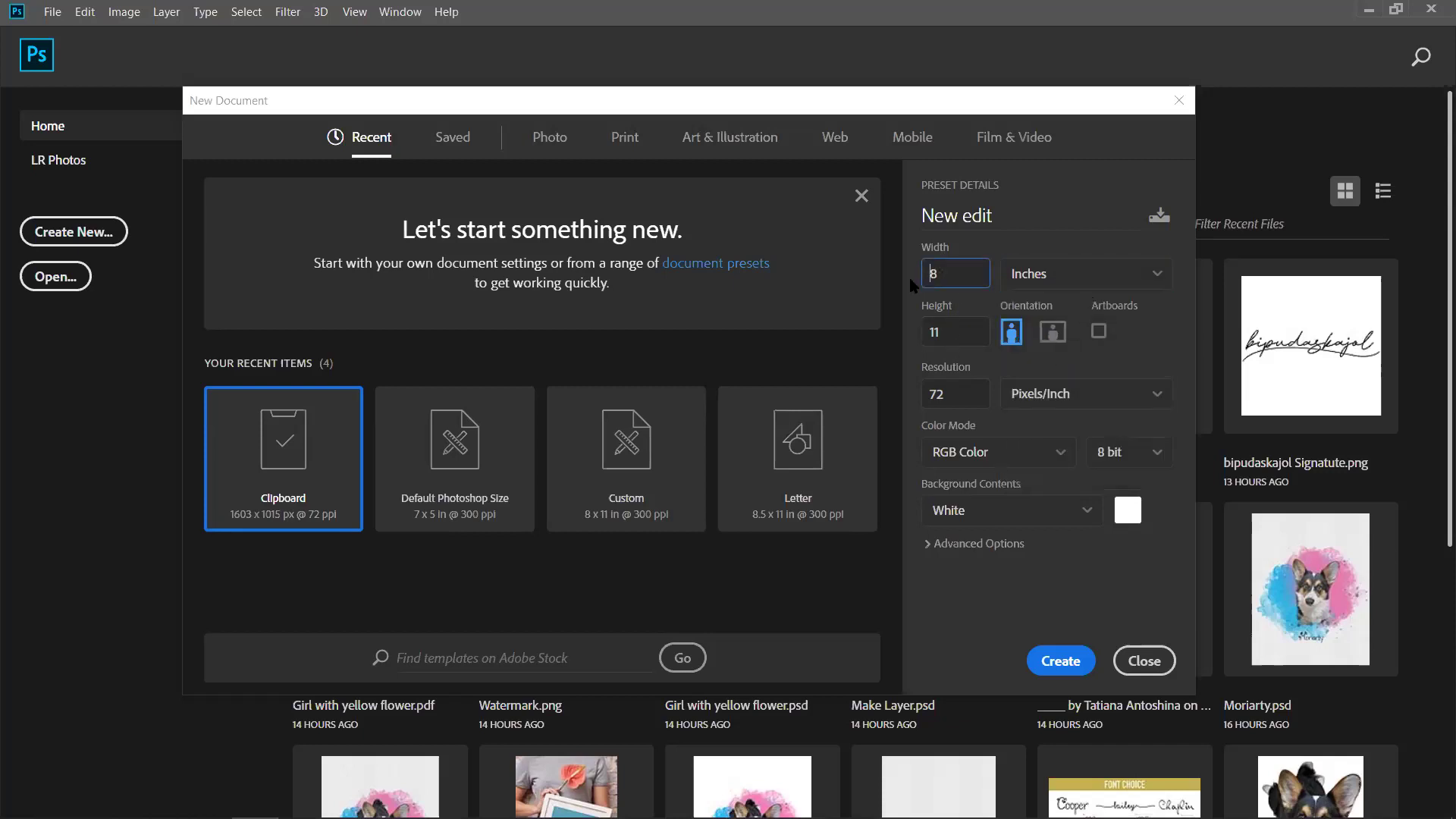
pyautogui.moveTo(955, 334); pyautogui.dragTo(925, 337)
pyautogui.click(1052, 358)
# Switch the new document's unit to Pixels and set its width to 2000 and its height to 3000.
pyautogui.click(1069, 278)
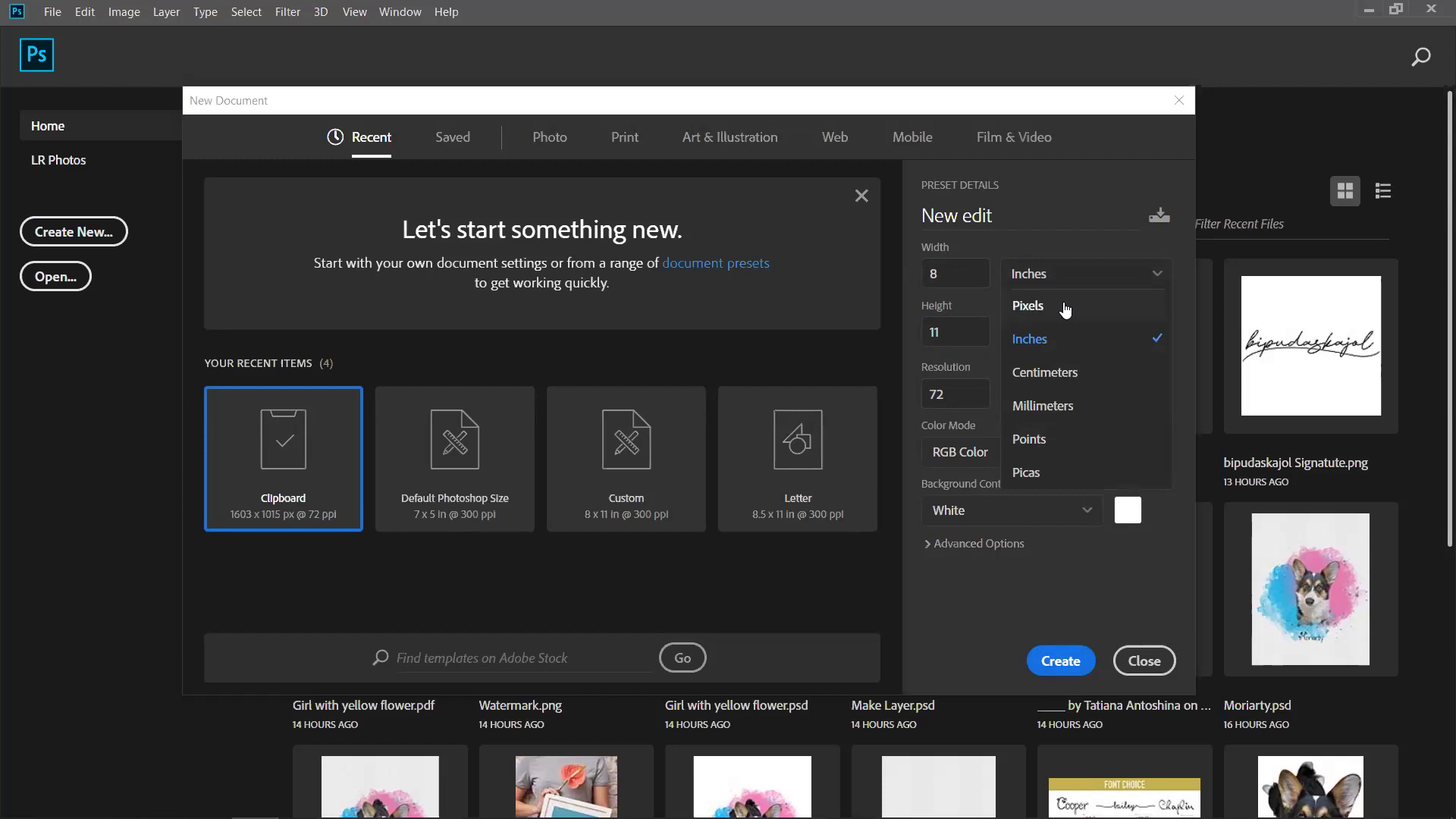
pyautogui.click(1065, 310)
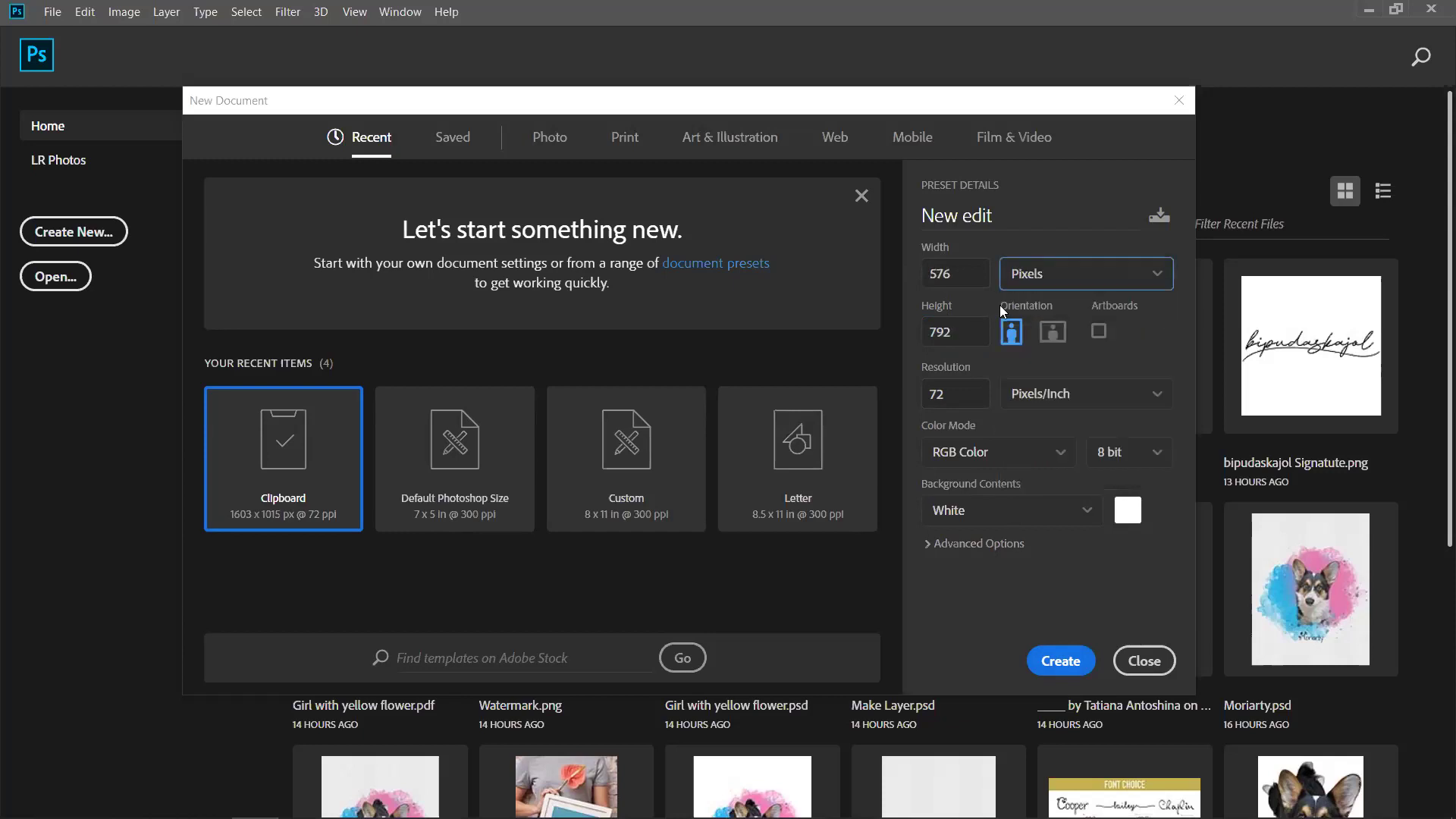
pyautogui.moveTo(982, 274); pyautogui.dragTo(904, 264)
pyautogui.write('2000')
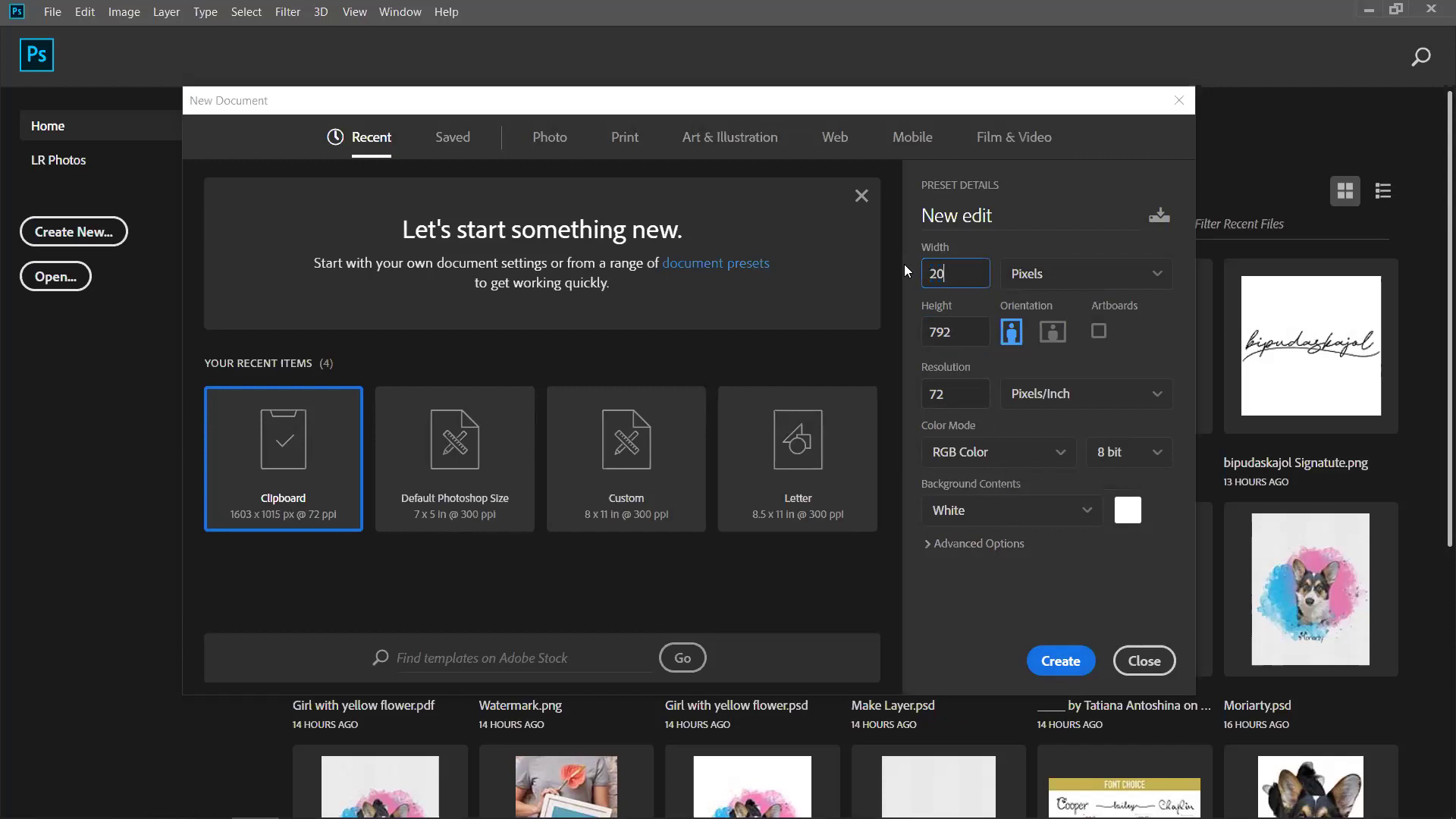
pyautogui.doubleClick(977, 338)
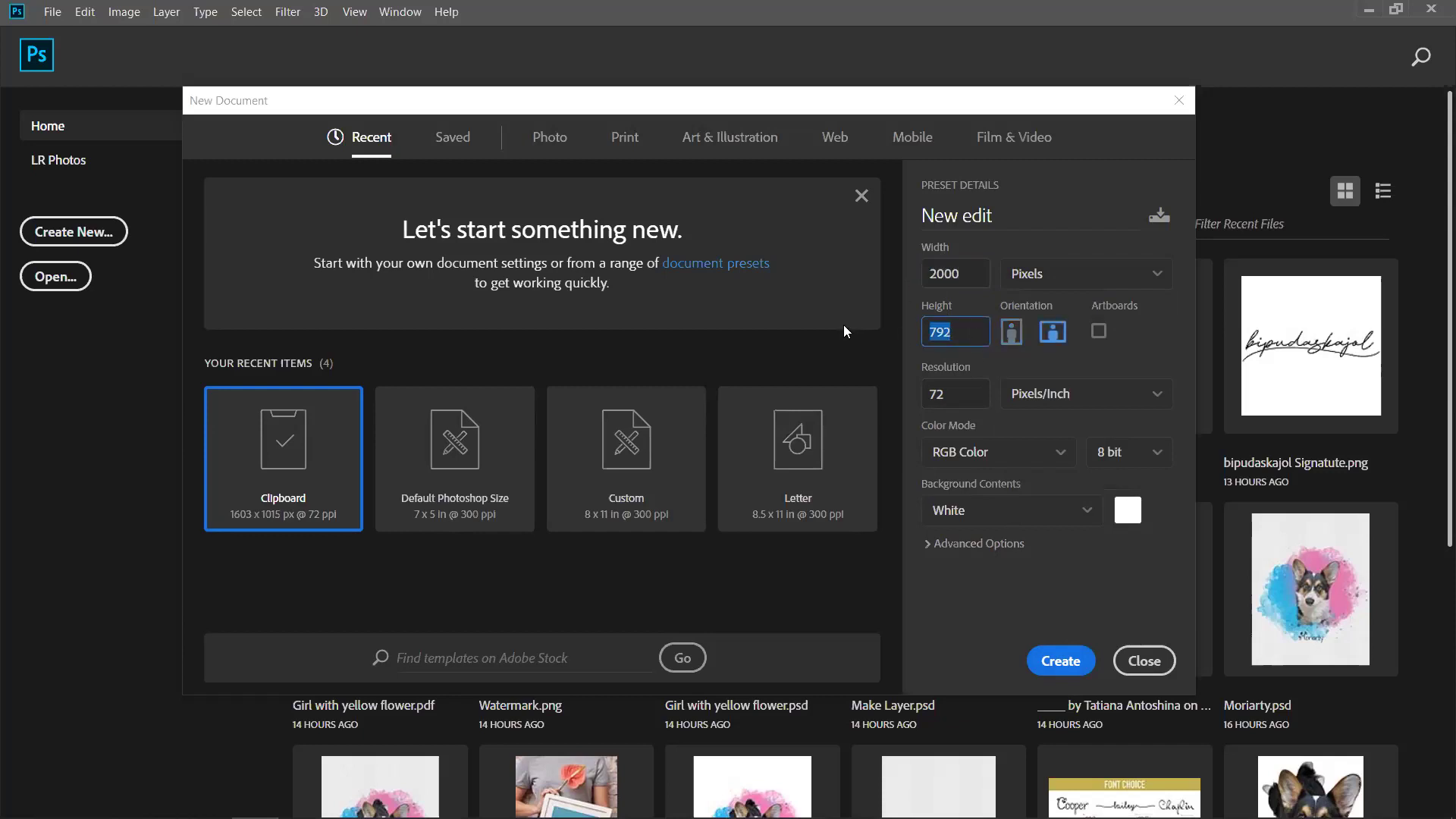
pyautogui.write('3000')
pyautogui.click(1055, 361)
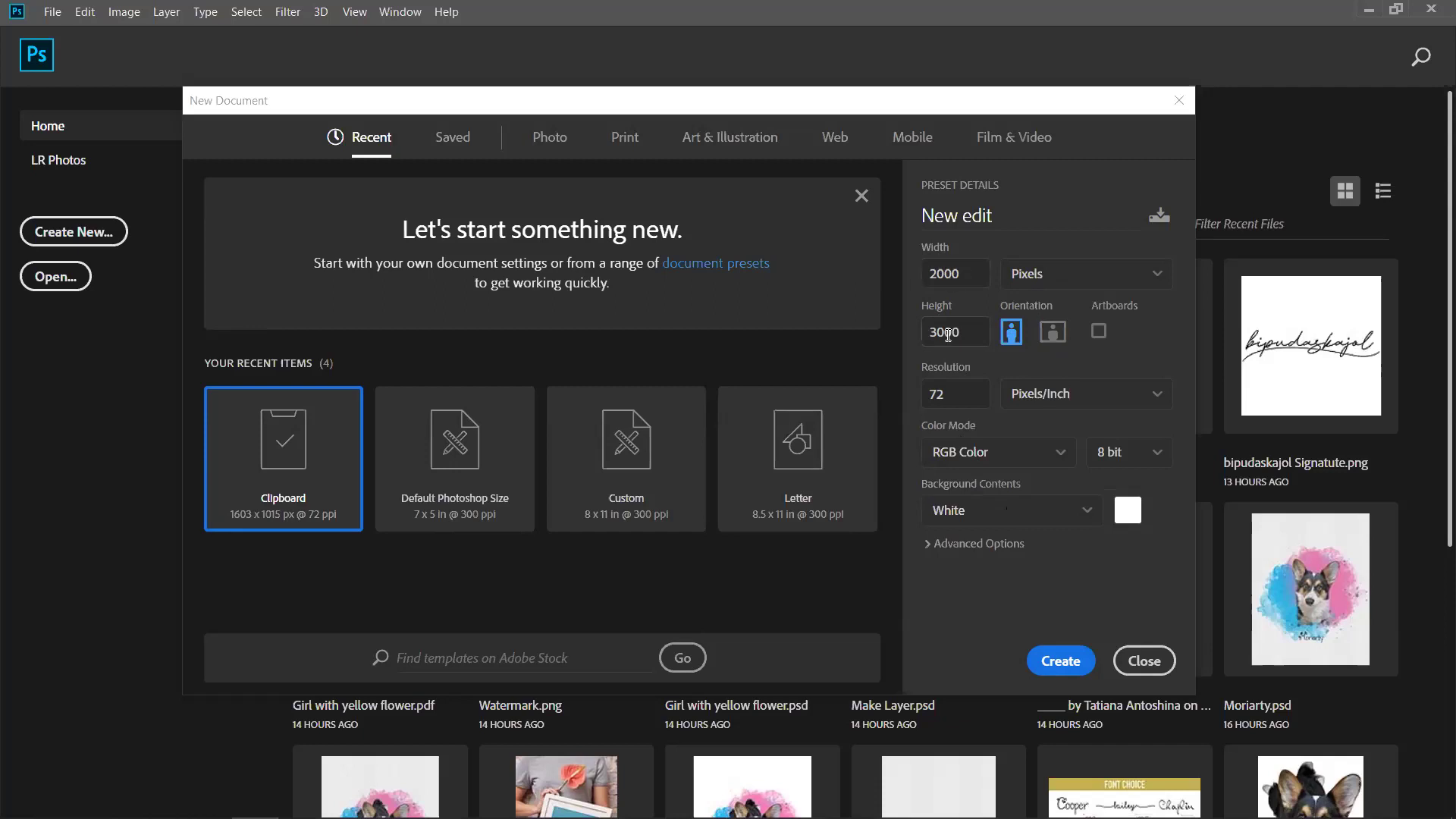
# Try the landscape orientation for the new document and return to portrait.
pyautogui.click(1054, 335)
pyautogui.click(1013, 334)
# Switch the document's unit back to Inches and set the width to 8 and the height to 11.
pyautogui.click(1101, 281)
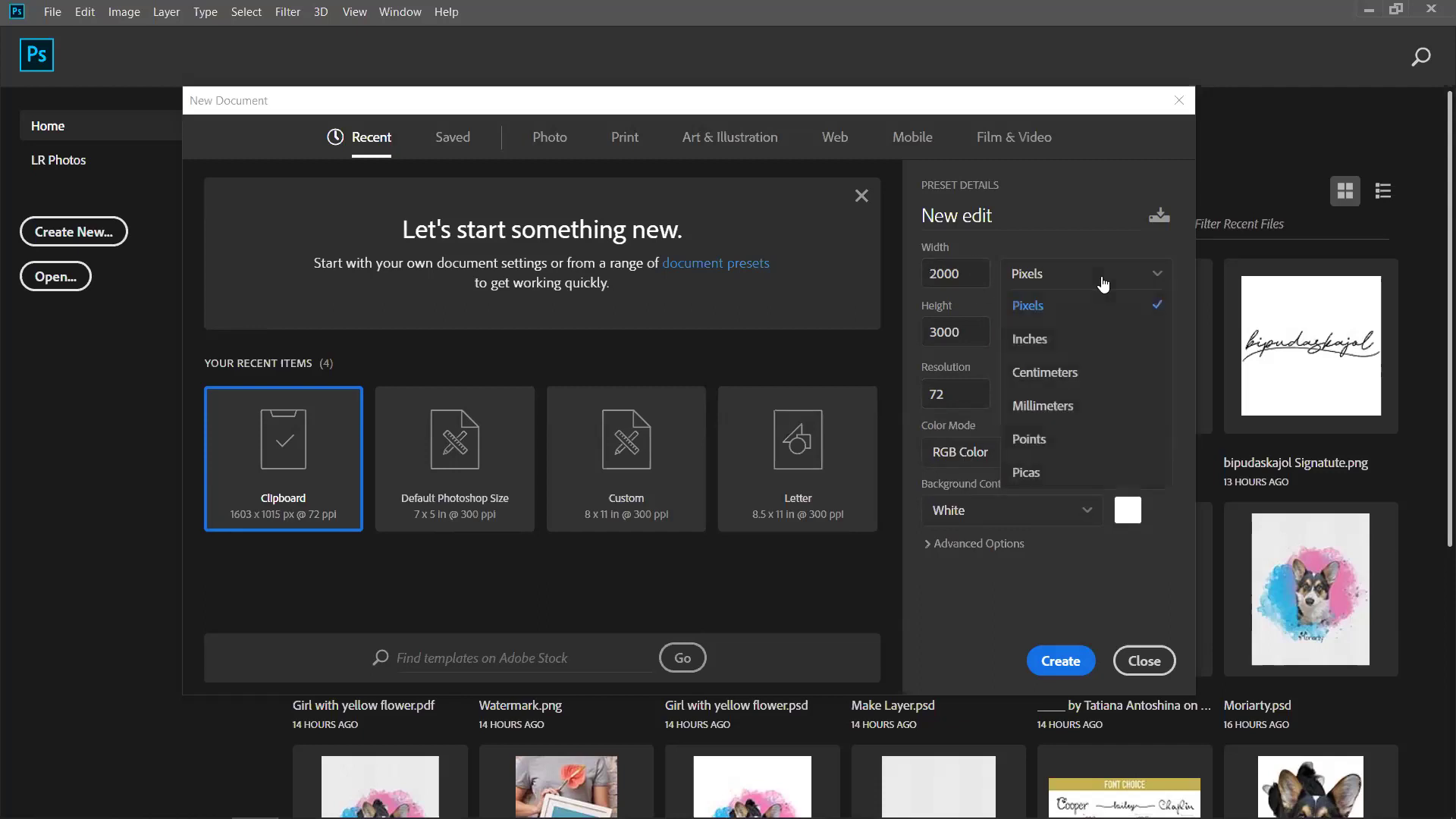
pyautogui.click(1062, 341)
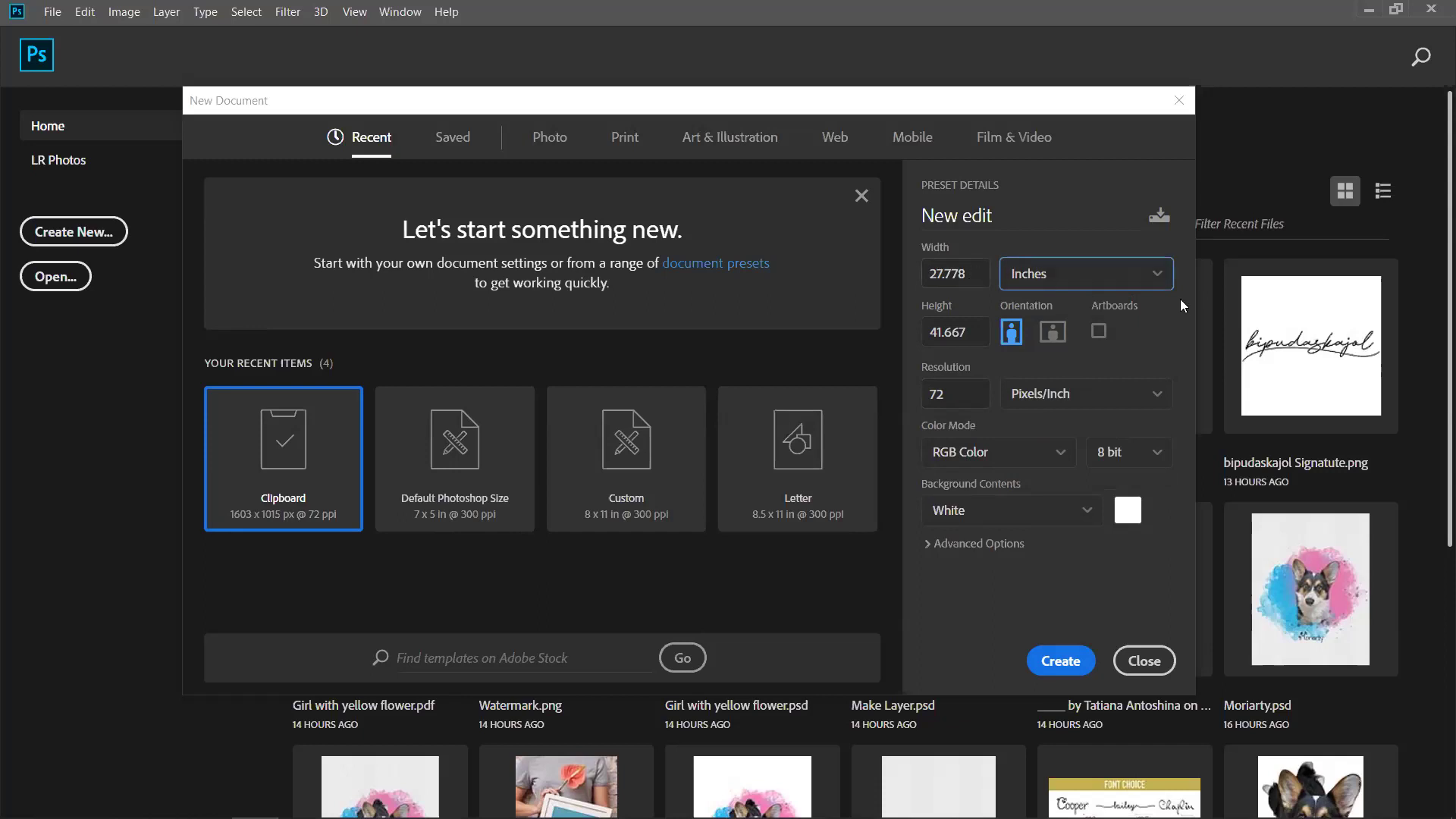
pyautogui.moveTo(966, 273); pyautogui.dragTo(896, 274)
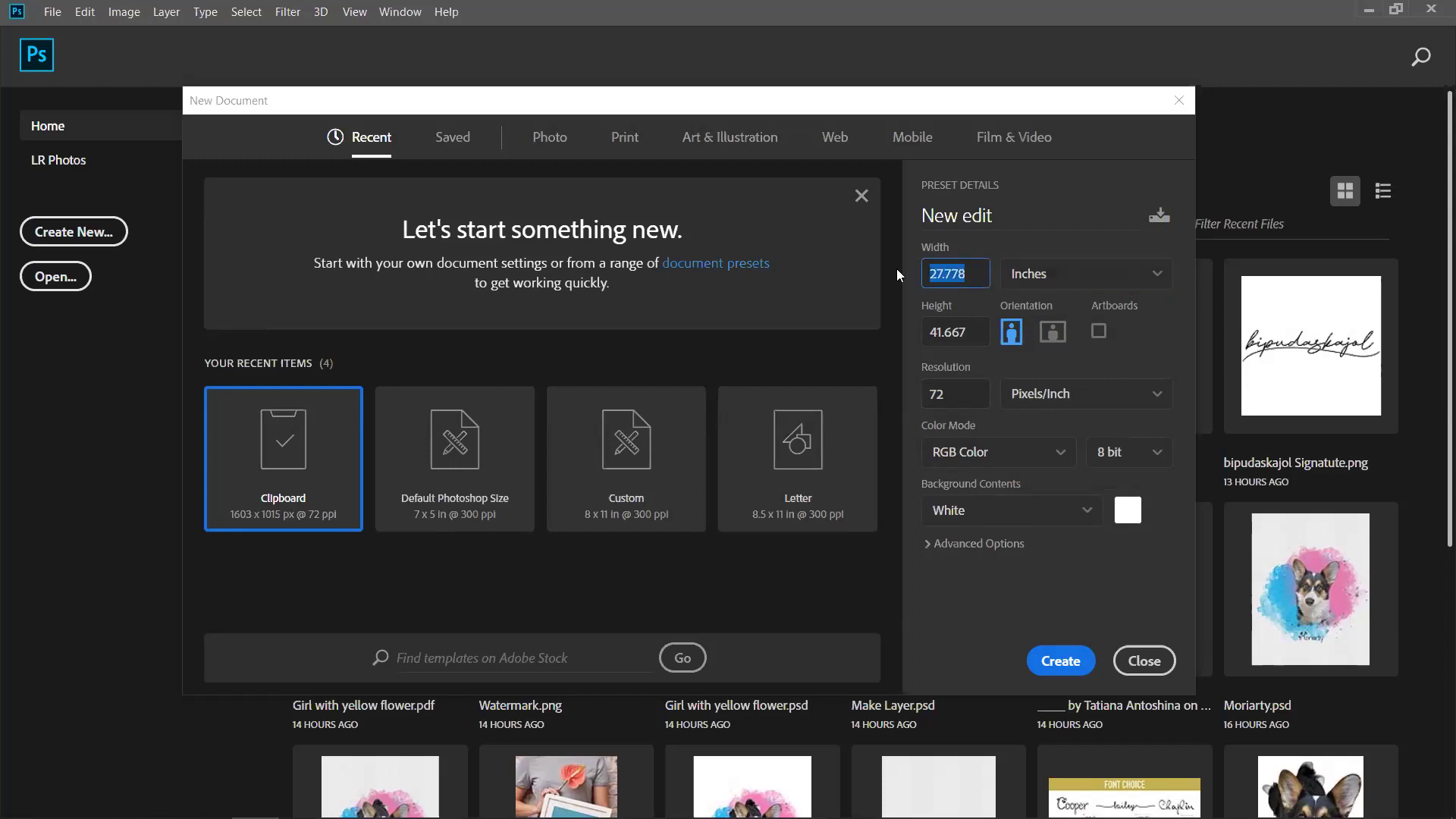
pyautogui.write('8')
pyautogui.doubleClick(956, 329)
pyautogui.write('11')
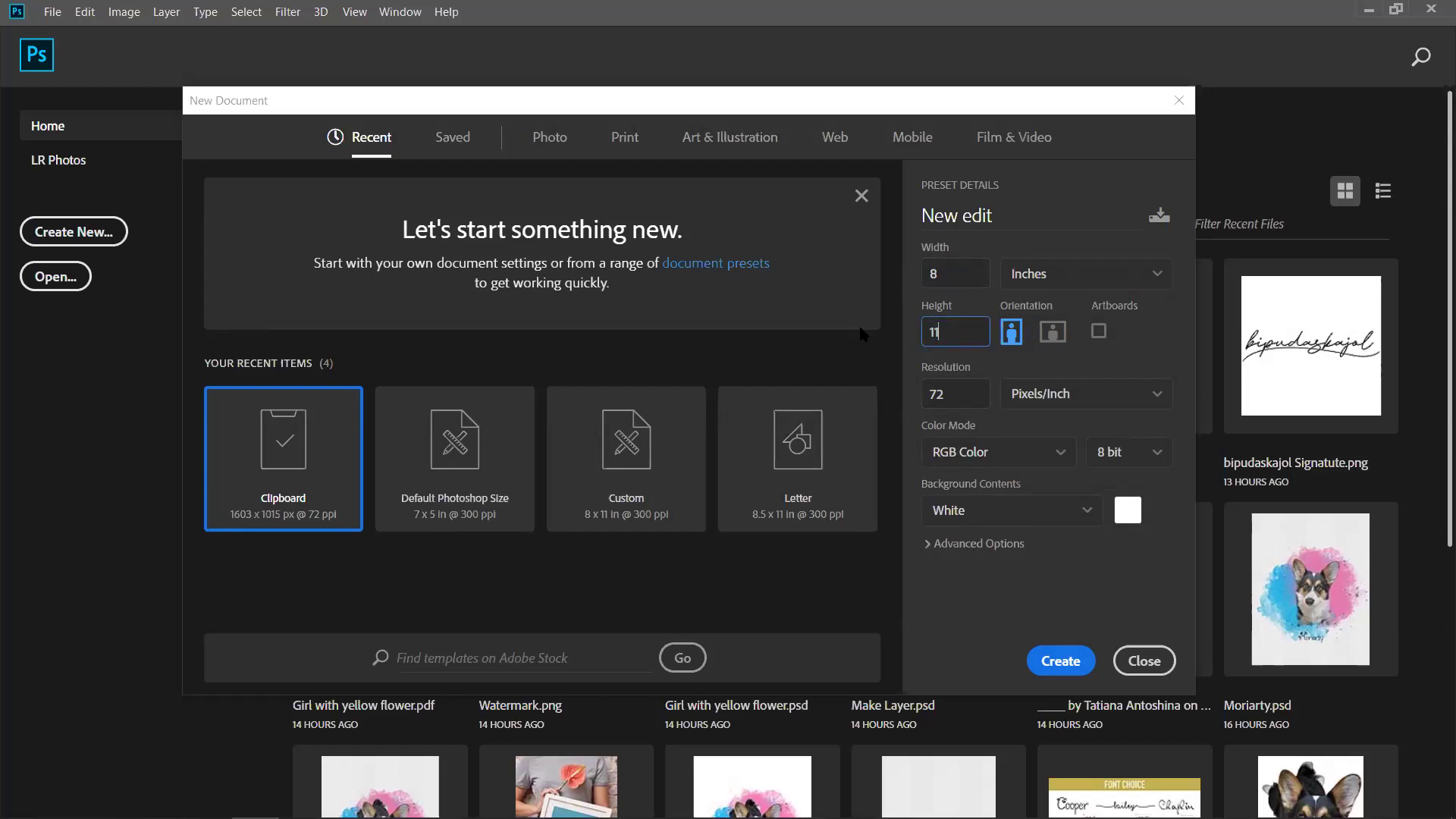
pyautogui.hotkey('shift', 'Tab')
pyautogui.click(1058, 364)
# Set the new document's resolution to 300 pixels/inch.
pyautogui.click(957, 397)
pyautogui.click(964, 397)
pyautogui.moveTo(977, 395); pyautogui.dragTo(923, 394)
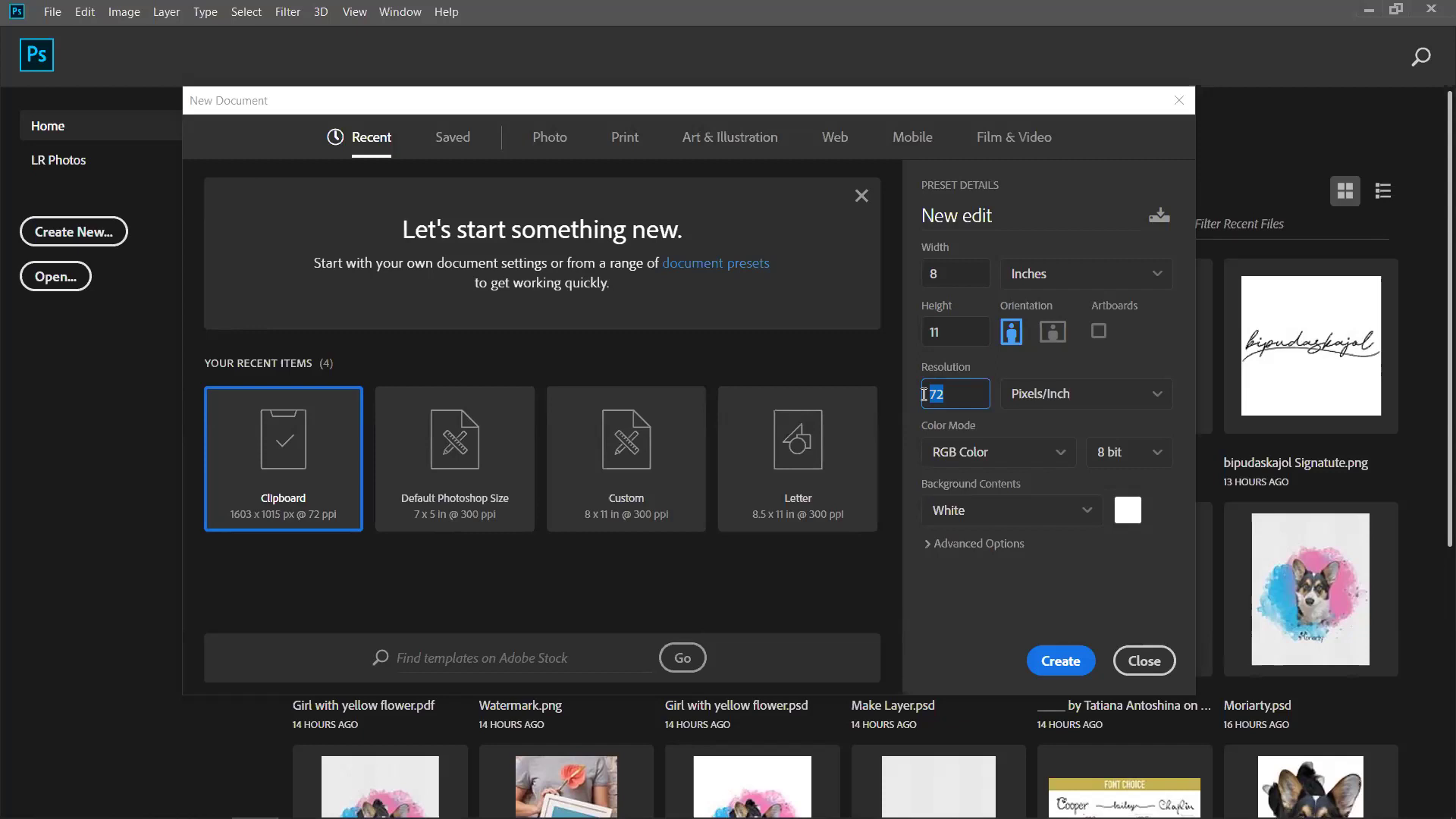
pyautogui.write('300')
pyautogui.click(1005, 422)
# Try a resolution of 72 pixels/inch and return it to 300.
pyautogui.click(974, 383)
pyautogui.doubleClick(940, 393)
pyautogui.write('72')
pyautogui.click(999, 371)
pyautogui.doubleClick(982, 383)
pyautogui.write('300')
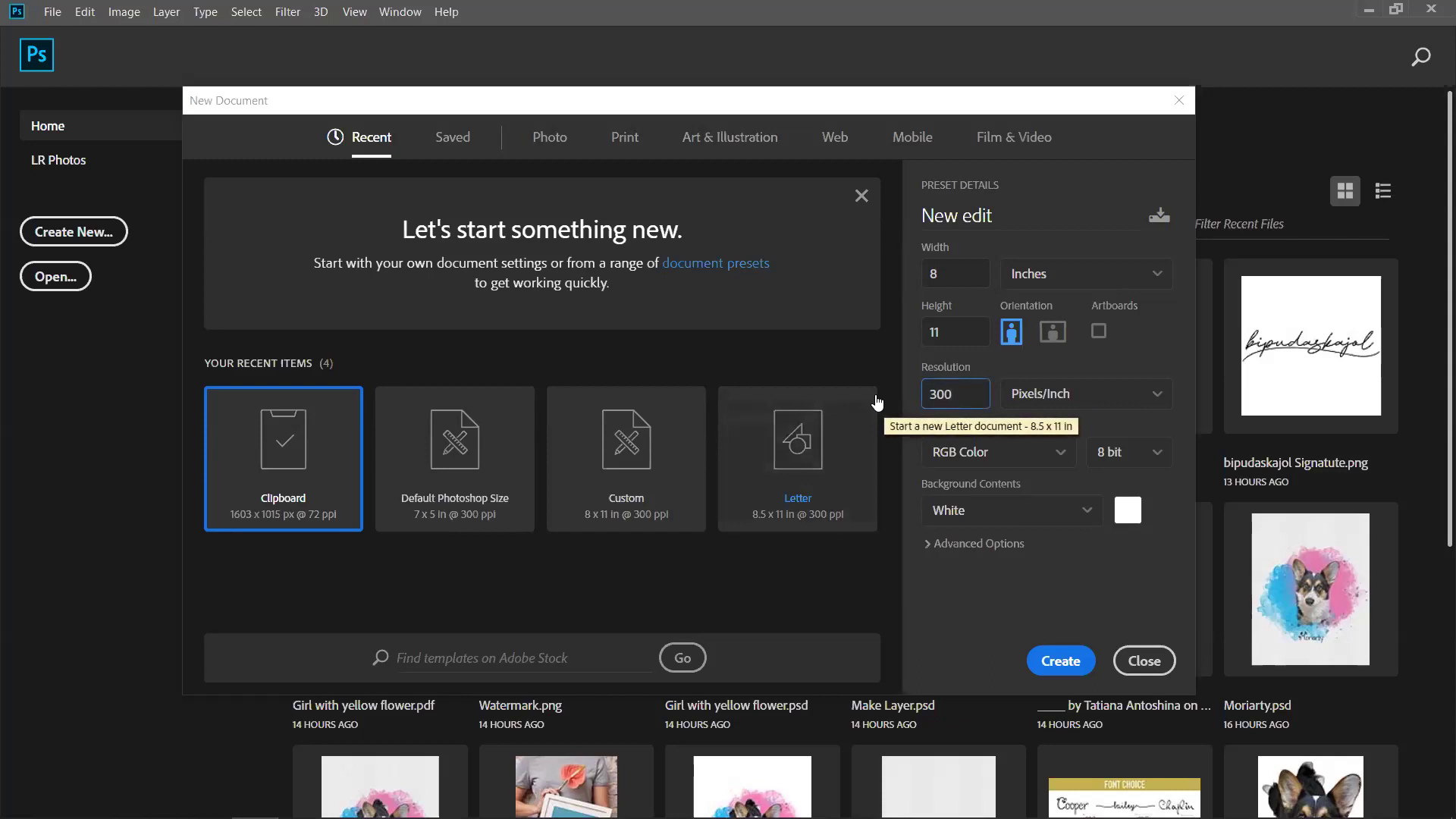
pyautogui.click(996, 428)
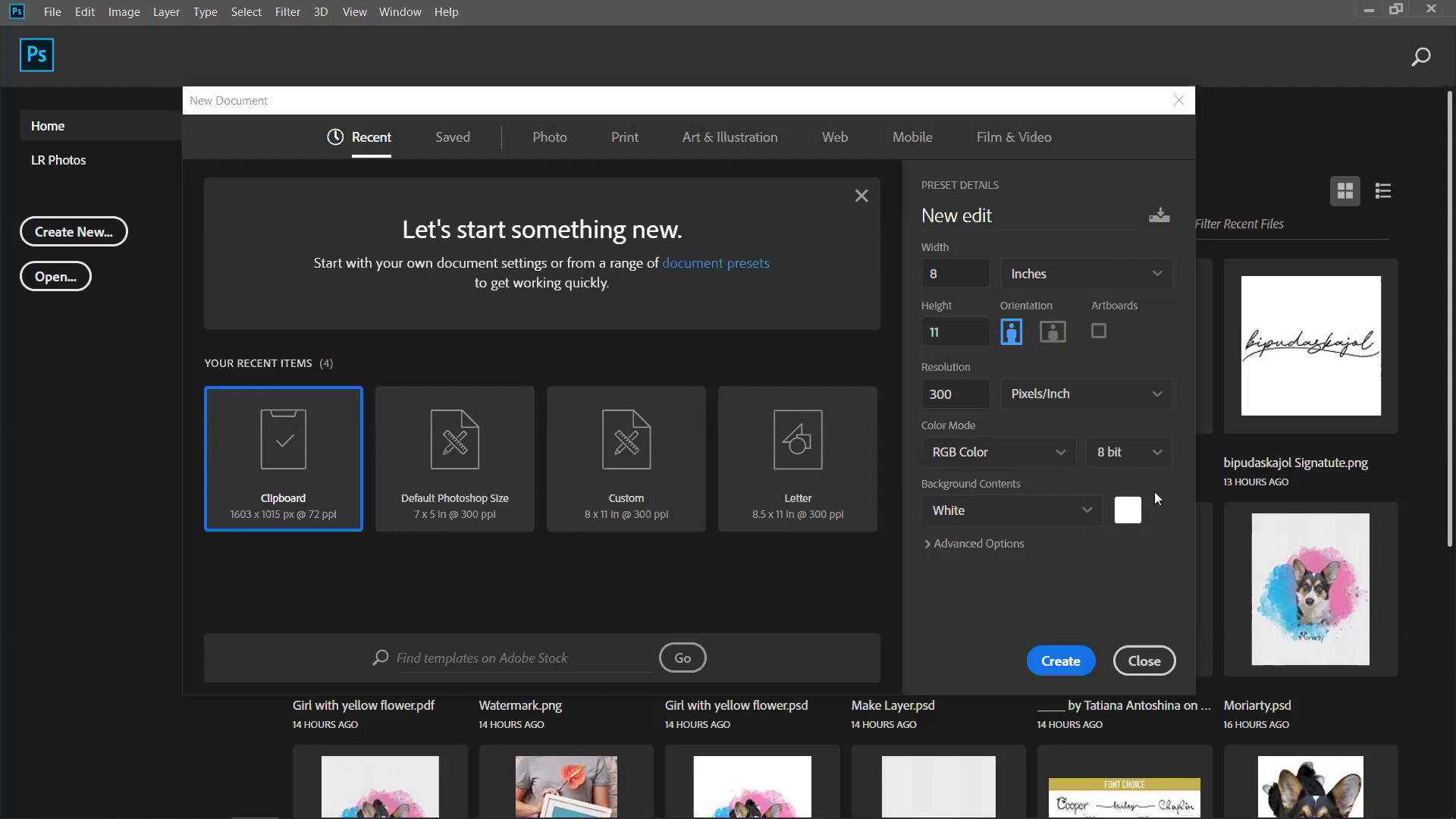
# Set the color mode to CMYK Color and check the available bit depths, keeping 8 bit.
pyautogui.click(979, 466)
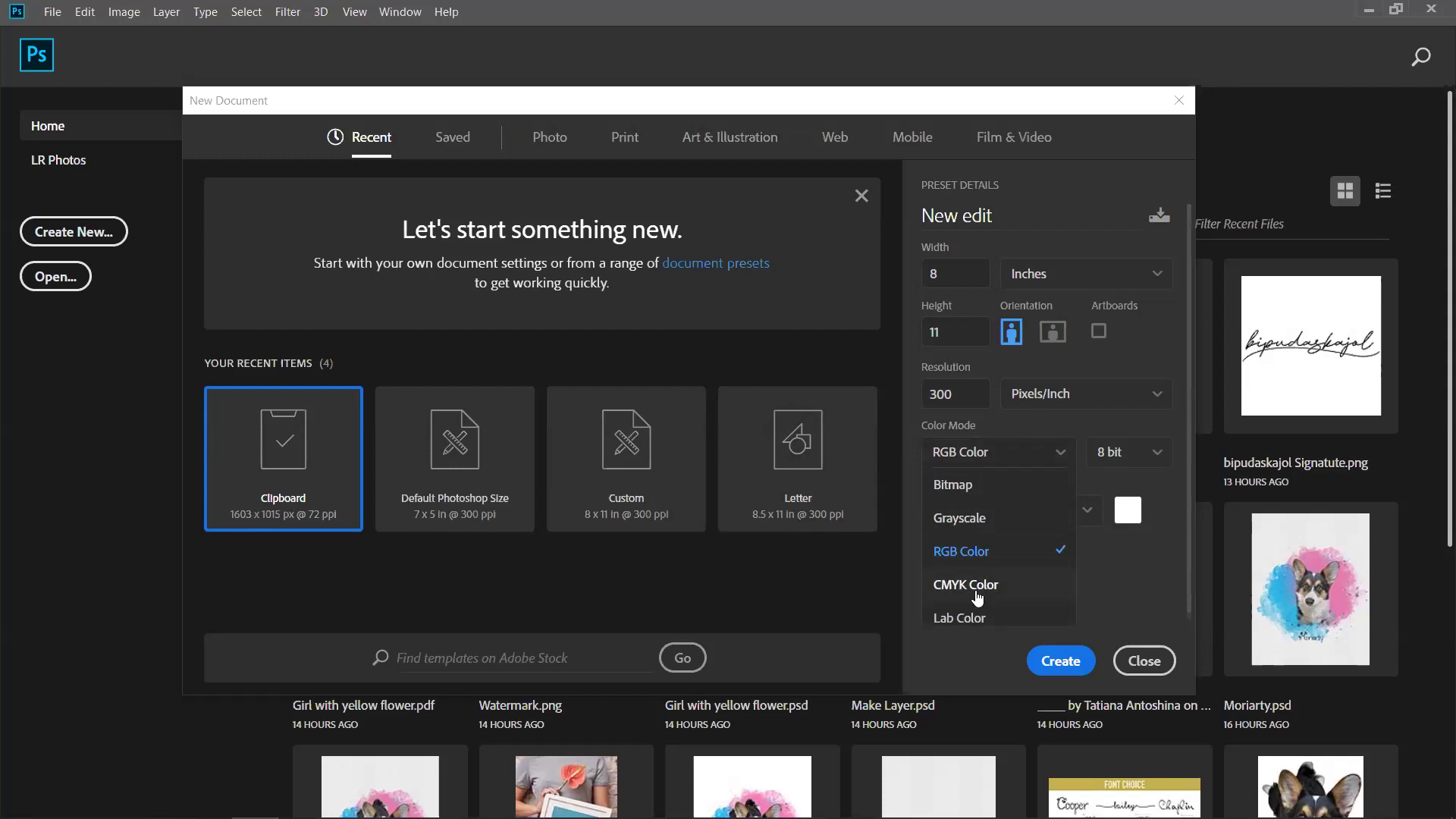
pyautogui.scroll(-1, 977, 595)
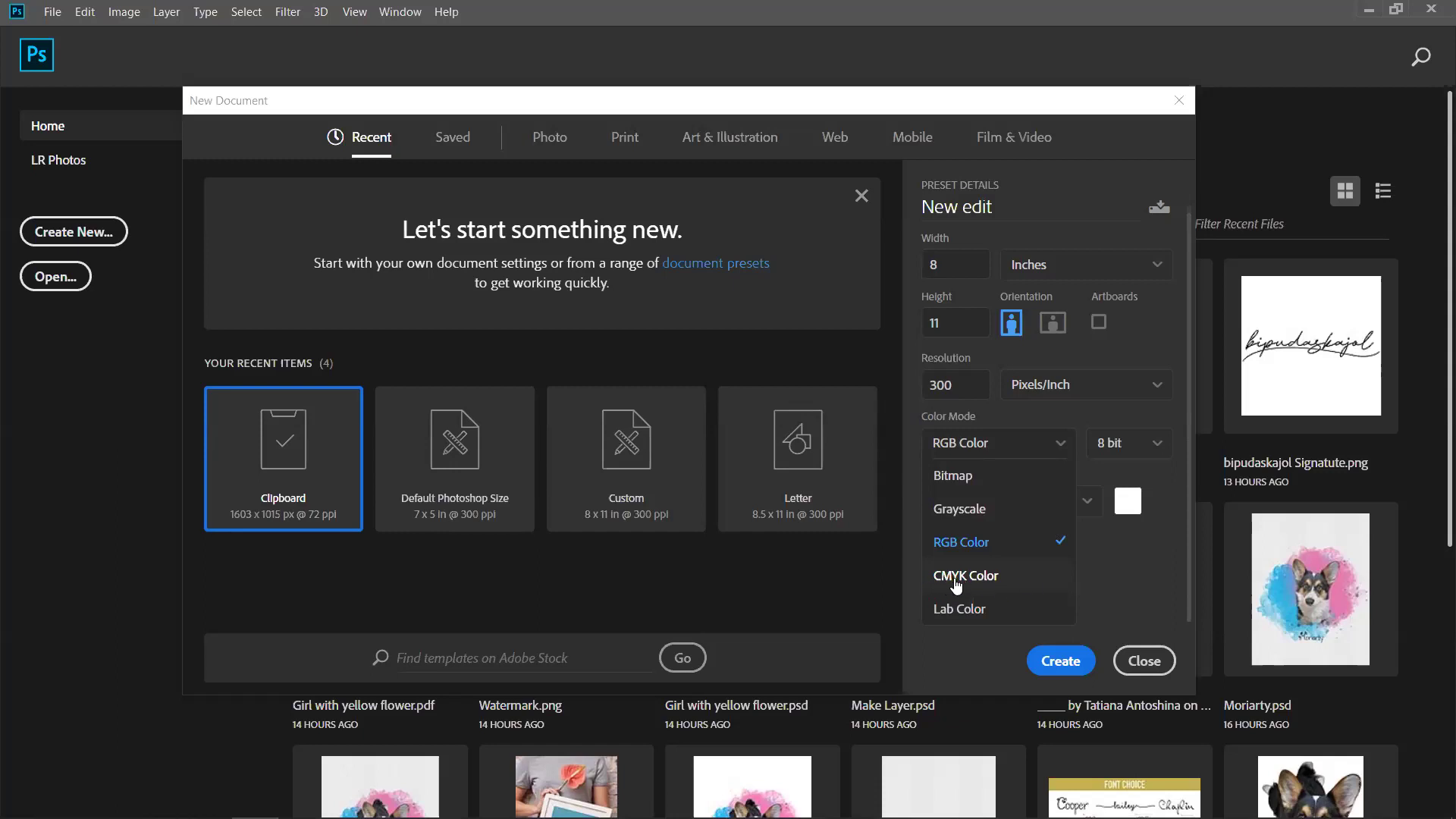
pyautogui.click(996, 581)
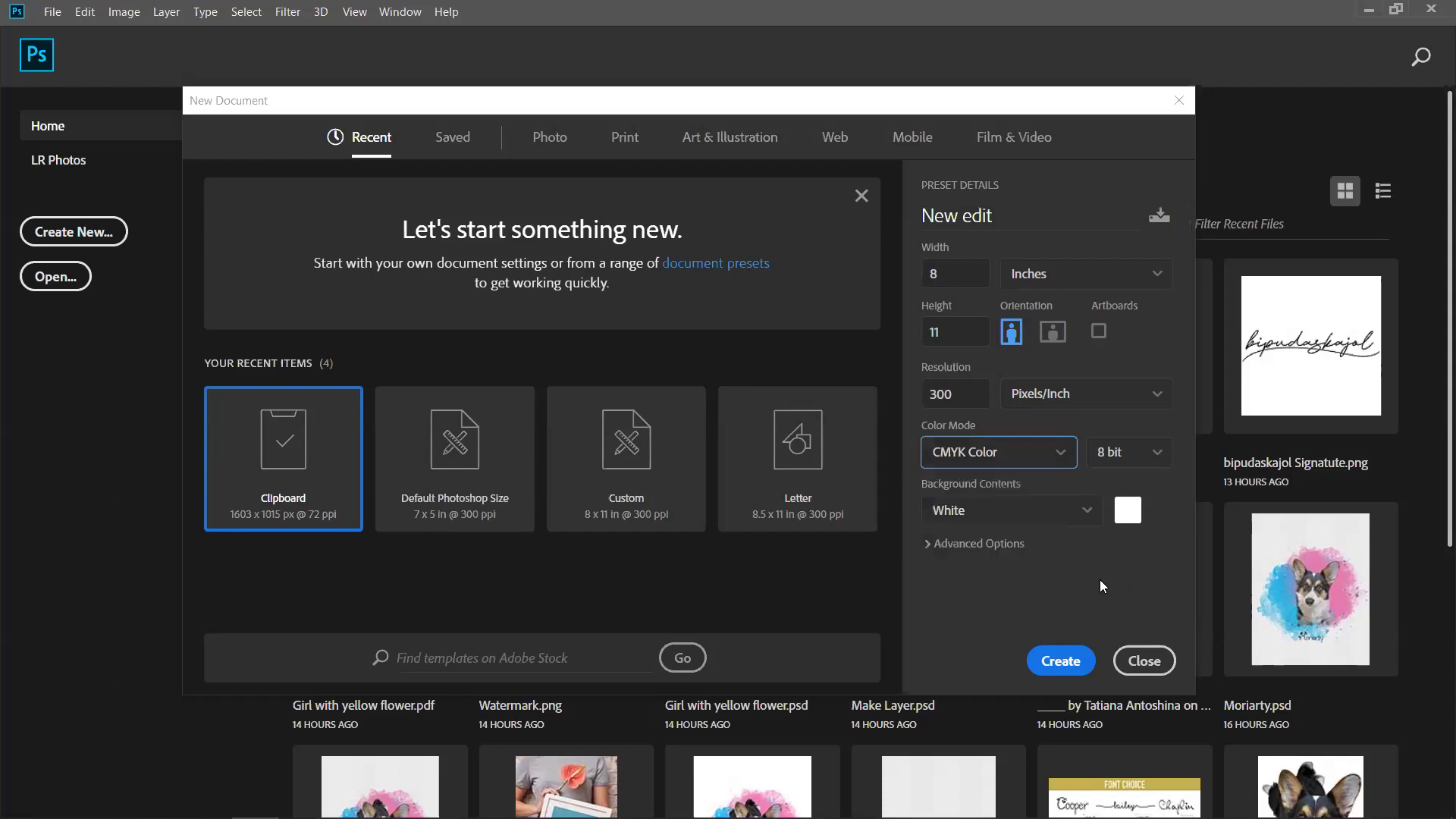
pyautogui.click(1144, 455)
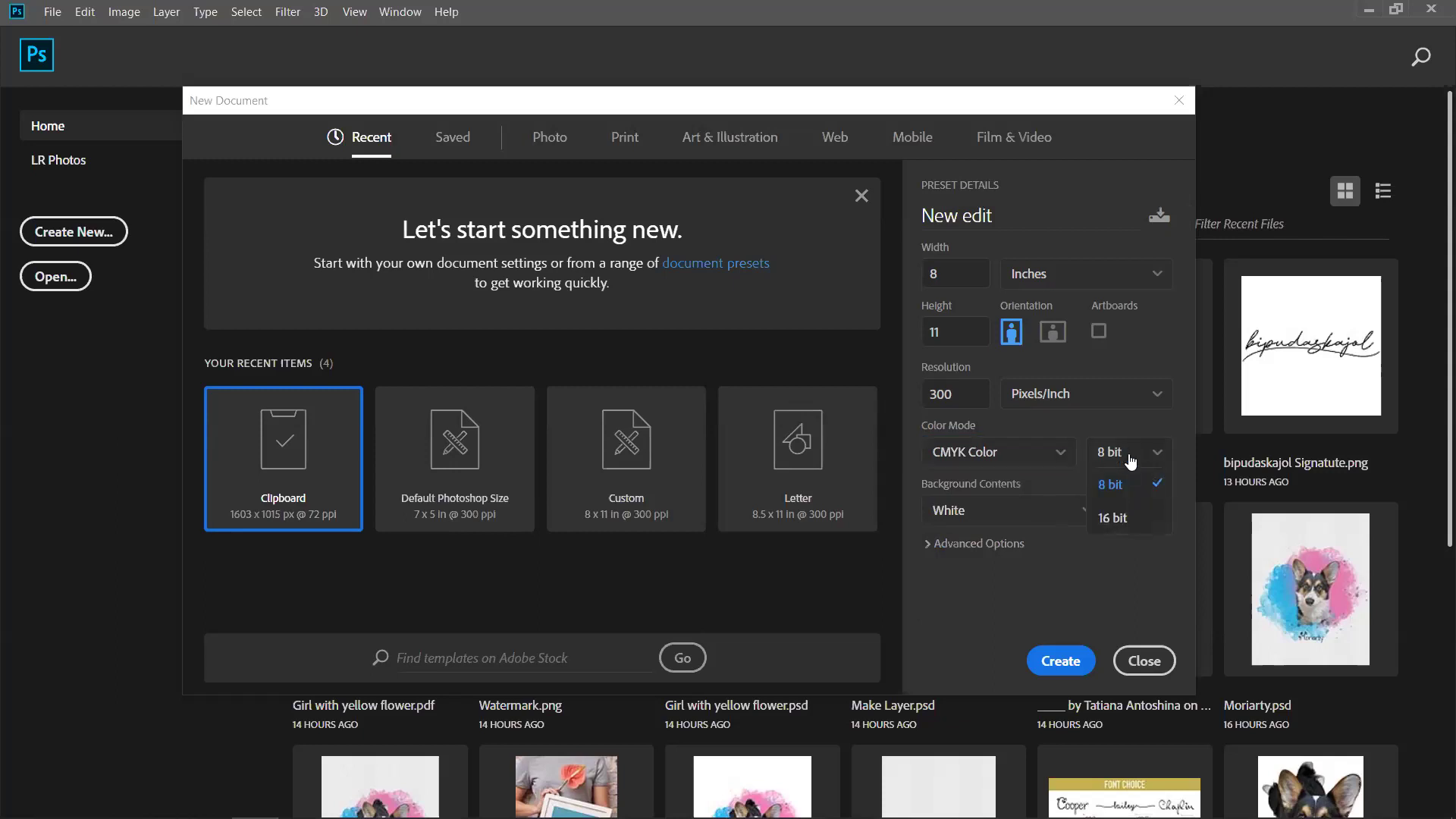
pyautogui.click(1160, 456)
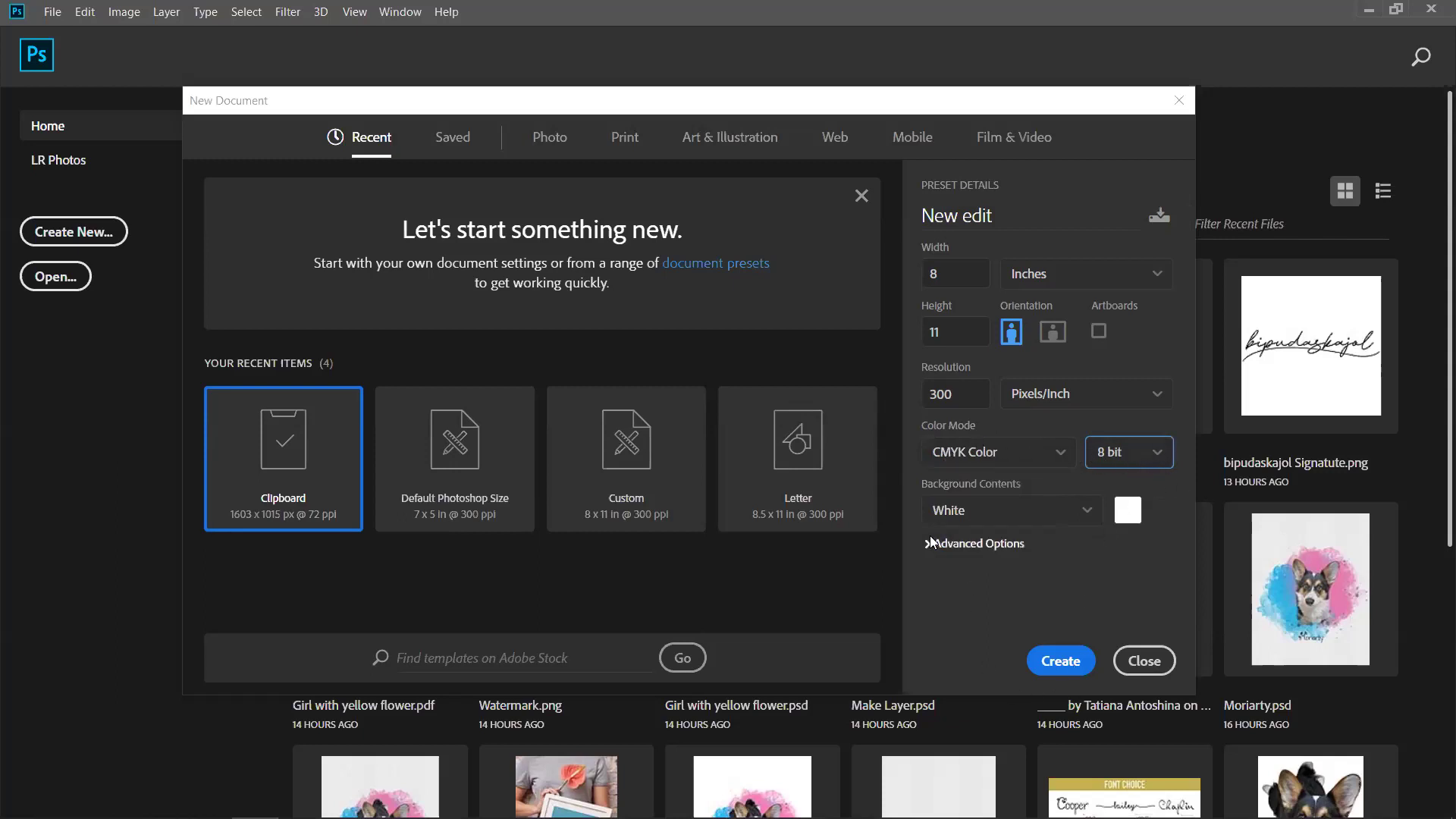
# Try the Grayscale and RGB Color modes for the new document and return to CMYK Color.
pyautogui.click(1002, 465)
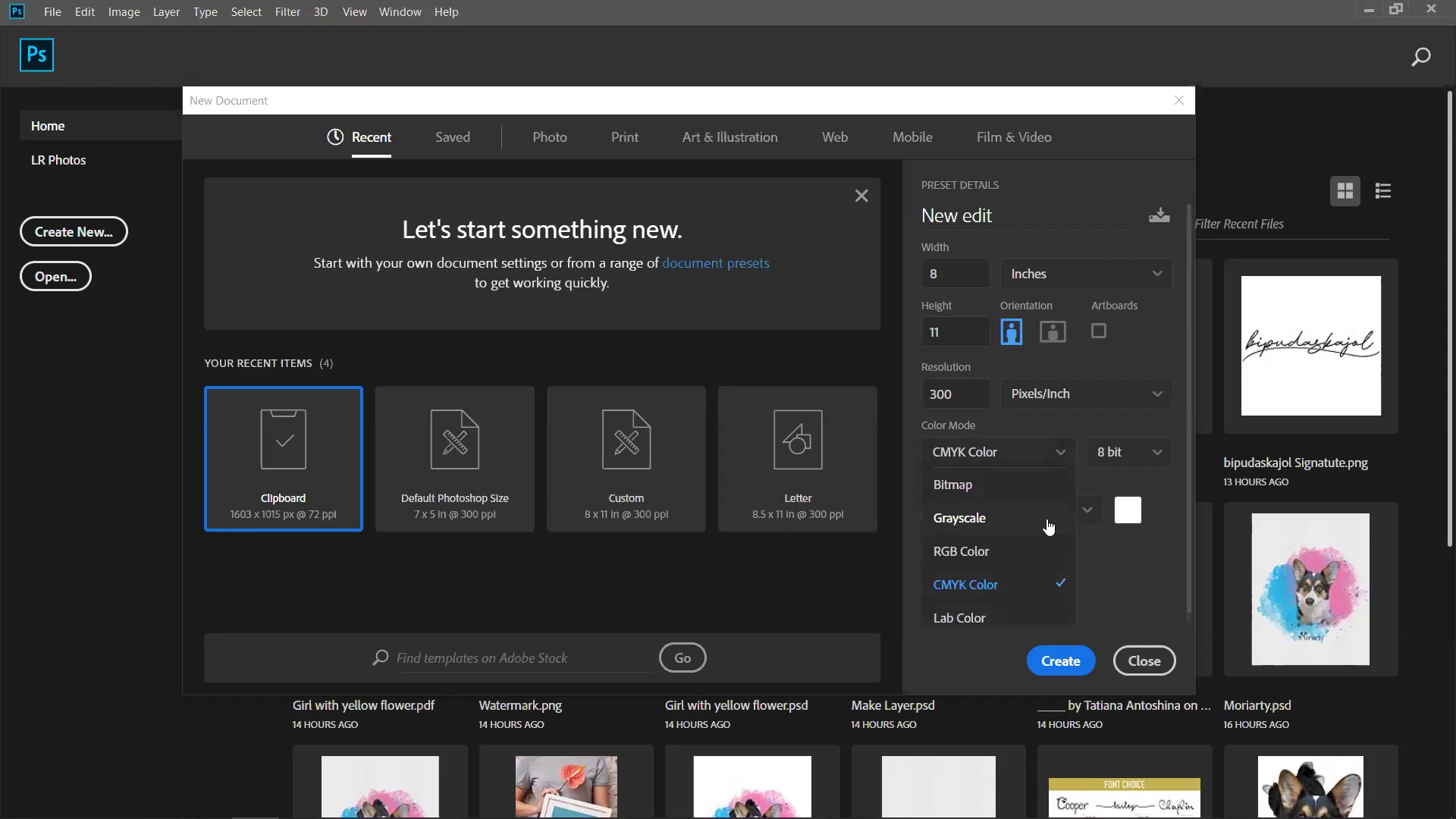
pyautogui.click(994, 523)
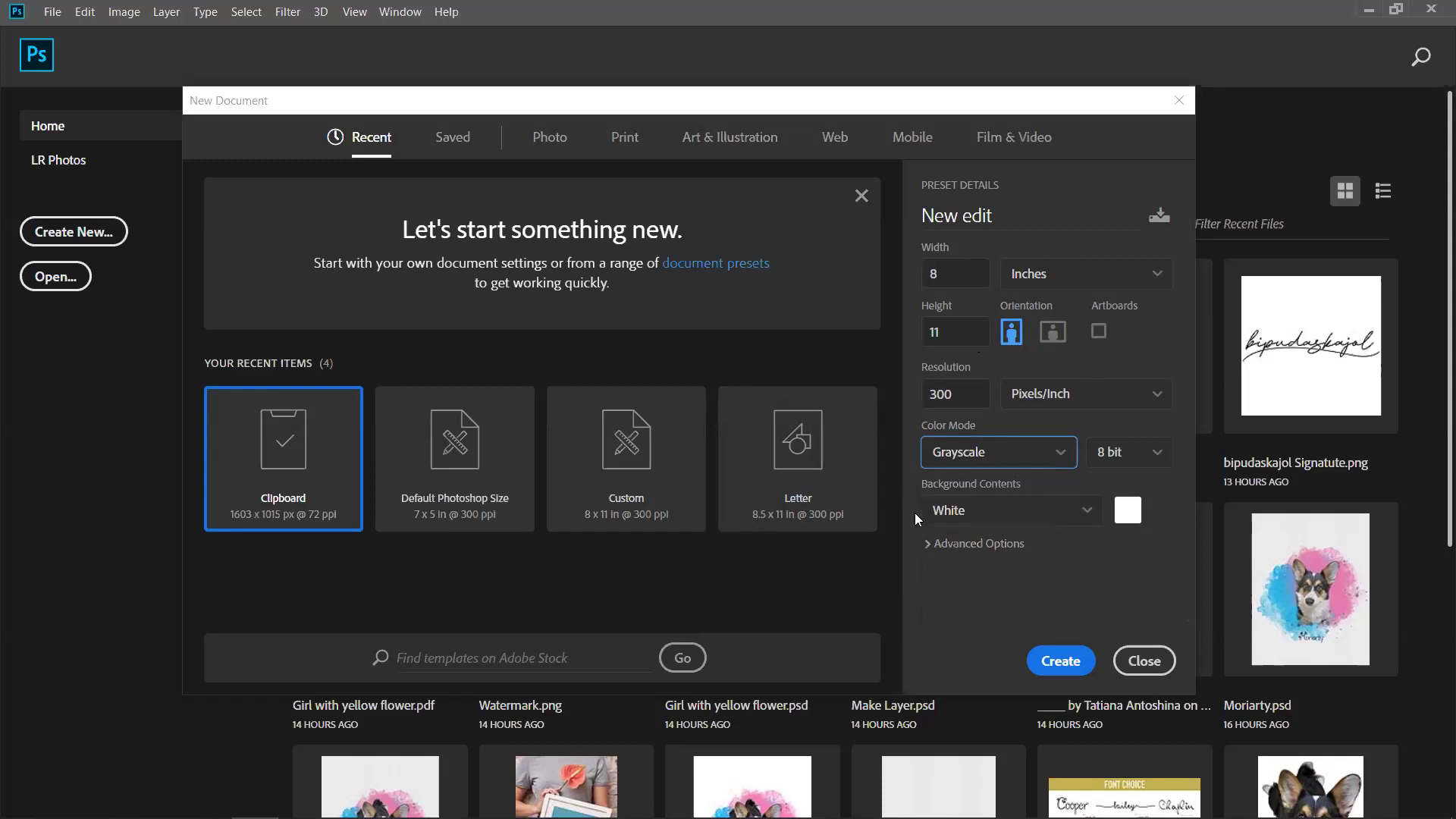
pyautogui.click(1046, 455)
pyautogui.click(999, 551)
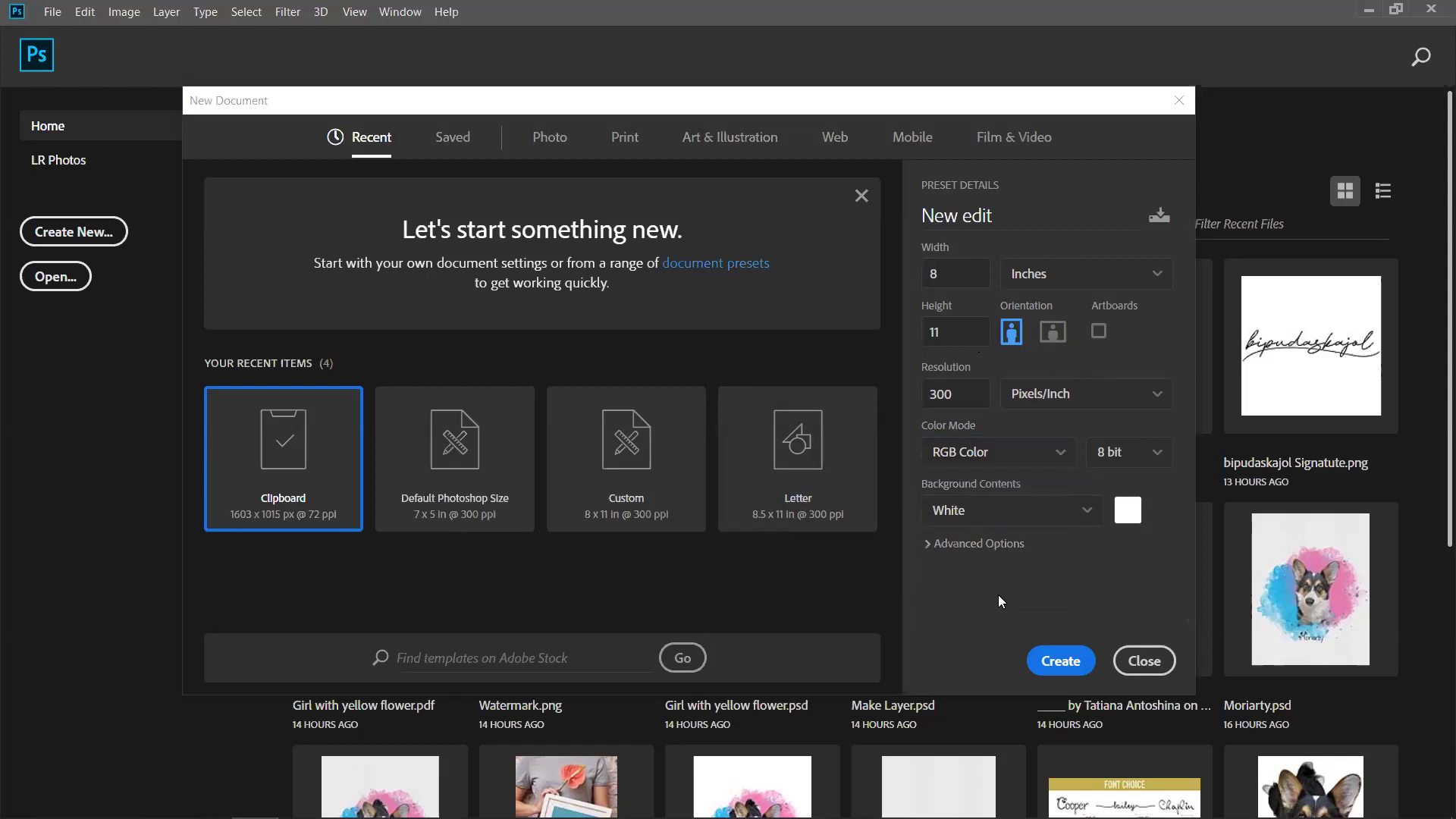
pyautogui.click(1017, 458)
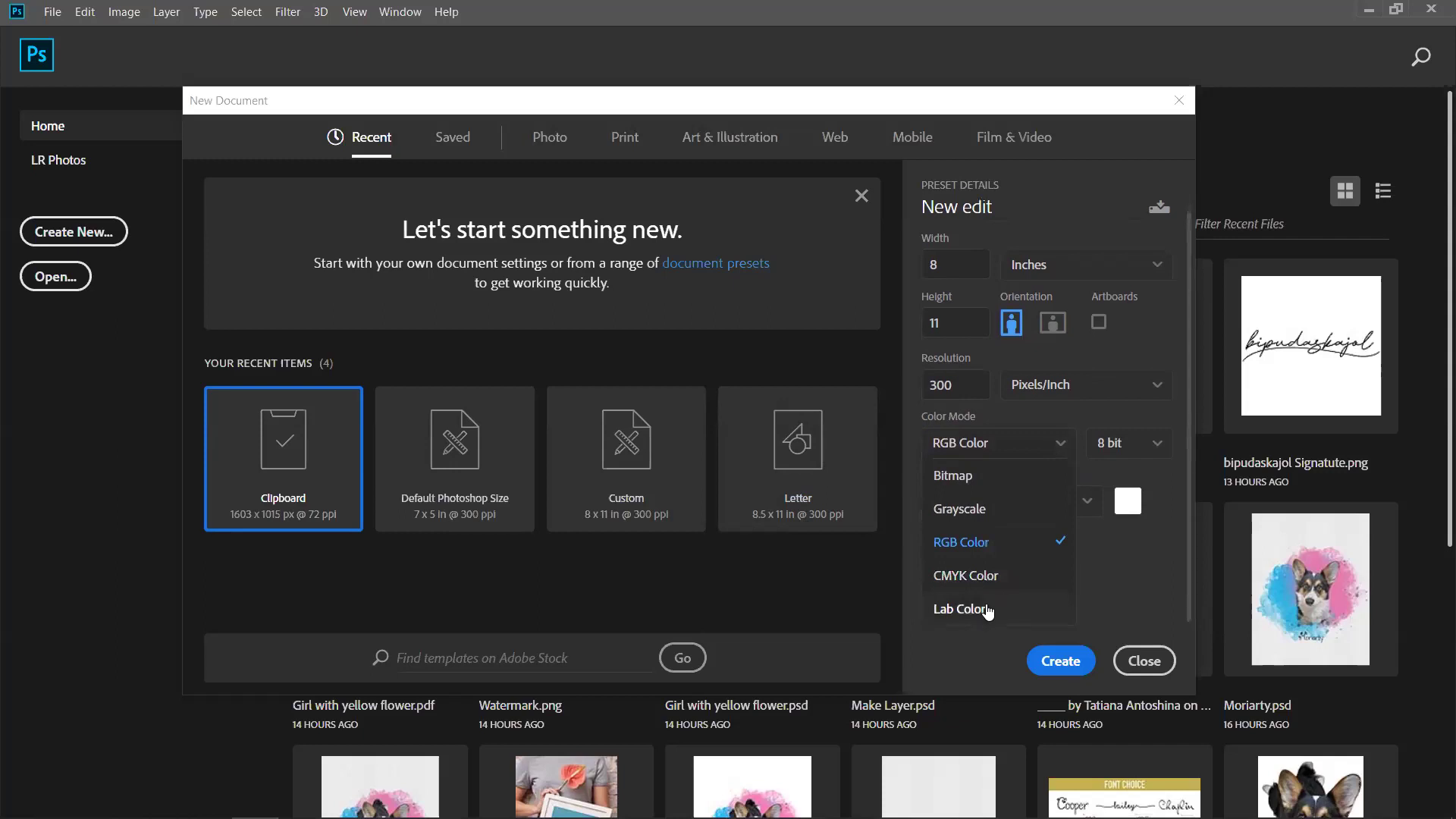
pyautogui.click(950, 543)
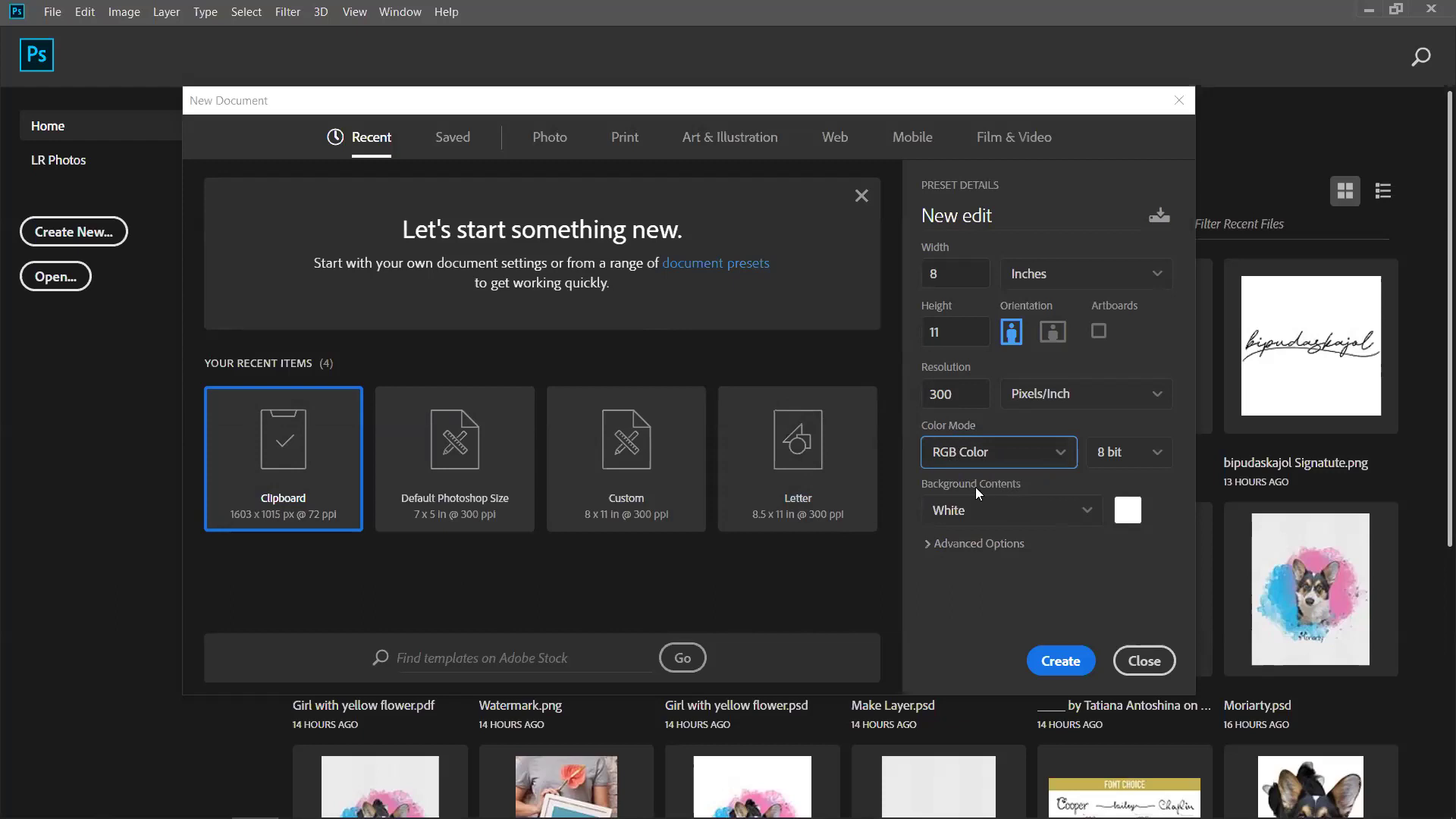
pyautogui.click(1062, 455)
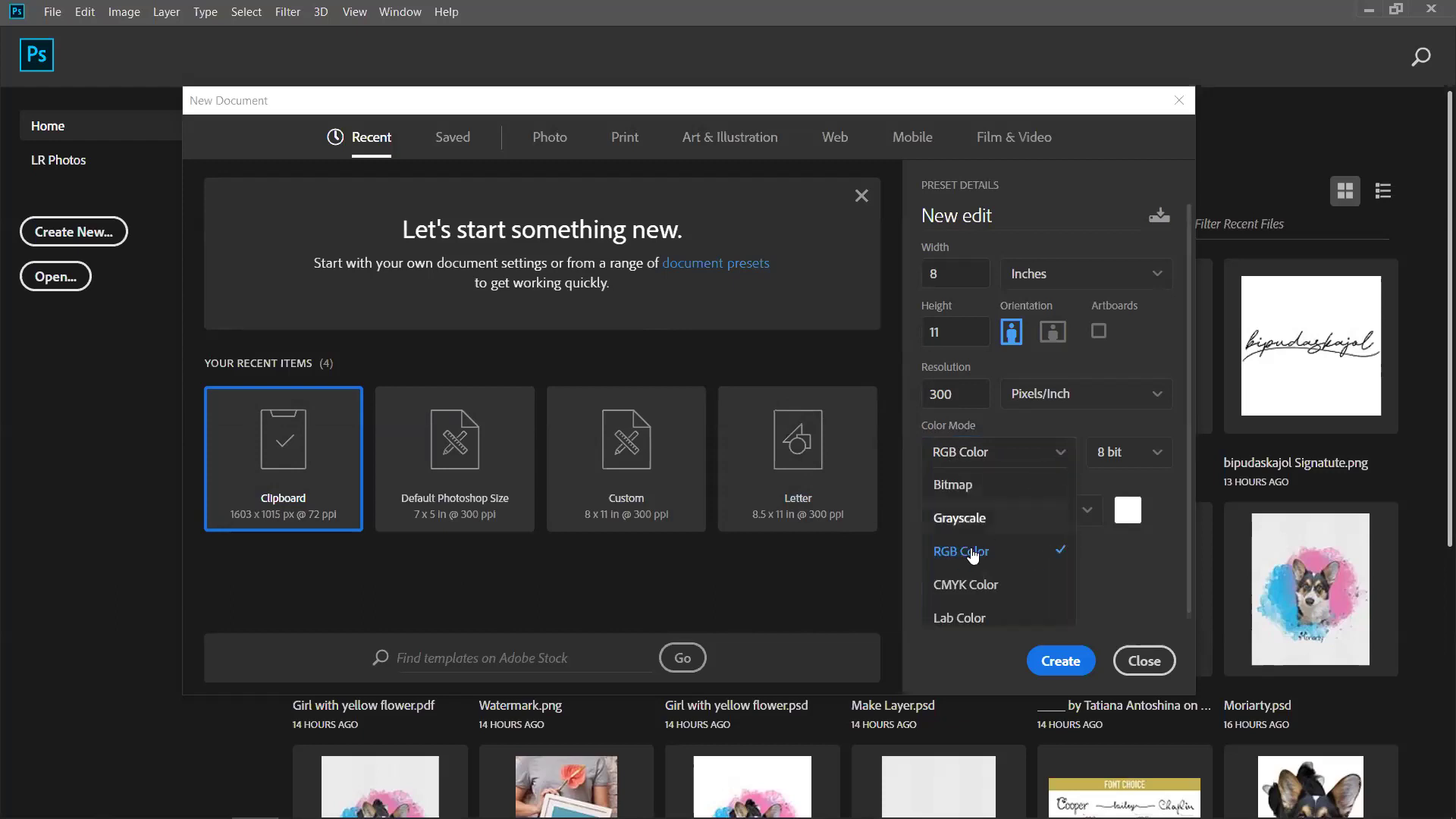
pyautogui.click(969, 585)
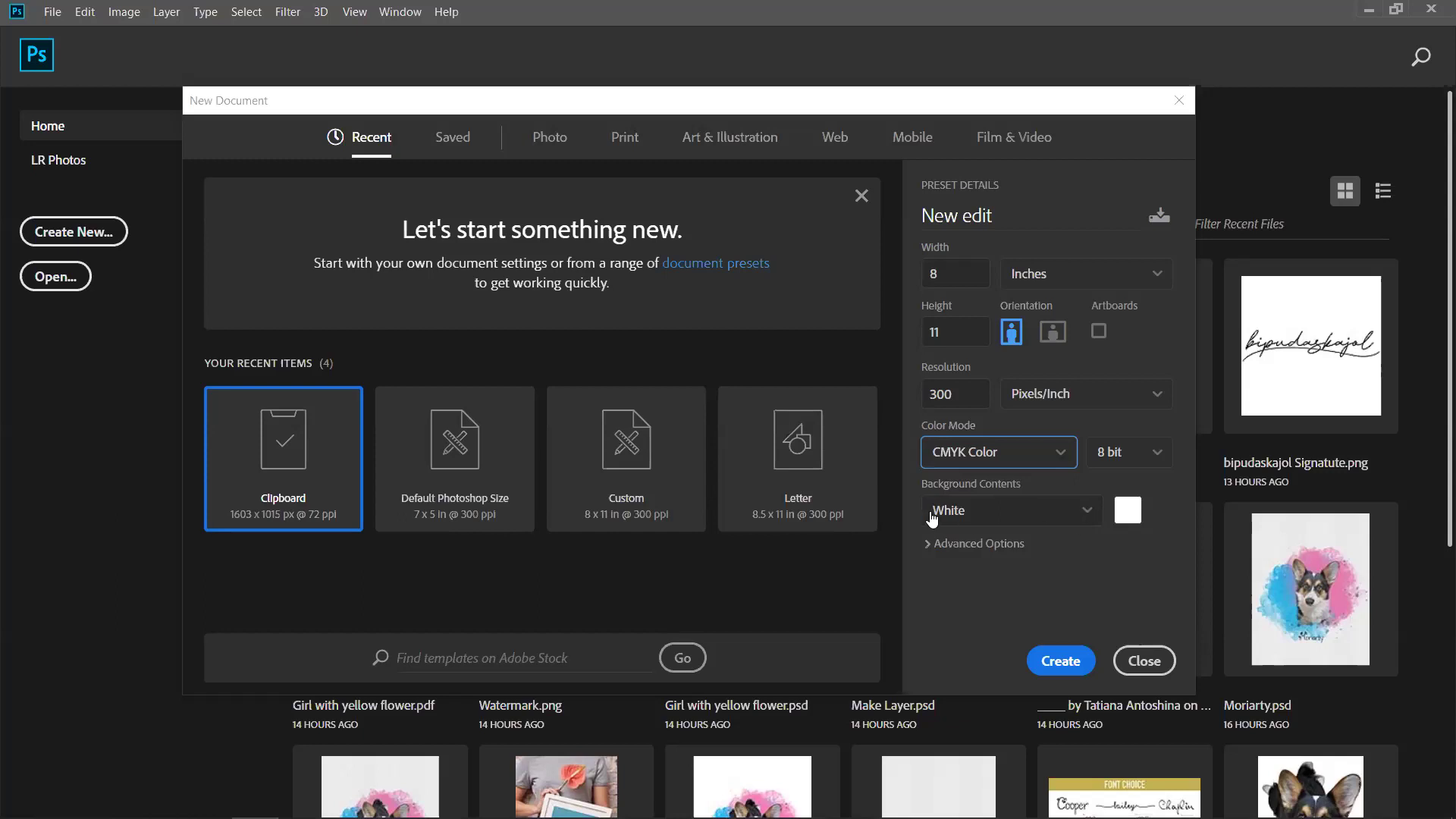
# Try out custom background colors in the color picker and cancel the color change.
pyautogui.click(1126, 512)
pyautogui.click(940, 273)
pyautogui.moveTo(992, 299)
pyautogui.mouseDown()
pyautogui.moveTo(1046, 339)
pyautogui.moveTo(1069, 228)
pyautogui.moveTo(1031, 251)
pyautogui.moveTo(1055, 391)
pyautogui.moveTo(1100, 403)
pyautogui.moveTo(1099, 228)
pyautogui.mouseUp()
pyautogui.moveTo(1060, 311)
pyautogui.mouseDown()
pyautogui.moveTo(1070, 411)
pyautogui.moveTo(1099, 435)
pyautogui.moveTo(1098, 346)
pyautogui.mouseUp()
pyautogui.write('60c7cb')
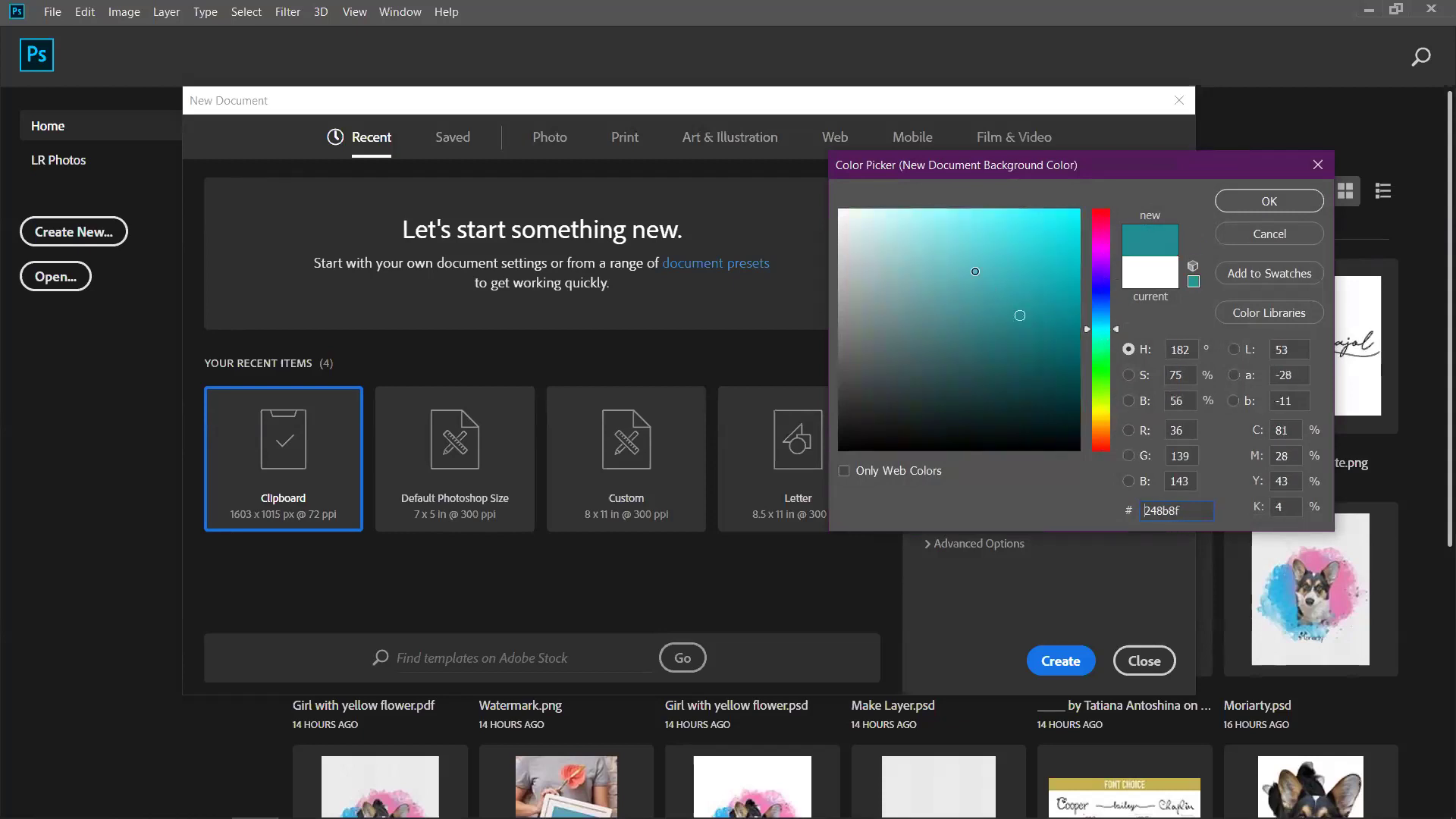
pyautogui.click(1244, 232)
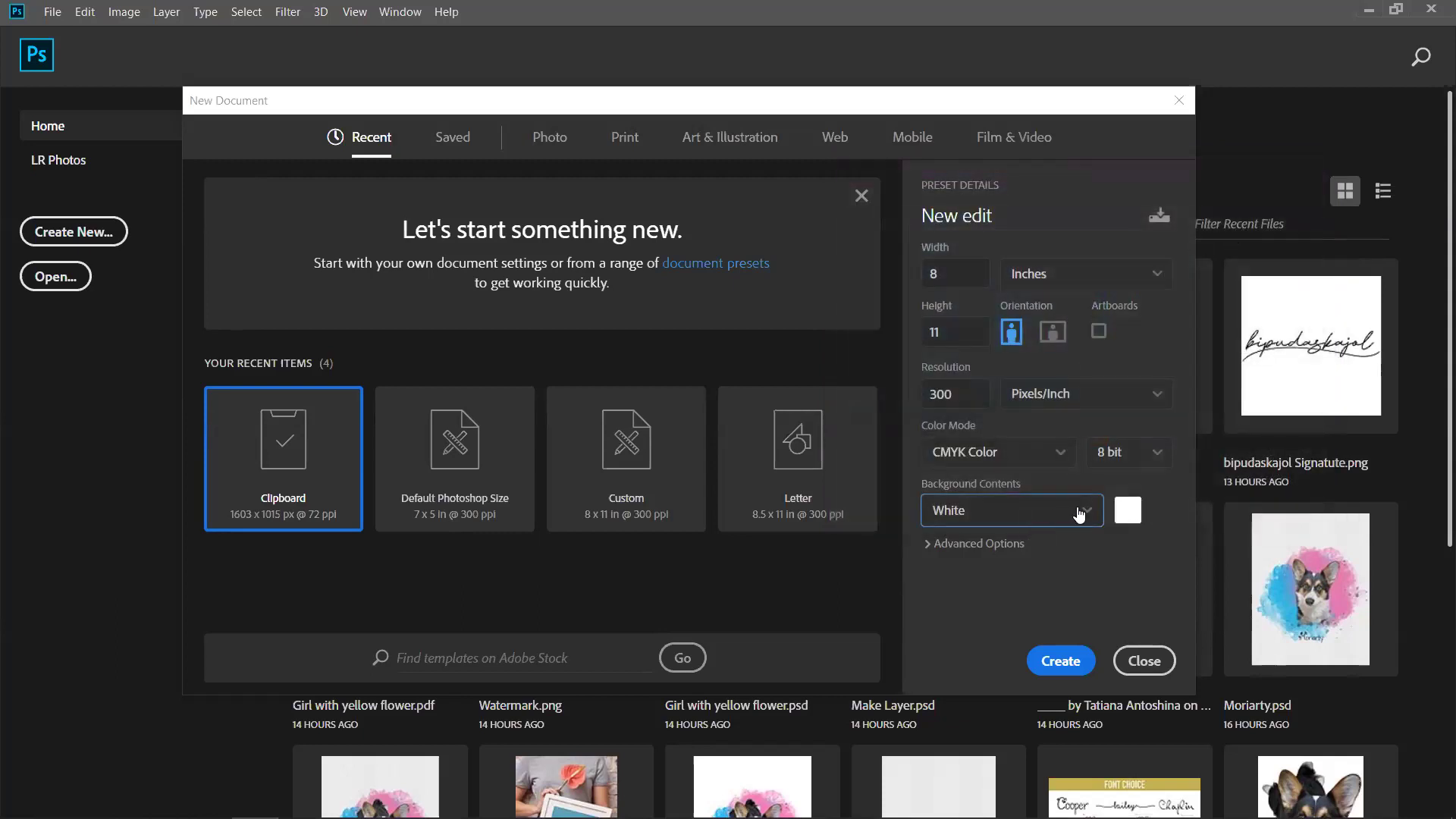
# Try Black, Background Color and Transparent as the background contents and return to White.
pyautogui.click(1092, 516)
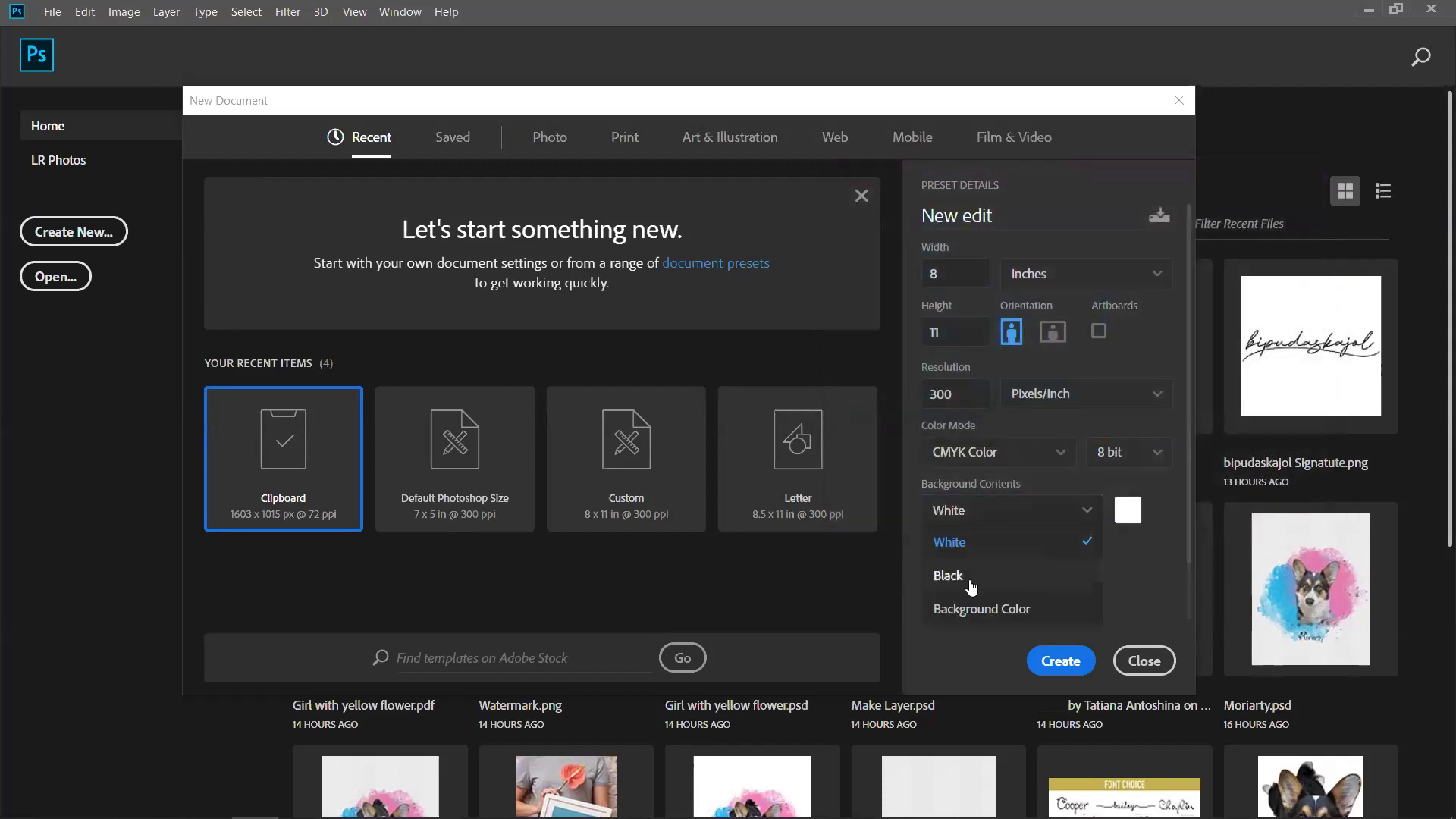
pyautogui.click(1014, 580)
pyautogui.click(1086, 513)
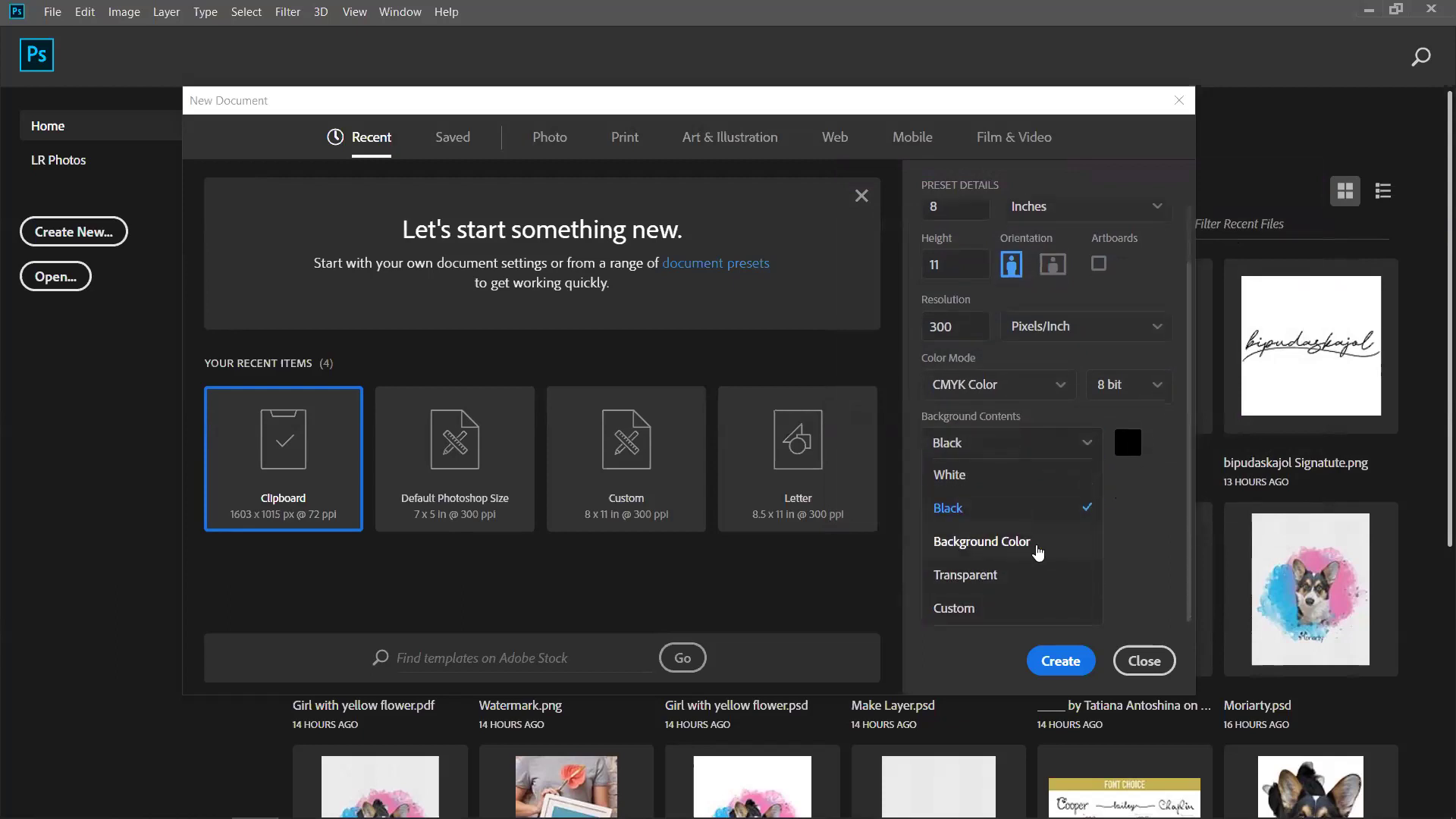
pyautogui.click(1034, 548)
pyautogui.click(1088, 515)
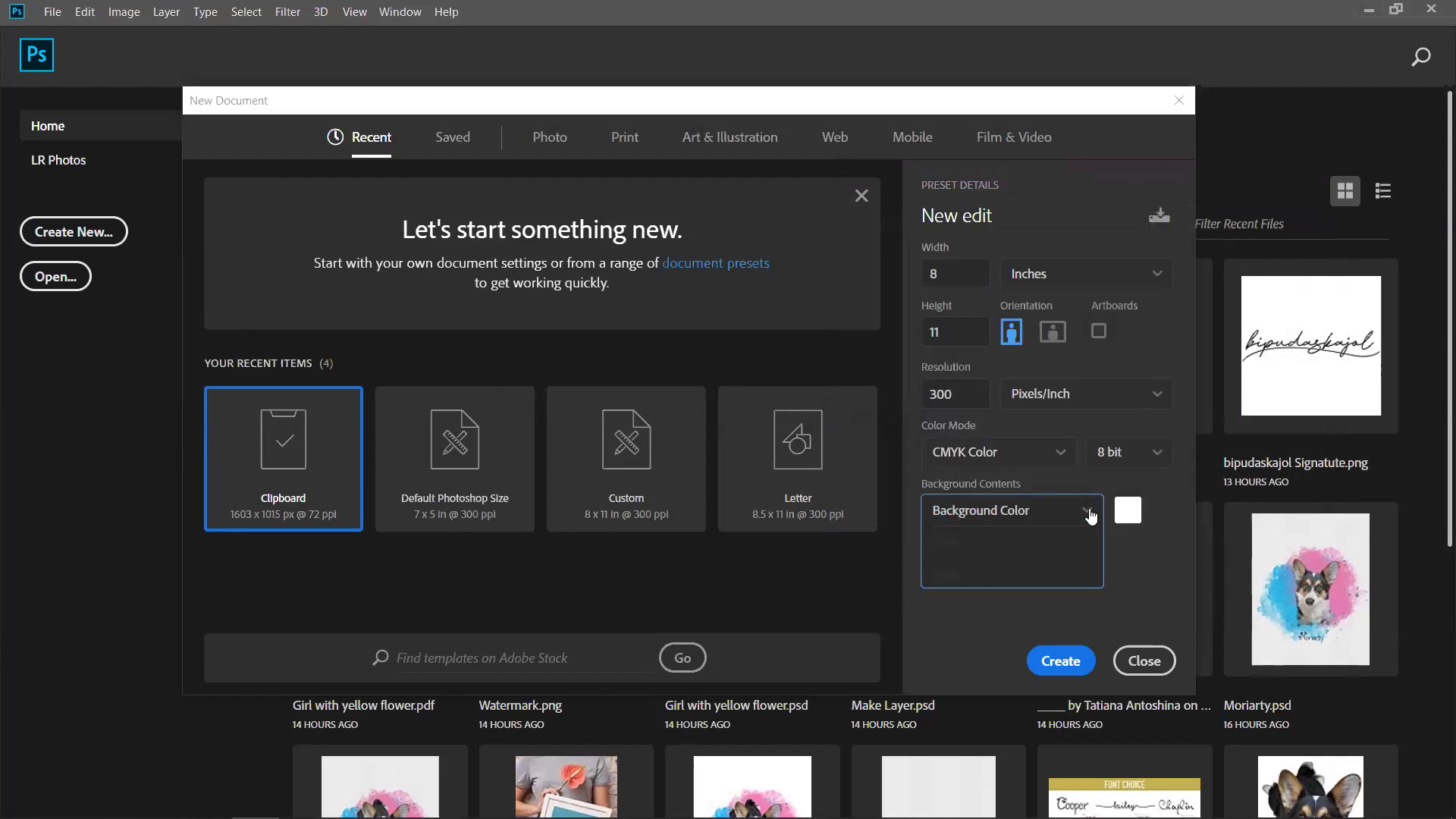
pyautogui.click(1004, 576)
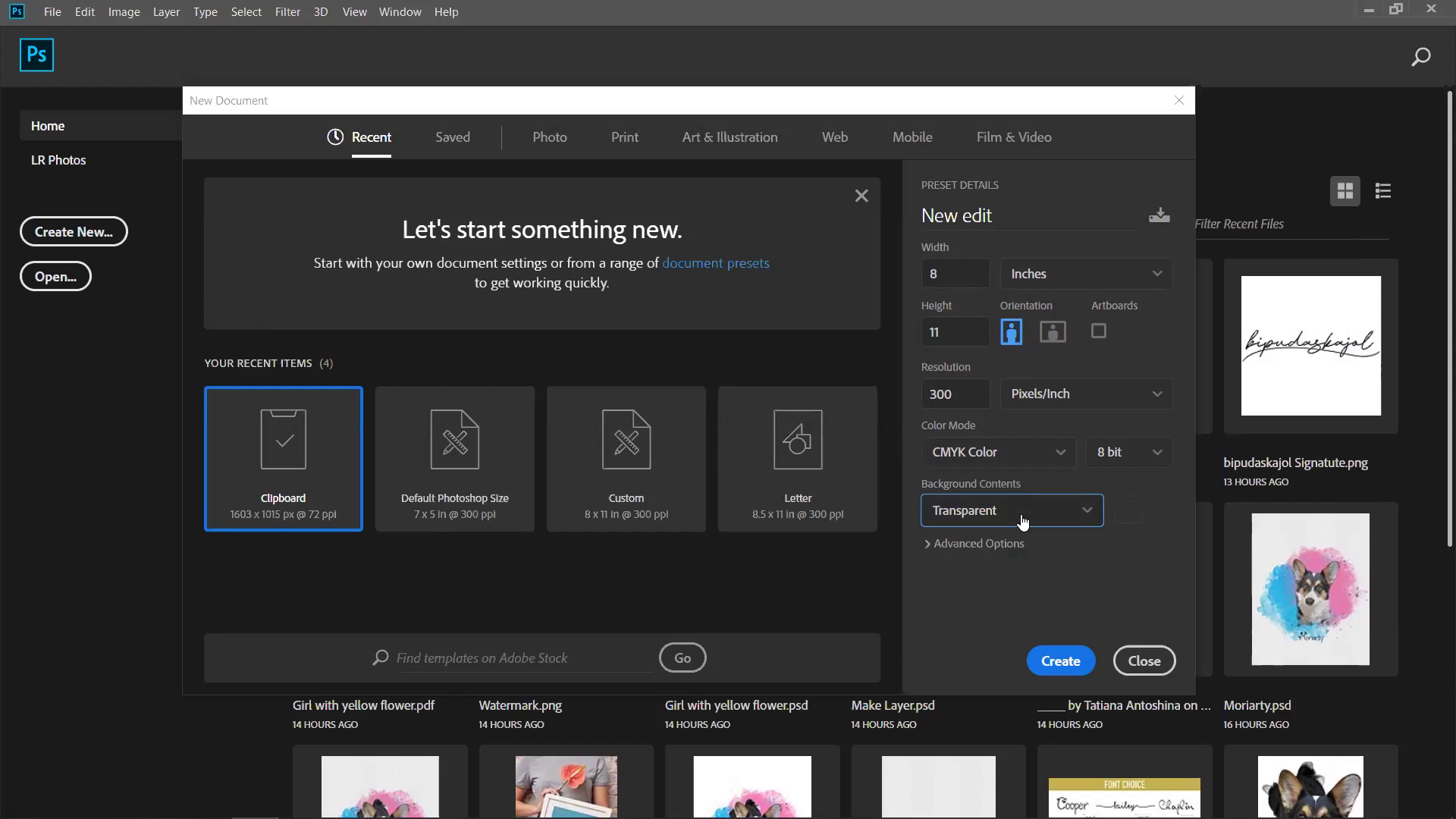
pyautogui.click(1091, 514)
pyautogui.click(983, 572)
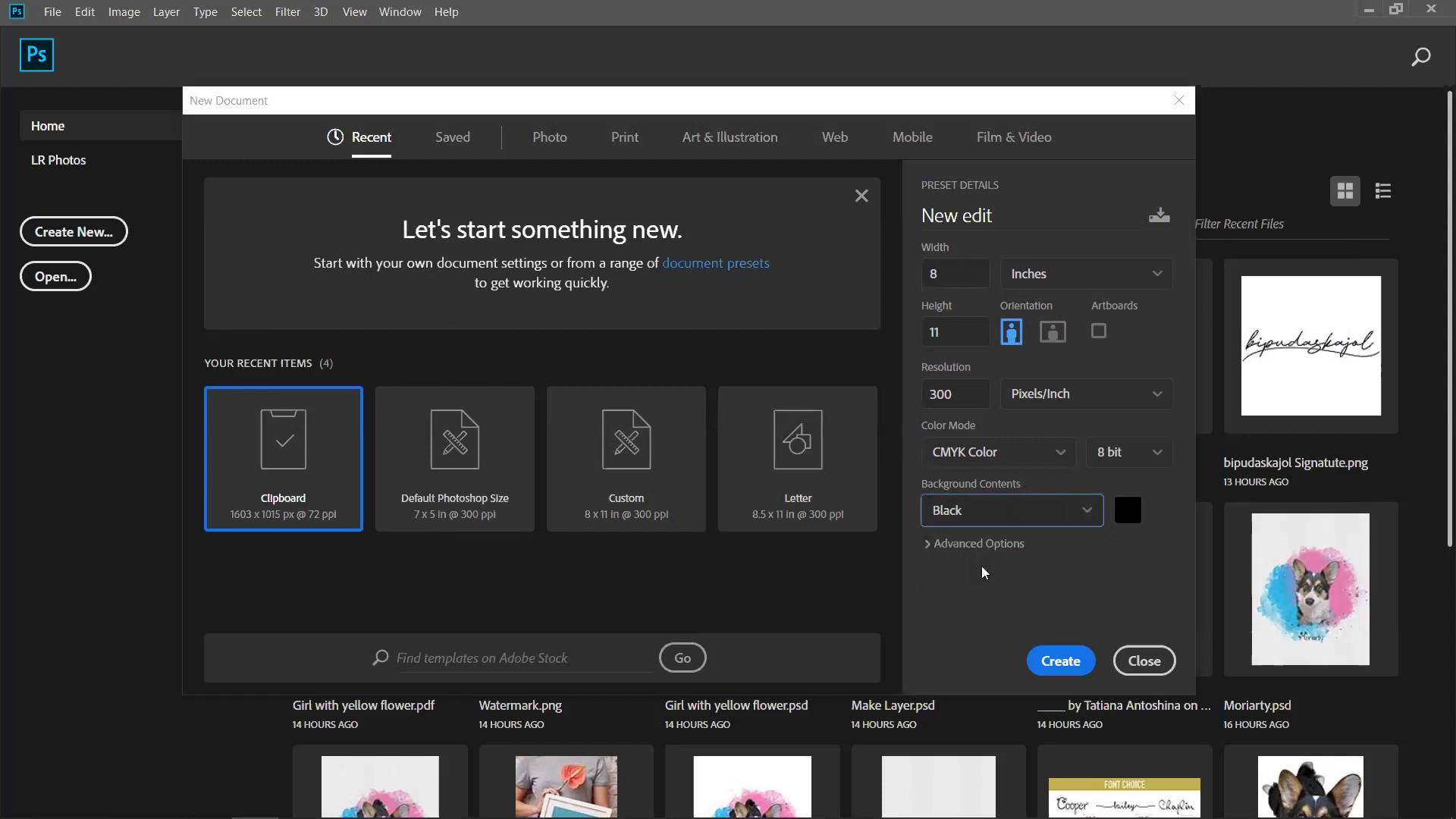
pyautogui.click(980, 521)
pyautogui.click(979, 541)
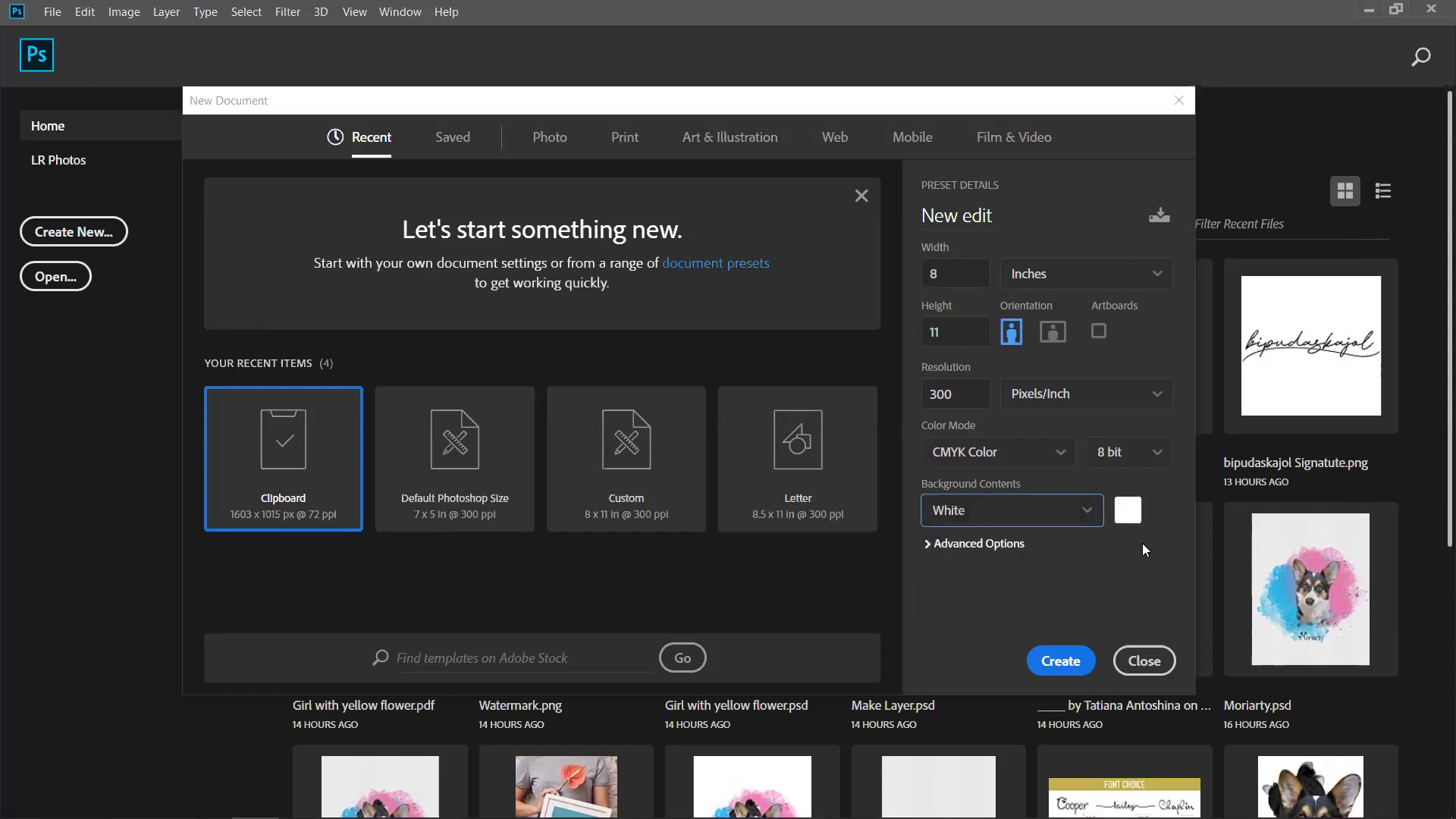
# Review the advanced color profile and pixel aspect ratio options and the available size units, keeping Inches.
pyautogui.click(984, 544)
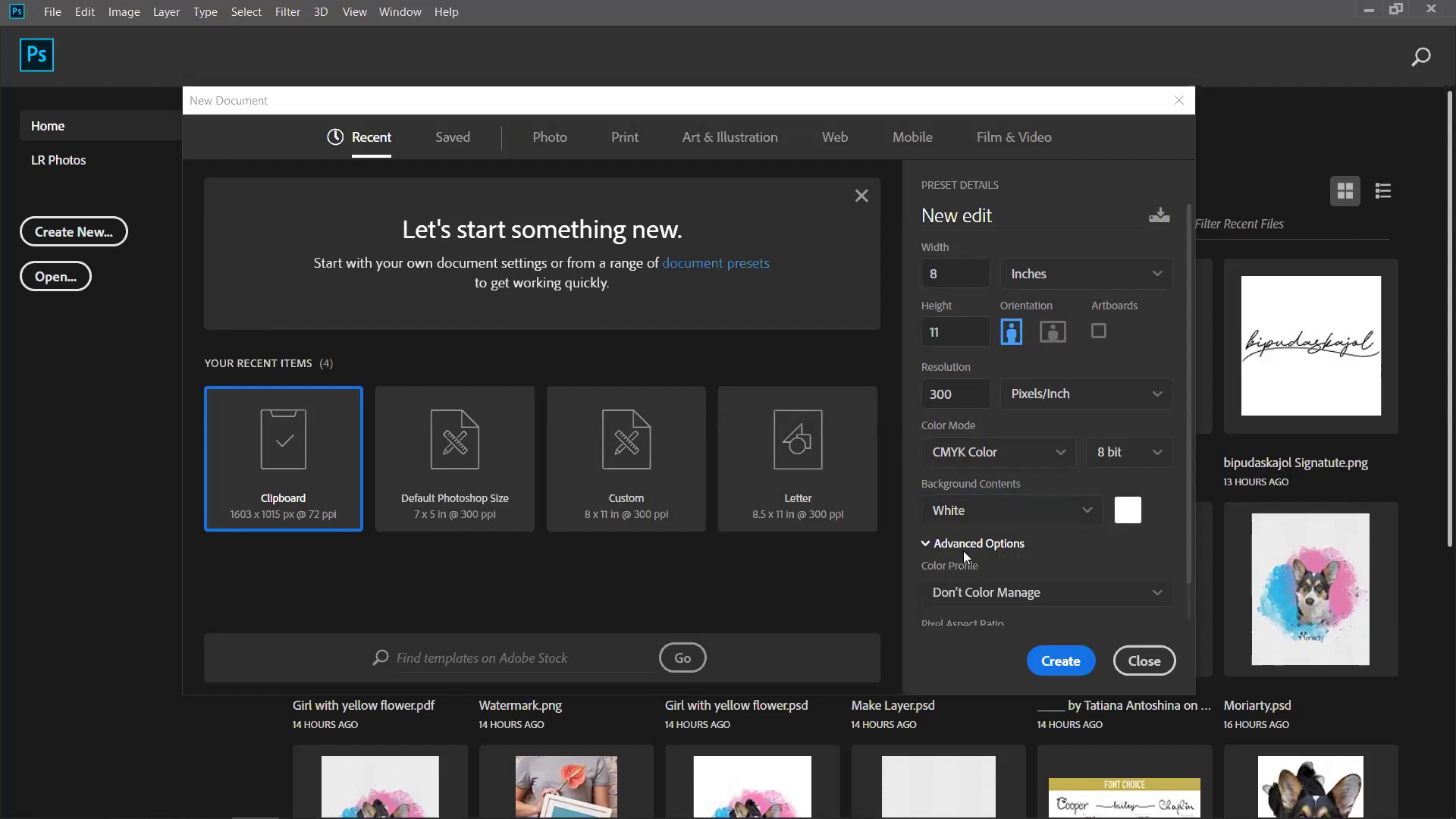
pyautogui.scroll(-1, 986, 584)
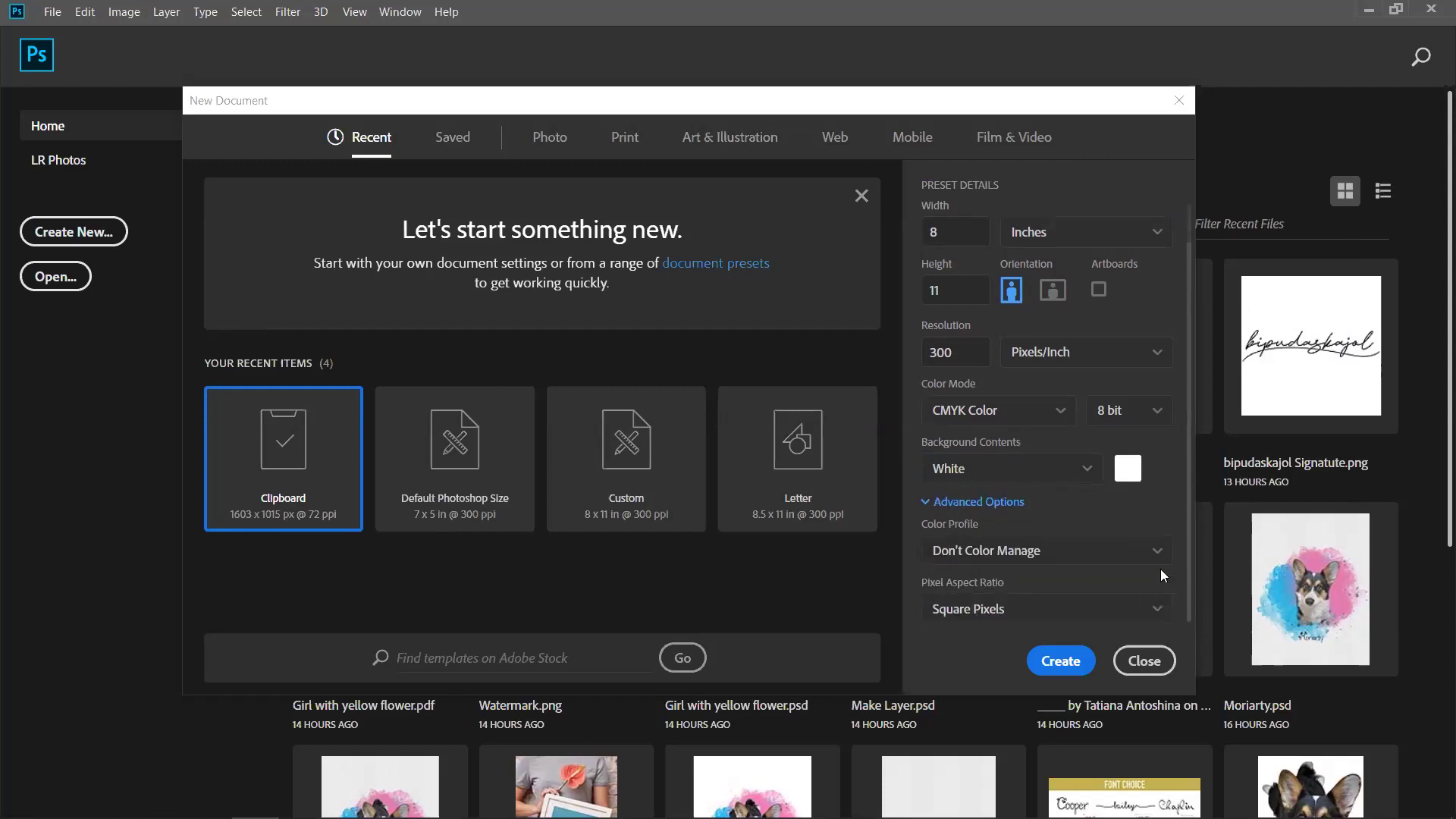
pyautogui.click(960, 502)
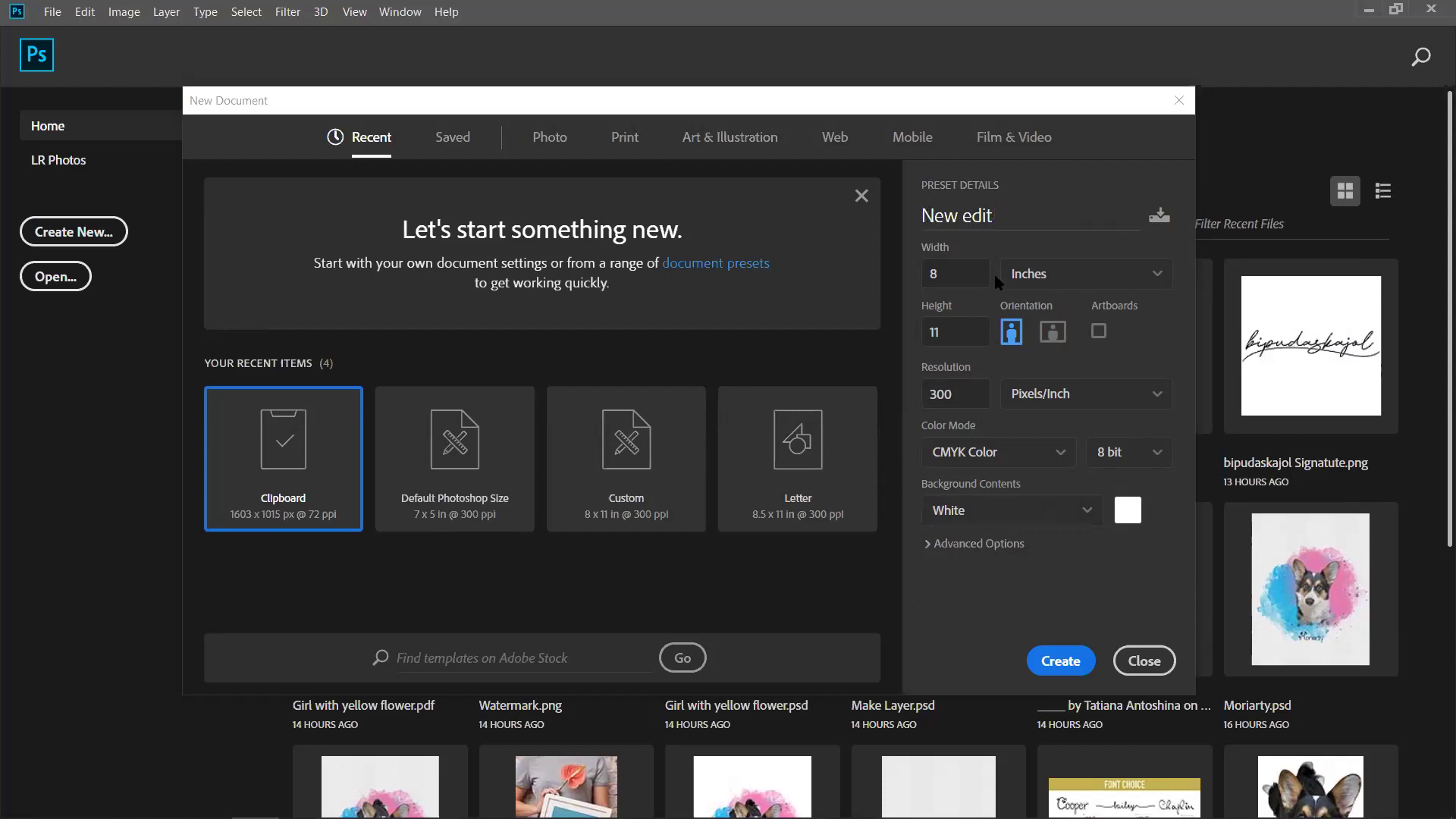
pyautogui.click(1092, 286)
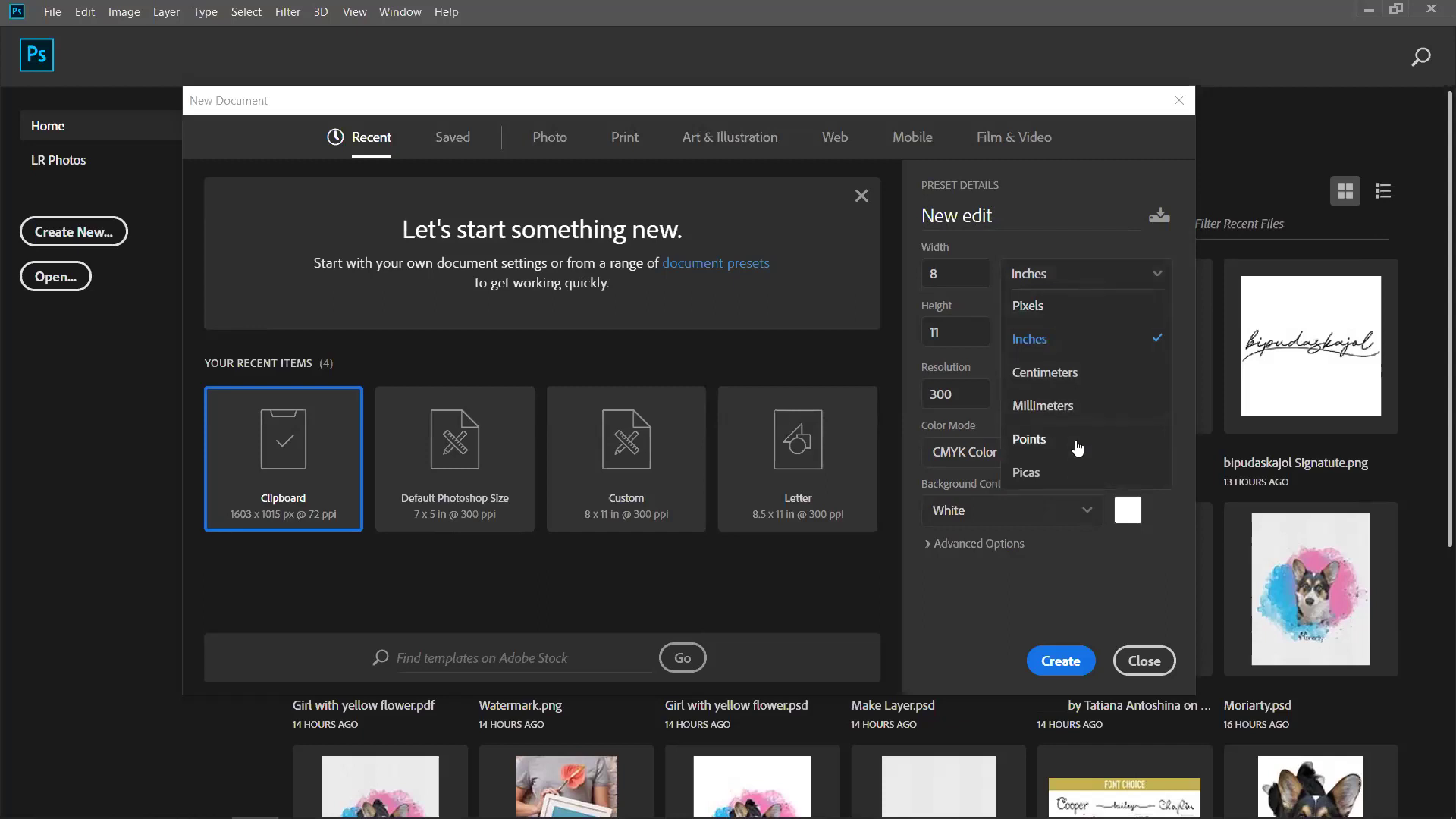
pyautogui.click(1098, 272)
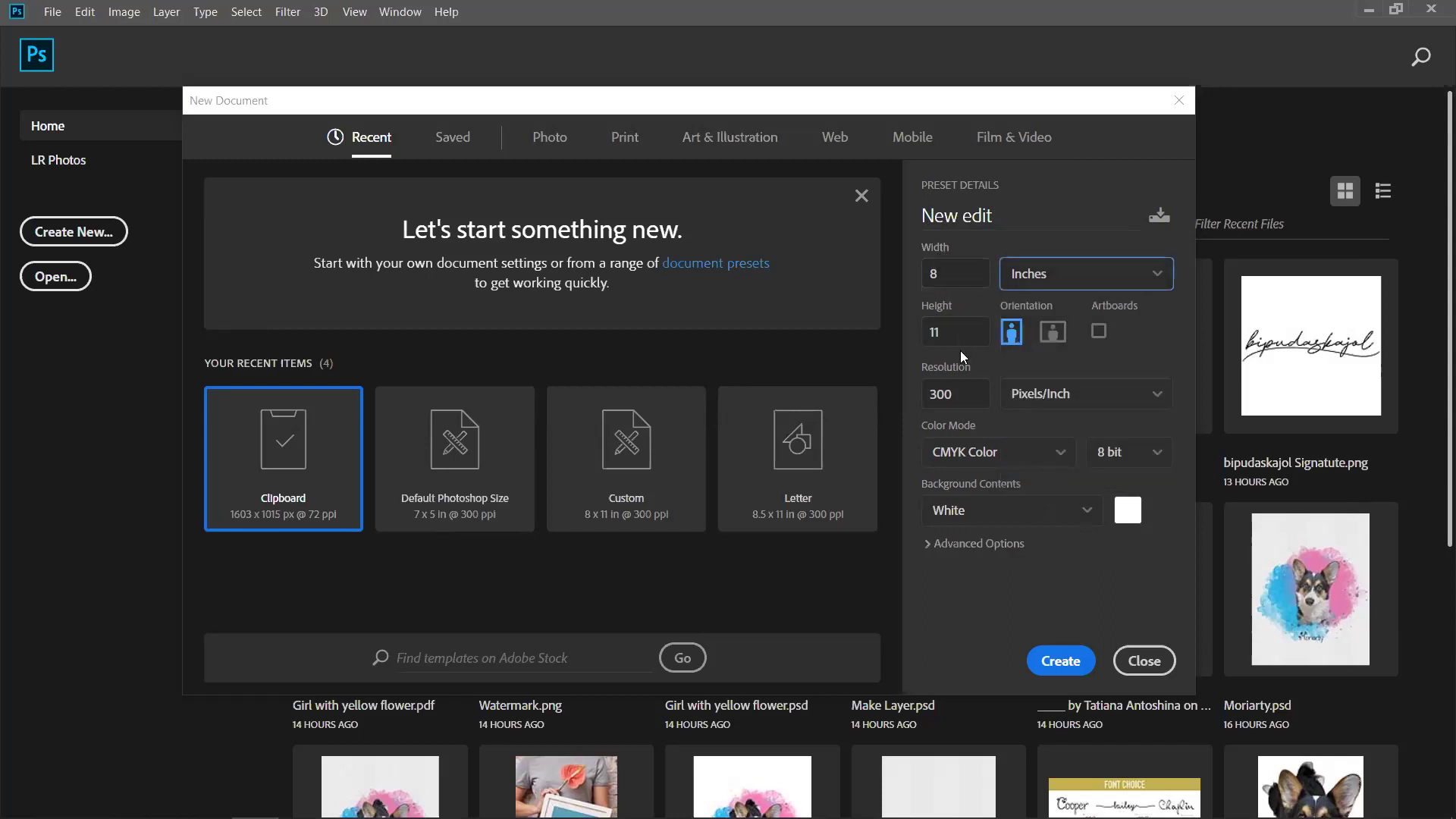
# Set the New edit document to landscape orientation at 11 x 8 inches with RGB Color mode and create it.
pyautogui.click(1055, 341)
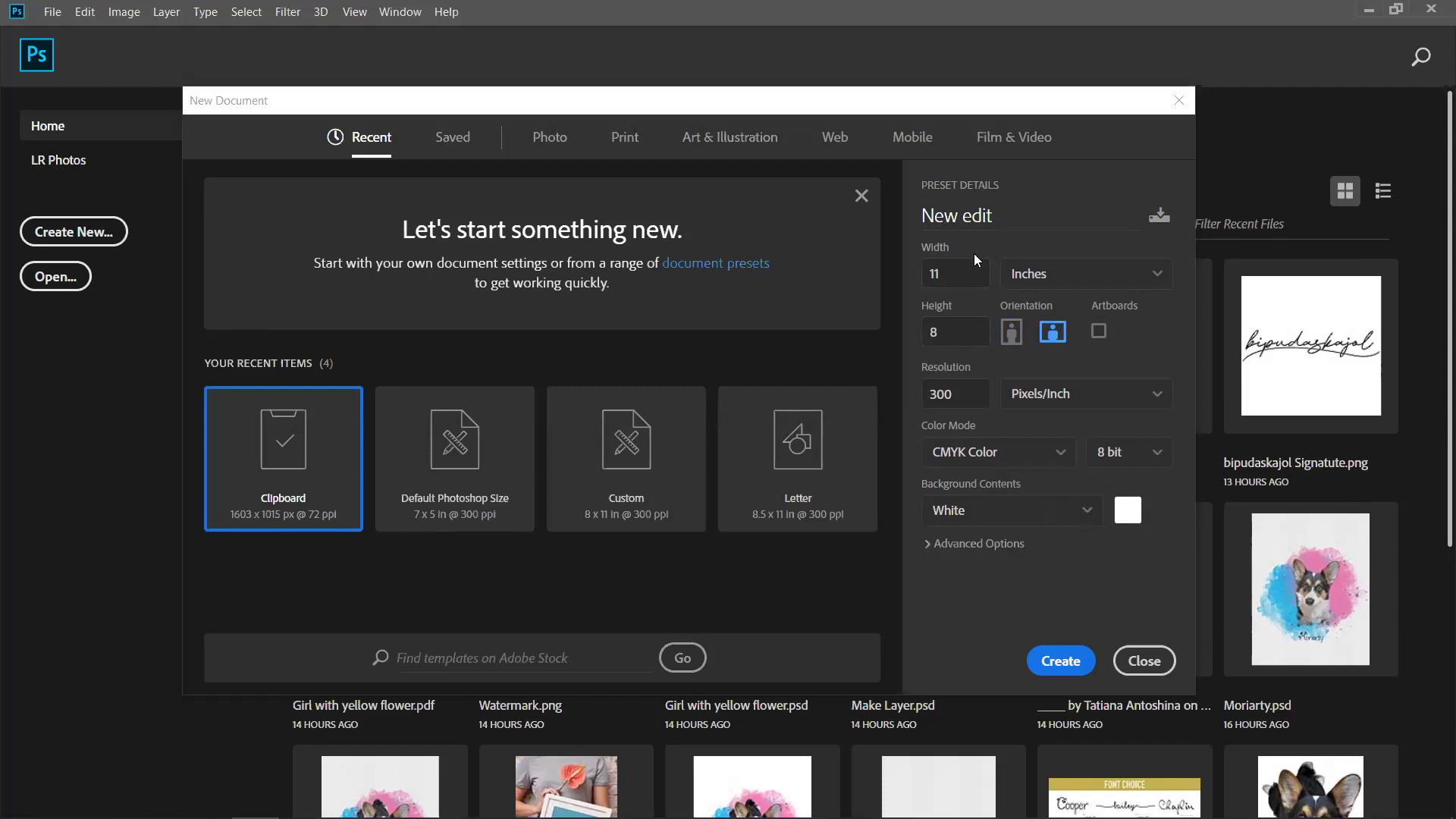
pyautogui.doubleClick(942, 393)
pyautogui.click(1054, 416)
pyautogui.click(1033, 453)
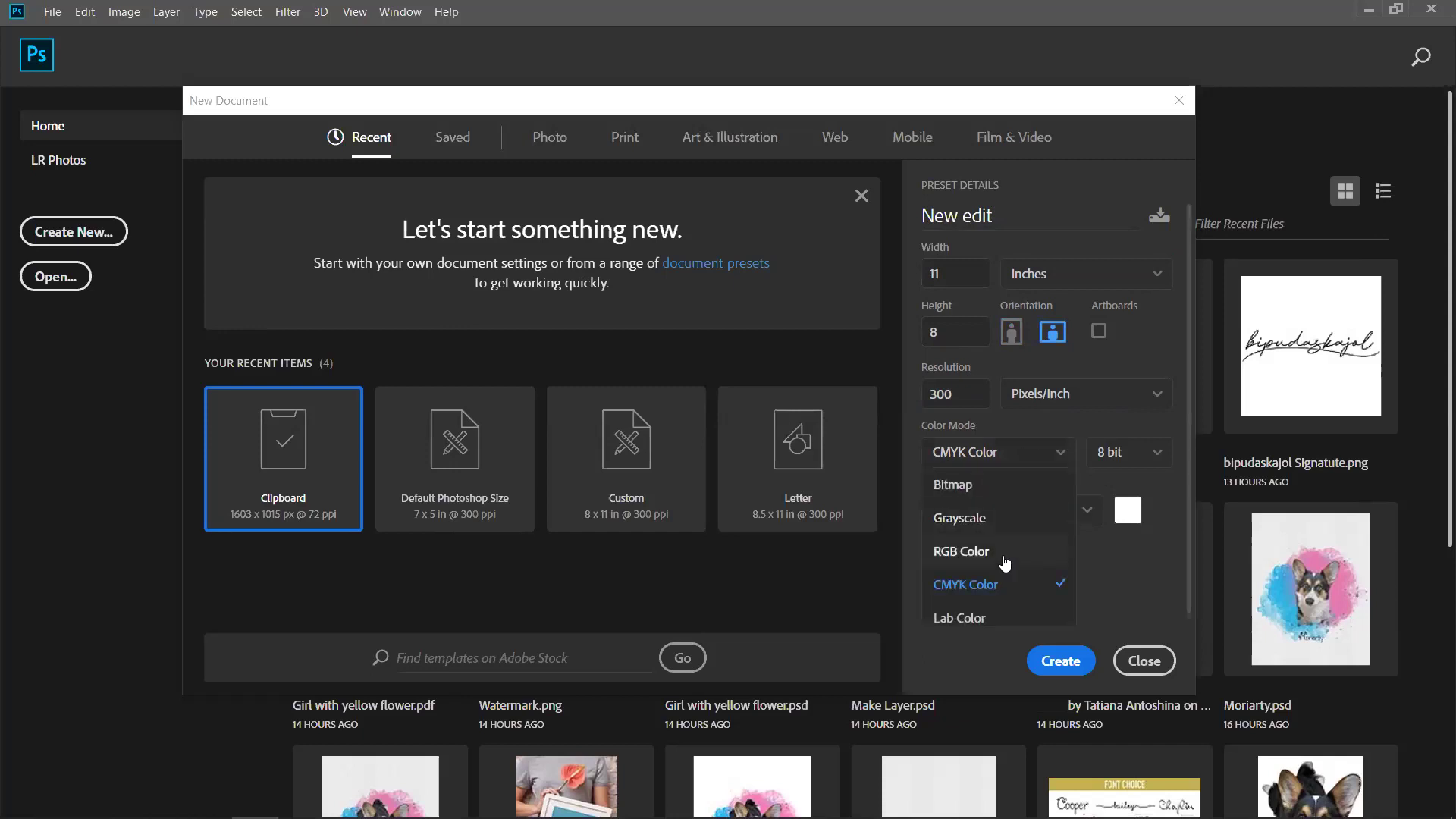
pyautogui.click(1005, 563)
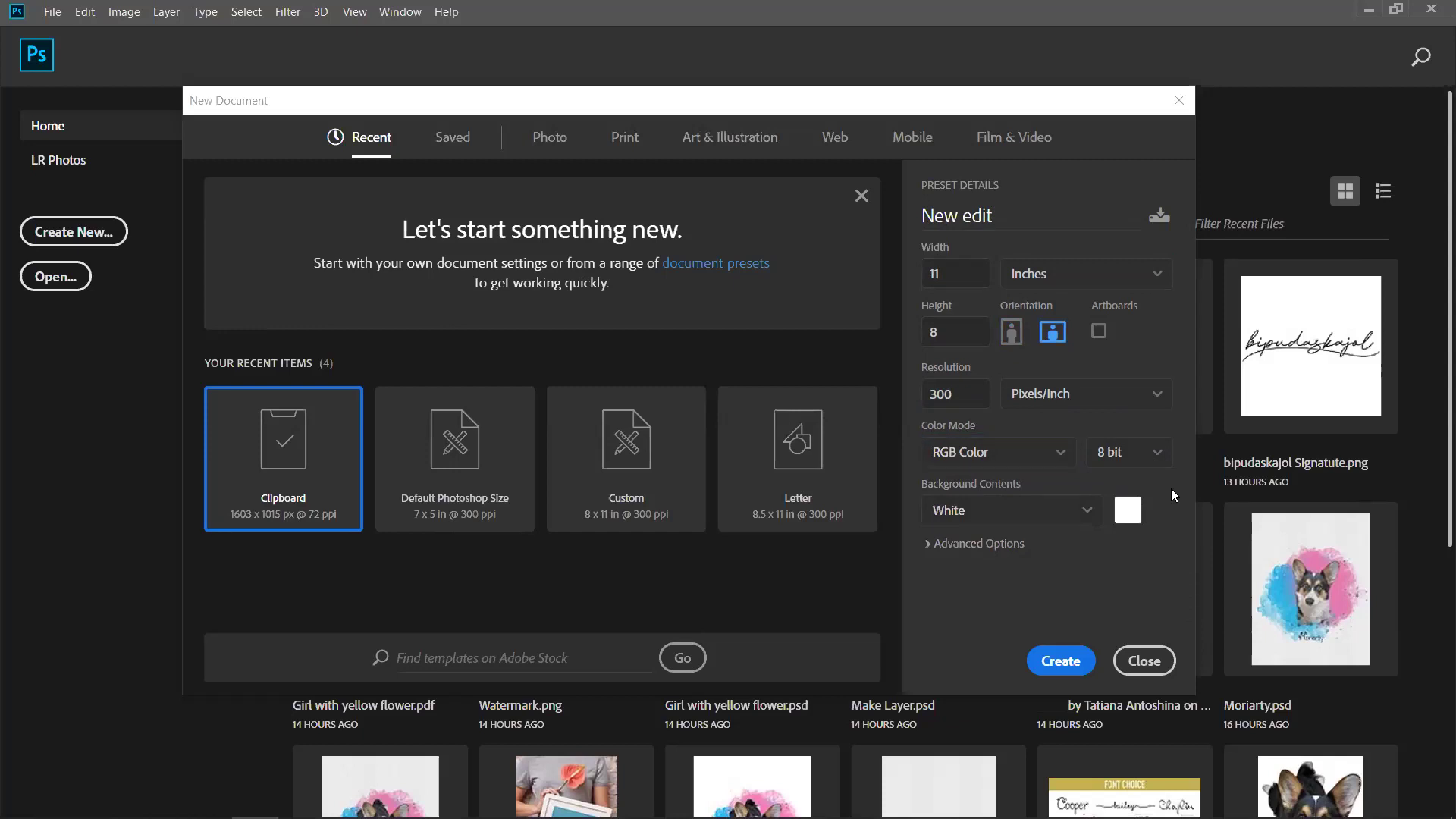
pyautogui.click(1065, 660)
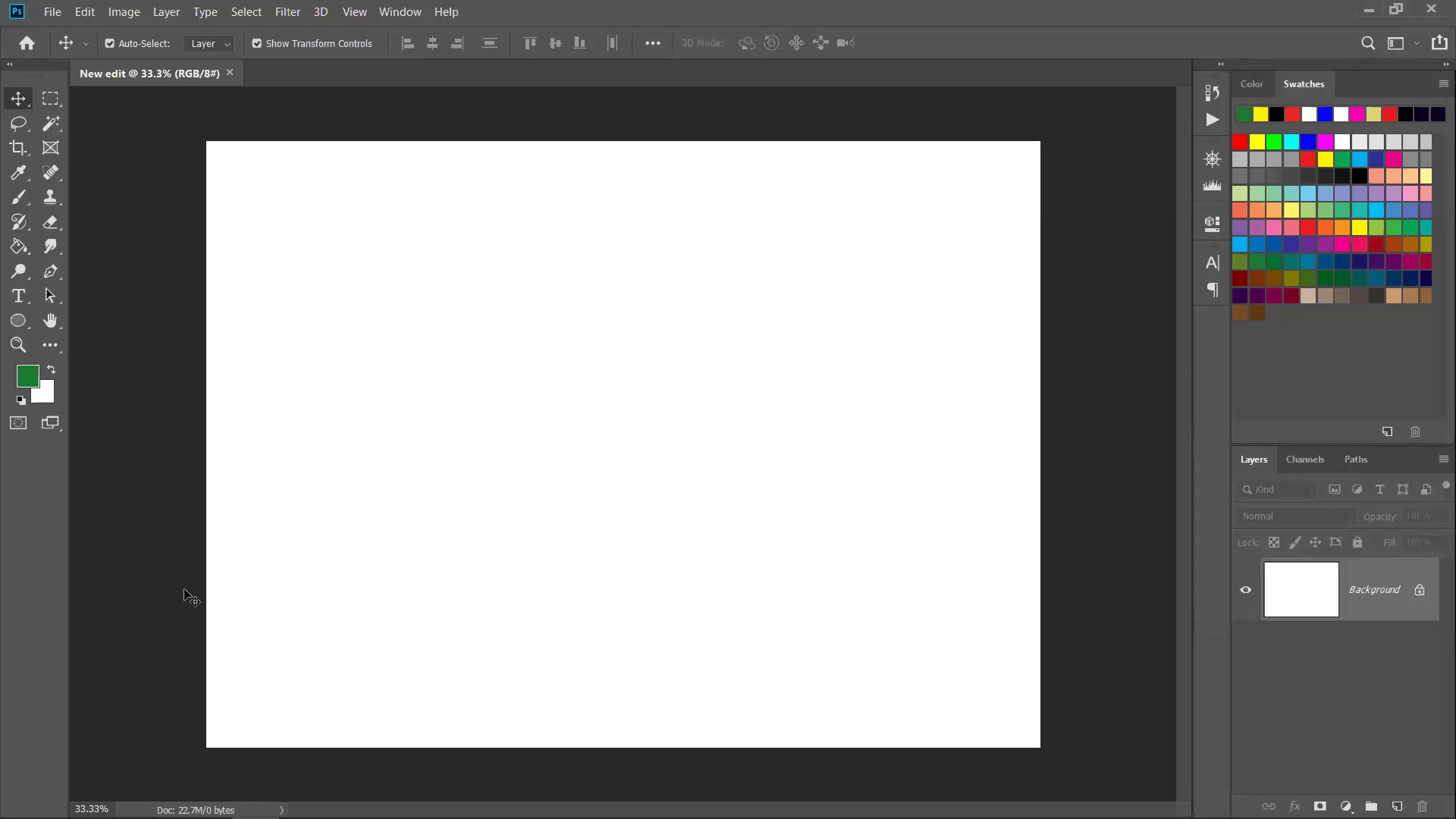
# Create a second document from the Clipboard preset, using Pixels as the unit at 1603 x 1015 and 72 pixels/inch.
pyautogui.press('ctrl')
pyautogui.press('ctrl')
pyautogui.hotkey('ctrl', 'n')
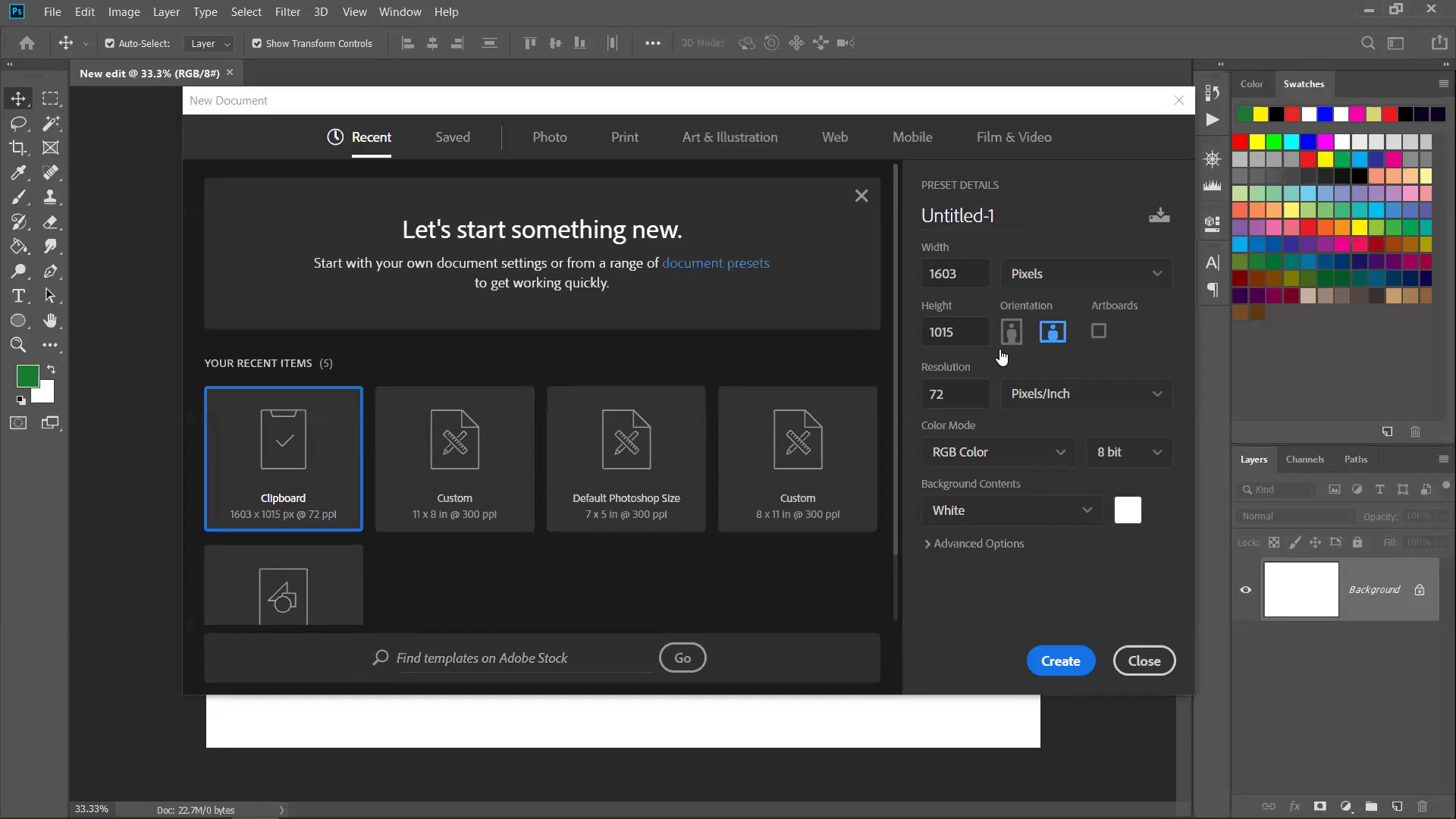
pyautogui.click(1128, 284)
pyautogui.click(1103, 306)
pyautogui.click(978, 281)
pyautogui.press('Tab')
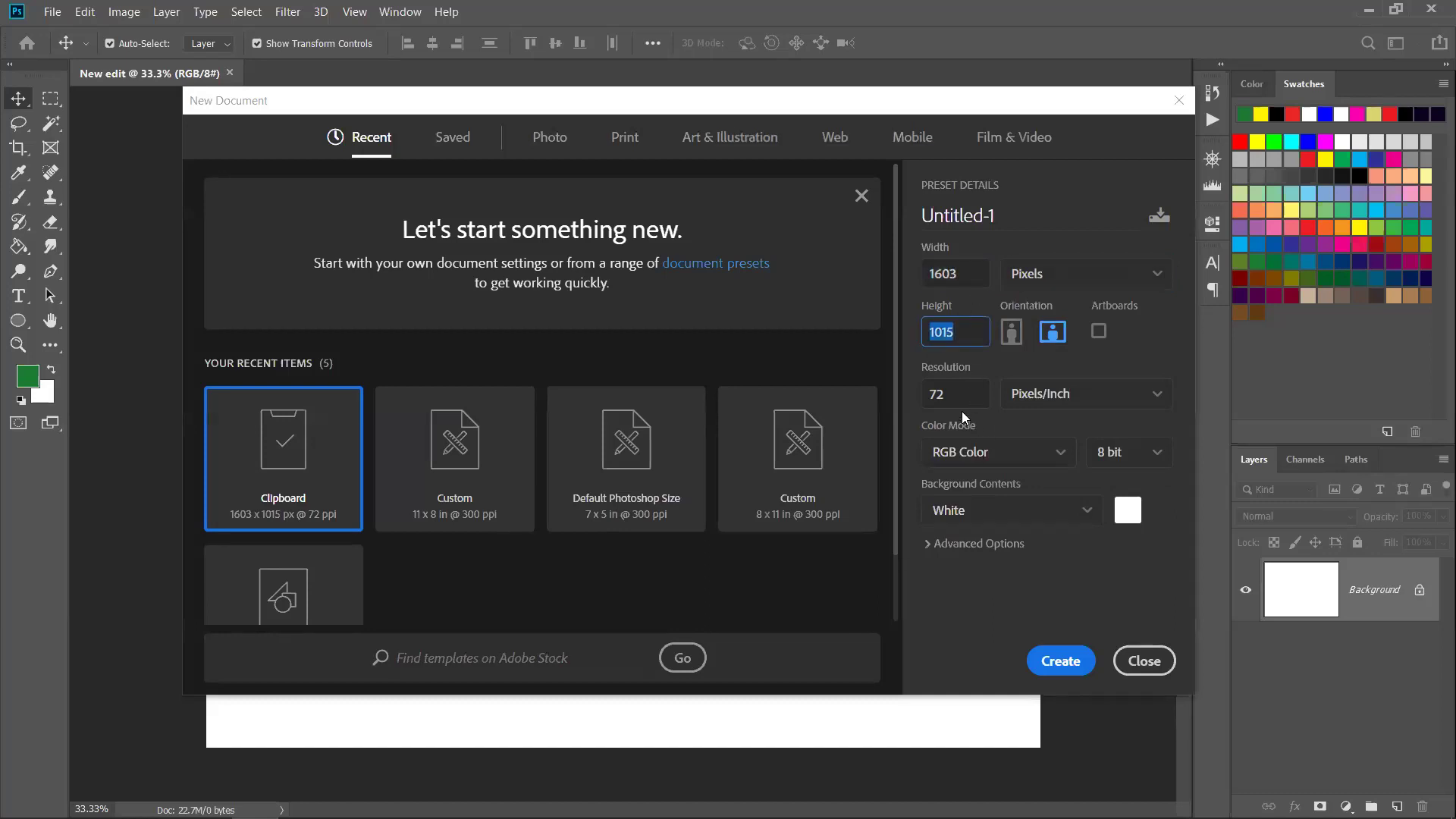
pyautogui.click(1060, 661)
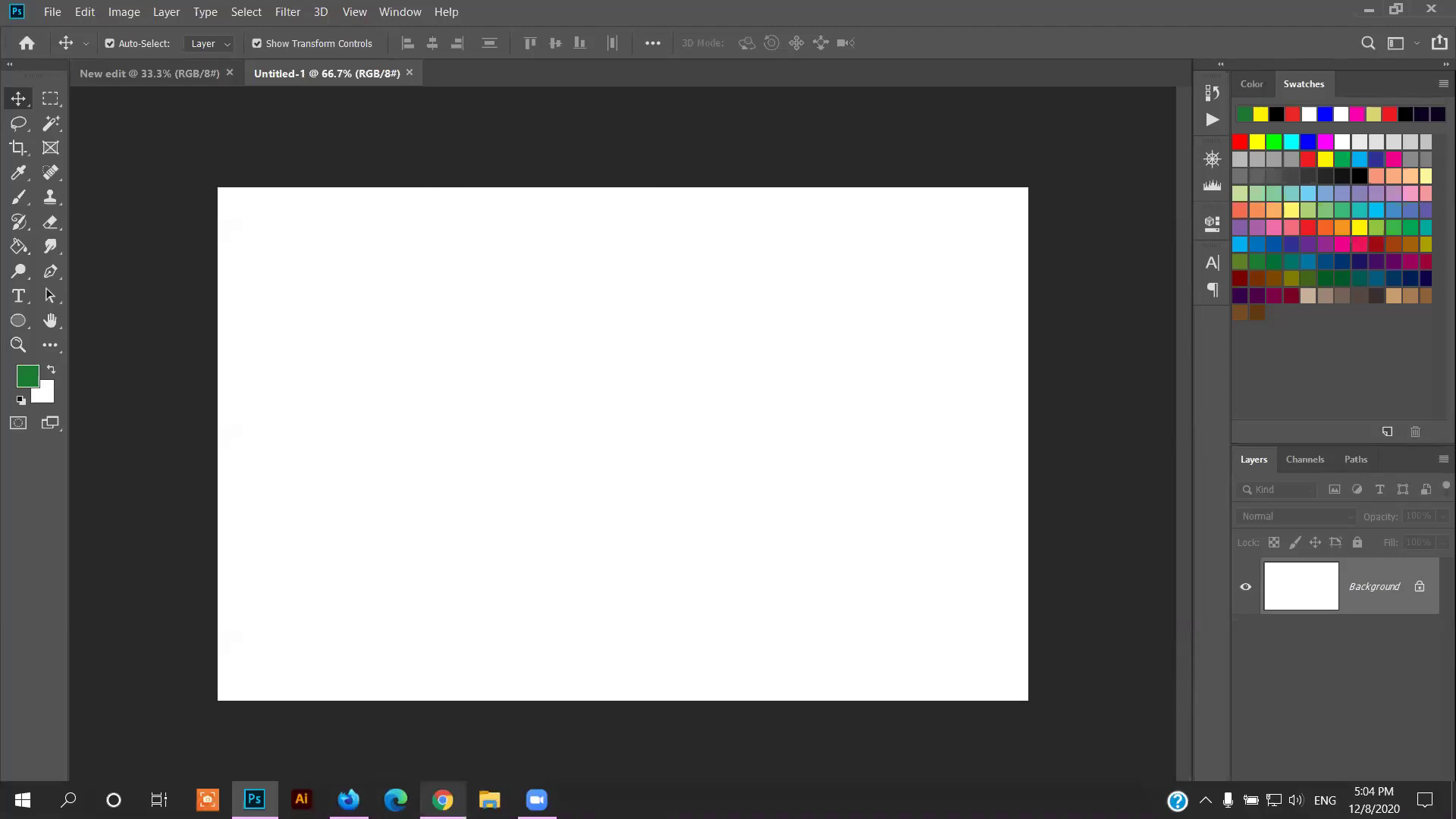
# Open Class 01.pdf from the recent files in File Explorer, check the Document Setup entry under Today's Topics, and return to Photoshop.
pyautogui.moveTo(443, 799)
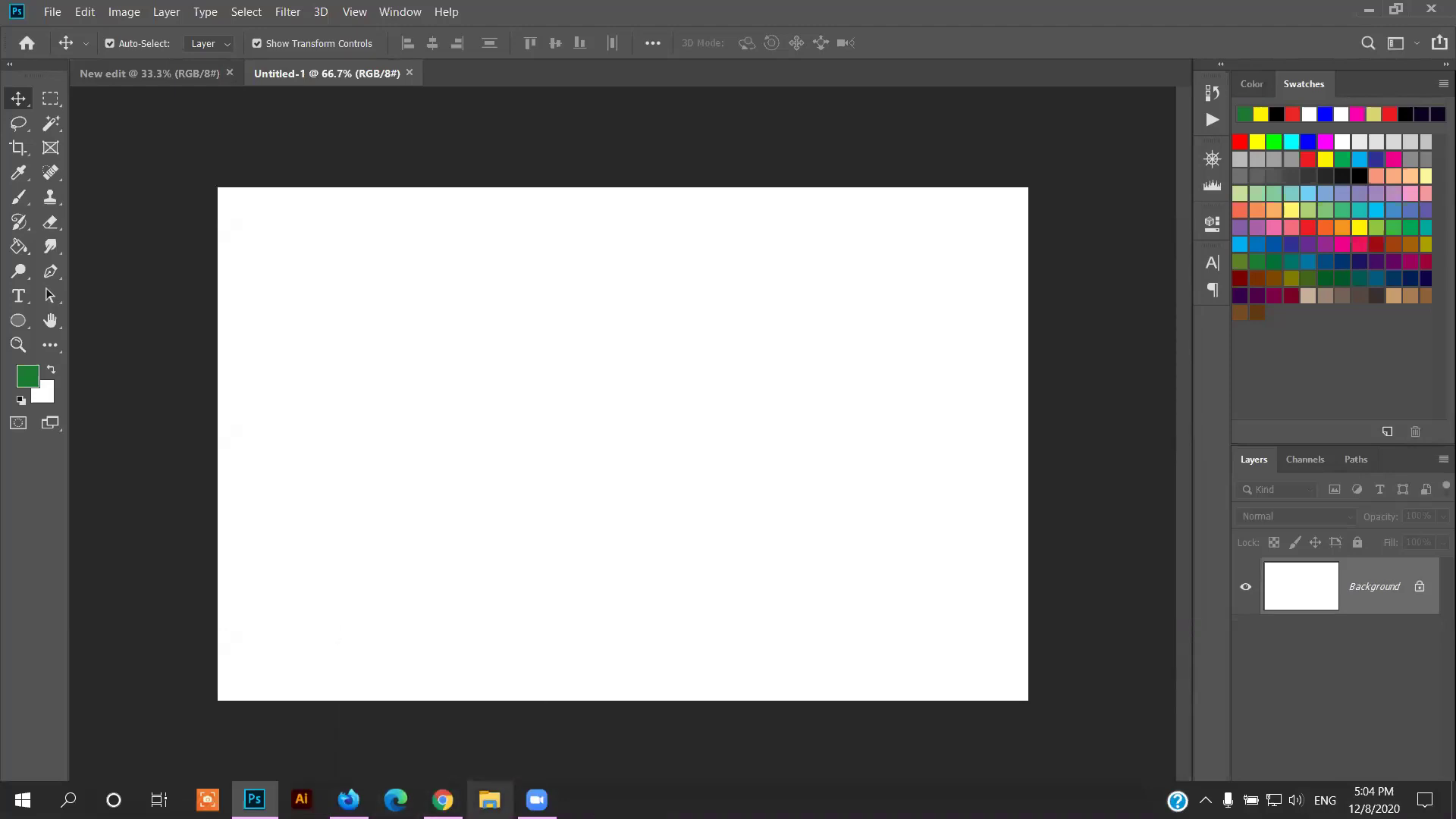
pyautogui.click(490, 799)
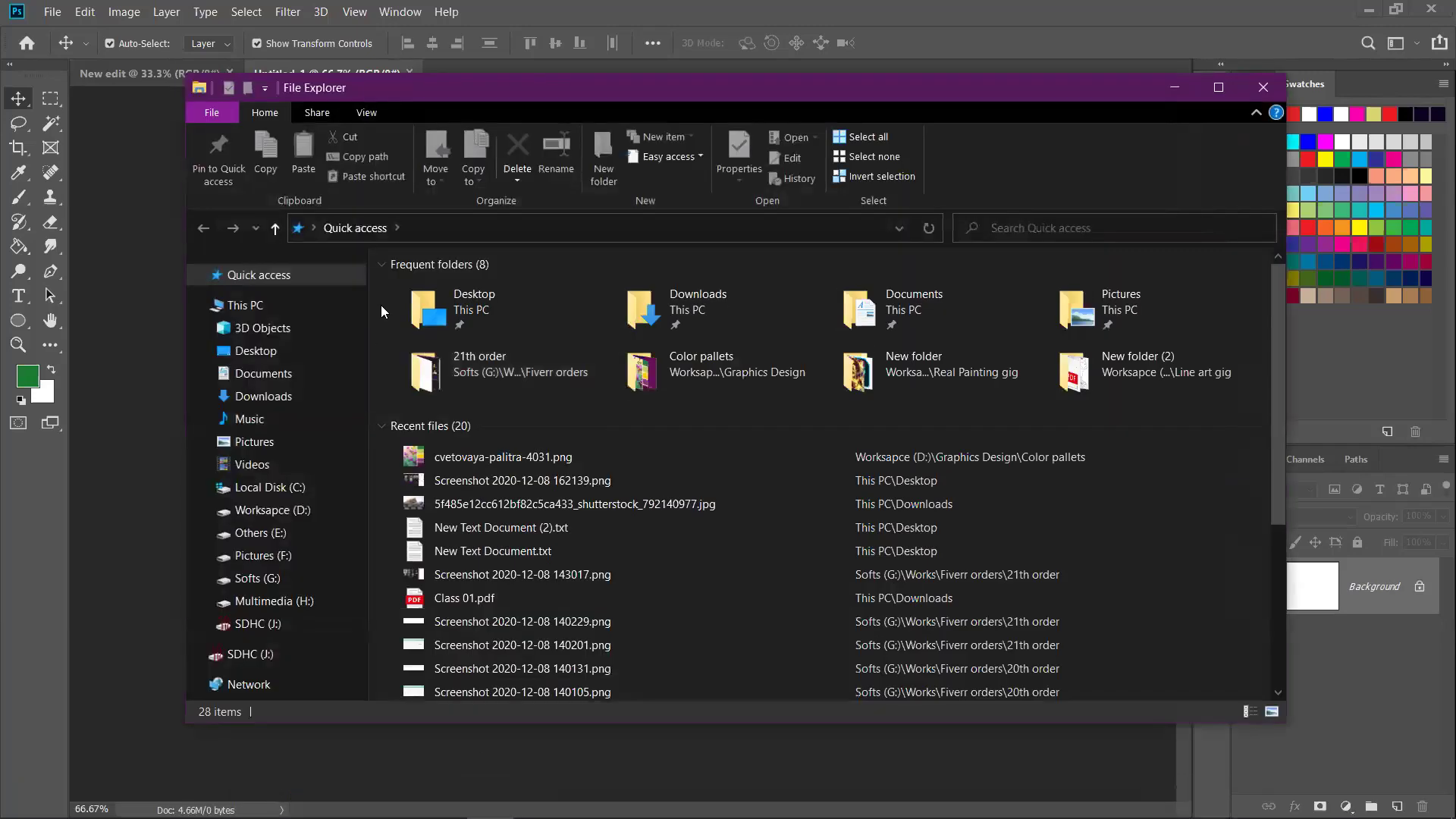
pyautogui.doubleClick(505, 601)
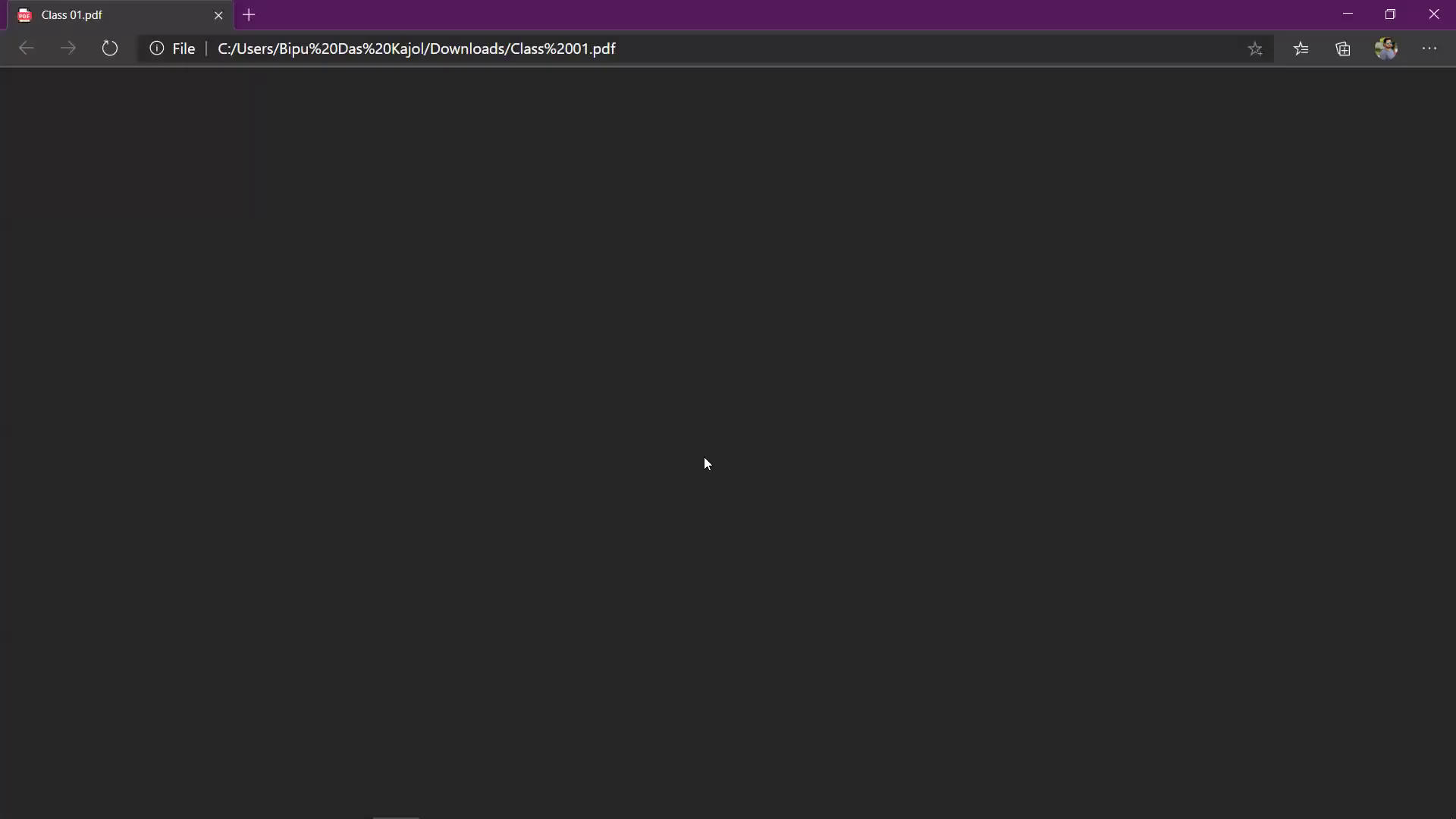
pyautogui.scroll(-10, 1158, 300)
pyautogui.scroll(-2, 1159, 300)
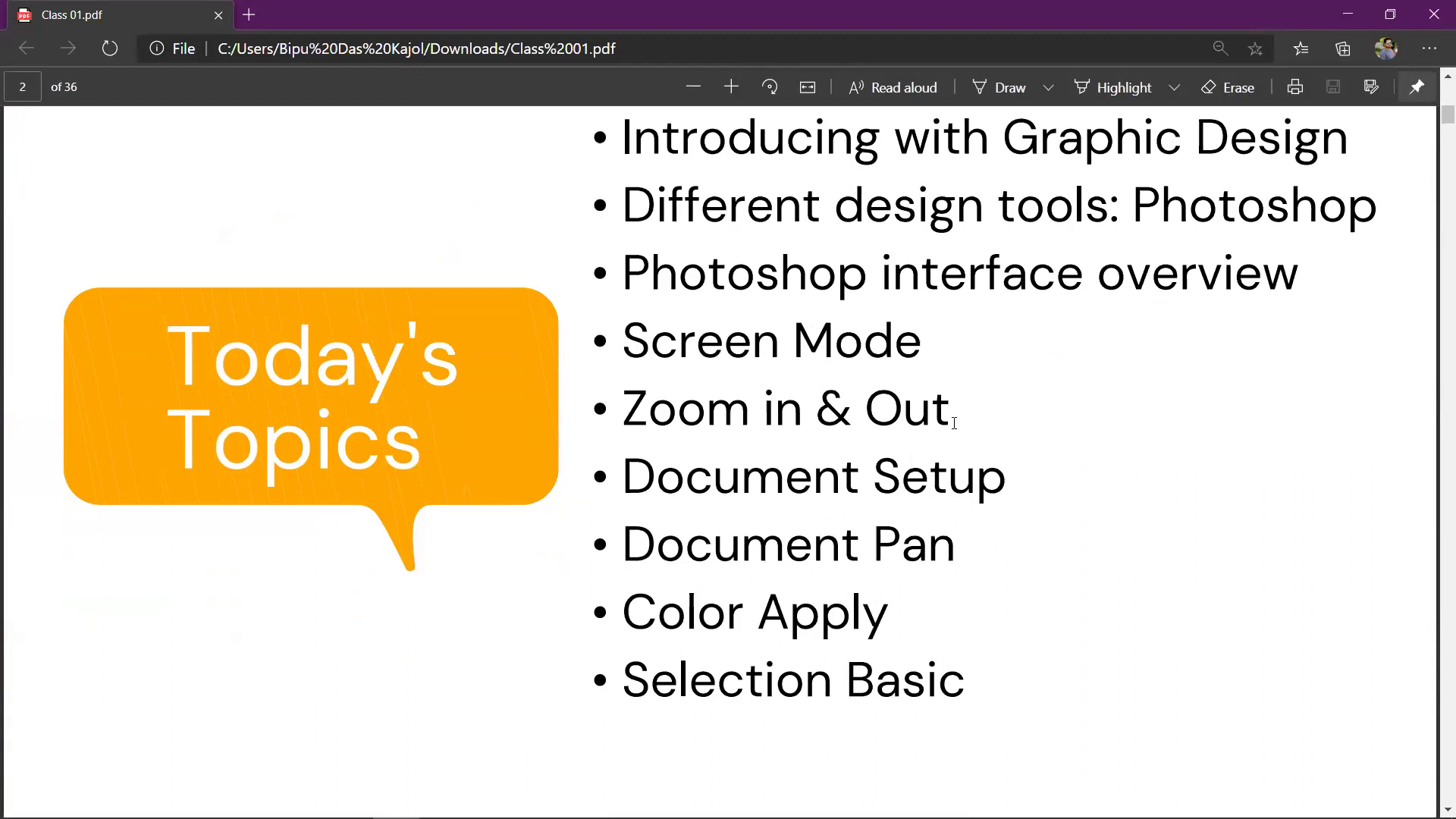
pyautogui.moveTo(627, 471); pyautogui.dragTo(1067, 503)
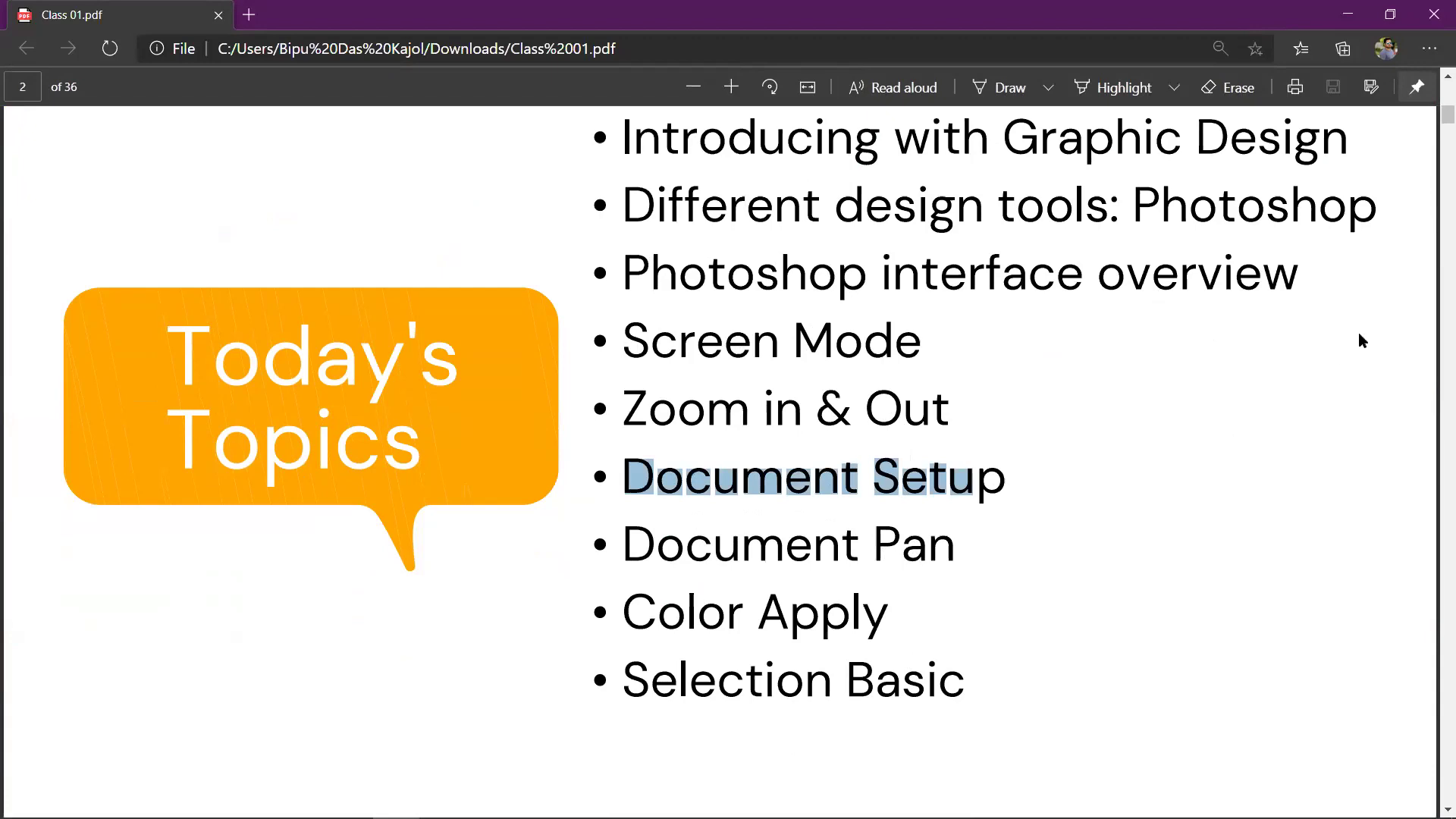
pyautogui.click(1356, 20)
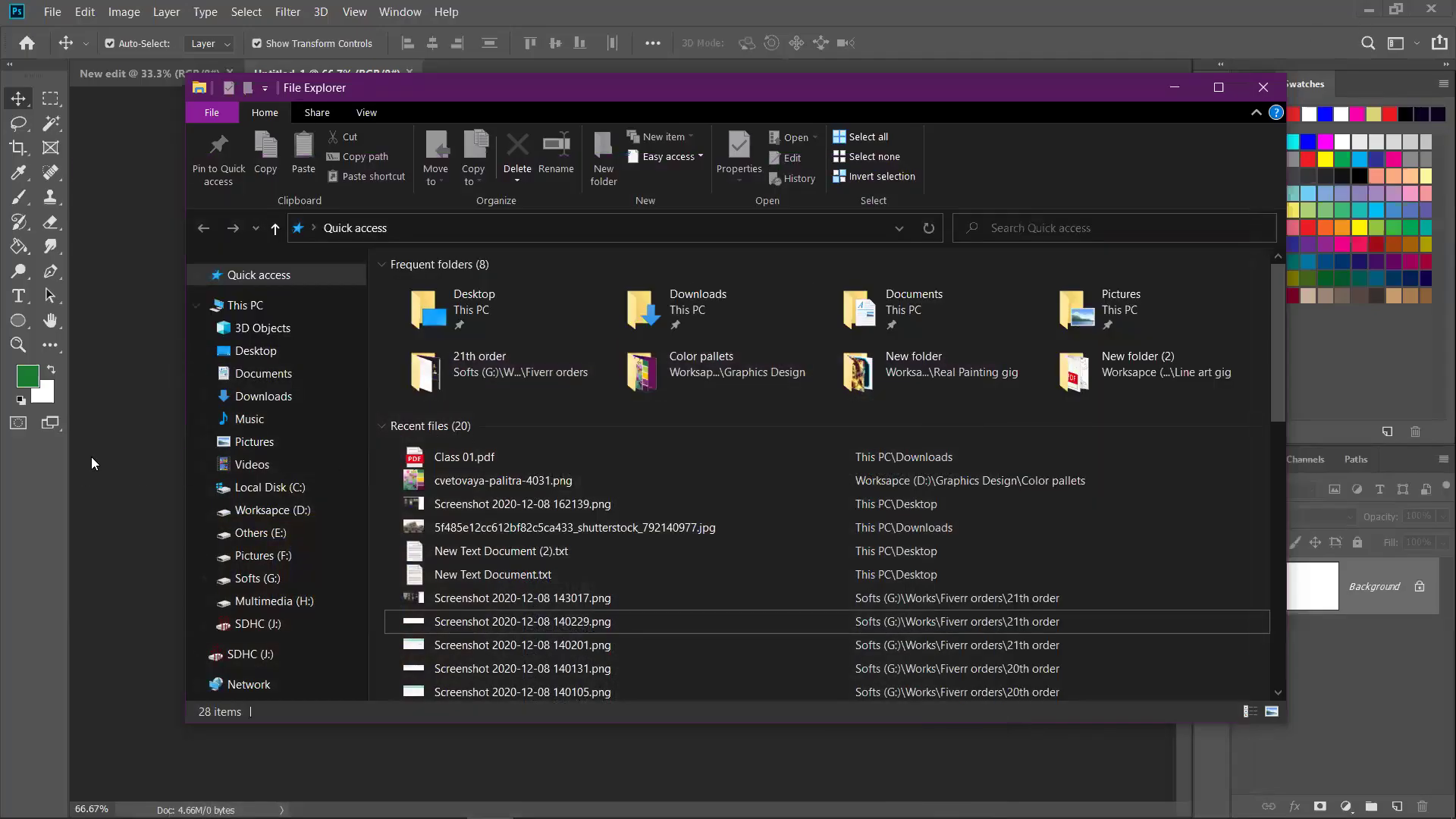
pyautogui.click(1175, 86)
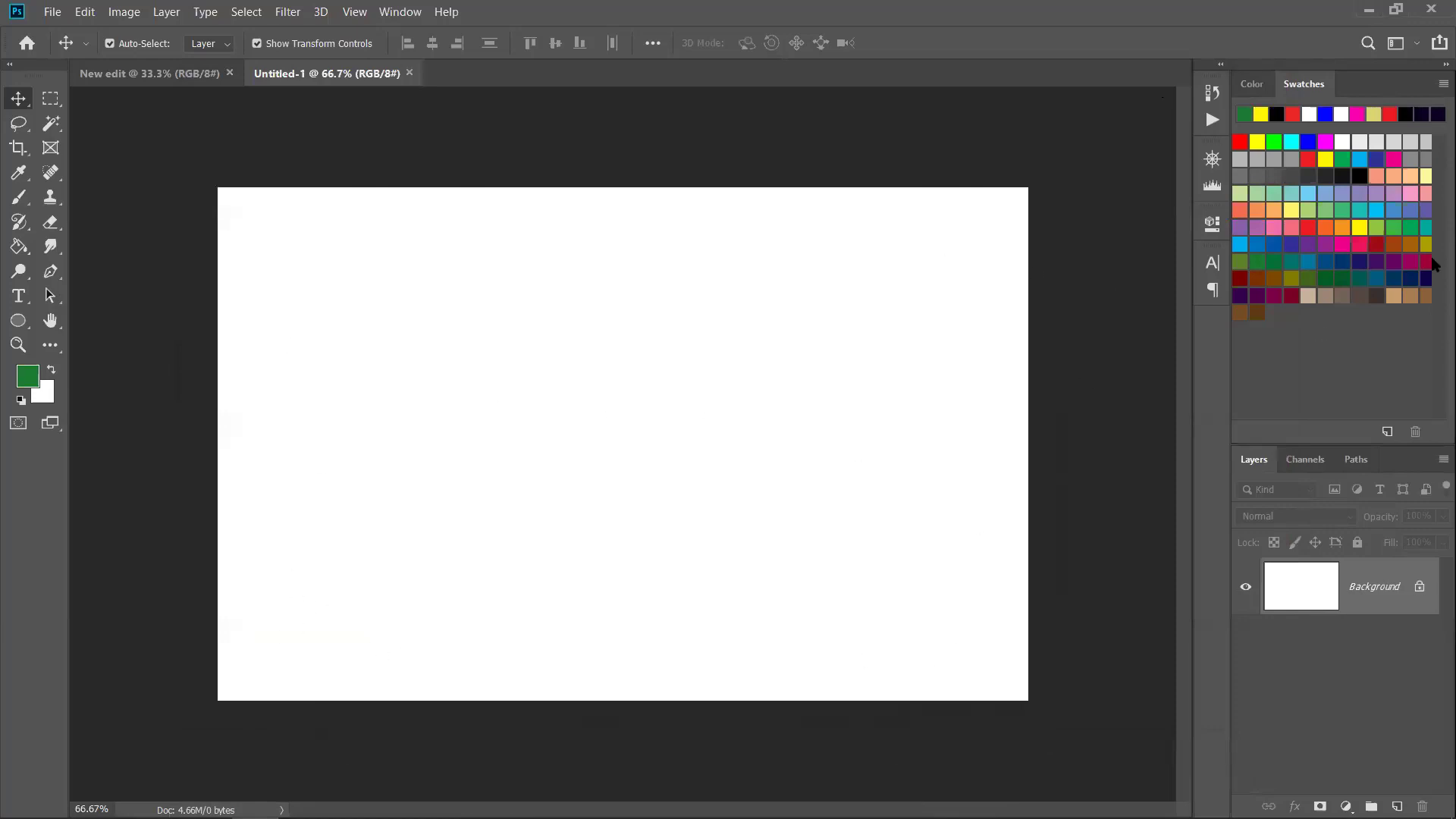
# Undock the panel group, collapse it to icons and dock it again, with the toolbar in a single column.
pyautogui.moveTo(1409, 66); pyautogui.dragTo(957, 167)
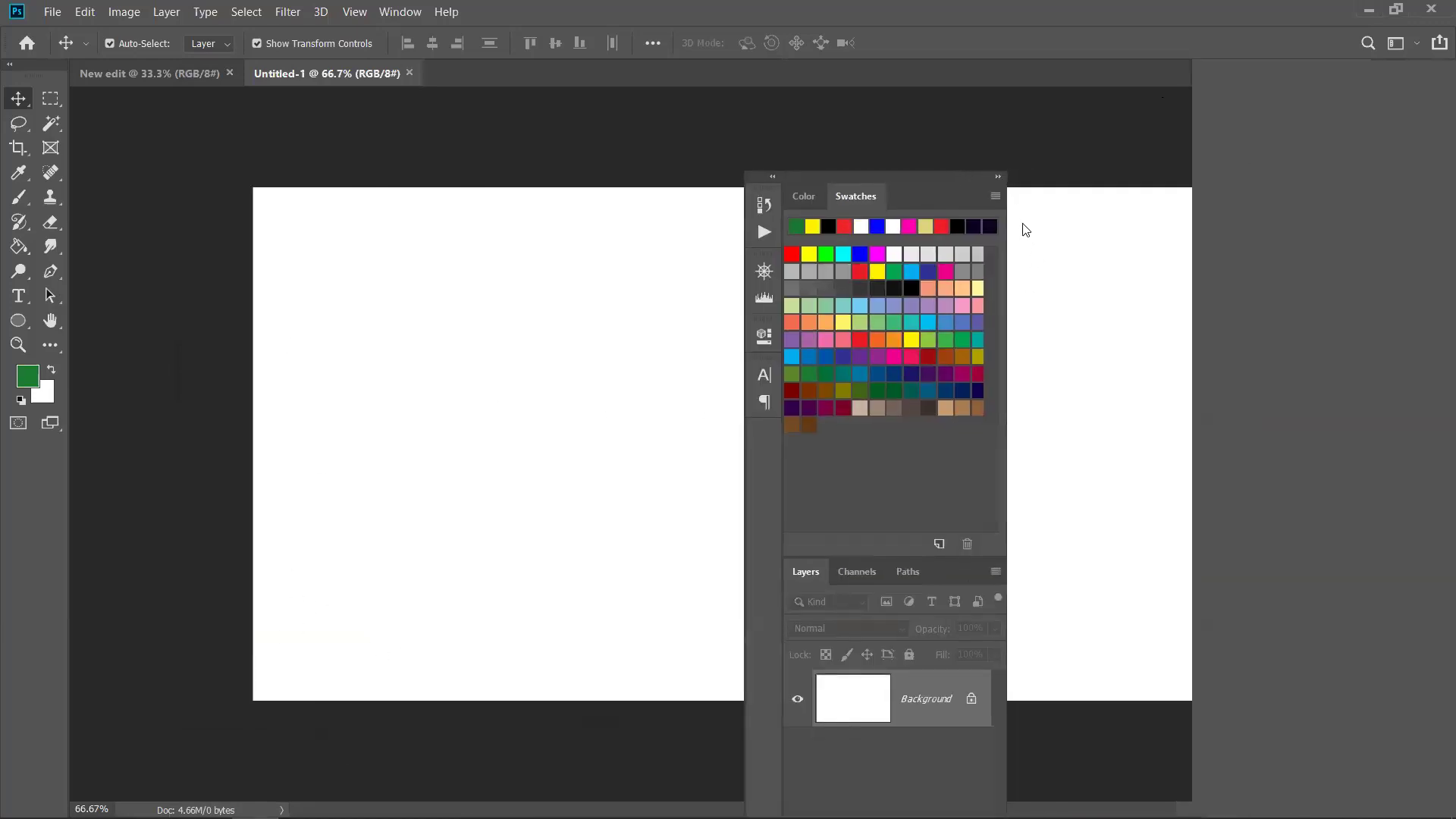
pyautogui.click(983, 179)
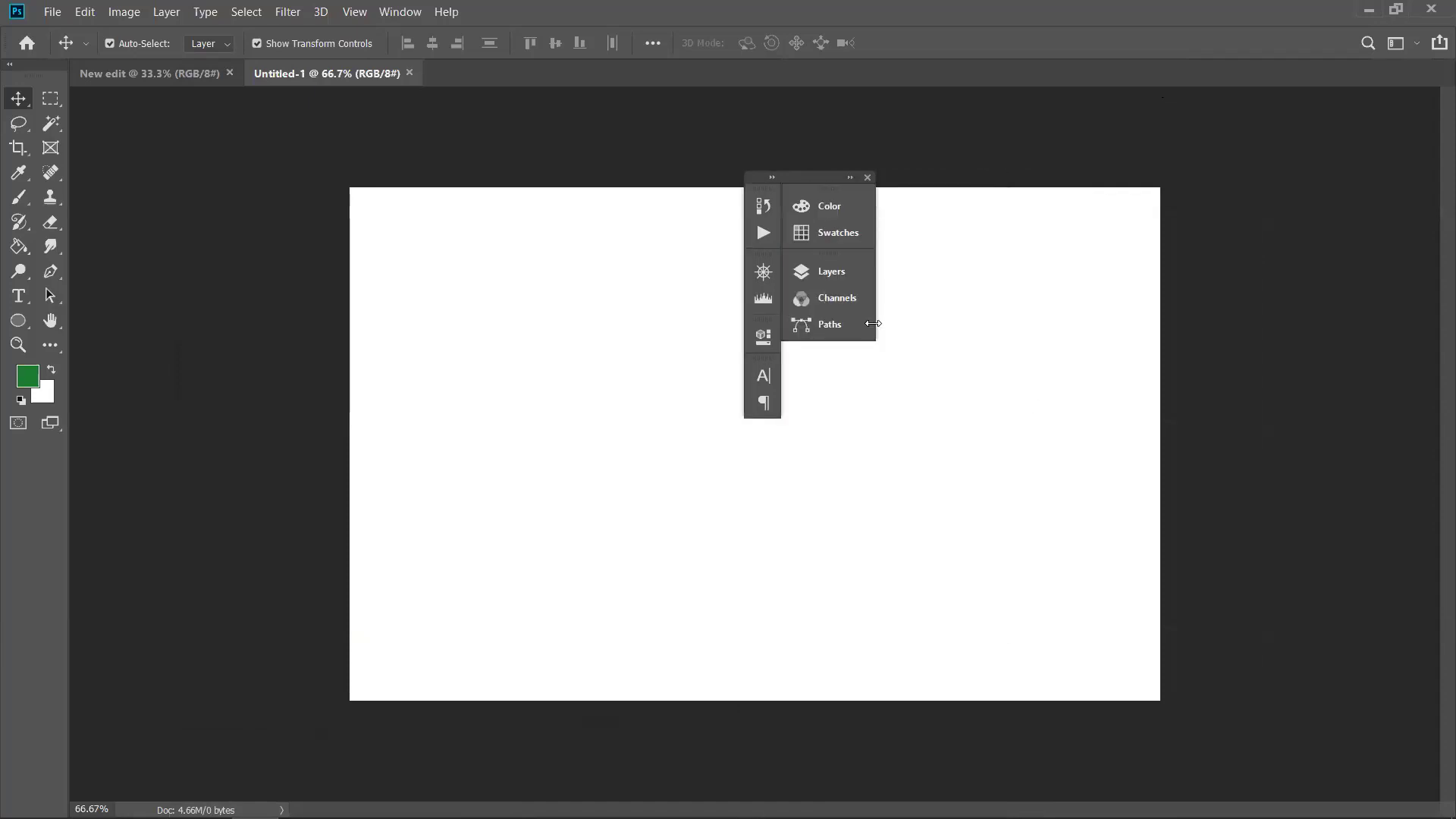
pyautogui.moveTo(815, 178); pyautogui.dragTo(1278, 155)
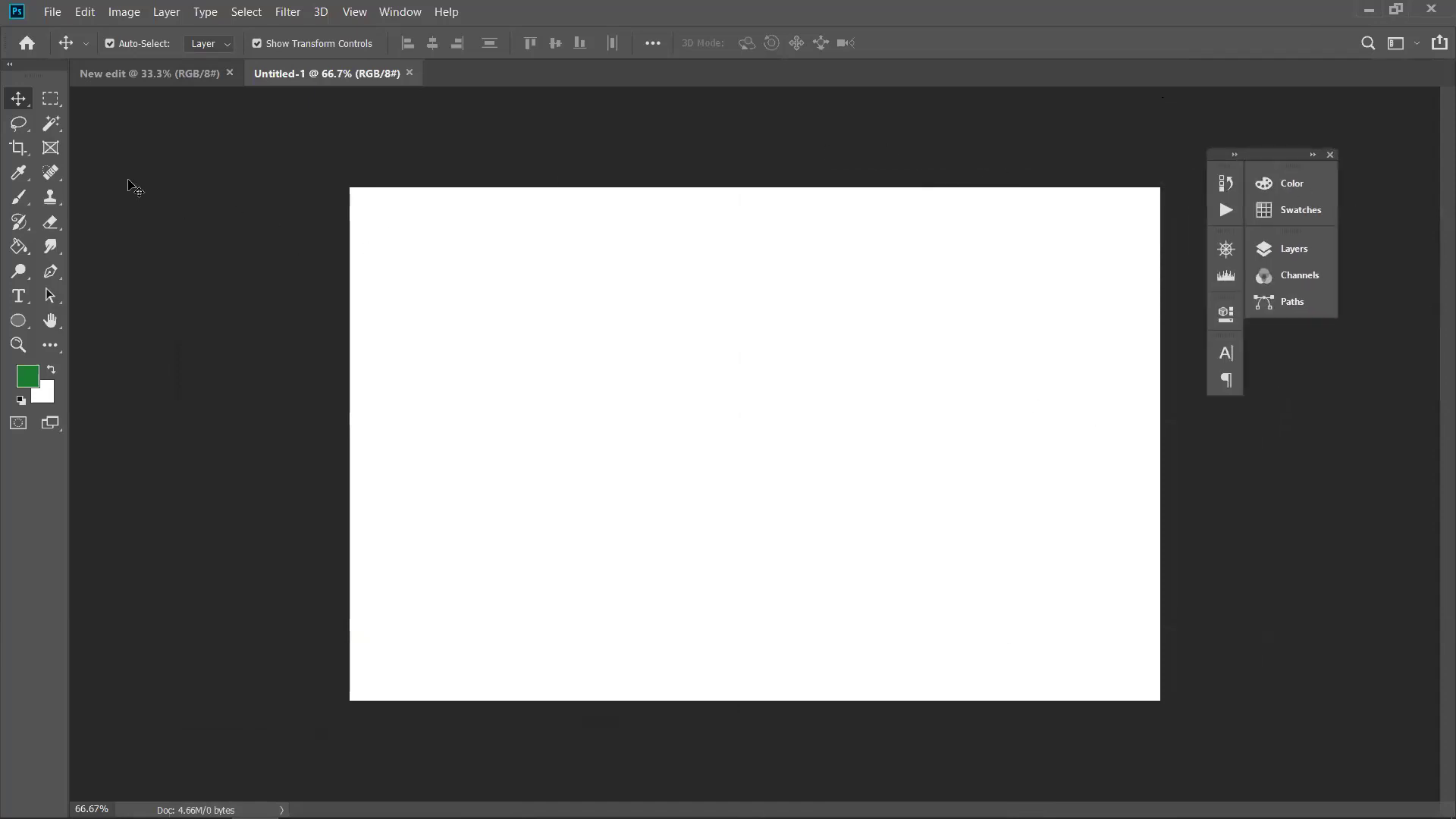
pyautogui.click(12, 68)
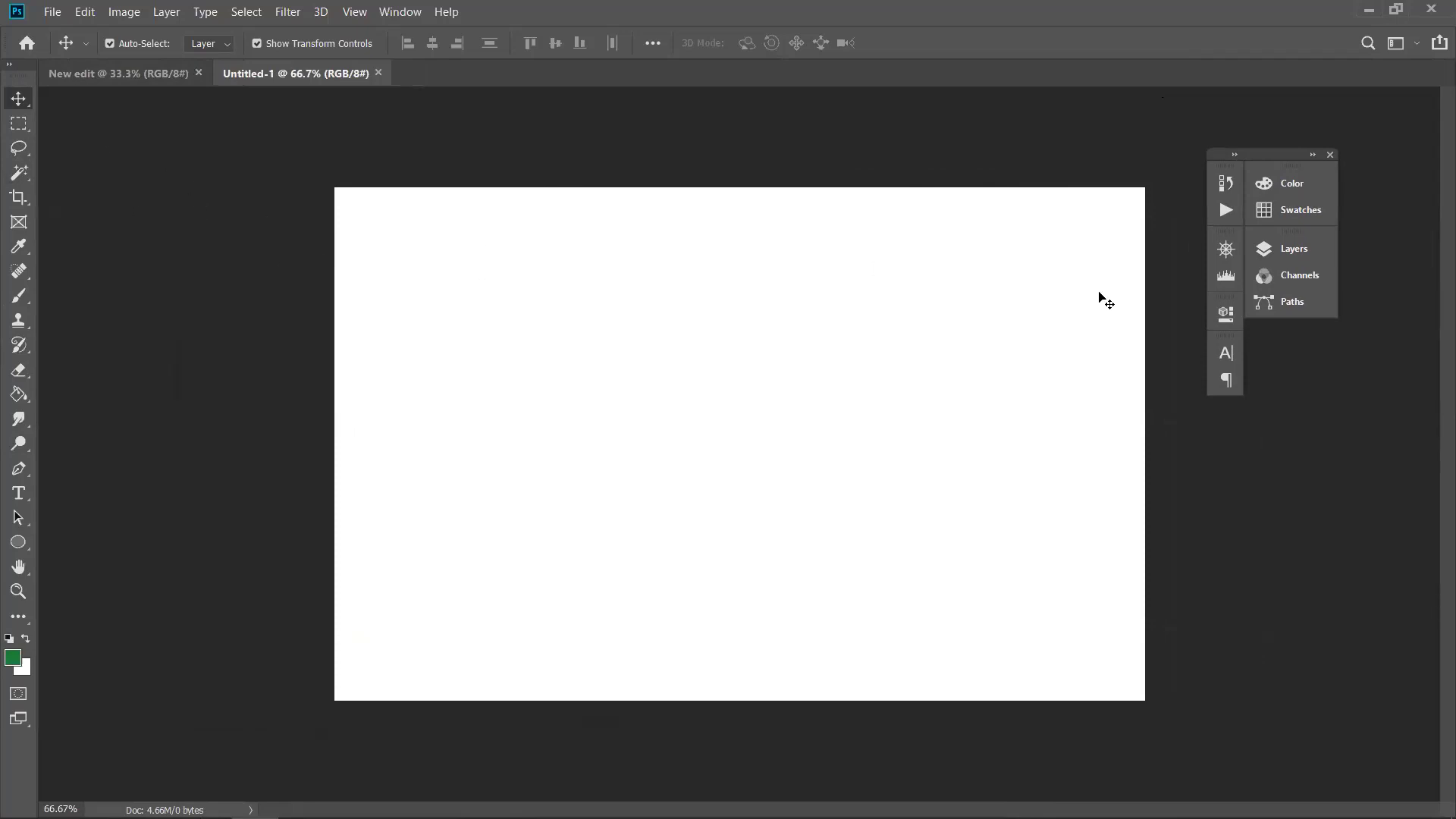
pyautogui.moveTo(1267, 160); pyautogui.dragTo(1433, 194)
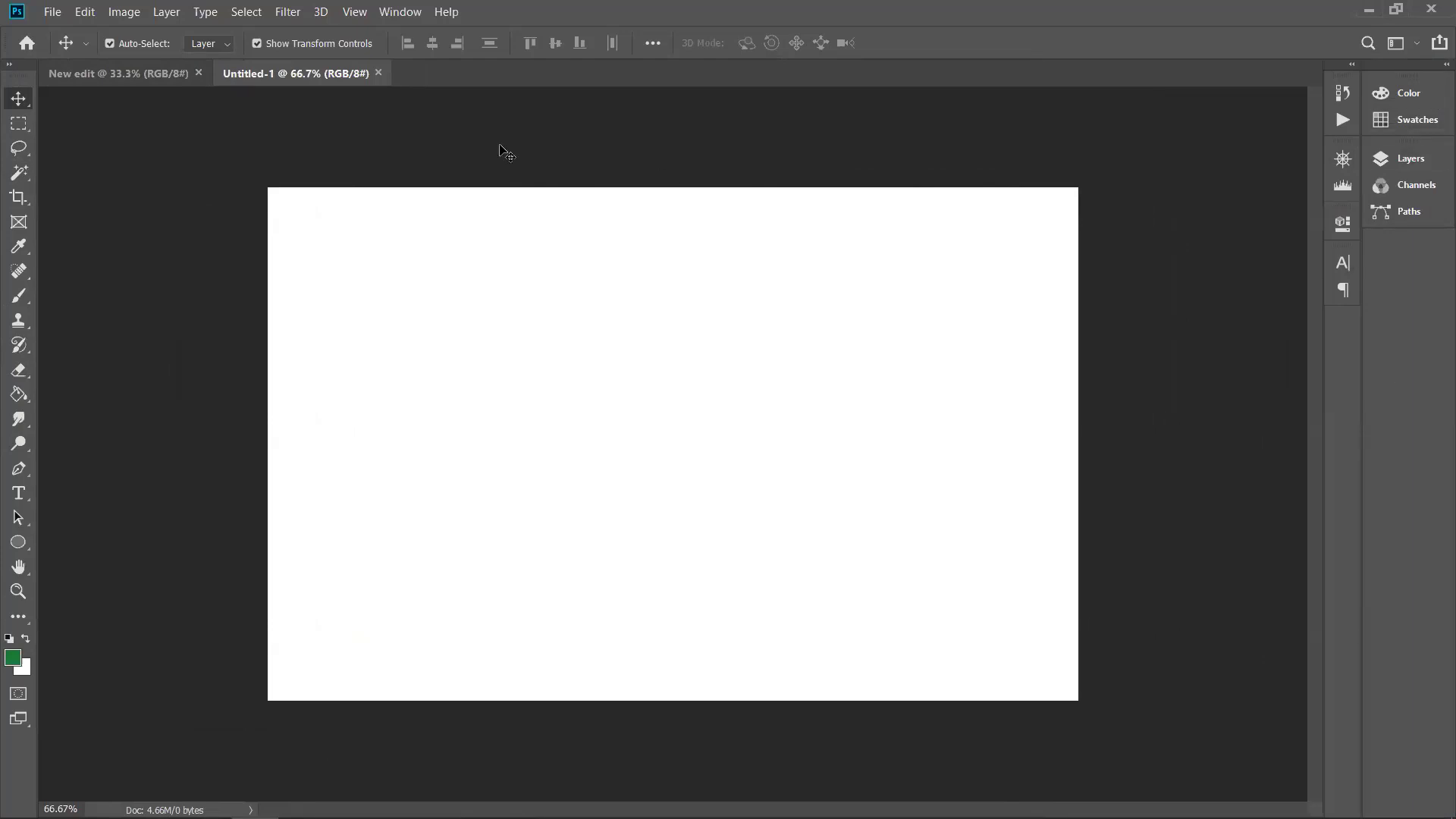
# Expand the Character panel to look over its text settings and collapse it again.
pyautogui.click(1339, 263)
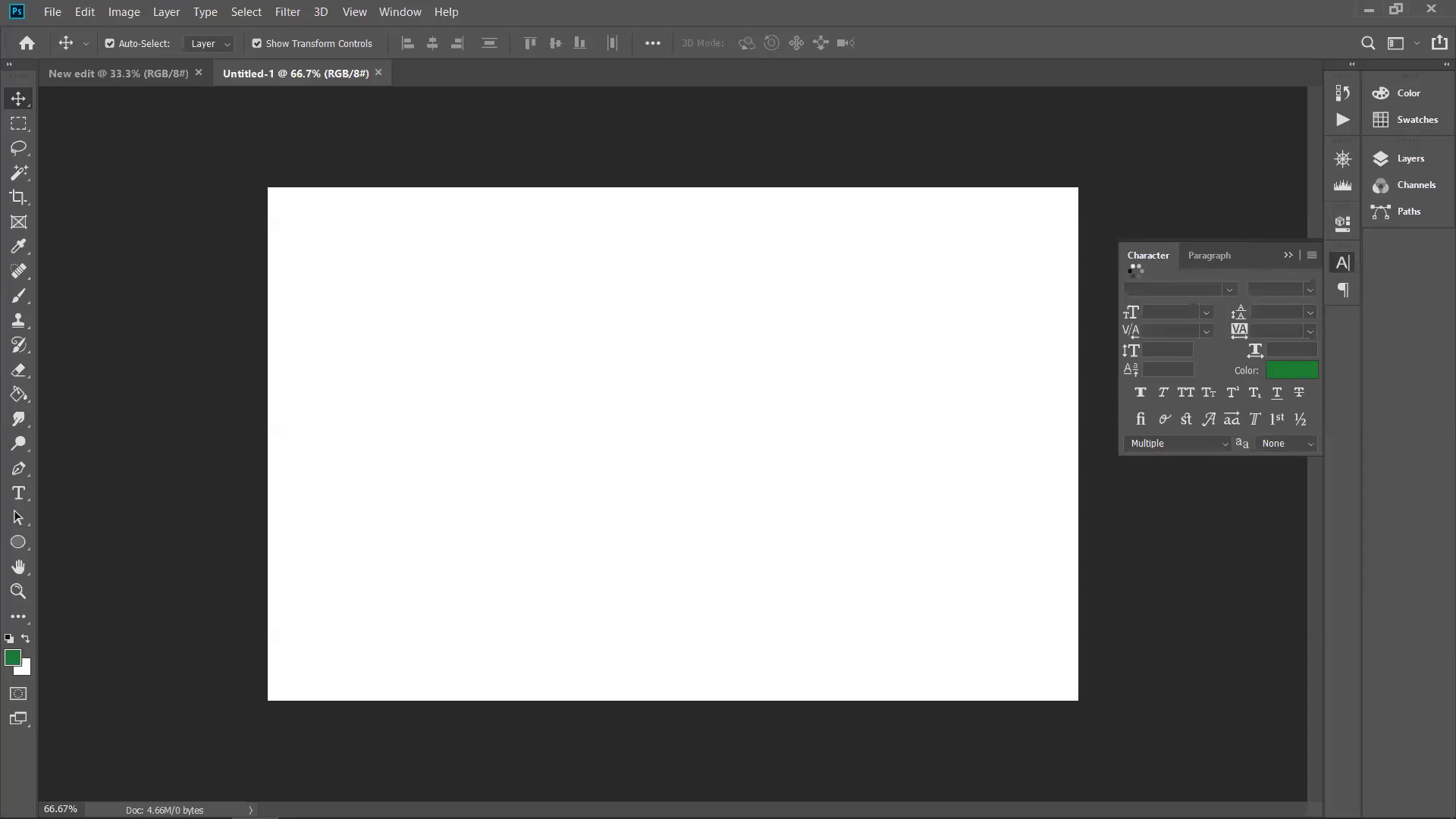
pyautogui.moveTo(1414, 249); pyautogui.dragTo(1136, 264)
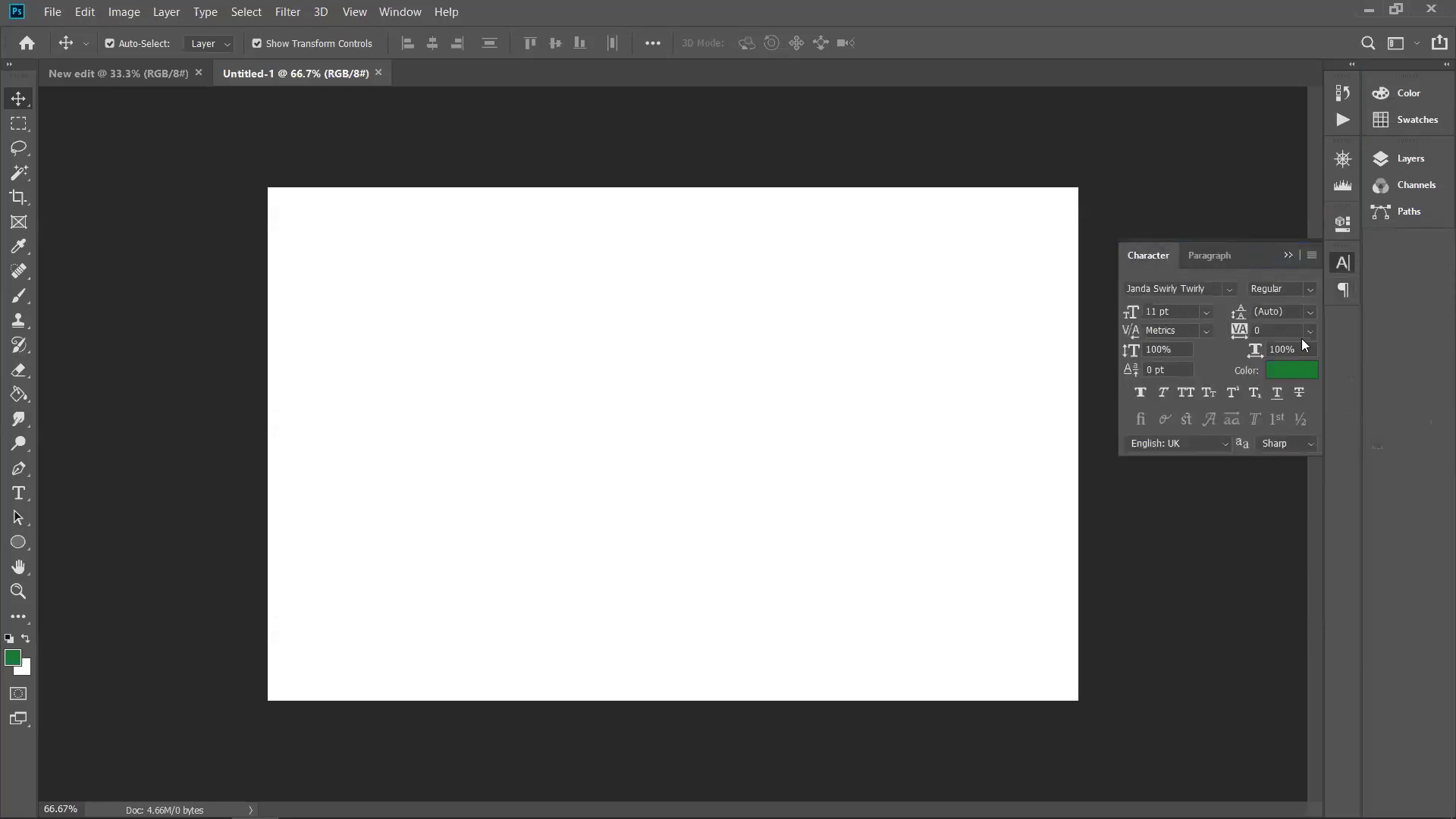
pyautogui.click(1289, 256)
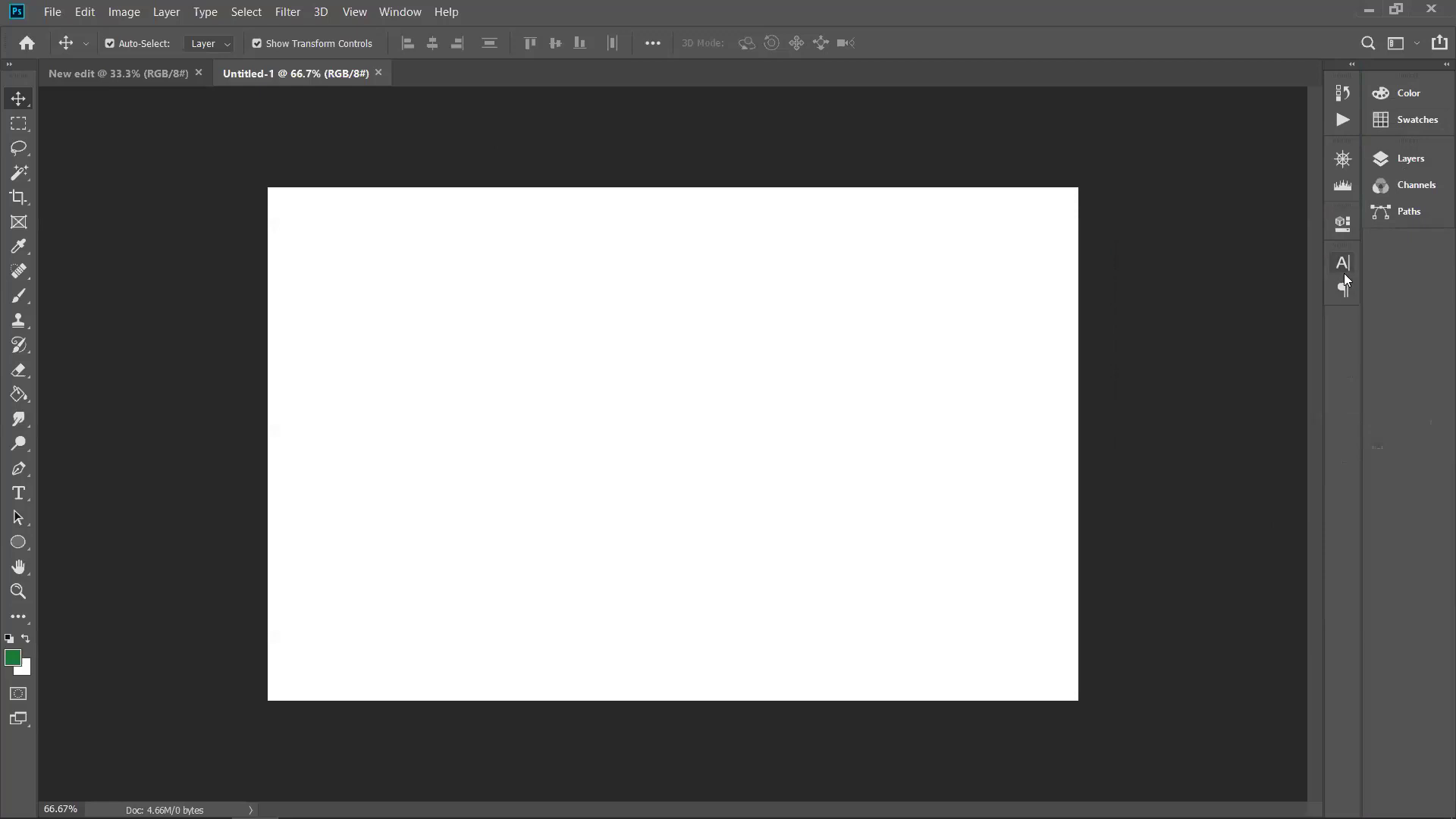
pyautogui.click(1343, 264)
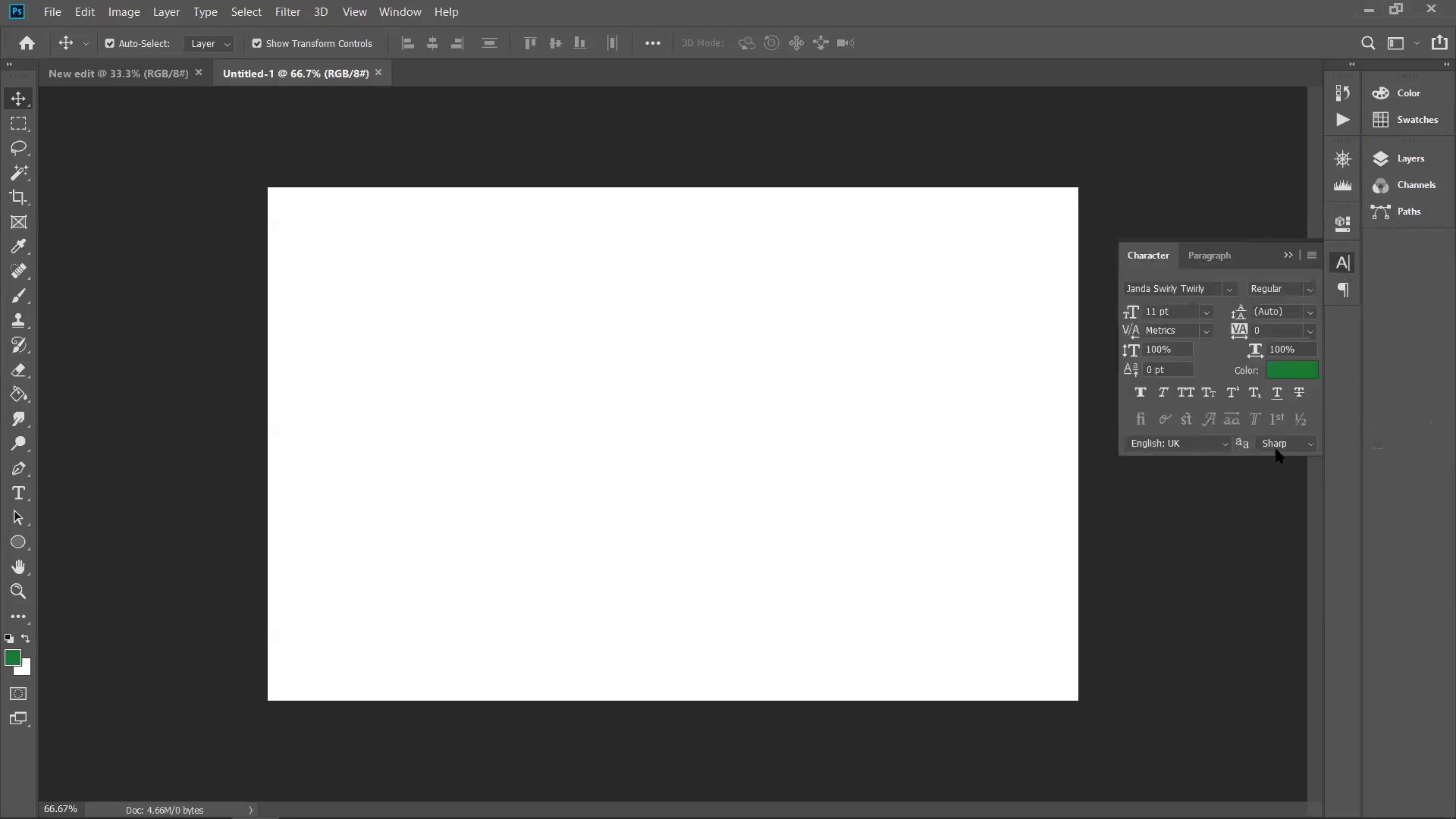
pyautogui.click(1343, 264)
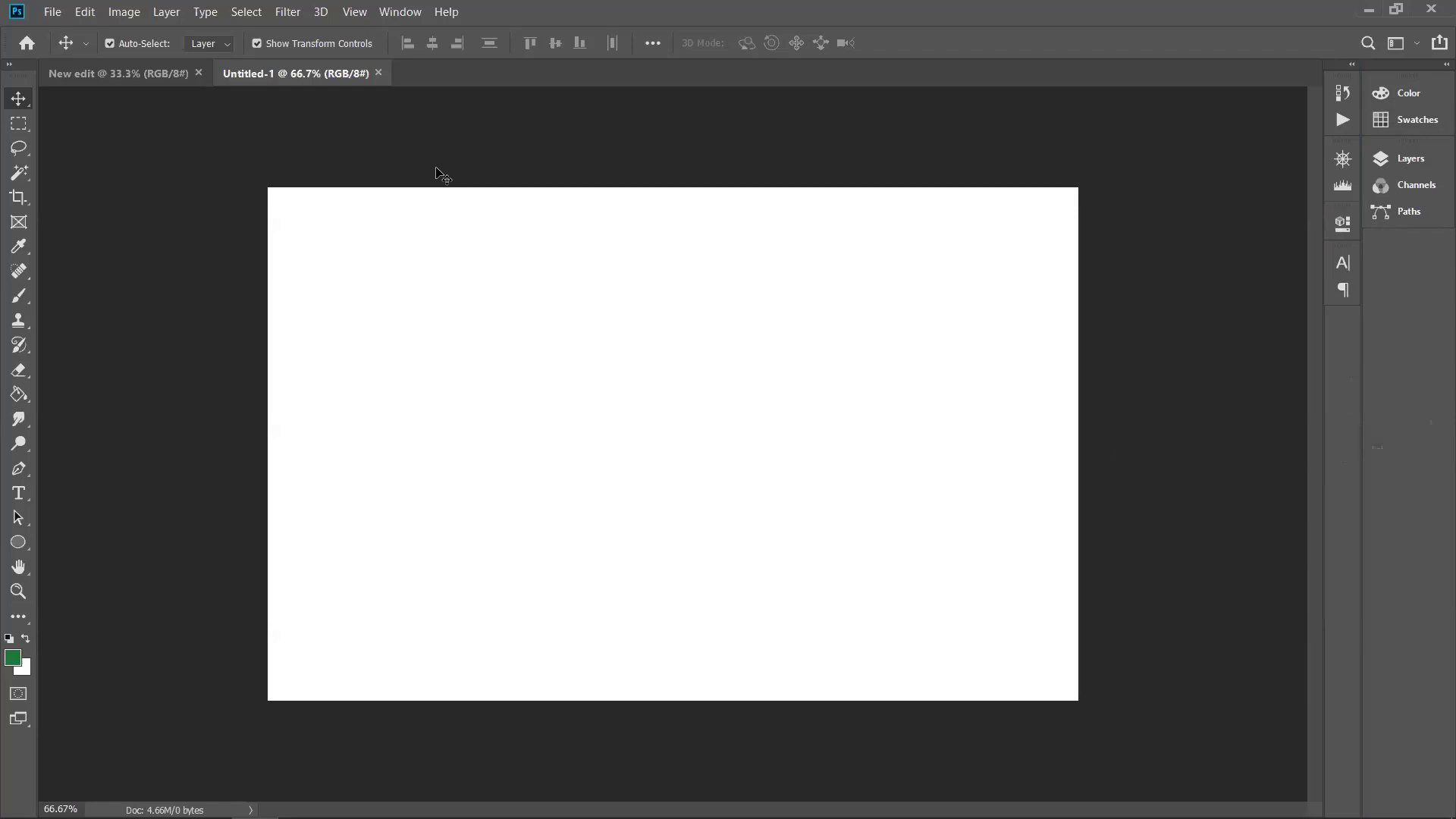
# Show the Color and Layers panels in turn, and expand the collapsed panel dock to full panels.
pyautogui.hotkey('alt', 'w')
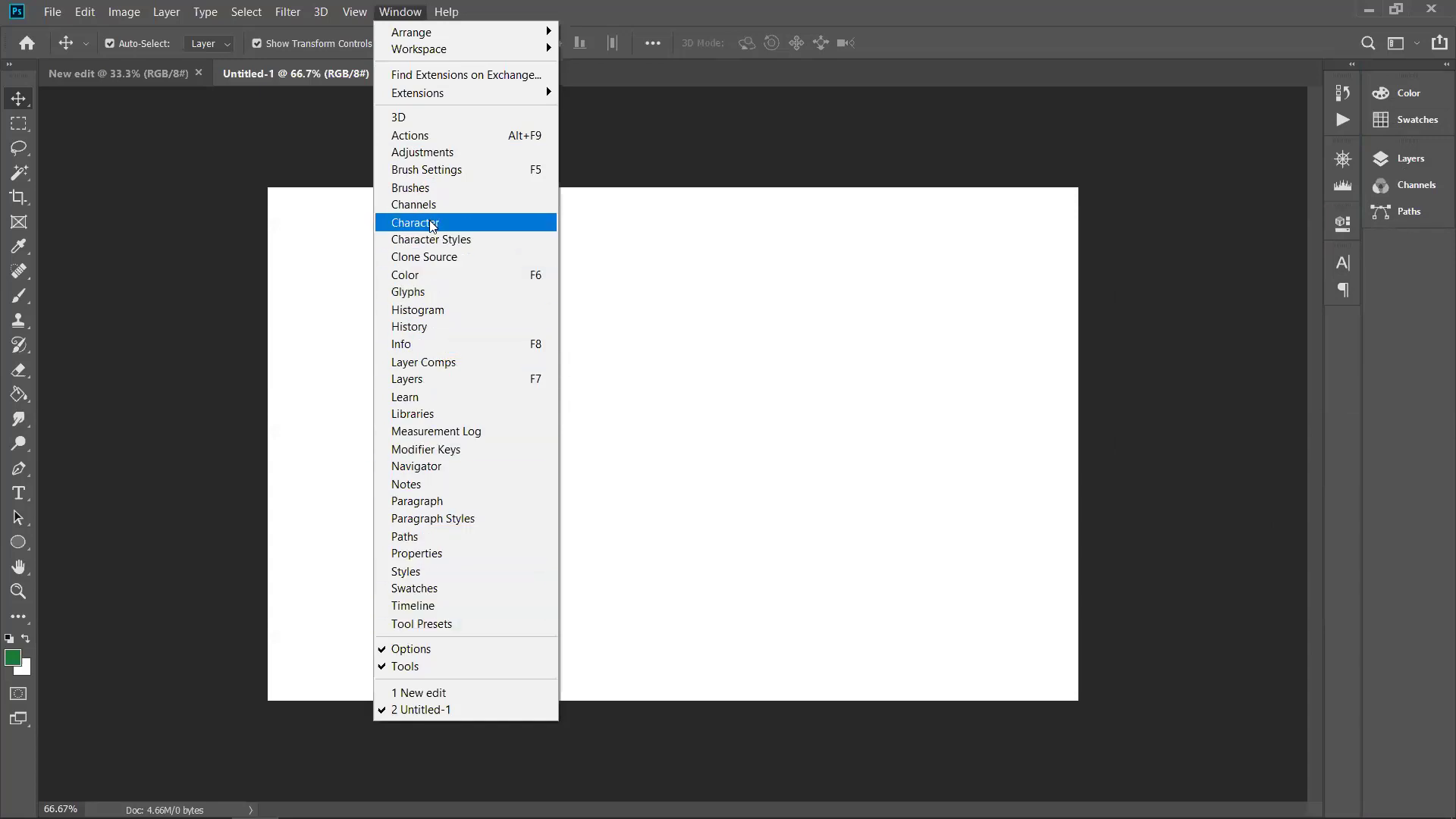
pyautogui.click(432, 274)
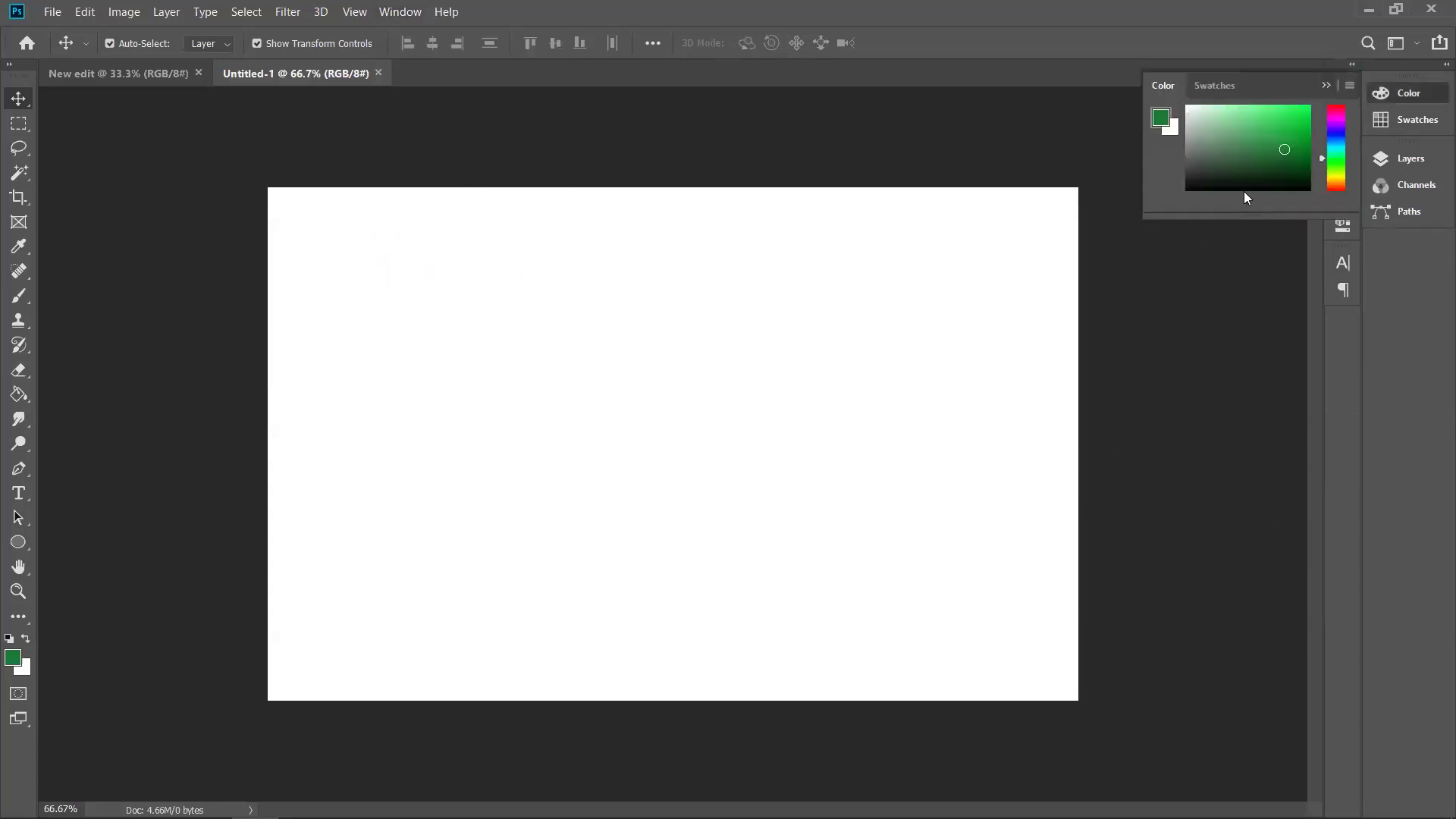
pyautogui.click(400, 11)
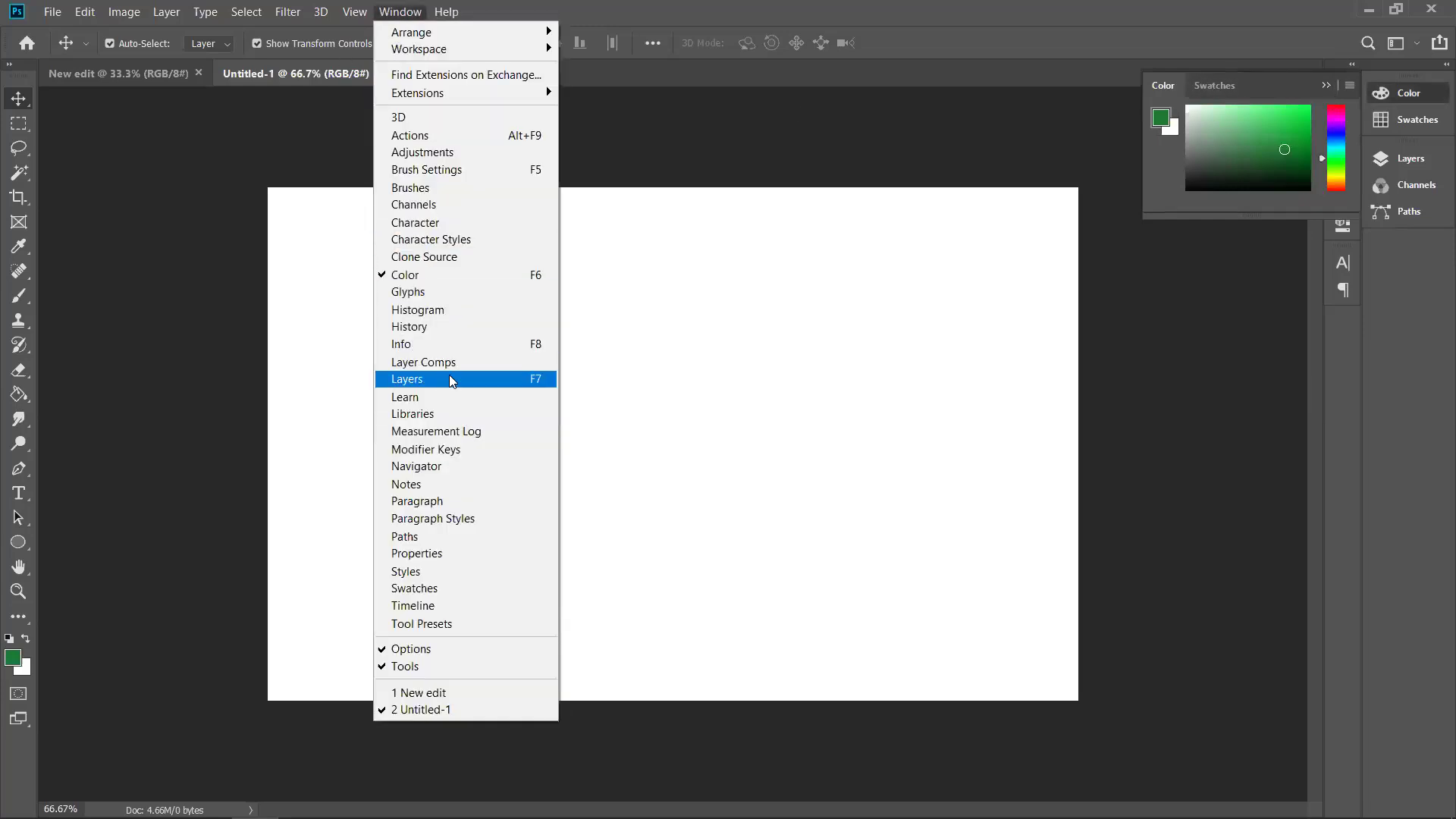
pyautogui.click(425, 378)
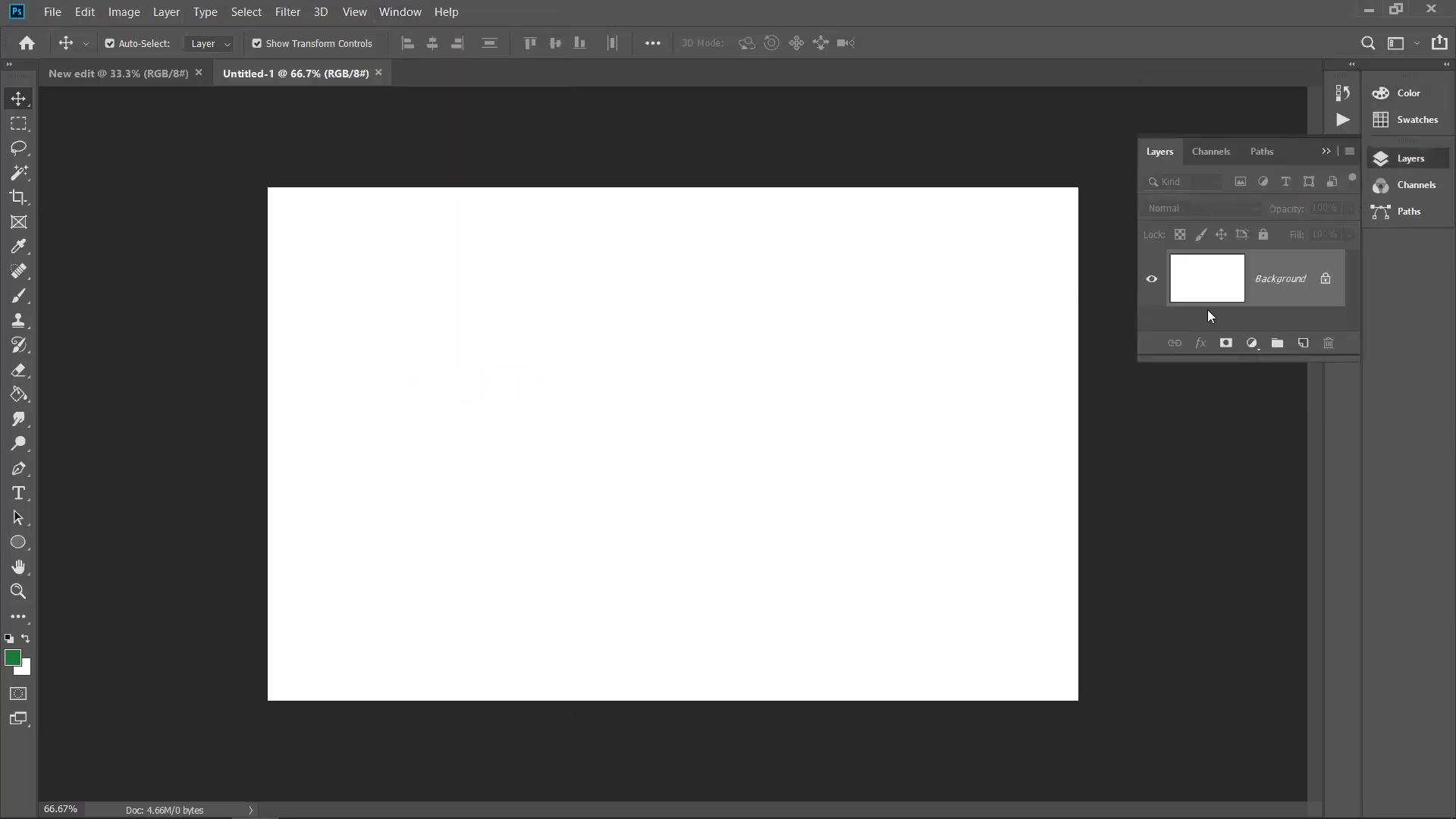
pyautogui.click(1324, 150)
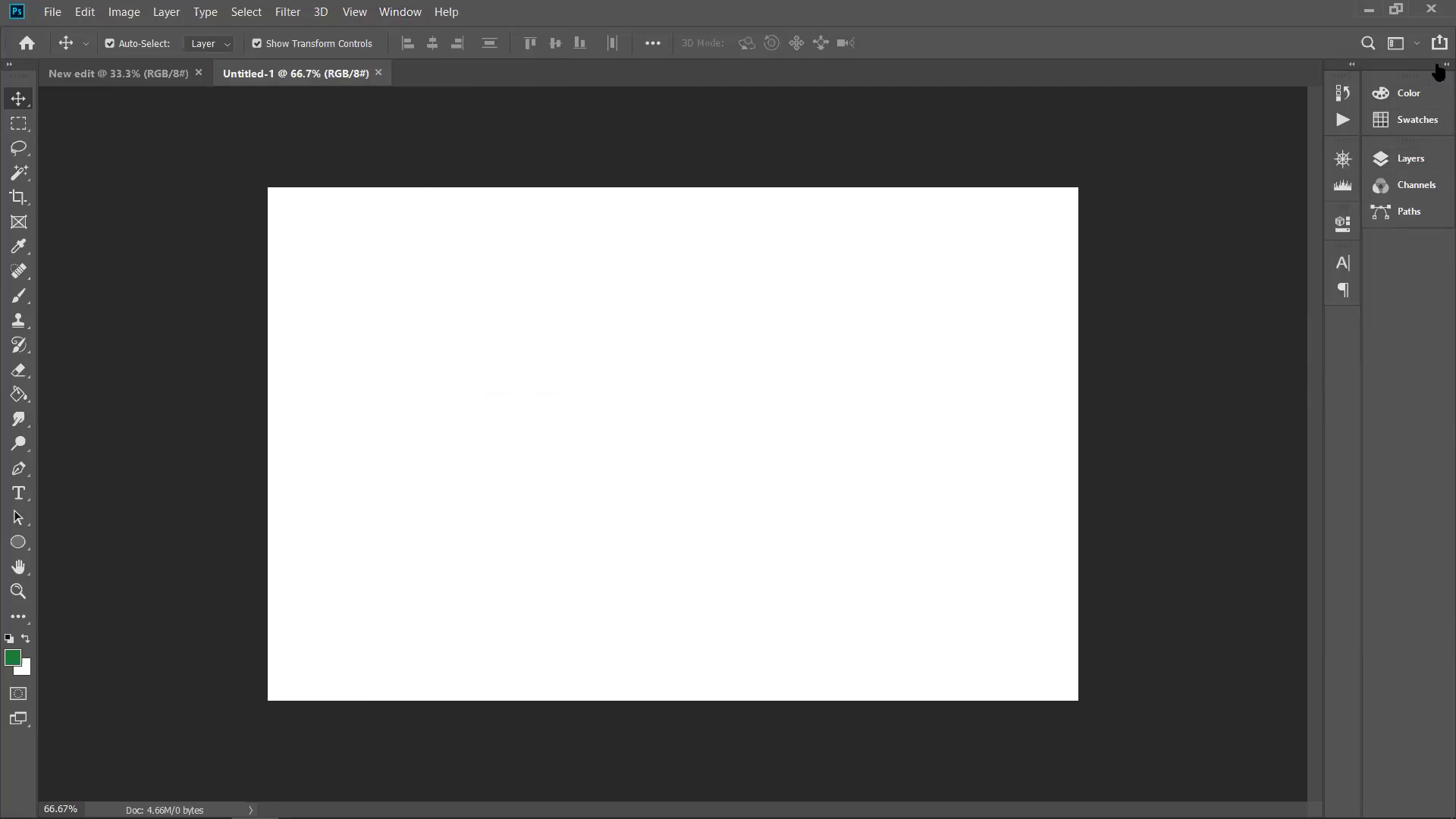
pyautogui.click(1439, 67)
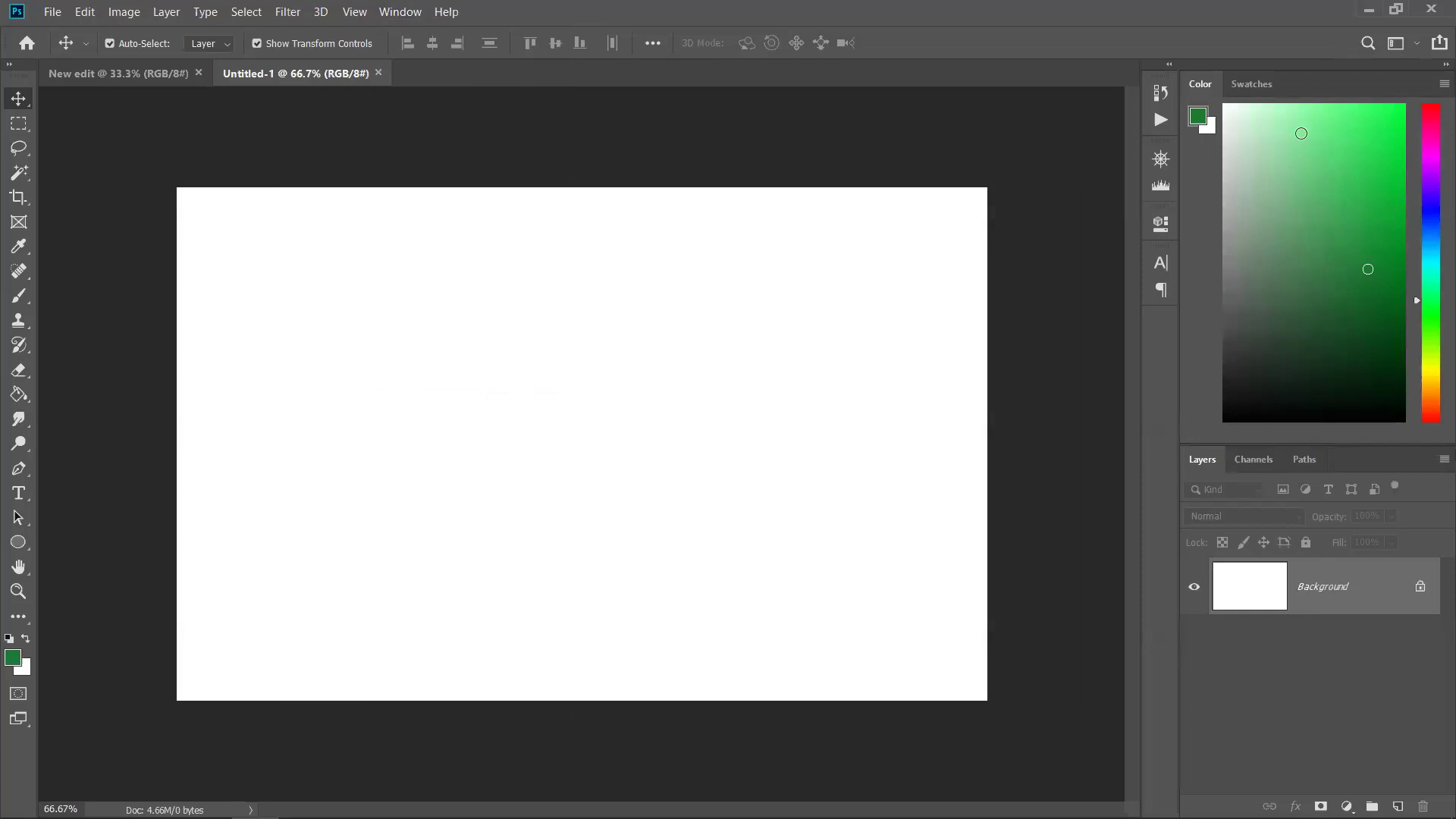
# Show the Swatches panel in place of Color, and view Channels and Paths before returning to Layers.
pyautogui.click(1248, 84)
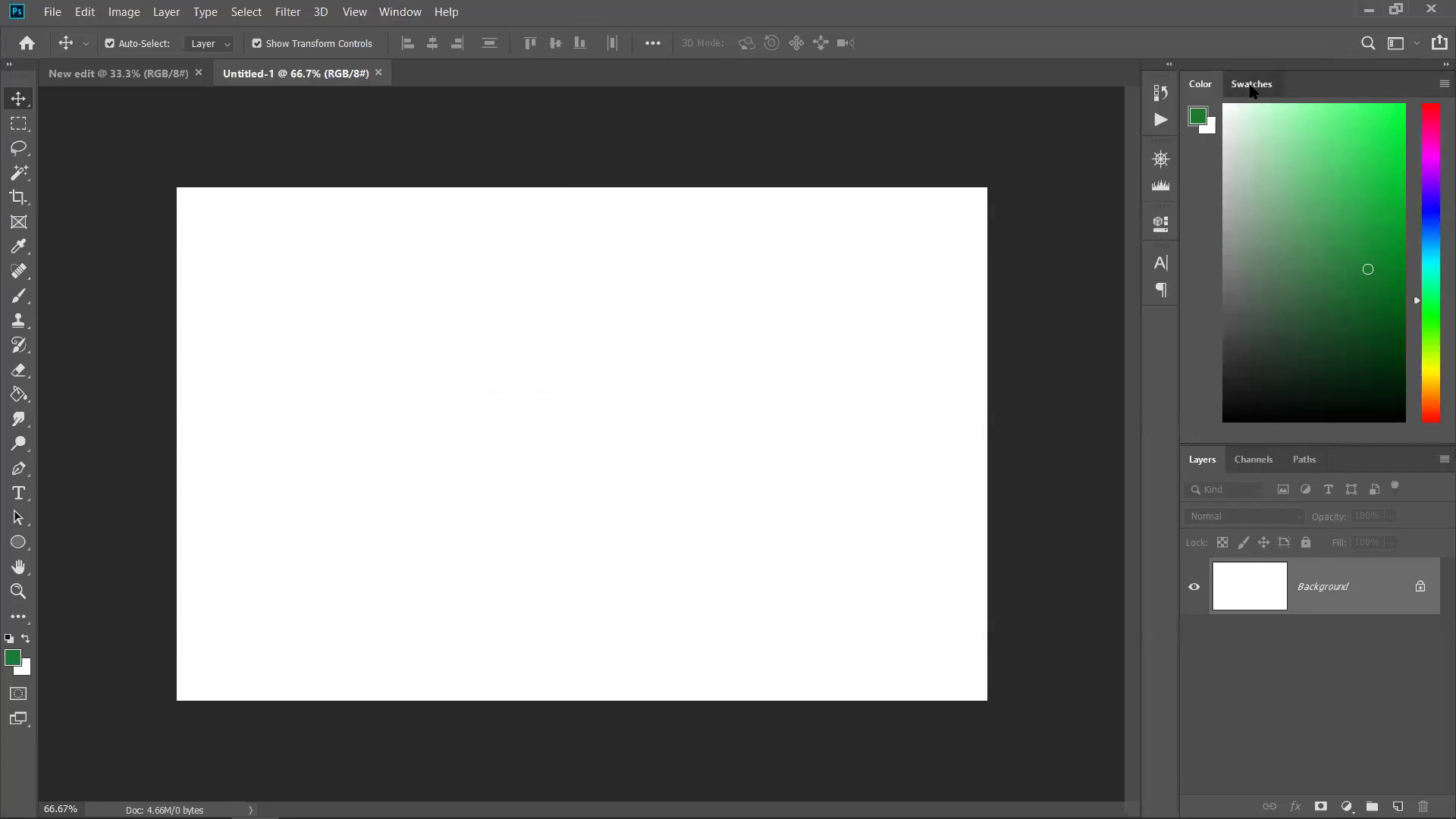
pyautogui.click(1247, 457)
pyautogui.click(1305, 459)
pyautogui.click(1205, 469)
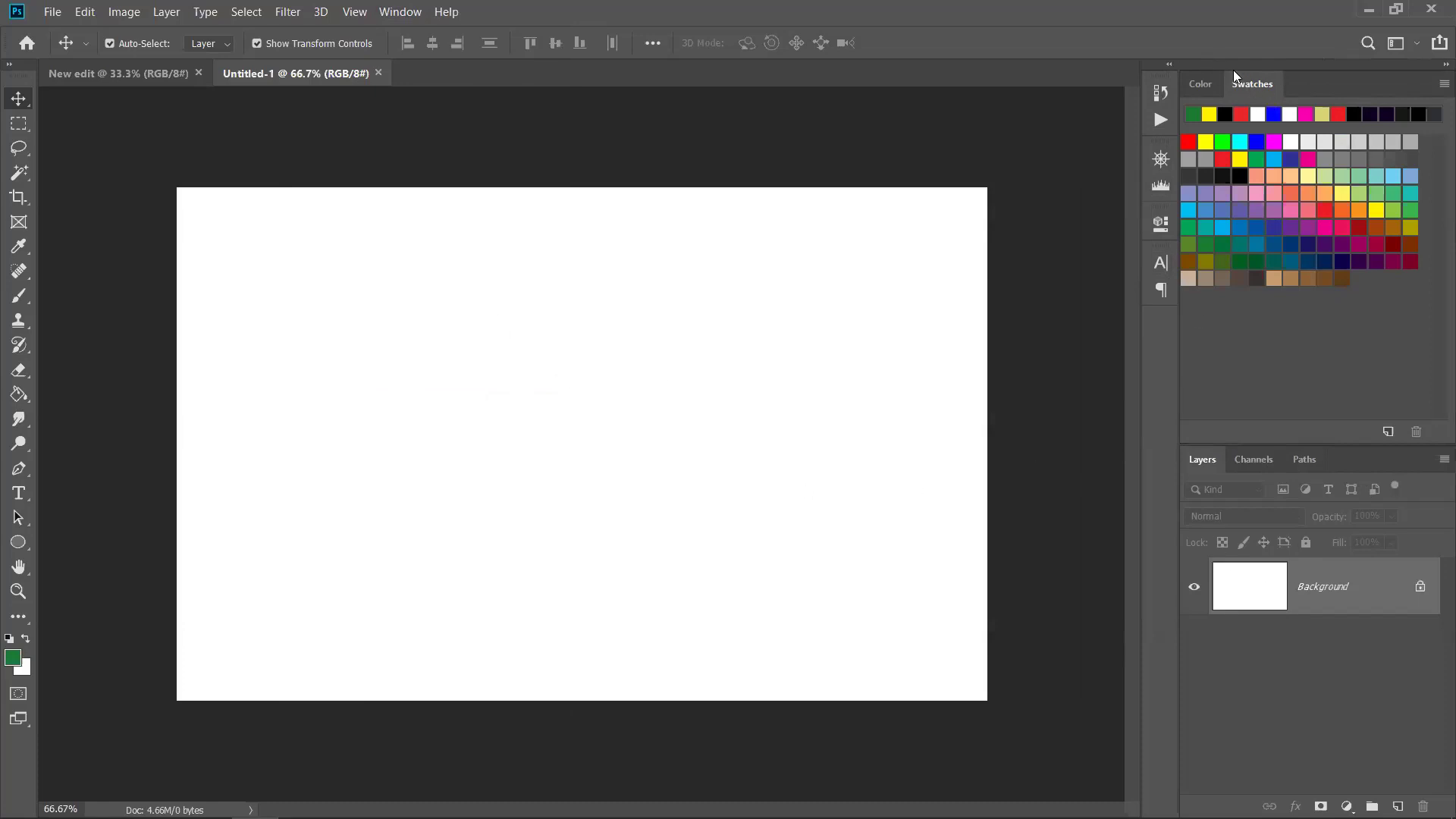
pyautogui.moveTo(1252, 83)
pyautogui.mouseDown()
pyautogui.moveTo(795, 212)
pyautogui.moveTo(1357, 144)
pyautogui.moveTo(1278, 88)
pyautogui.mouseUp()
pyautogui.click(82, 14)
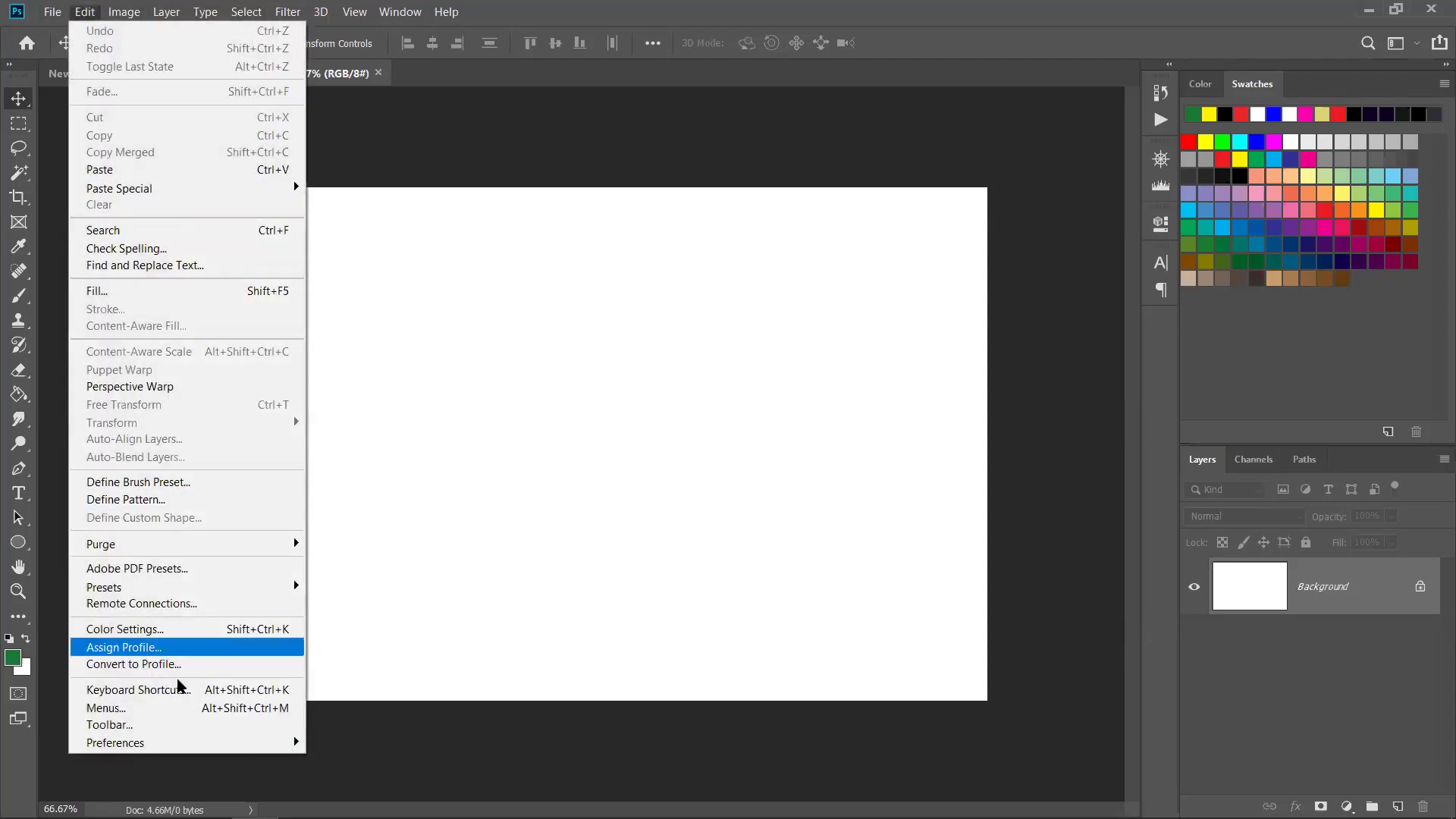
pyautogui.moveTo(126, 13)
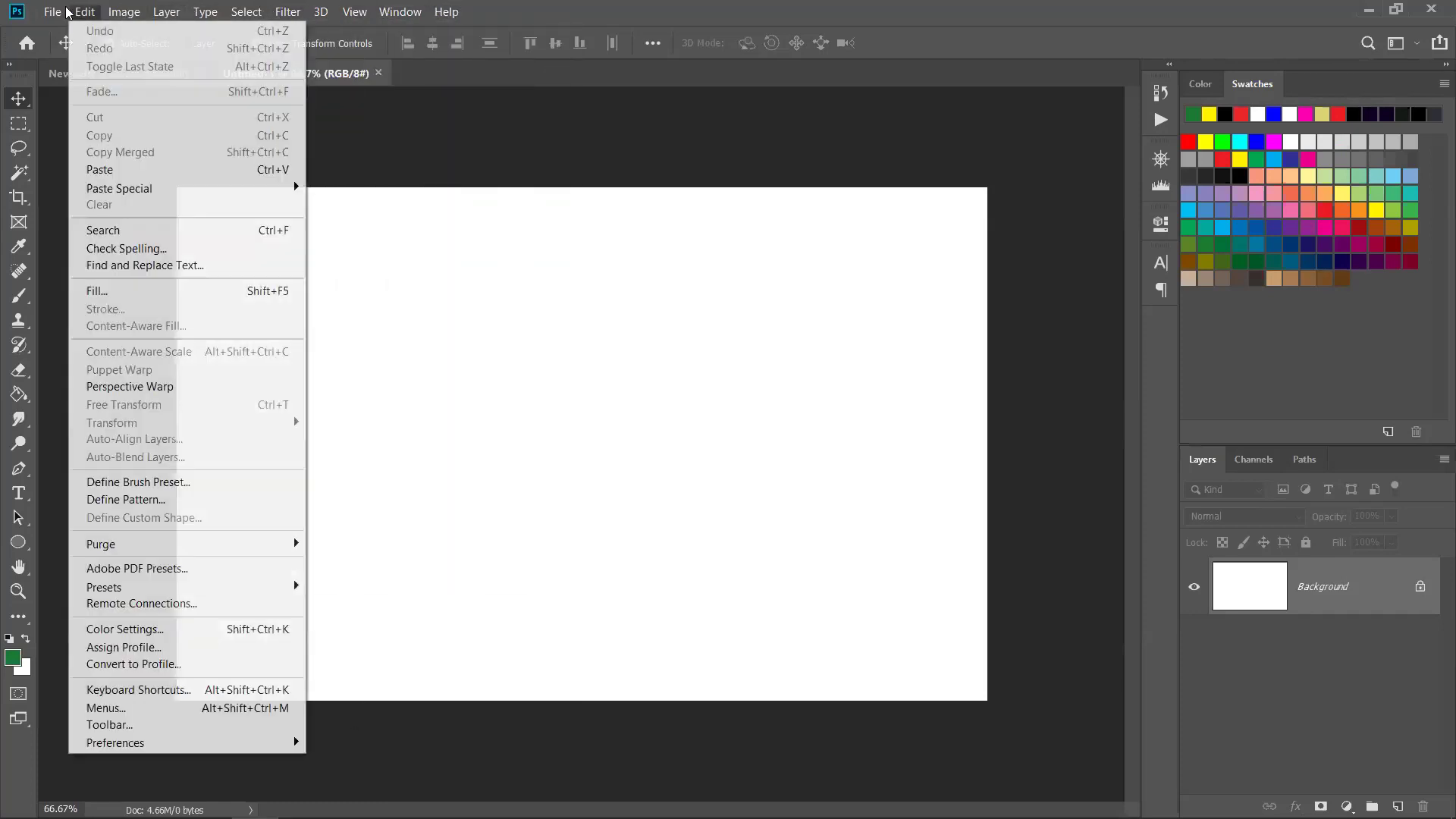
pyautogui.moveTo(57, 13)
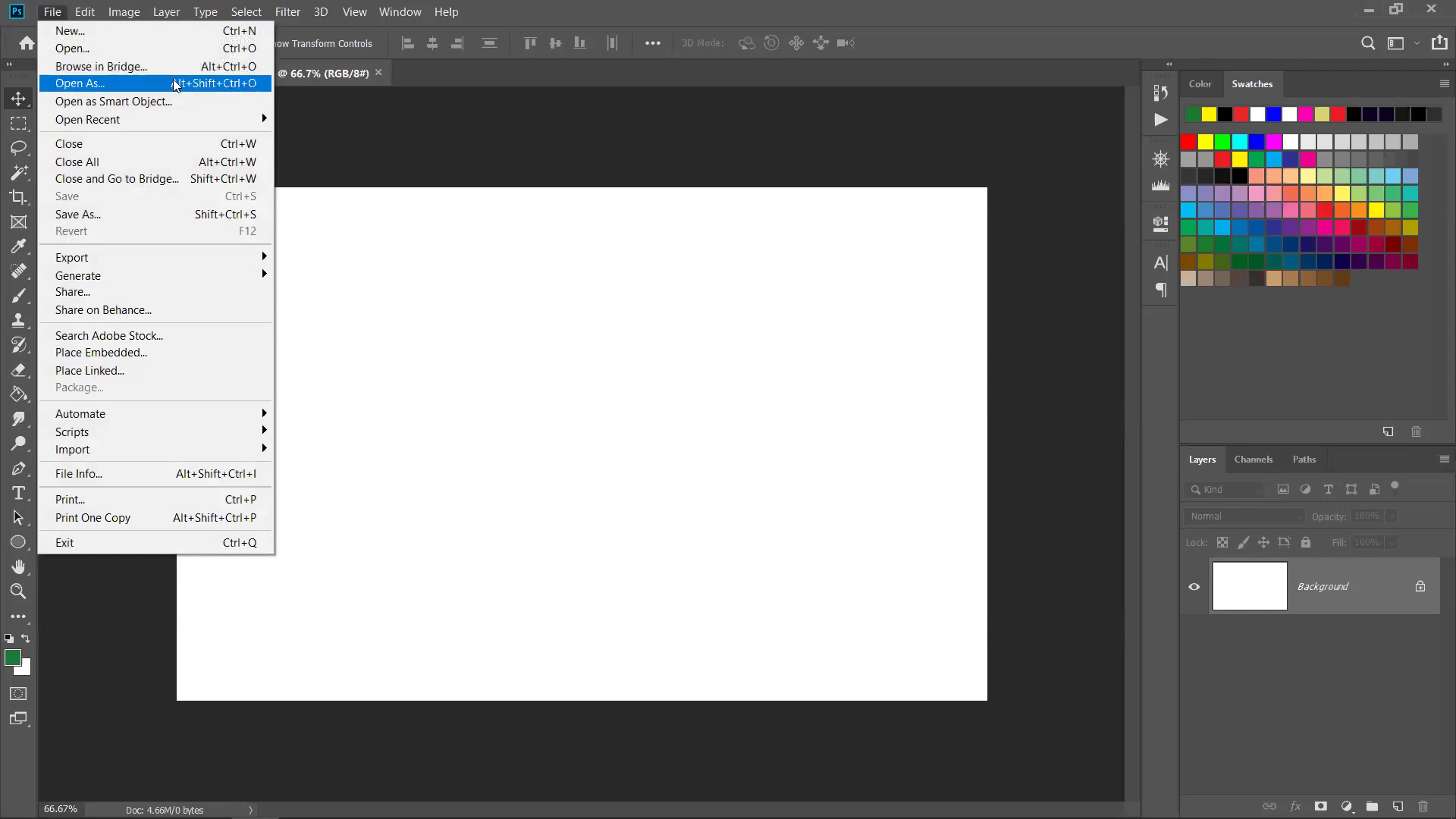
pyautogui.click(52, 11)
pyautogui.click(84, 11)
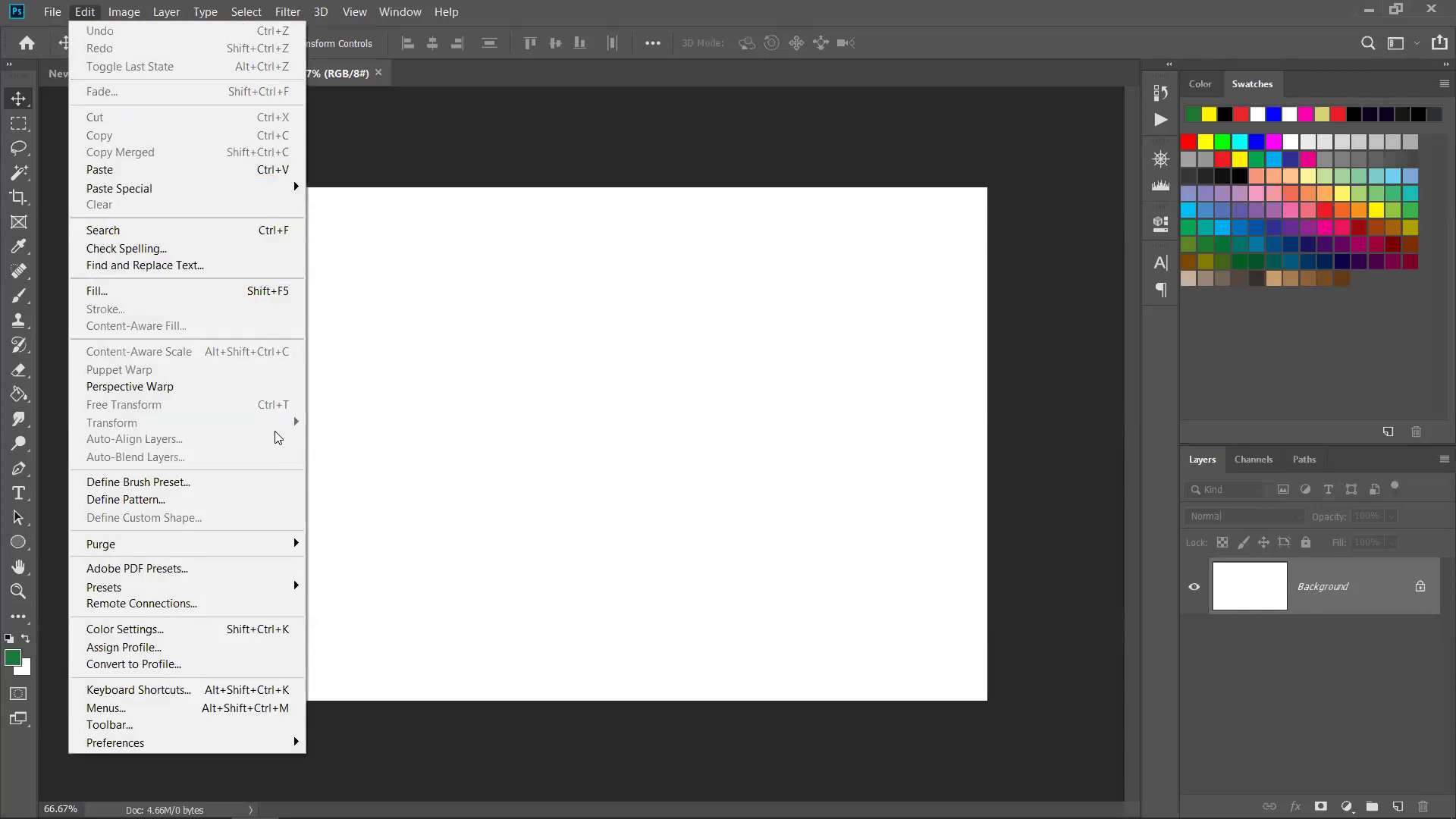
pyautogui.click(166, 11)
pyautogui.click(166, 11)
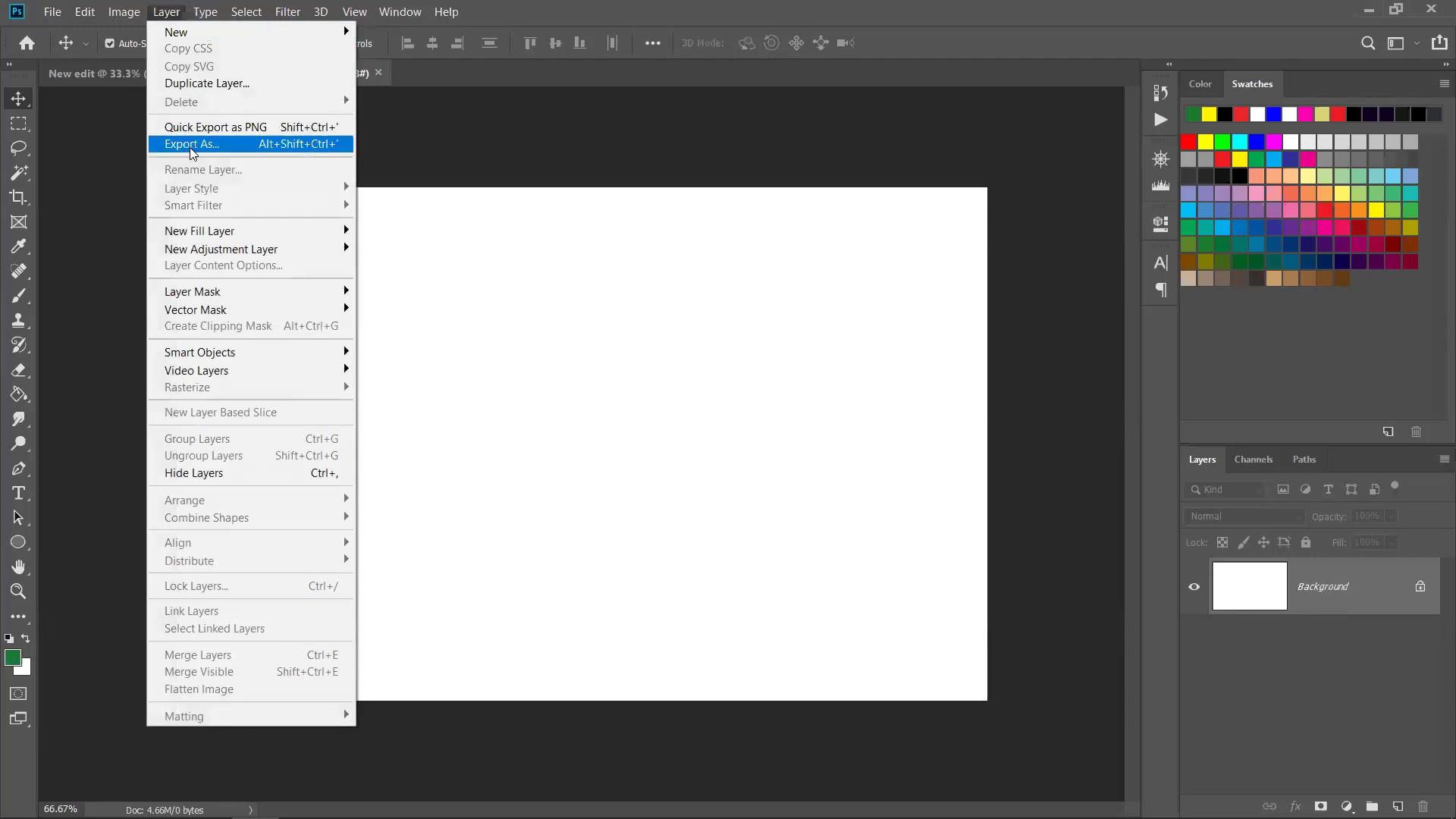
pyautogui.click(96, 134)
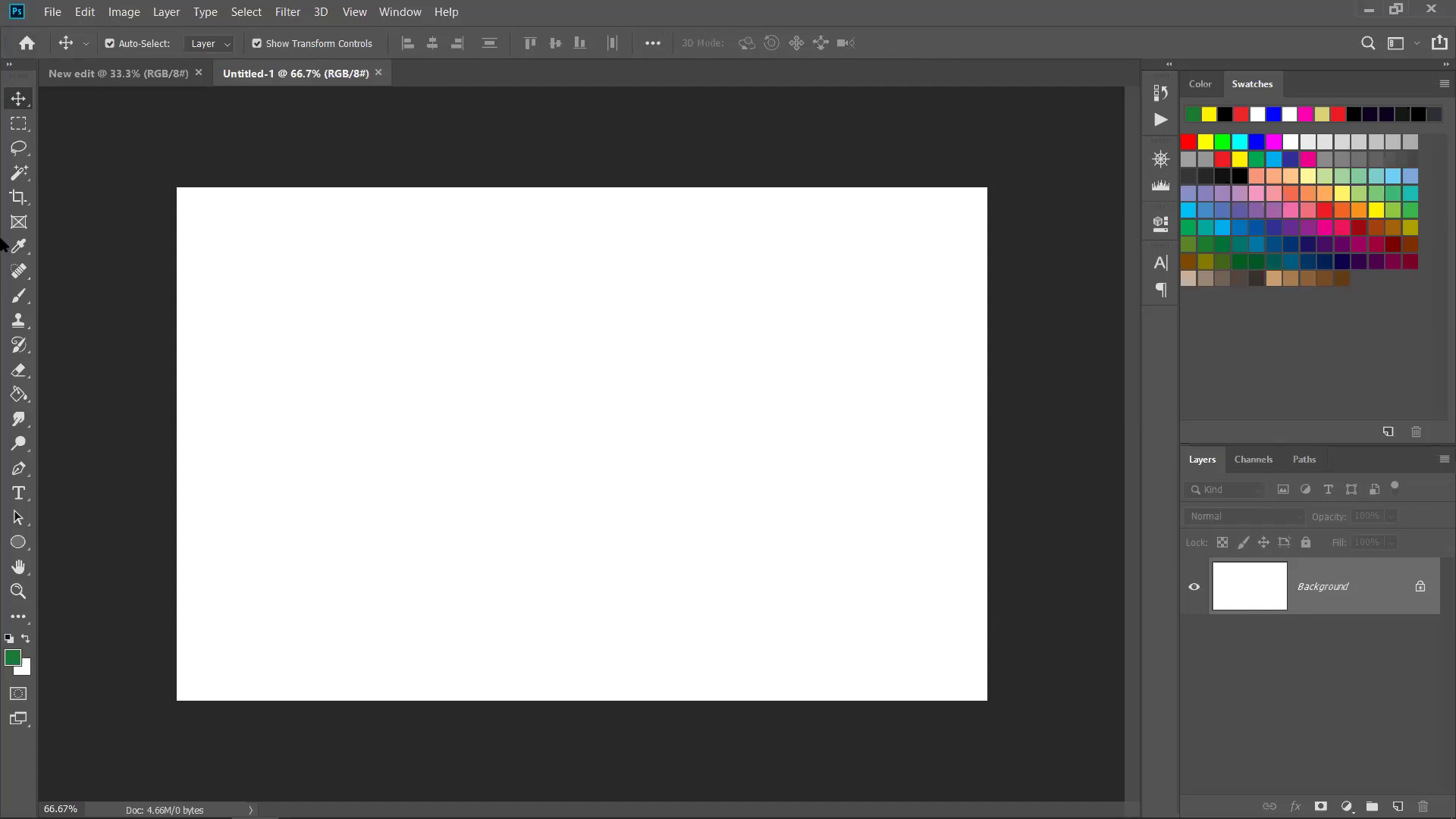
# Set the toolbar to two columns and compare the options of the Eyedropper, Marquee, Lasso and Brush tools, returning to the Move tool.
pyautogui.click(9, 67)
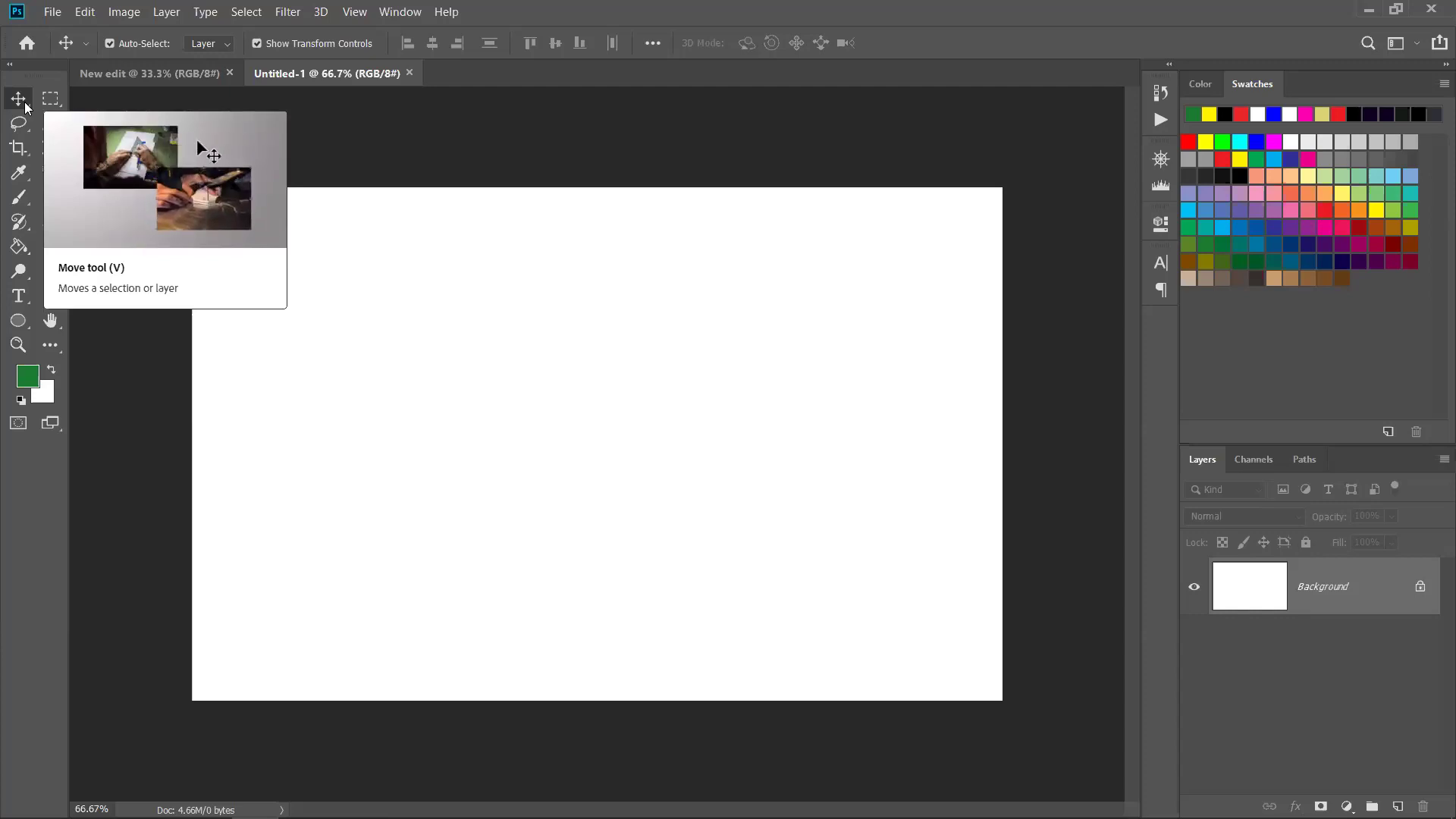
pyautogui.click(11, 172)
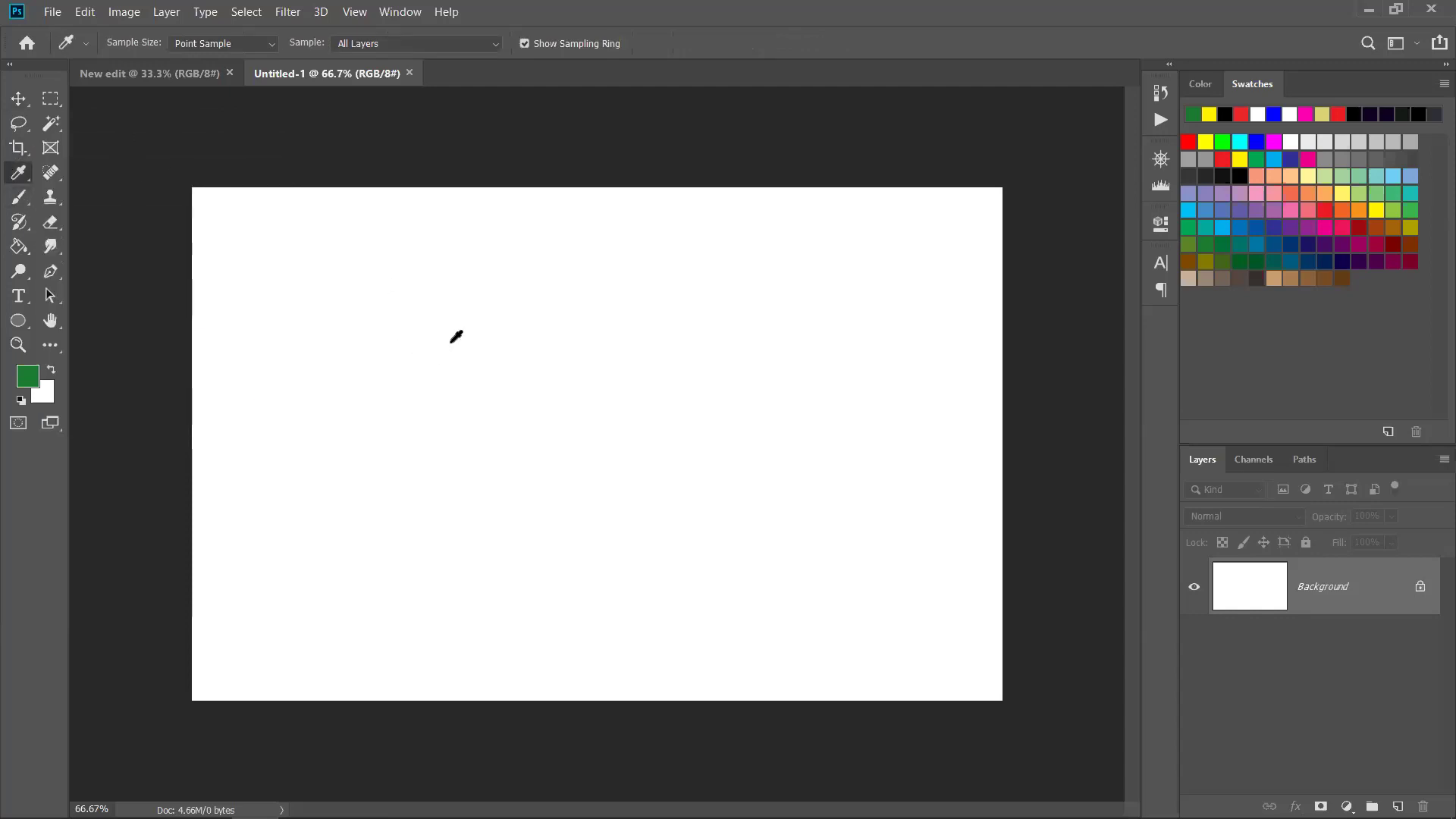
pyautogui.press('v')
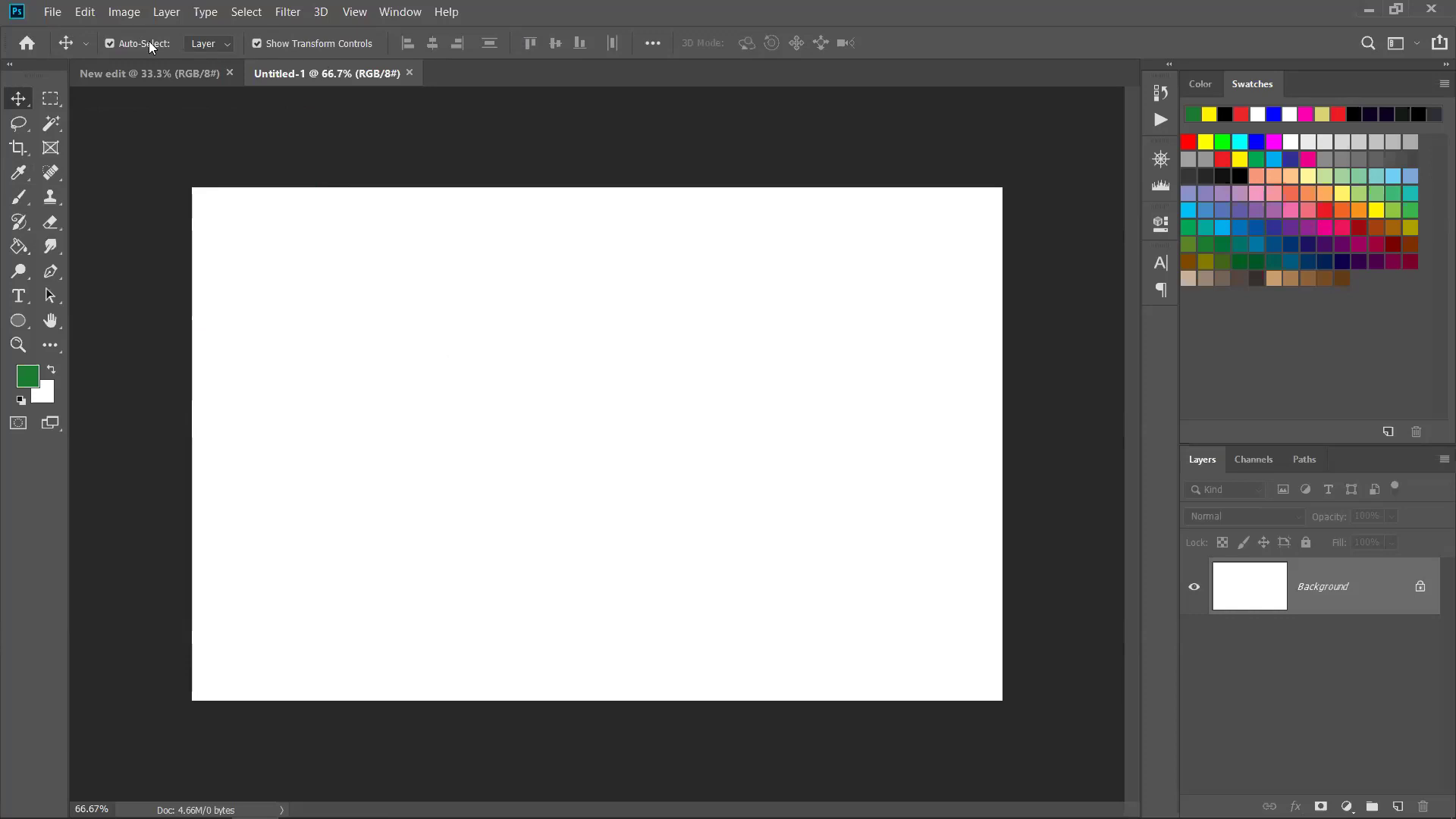
pyautogui.click(50, 98)
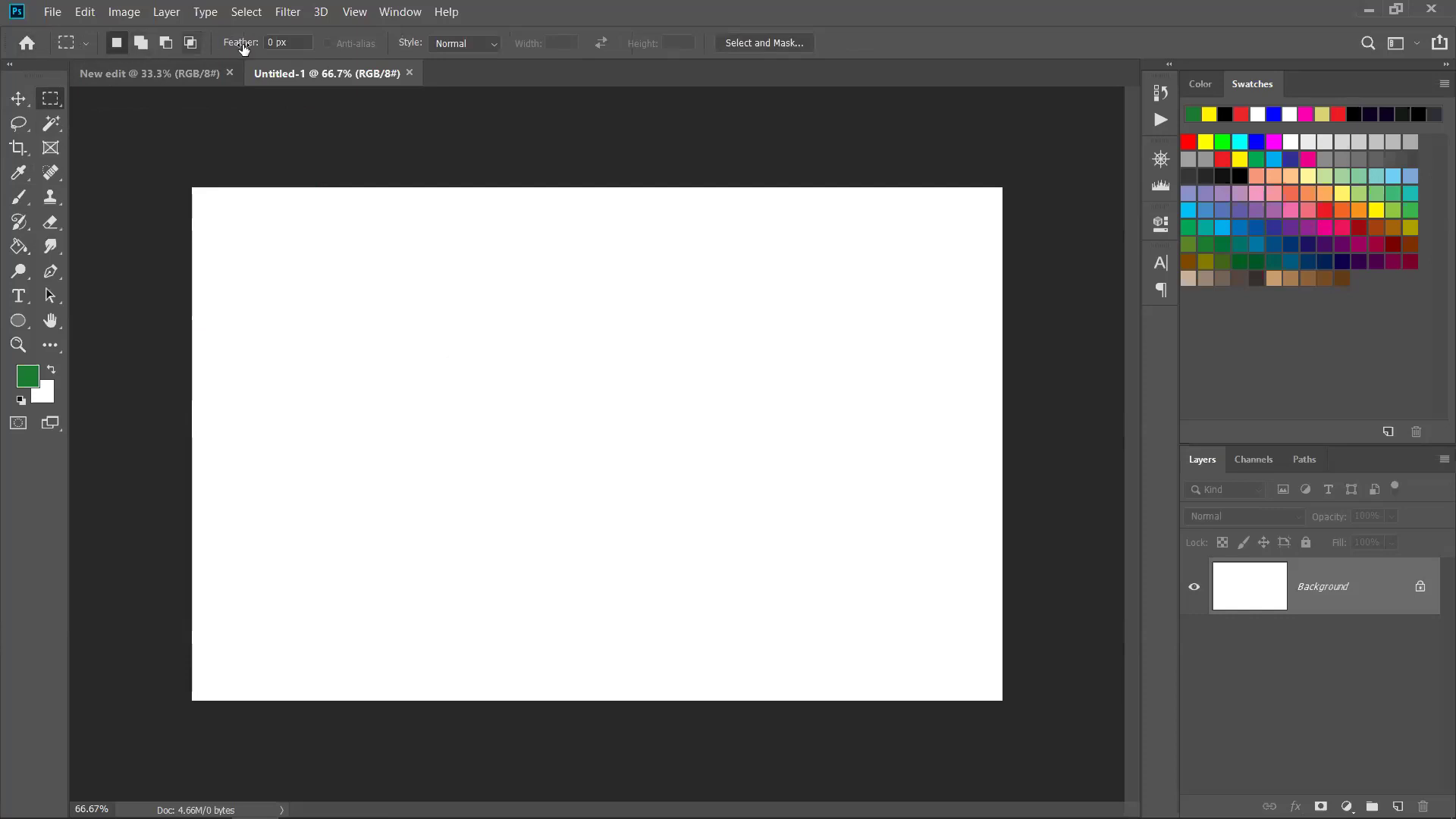
pyautogui.click(19, 123)
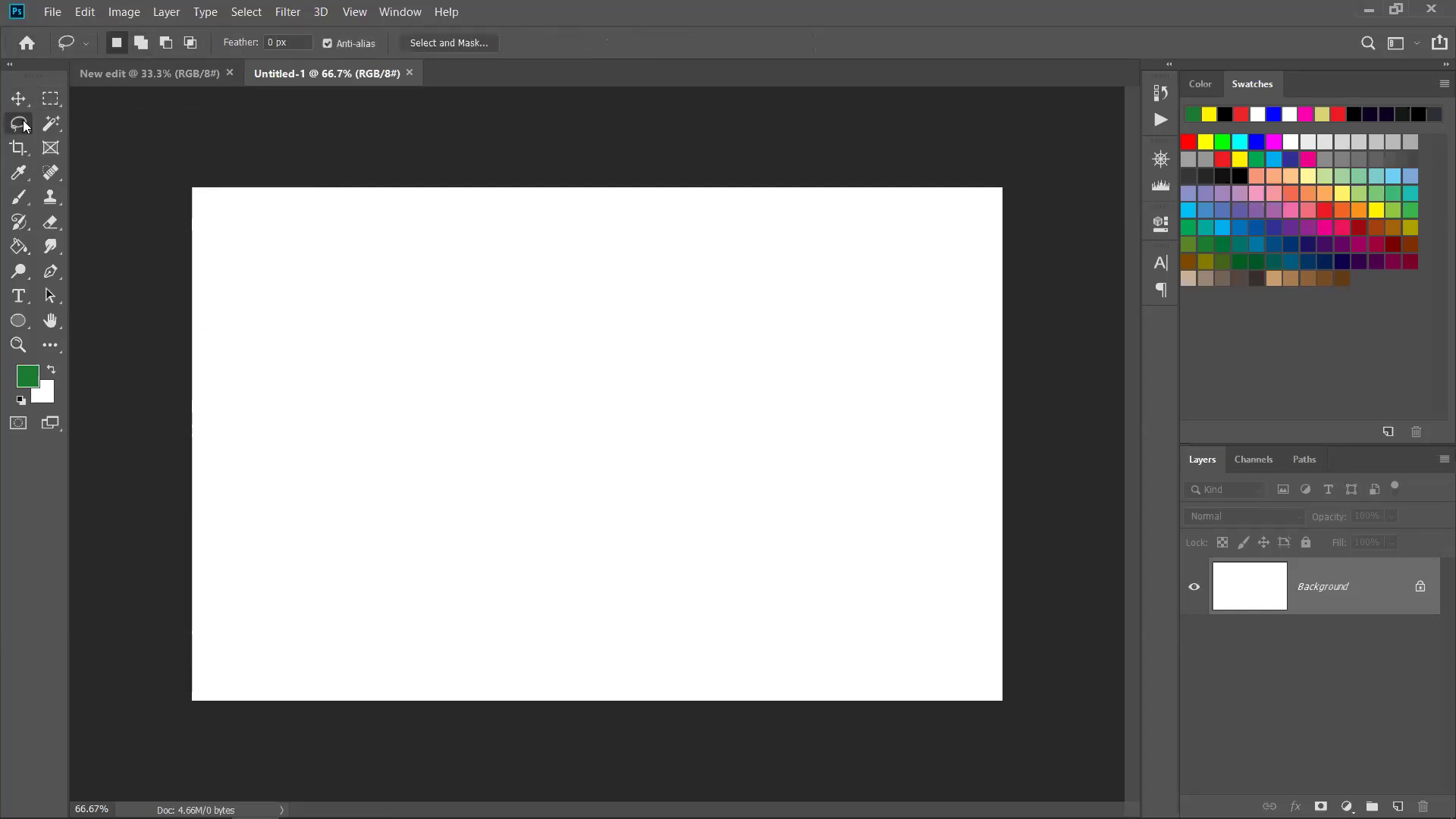
pyautogui.click(19, 197)
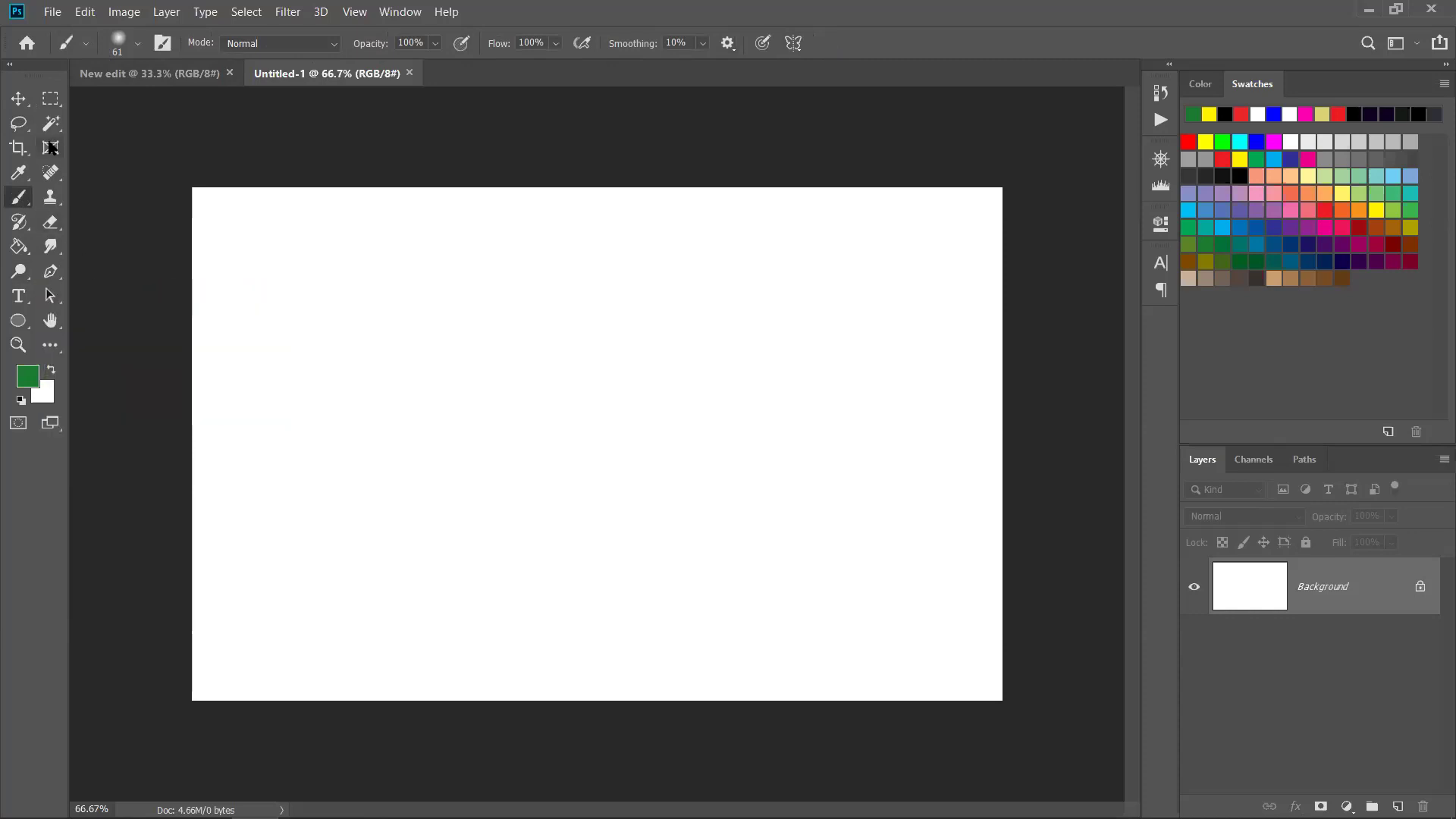
pyautogui.click(19, 97)
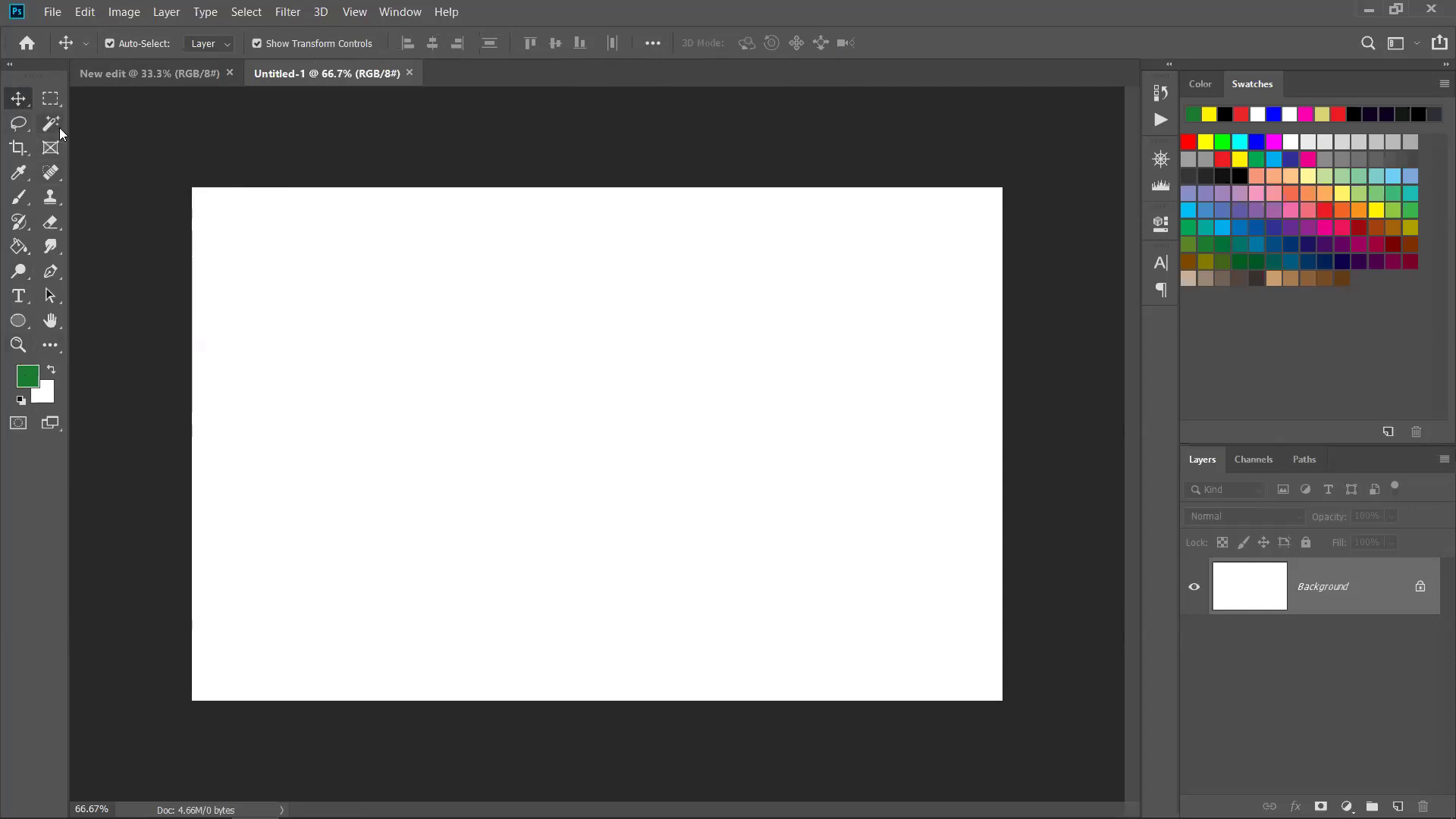
# Switch back and forth between the New edit and Untitled-1 documents.
pyautogui.click(162, 88)
pyautogui.click(324, 90)
pyautogui.click(195, 89)
pyautogui.click(317, 82)
pyautogui.click(182, 82)
pyautogui.click(302, 79)
# Detach the document windows from the tab row and dock them again, with New edit placed after Untitled-1.
pyautogui.moveTo(185, 76); pyautogui.dragTo(460, 141)
pyautogui.click(304, 275)
pyautogui.moveTo(194, 73); pyautogui.dragTo(302, 374)
pyautogui.moveTo(144, 168); pyautogui.dragTo(110, 71)
pyautogui.moveTo(455, 134); pyautogui.dragTo(326, 143)
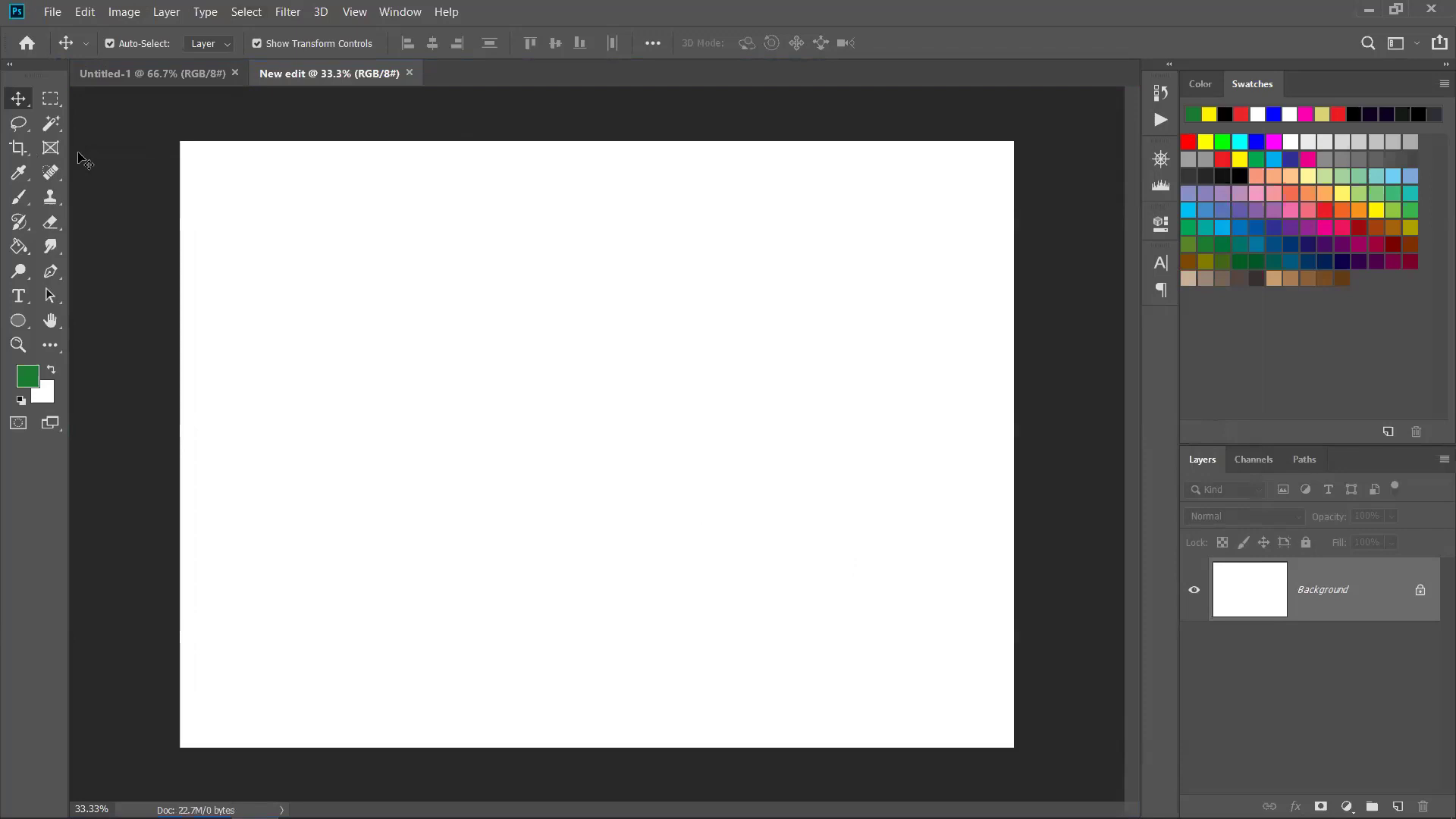
# Switch to Class 01.pdf in Edge to check the Today's Topics list, and return to Photoshop.
pyautogui.moveTo(536, 815)
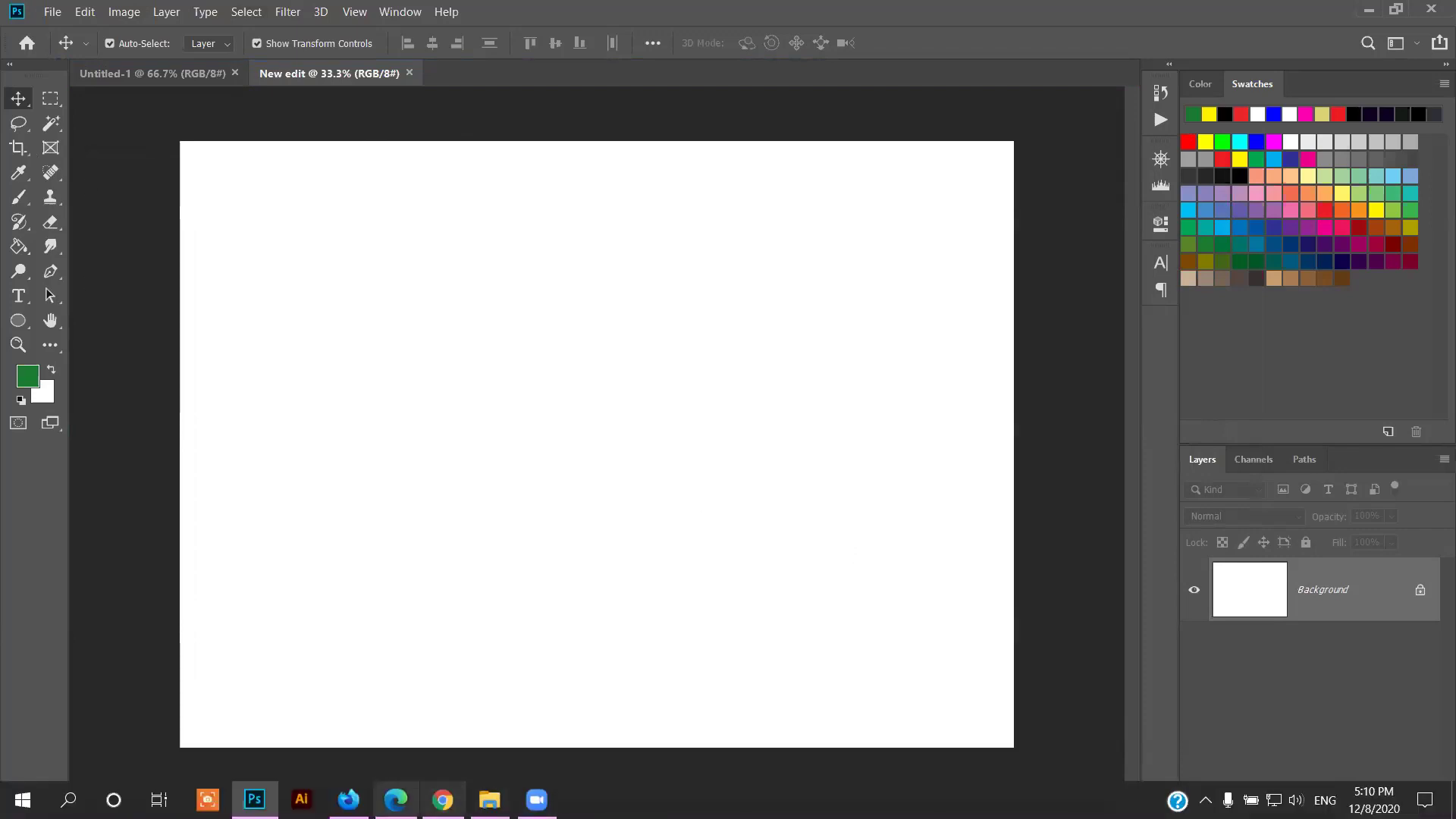
pyautogui.click(396, 799)
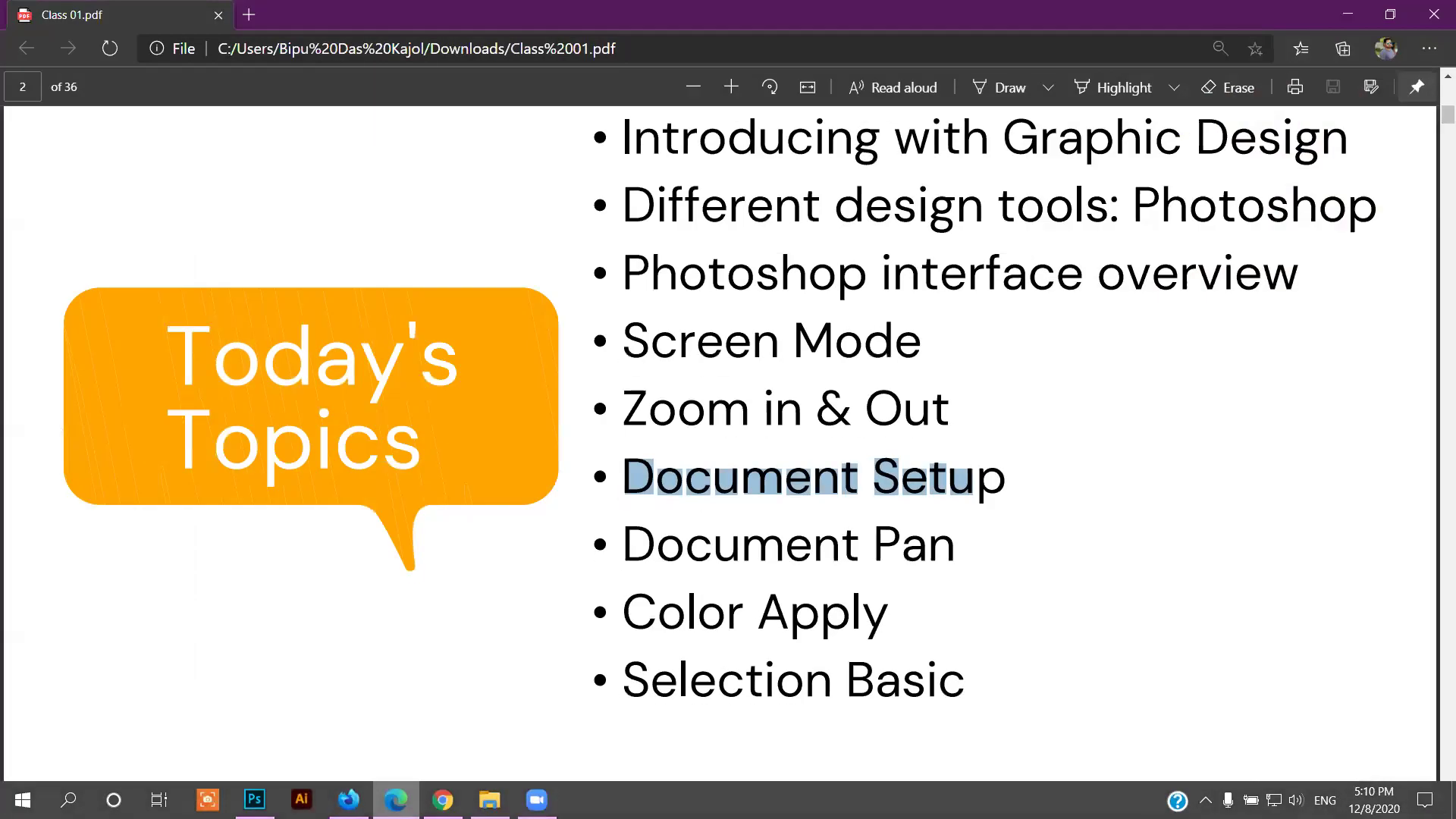
pyautogui.hotkey('alt', 'Tab')
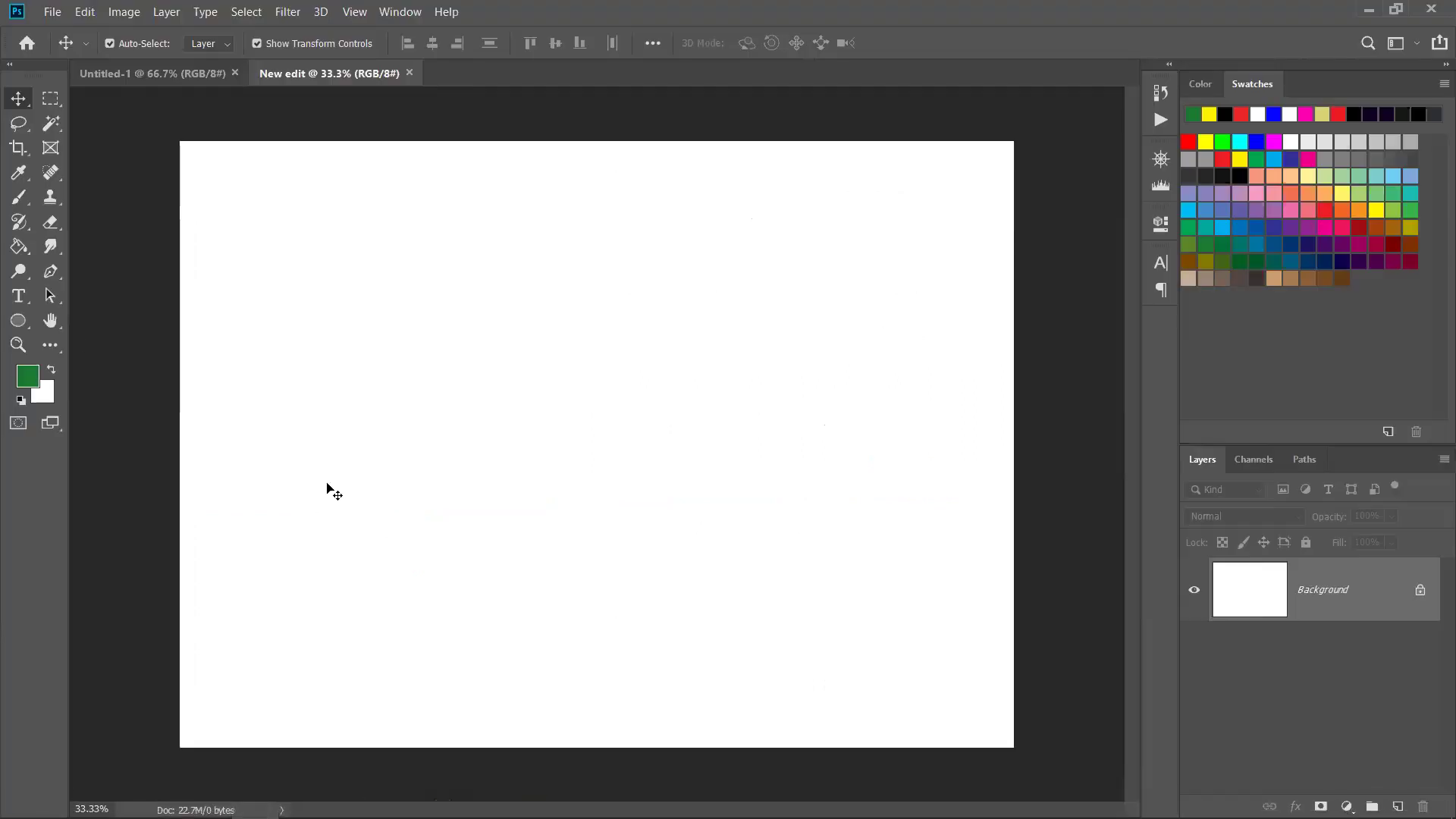
# Open the image cvetovaya-palitra-4031.png from the Color pallets folder.
pyautogui.click(51, 11)
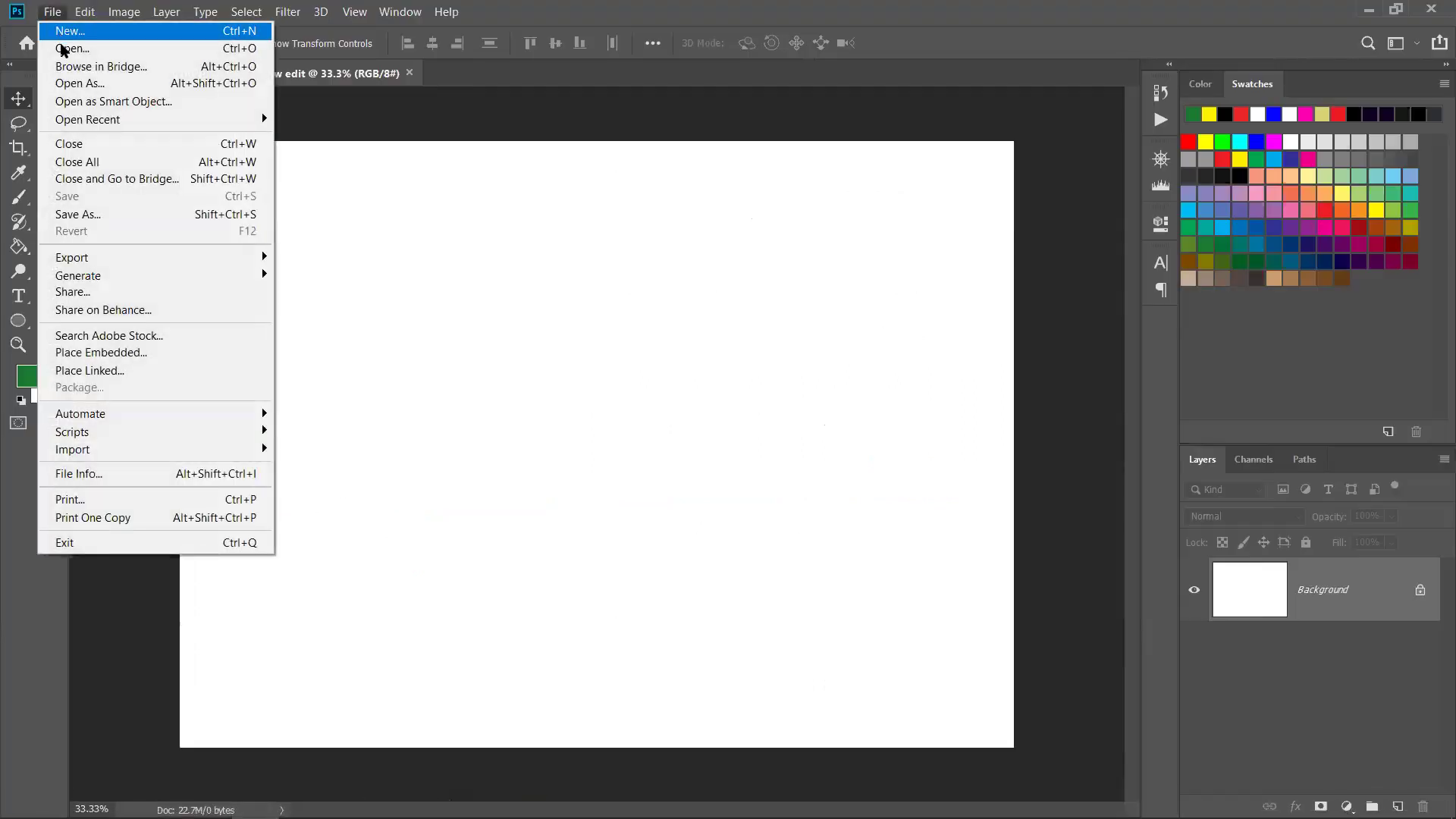
pyautogui.click(61, 48)
pyautogui.scroll(-2, 337, 387)
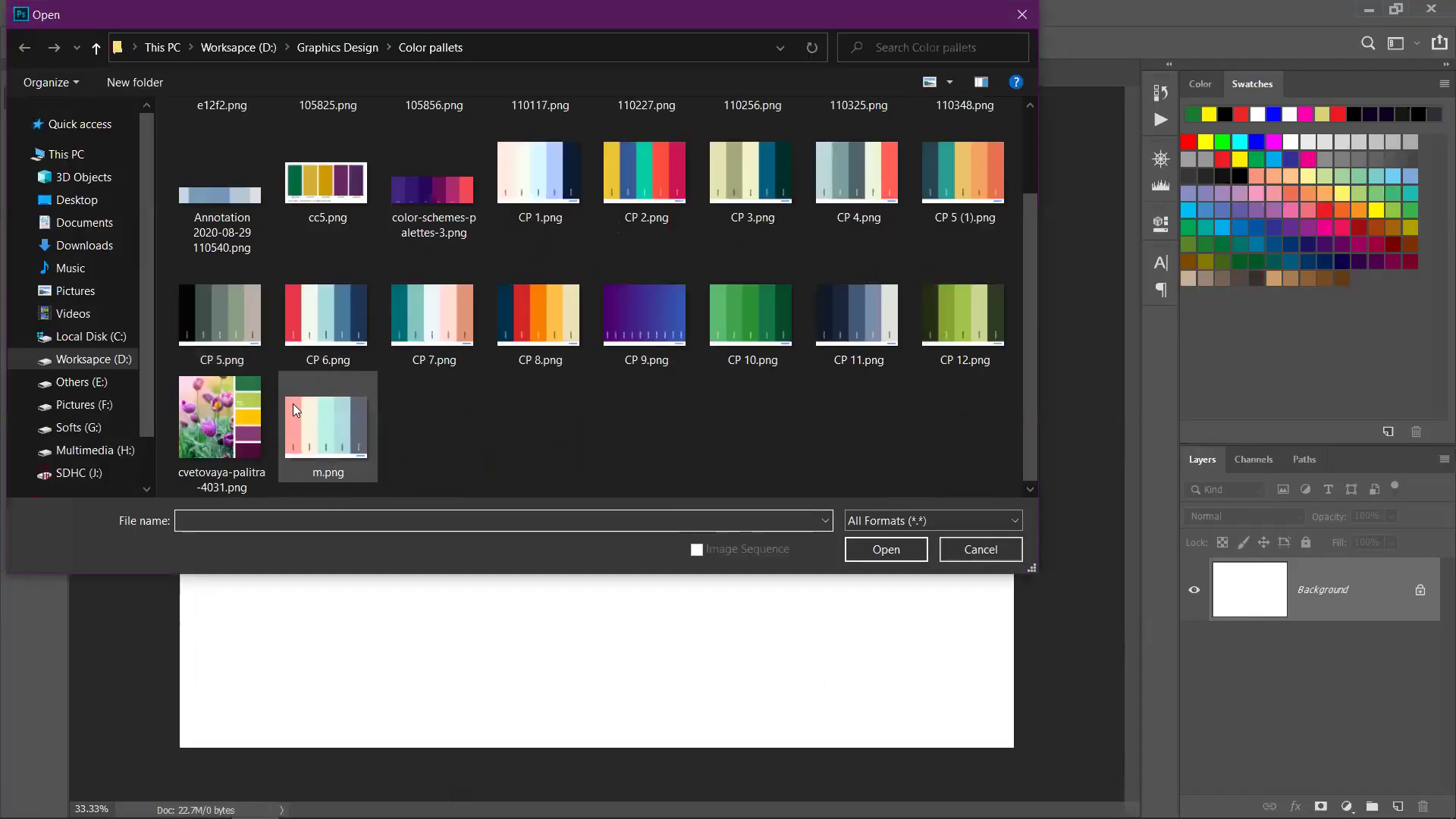
pyautogui.click(220, 423)
pyautogui.click(886, 549)
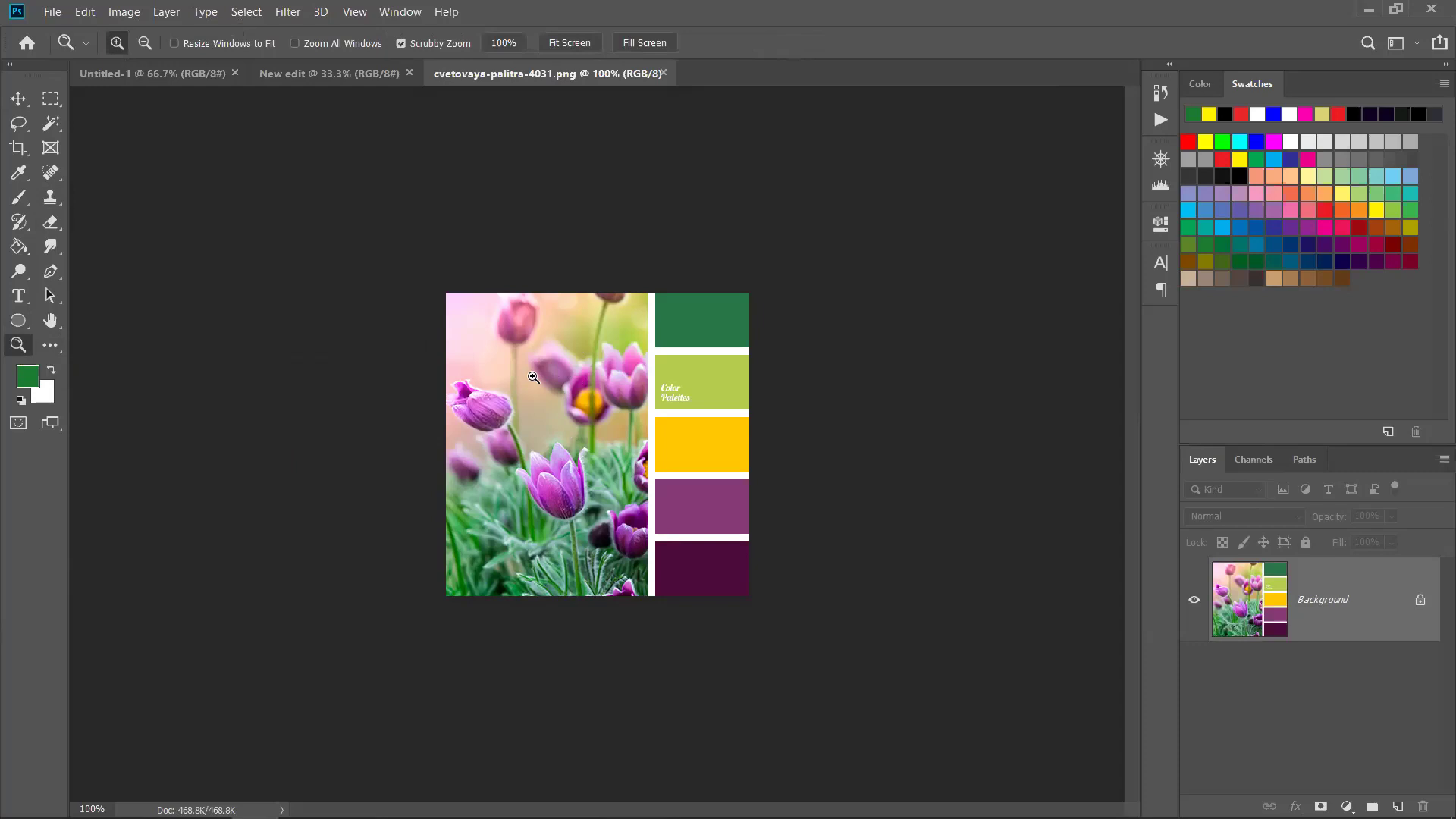
# Activate the Move tool and view the New edit, Untitled-1 and flower palette documents in turn.
pyautogui.press('v')
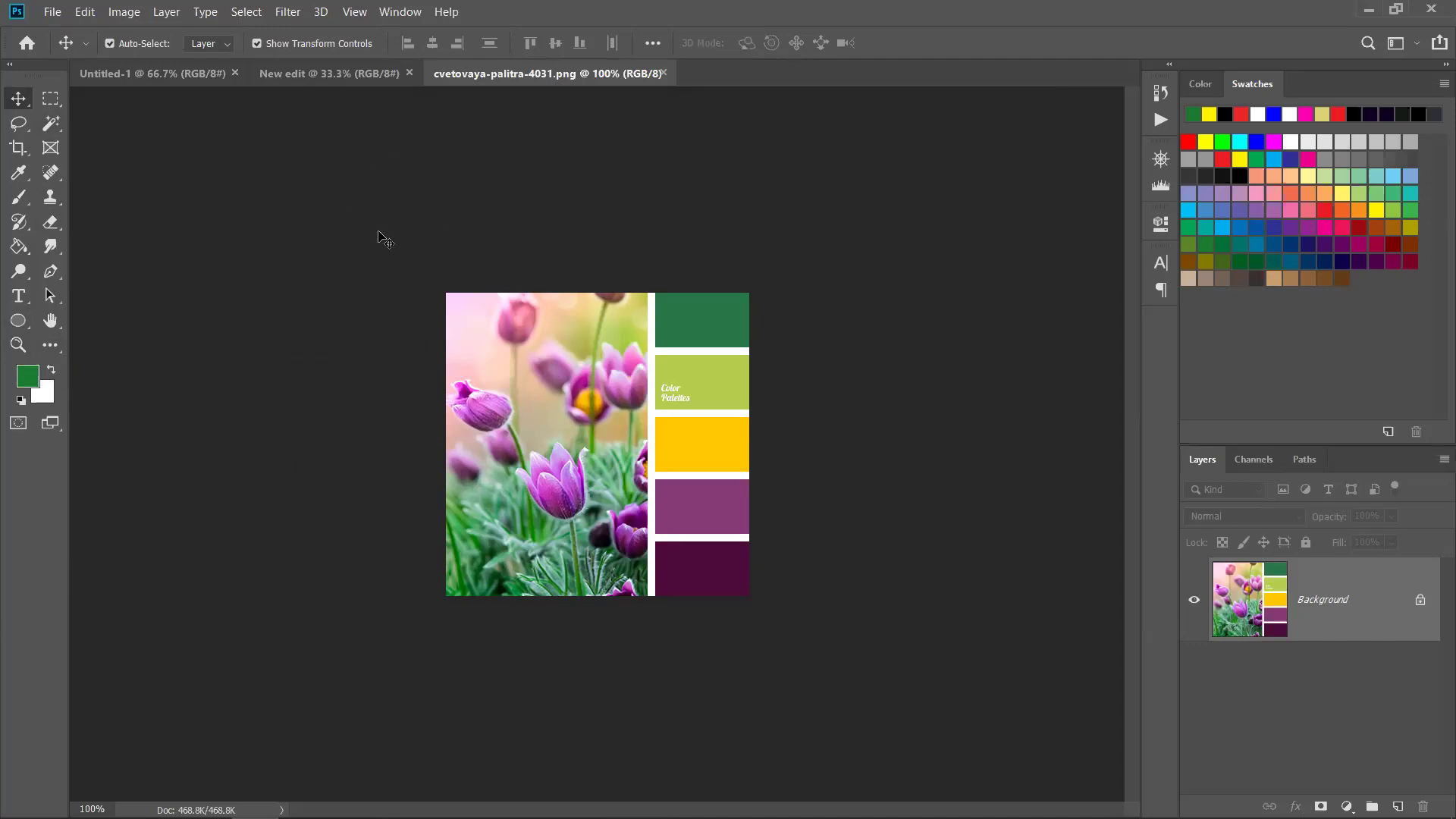
pyautogui.click(323, 71)
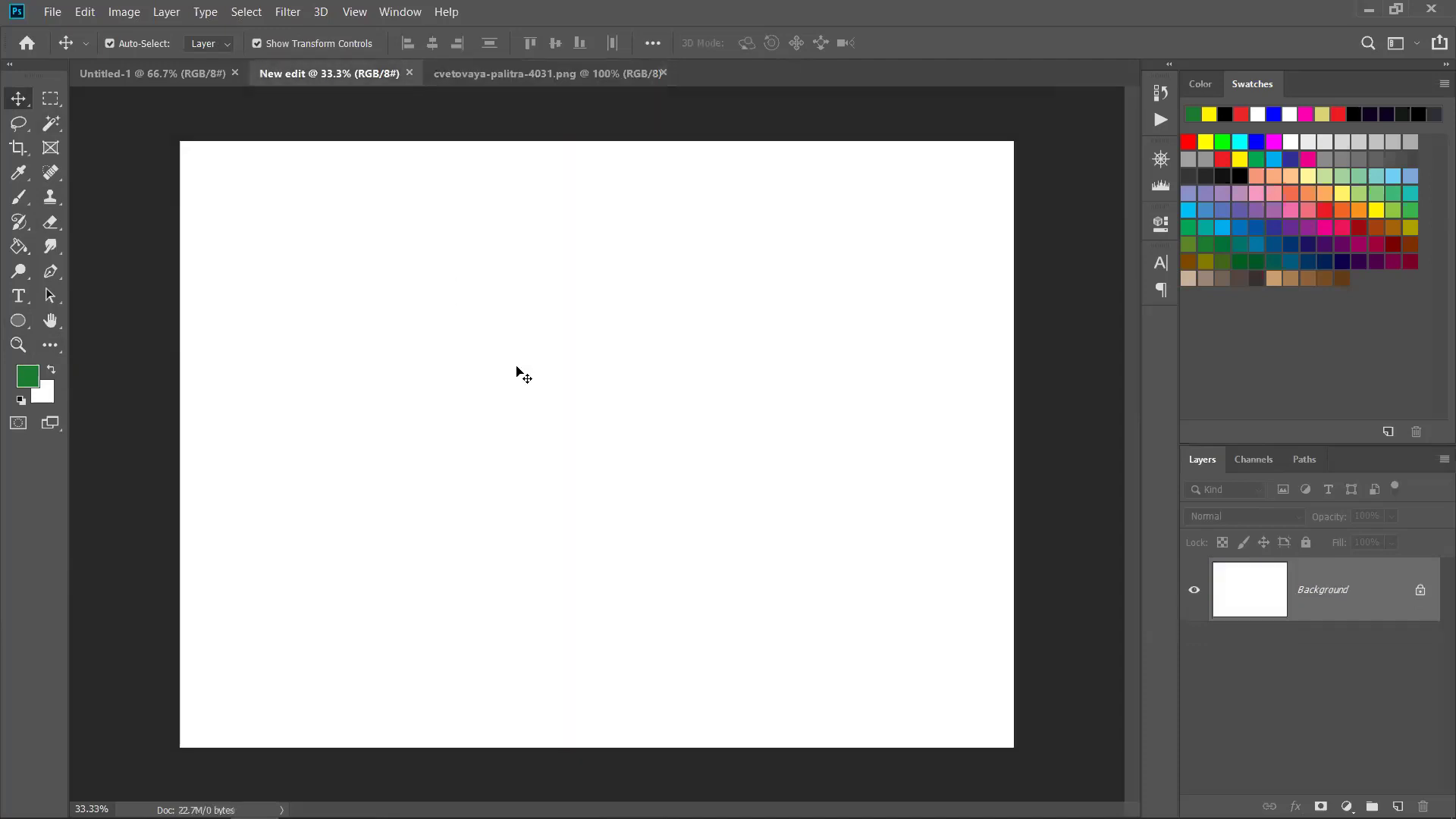
pyautogui.click(171, 76)
pyautogui.click(540, 76)
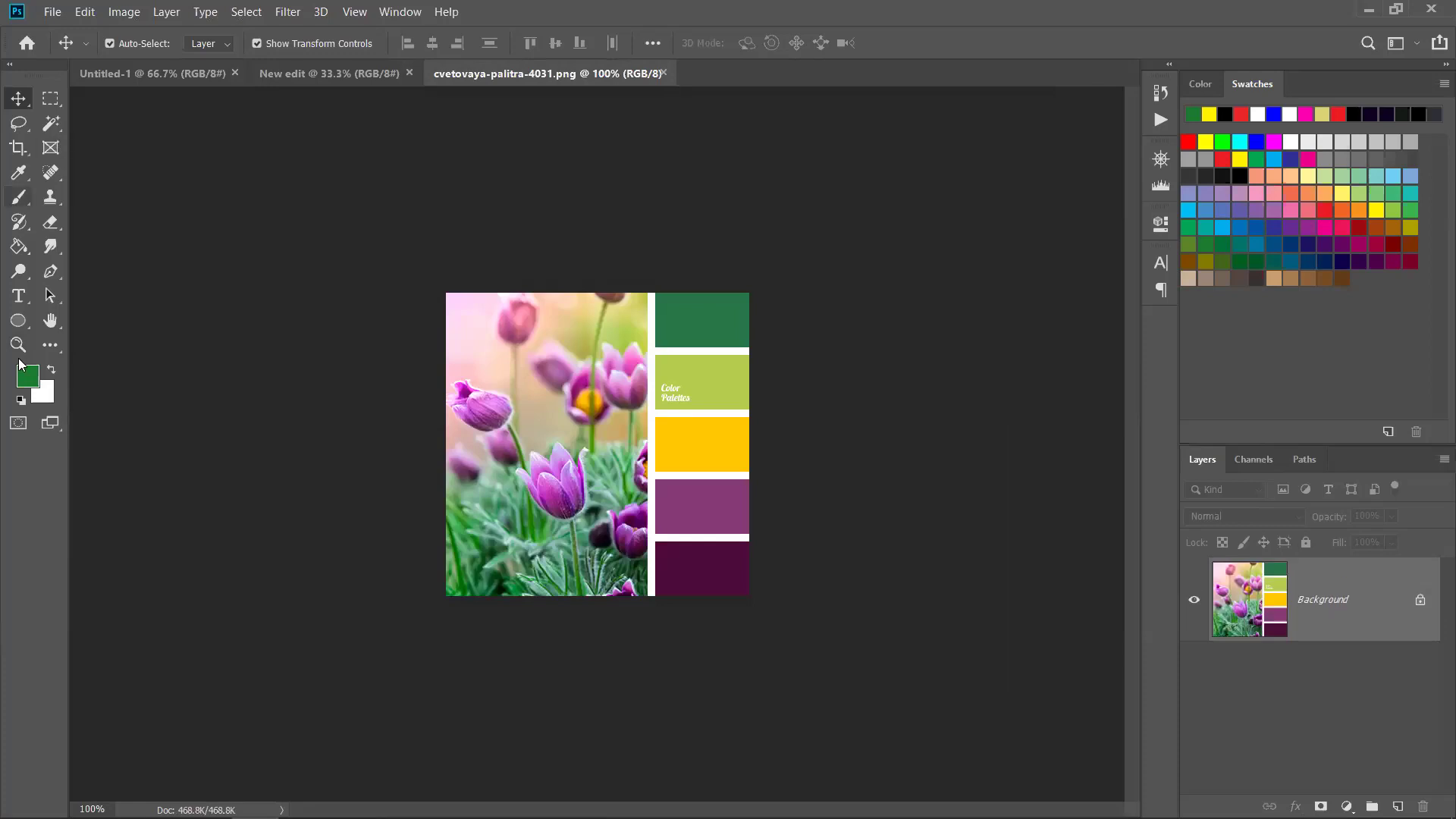
pyautogui.click(326, 73)
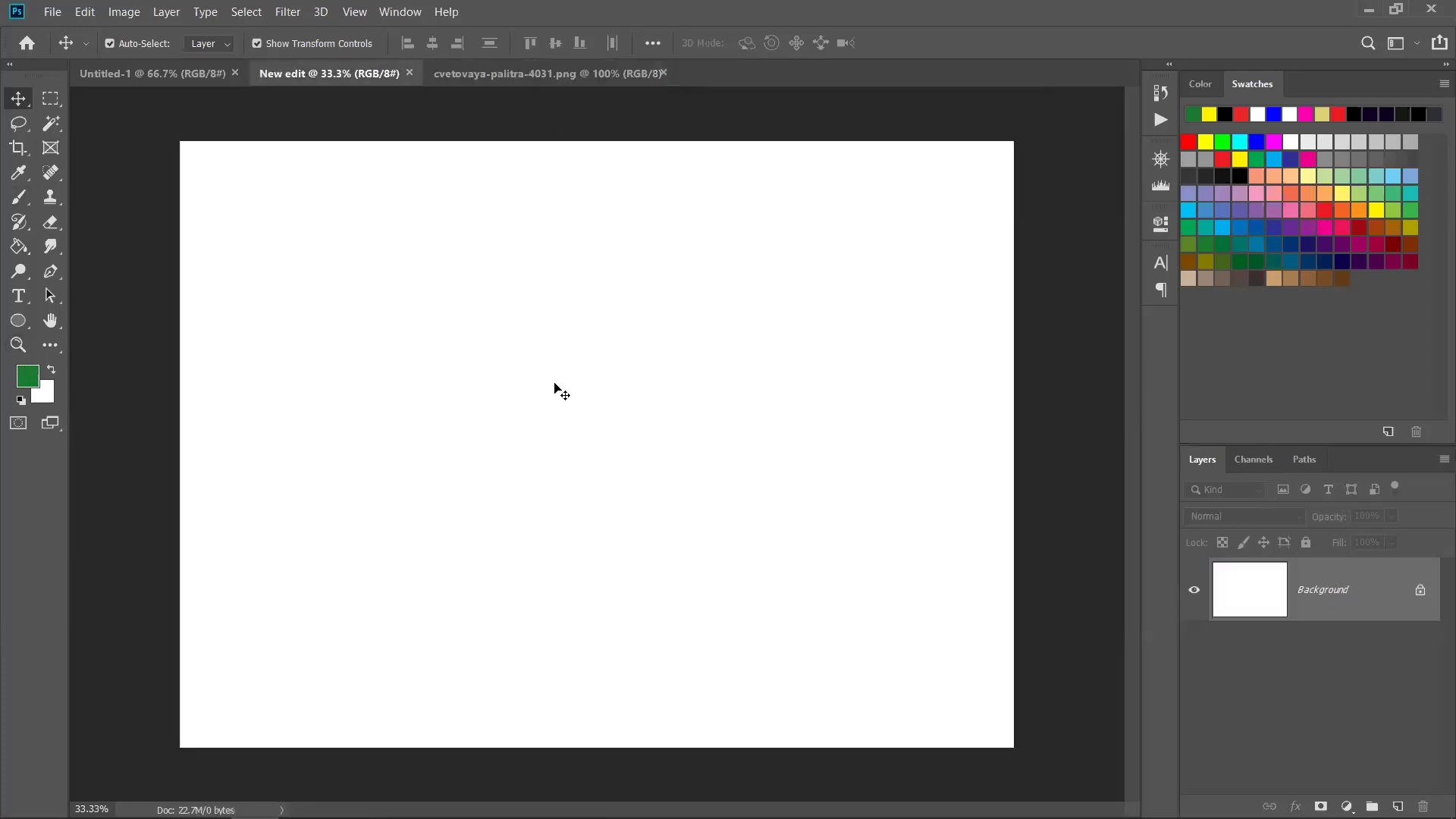
# Zoom into the flowers in cvetovaya-palitra-4031.png with the Zoom tool, up to 1200%, to examine the pixels.
pyautogui.click(17, 345)
pyautogui.click(511, 72)
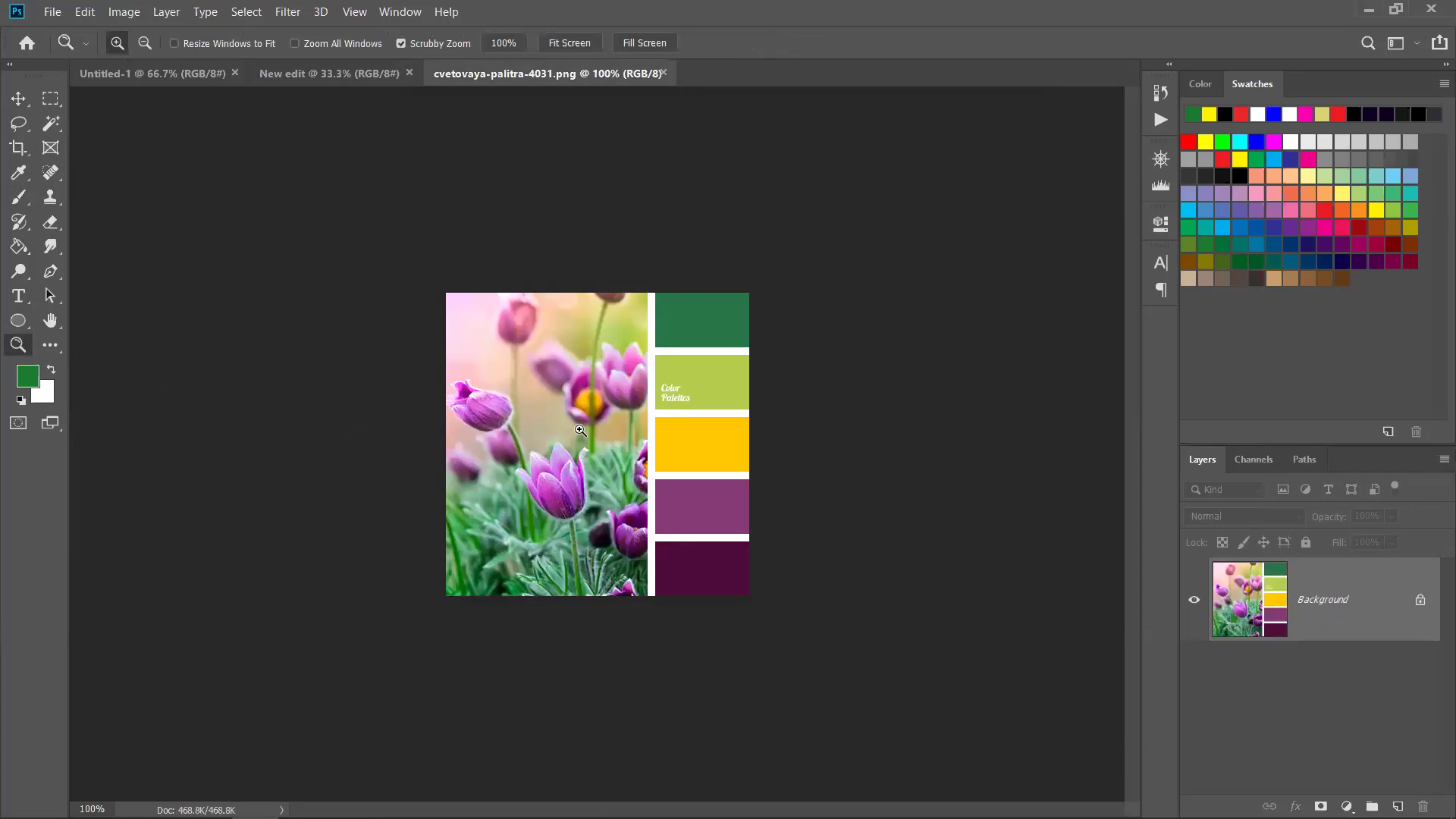
pyautogui.click(555, 426)
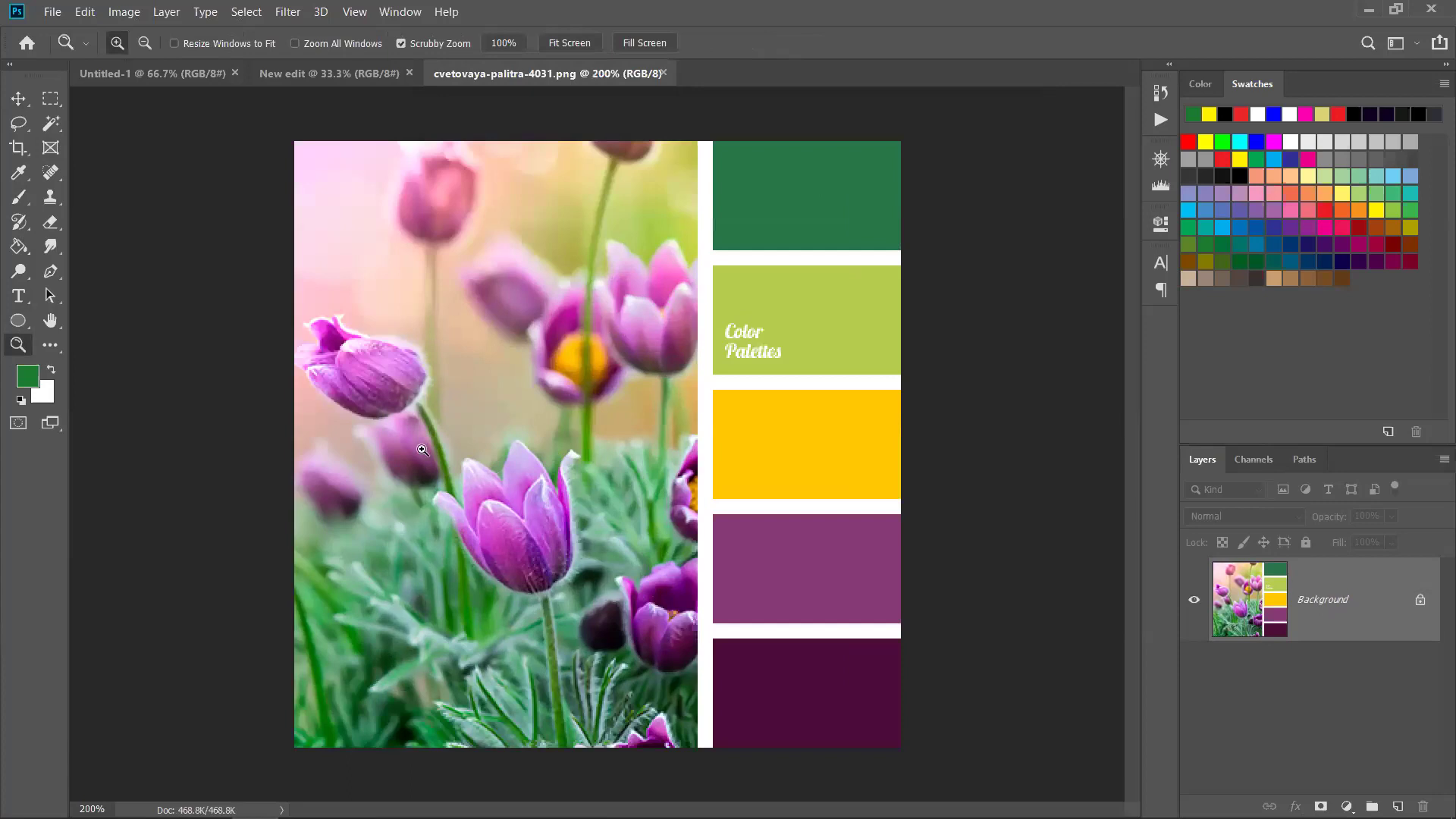
pyautogui.click(579, 423)
pyautogui.click(579, 424)
pyautogui.click(579, 424)
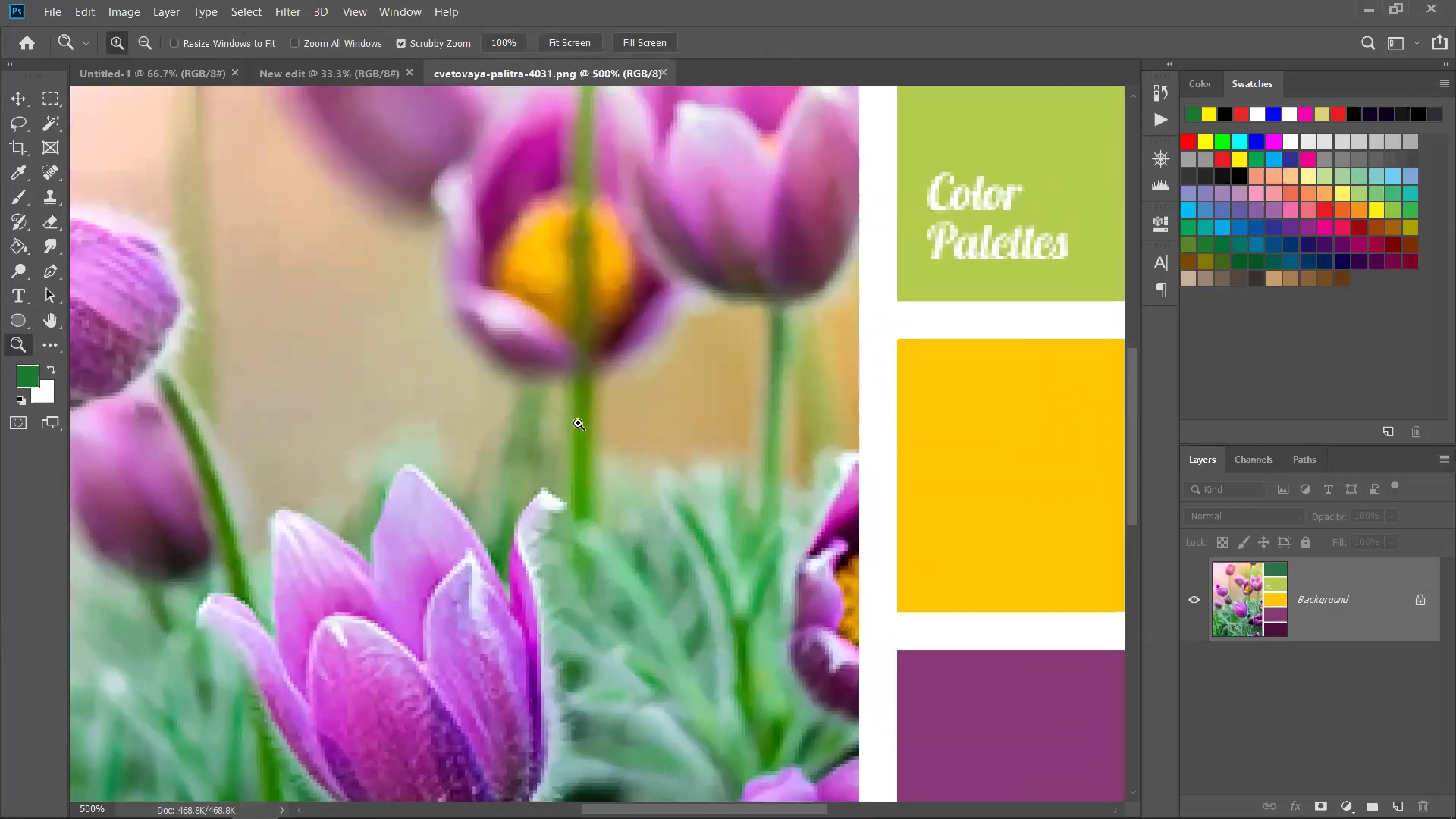
pyautogui.click(518, 470)
pyautogui.click(518, 470)
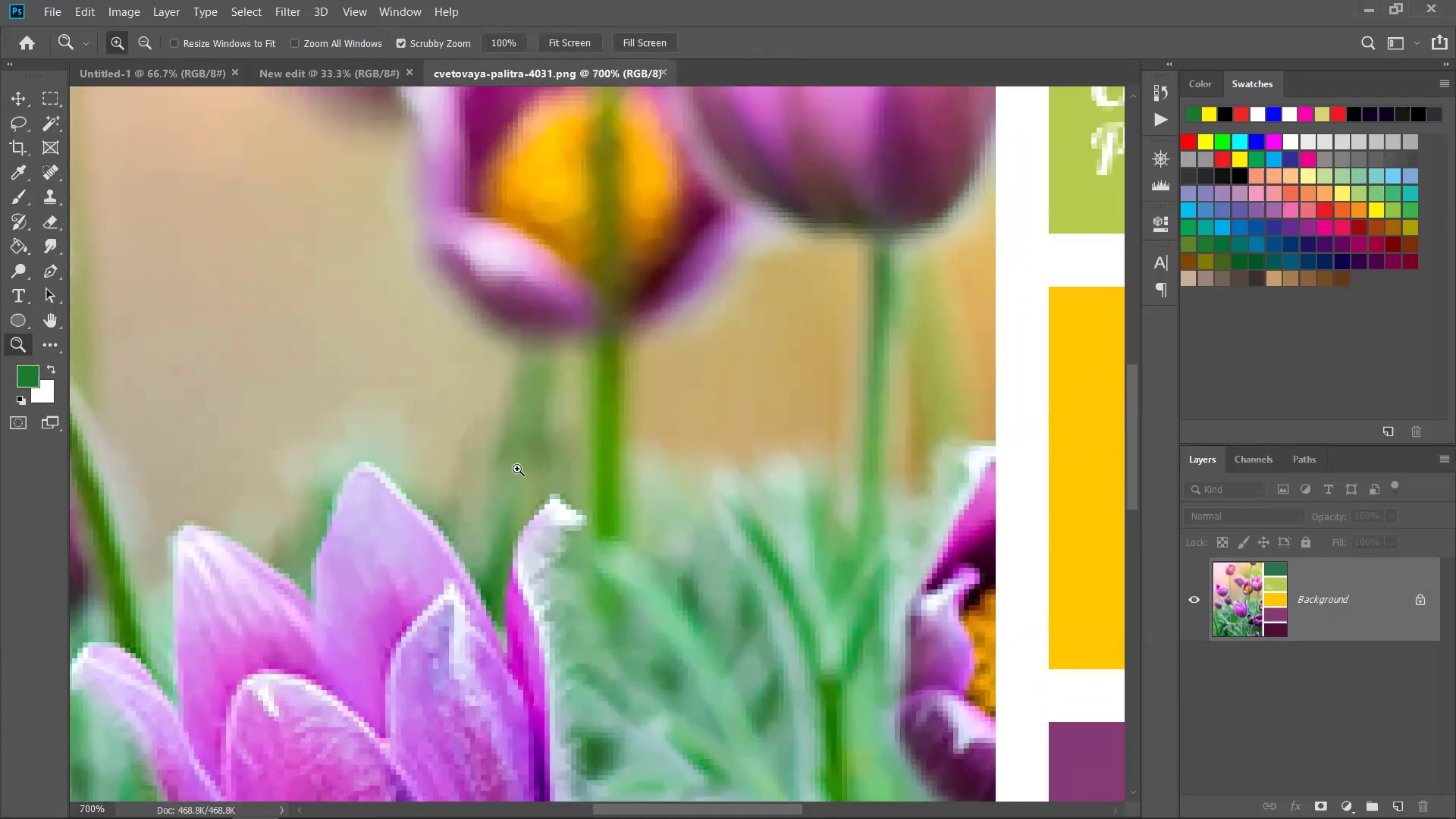
pyautogui.click(517, 470)
pyautogui.click(518, 469)
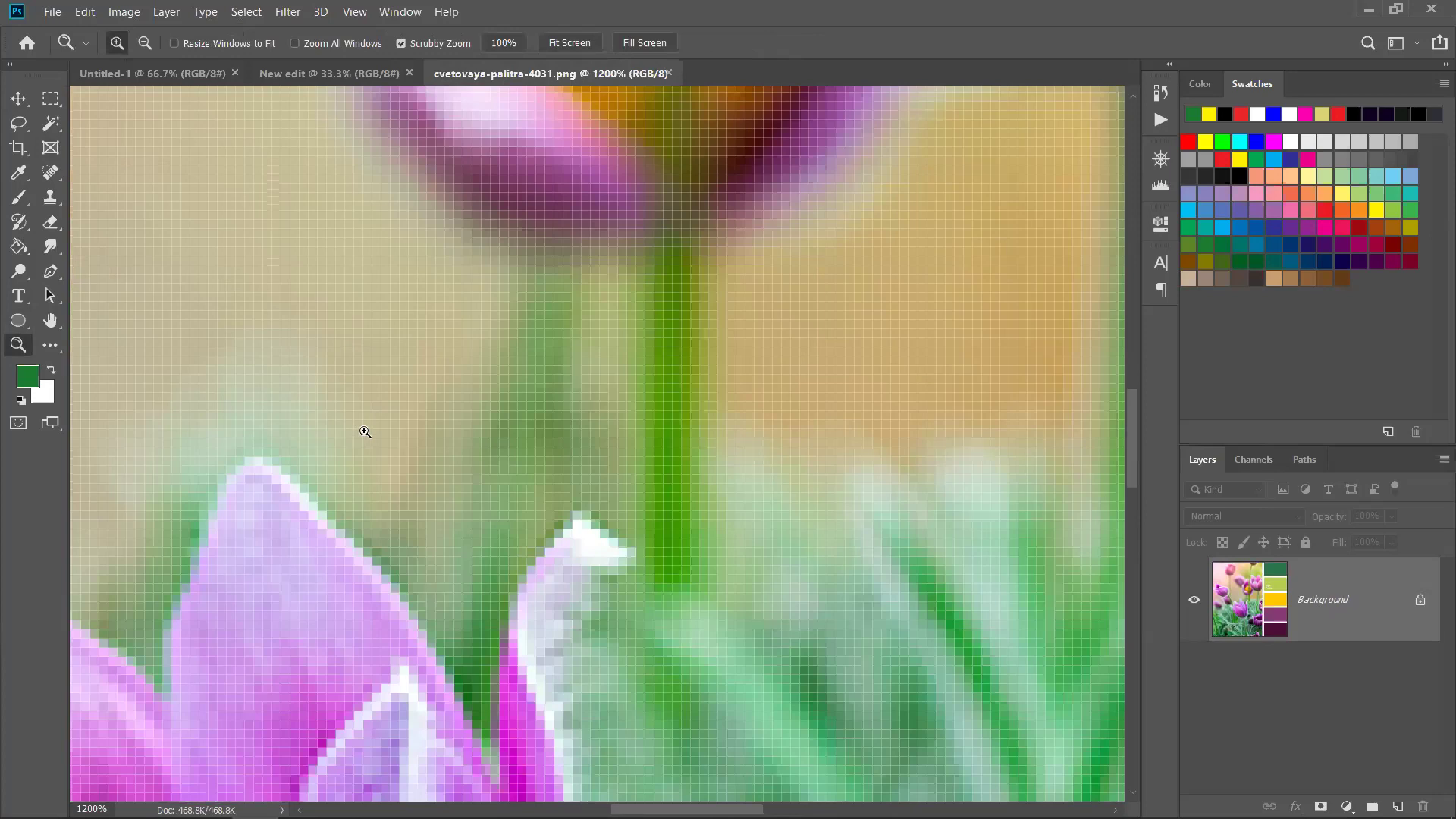
# Zoom the flower image out to 66.7%, set it back to 100%, and return to the Move tool.
pyautogui.press('alt')
pyautogui.press('alt')
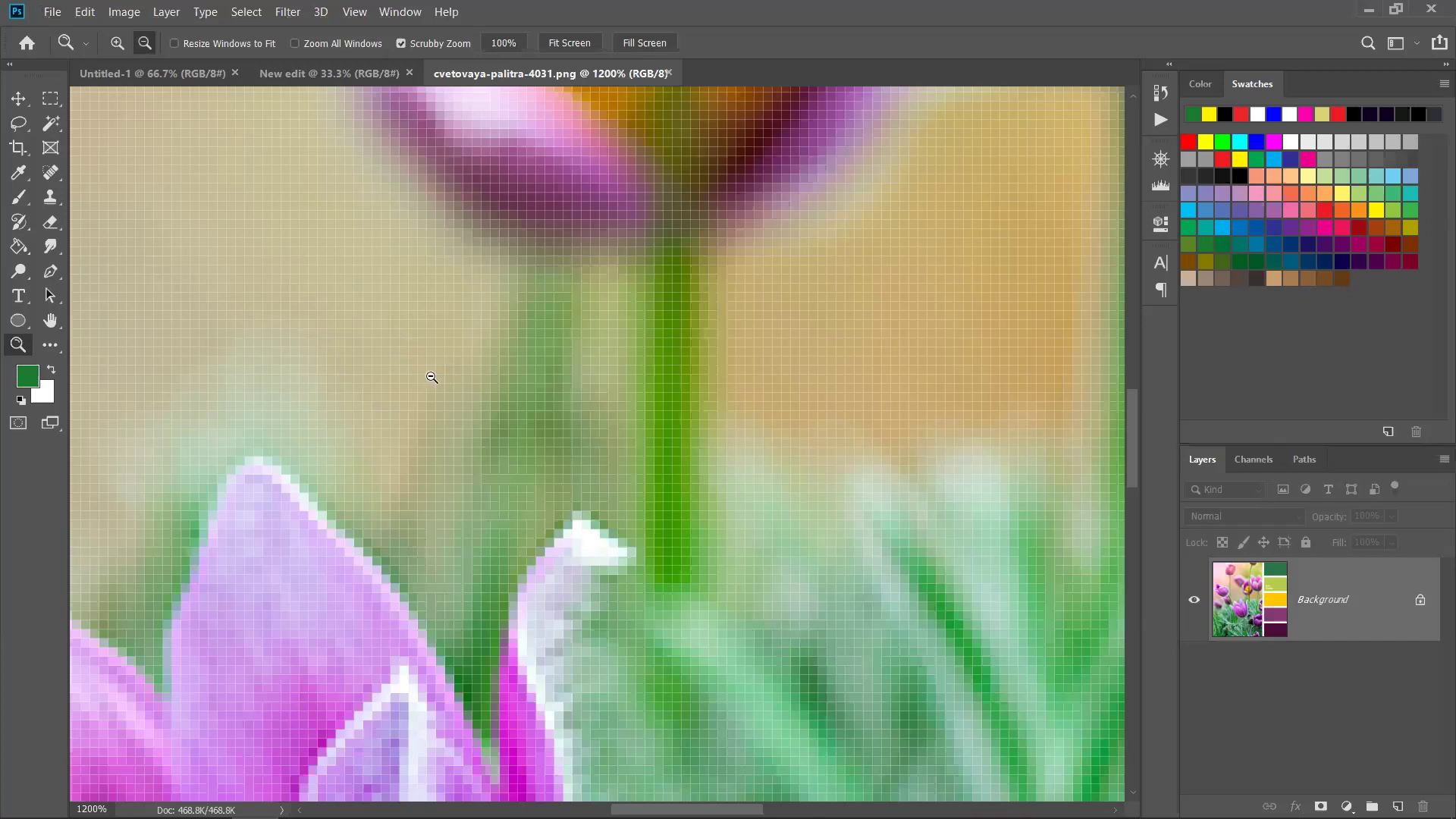
pyautogui.moveTo(433, 364); pyautogui.dragTo(434, 364)
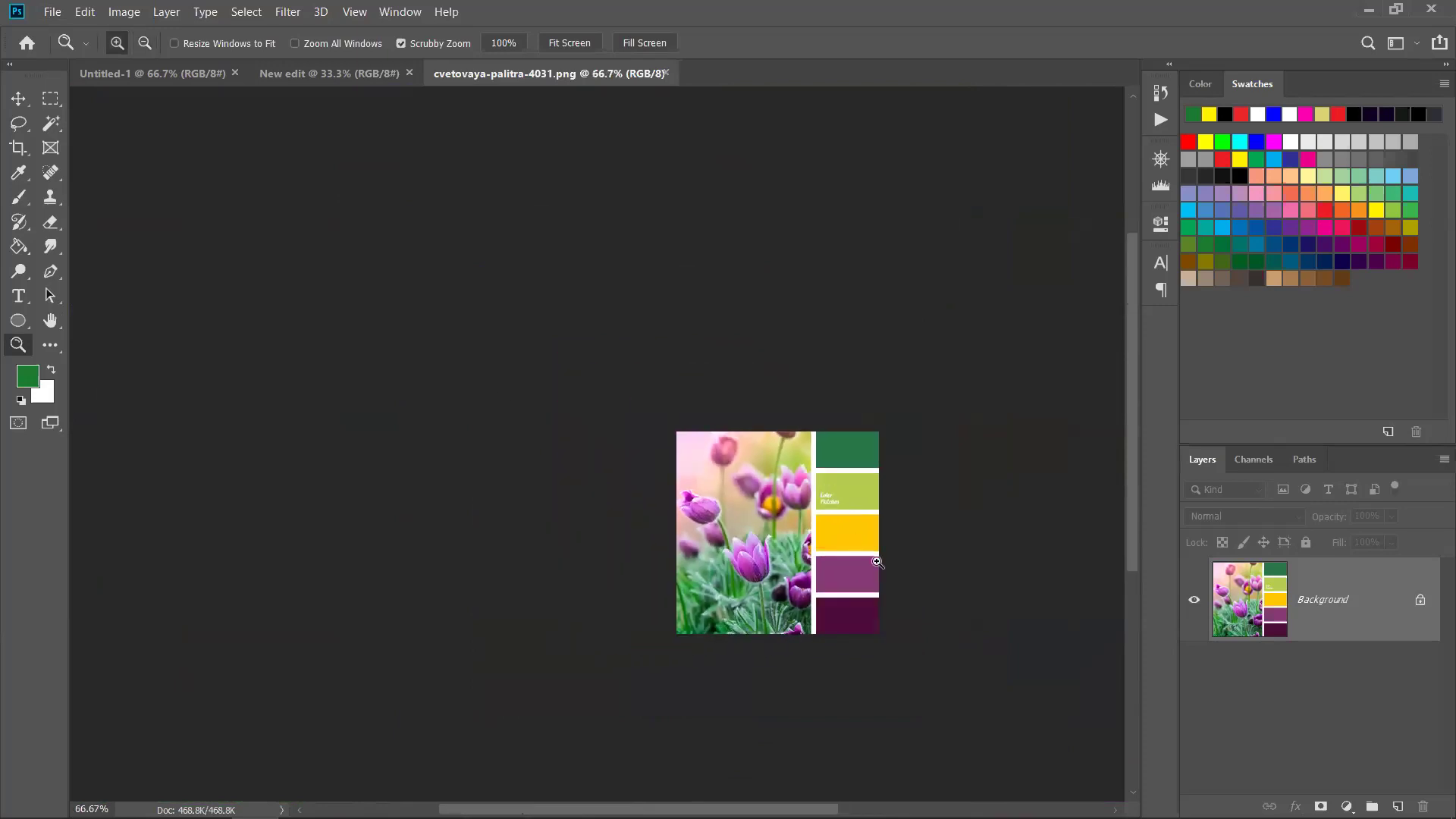
pyautogui.click(783, 503)
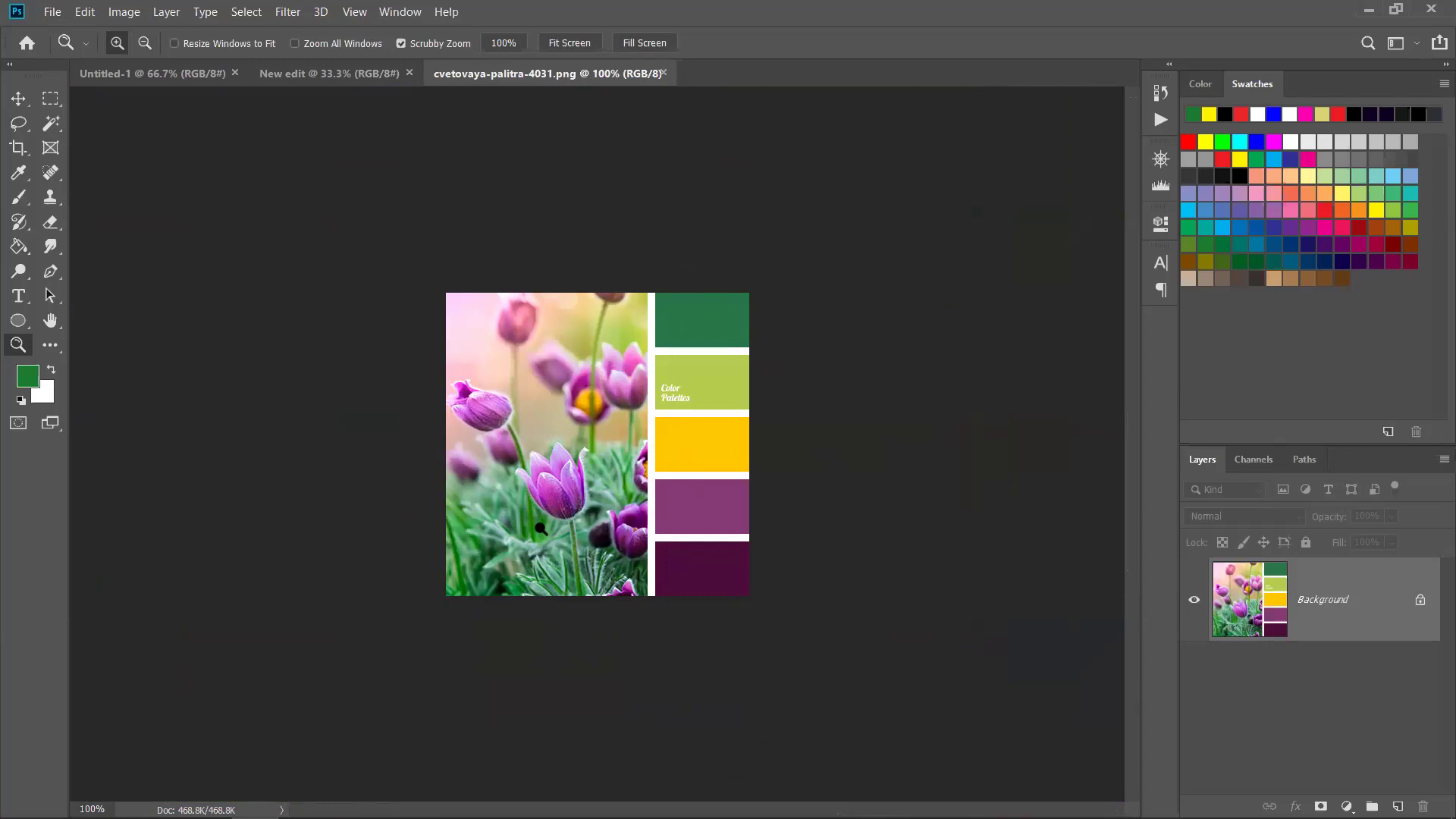
pyautogui.click(22, 100)
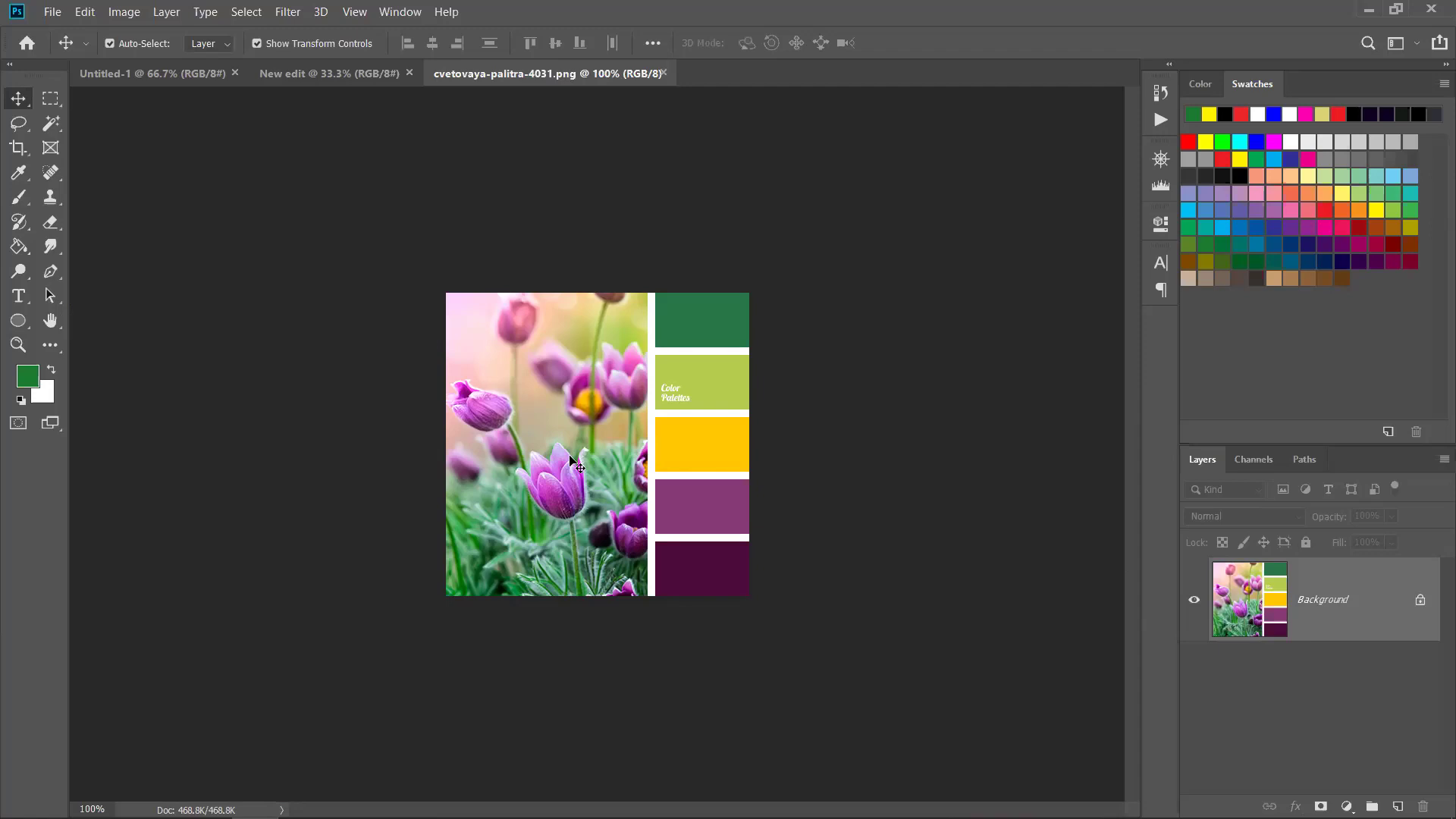
# Zoom the flower image in to about 612% and back out to 83.3% to compare magnifications.
pyautogui.scroll(-2, 570, 456)
pyautogui.scroll(1, 569, 454)
pyautogui.scroll(15, 568, 454)
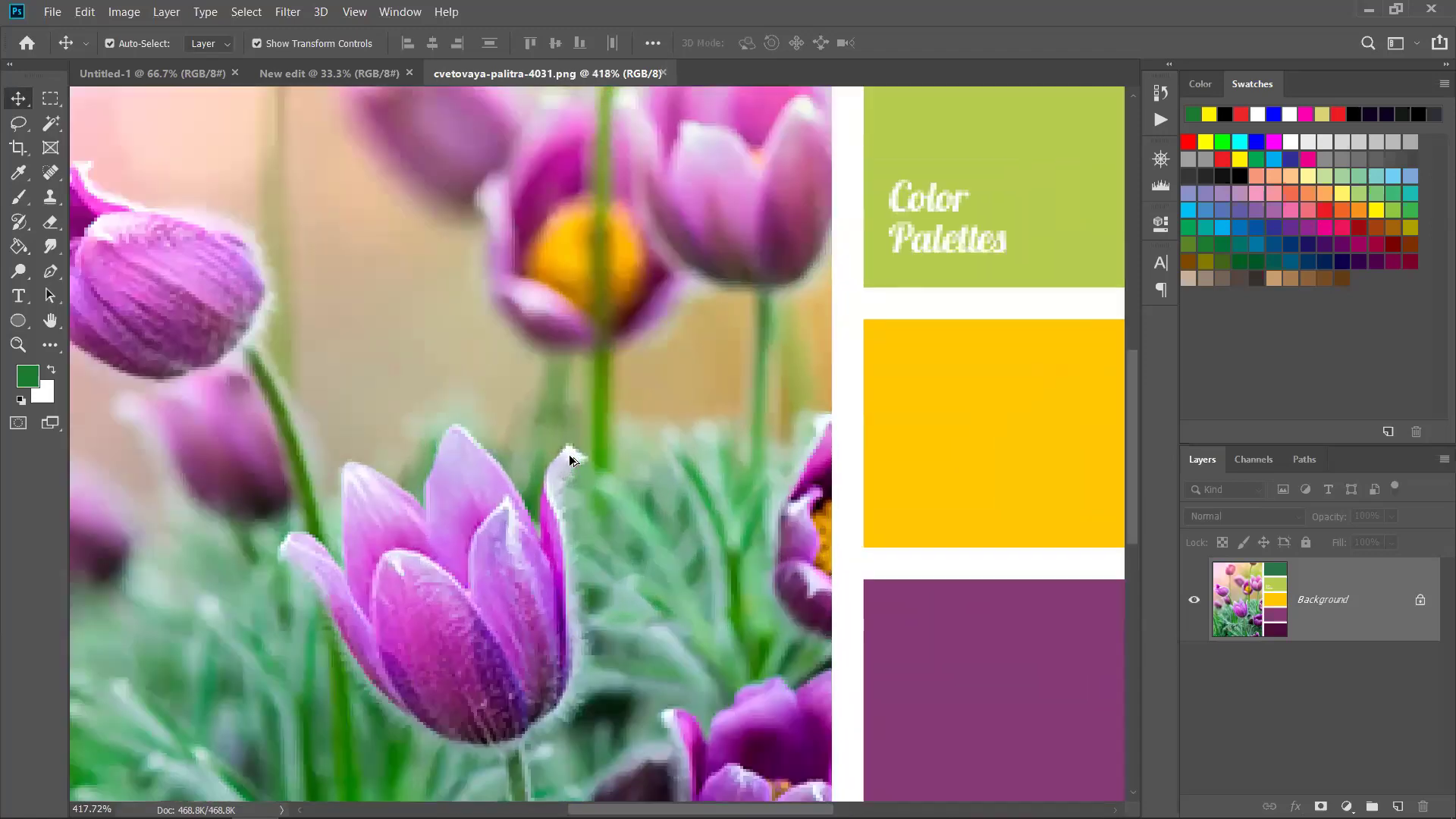
pyautogui.scroll(-15, 569, 453)
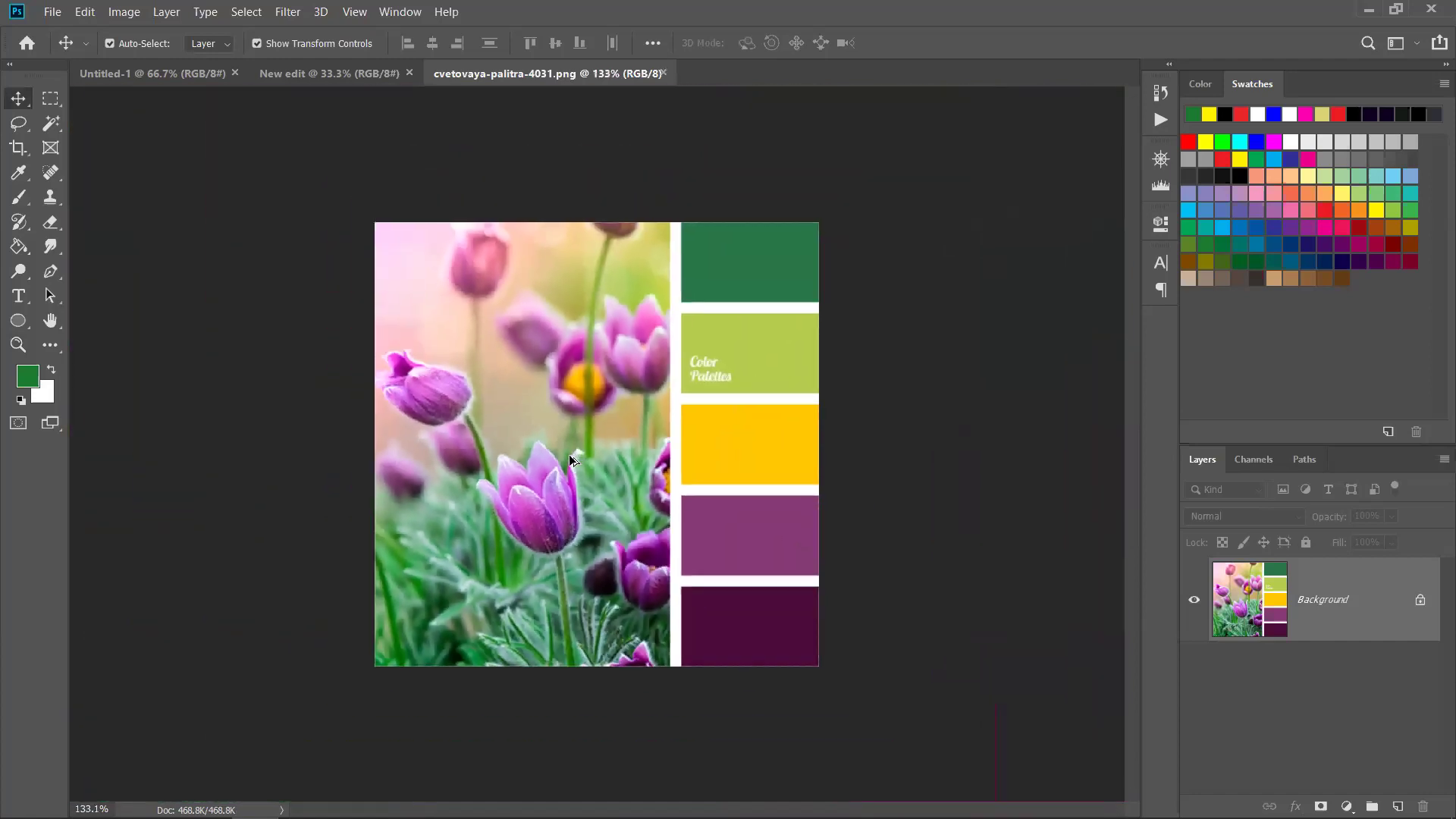
pyautogui.scroll(15, 569, 453)
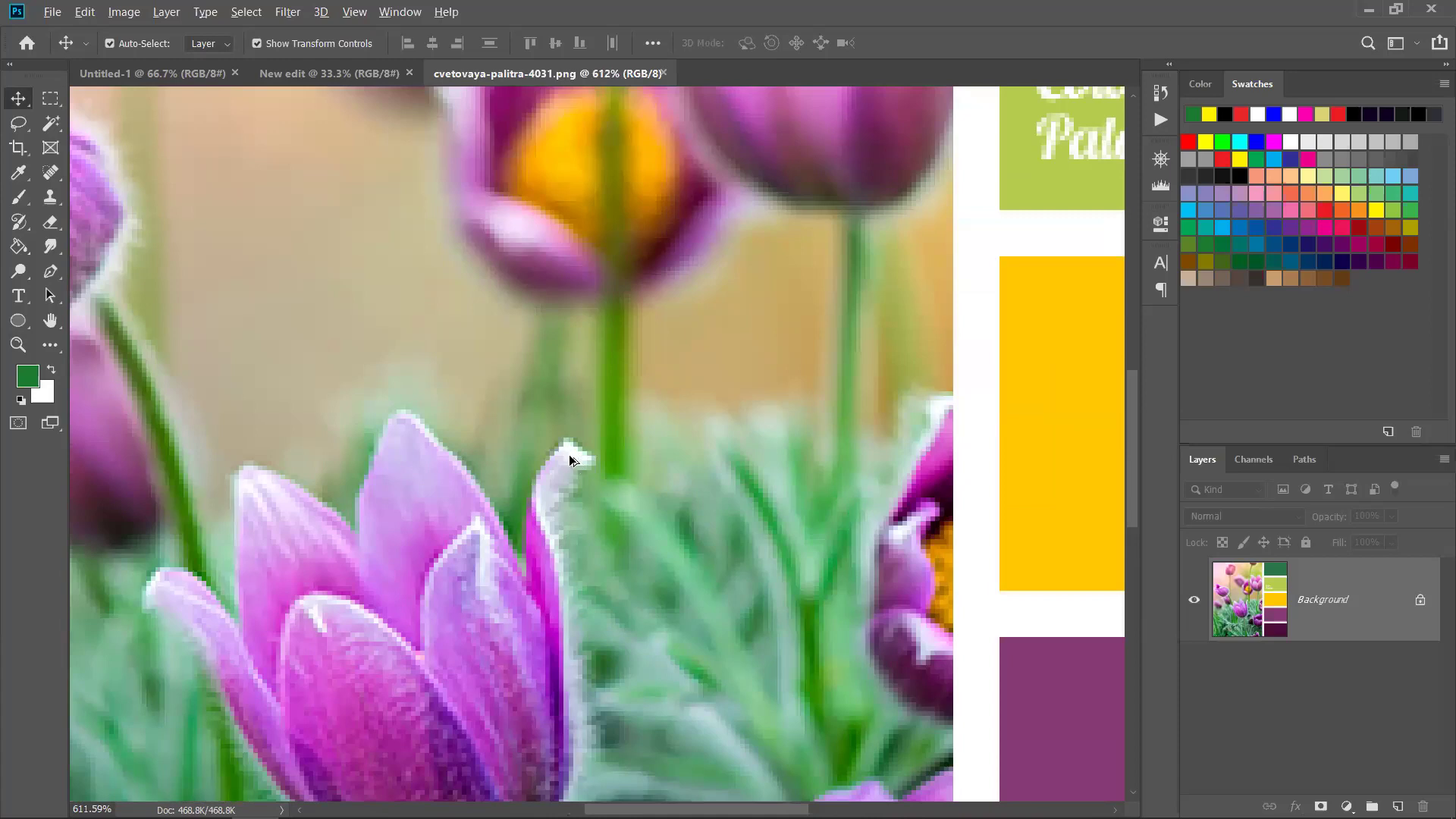
pyautogui.scroll(-5, 568, 453)
pyautogui.scroll(-8, 568, 454)
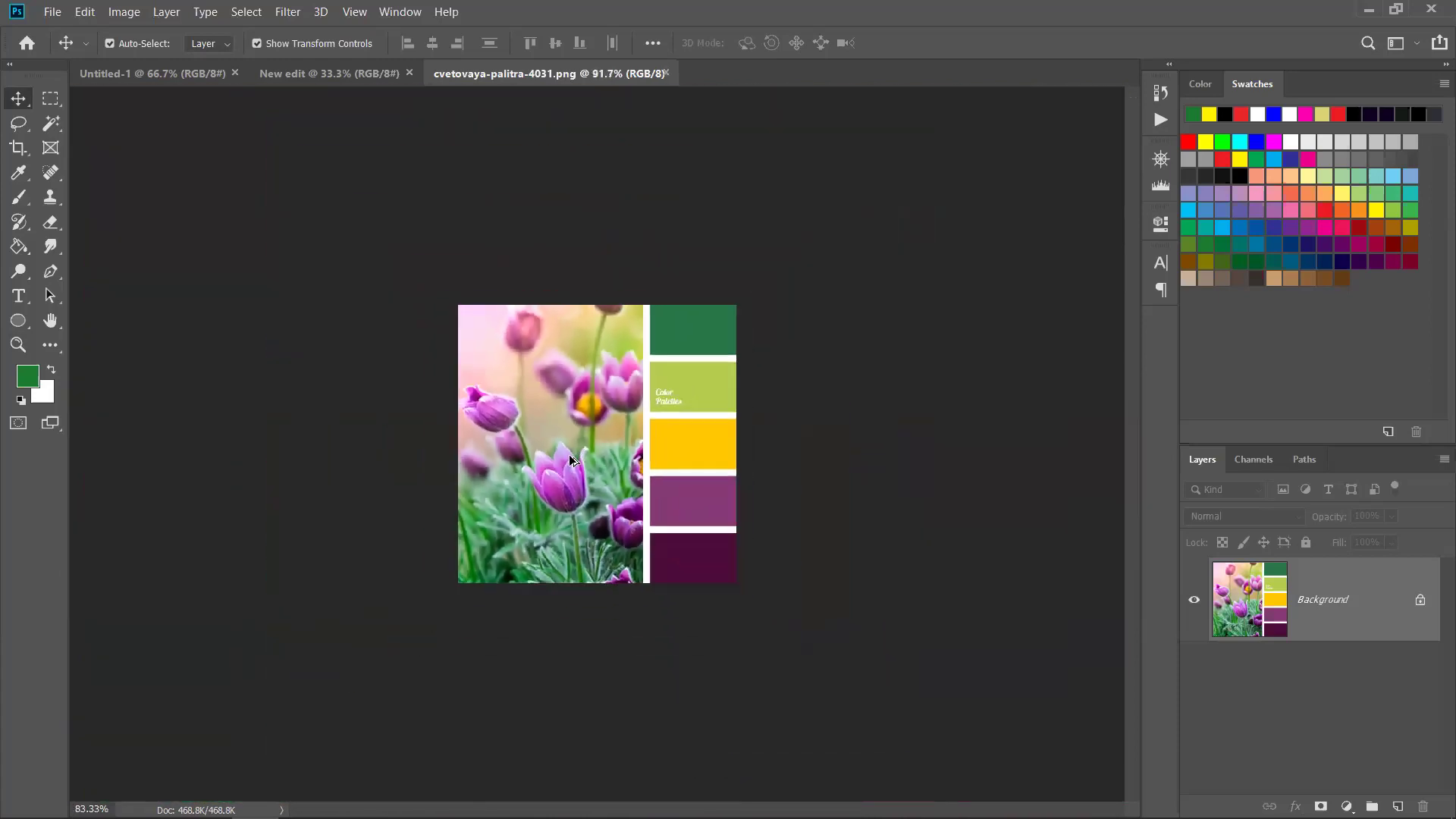
pyautogui.scroll(-2, 523, 443)
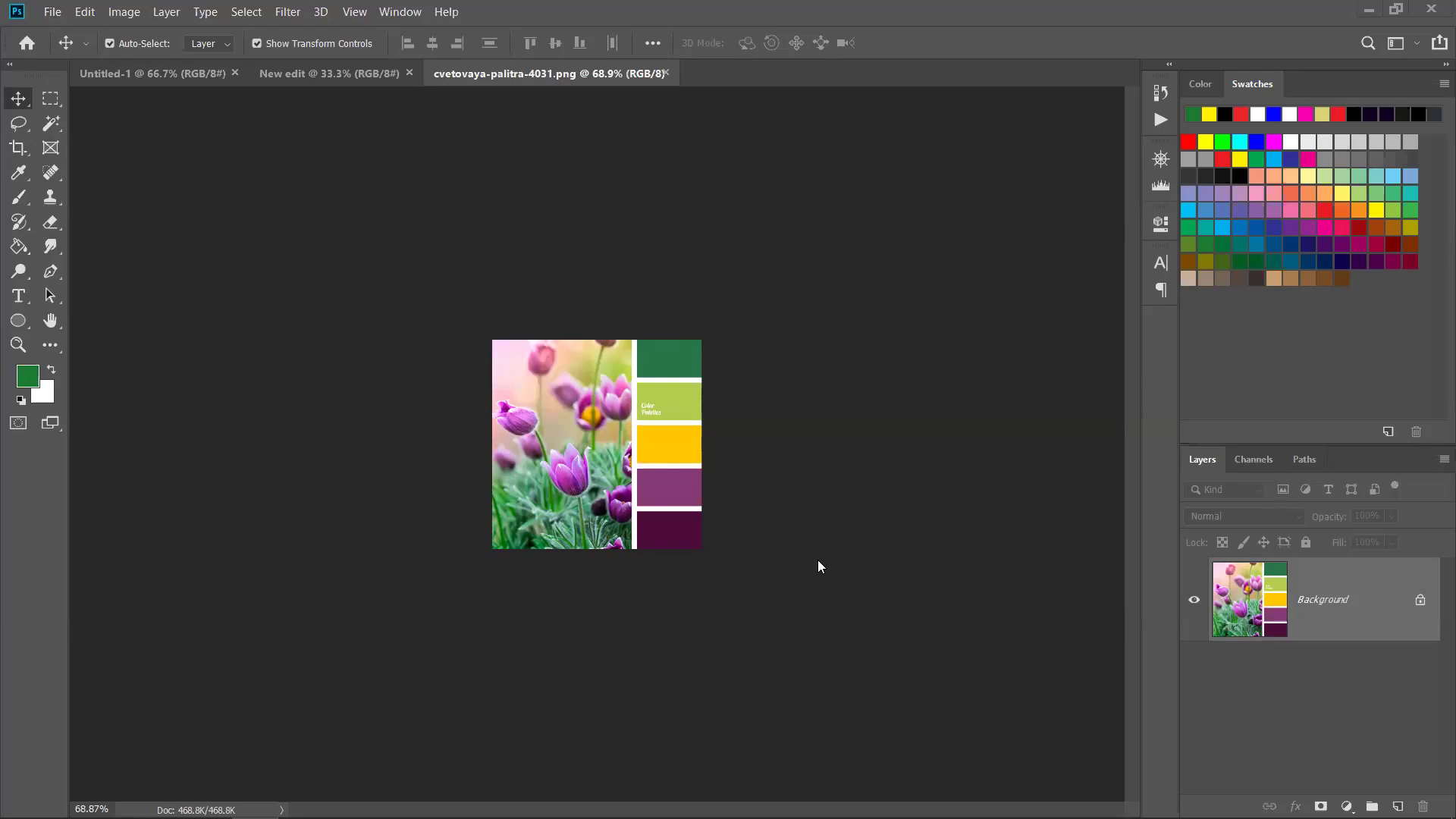
pyautogui.scroll(1, 585, 436)
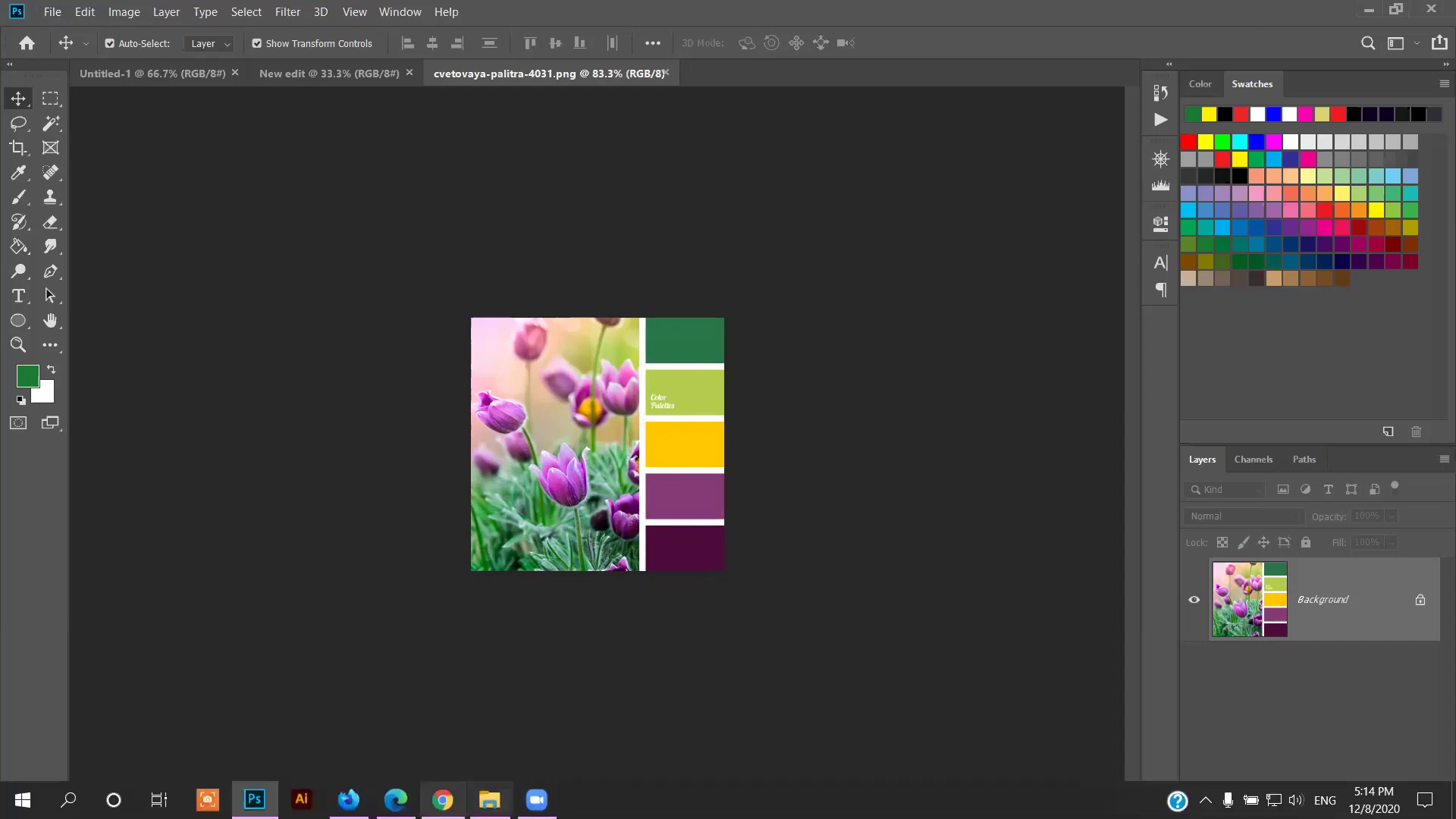
# Minimise and restore the Photoshop window, and zoom the flower image to about 148%.
pyautogui.click(254, 799)
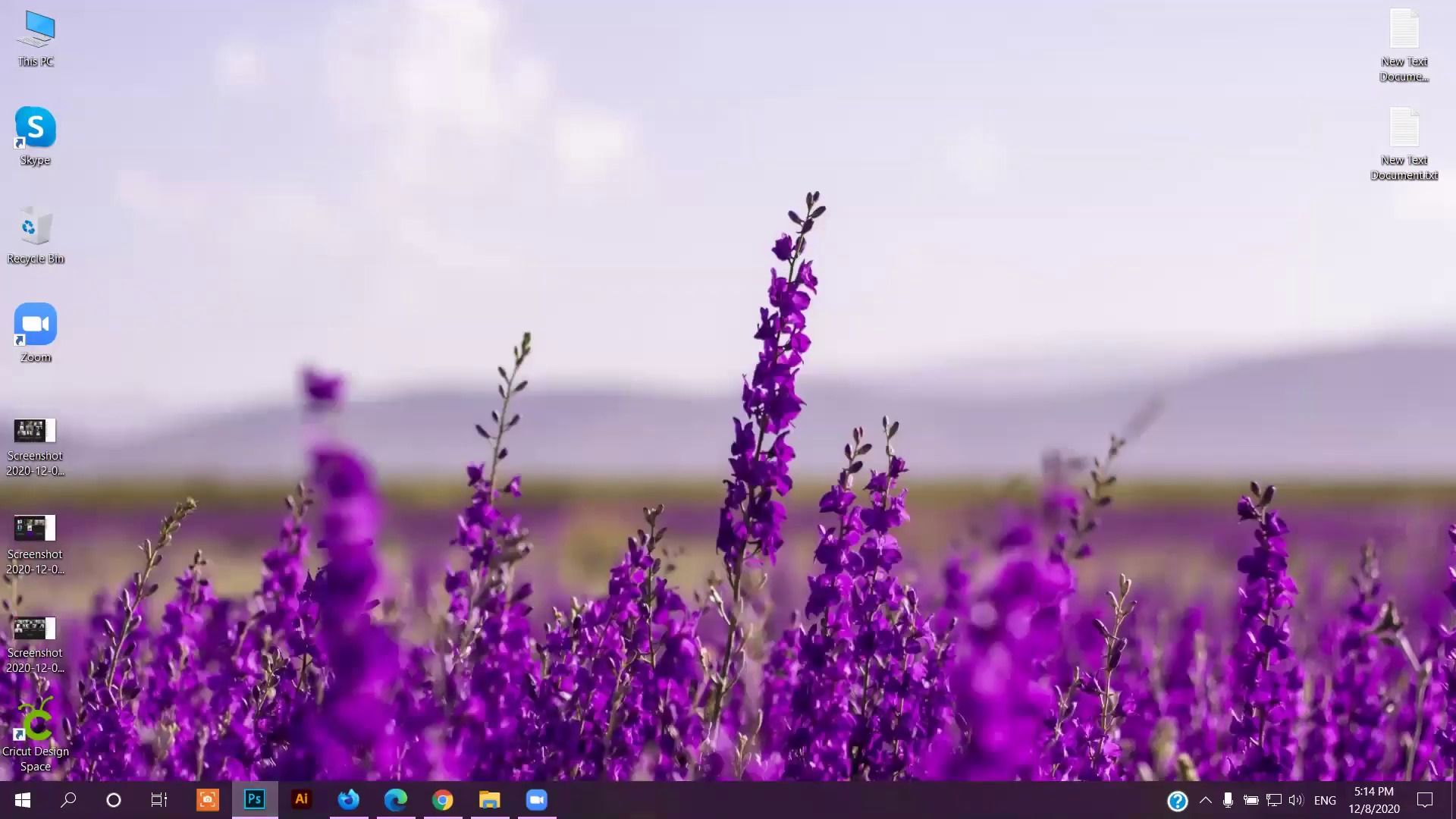
pyautogui.click(254, 799)
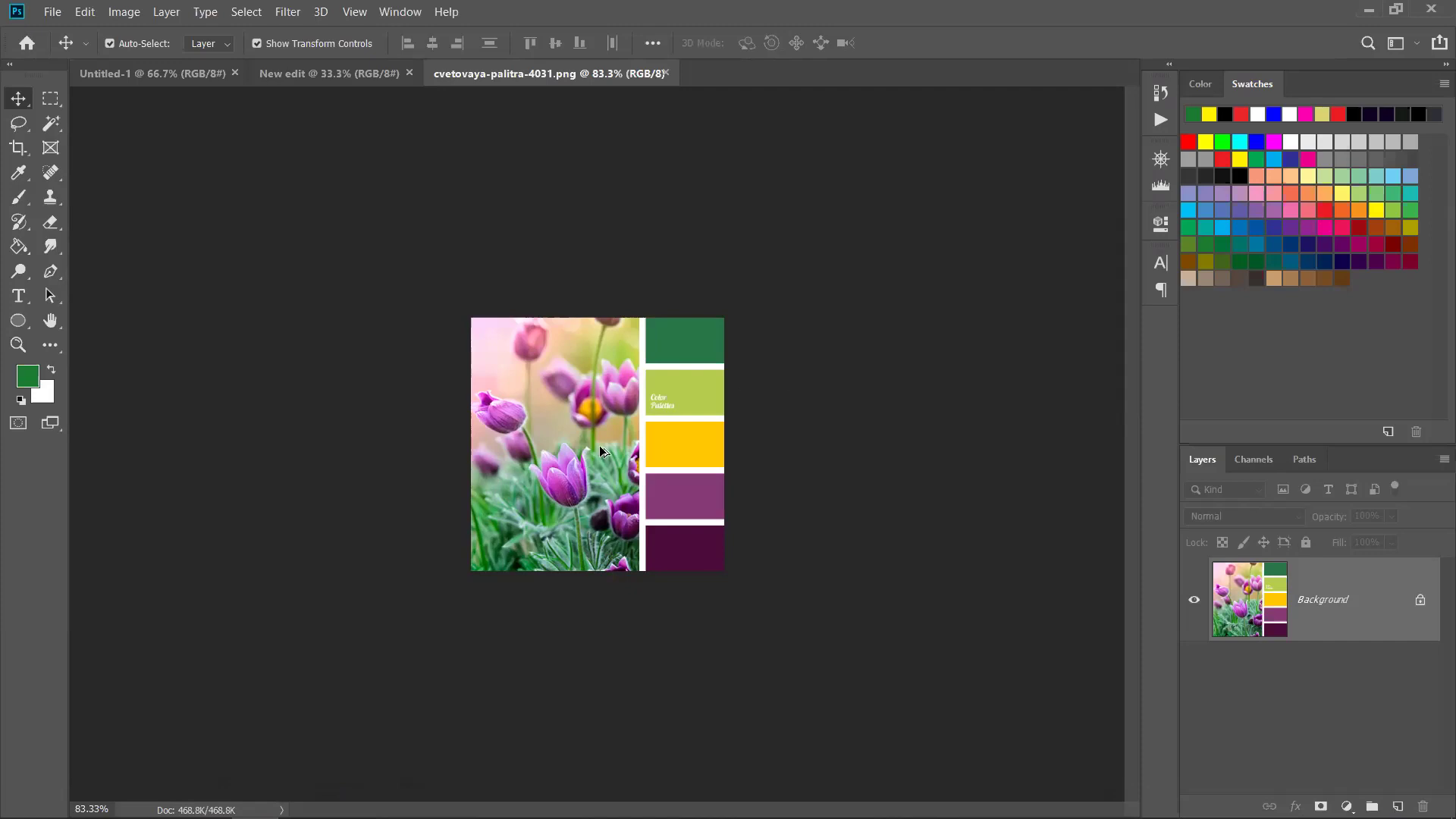
pyautogui.scroll(6, 599, 445)
pyautogui.scroll(-3, 599, 445)
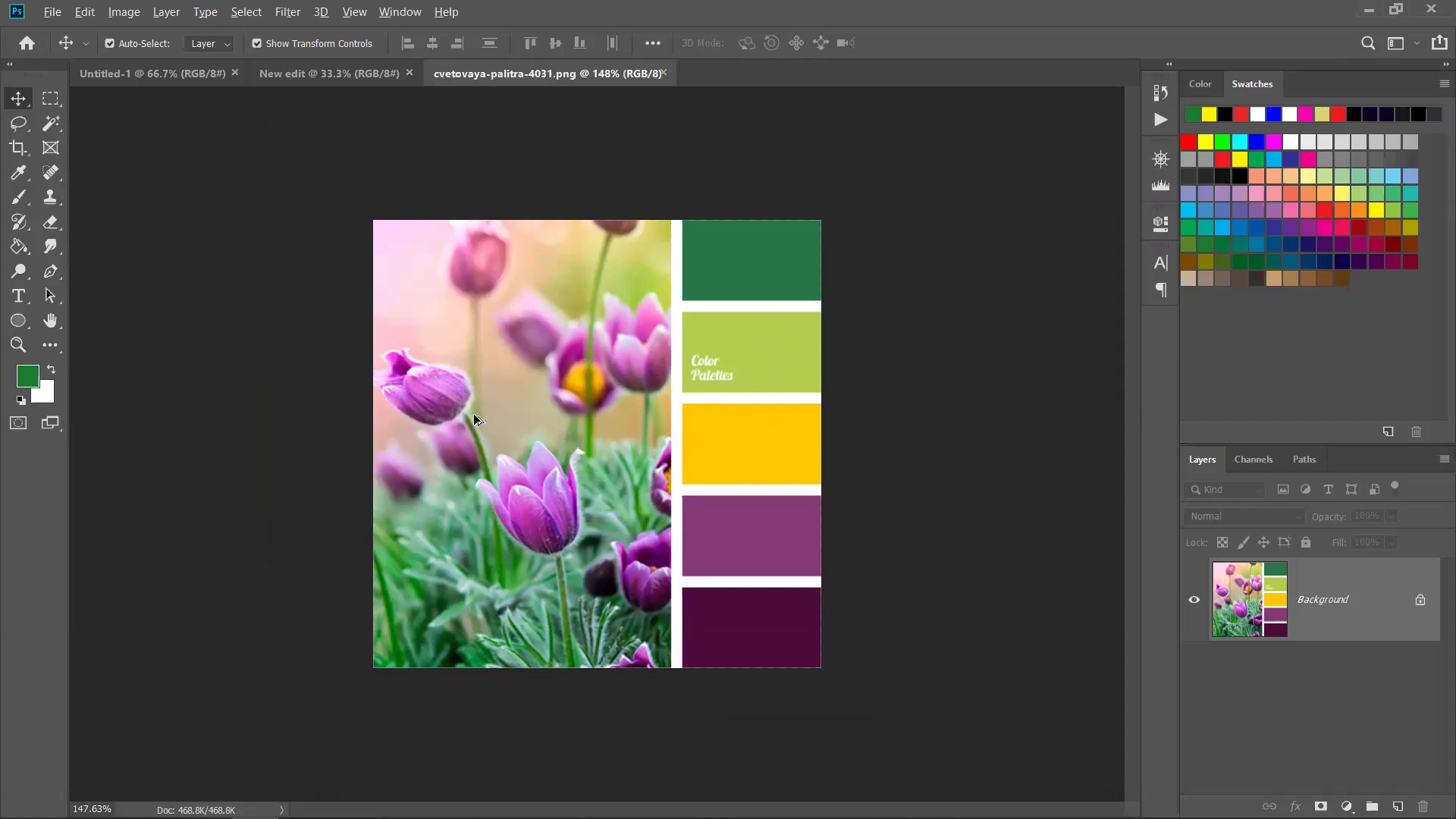
# Use the temporary Zoom tool on the flower image, zooming out to 100%, up to about 156% and down to about 61%.
pyautogui.hotkey('alt', 'space')
pyautogui.press('Escape')
pyautogui.hotkey('alt', 'space')
pyautogui.press('Escape')
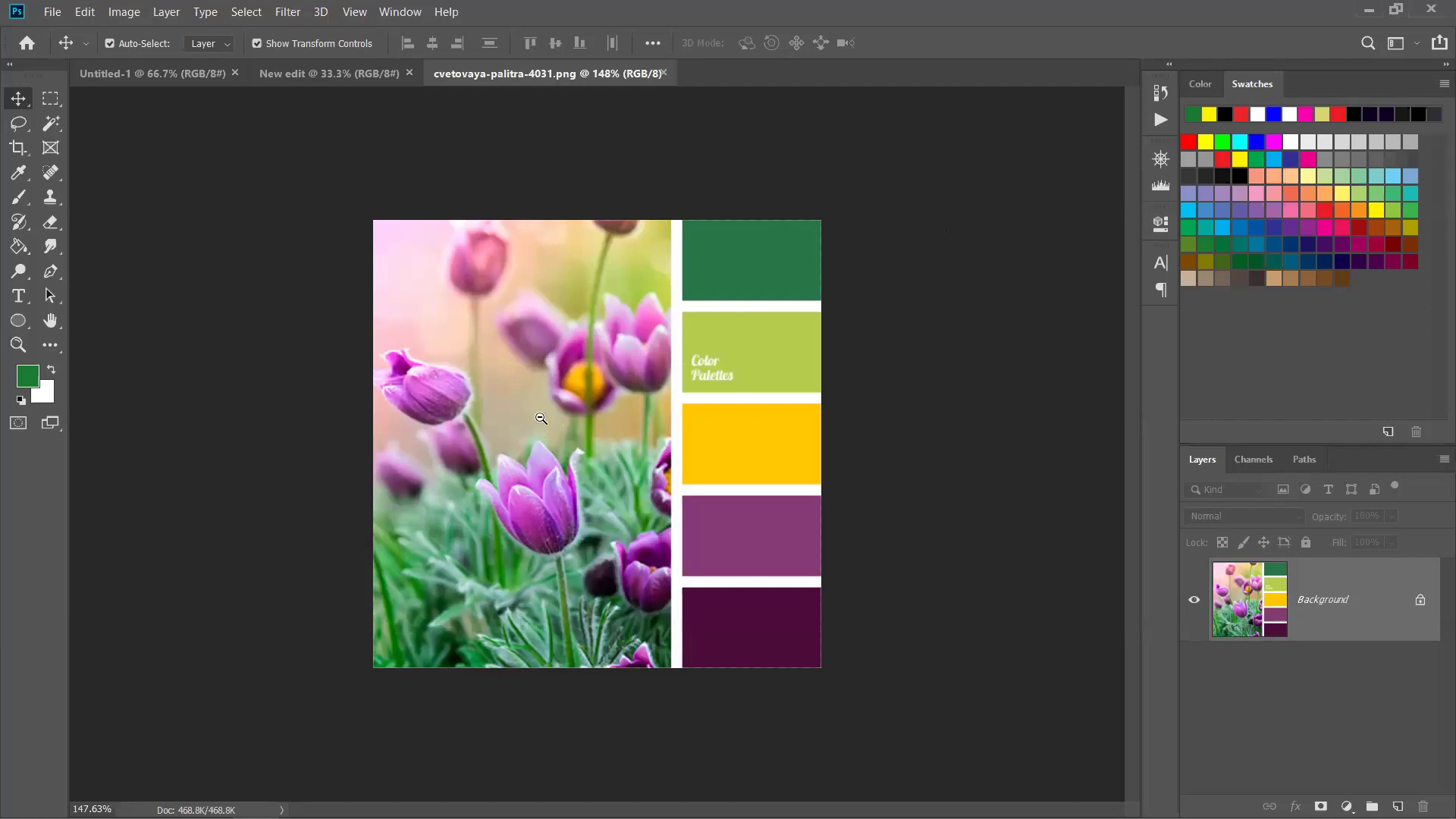
pyautogui.click(566, 424)
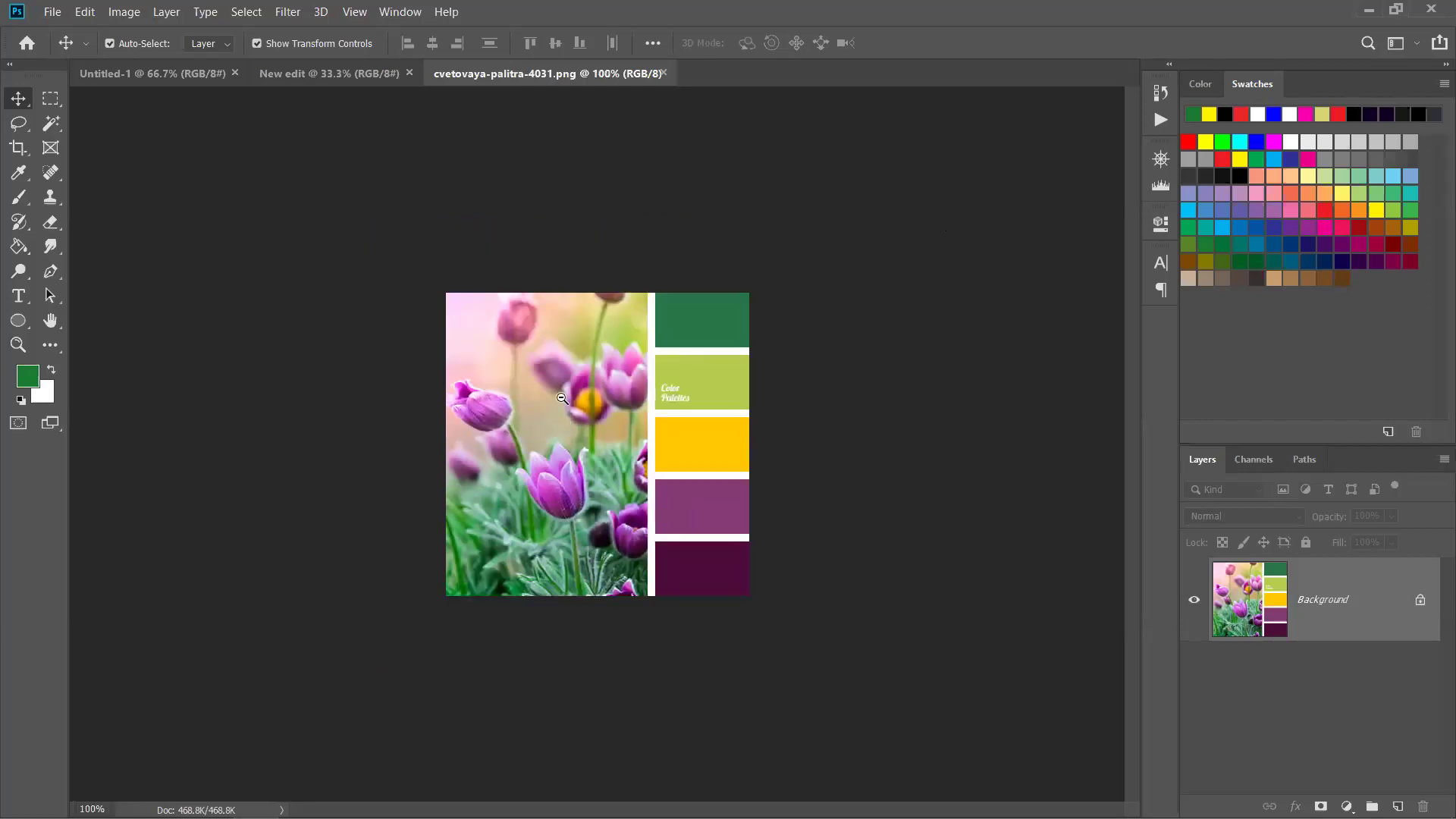
pyautogui.moveTo(562, 398); pyautogui.dragTo(543, 284)
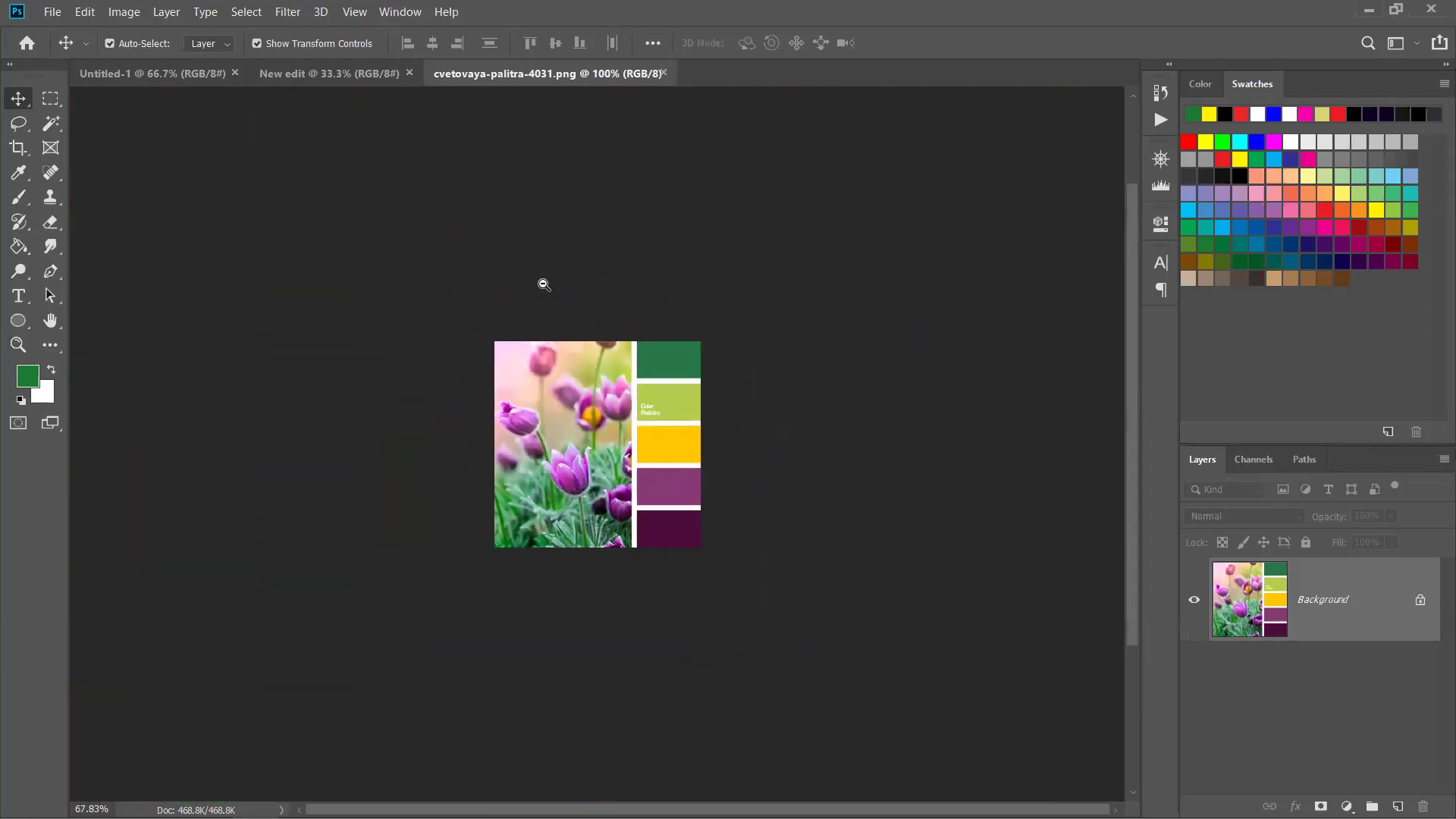
pyautogui.moveTo(583, 368)
pyautogui.mouseDown()
pyautogui.moveTo(682, 439)
pyautogui.moveTo(561, 334)
pyautogui.moveTo(579, 353)
pyautogui.mouseUp()
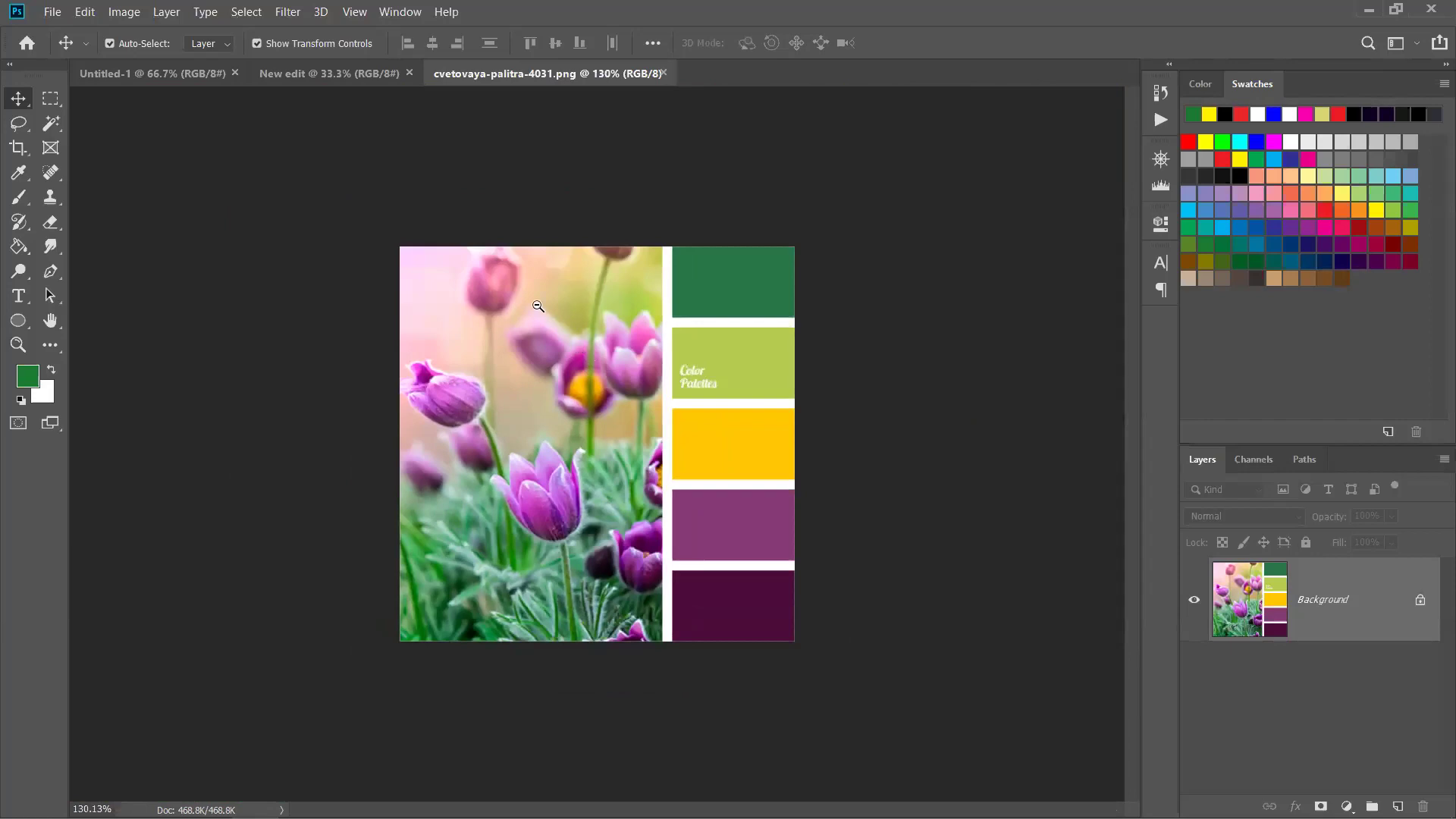
pyautogui.moveTo(538, 305); pyautogui.dragTo(548, 415)
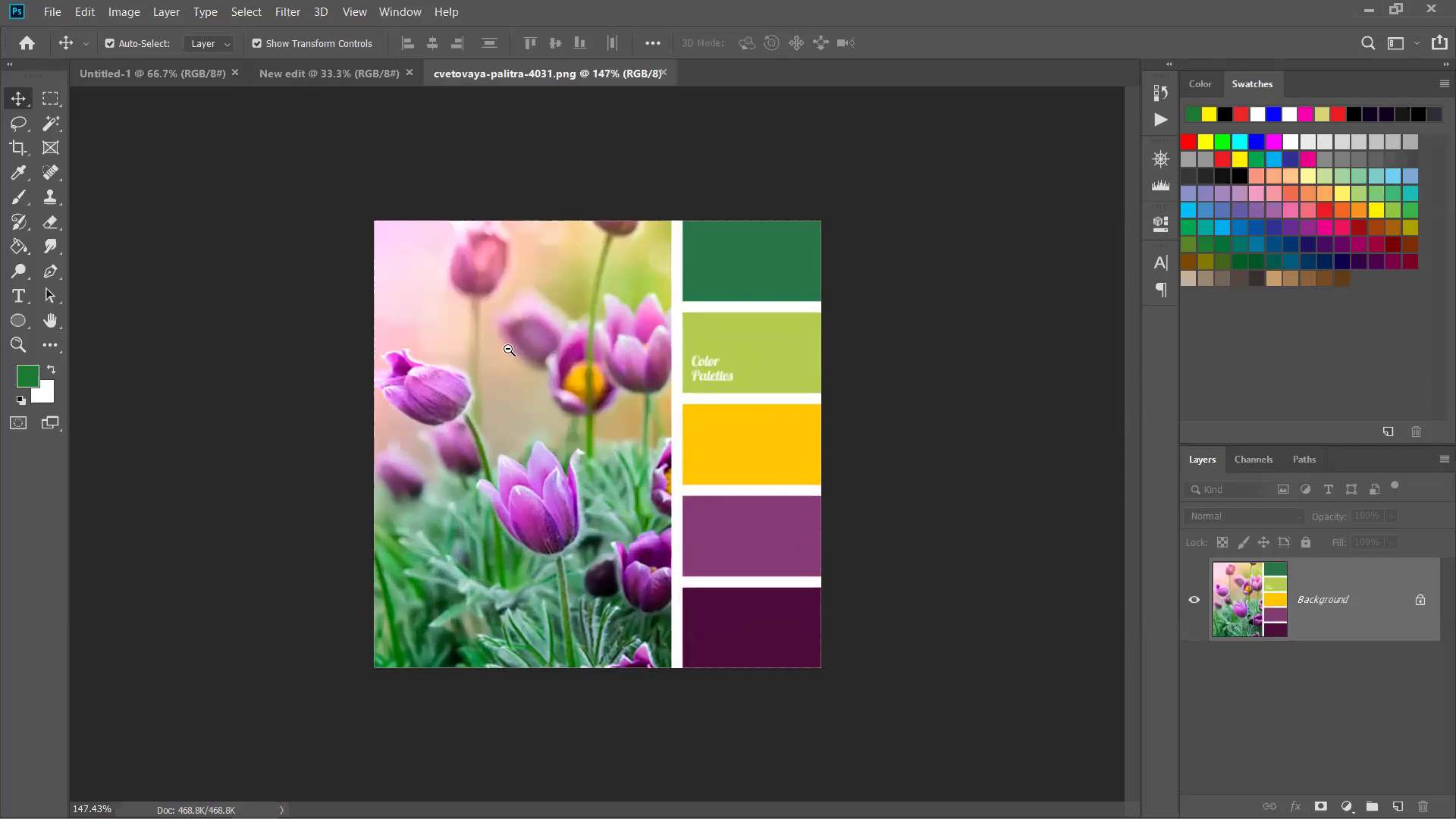
pyautogui.moveTo(429, 273); pyautogui.dragTo(435, 237)
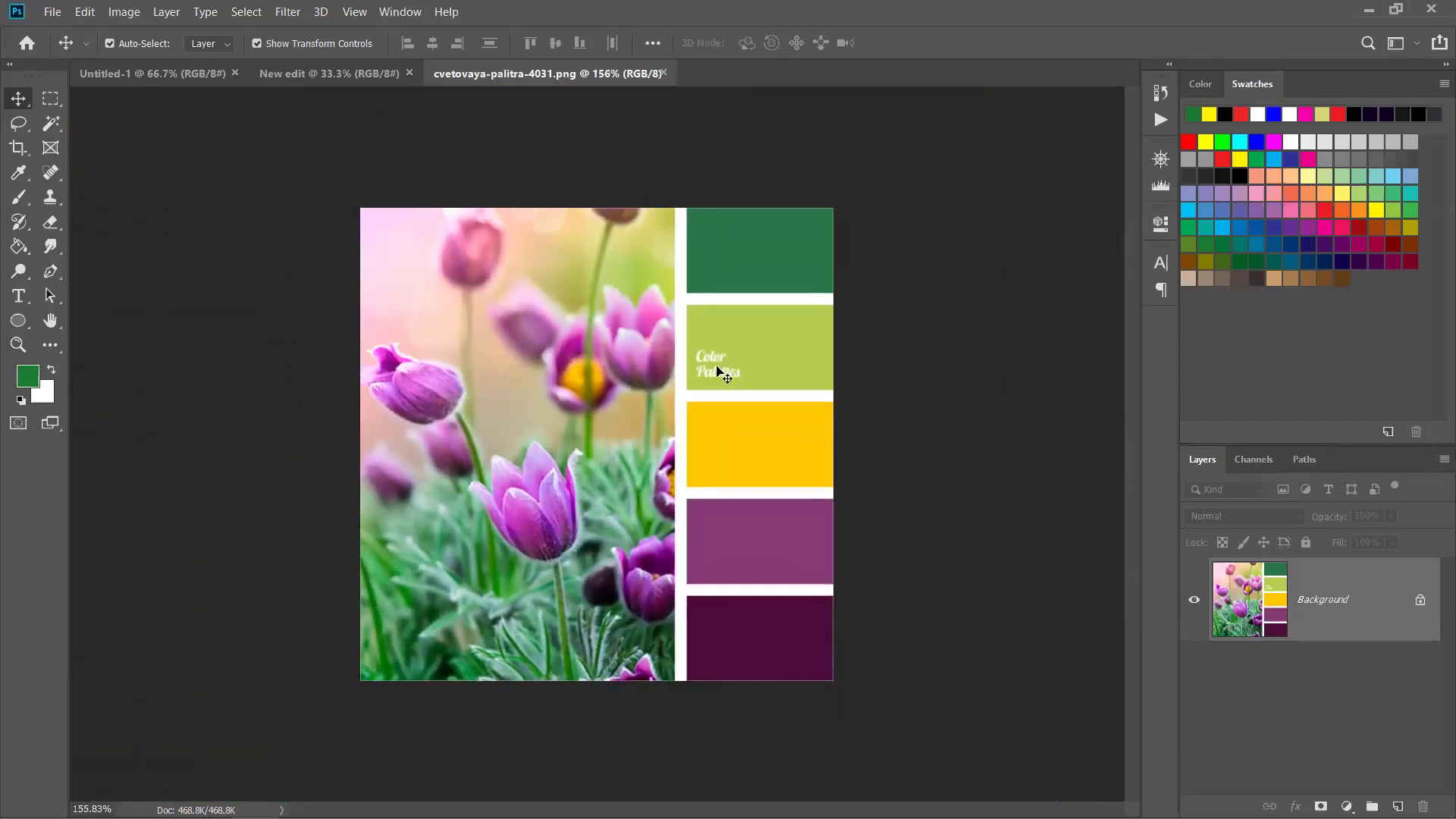
pyautogui.moveTo(721, 359); pyautogui.dragTo(678, 195)
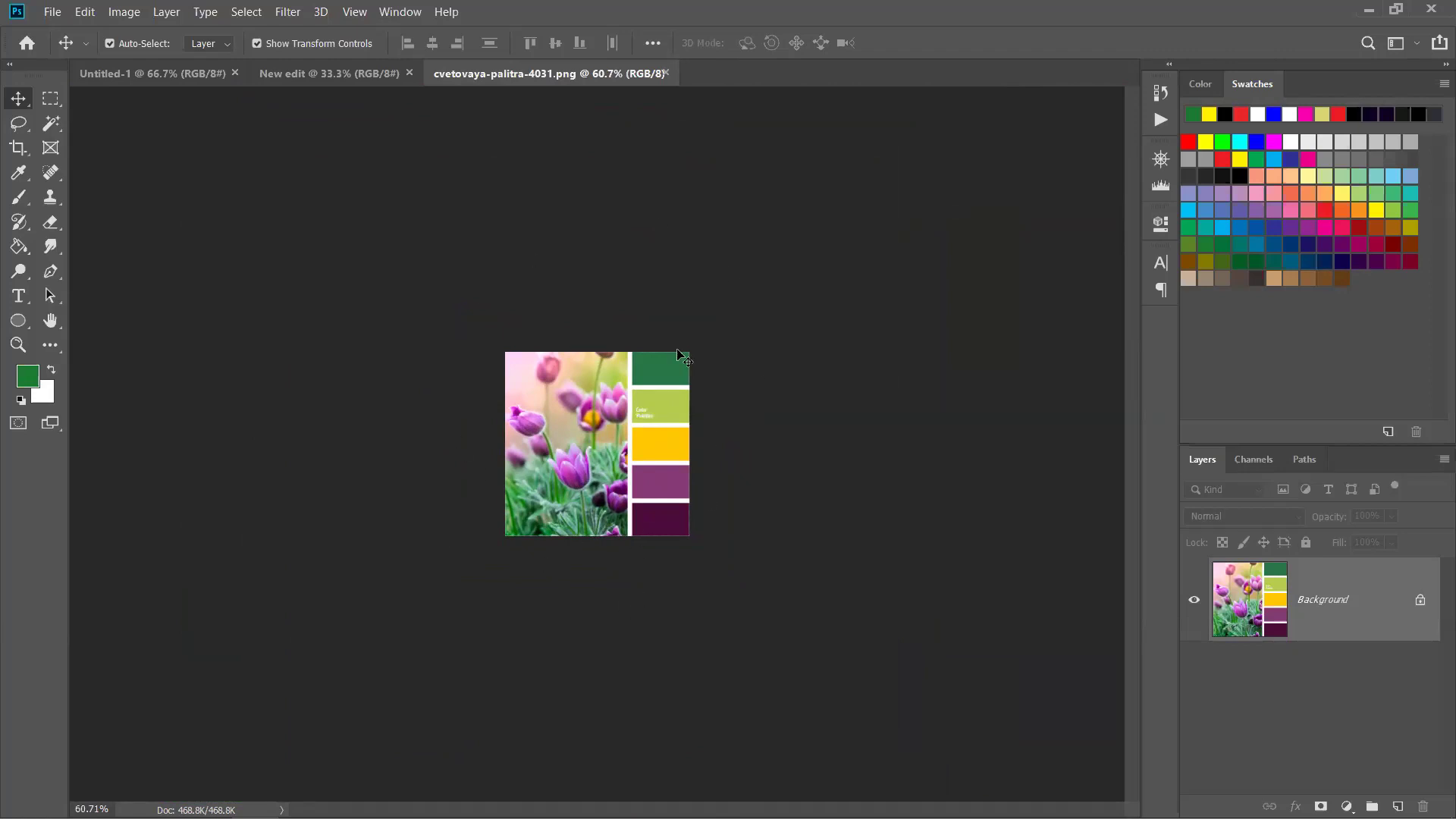
# Zoom the flower image in to about 712% and fit the whole image on screen.
pyautogui.press('ctrl')
pyautogui.scroll(-2, 617, 421)
pyautogui.scroll(3, 618, 429)
pyautogui.scroll(5, 617, 426)
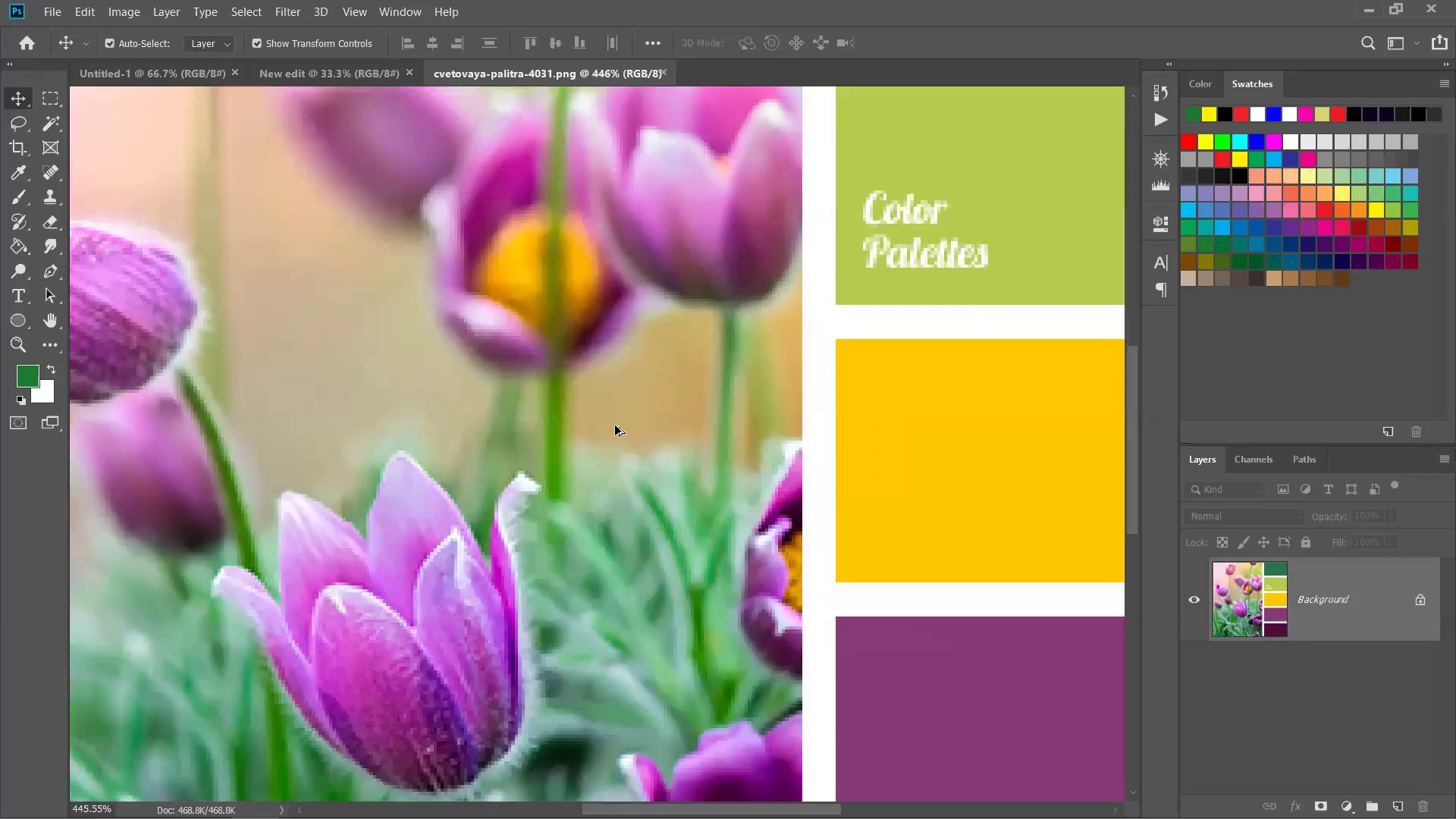
pyautogui.scroll(3, 614, 431)
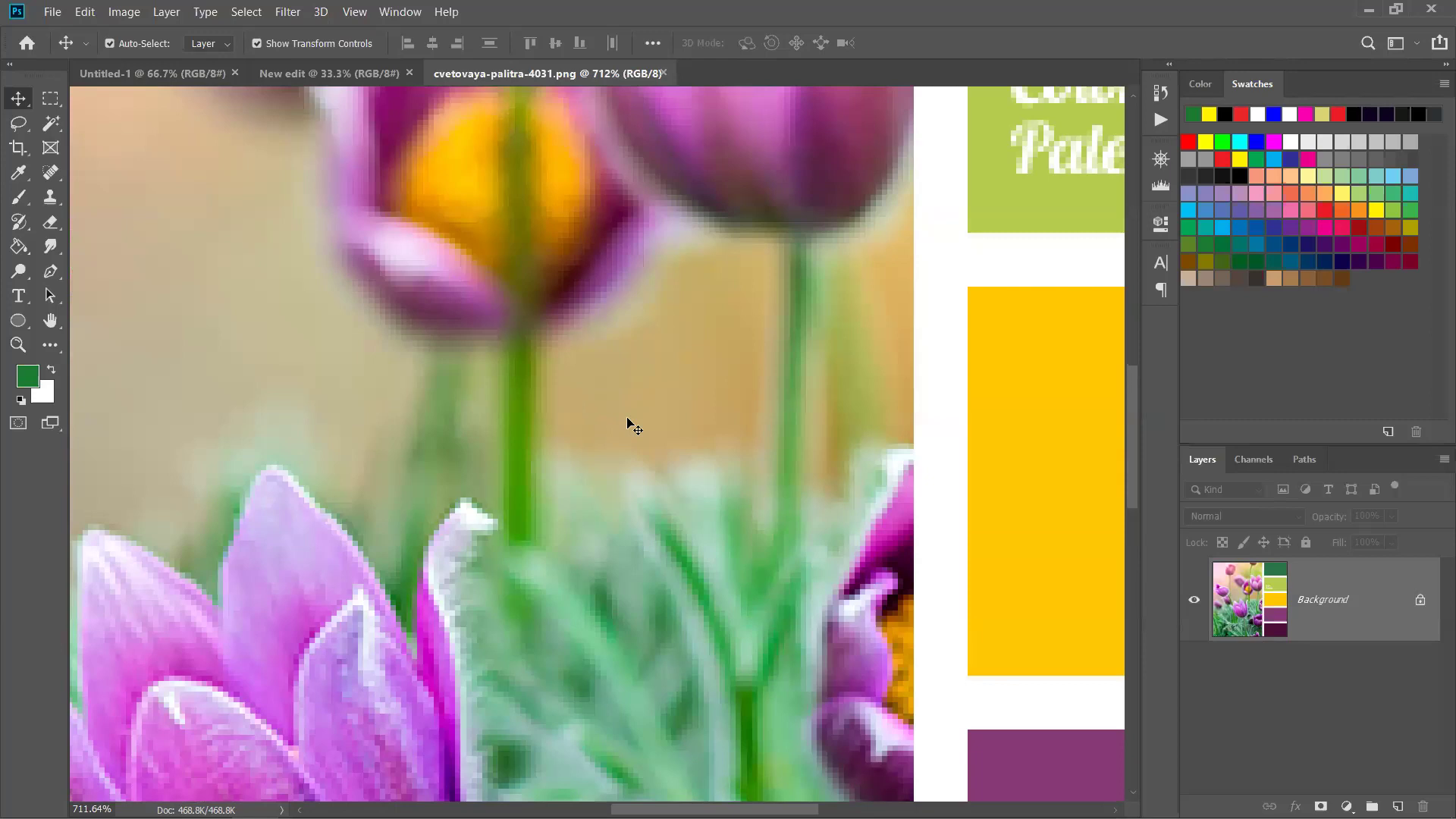
pyautogui.press('ctrl')
pyautogui.hotkey('ctrl', '0')
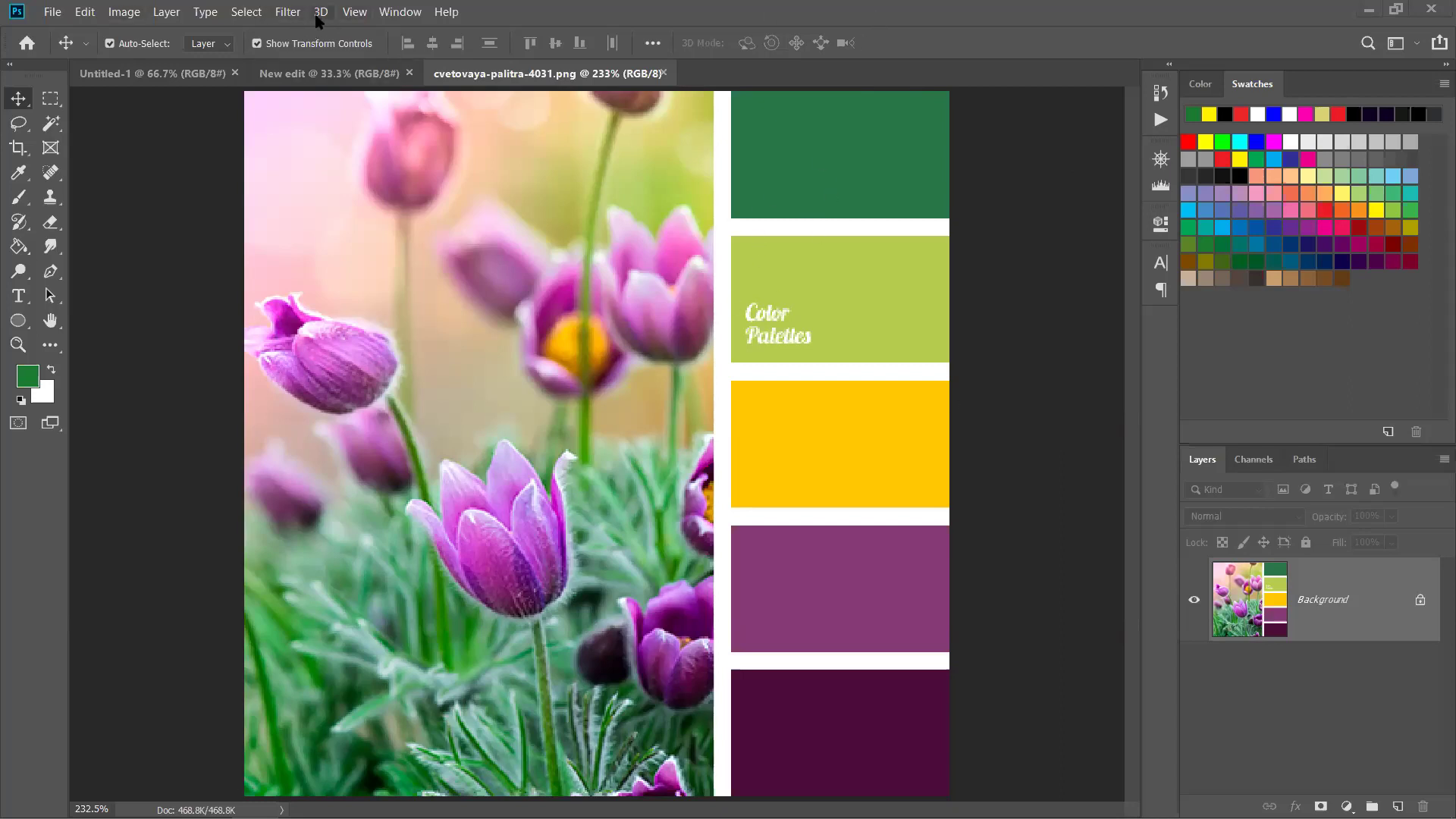
# Select Standard Screen Mode and switch the display to Full Screen Mode With Menu Bar.
pyautogui.click(363, 14)
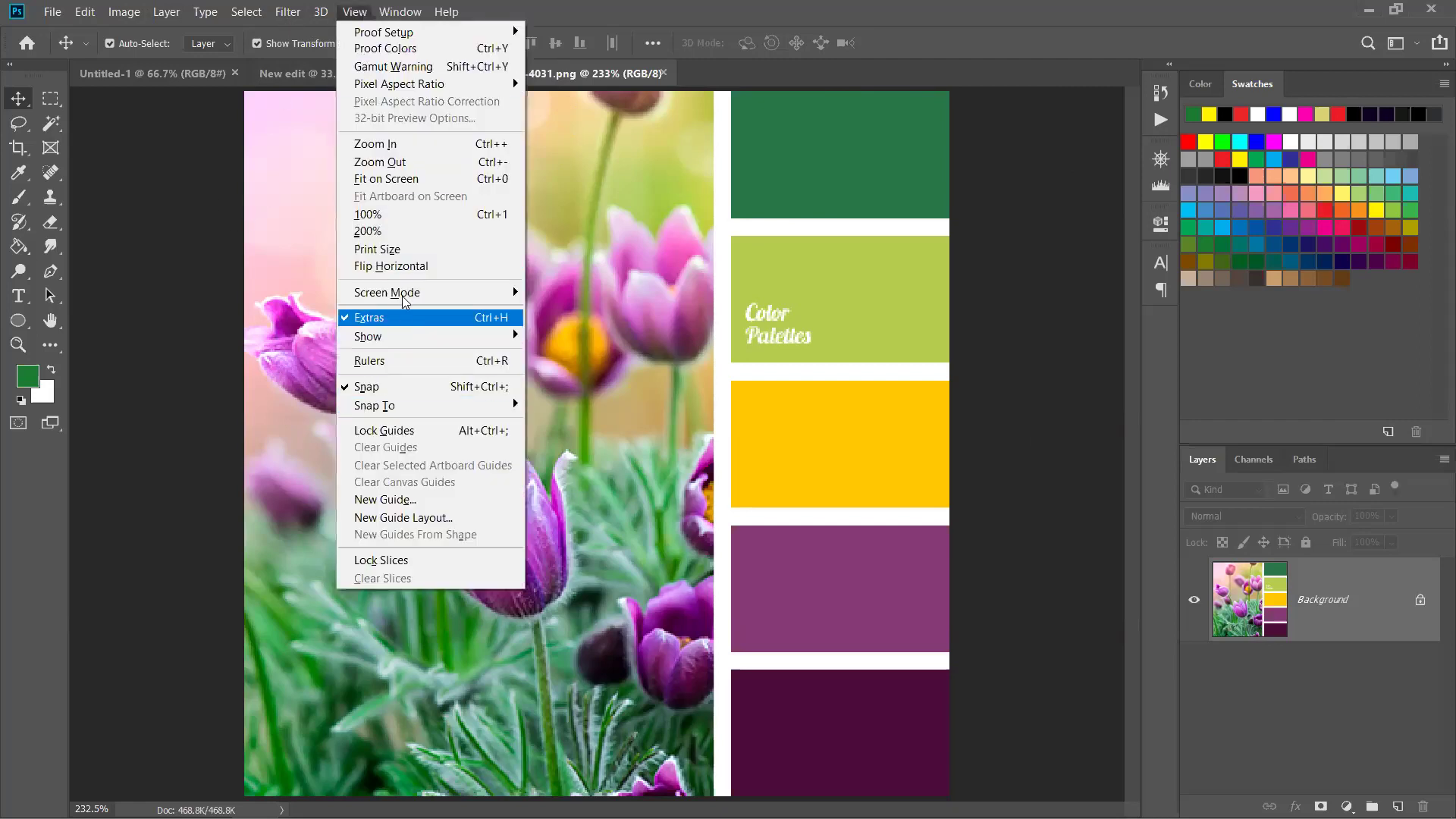
pyautogui.moveTo(395, 296)
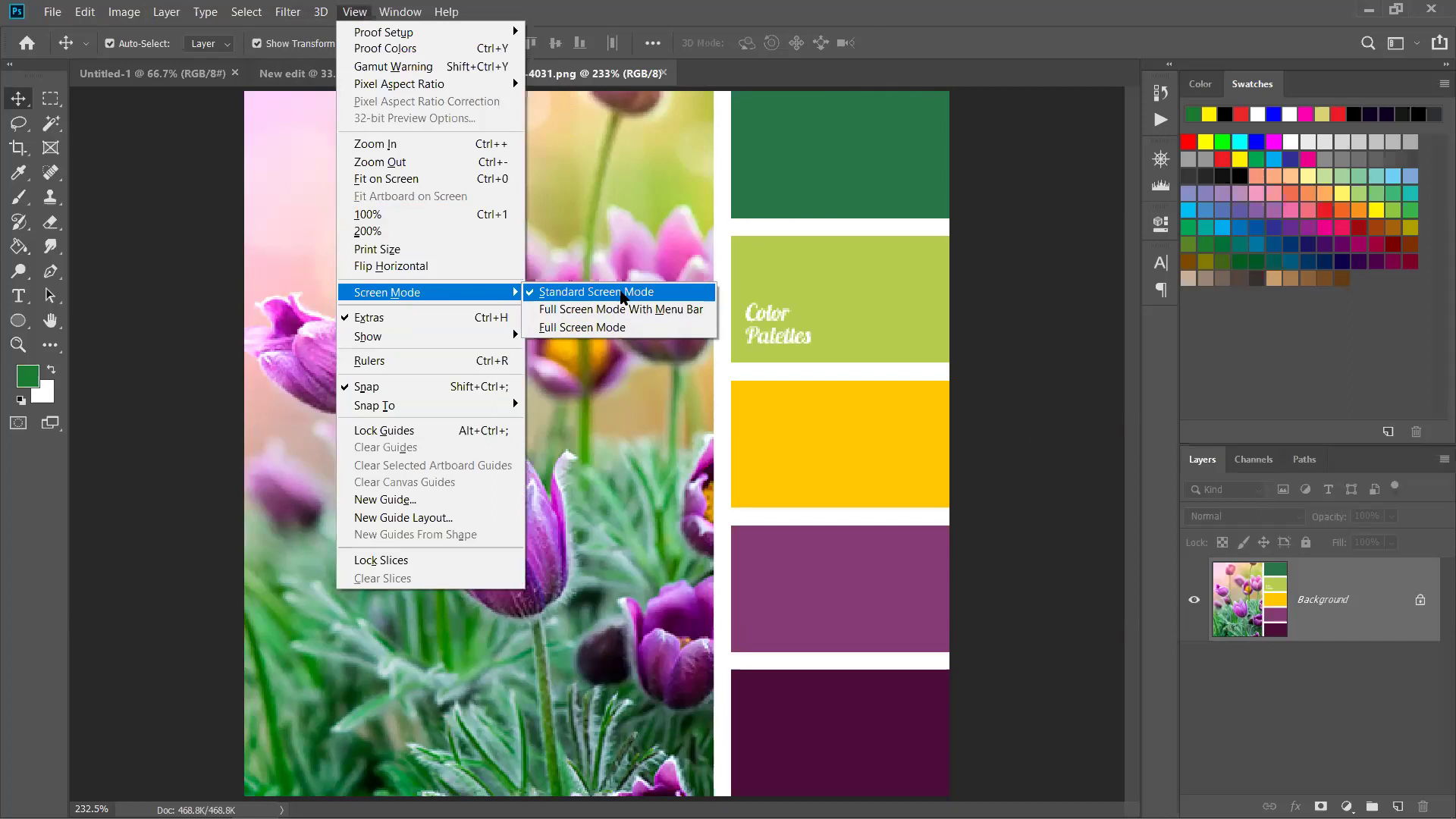
pyautogui.click(560, 294)
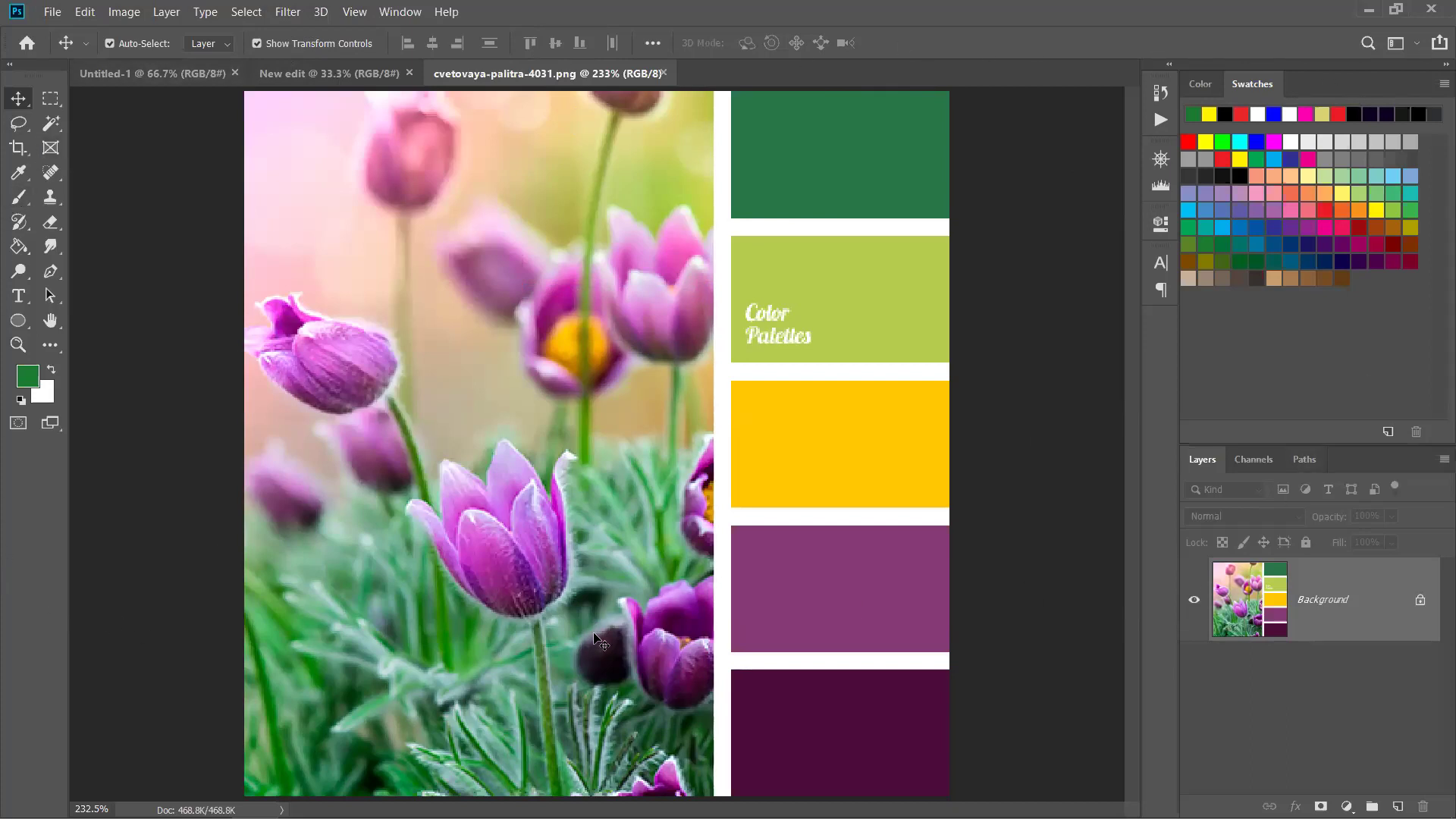
pyautogui.click(355, 12)
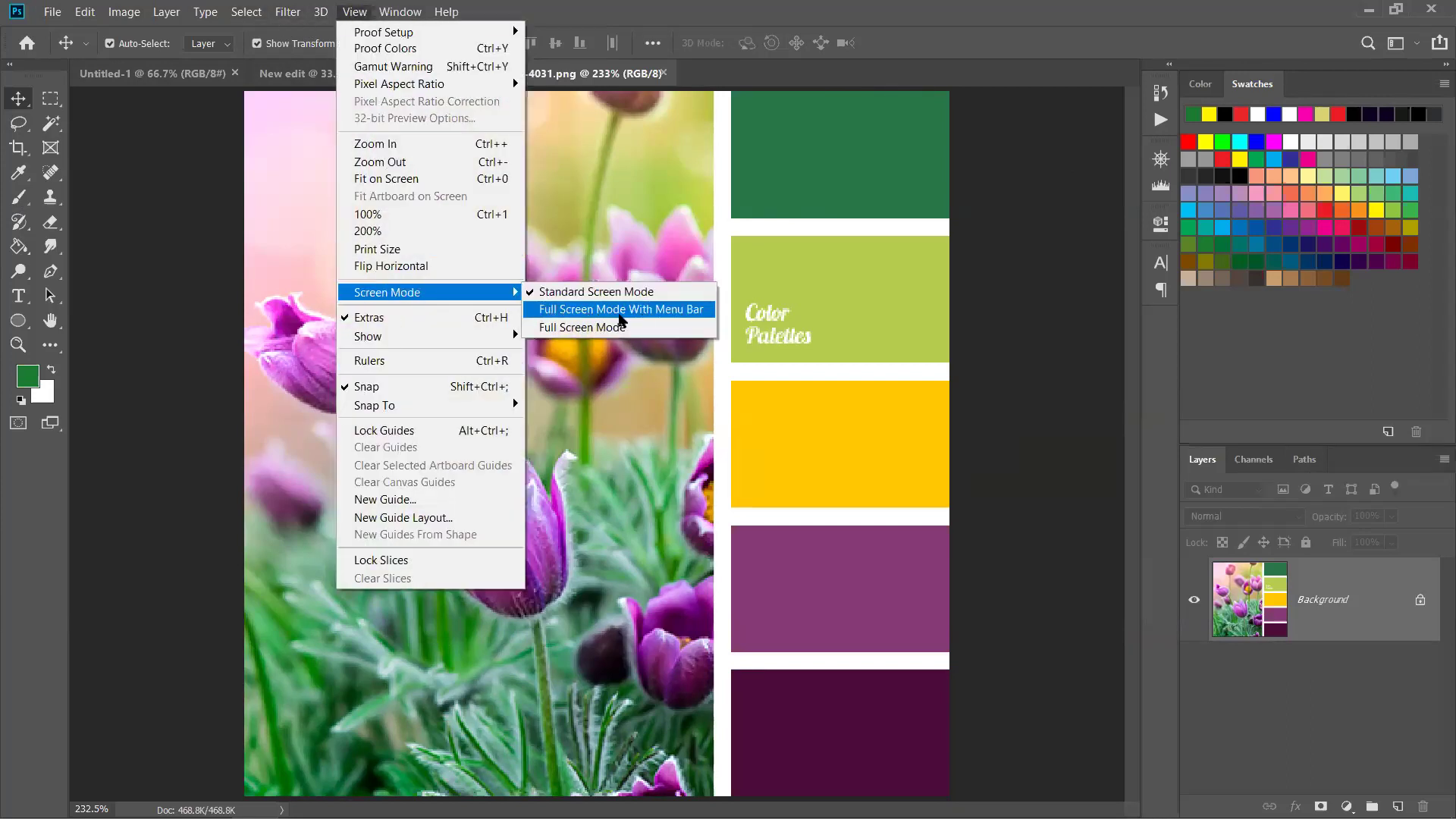
pyautogui.click(661, 312)
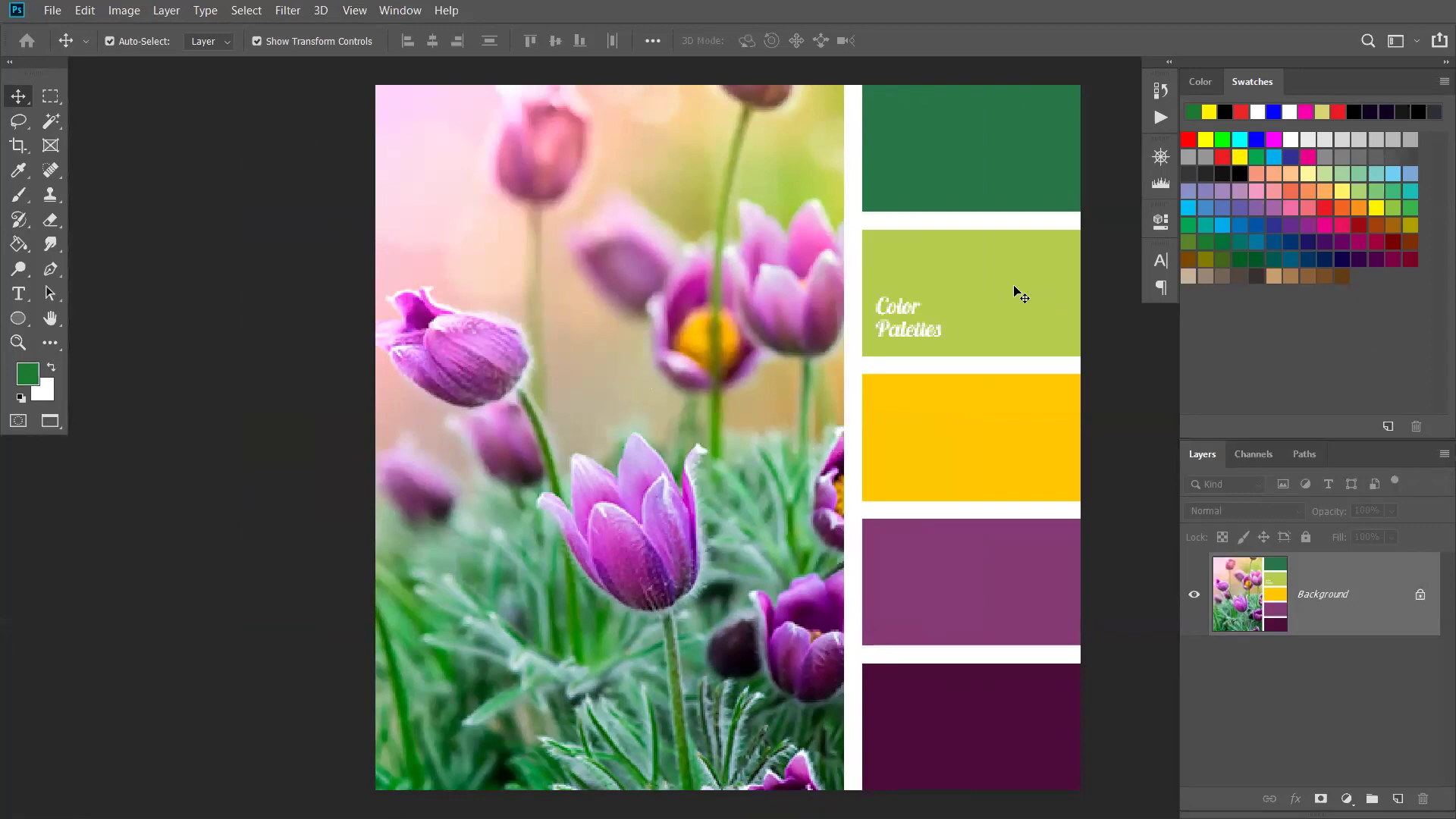
# Show the flower image in Full Screen Mode without panels and return to Standard Screen Mode.
pyautogui.click(354, 10)
pyautogui.moveTo(413, 296)
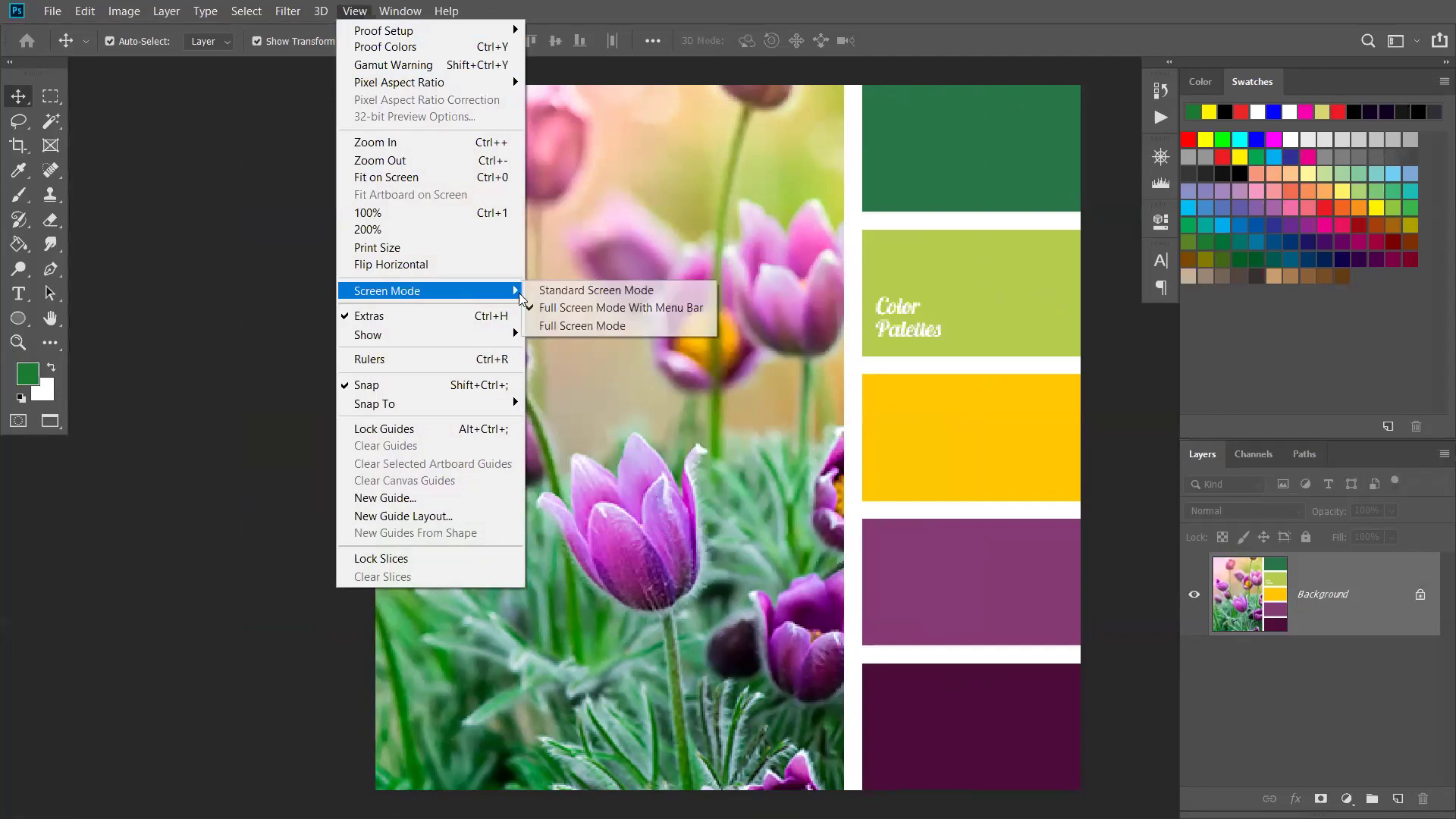
pyautogui.click(613, 326)
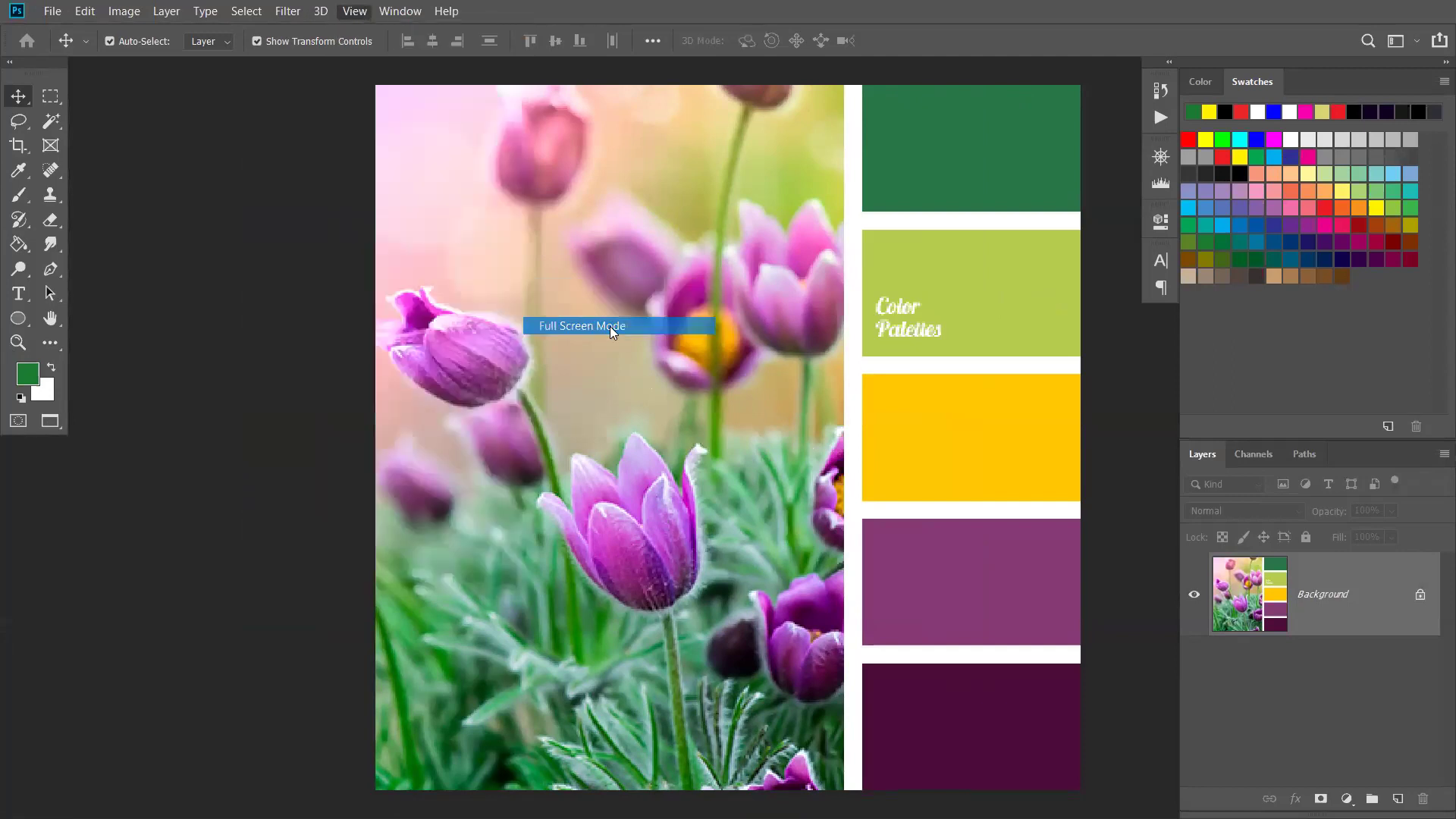
pyautogui.click(775, 370)
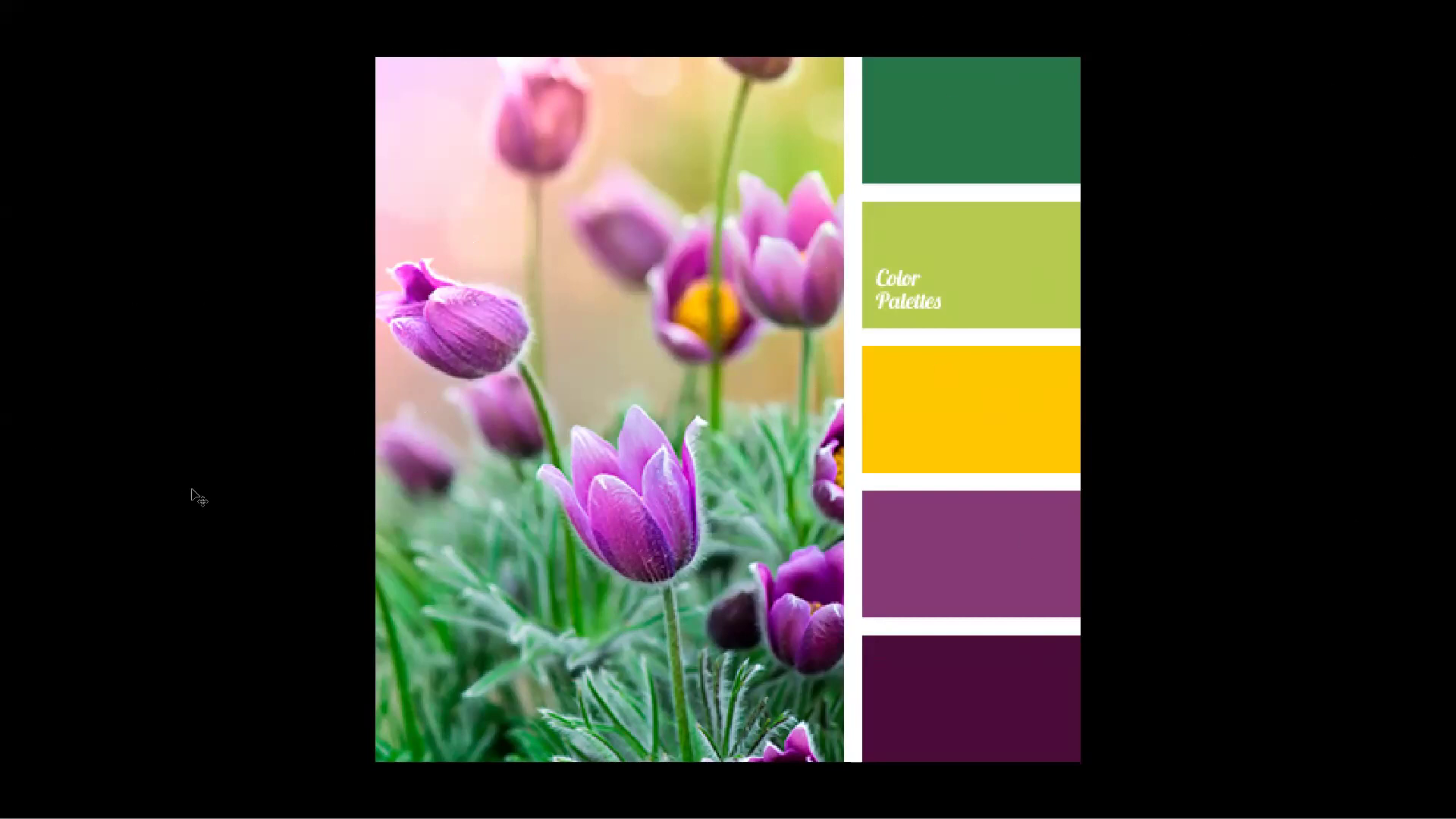
pyautogui.press('f')
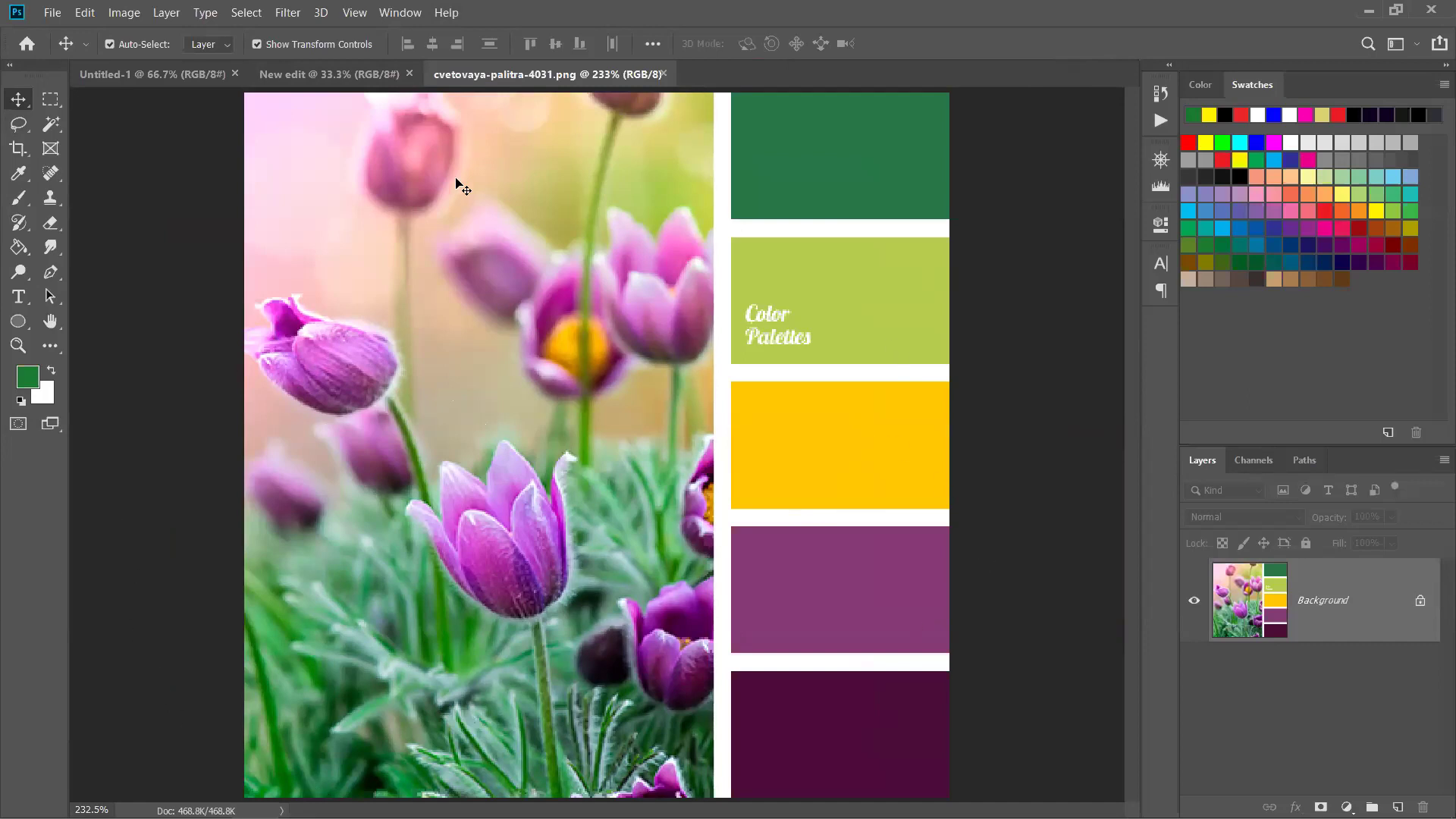
# Preview the image in Full Screen Mode a second time and restore Standard Screen Mode.
pyautogui.click(288, 13)
pyautogui.click(289, 13)
pyautogui.click(346, 16)
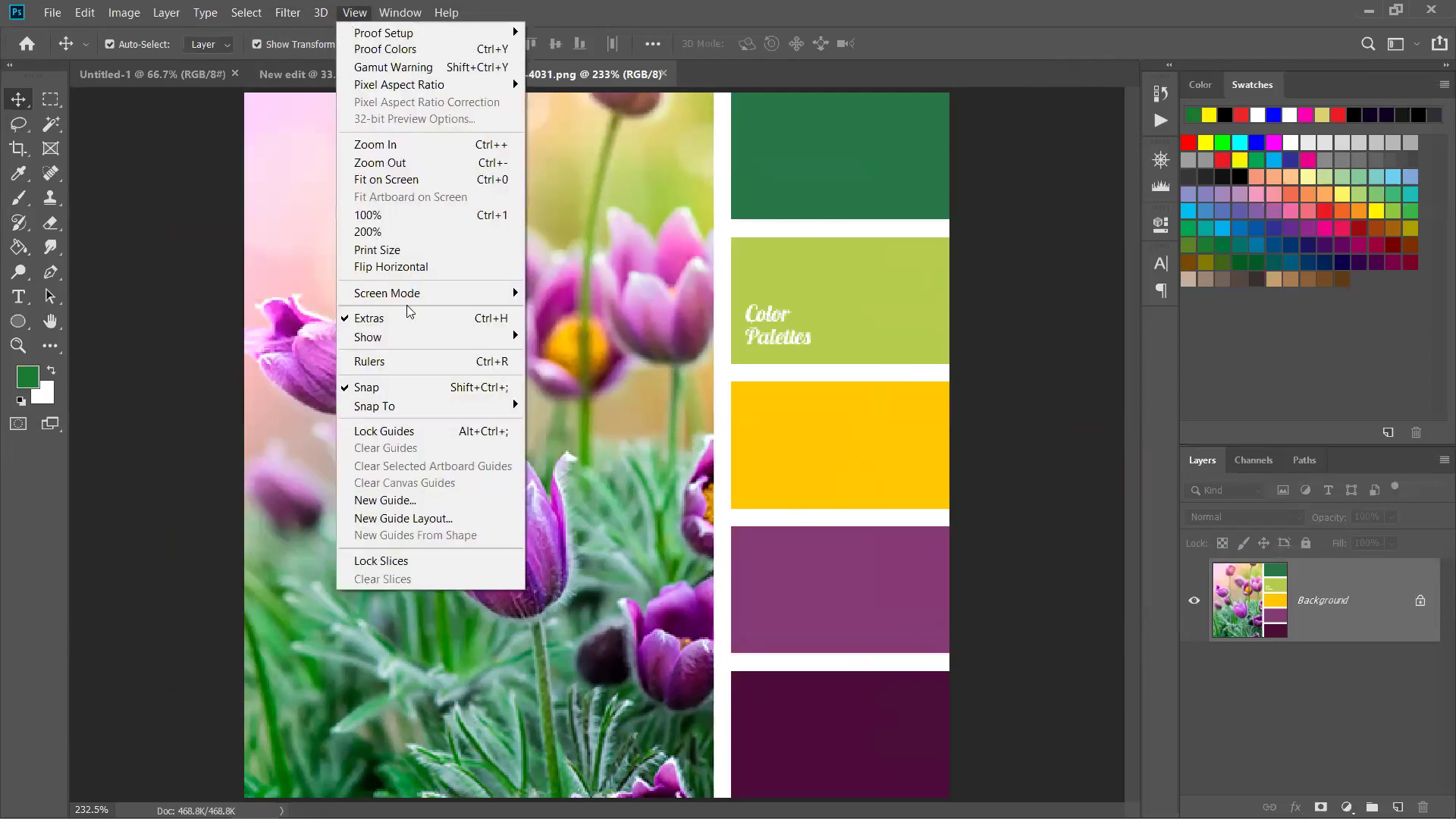
pyautogui.moveTo(405, 293)
pyautogui.click(581, 326)
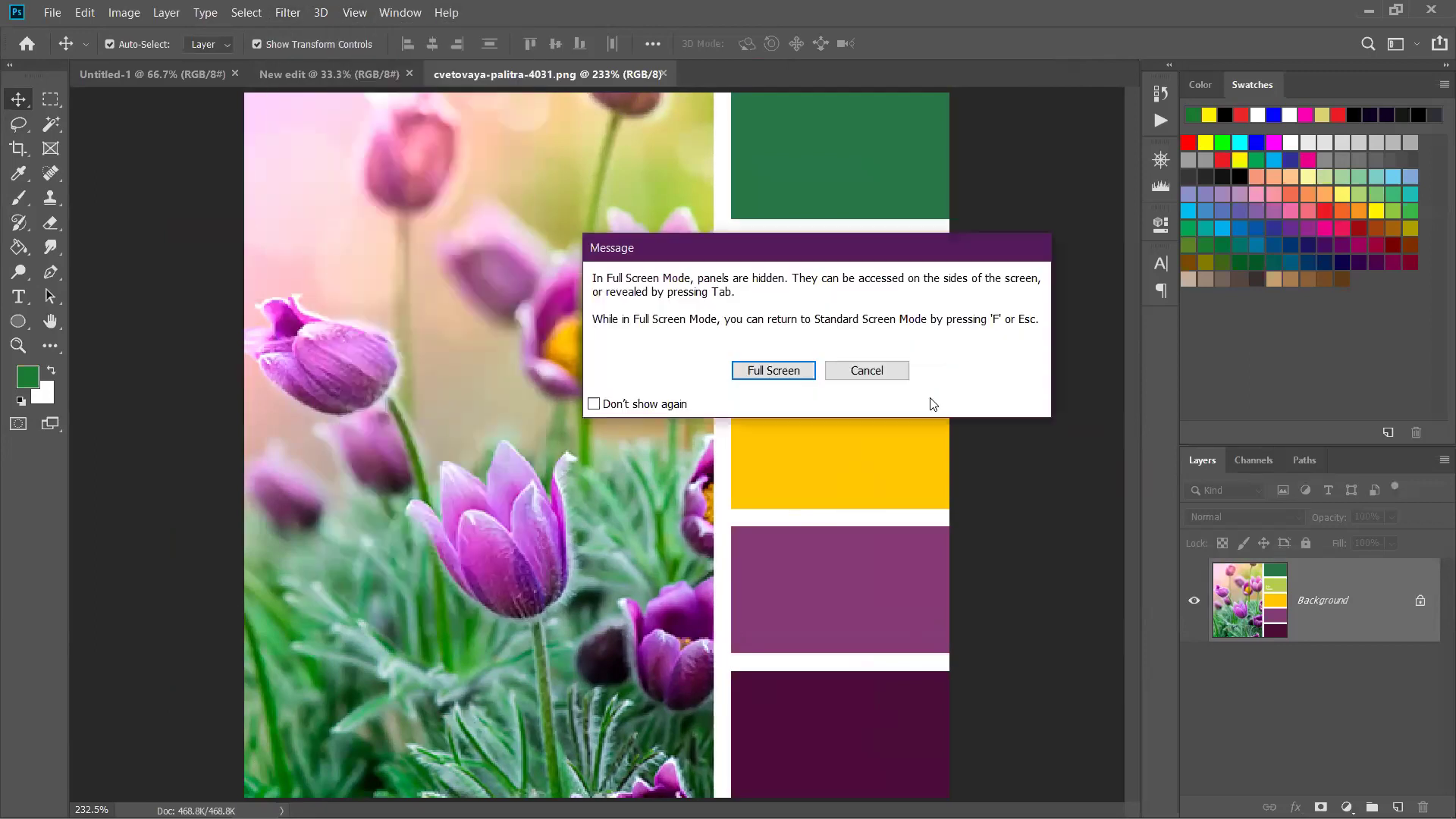
pyautogui.click(805, 379)
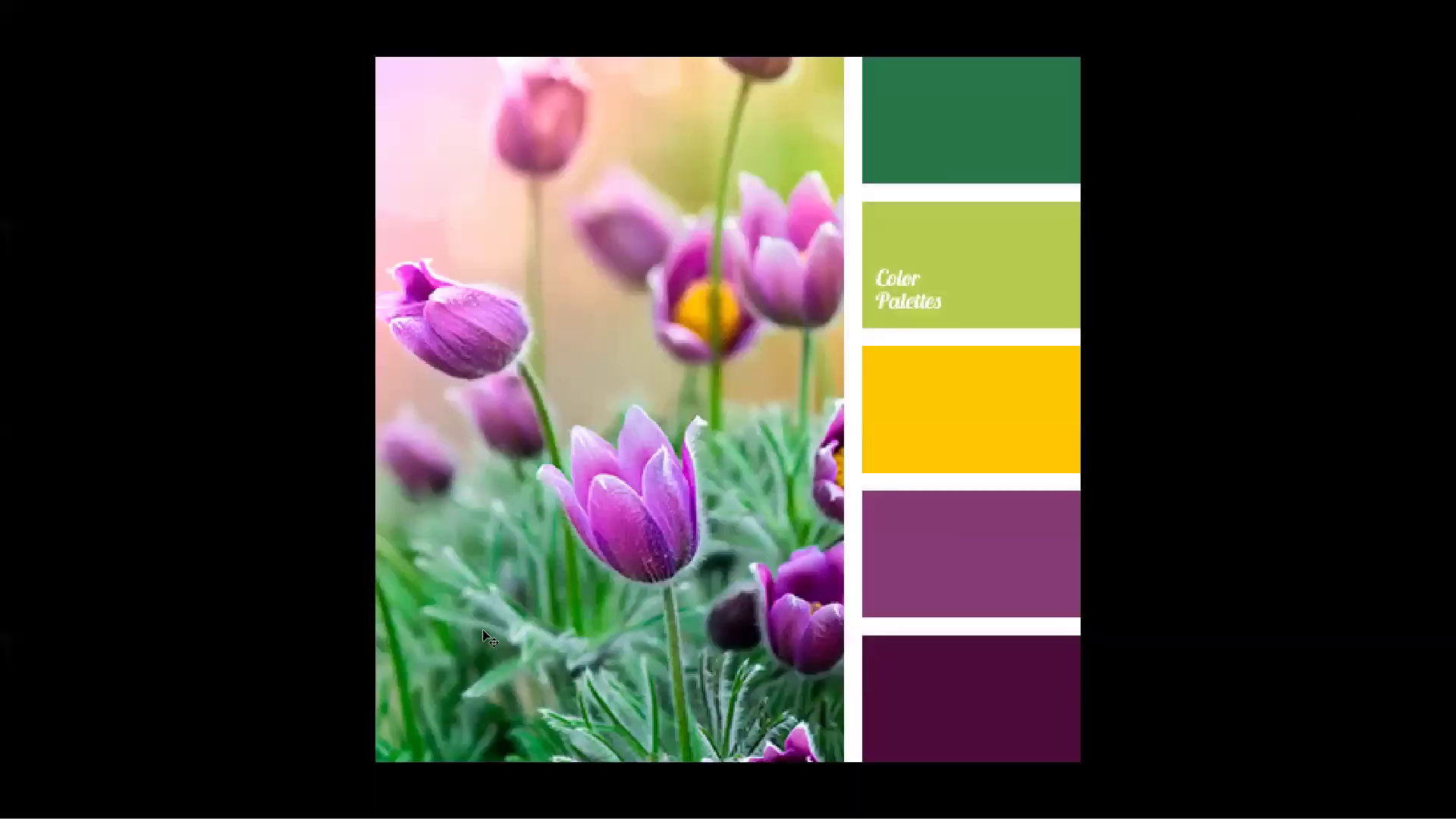
pyautogui.moveTo(1430, 203); pyautogui.dragTo(1410, 445)
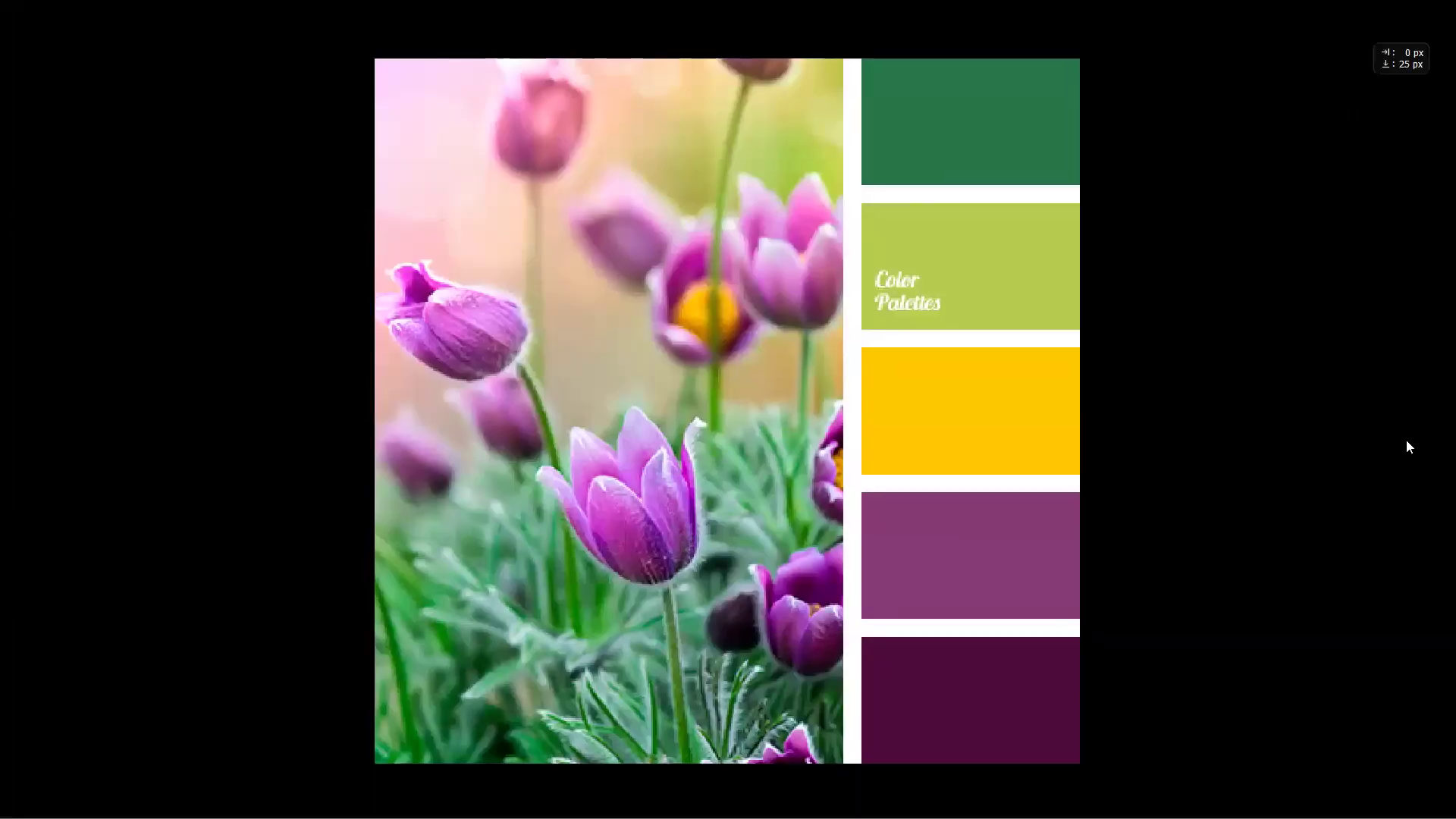
pyautogui.press('Escape')
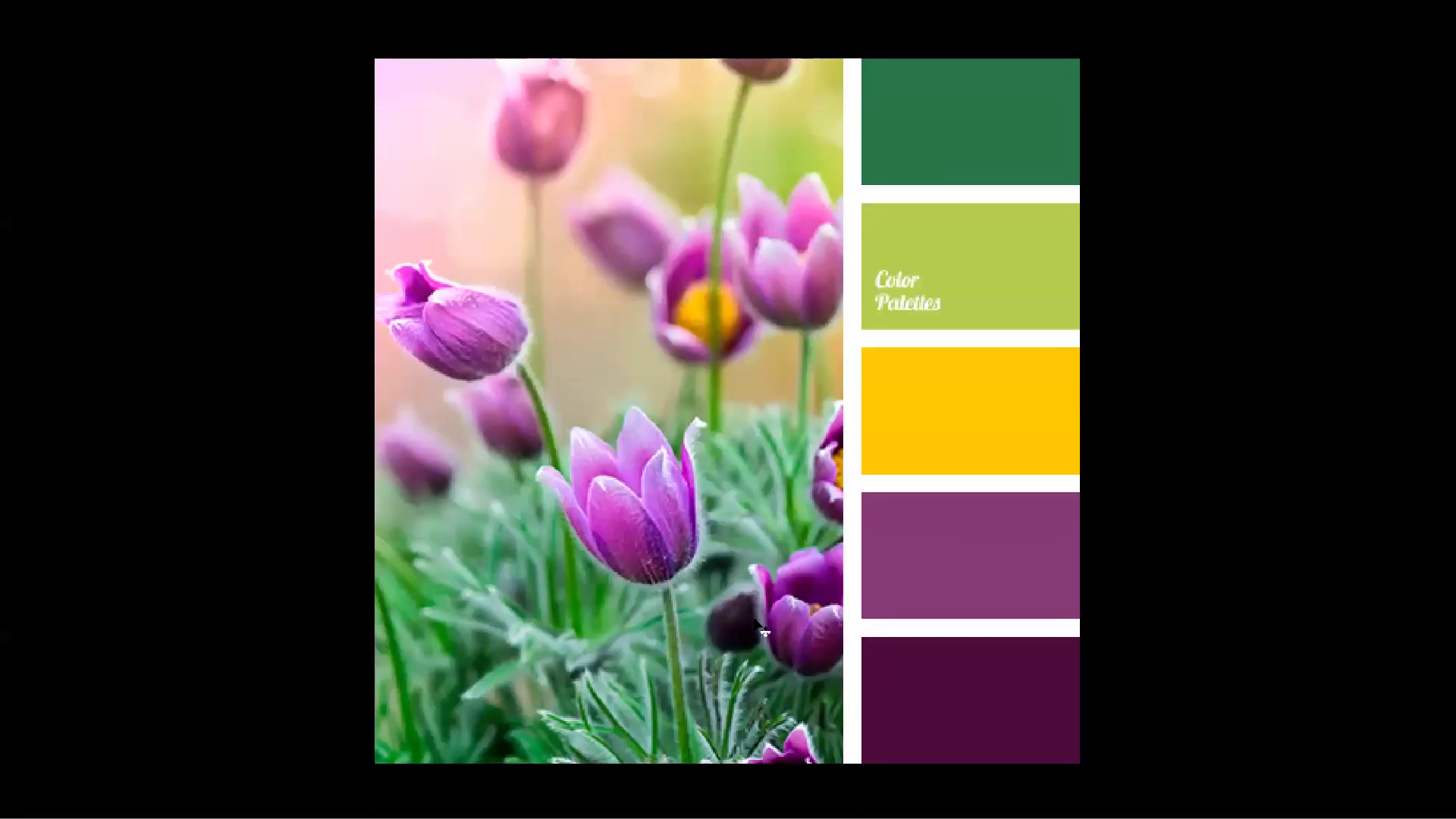
pyautogui.press('f')
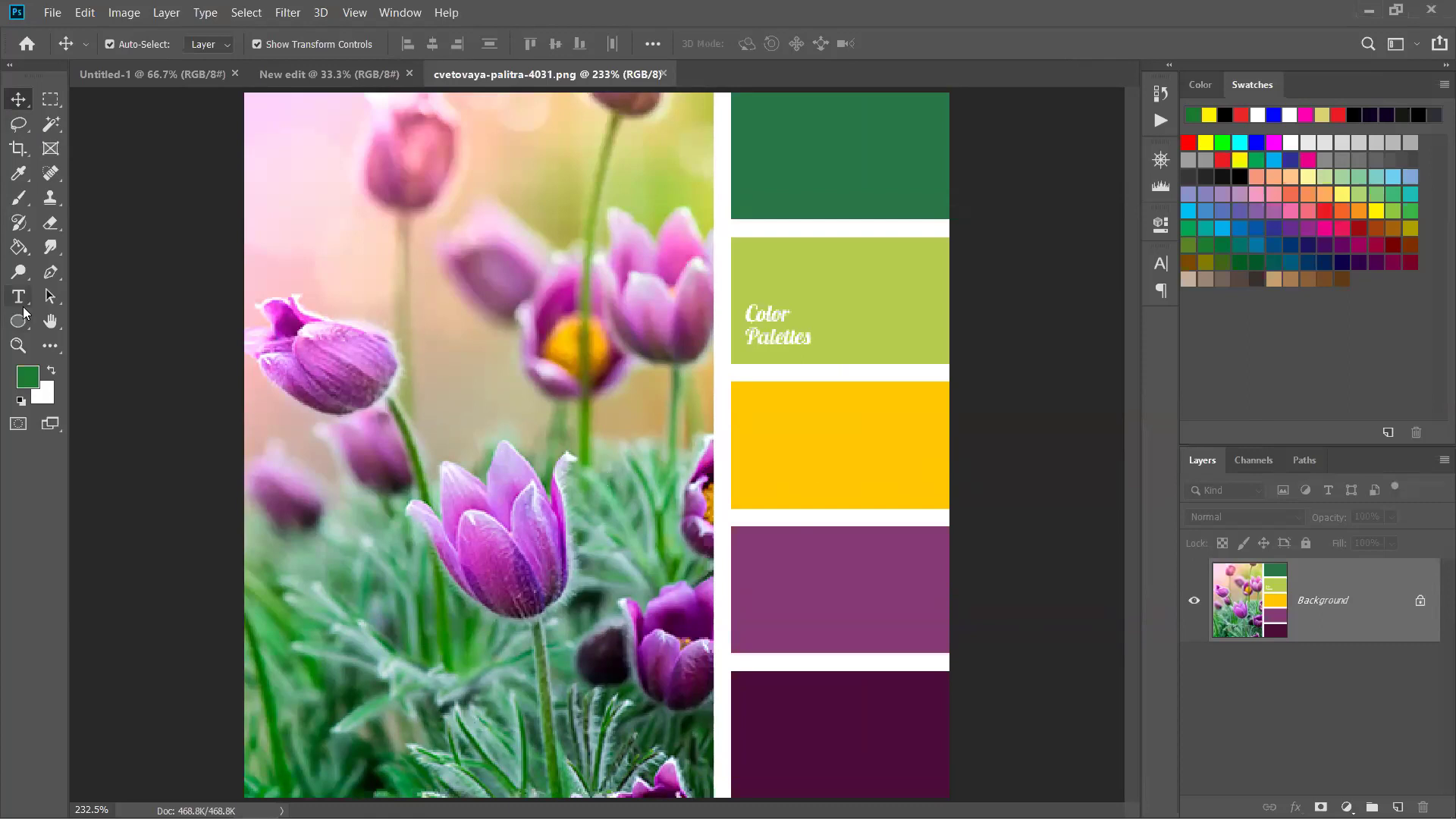
# Zoom the flower image to about 412%, pan around it with the Hand and Move tools active, and return to the full view.
pyautogui.click(51, 325)
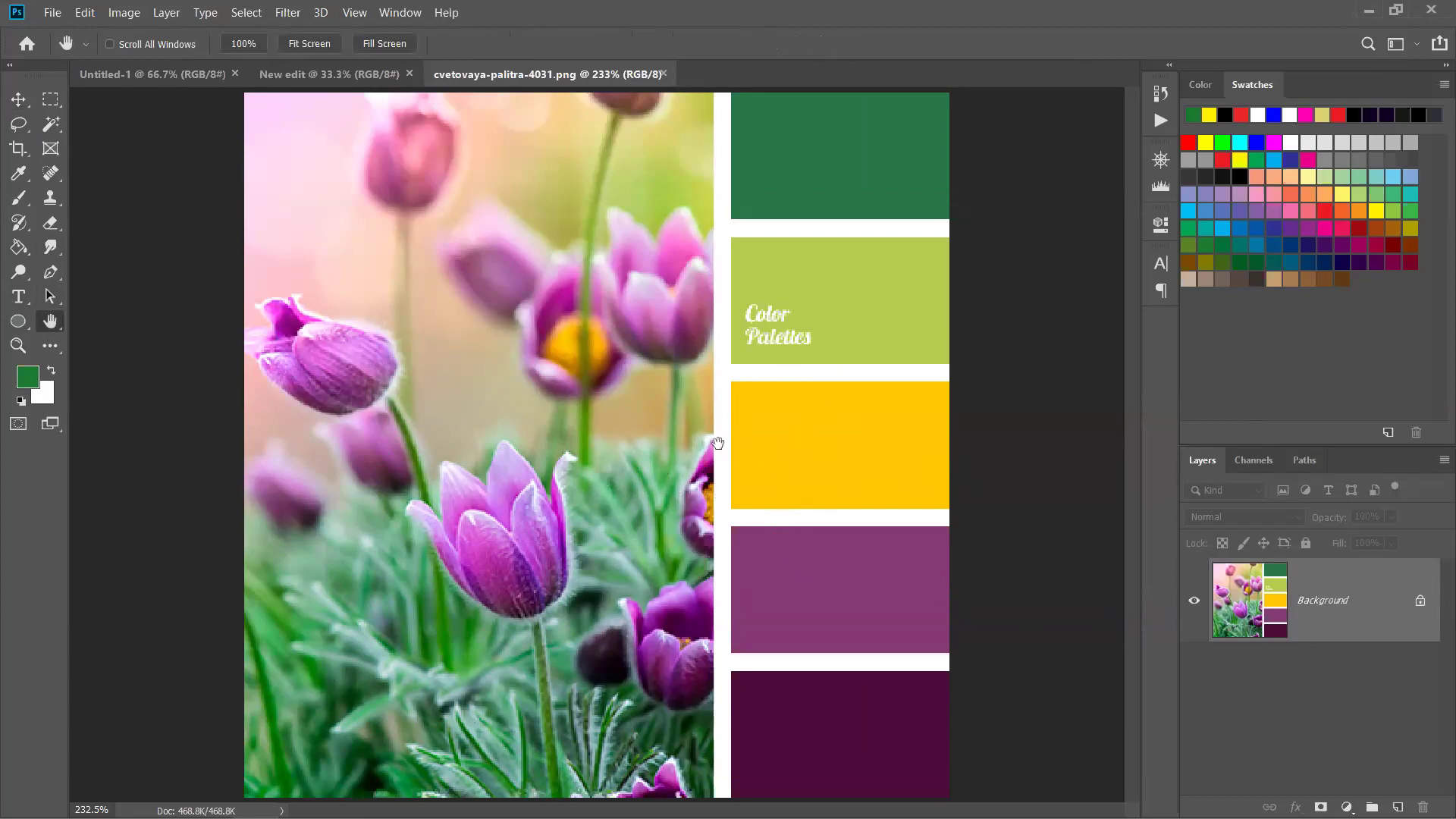
pyautogui.scroll(3, 711, 422)
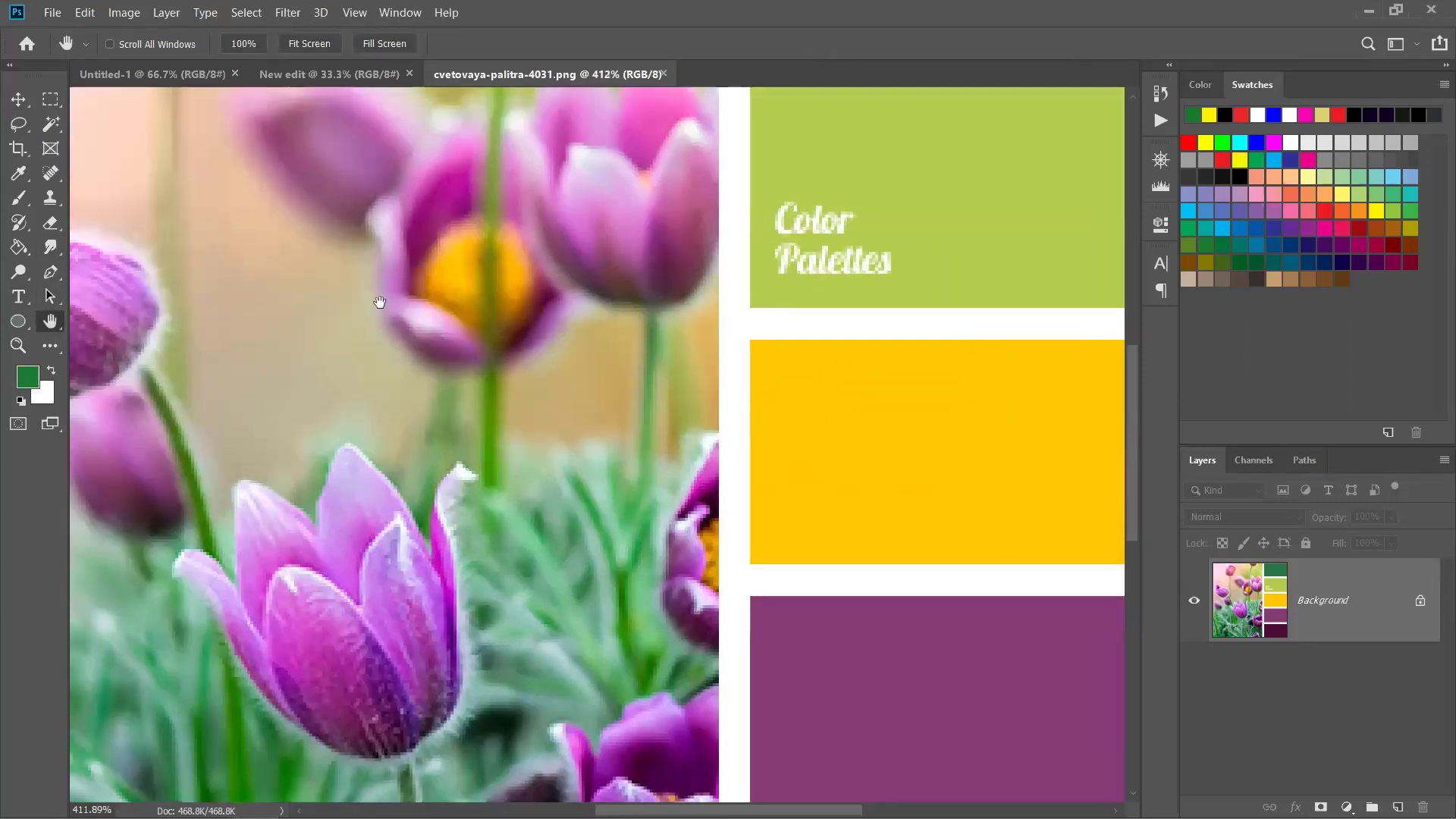
pyautogui.moveTo(241, 251); pyautogui.dragTo(826, 585)
pyautogui.moveTo(439, 270); pyautogui.dragTo(497, 465)
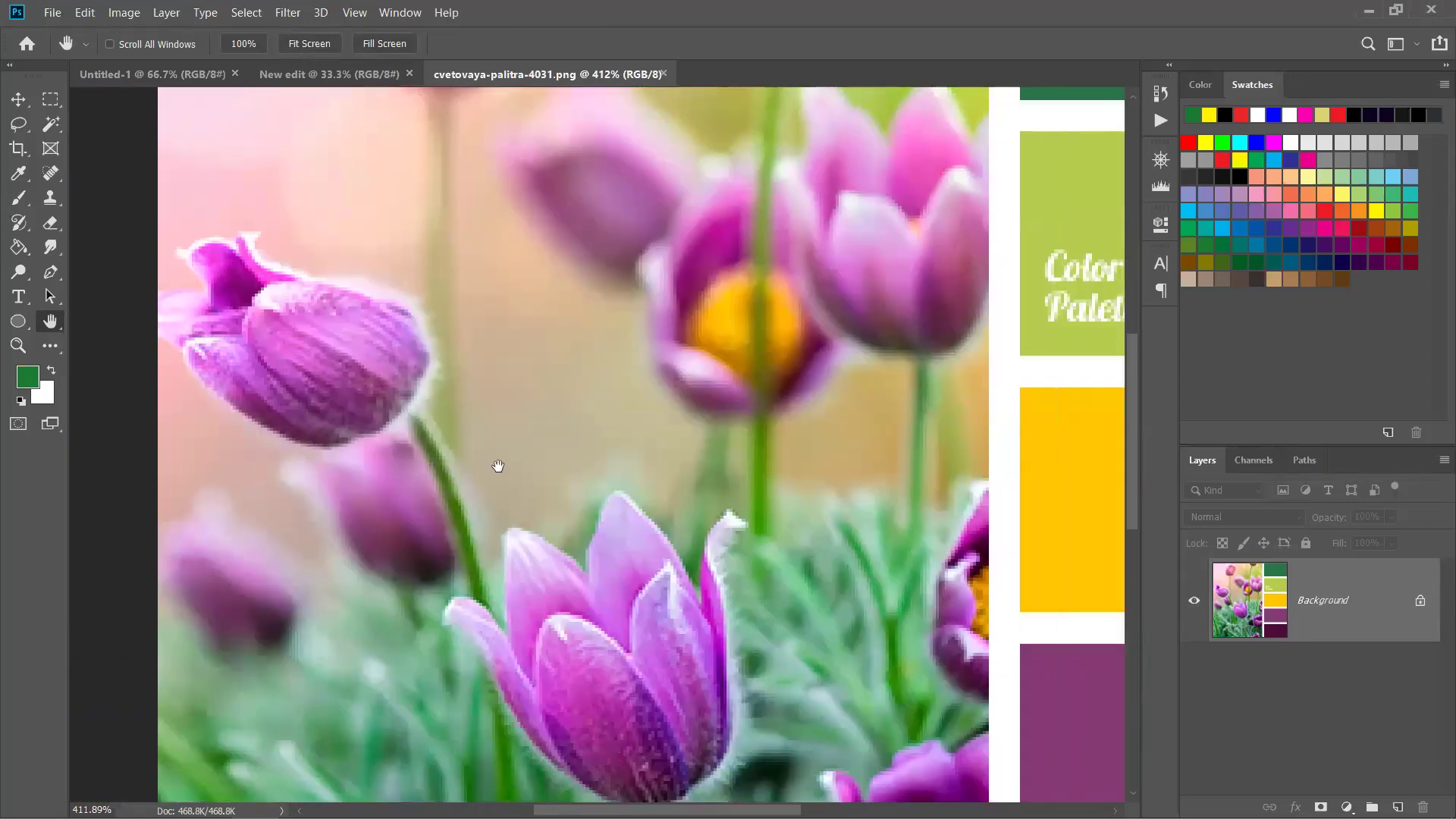
pyautogui.press('v')
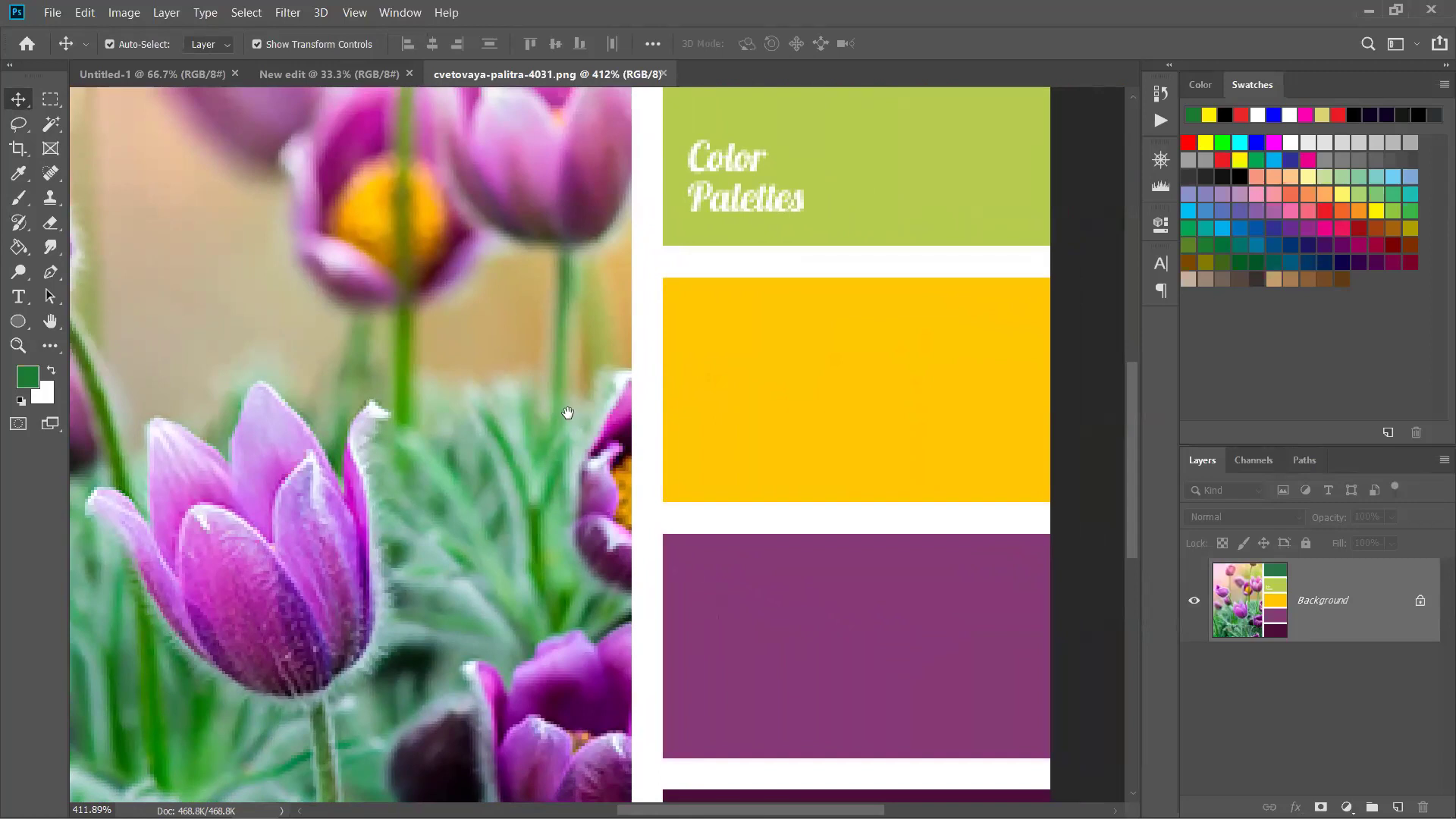
pyautogui.moveTo(467, 388); pyautogui.dragTo(733, 277)
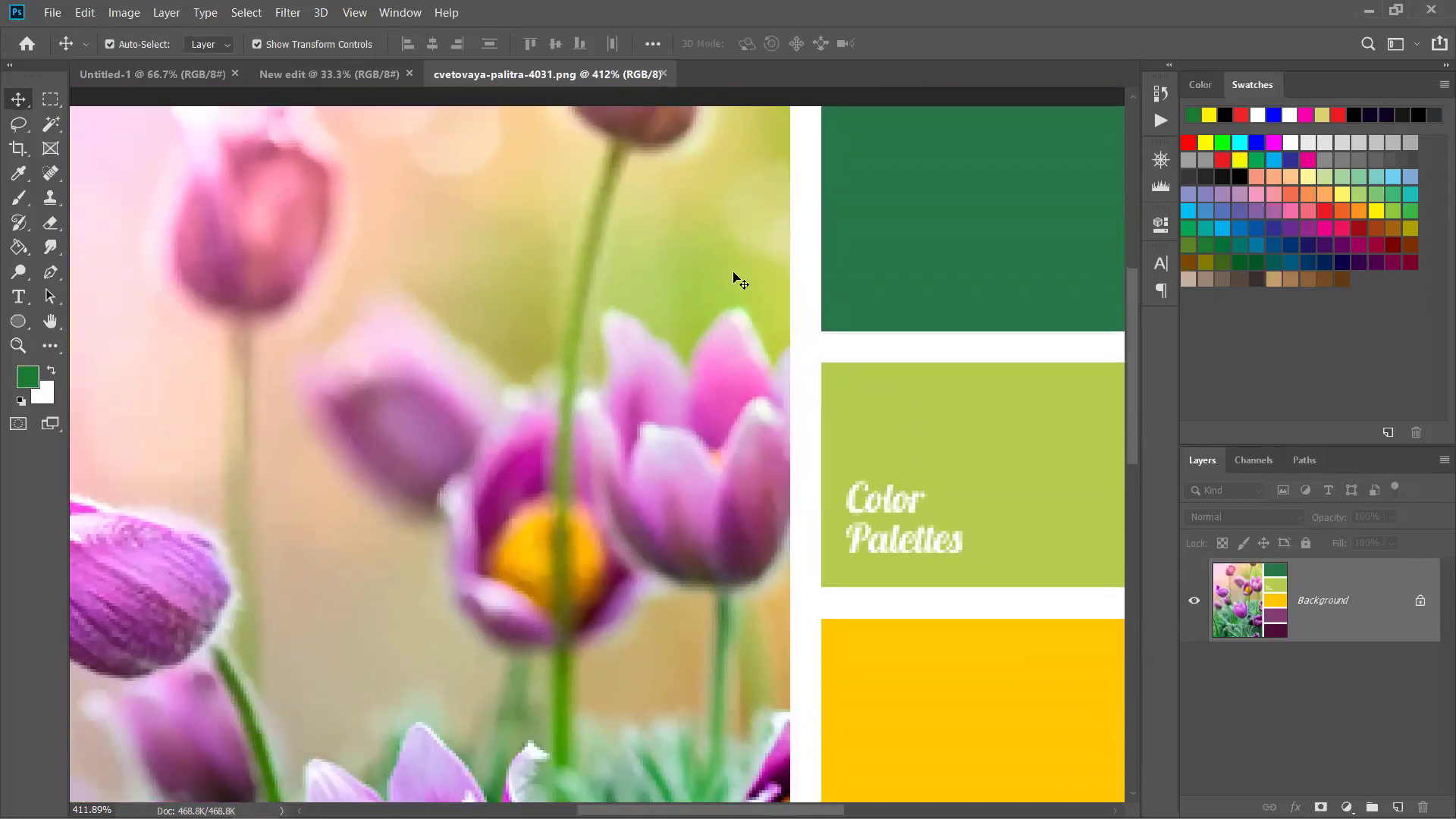
pyautogui.scroll(-4, 516, 302)
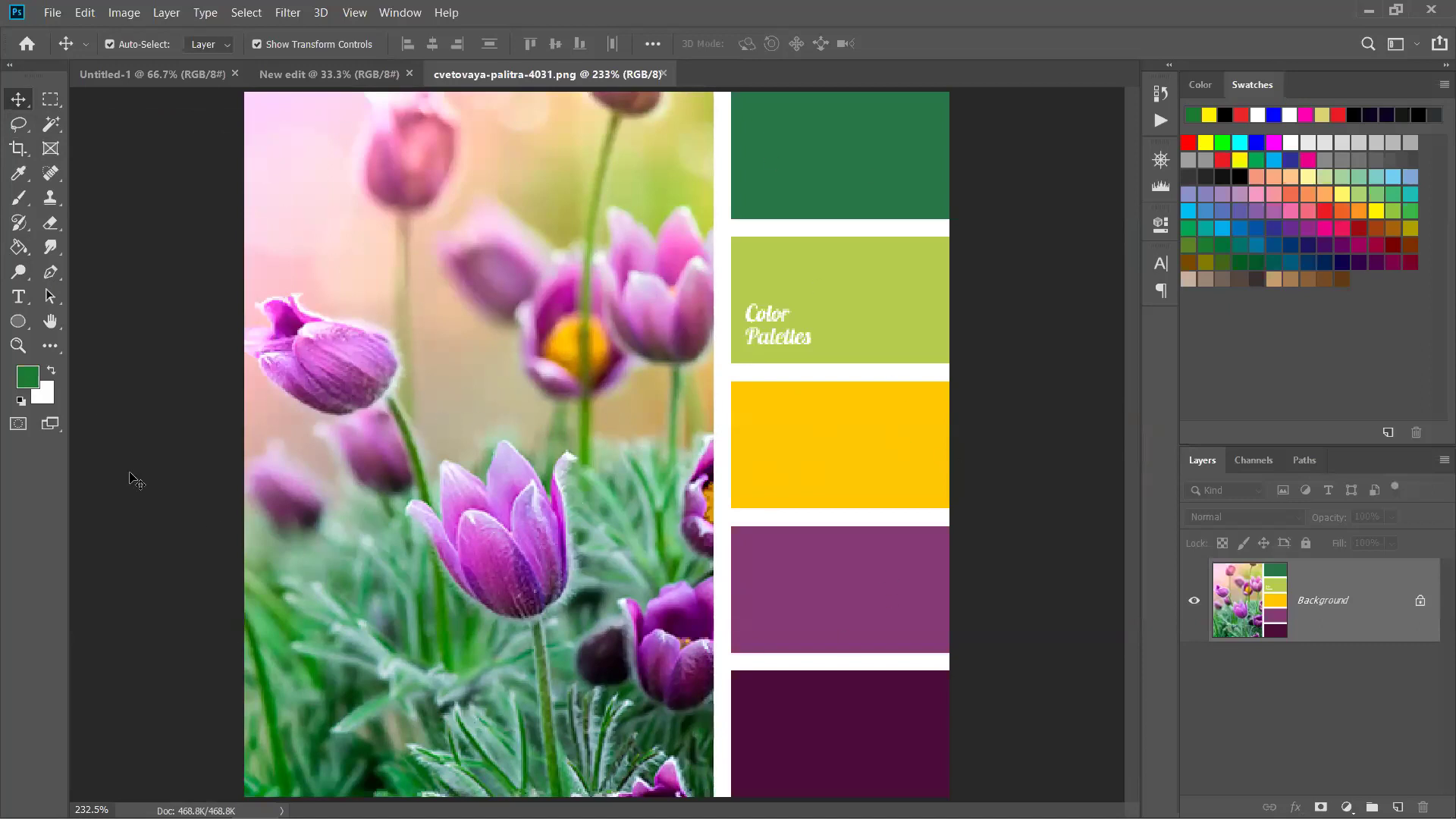
# Draw and reposition a large rectangular marquee, and replace it with a smaller one over the lower flowers and the yellow and purple swatches.
pyautogui.press('m')
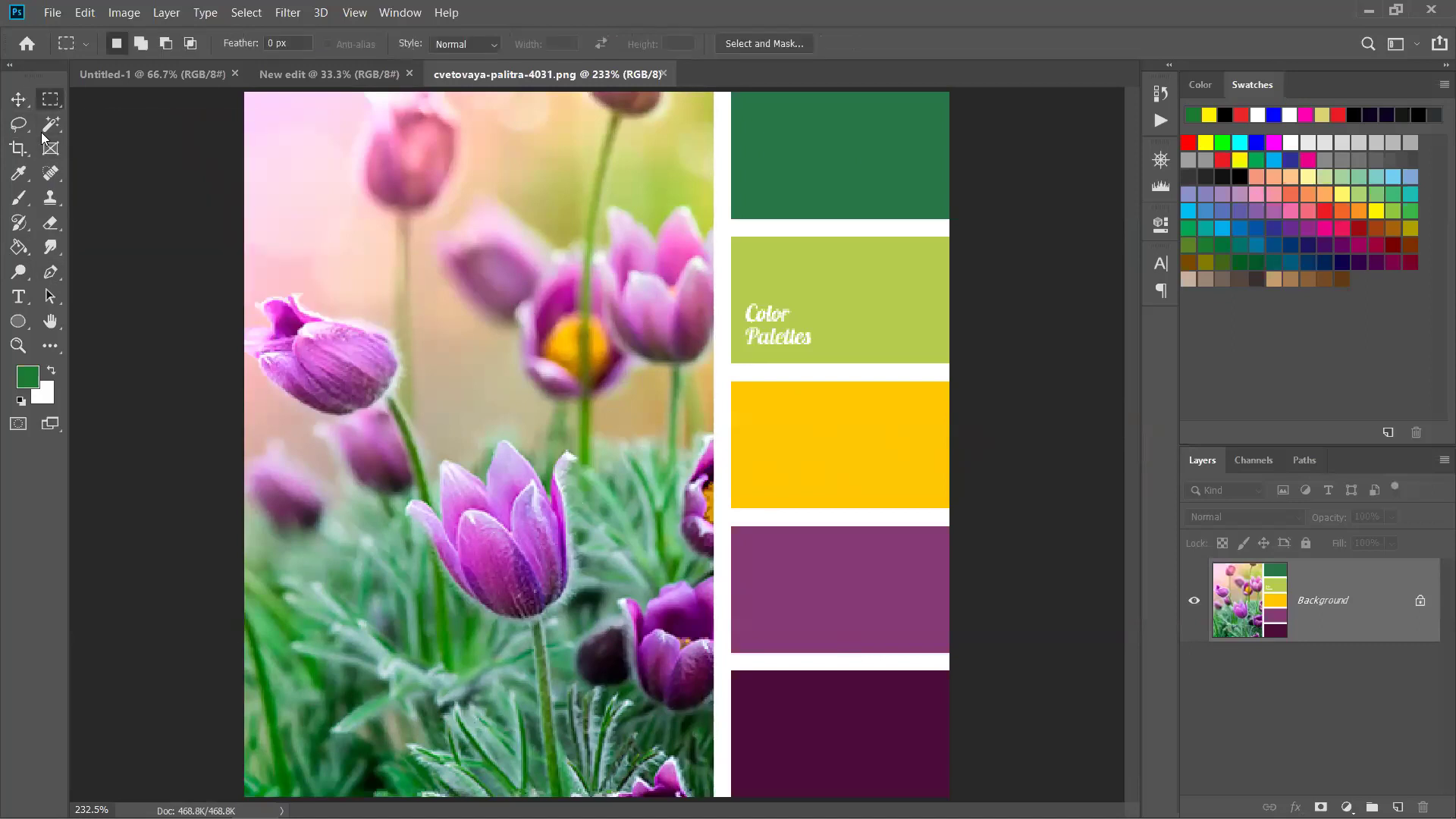
pyautogui.moveTo(404, 243); pyautogui.dragTo(889, 688)
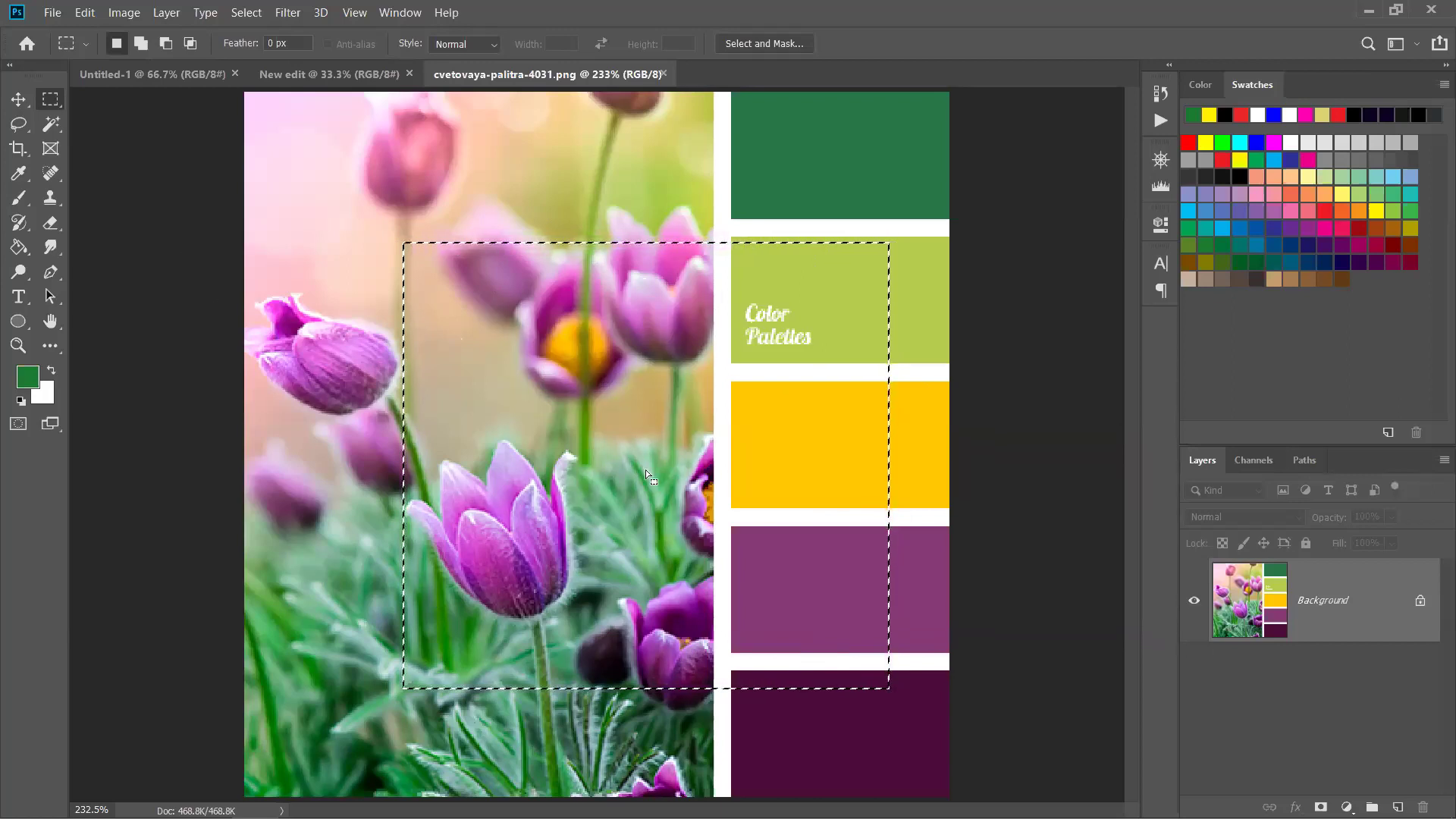
pyautogui.moveTo(793, 496); pyautogui.dragTo(543, 371)
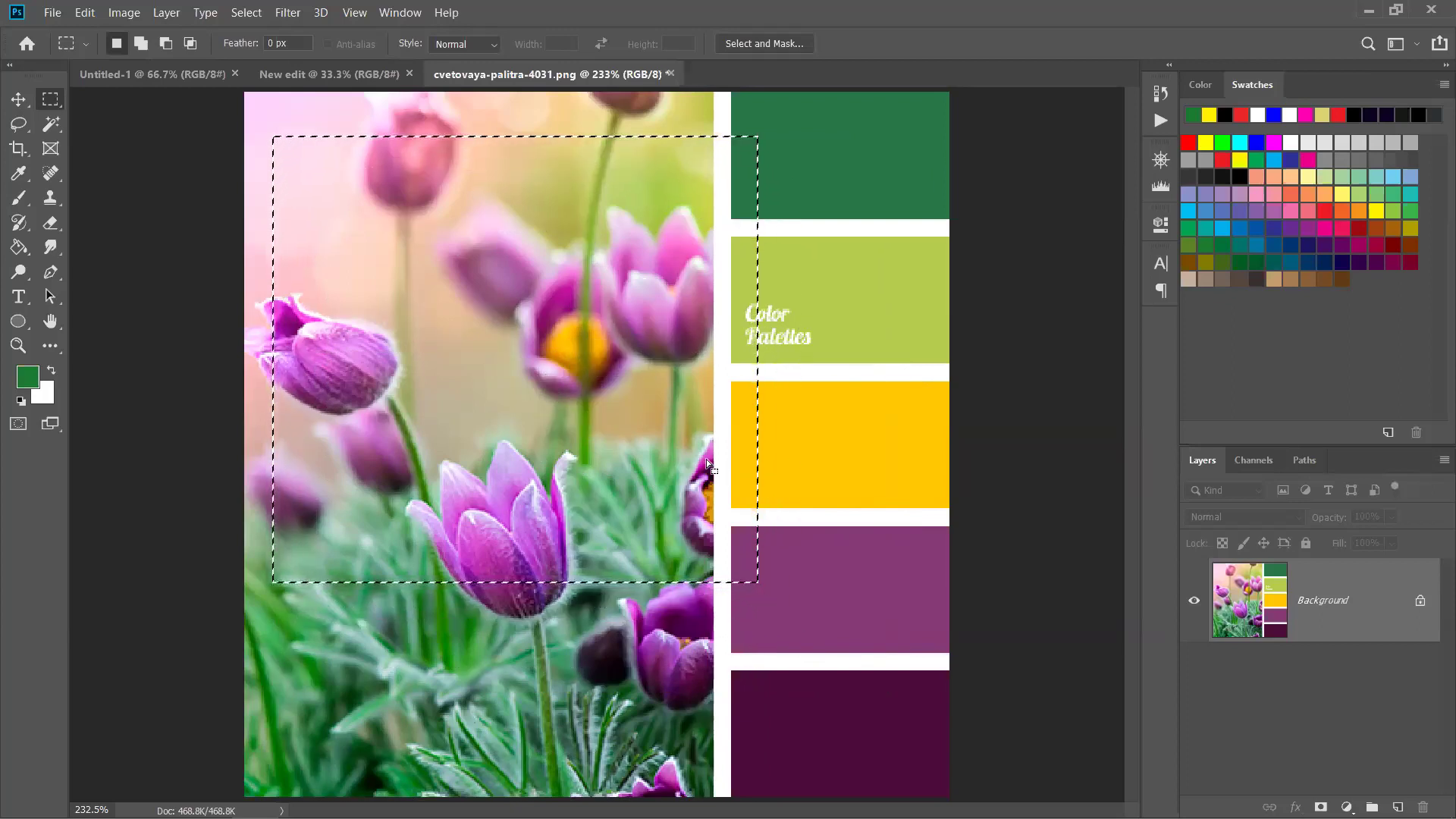
pyautogui.moveTo(872, 694); pyautogui.dragTo(561, 403)
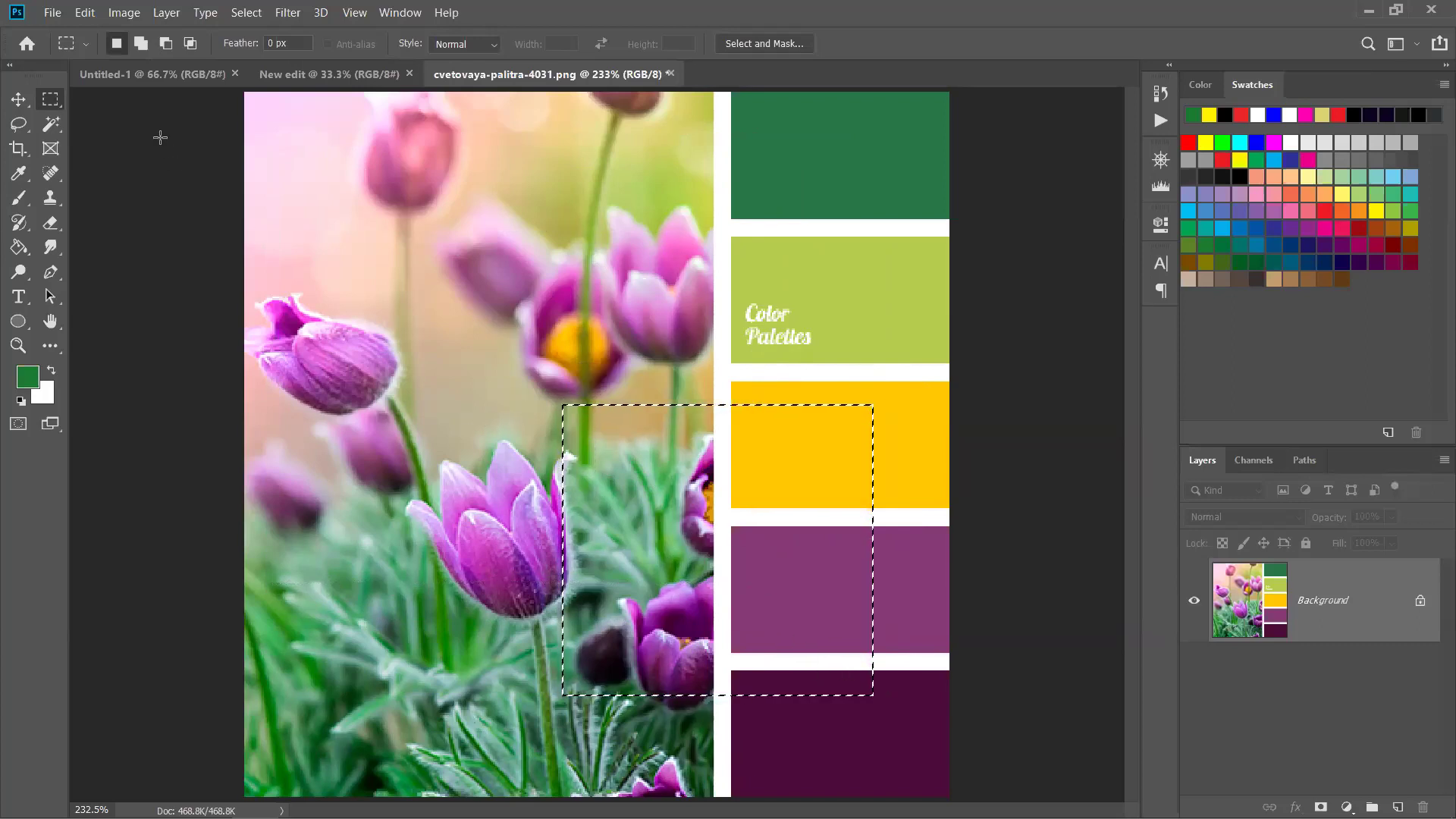
# Add an overlapping rectangle over the upper flowers to the selection and subtract a larger rectangle covering that added area.
pyautogui.press('shift')
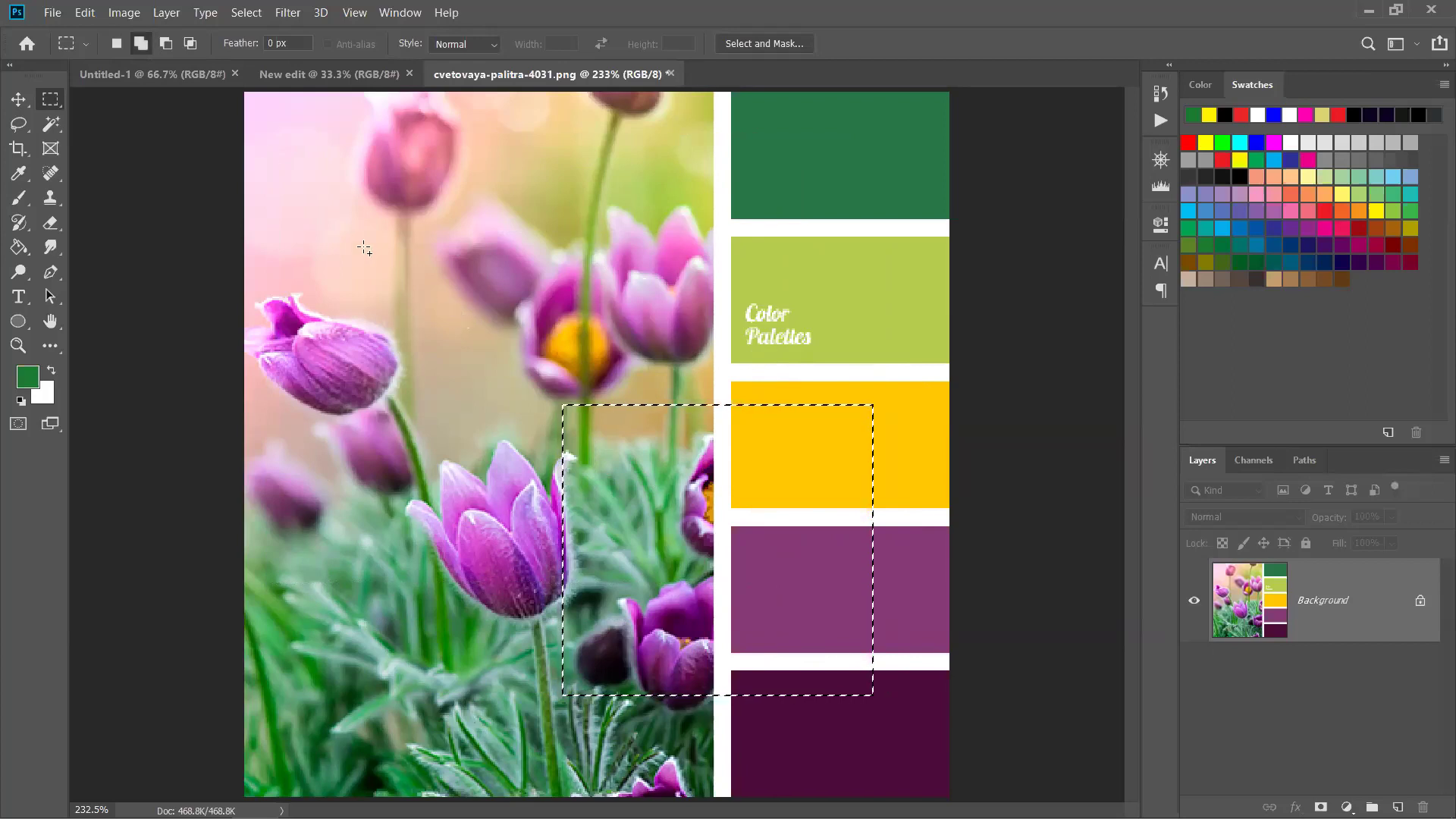
pyautogui.moveTo(461, 323); pyautogui.dragTo(665, 546)
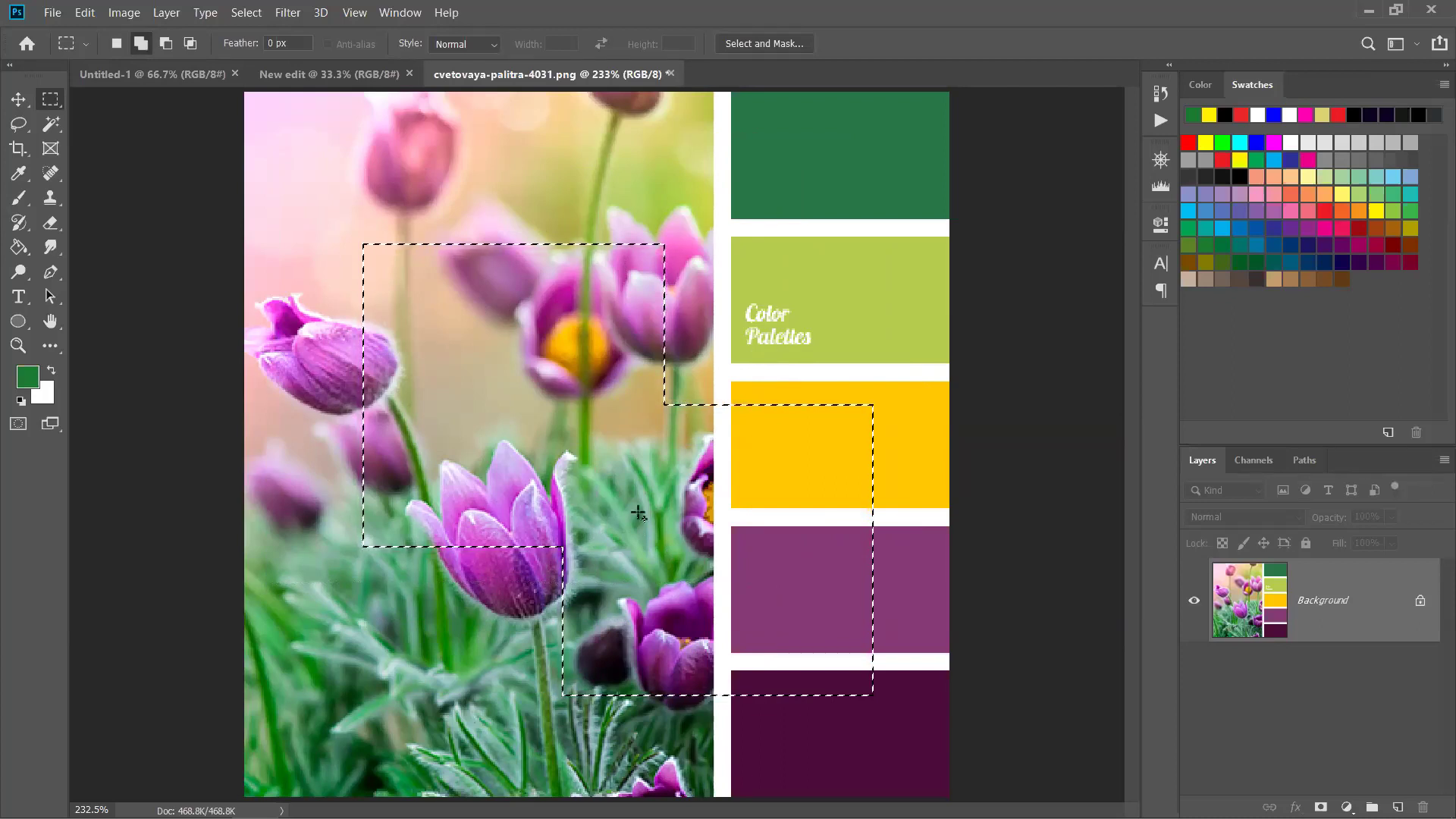
pyautogui.press('alt')
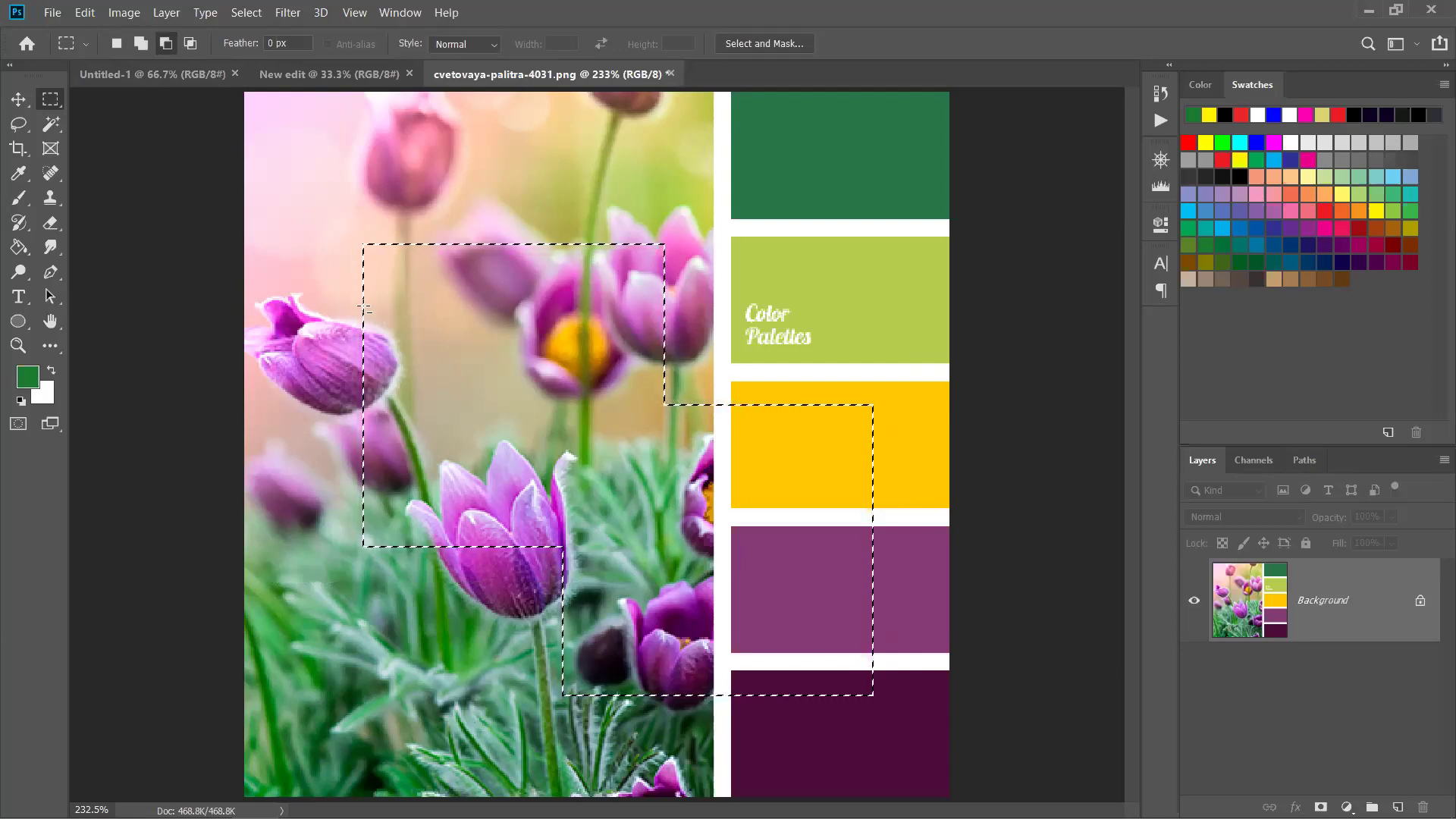
pyautogui.moveTo(288, 182); pyautogui.dragTo(673, 561)
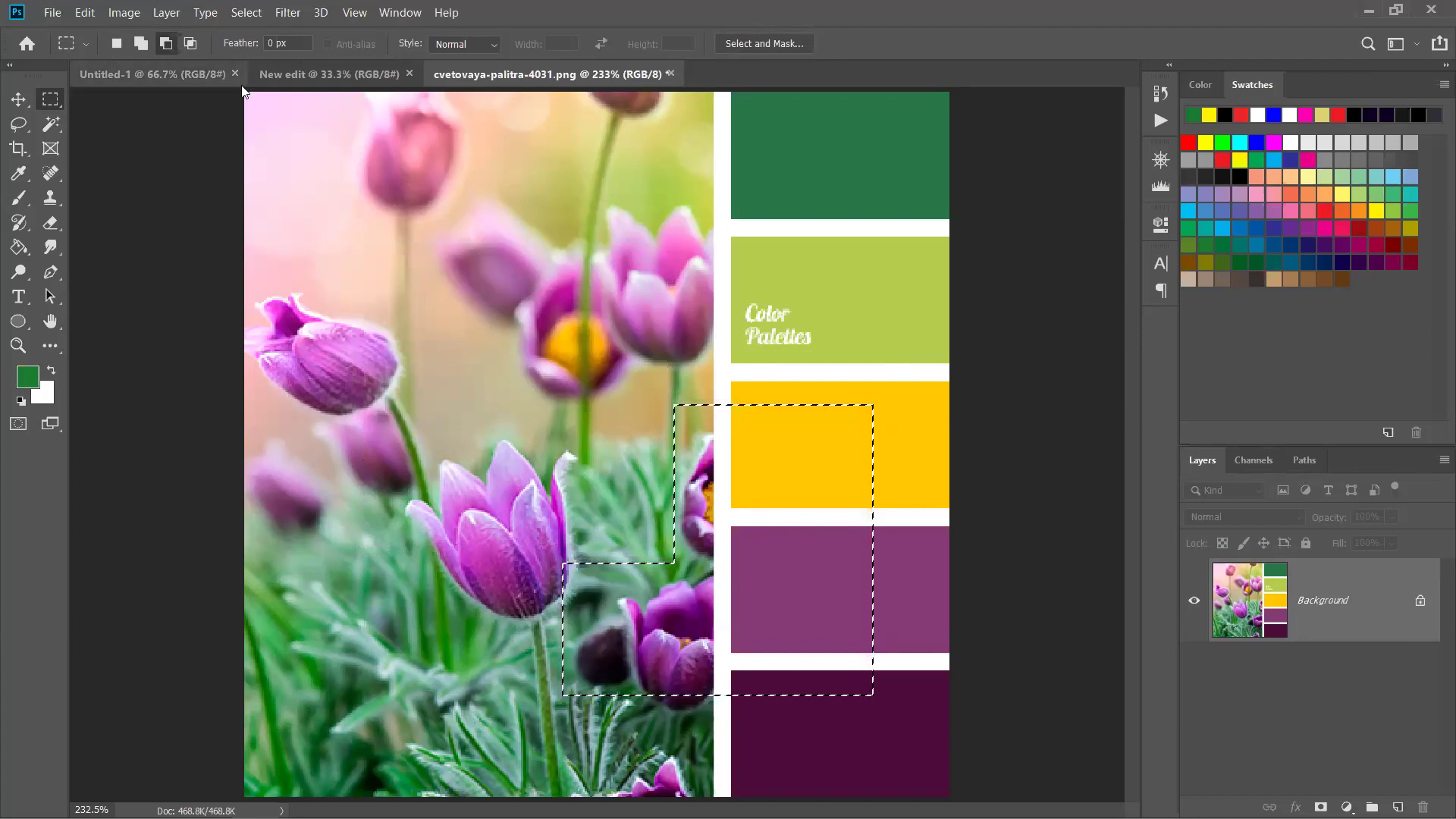
# Intersect the selection with an overlapping rectangle and replace it with a new large rectangular selection over the image's middle.
pyautogui.hotkey('shift', 'alt')
pyautogui.moveTo(580, 397); pyautogui.dragTo(828, 607)
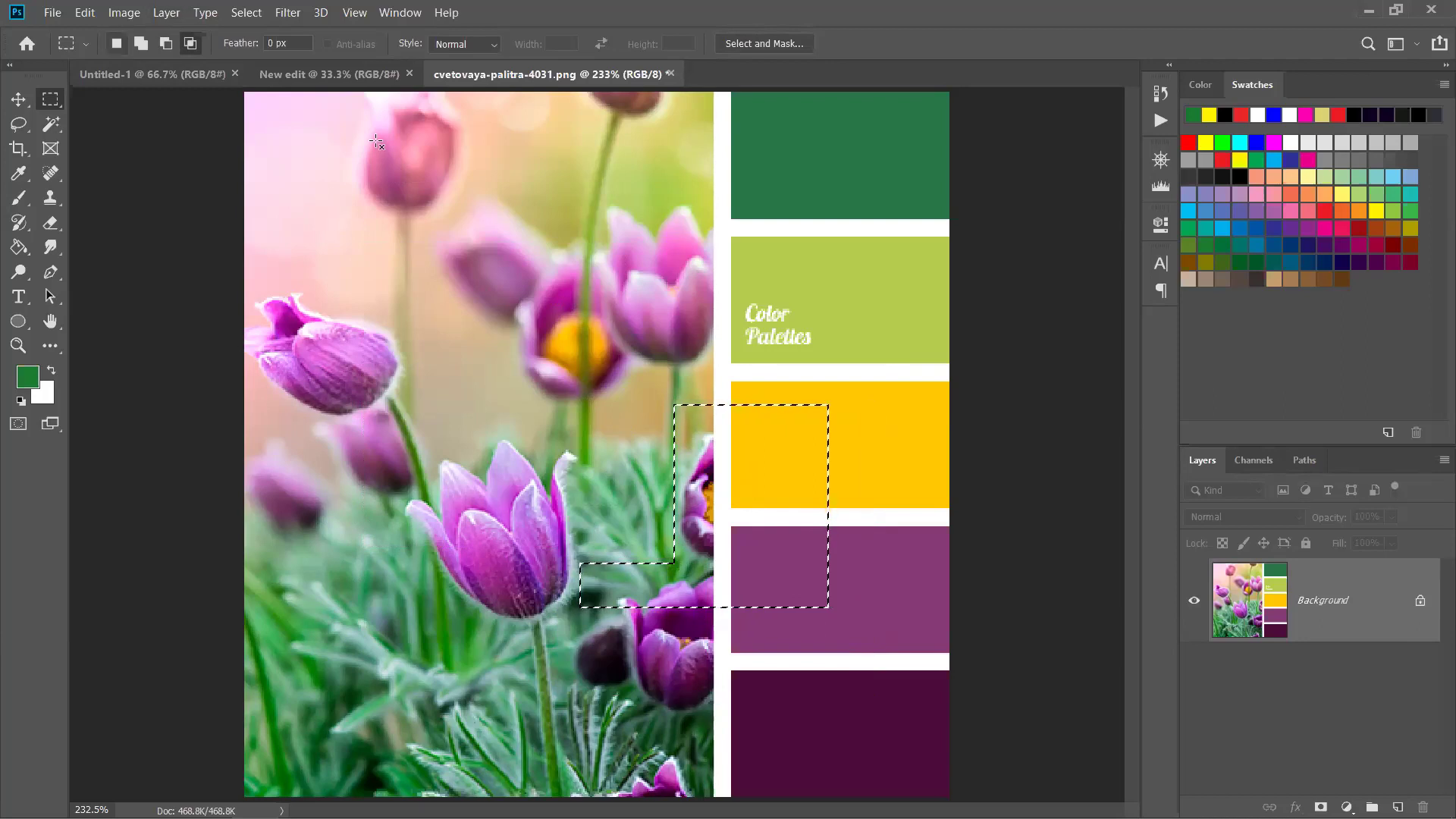
pyautogui.moveTo(367, 212); pyautogui.dragTo(460, 303)
pyautogui.moveTo(588, 423); pyautogui.dragTo(820, 647)
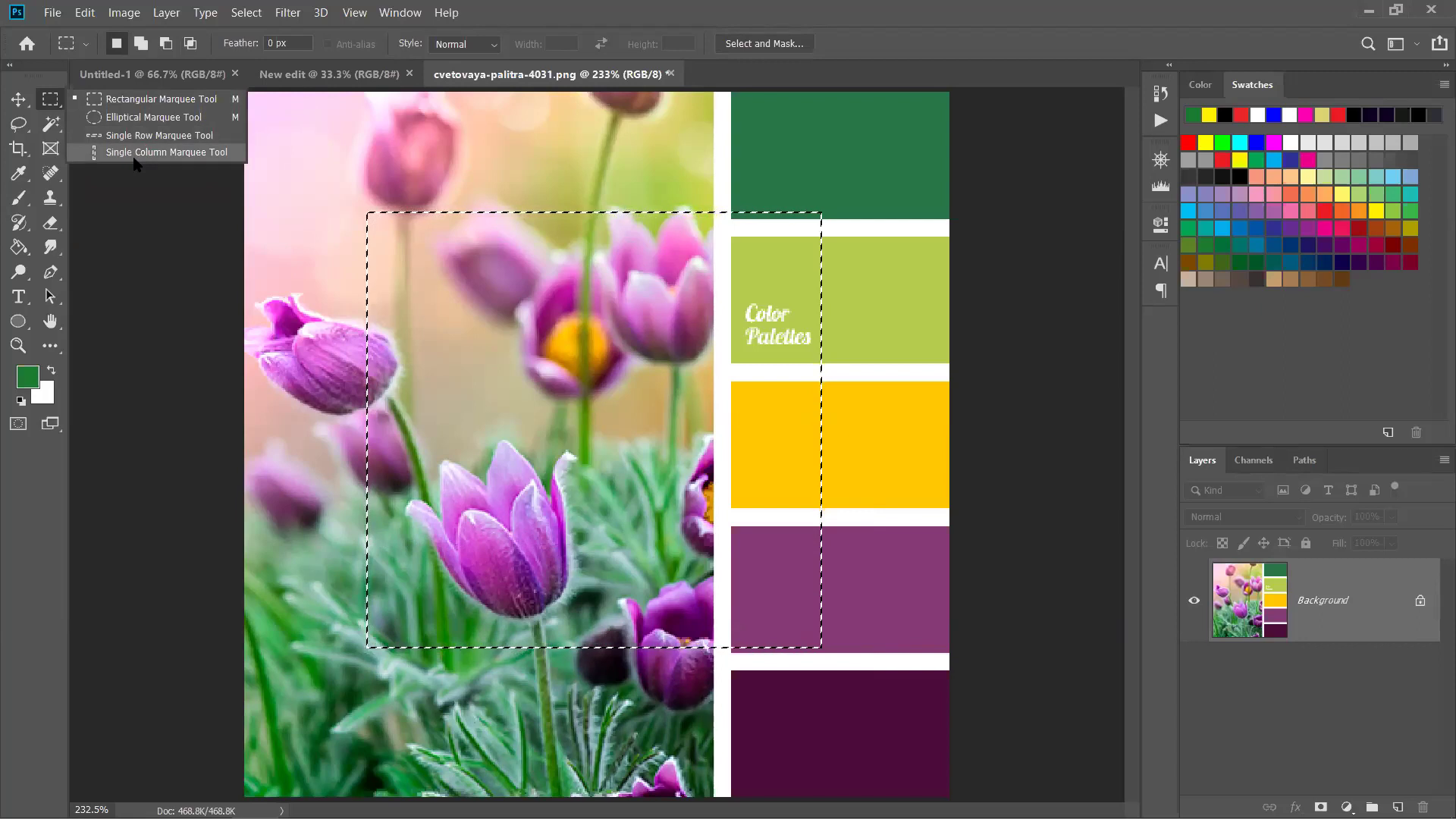
# Draw a large elliptical selection over the flowers and replace it with a wide, flat ellipse reaching the Color Palettes text.
pyautogui.click(158, 129)
pyautogui.moveTo(338, 174); pyautogui.dragTo(819, 710)
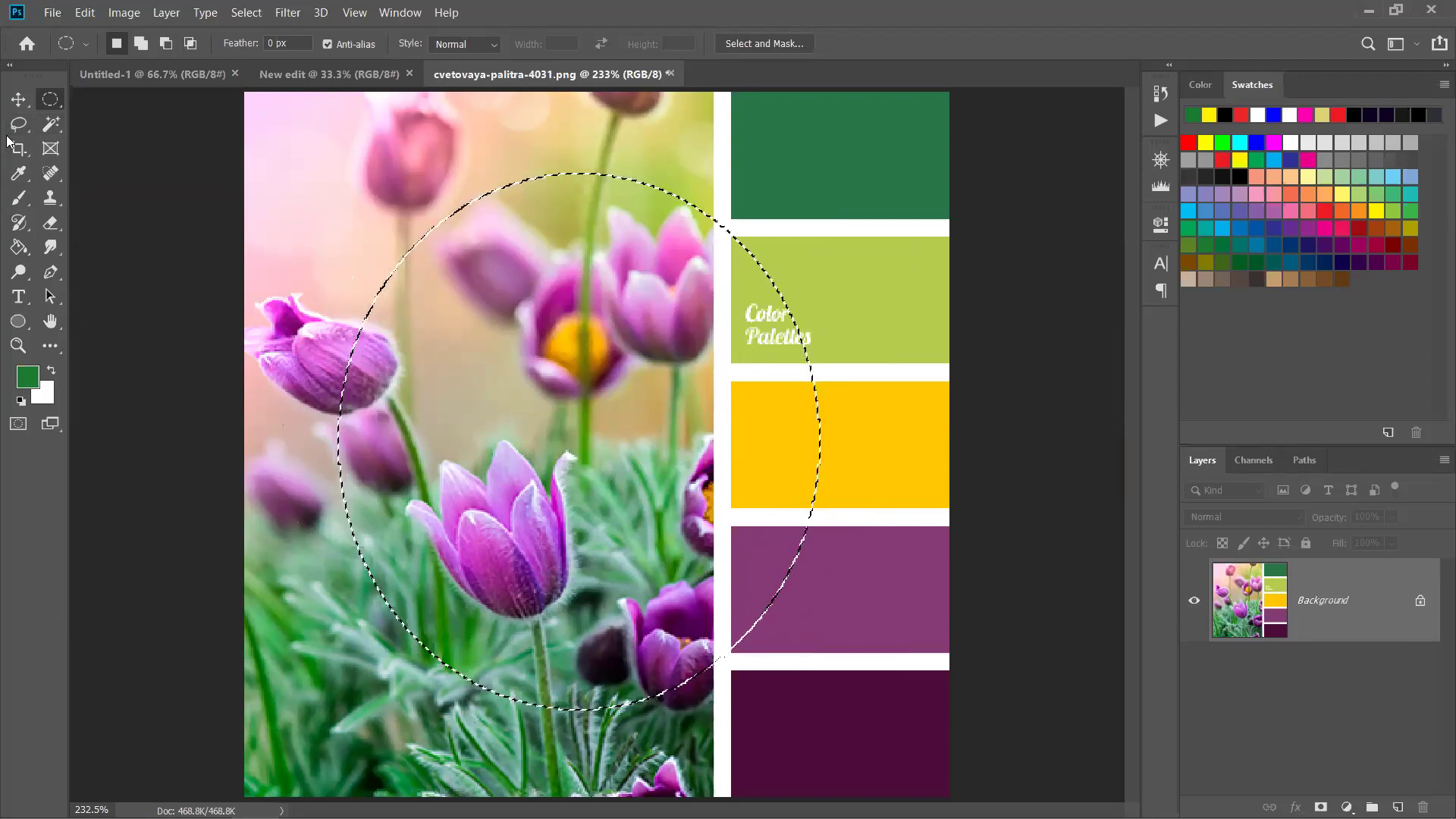
pyautogui.rightClick(50, 100)
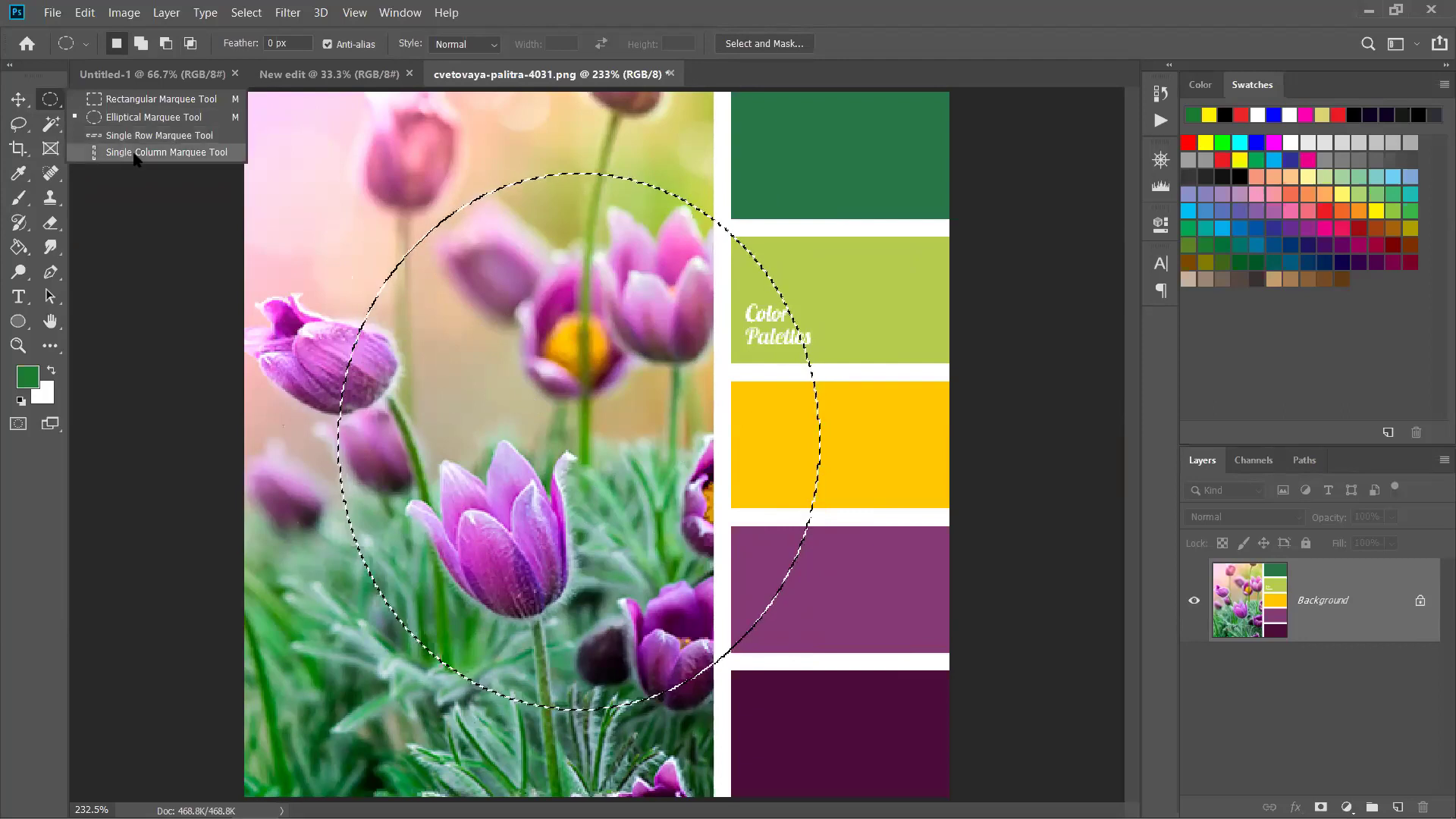
pyautogui.moveTo(256, 266); pyautogui.dragTo(919, 373)
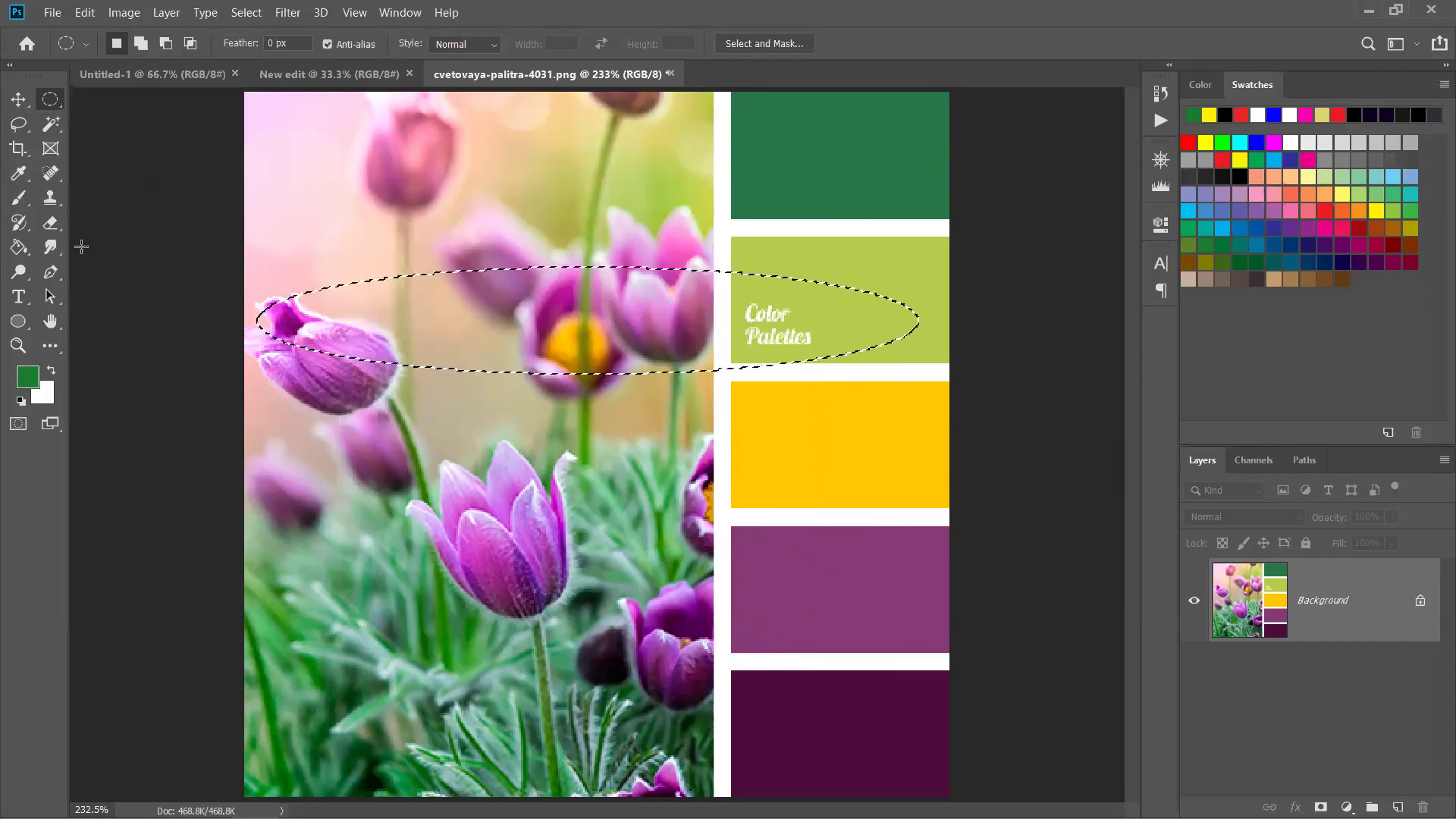
# Select a single pixel row across the image just above the Color Palettes text with the Single Row Marquee tool.
pyautogui.rightClick(50, 99)
pyautogui.click(114, 120)
pyautogui.moveTo(535, 237); pyautogui.dragTo(1030, 283)
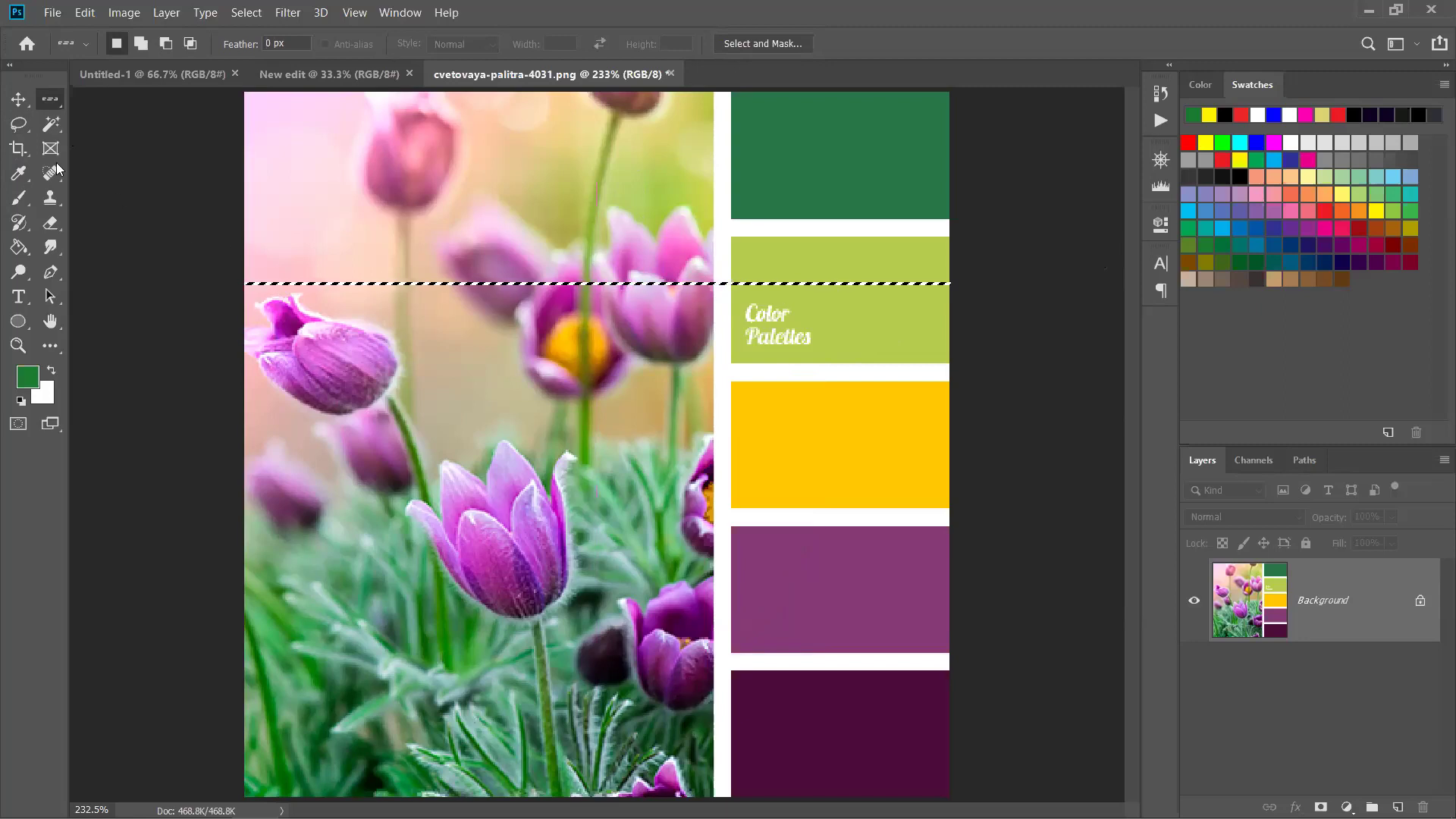
# Select a single pixel column near the flower photo's right edge and switch back to the Rectangular Marquee tool.
pyautogui.rightClick(50, 98)
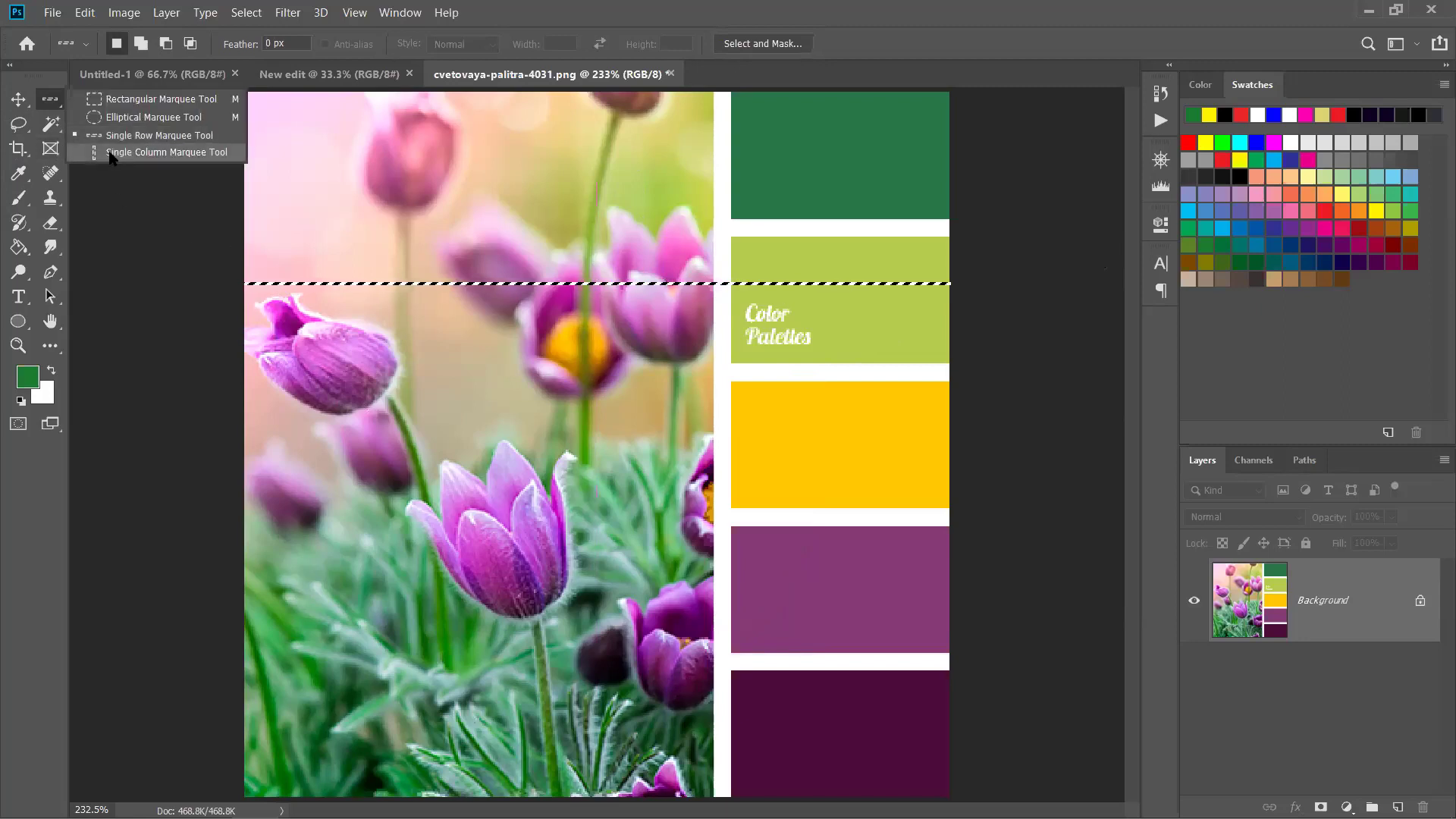
pyautogui.click(110, 152)
pyautogui.moveTo(384, 379); pyautogui.dragTo(703, 531)
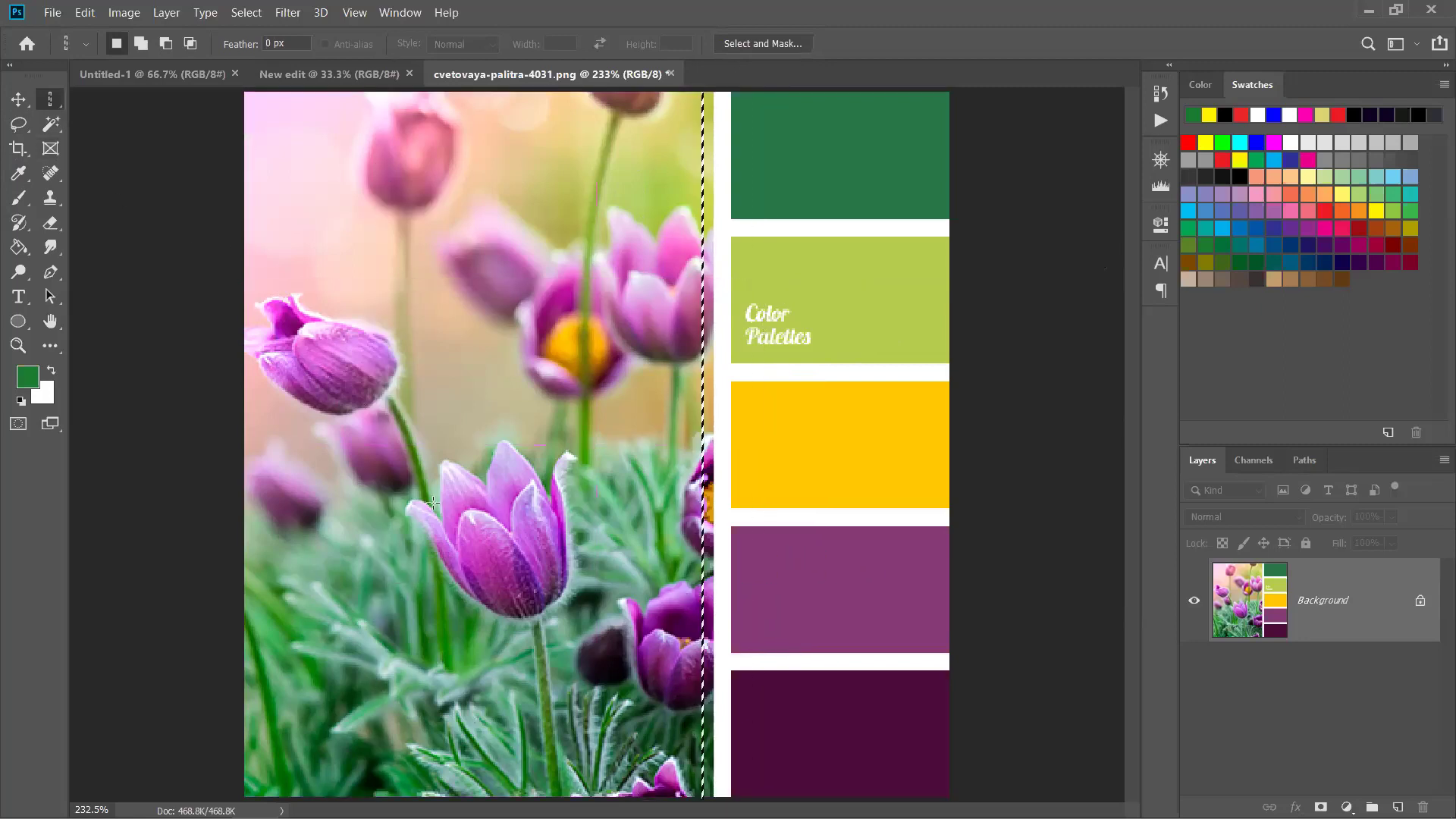
pyautogui.rightClick(50, 99)
pyautogui.click(110, 101)
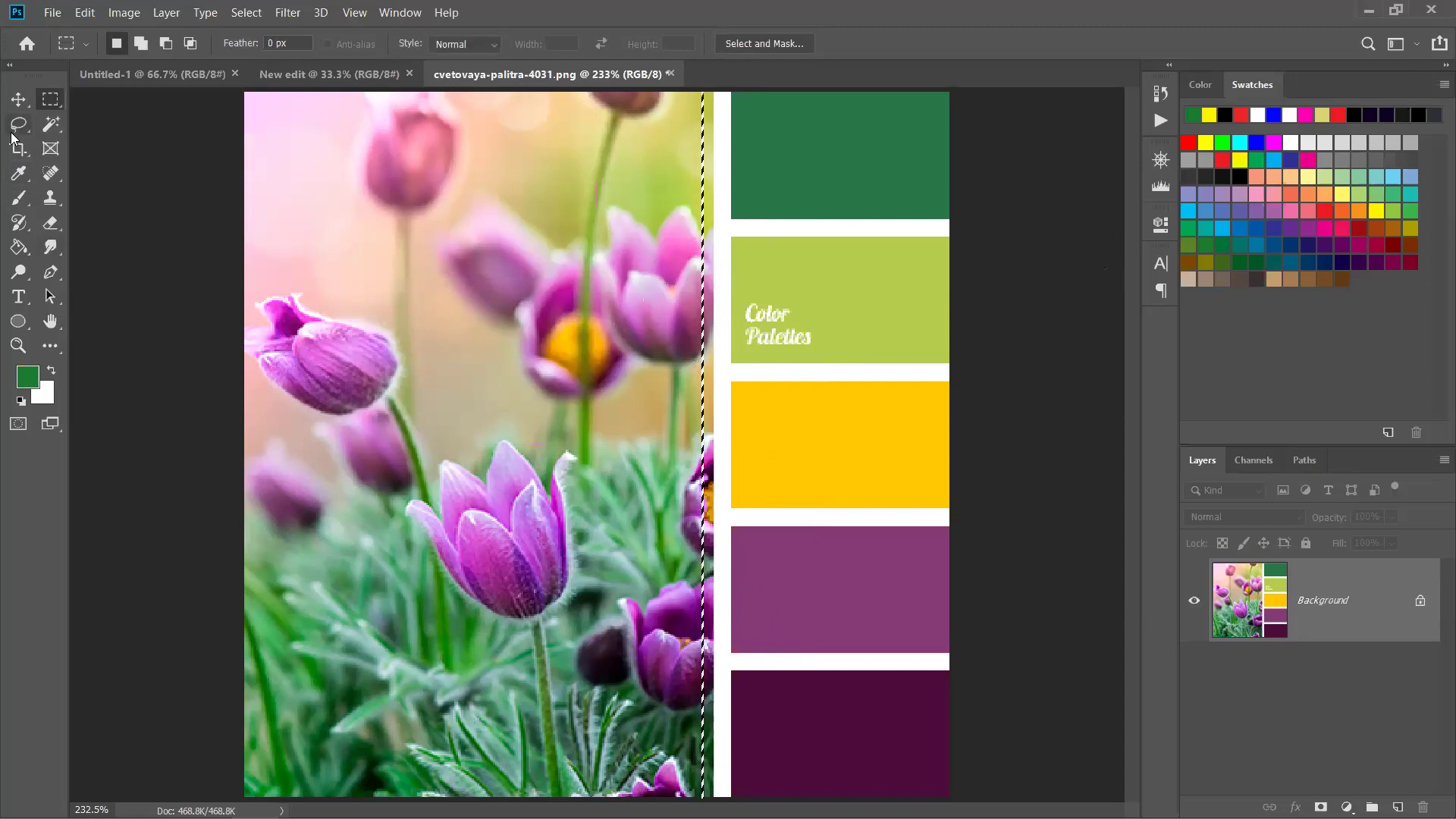
# Draw a freehand Lasso selection across the flowers and replace it with one traced around the leftmost drooping purple flower.
pyautogui.click(13, 133)
pyautogui.moveTo(396, 307)
pyautogui.mouseDown()
pyautogui.moveTo(396, 293)
pyautogui.moveTo(572, 307)
pyautogui.moveTo(457, 525)
pyautogui.mouseUp()
pyautogui.moveTo(541, 288); pyautogui.dragTo(508, 302)
pyautogui.moveTo(507, 170)
pyautogui.mouseDown()
pyautogui.moveTo(942, 487)
pyautogui.moveTo(531, 223)
pyautogui.moveTo(466, 281)
pyautogui.mouseUp()
pyautogui.moveTo(443, 552)
pyautogui.mouseDown()
pyautogui.moveTo(818, 523)
pyautogui.moveTo(402, 470)
pyautogui.moveTo(407, 530)
pyautogui.mouseUp()
pyautogui.click(361, 627)
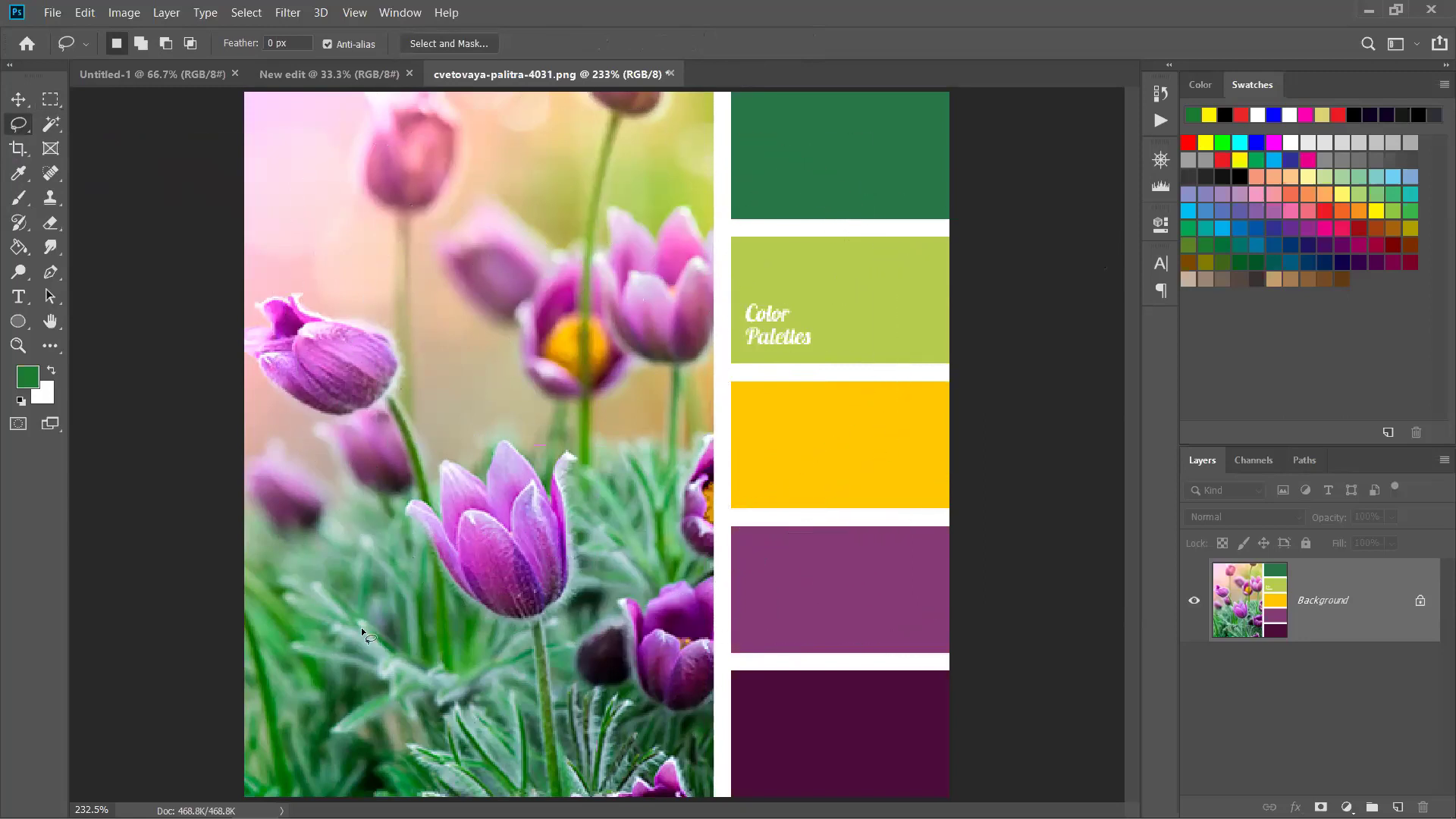
pyautogui.moveTo(338, 658); pyautogui.dragTo(338, 655)
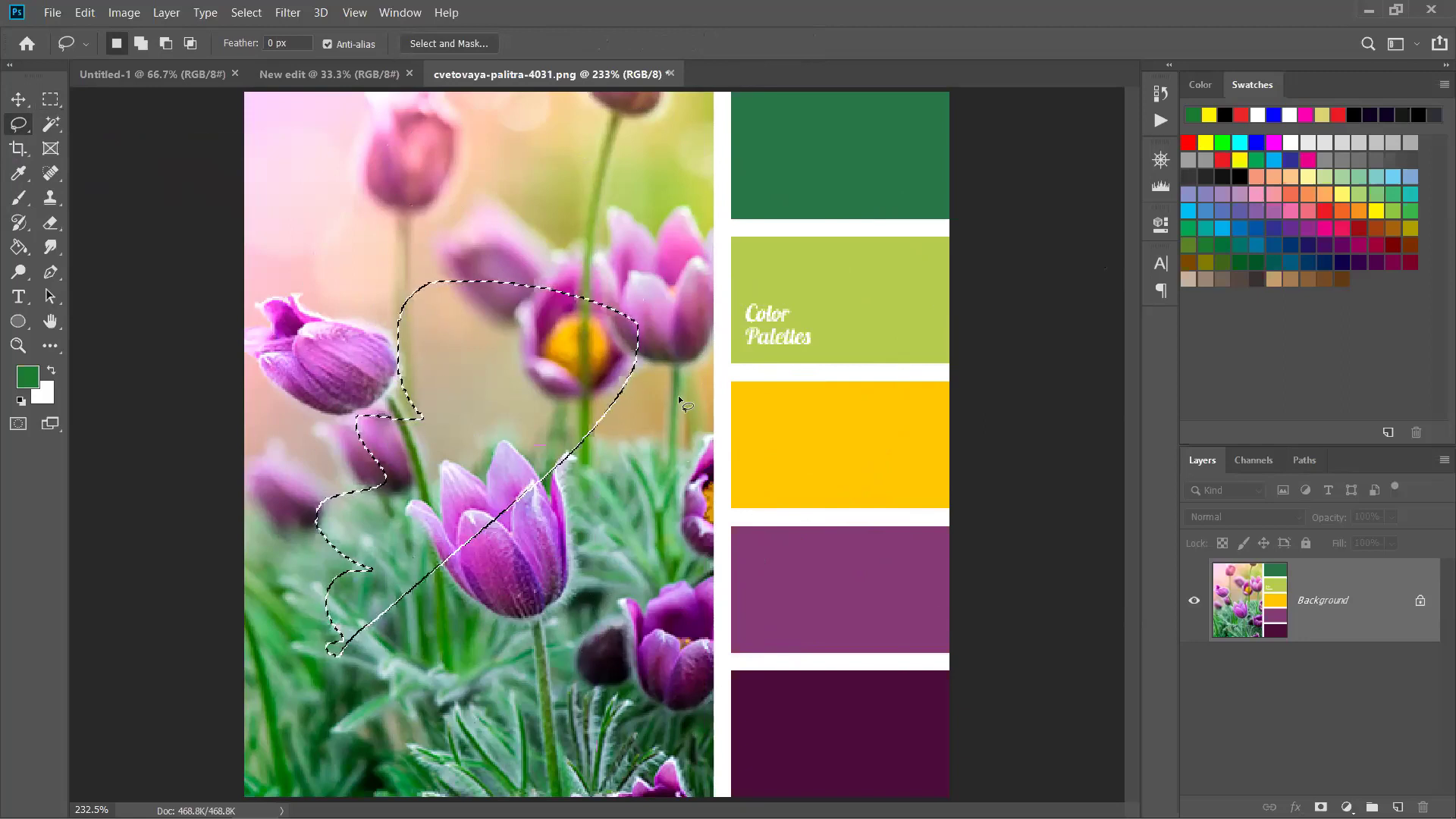
pyautogui.click(349, 421)
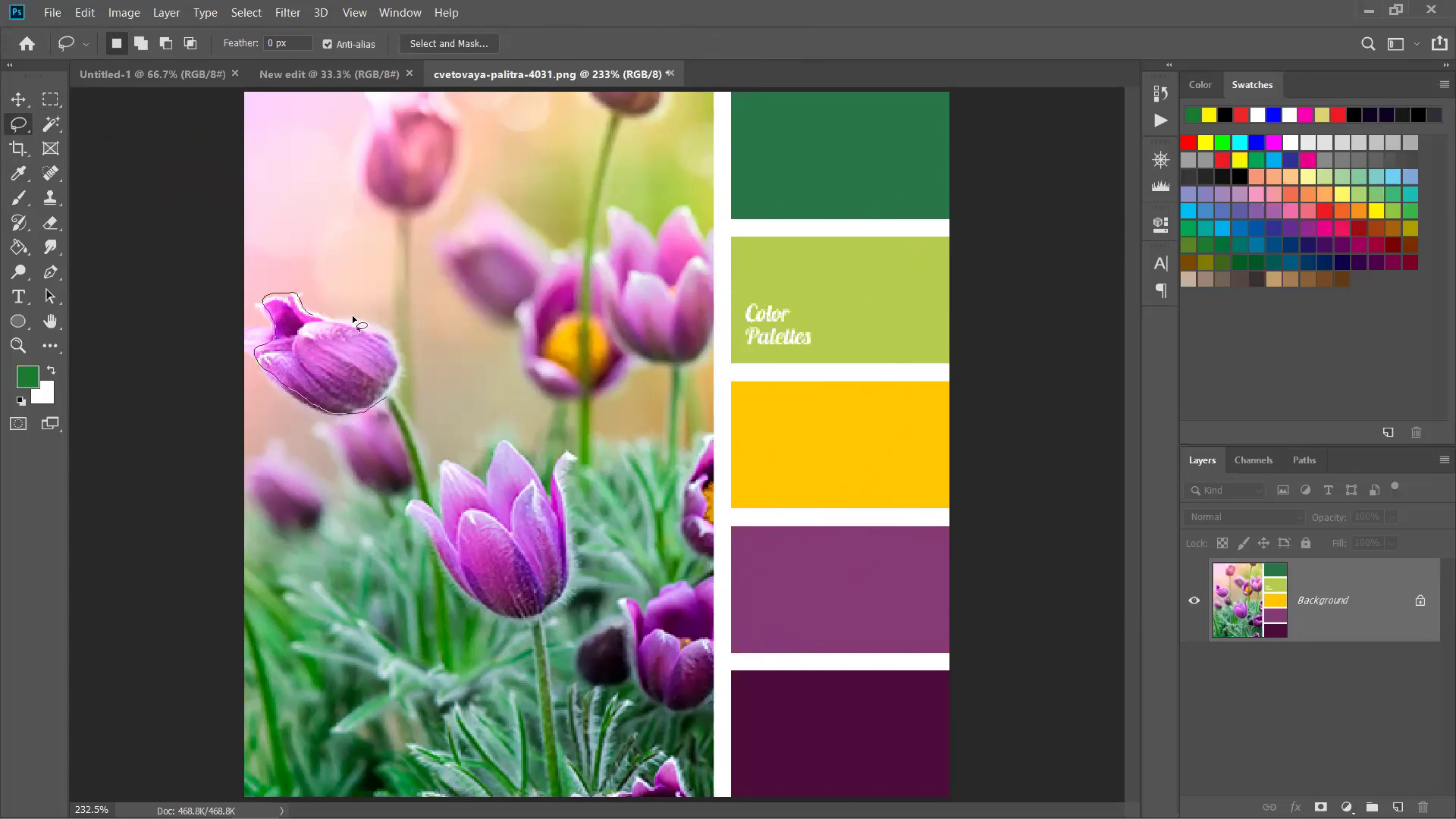
pyautogui.moveTo(336, 410); pyautogui.dragTo(338, 413)
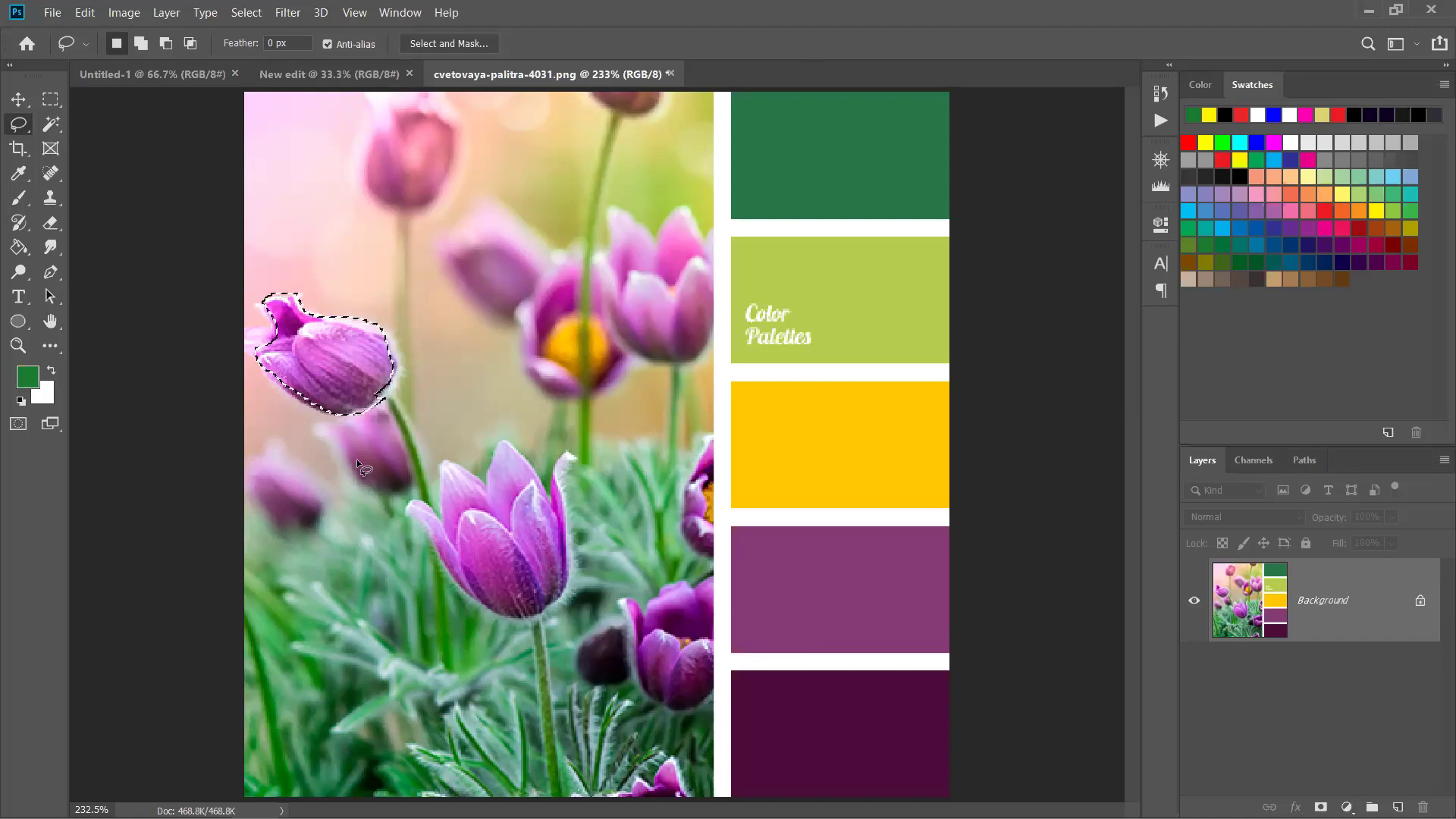
# Clear the selection and outline an irregular straight-sided area across the flowers and color swatches with the Polygonal Lasso tool.
pyautogui.rightClick(19, 125)
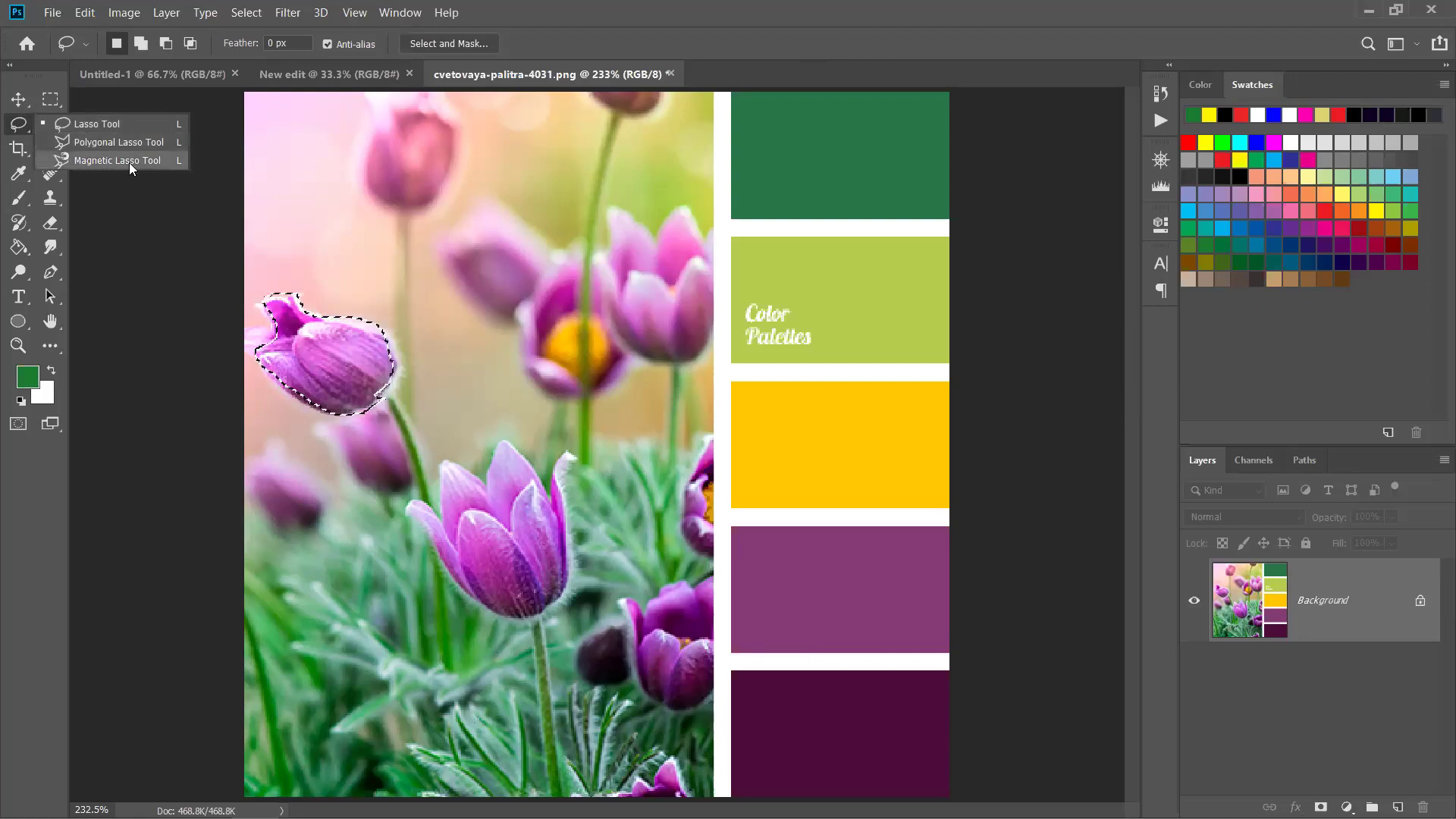
pyautogui.click(88, 142)
pyautogui.hotkey('ctrl', 'd')
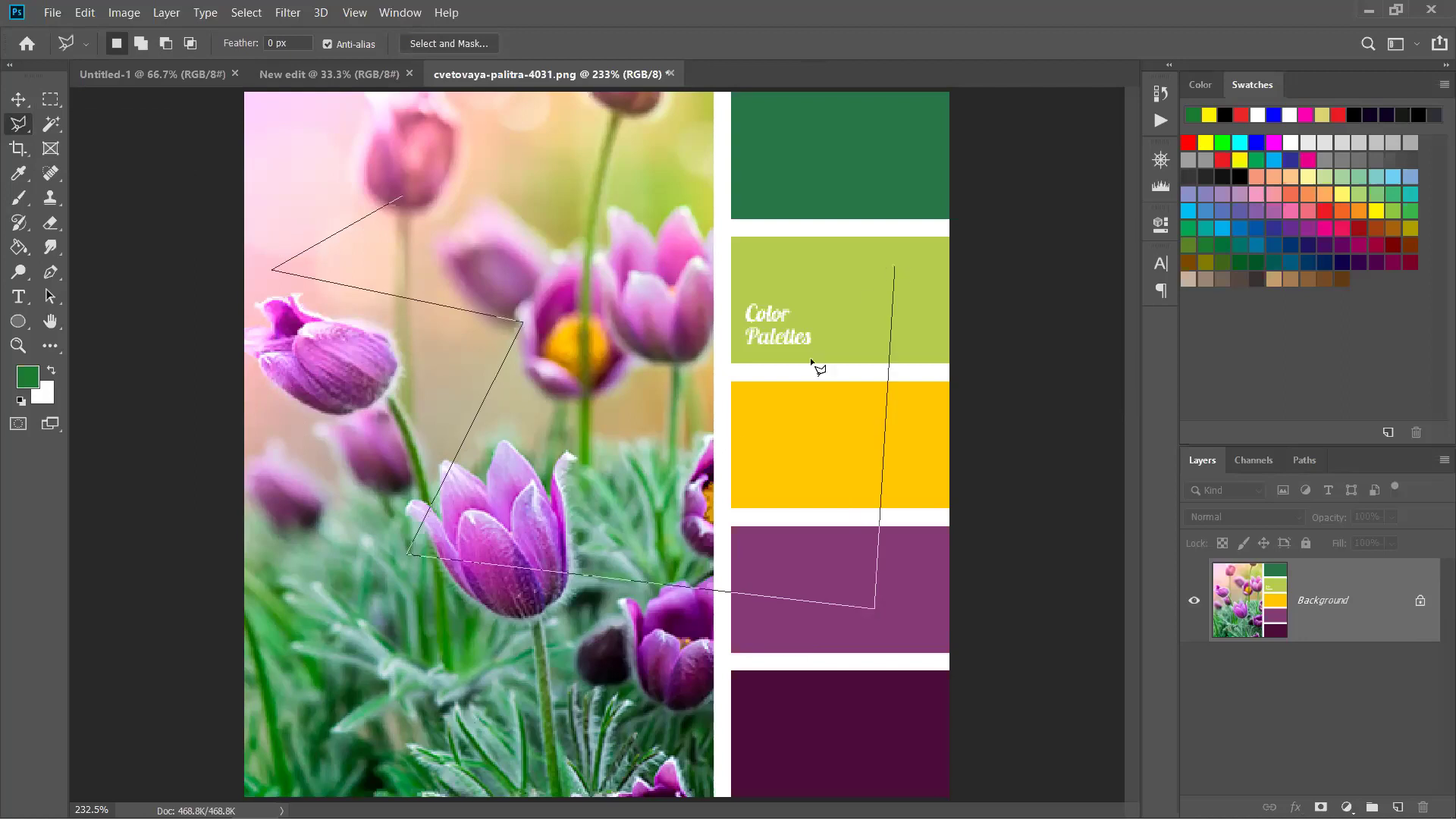
pyautogui.click(514, 183)
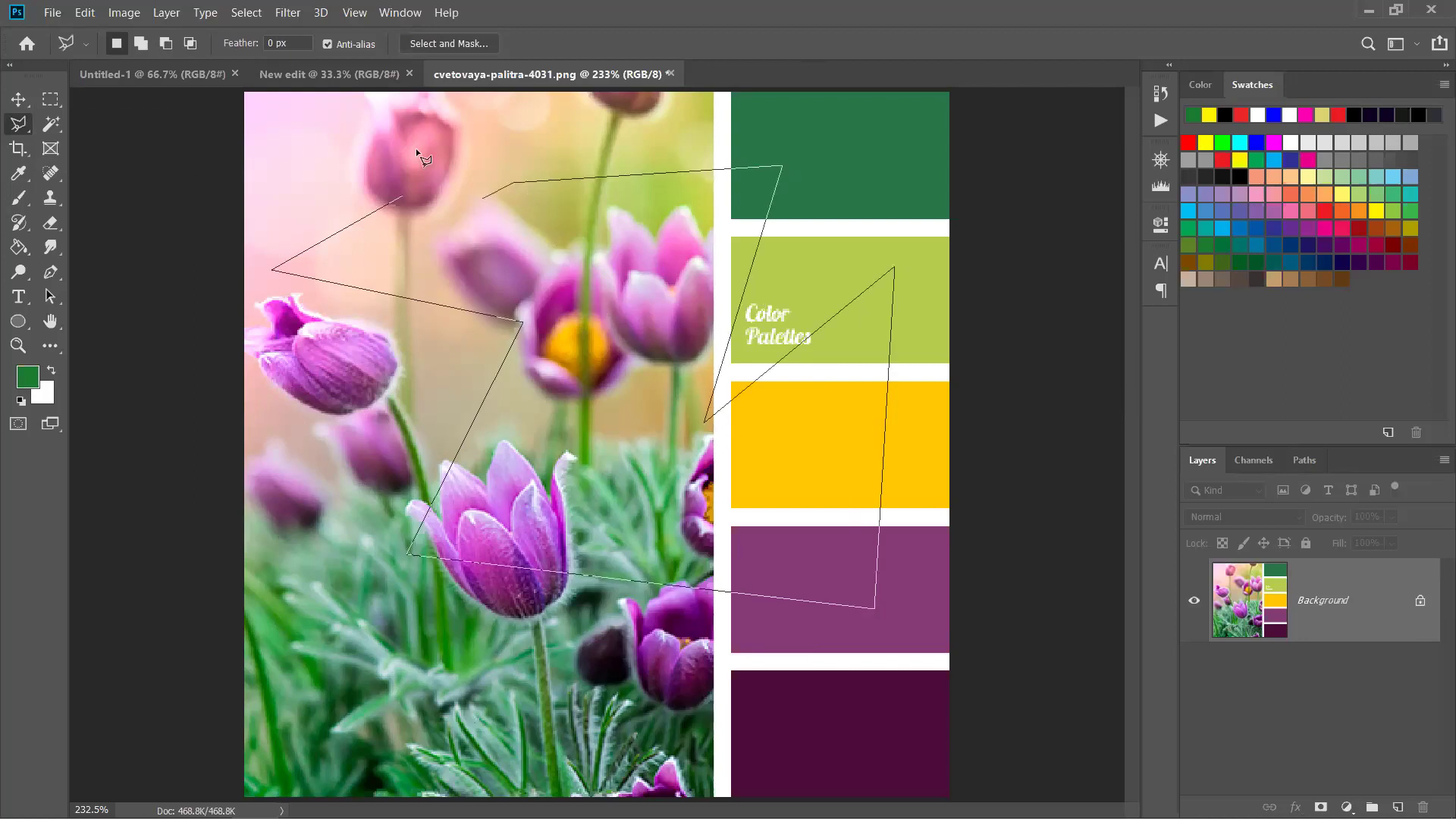
pyautogui.click(400, 195)
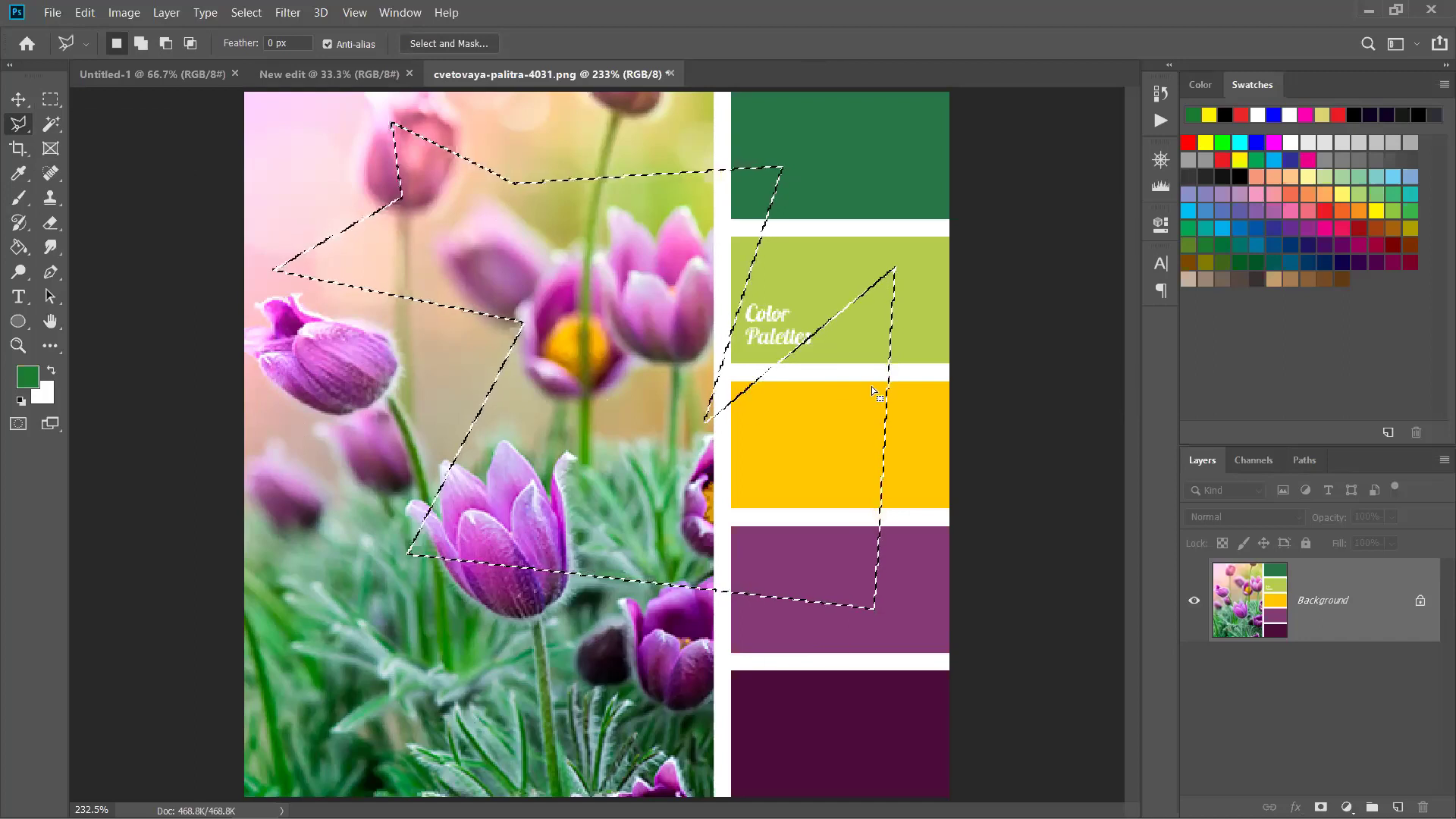
# Clear the polygonal selection and trace the leftmost drooping purple flower with the Magnetic Lasso tool.
pyautogui.rightClick(18, 135)
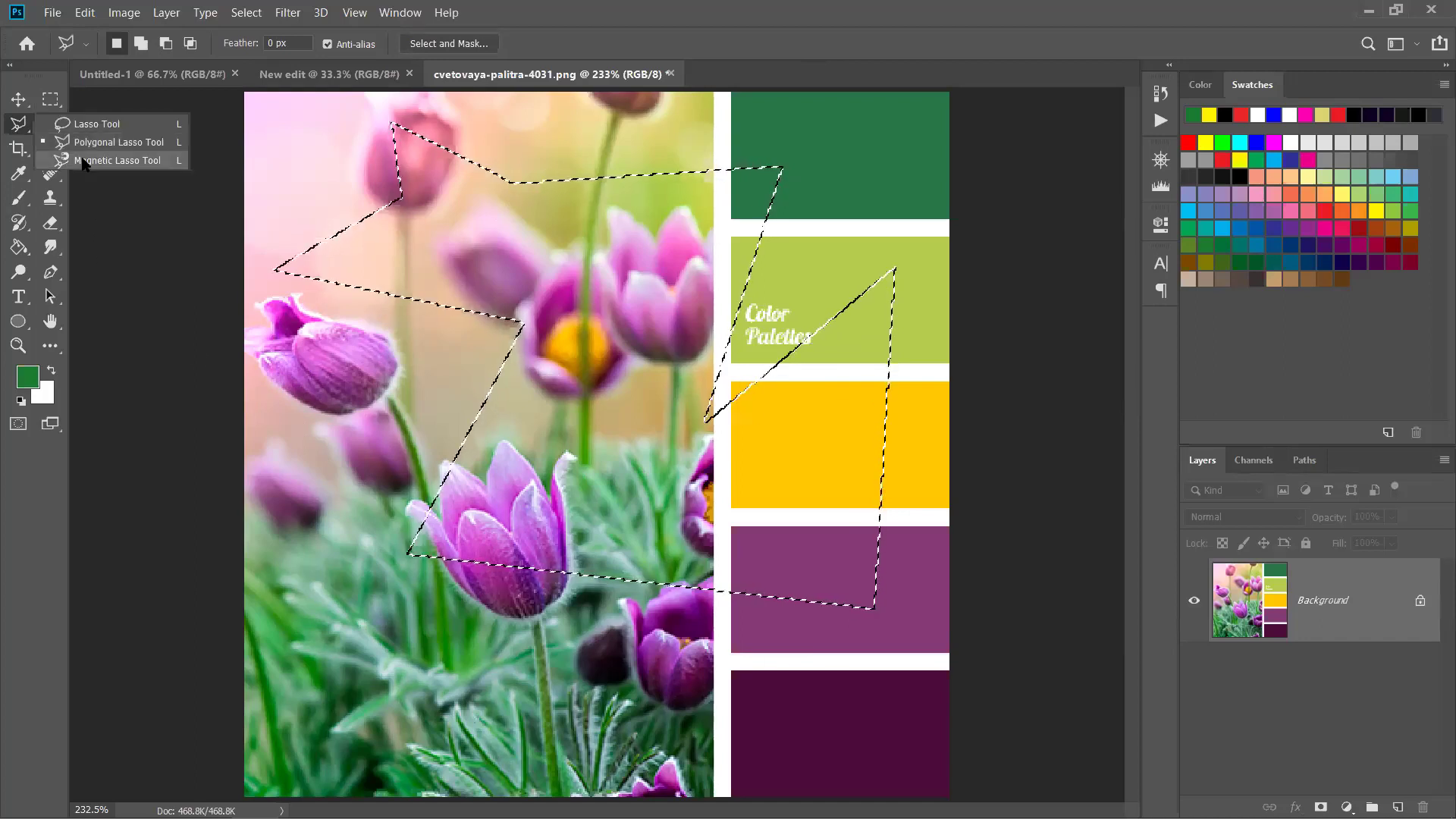
pyautogui.click(99, 155)
pyautogui.hotkey('ctrl', 'd')
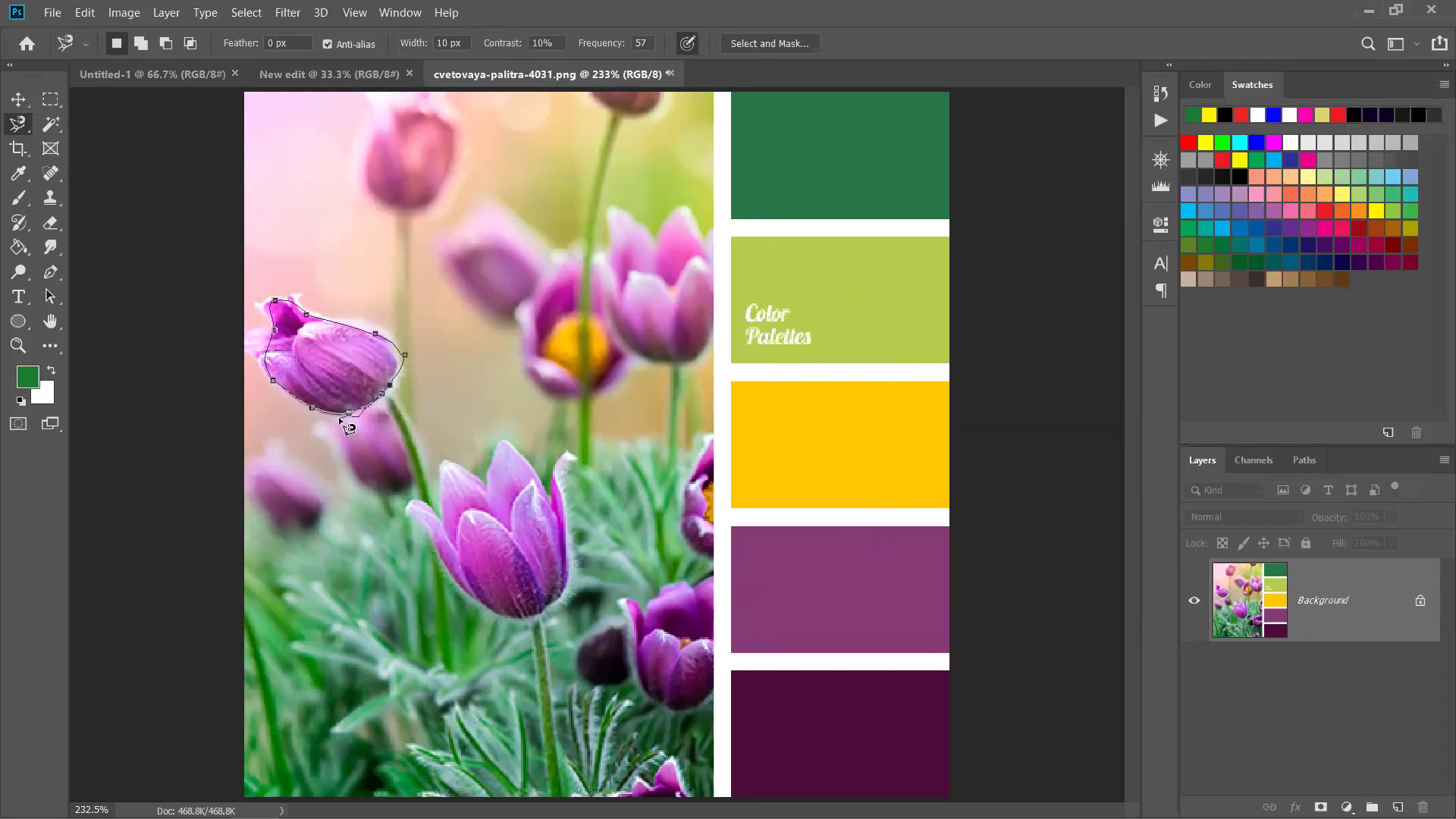
pyautogui.doubleClick(392, 400)
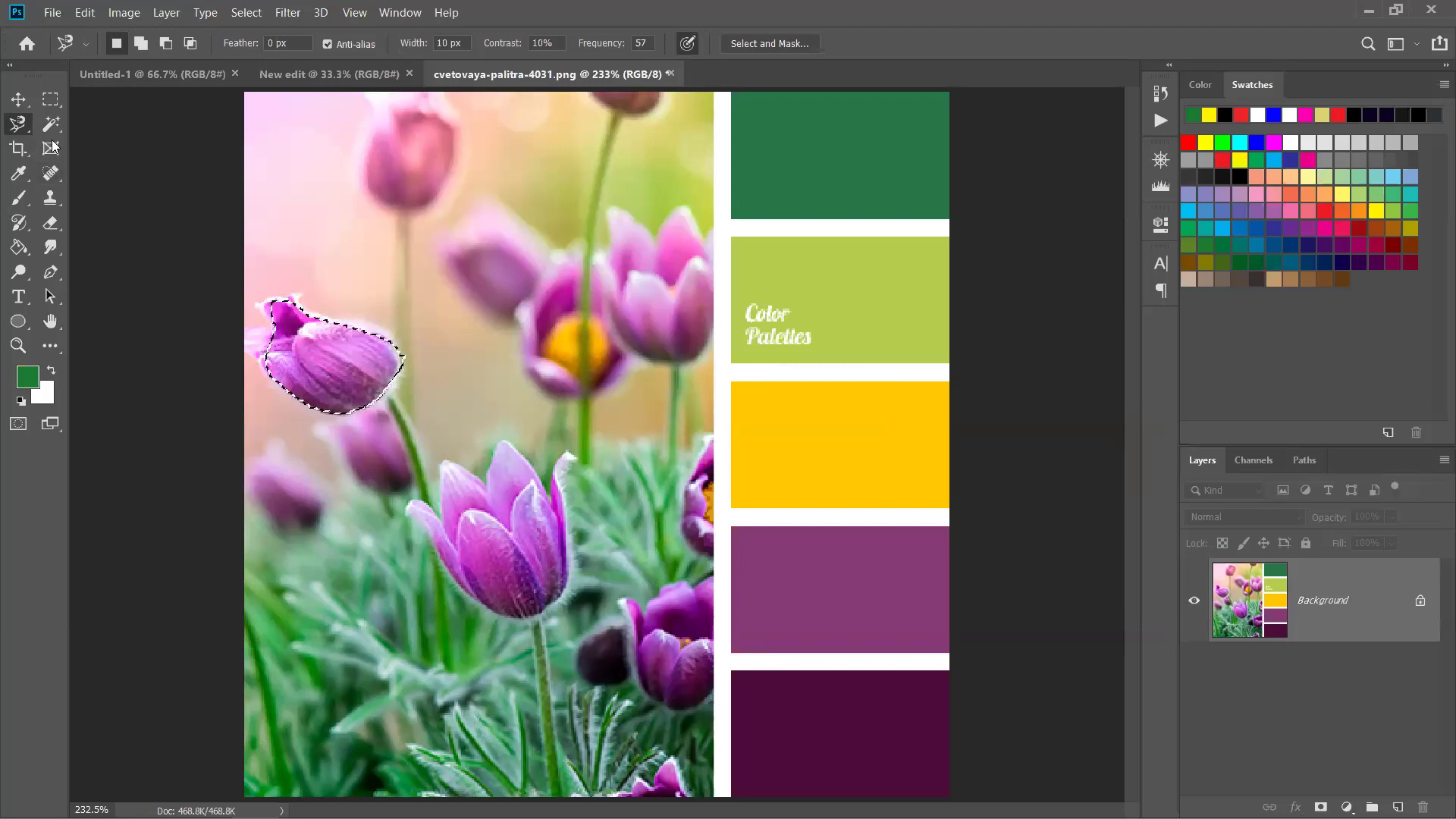
pyautogui.rightClick(20, 124)
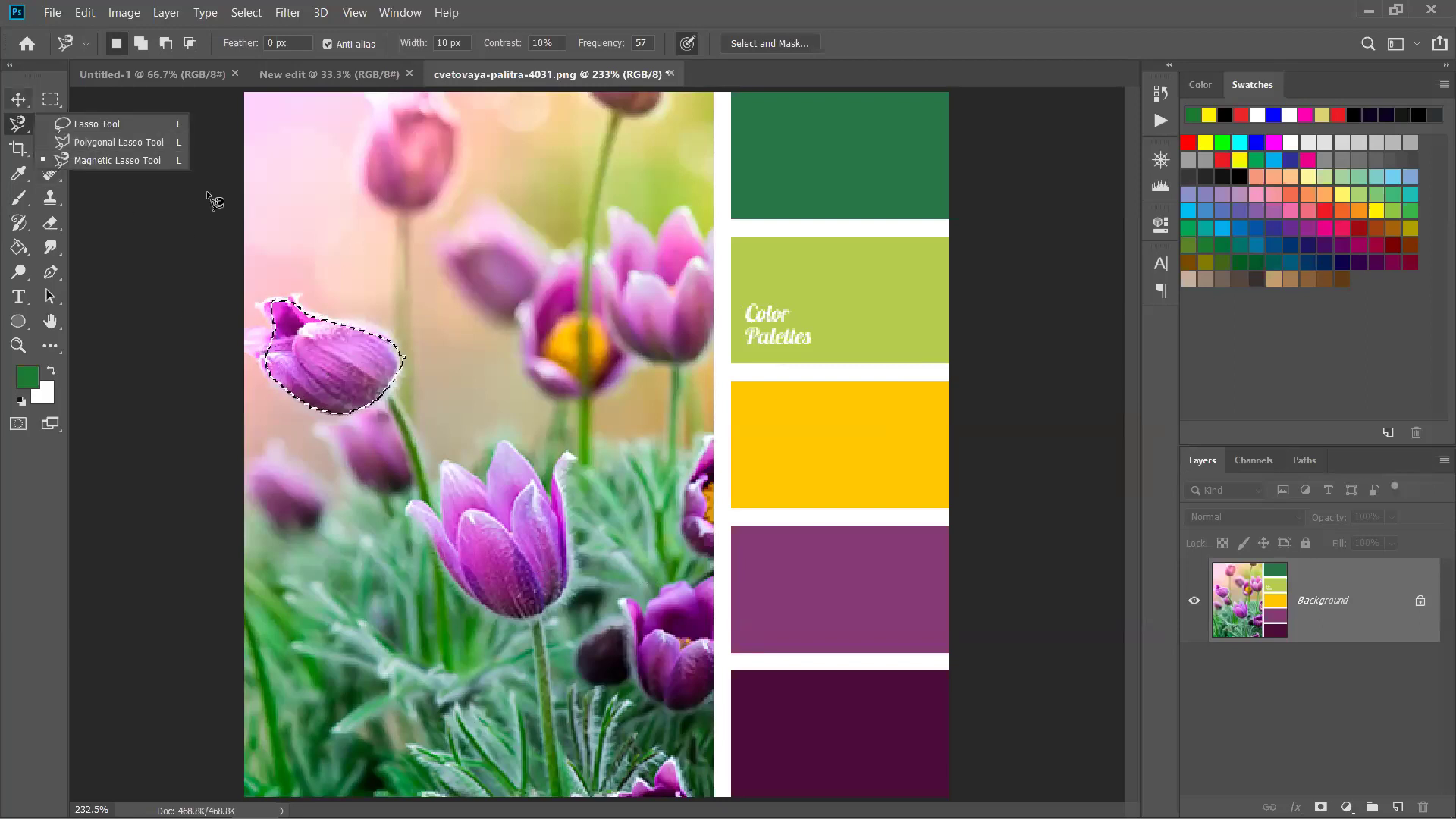
# Clear the flower selection and draw a rectangular marquee over the central purple flower, reaching into the yellow swatch.
pyautogui.press('v')
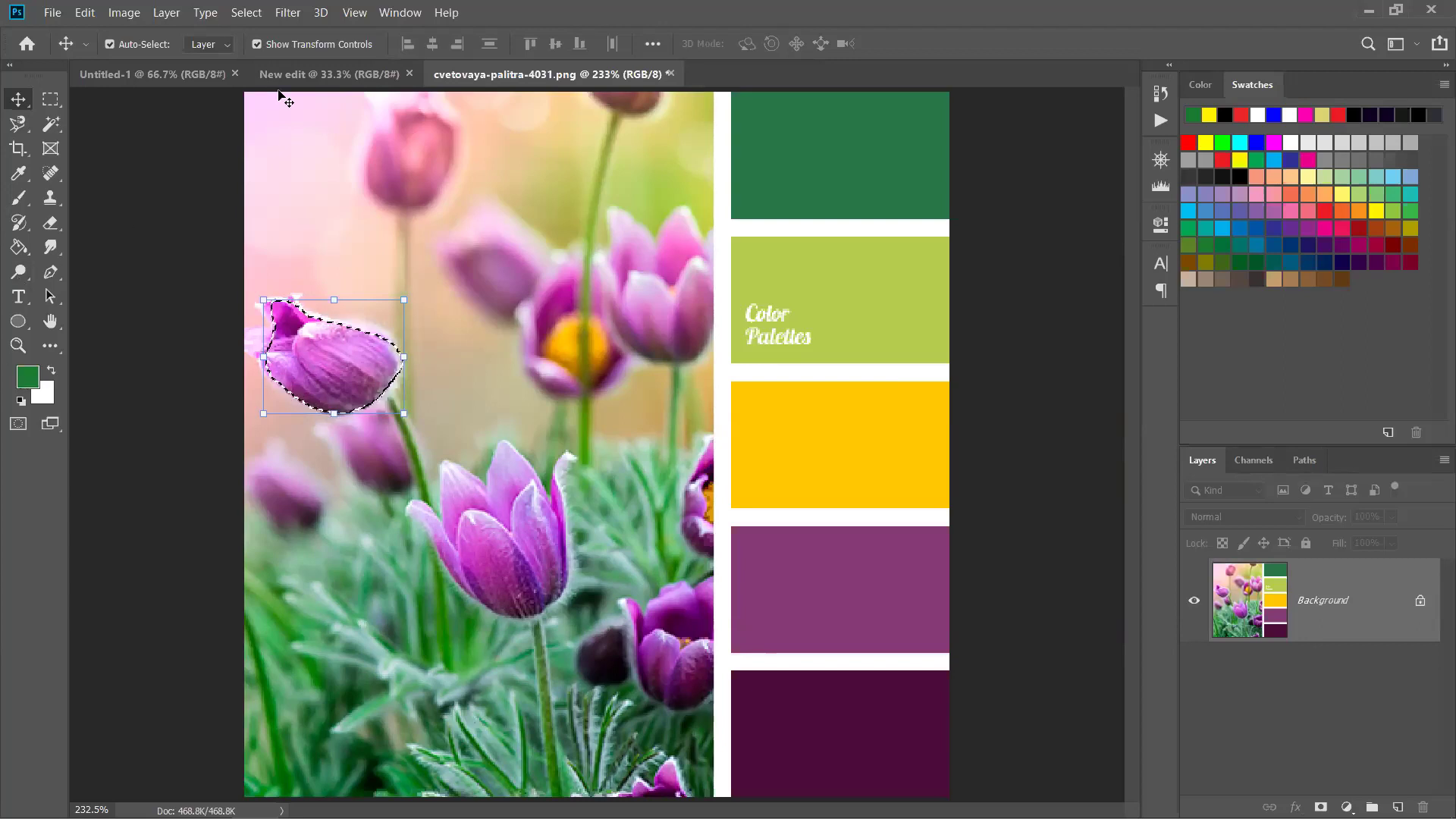
pyautogui.hotkey('ctrl', 'd')
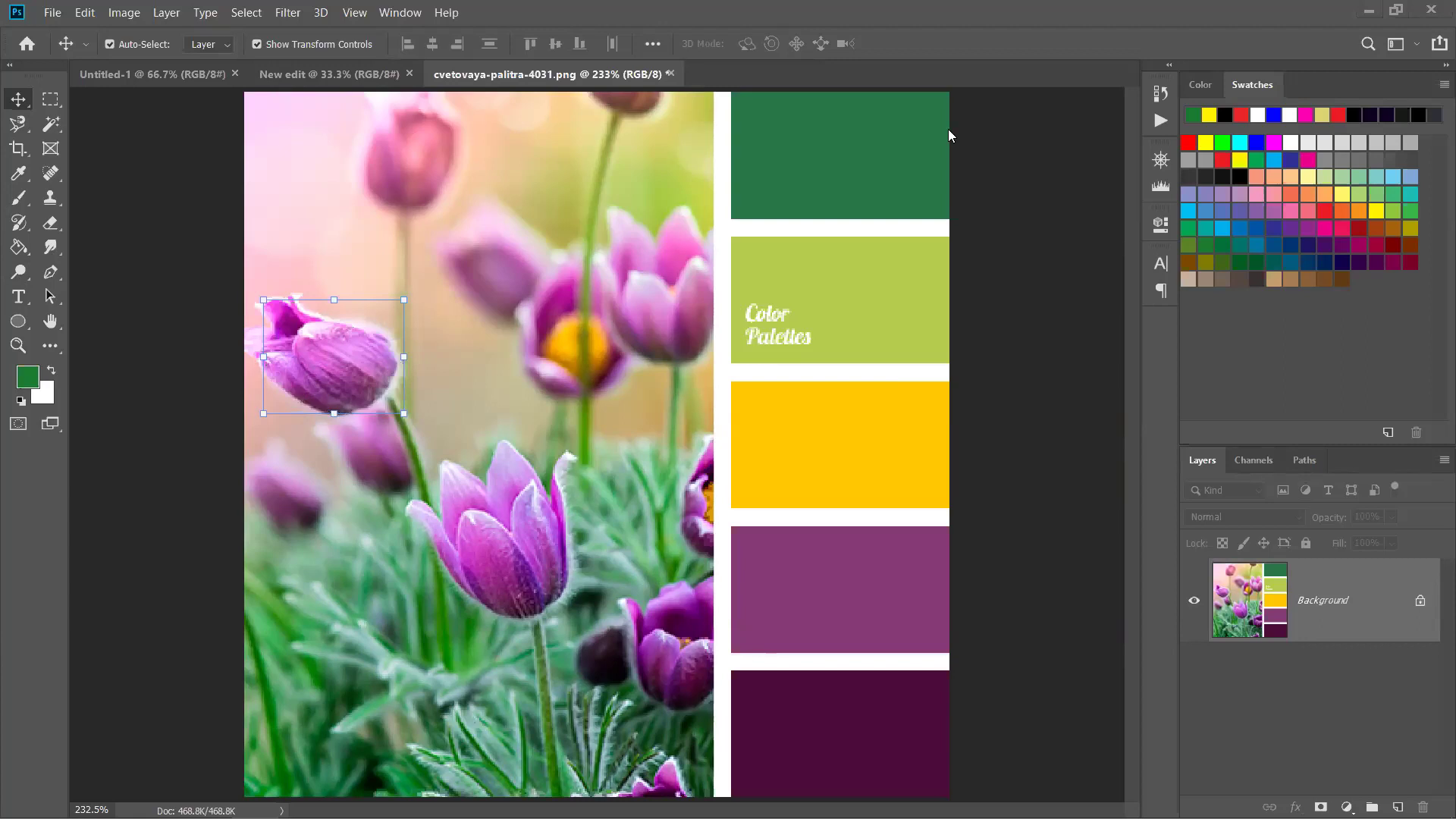
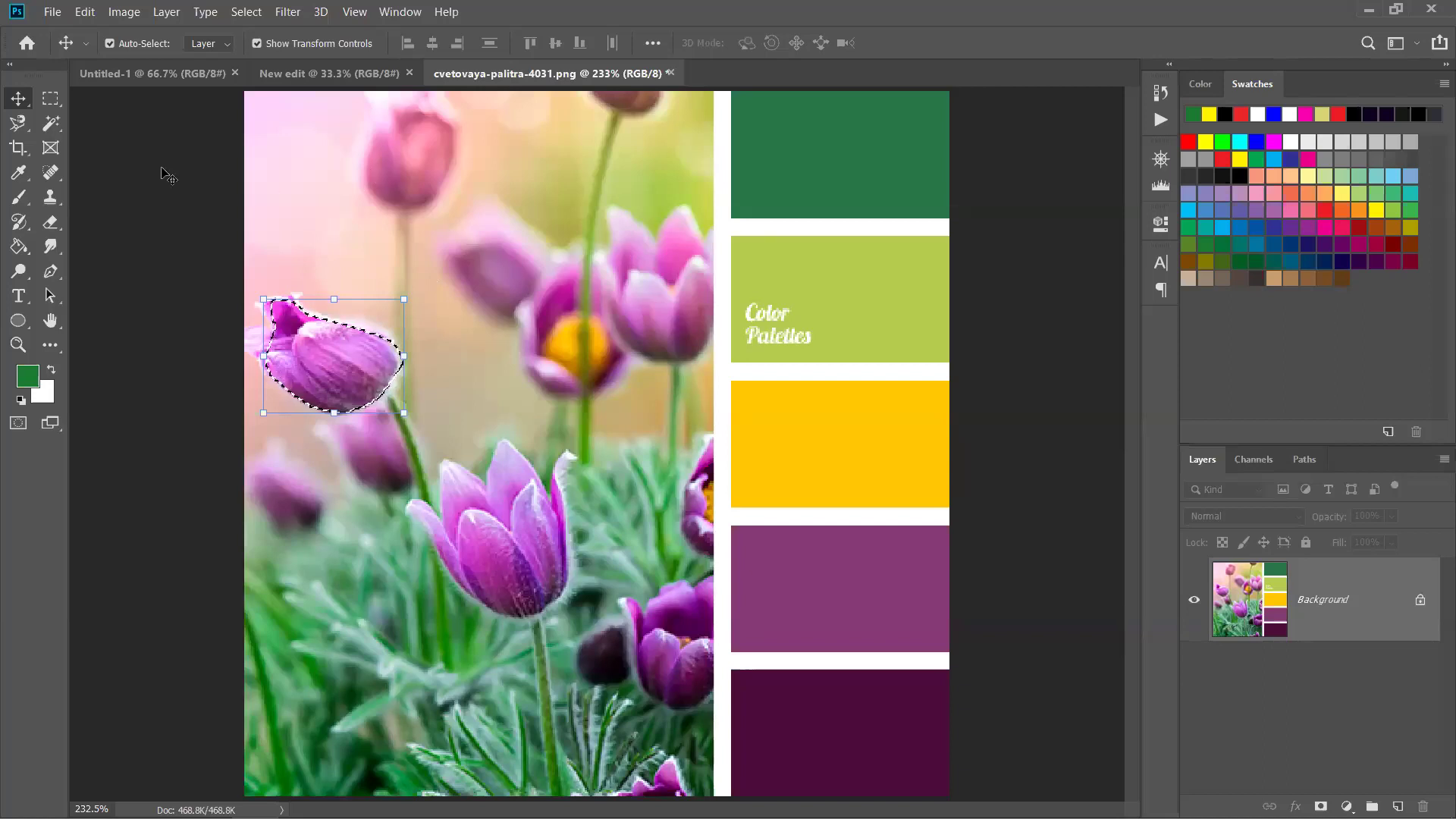
pyautogui.press('m')
pyautogui.click(556, 244)
pyautogui.moveTo(399, 203); pyautogui.dragTo(774, 303)
pyautogui.moveTo(400, 343)
pyautogui.mouseDown()
pyautogui.moveTo(731, 497)
pyautogui.moveTo(771, 625)
pyautogui.mouseUp()
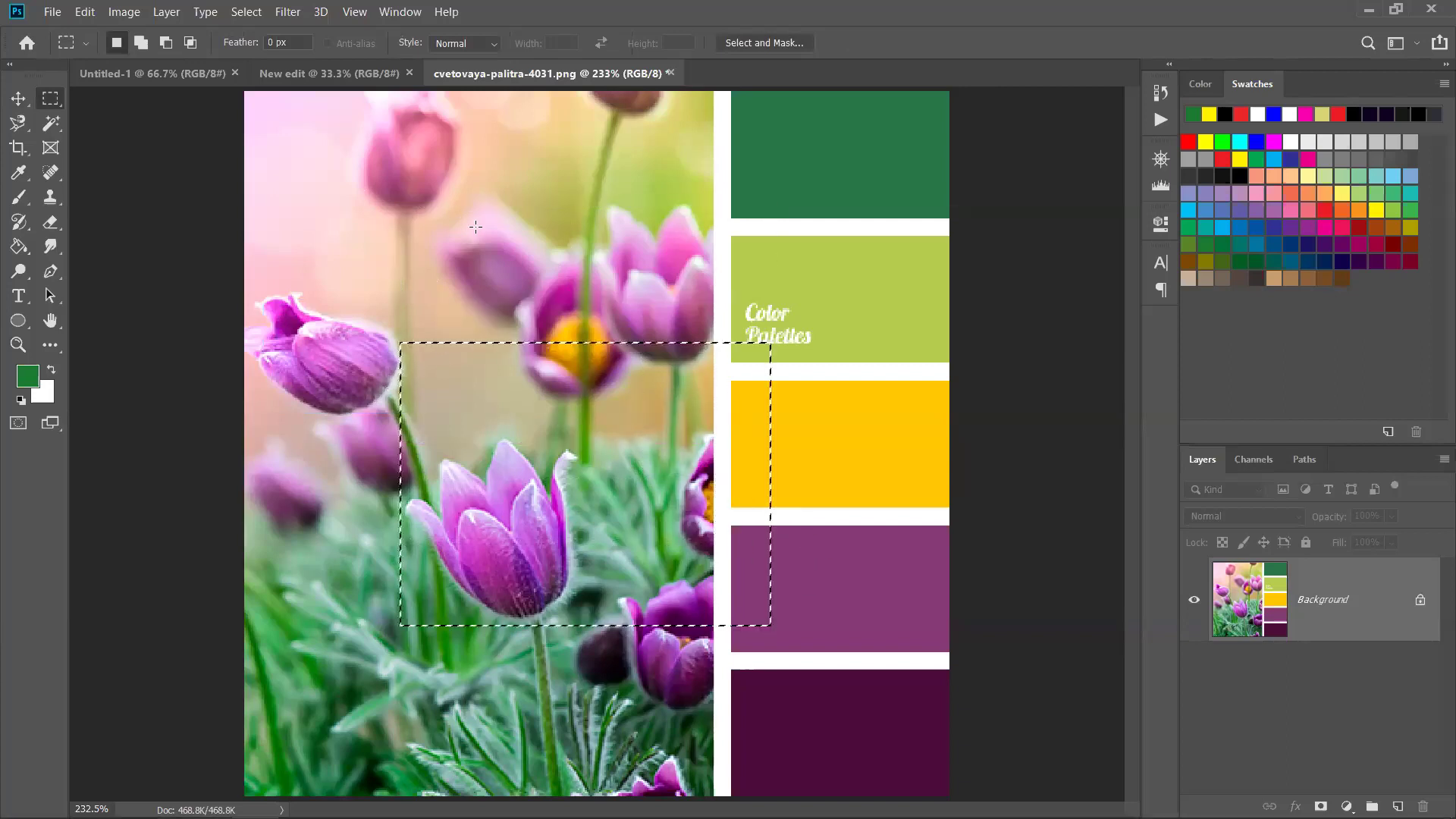
# Replace the marquee with wide rectangular selections across the photo and swatches, started from different corners.
pyautogui.moveTo(220, 155); pyautogui.dragTo(951, 433)
pyautogui.moveTo(548, 303); pyautogui.dragTo(544, 238)
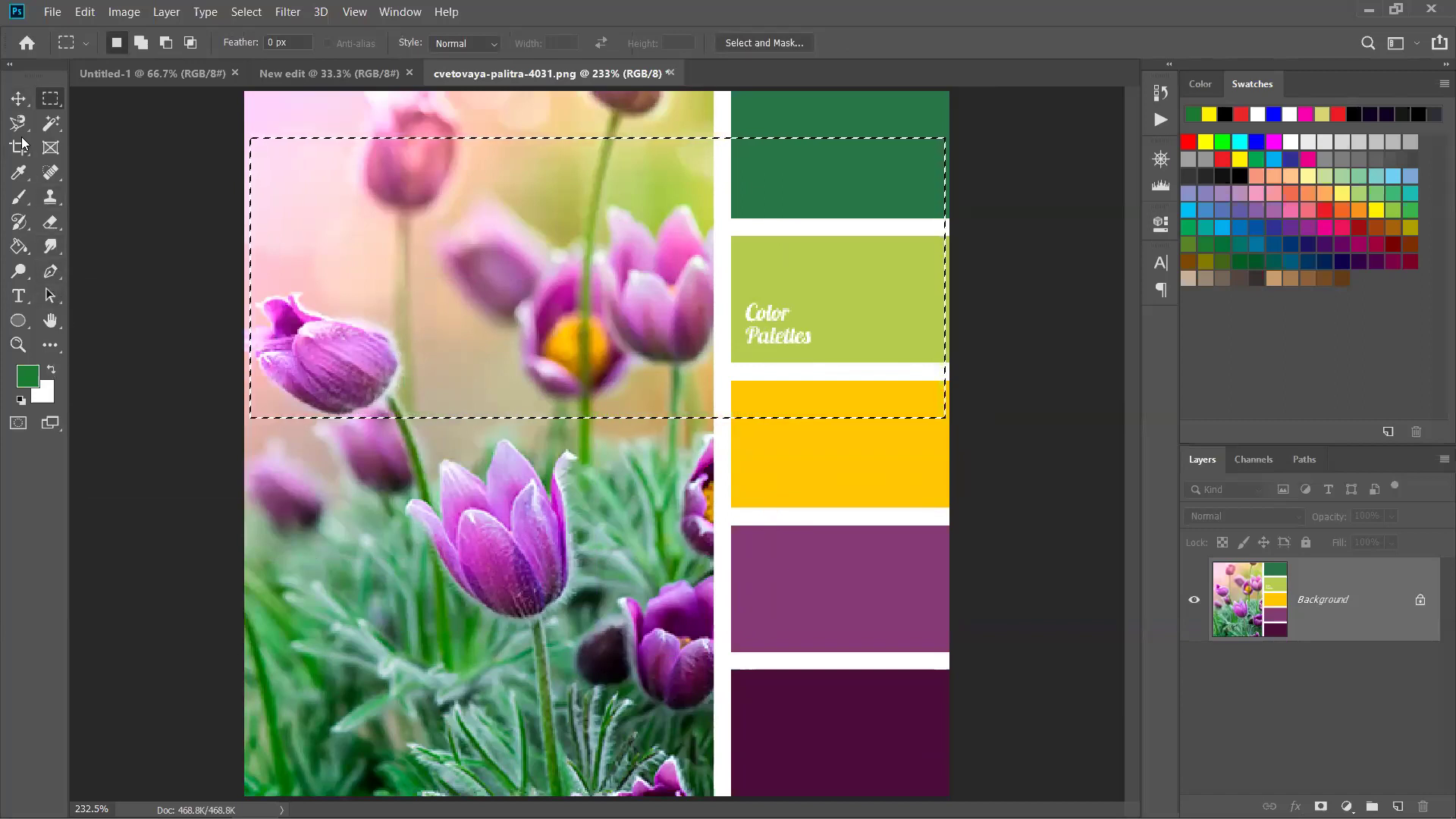
pyautogui.moveTo(357, 661); pyautogui.dragTo(845, 235)
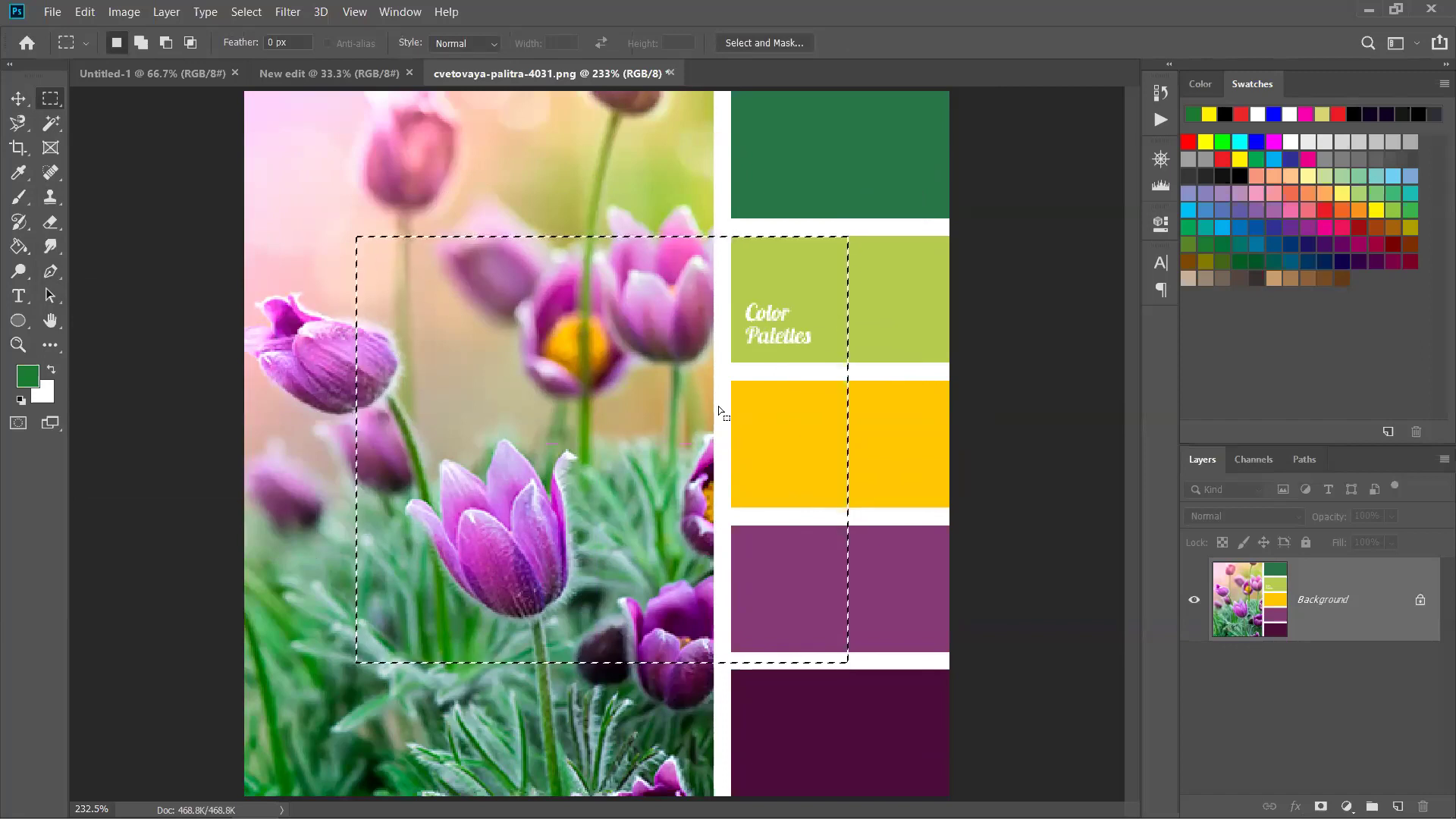
pyautogui.moveTo(317, 154); pyautogui.dragTo(773, 533)
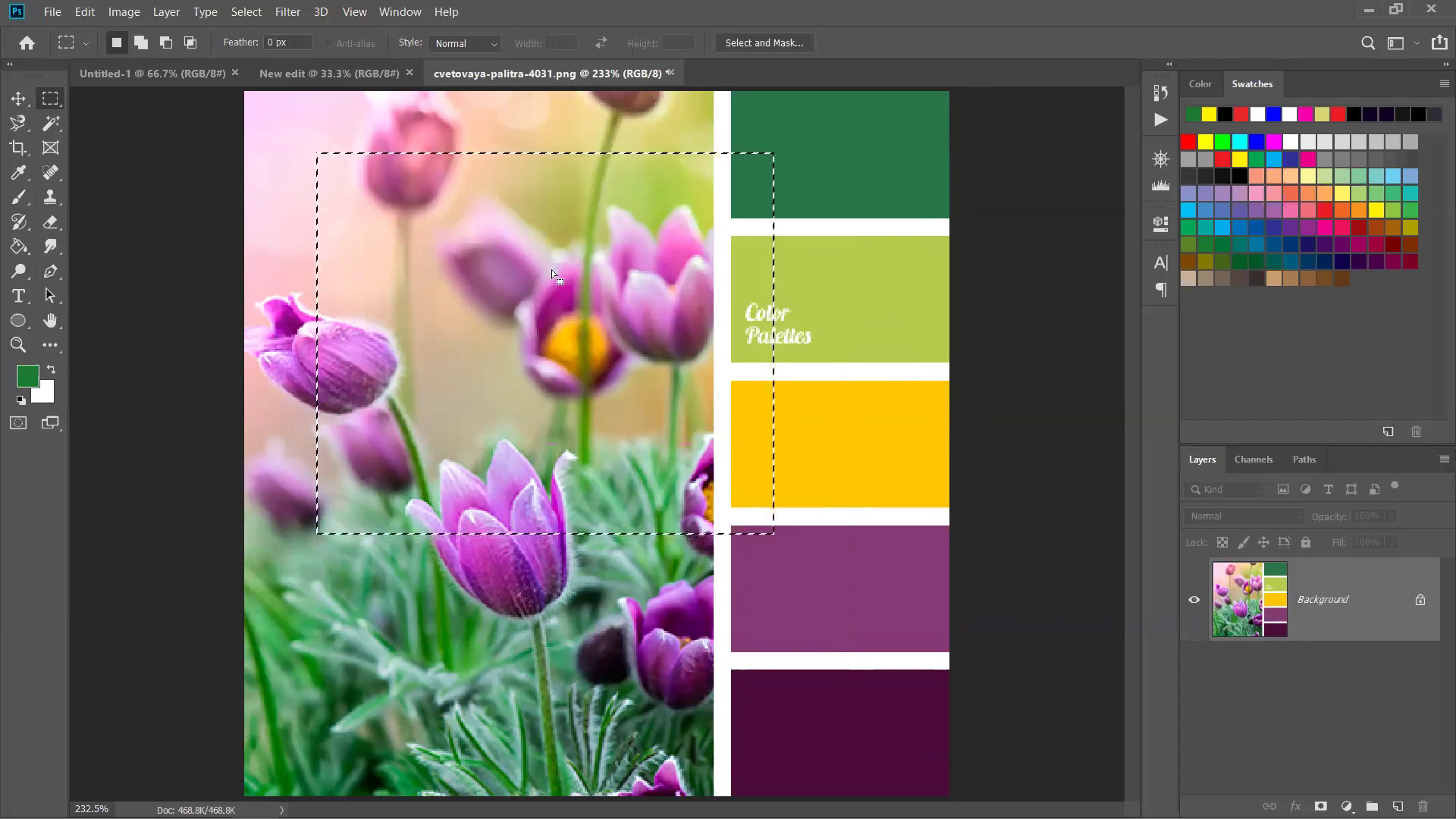
# Draw further rectangular marquees over the flowers, including a thin vertical strip and a thin horizontal strip.
pyautogui.moveTo(863, 307); pyautogui.dragTo(541, 647)
pyautogui.moveTo(350, 455); pyautogui.dragTo(729, 543)
pyautogui.moveTo(474, 644); pyautogui.dragTo(480, 332)
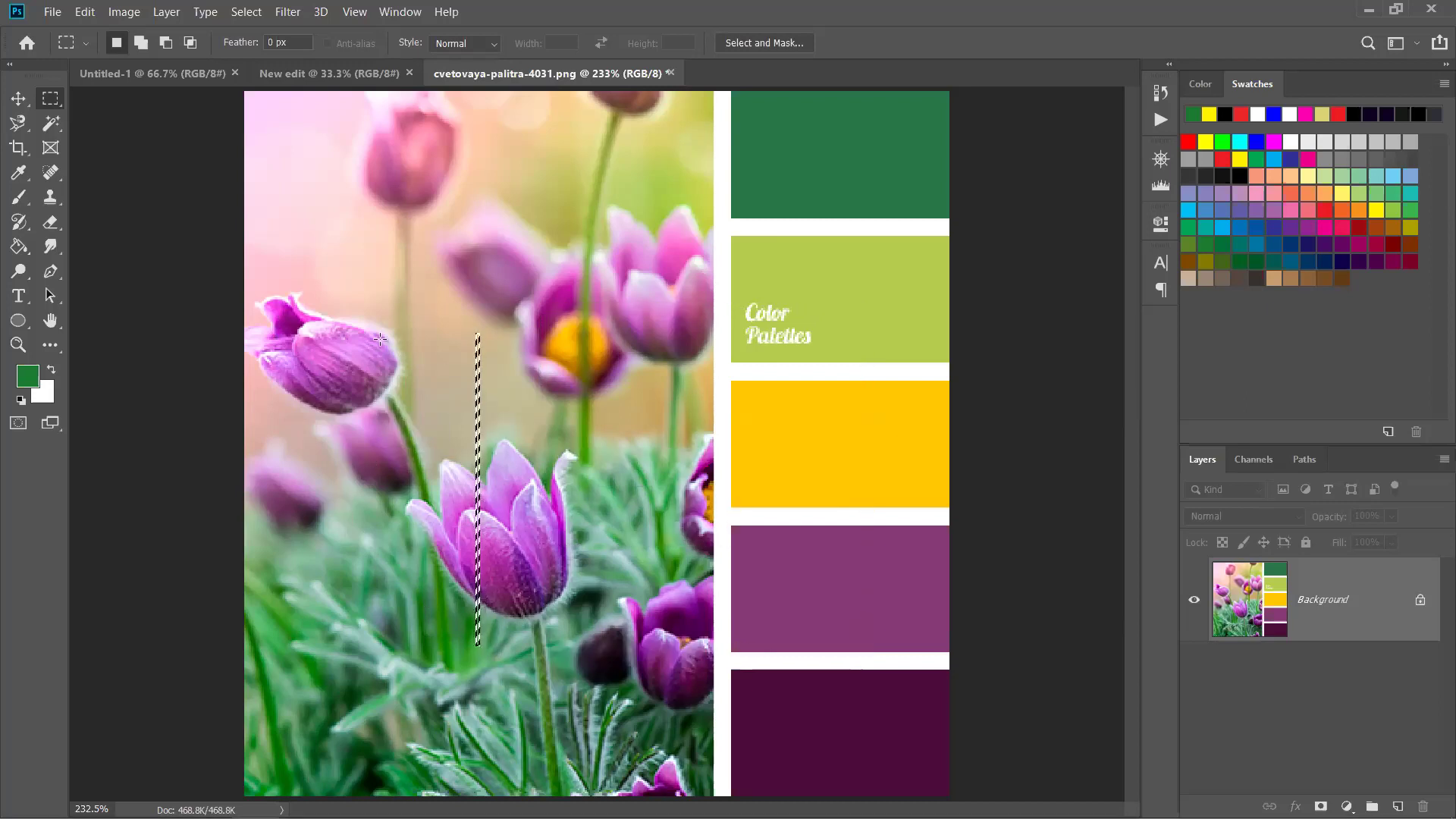
pyautogui.moveTo(324, 426); pyautogui.dragTo(654, 456)
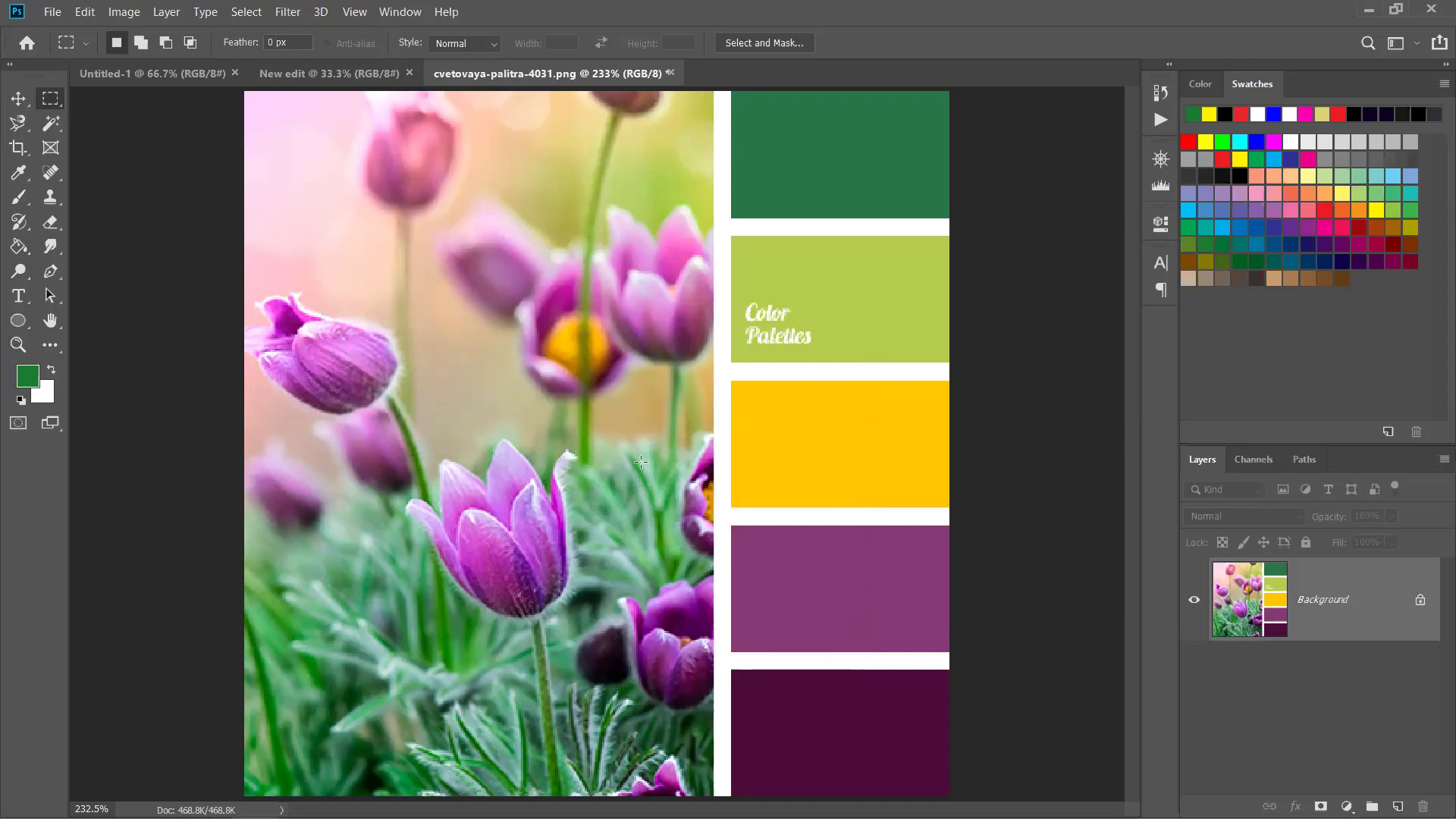
# Select the white borders between the swatches with the Magic Wand and inspect the selection edge where it spills into the photo.
pyautogui.click(59, 130)
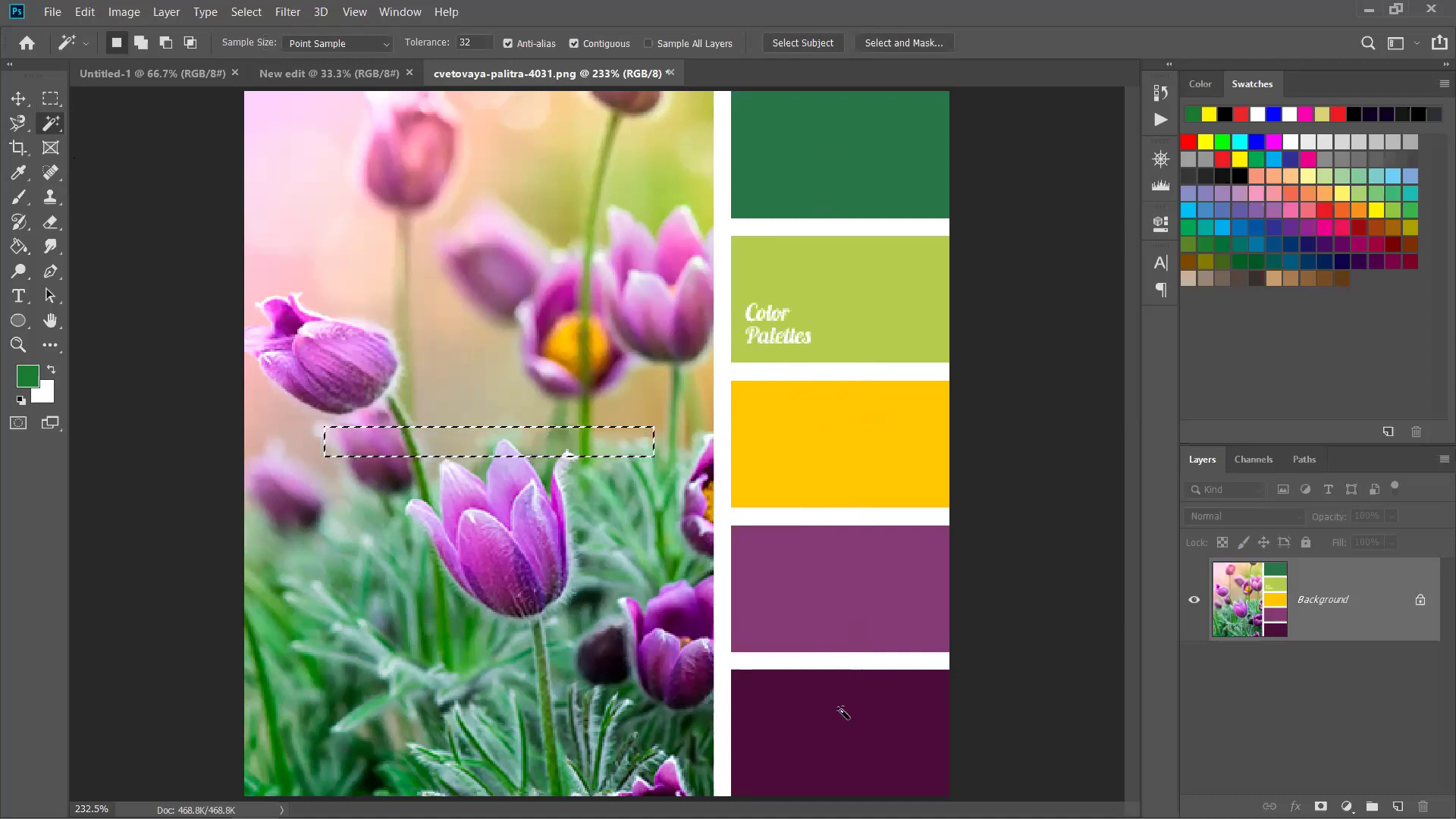
pyautogui.click(788, 516)
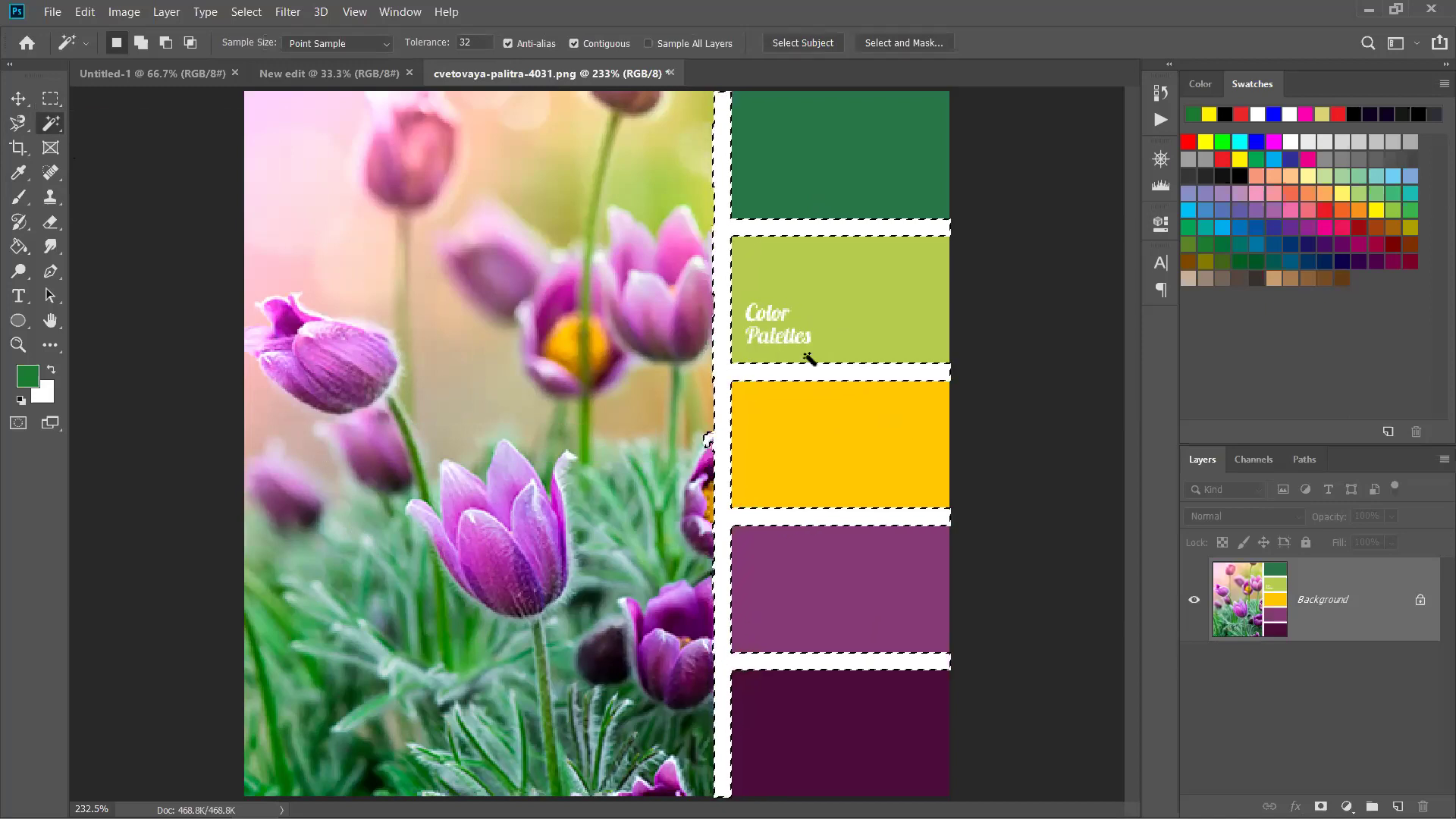
pyautogui.scroll(8, 728, 432)
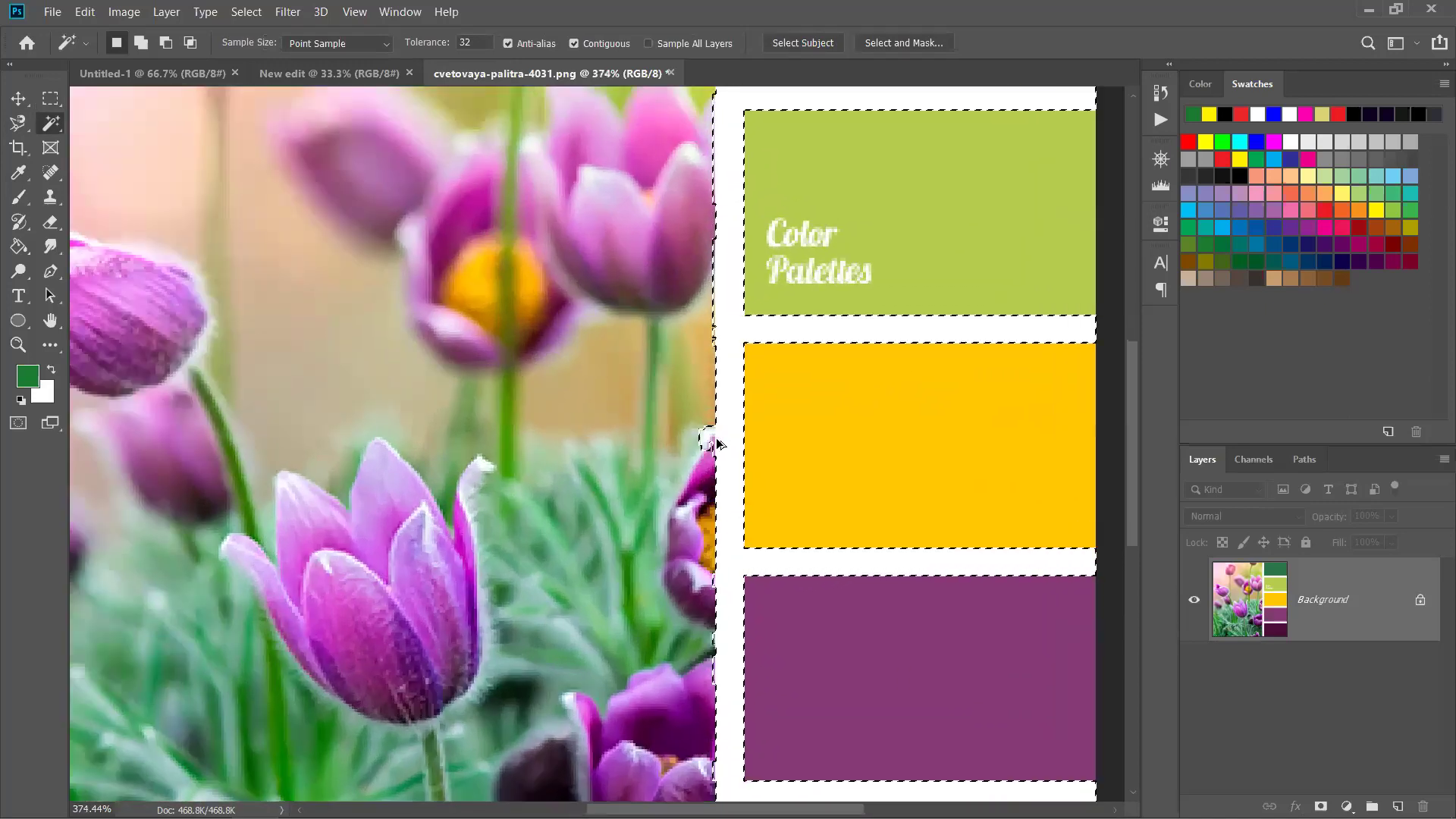
pyautogui.scroll(2, 718, 440)
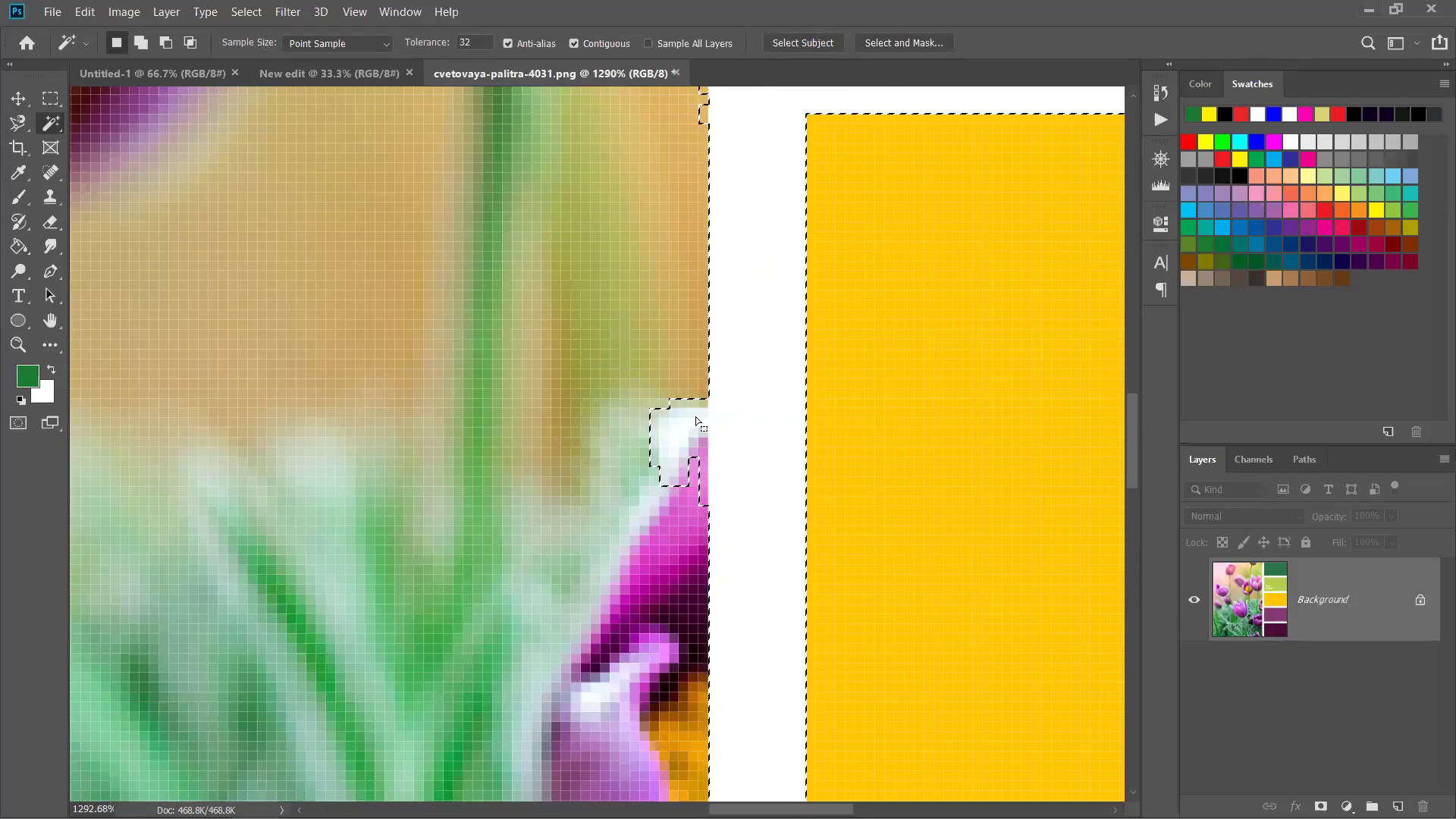
pyautogui.scroll(-2, 730, 410)
pyautogui.scroll(-3, 731, 410)
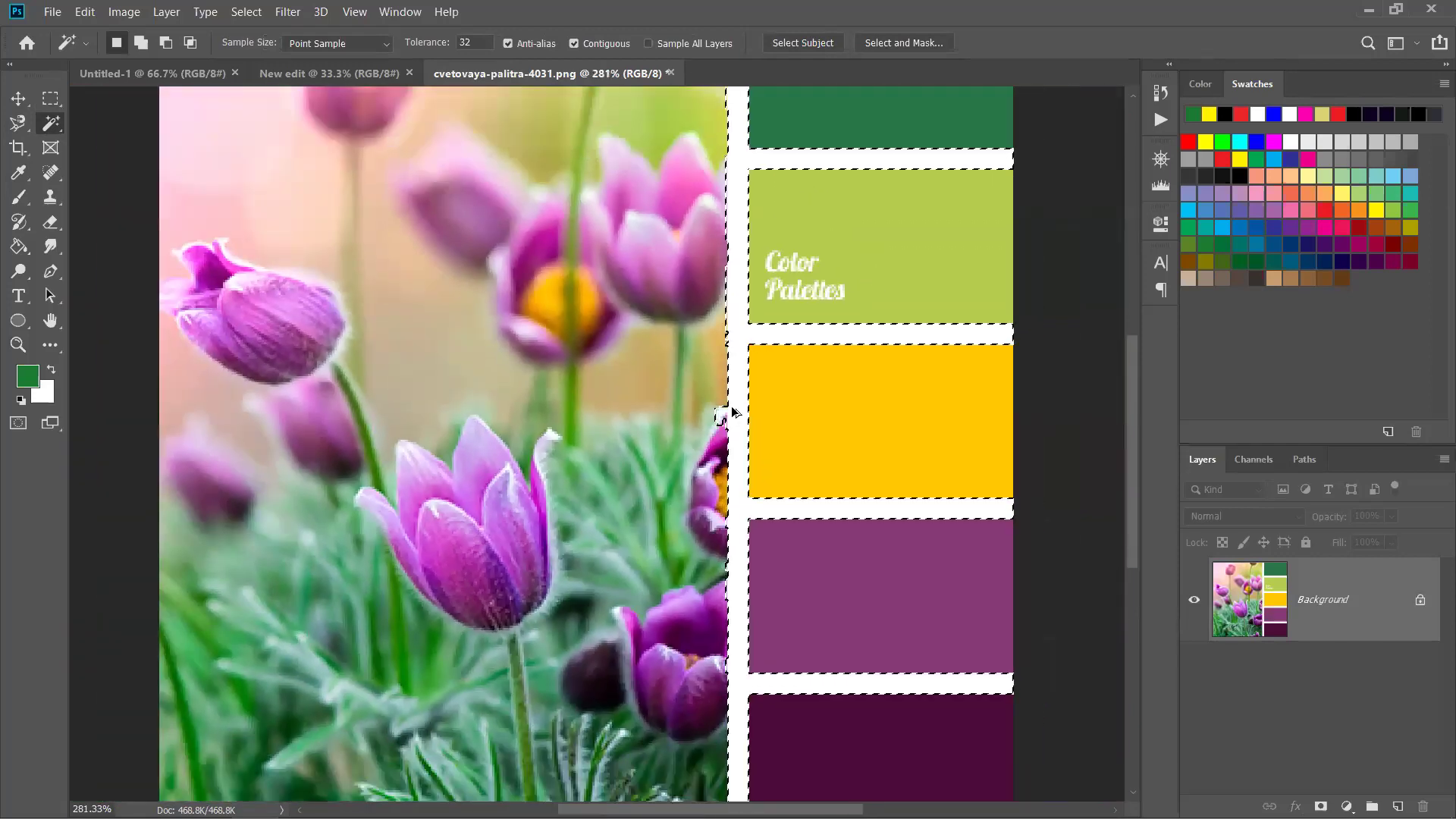
# Select the yellow, dark green and purple swatches one at a time with the Magic Wand, ending on the dark green one.
pyautogui.click(805, 435)
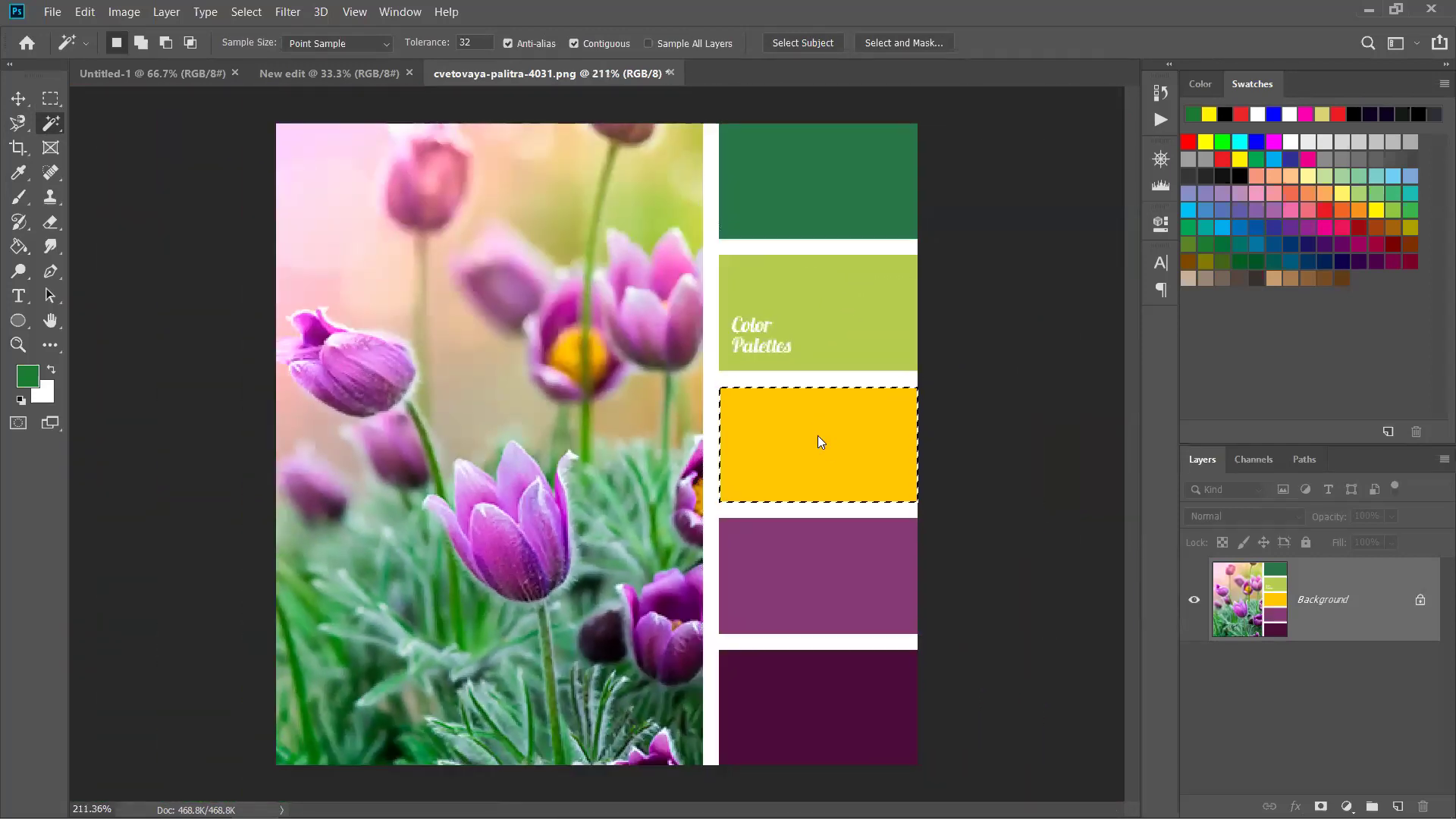
pyautogui.click(874, 182)
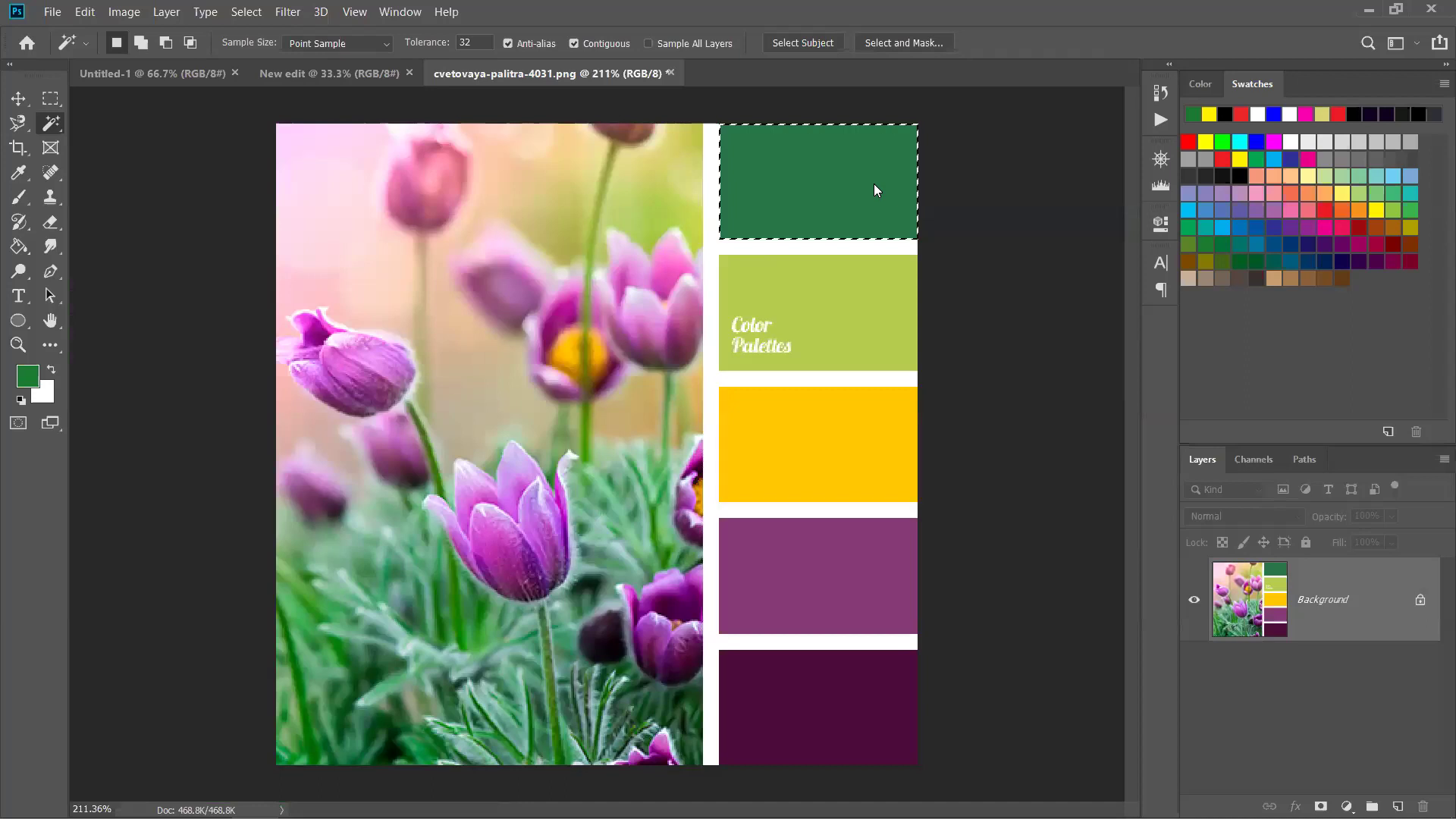
pyautogui.click(823, 577)
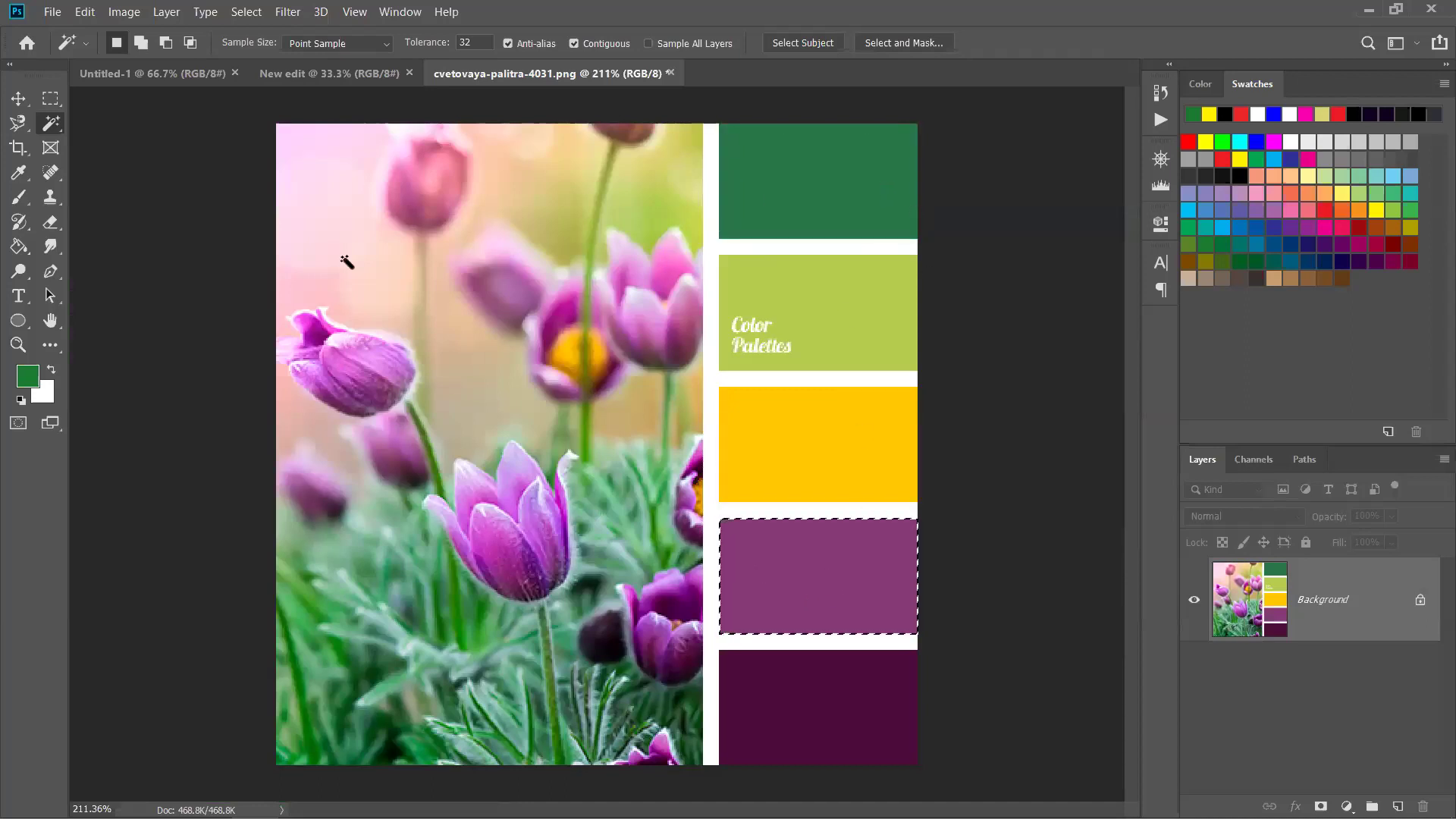
pyautogui.click(855, 193)
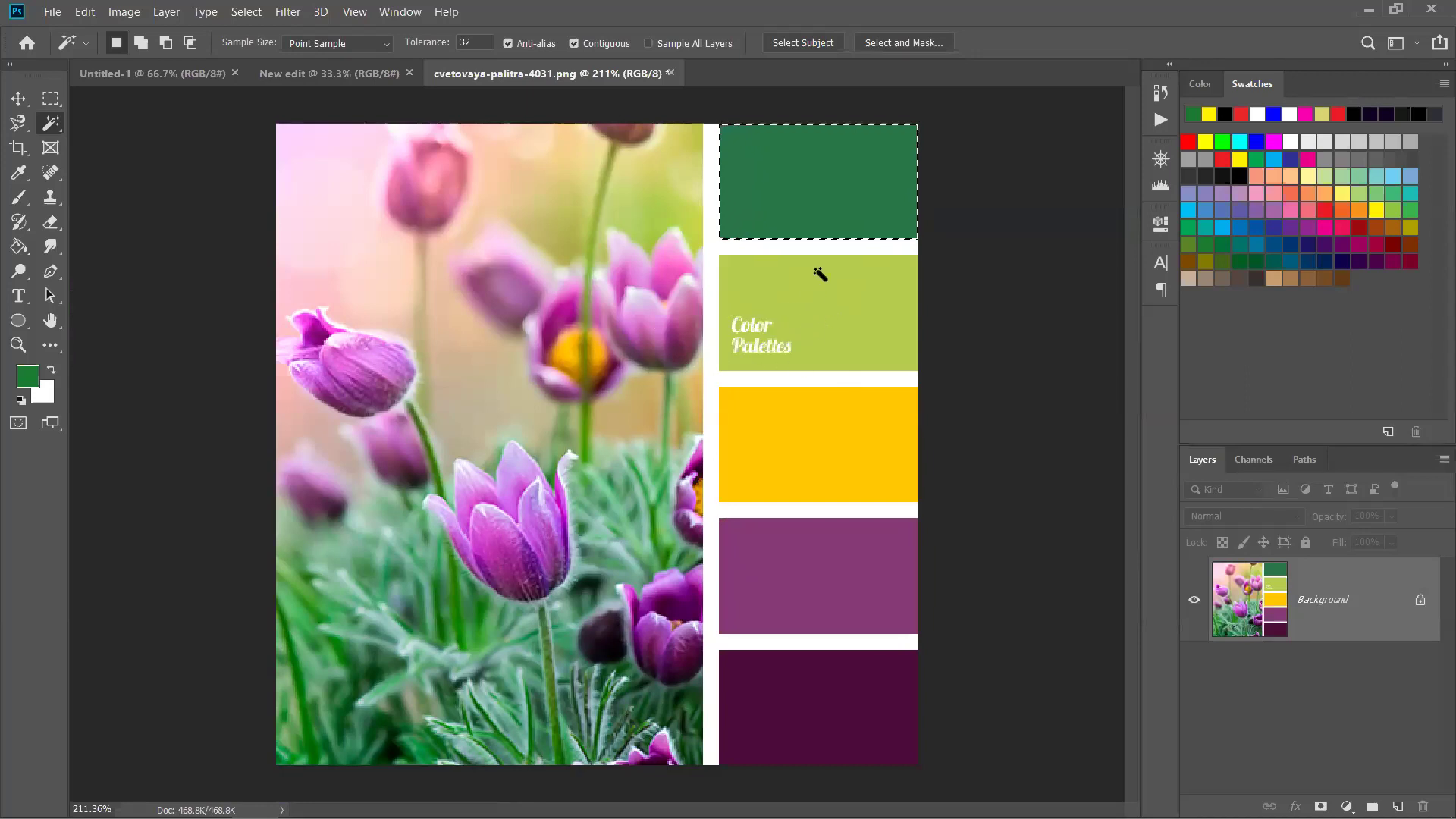
# Unlock the Background layer and delete the dark green swatch's pixels, leaving nothing selected.
pyautogui.press('Delete')
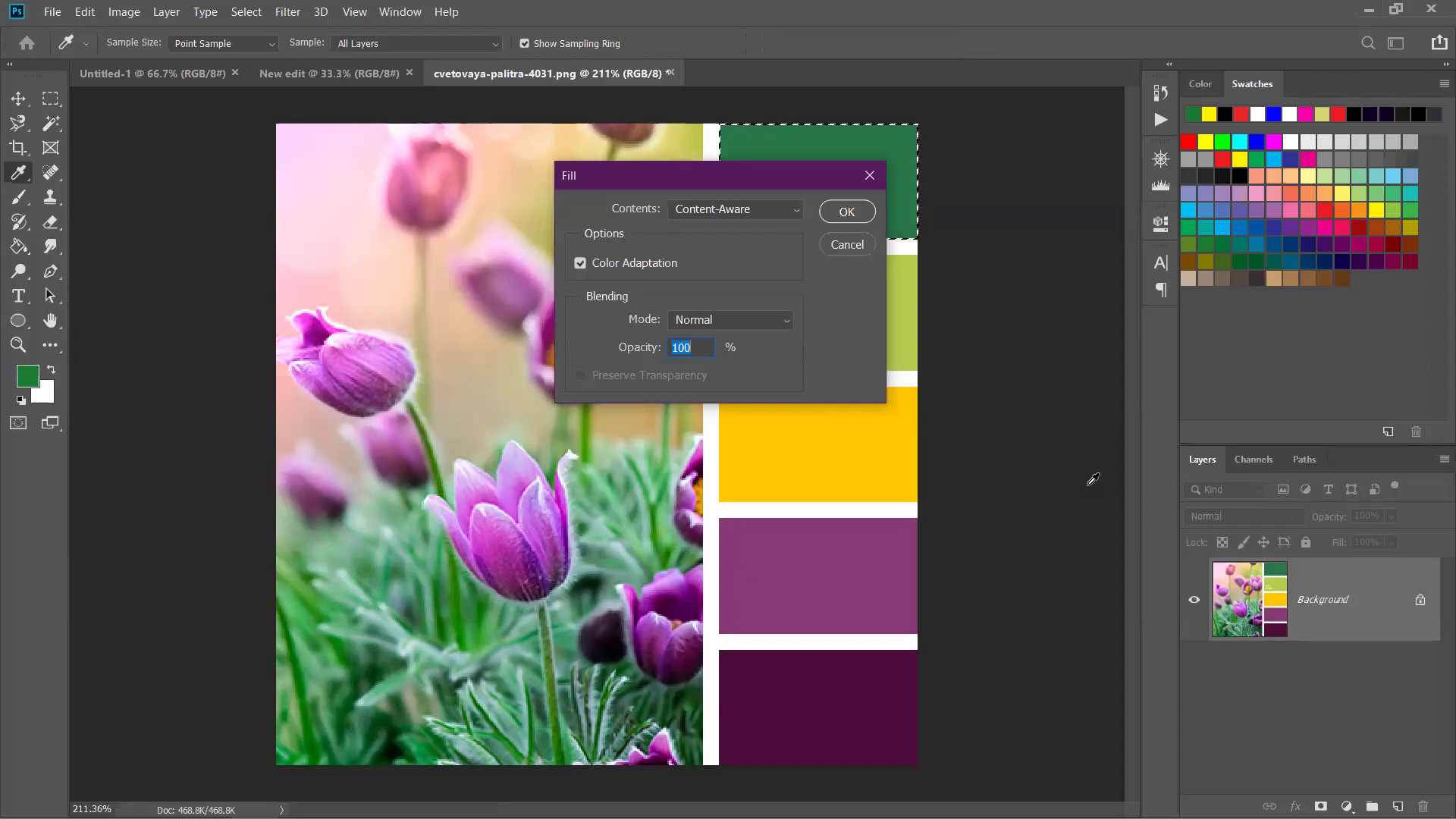
pyautogui.click(847, 244)
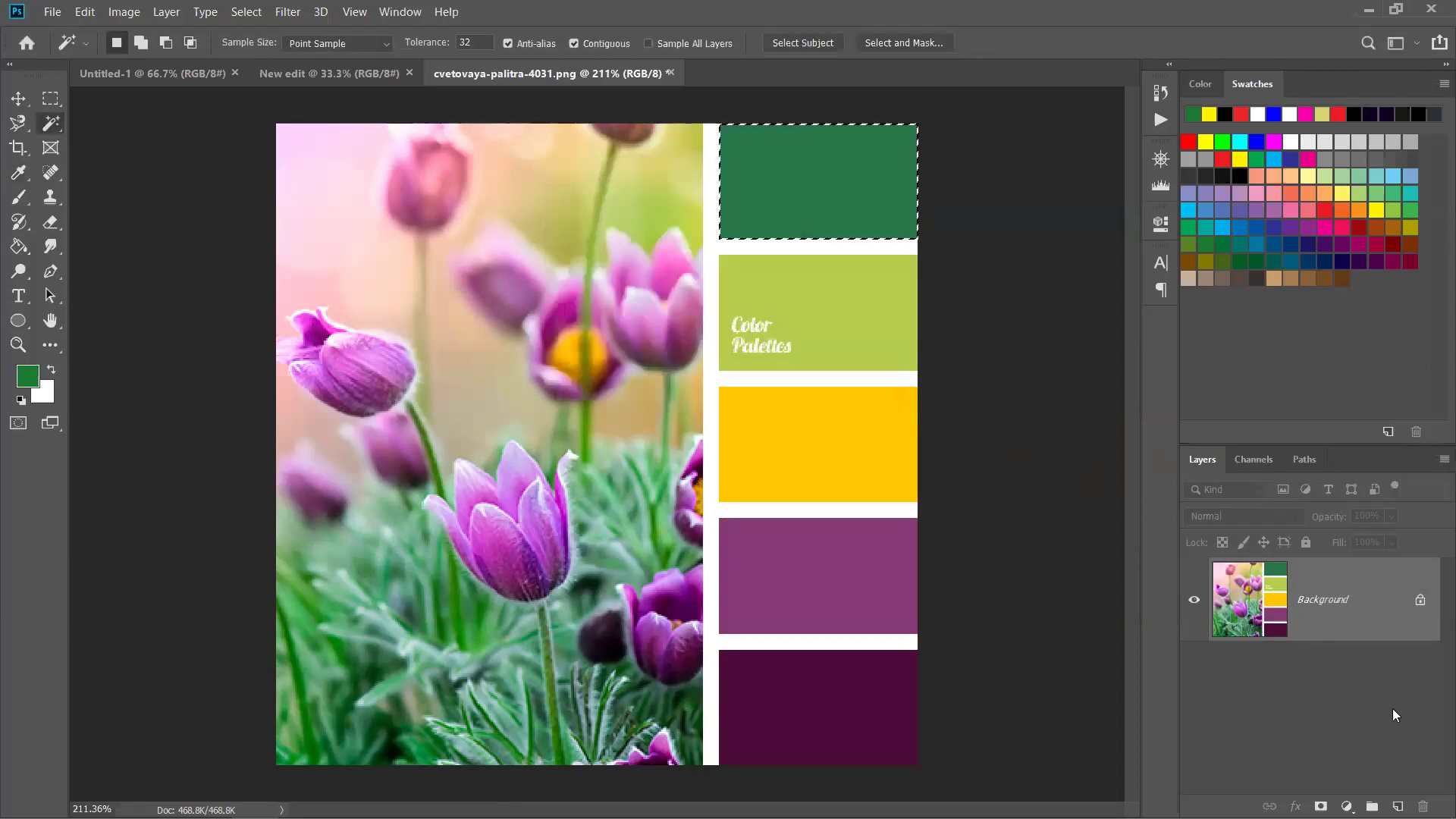
pyautogui.click(1420, 600)
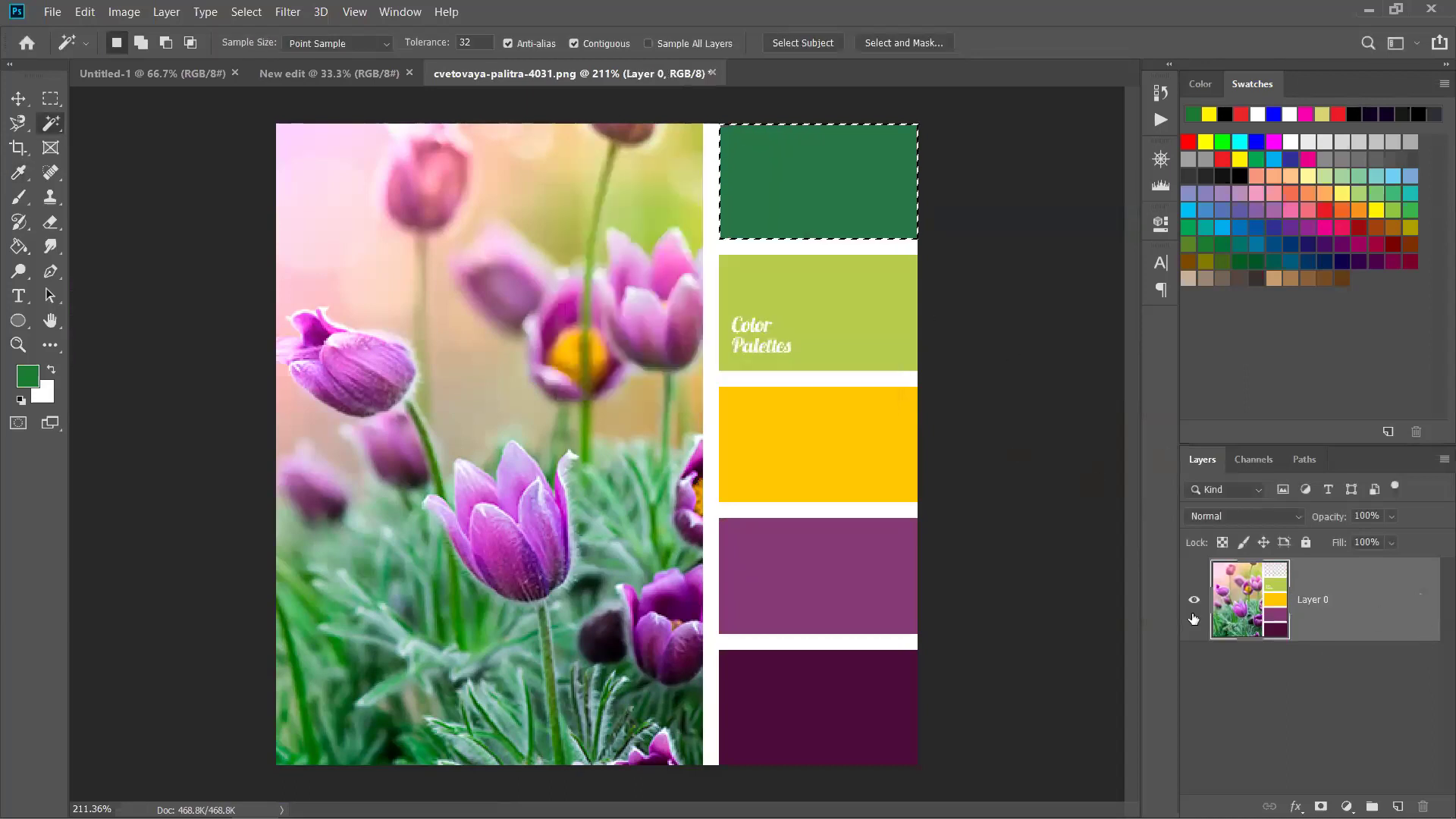
pyautogui.press('Delete')
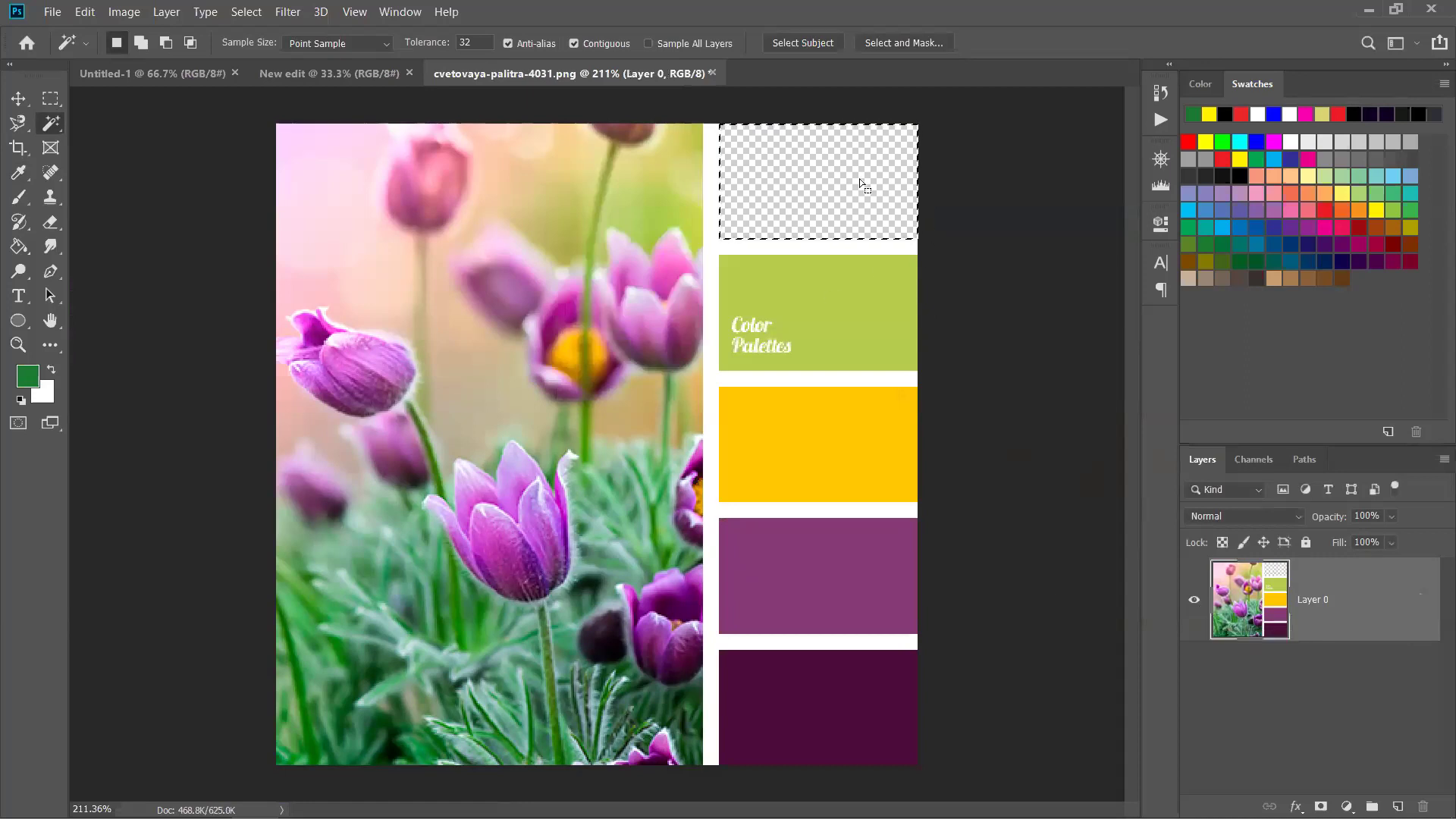
pyautogui.hotkey('ctrl', 'd')
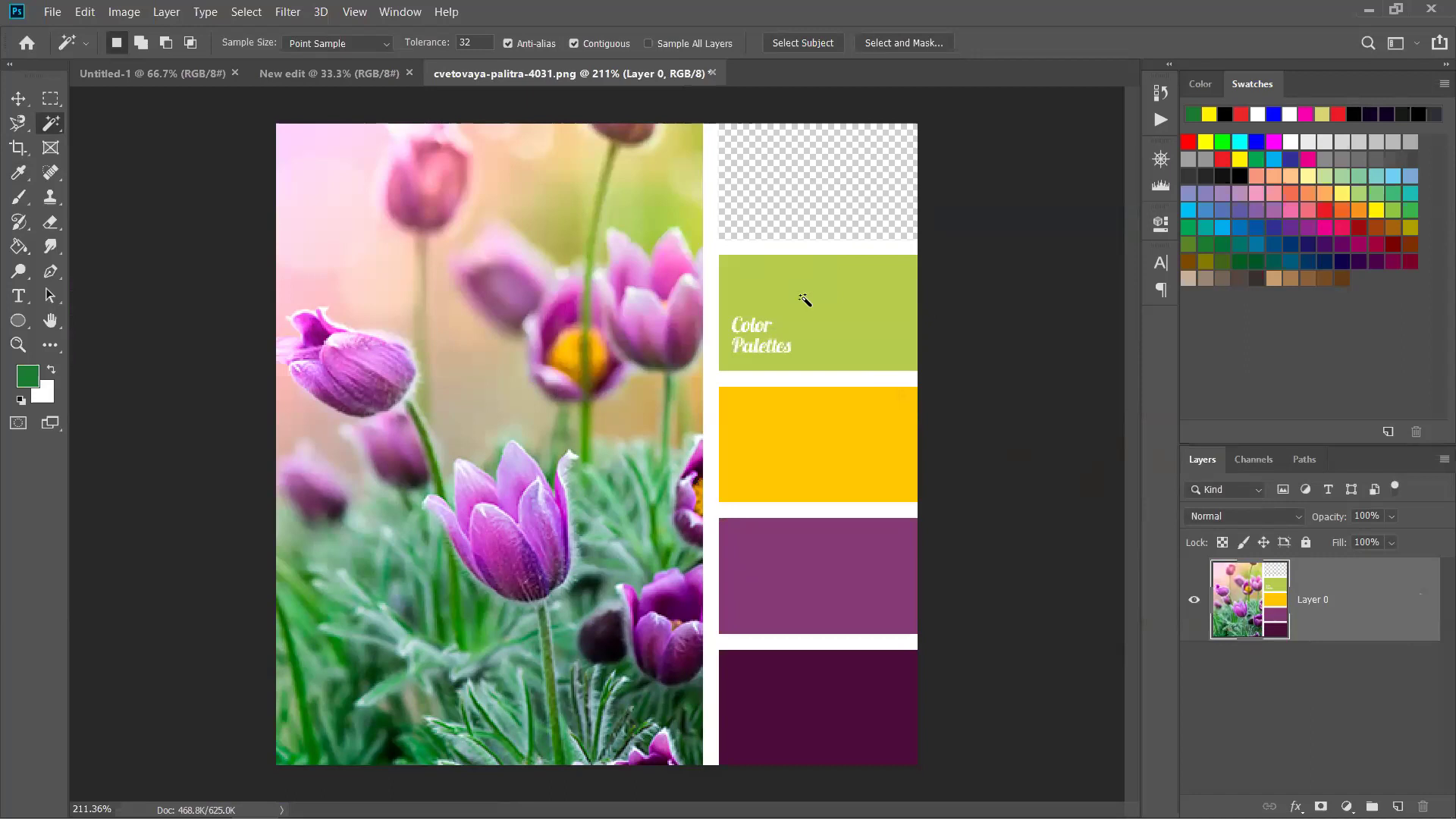
# Select the yellow swatch and deselect it, and look up the Deselect command's shortcut.
pyautogui.click(781, 450)
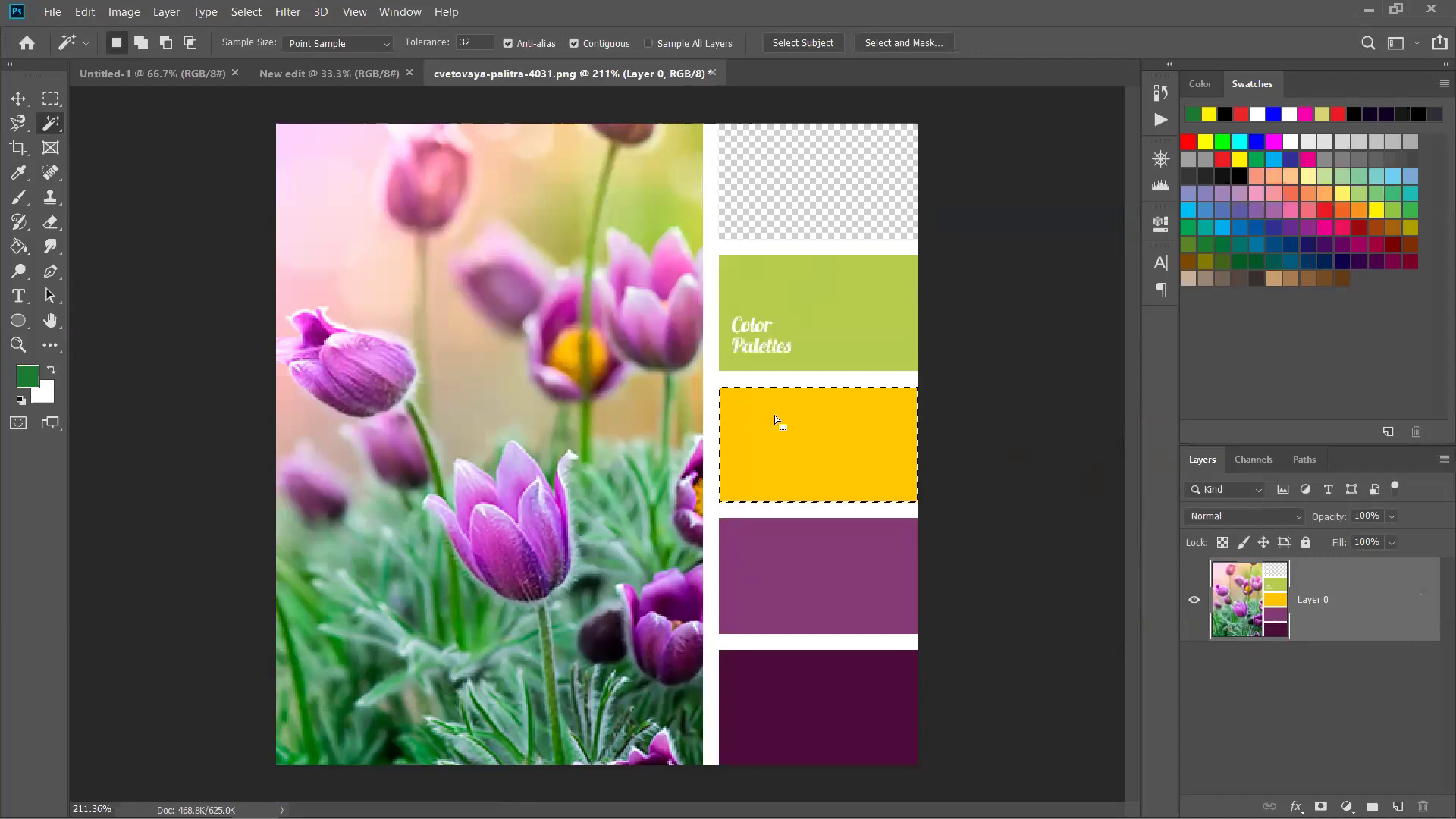
pyautogui.hotkey('ctrl', 'd')
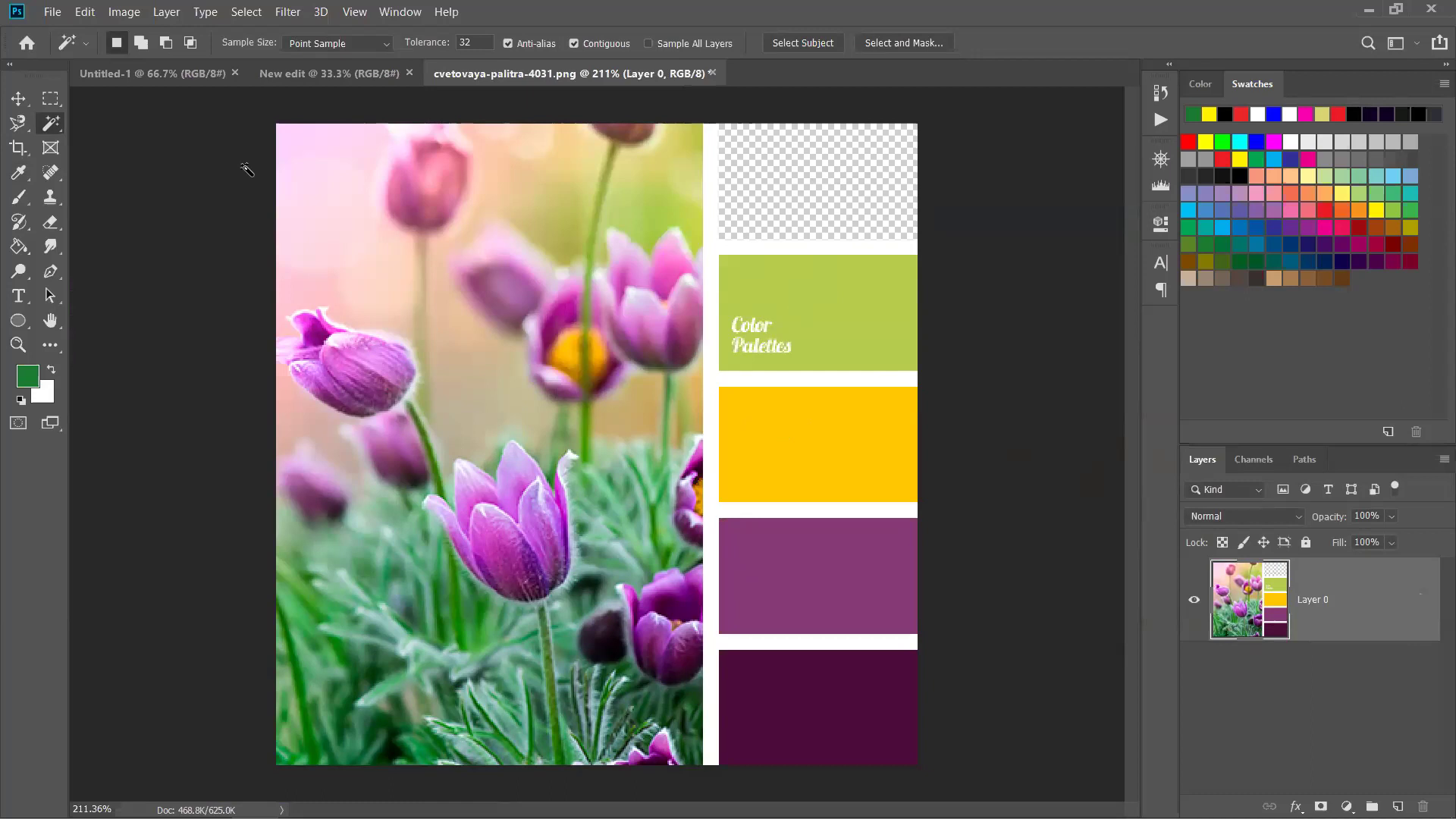
pyautogui.click(249, 12)
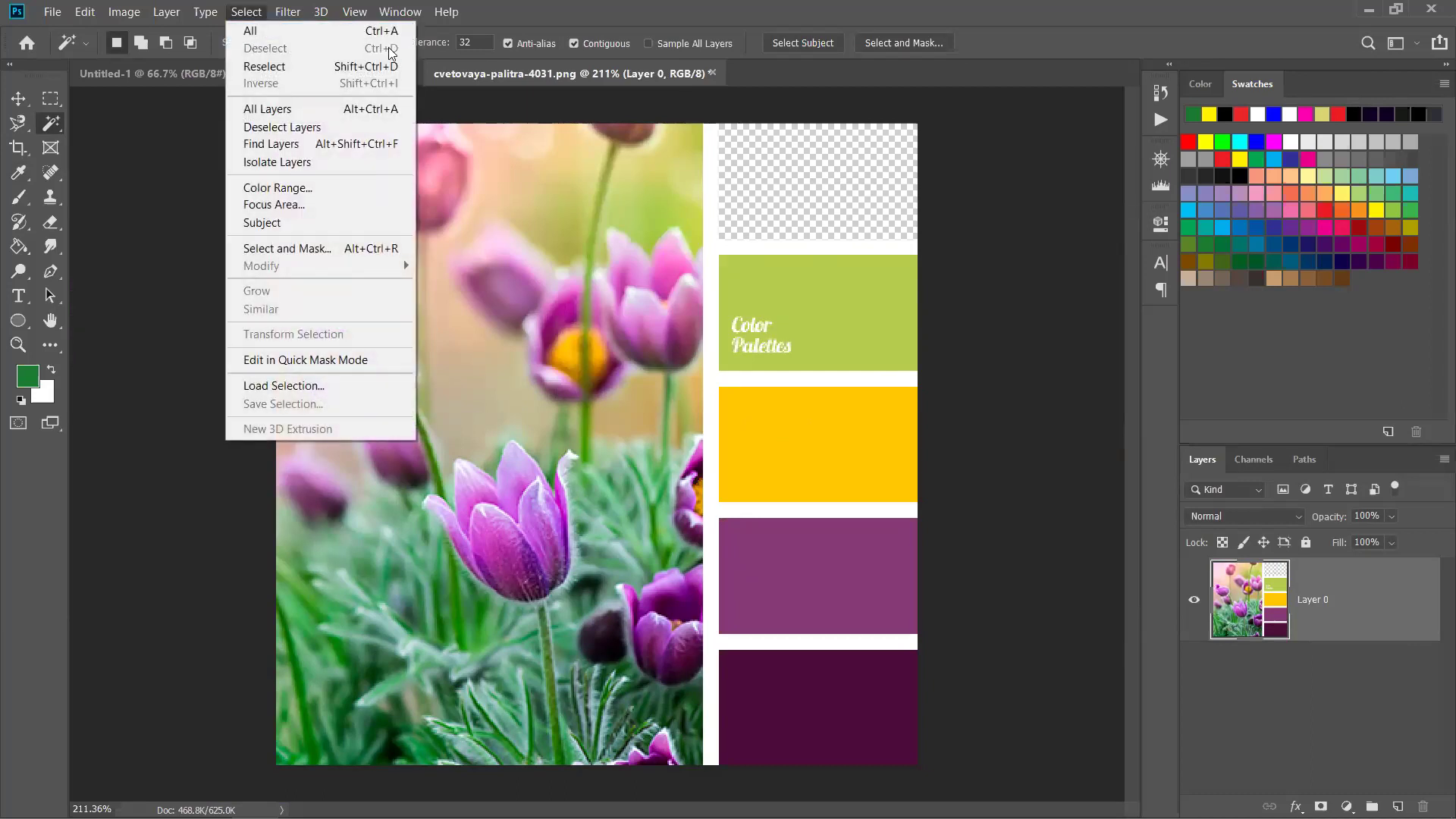
pyautogui.click(655, 371)
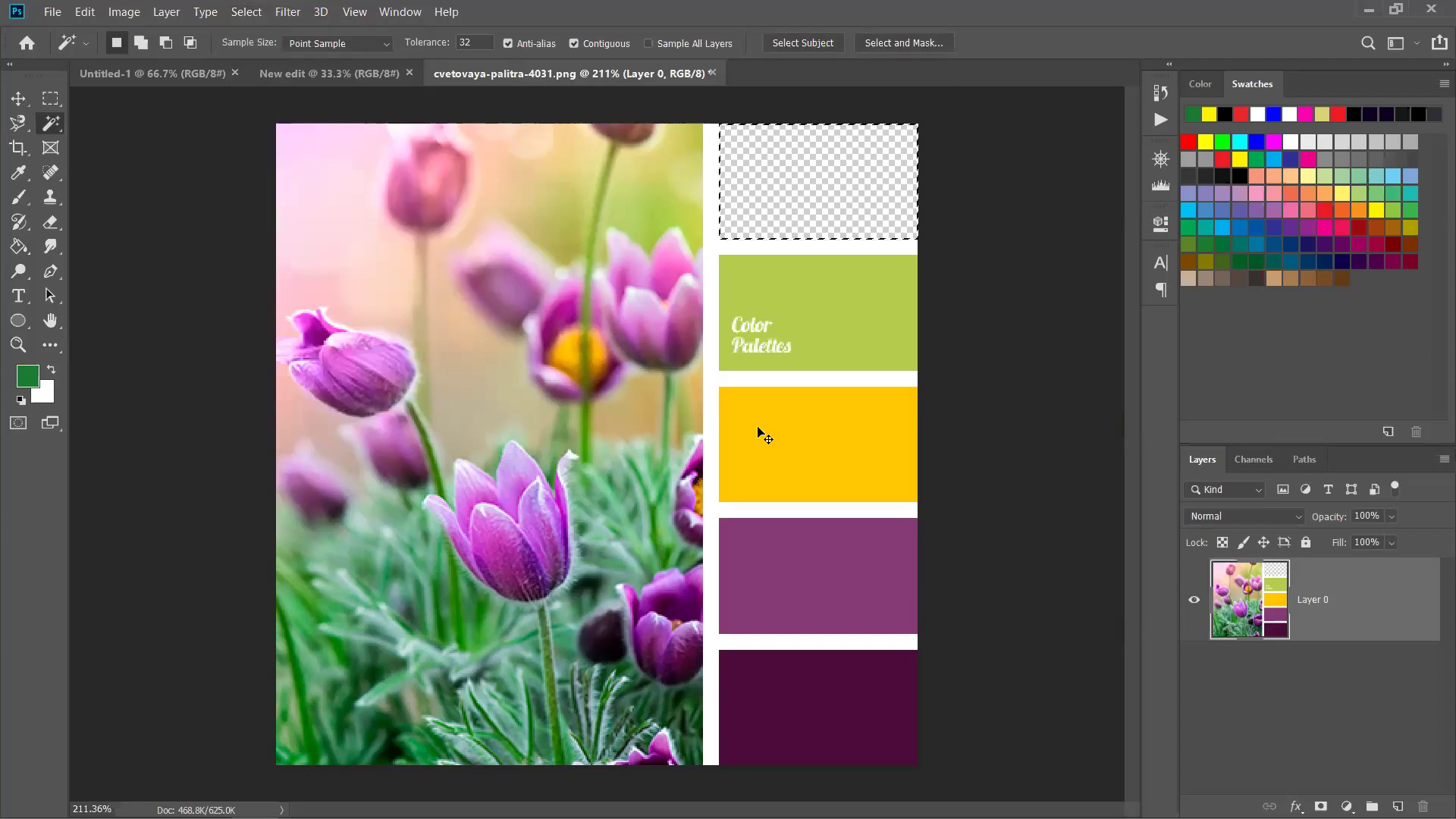
# Undo the deletion of the dark green swatch and the unlocking of the Background layer.
pyautogui.hotkey('alt', 'BackSpace')
pyautogui.hotkey('ctrl', 'shift', 'e')
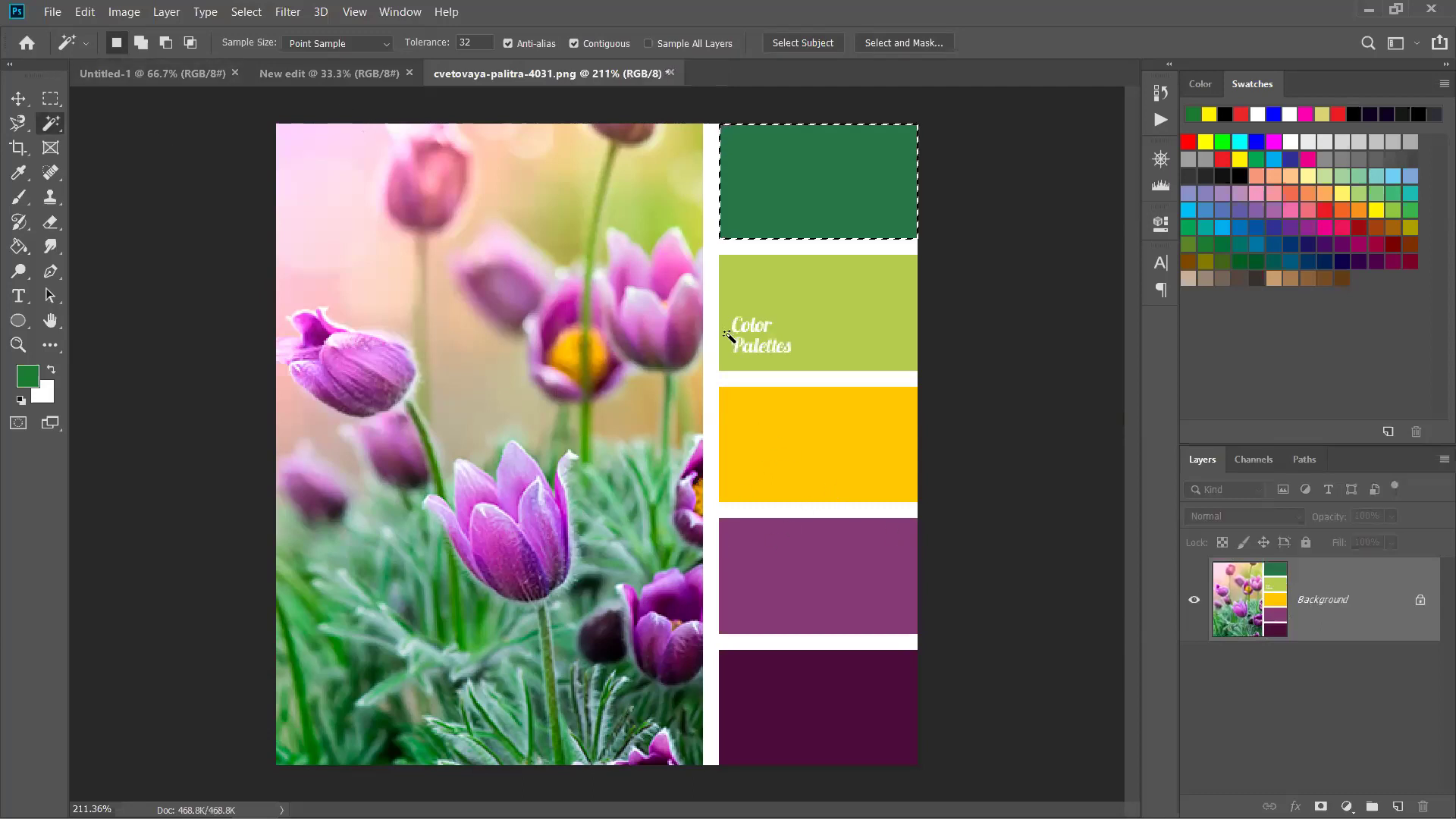
# Select the light green area around the "Color Palettes" text with the Magic Wand.
pyautogui.scroll(5, 780, 332)
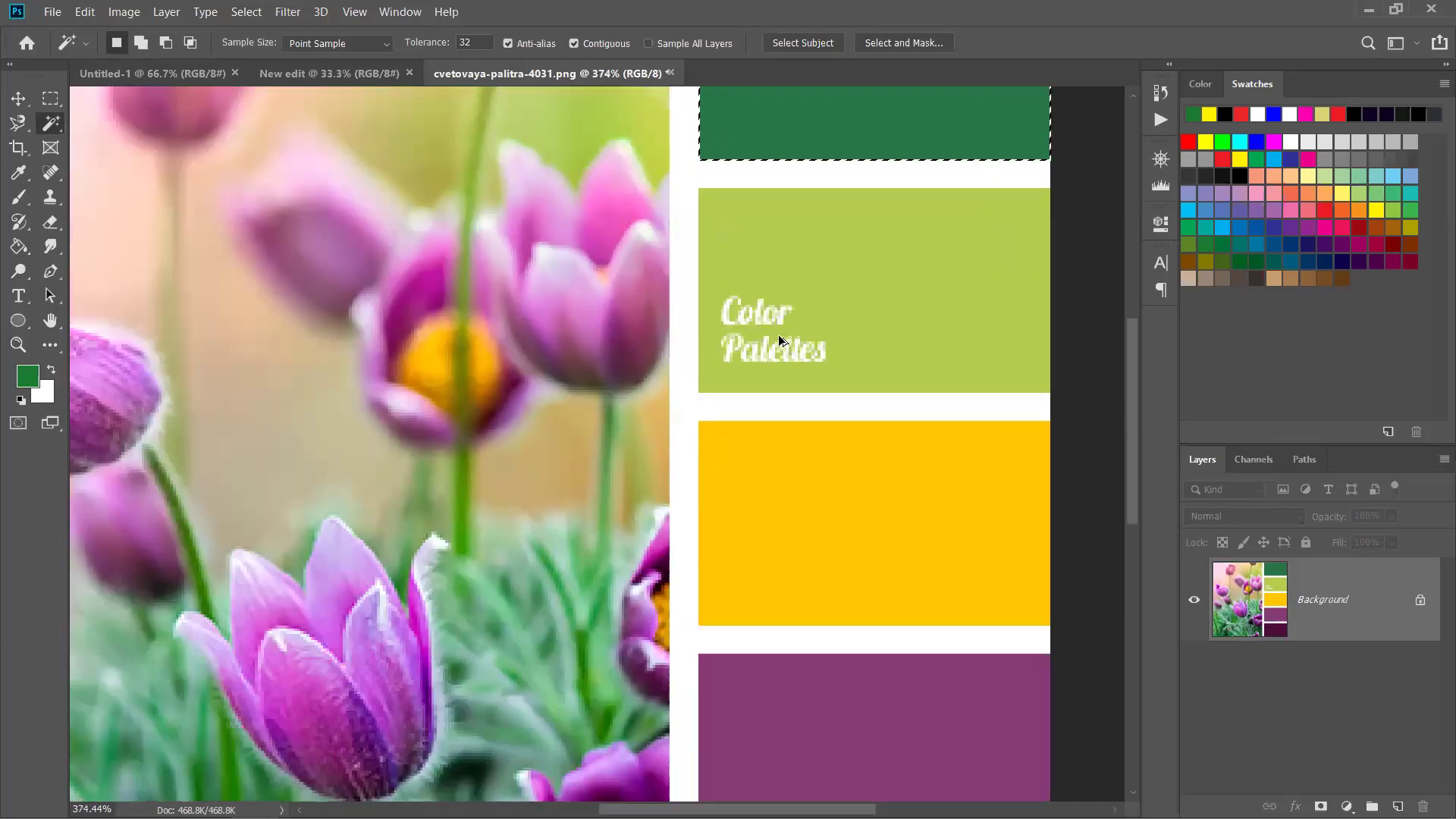
pyautogui.hscroll(3, 705, 400)
pyautogui.scroll(1, 757, 286)
pyautogui.click(758, 285)
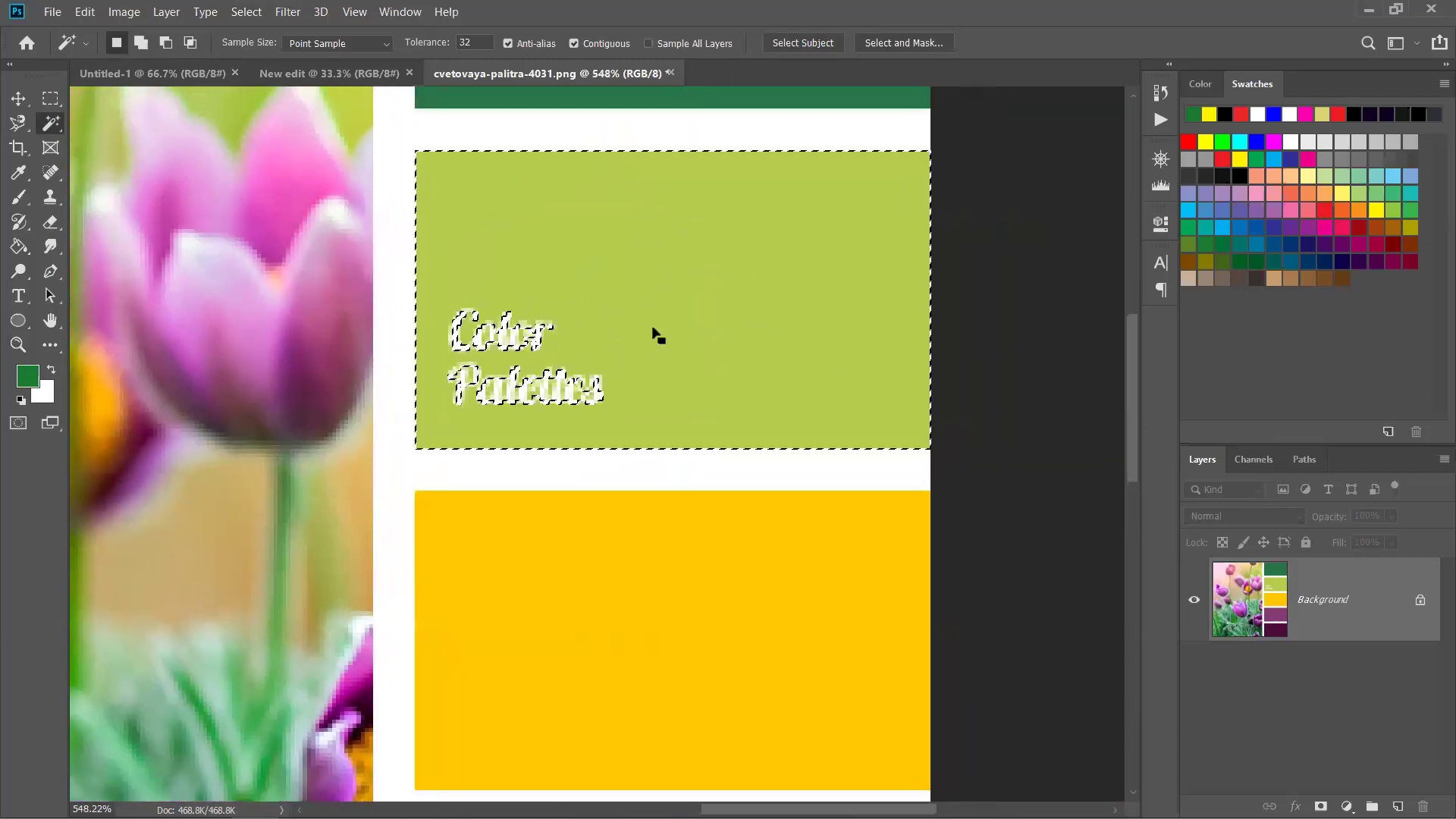
pyautogui.scroll(-2, 653, 322)
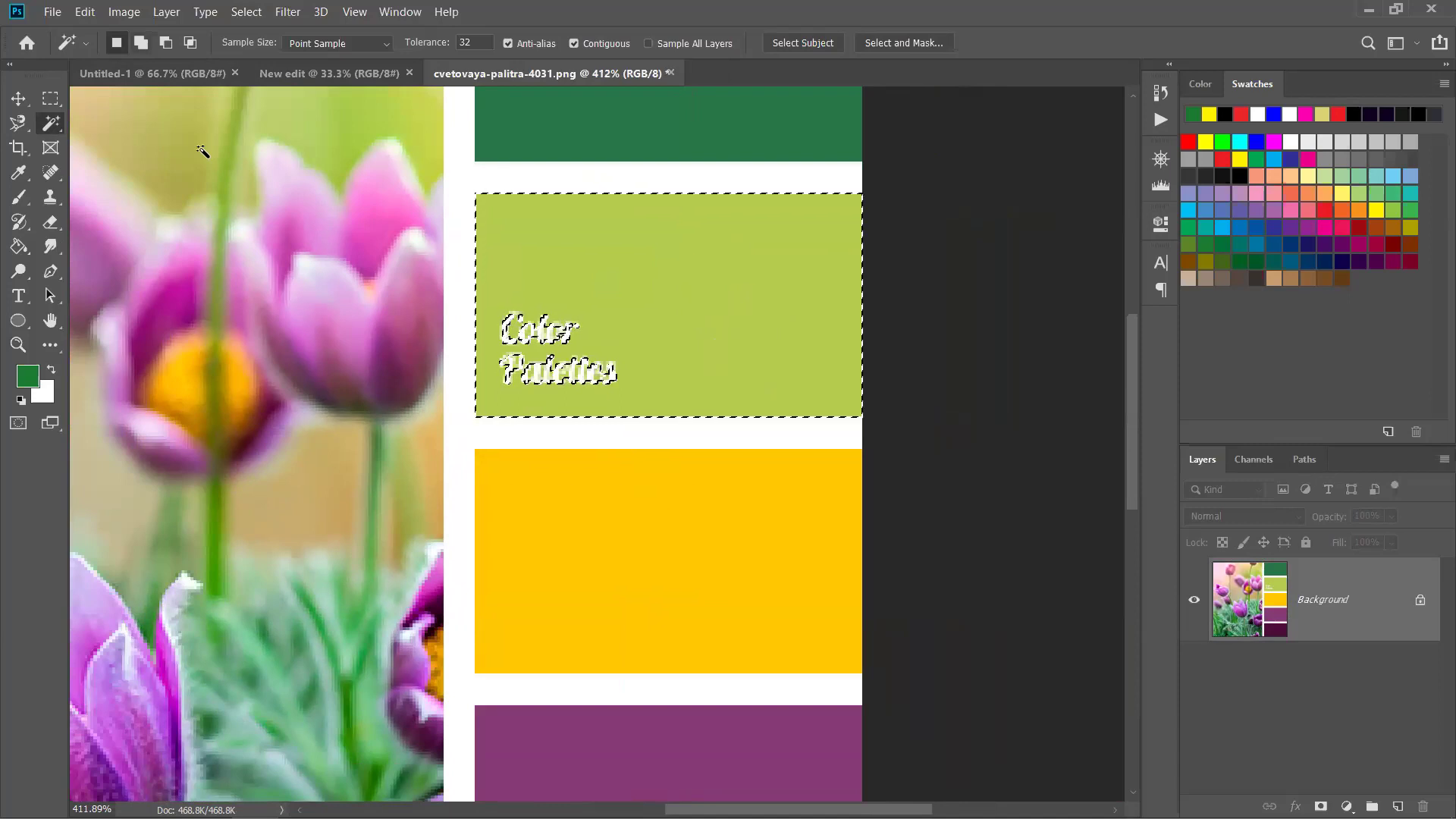
# Add the yellow, dark green and purple swatches to the light green Magic Wand selection.
pyautogui.press('shift')
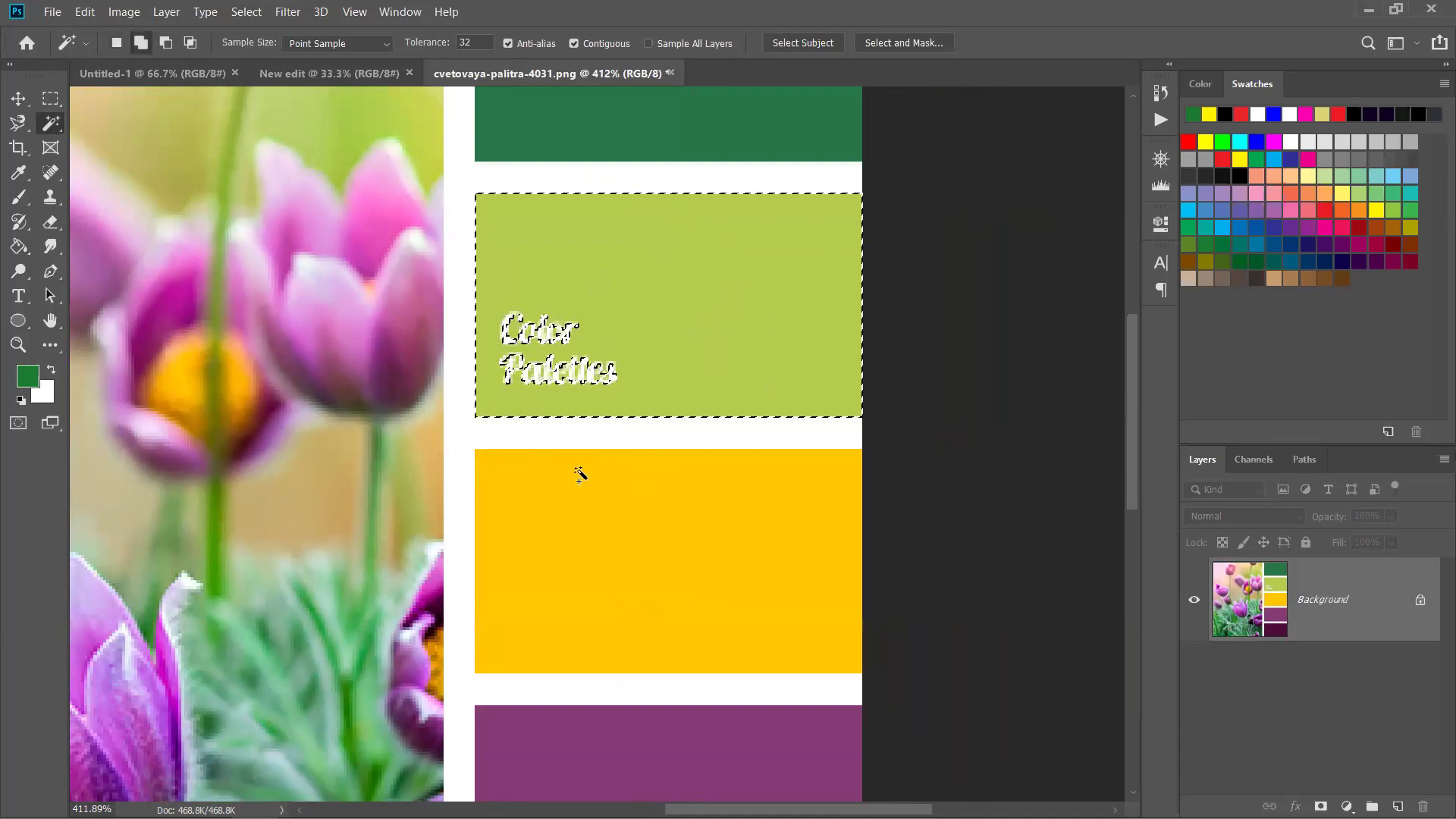
pyautogui.keyDown('shift'); pyautogui.click(618, 528); pyautogui.keyUp('shift')
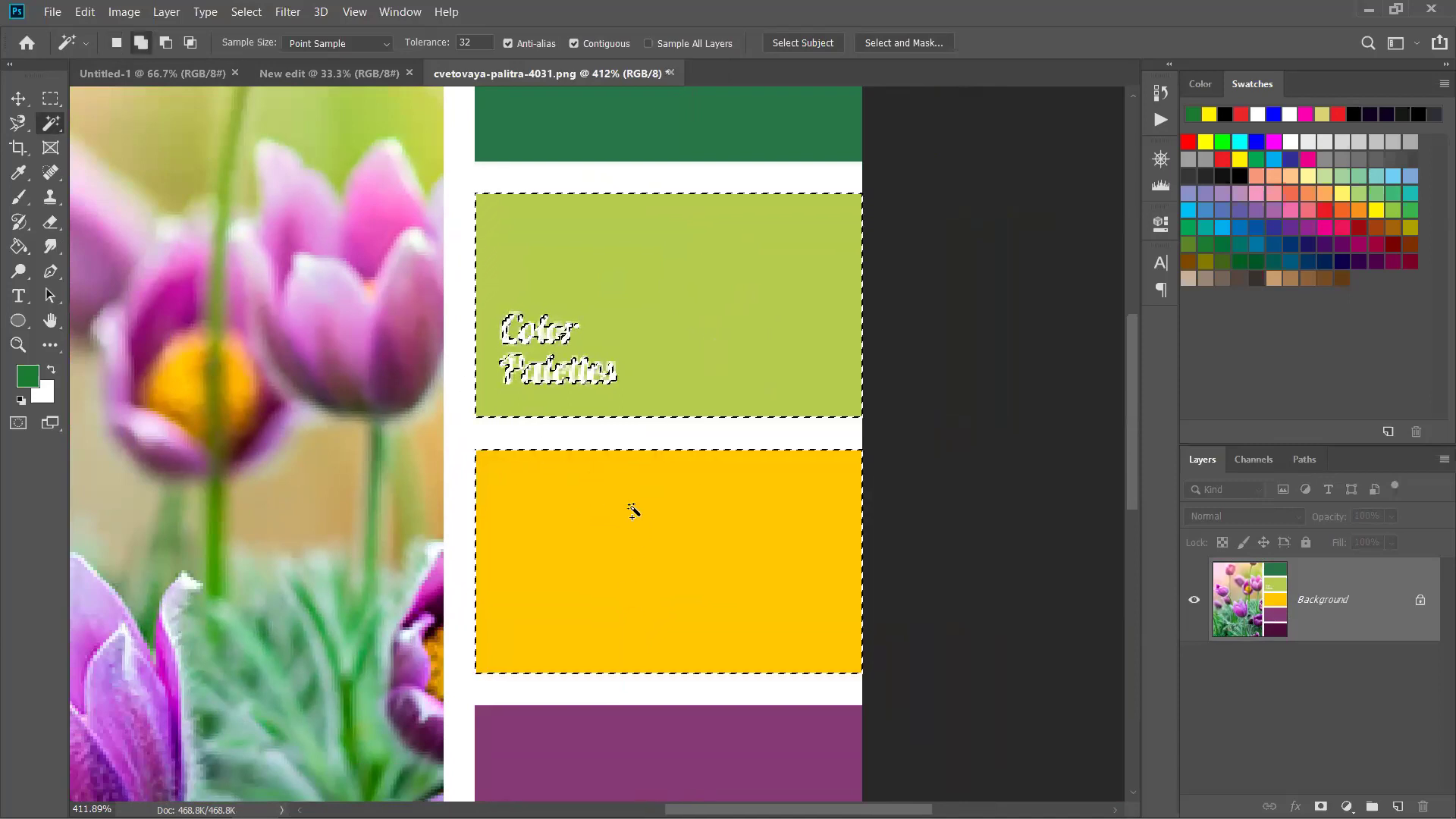
pyautogui.keyDown('shift'); pyautogui.click(652, 140); pyautogui.keyUp('shift')
pyautogui.keyDown('shift'); pyautogui.click(607, 757); pyautogui.keyUp('shift')
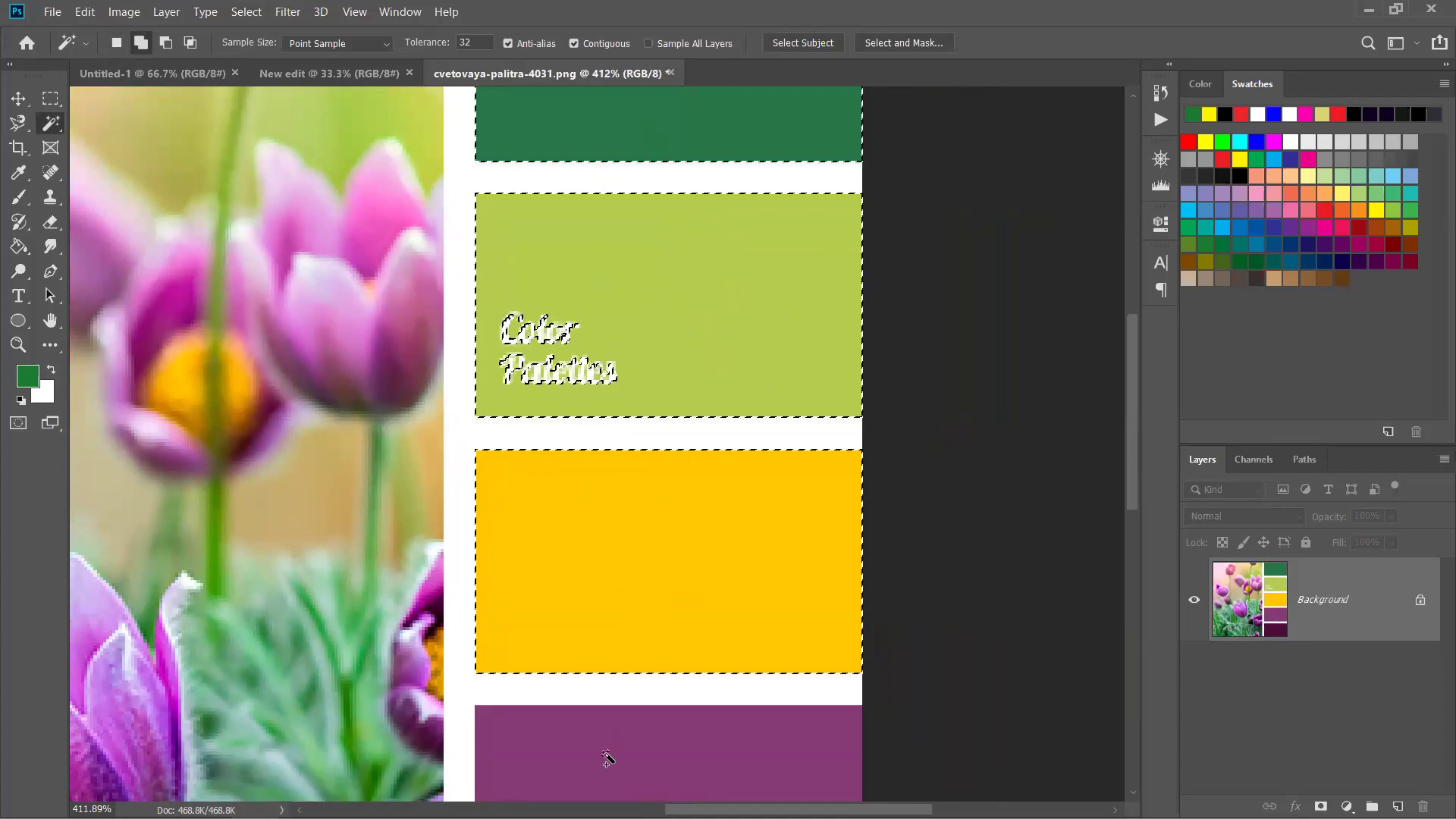
pyautogui.scroll(-1, 674, 453)
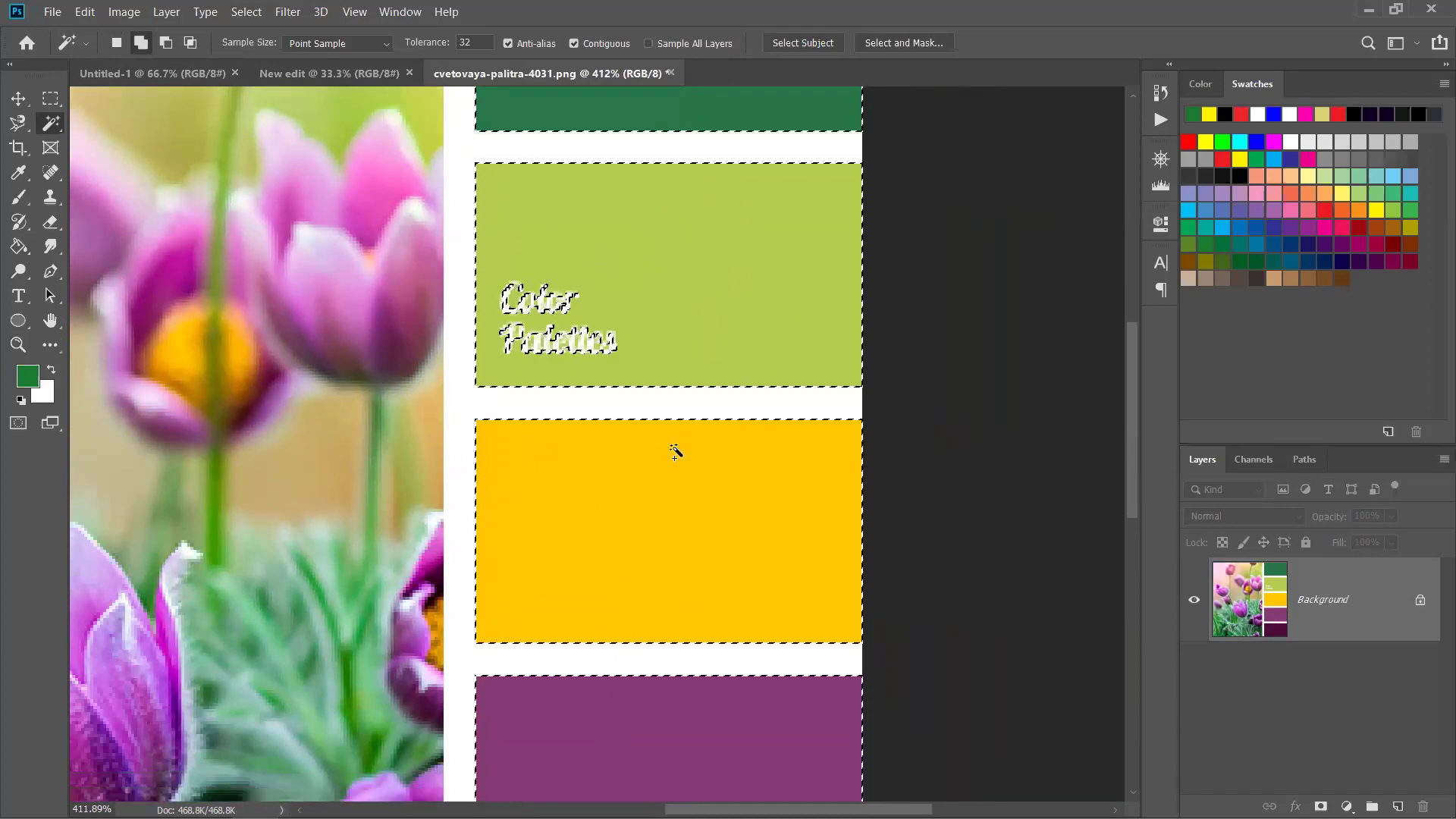
# Subtract the light green swatch from the current Magic Wand selection.
pyautogui.press('alt')
pyautogui.keyDown('alt'); pyautogui.click(701, 295); pyautogui.keyUp('alt')
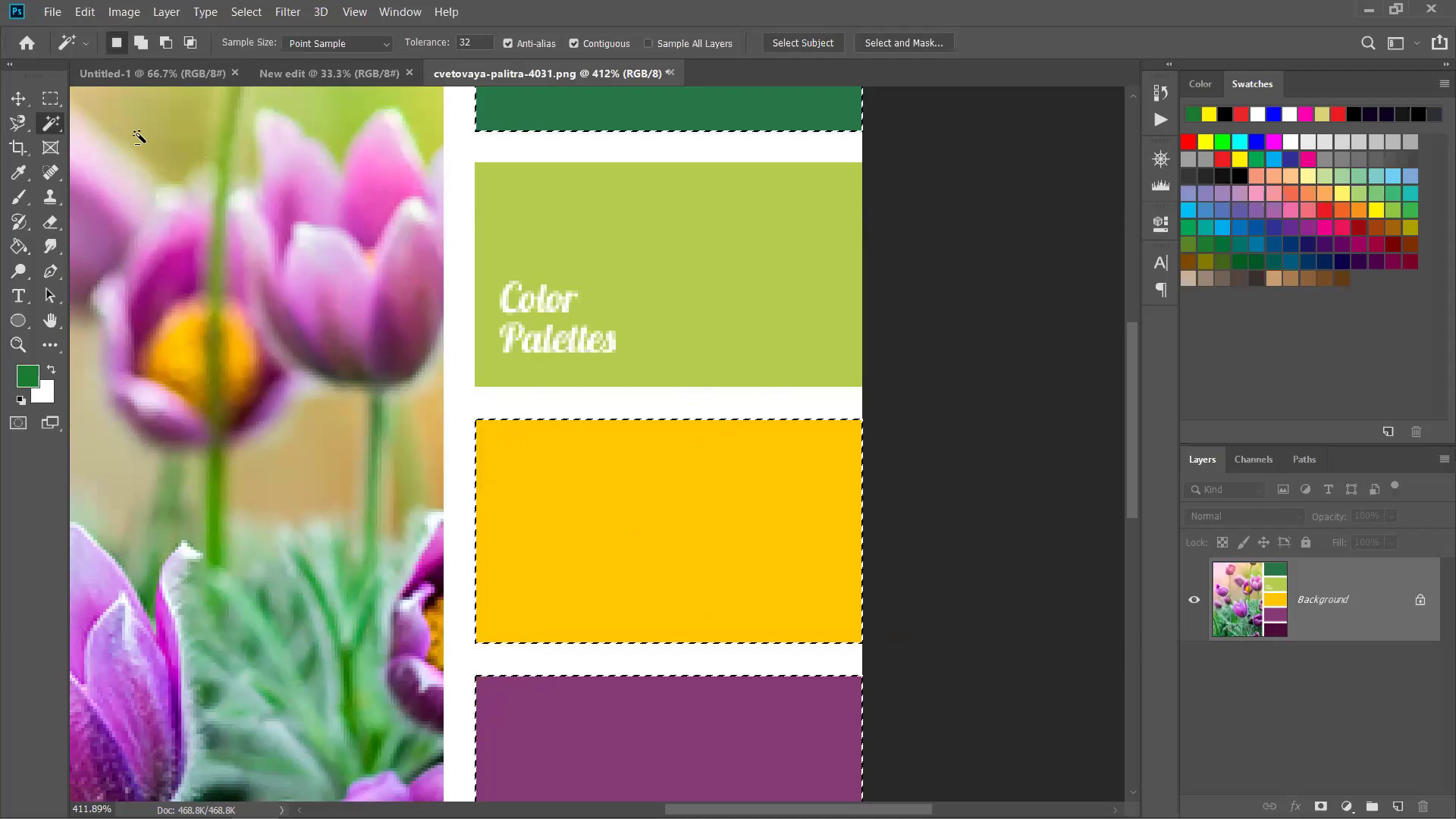
pyautogui.scroll(-3, 599, 396)
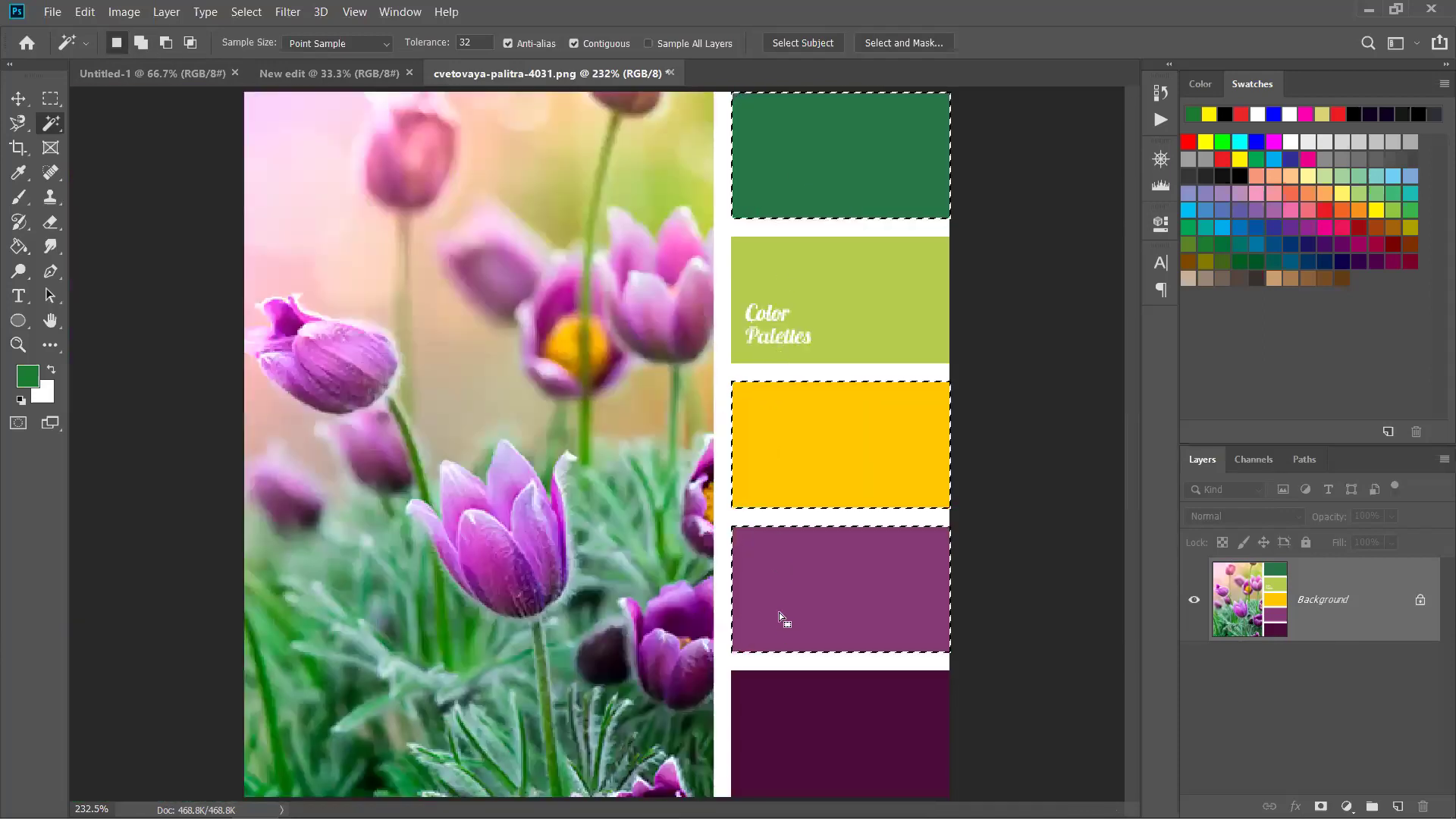
# Select the white border around the color swatches with the Magic Wand and deselect it.
pyautogui.rightClick(50, 135)
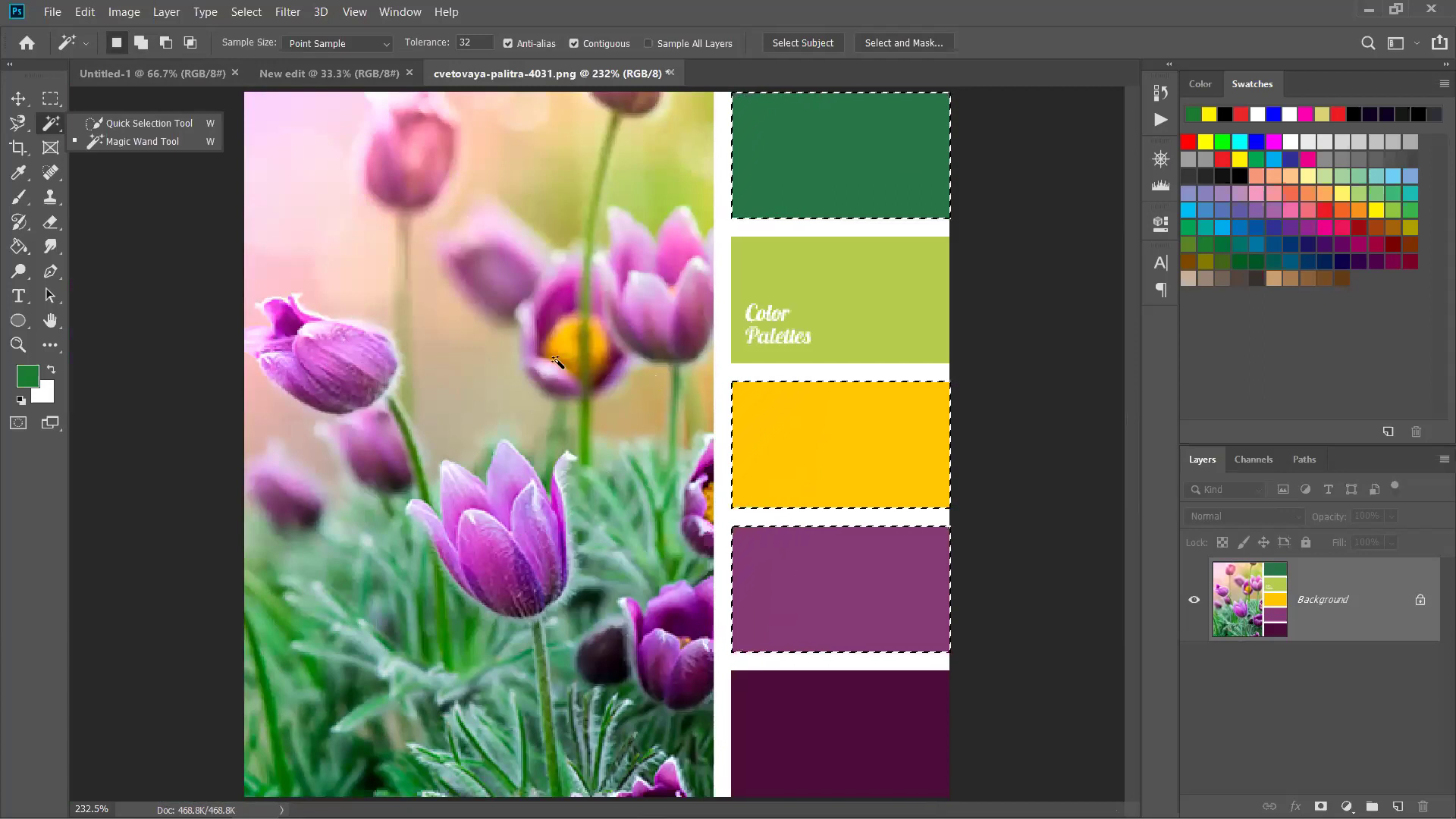
pyautogui.click(725, 227)
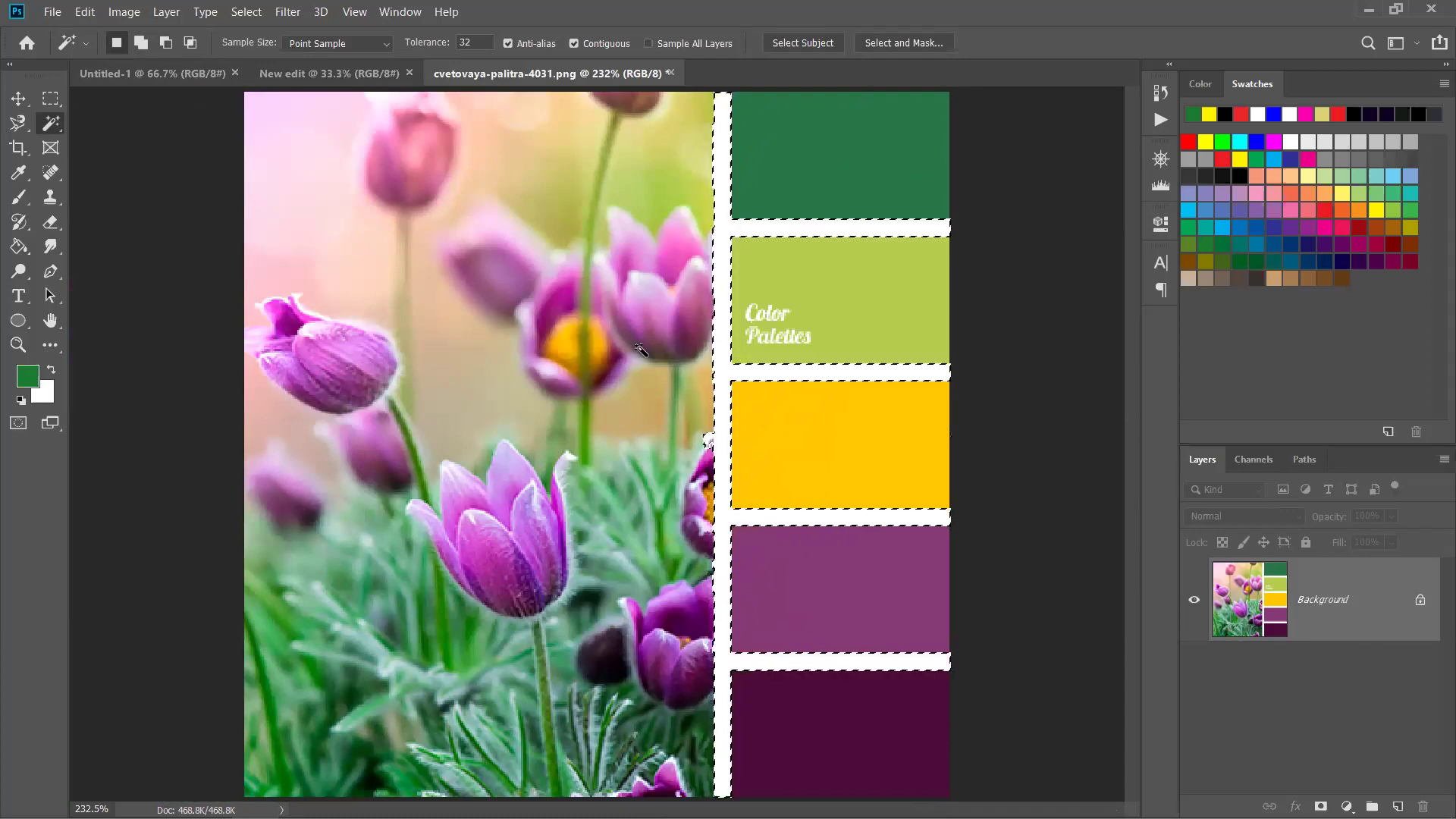
pyautogui.hotkey('ctrl', 'd')
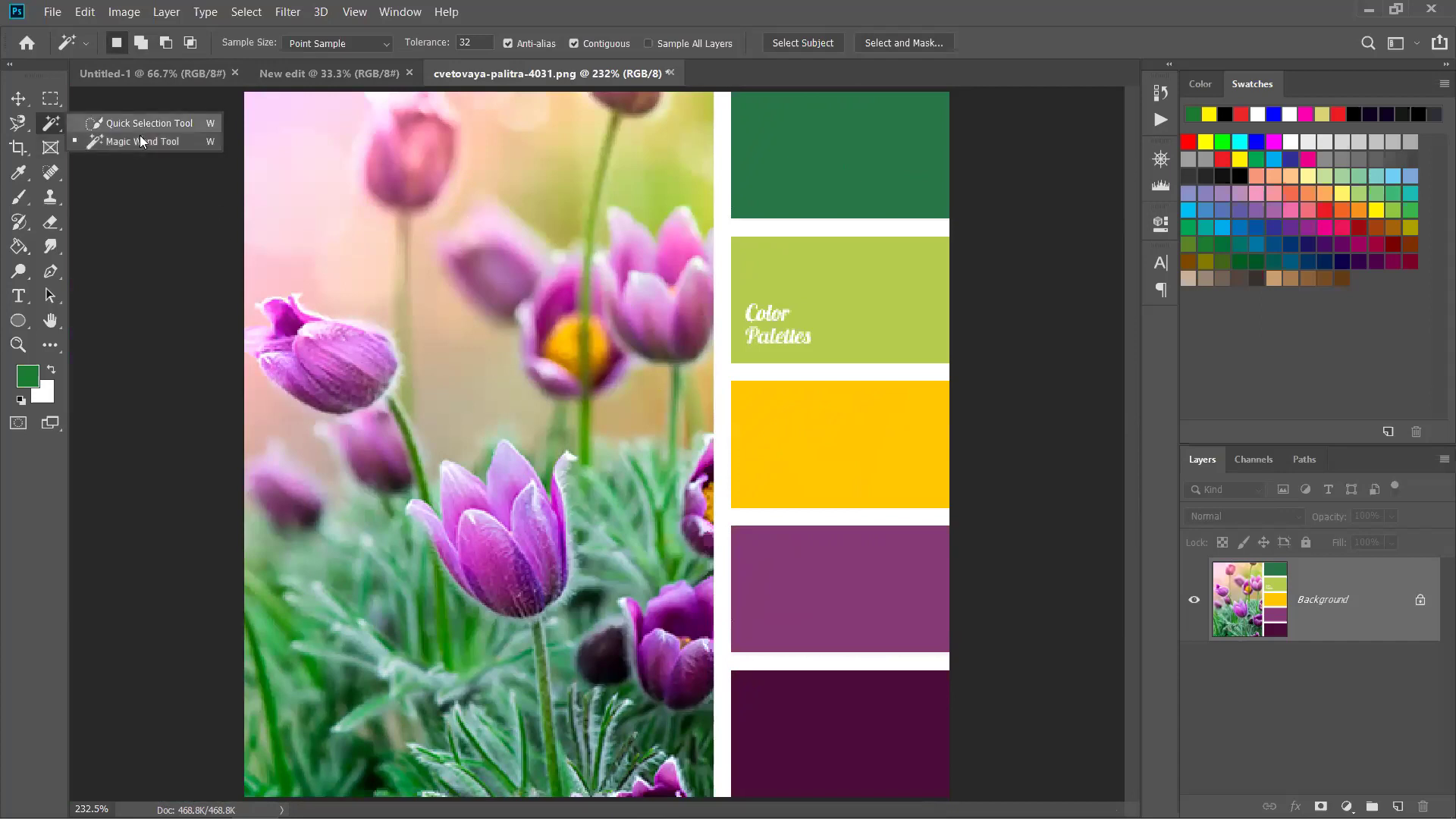
# Select the large front tulip using the Quick Selection tool with a size 20 brush, and add the yellow swatch.
pyautogui.click(141, 124)
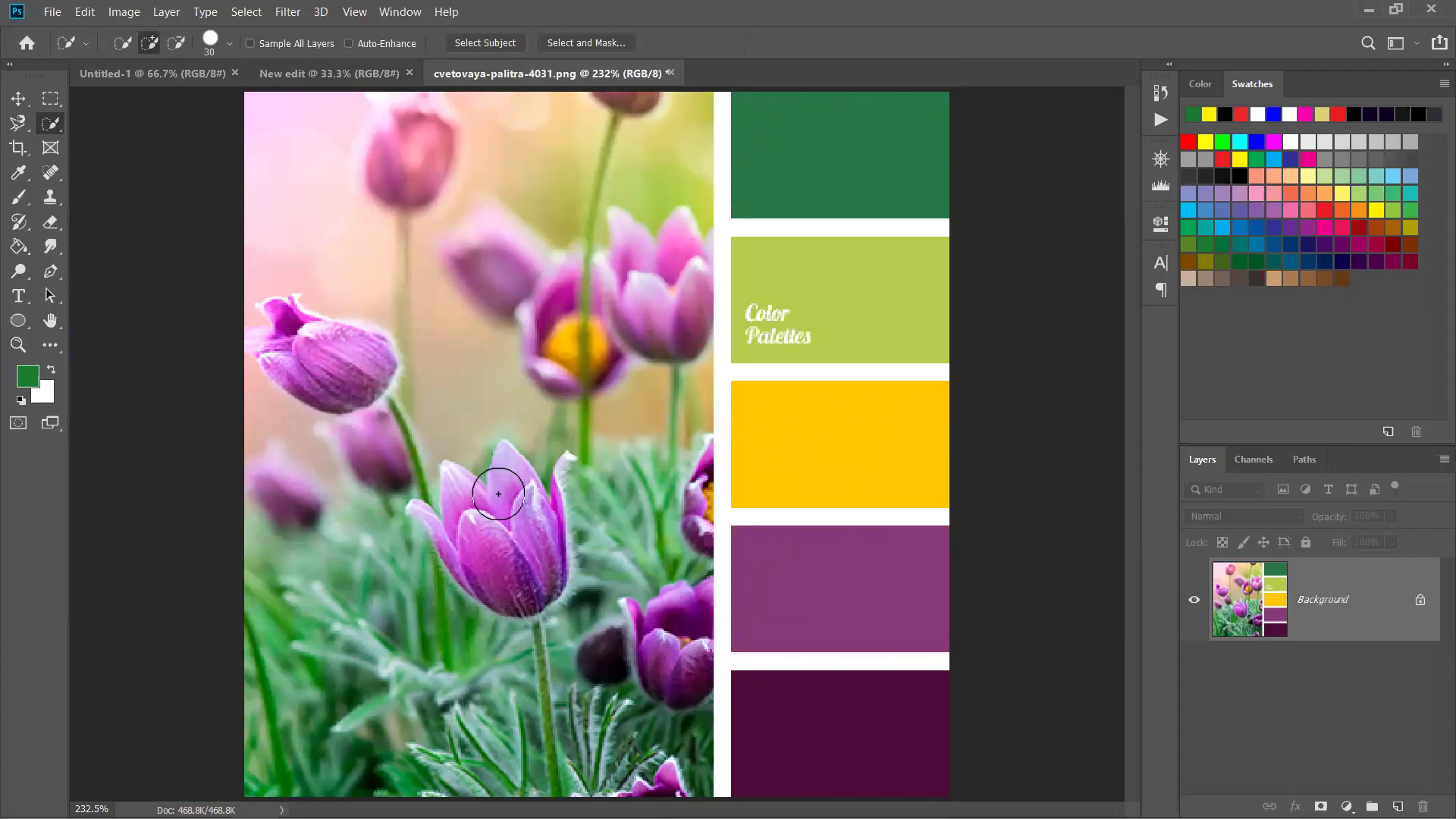
pyautogui.press('[')
pyautogui.moveTo(524, 599)
pyautogui.mouseDown()
pyautogui.moveTo(466, 562)
pyautogui.moveTo(449, 525)
pyautogui.moveTo(485, 527)
pyautogui.moveTo(506, 477)
pyautogui.moveTo(535, 549)
pyautogui.mouseUp()
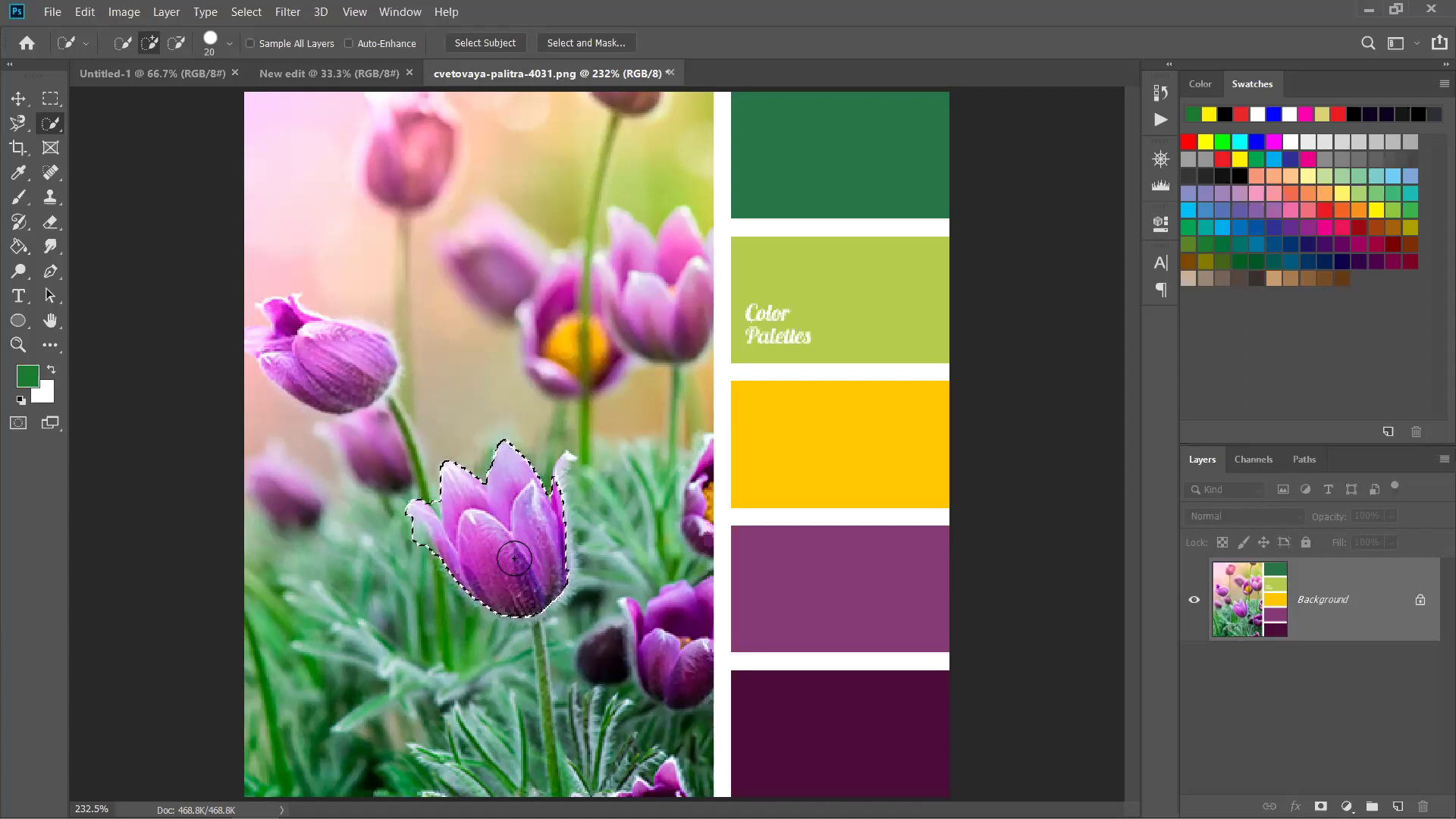
pyautogui.click(830, 435)
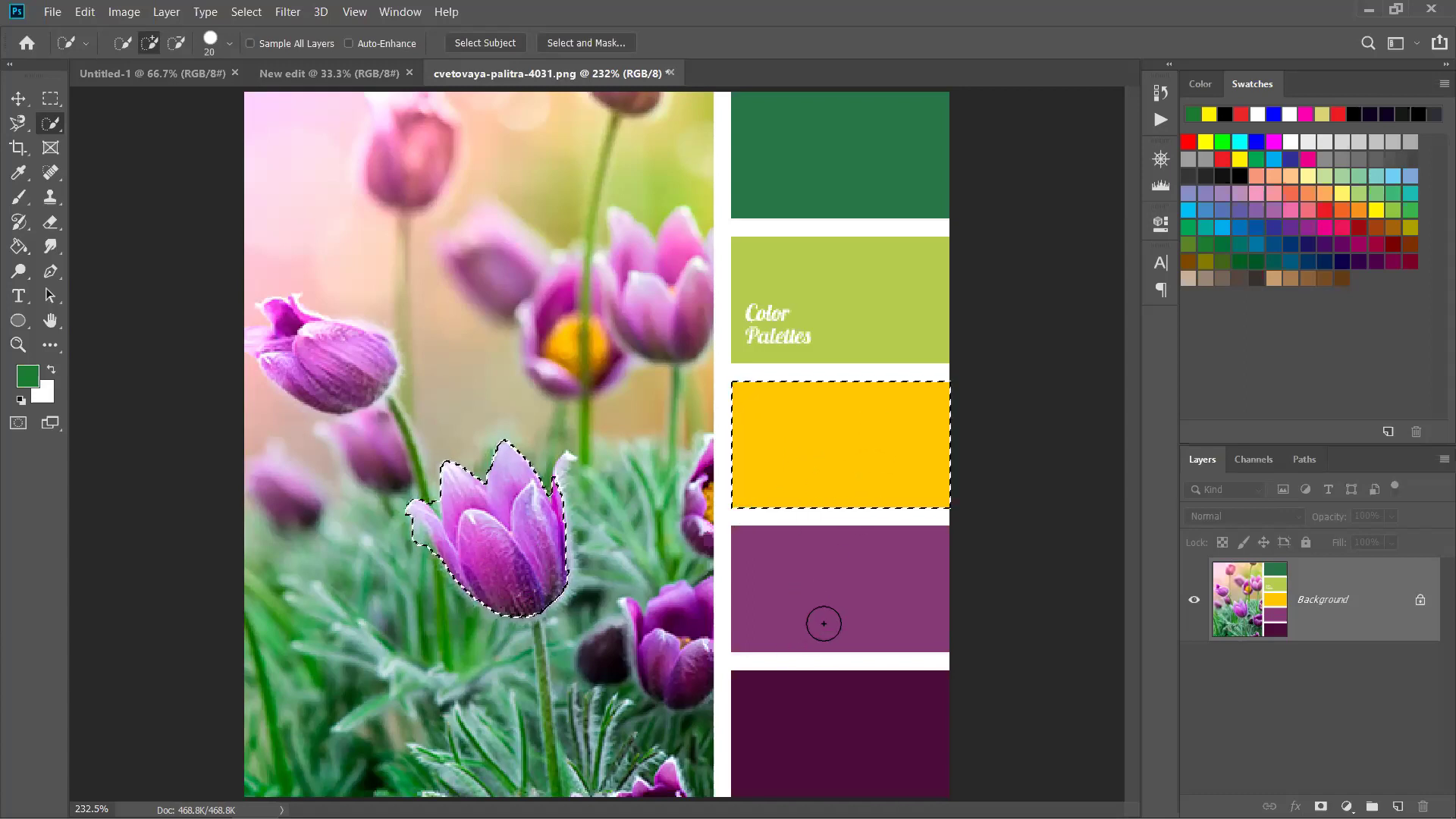
# Extend the quick selection over the whole palette column and most of the flower photo, and deselect everything.
pyautogui.moveTo(865, 135)
pyautogui.mouseDown()
pyautogui.moveTo(864, 442)
pyautogui.moveTo(838, 731)
pyautogui.moveTo(832, 377)
pyautogui.moveTo(816, 376)
pyautogui.mouseUp()
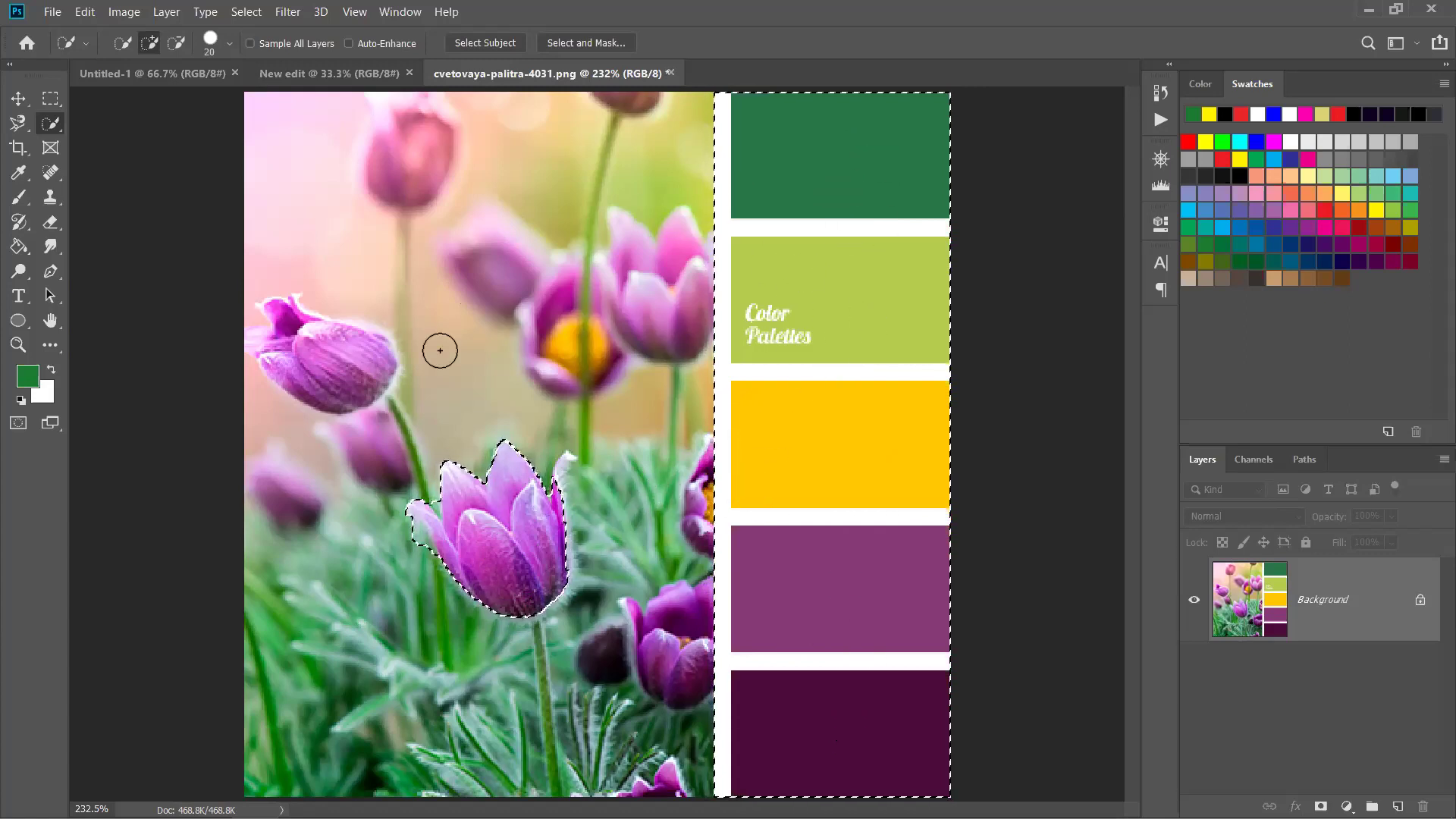
pyautogui.moveTo(357, 243); pyautogui.dragTo(436, 482)
pyautogui.click(417, 679)
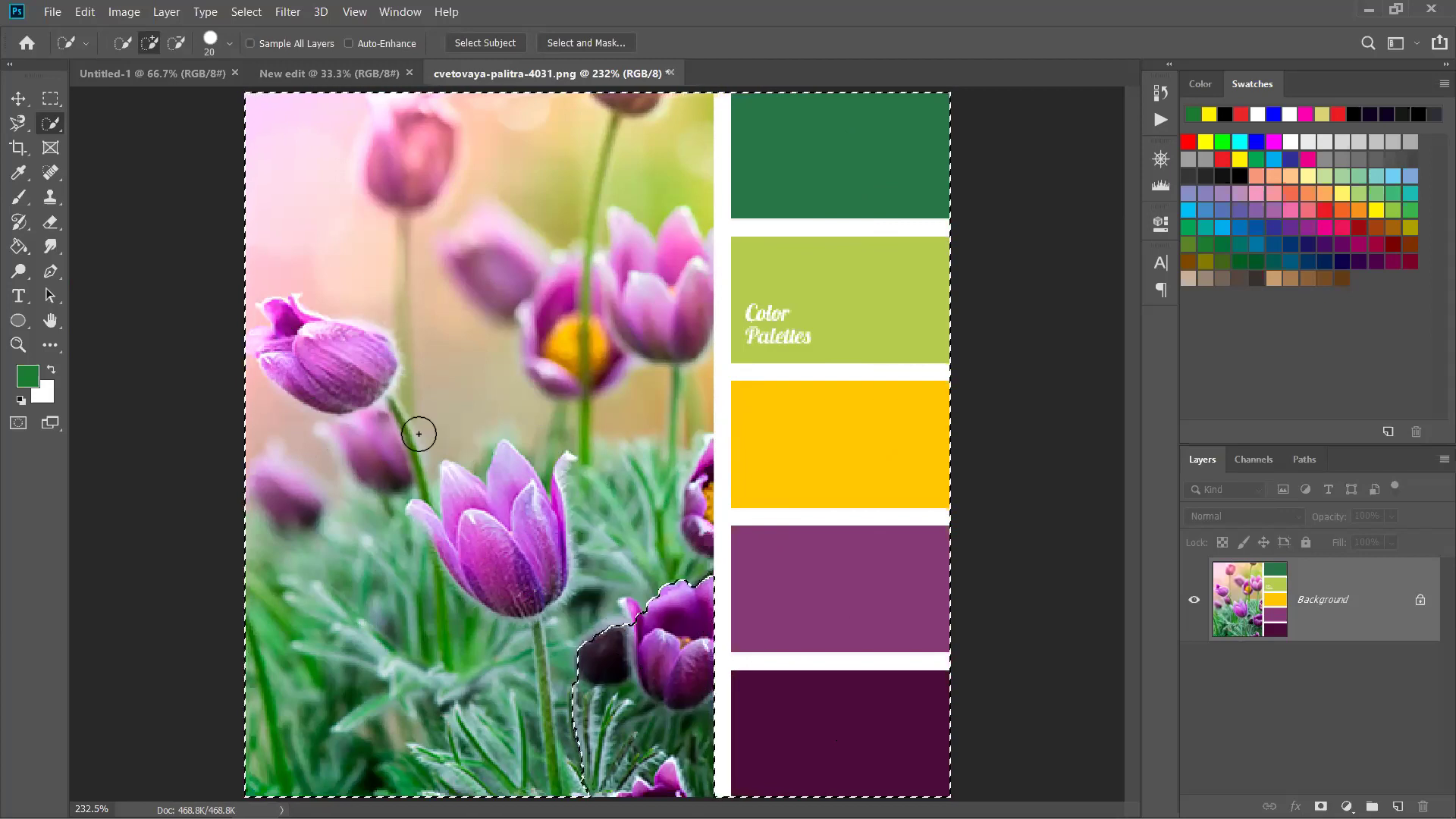
pyautogui.hotkey('ctrl', 'd')
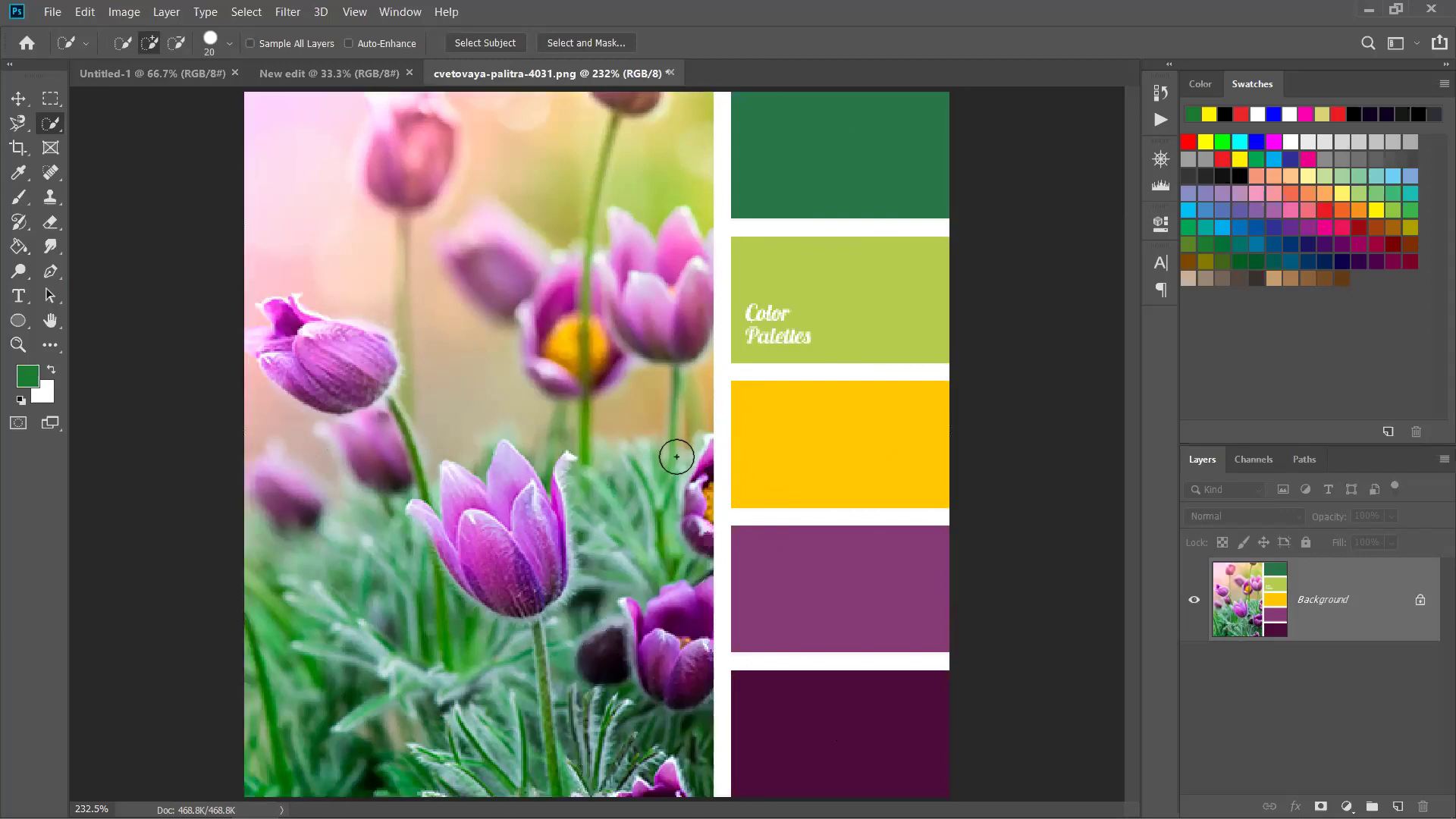
# Explore different hues in the foreground Color Picker and cancel without applying a color.
pyautogui.press('v')
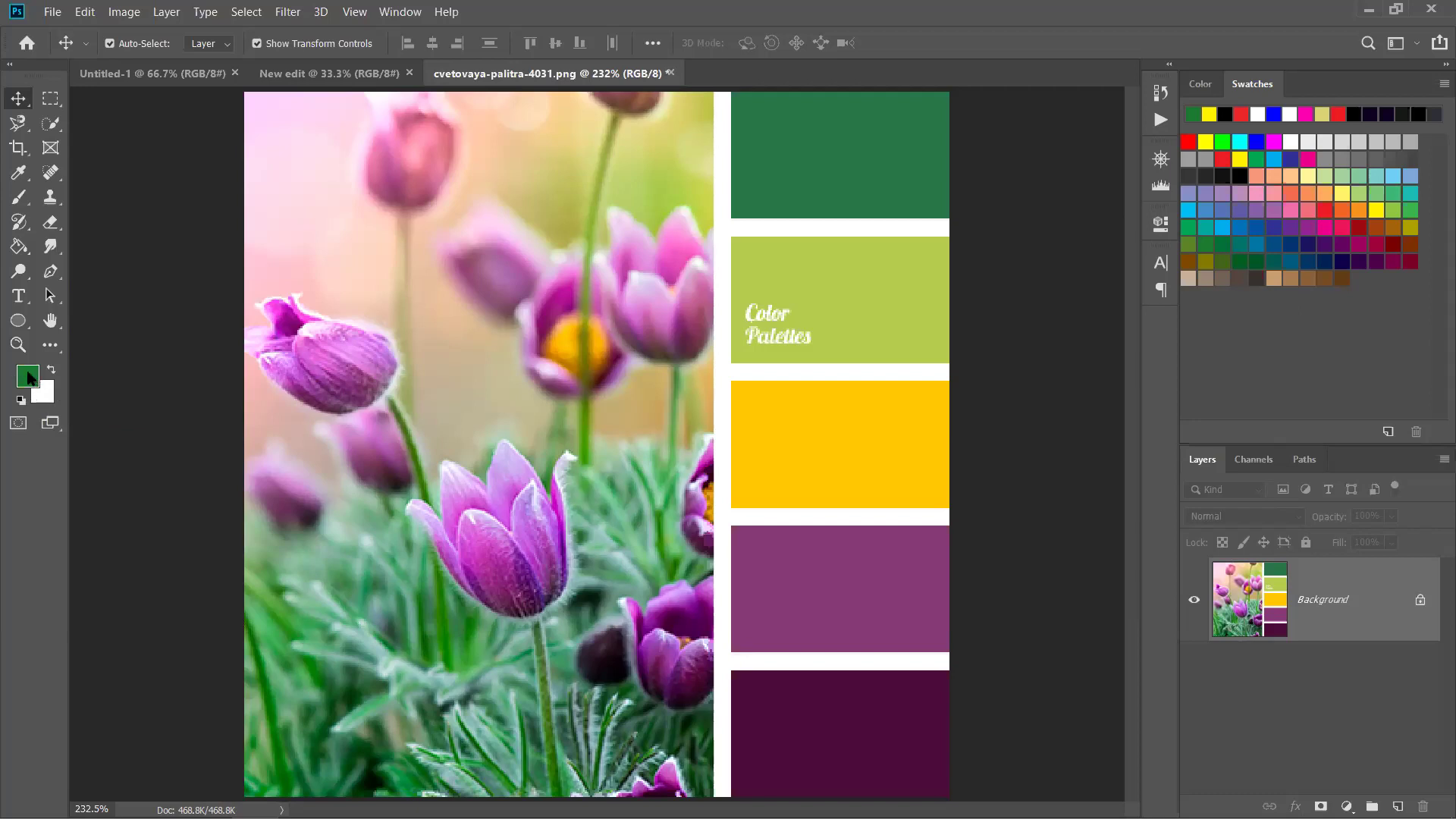
pyautogui.click(31, 372)
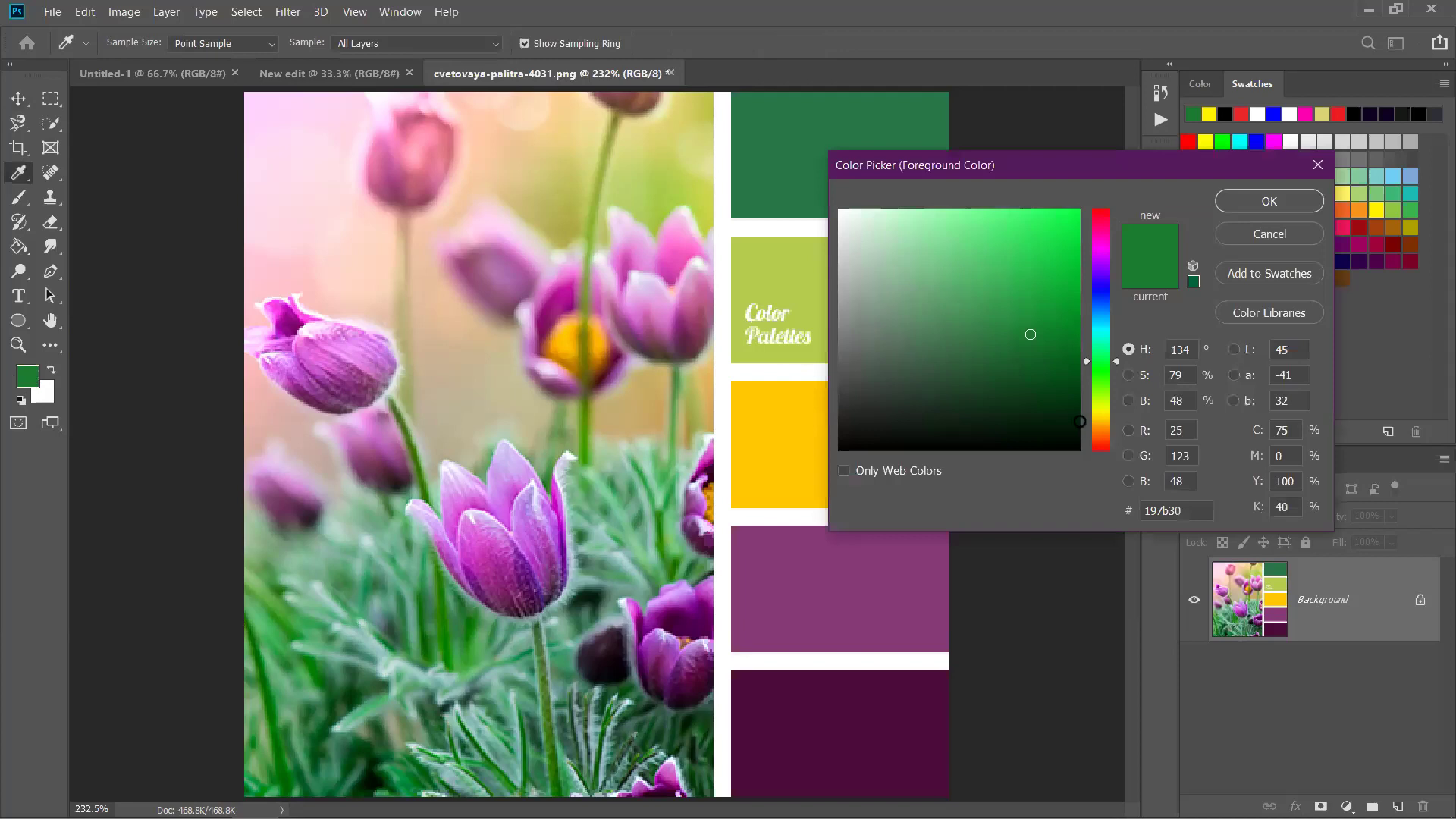
pyautogui.moveTo(1105, 438); pyautogui.dragTo(1112, 235)
pyautogui.click(1243, 241)
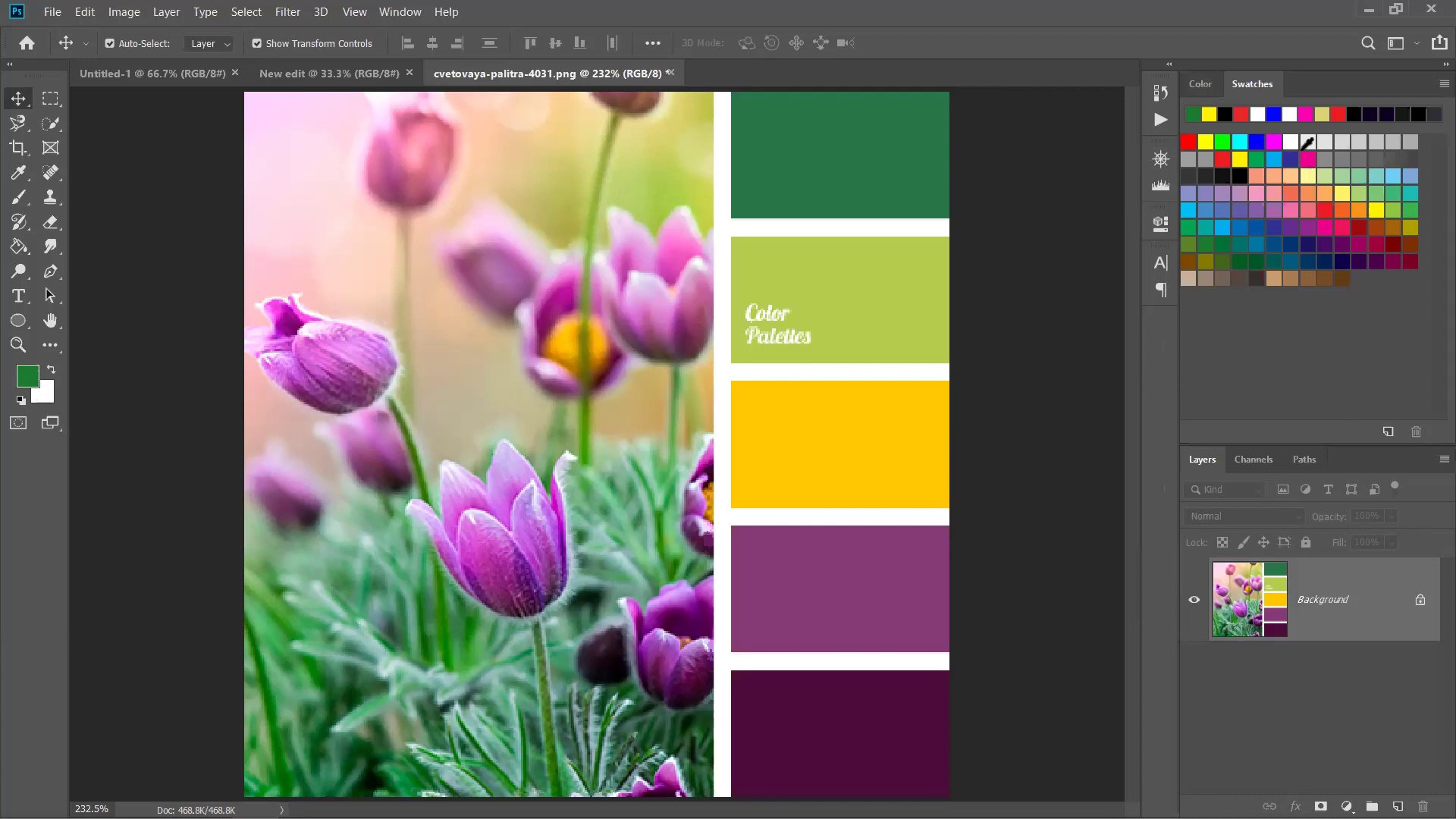
# Try several swatch colors as the foreground color and settle on pure red.
pyautogui.click(1395, 243)
pyautogui.click(1325, 246)
pyautogui.click(1340, 211)
pyautogui.click(1347, 193)
pyautogui.click(1378, 212)
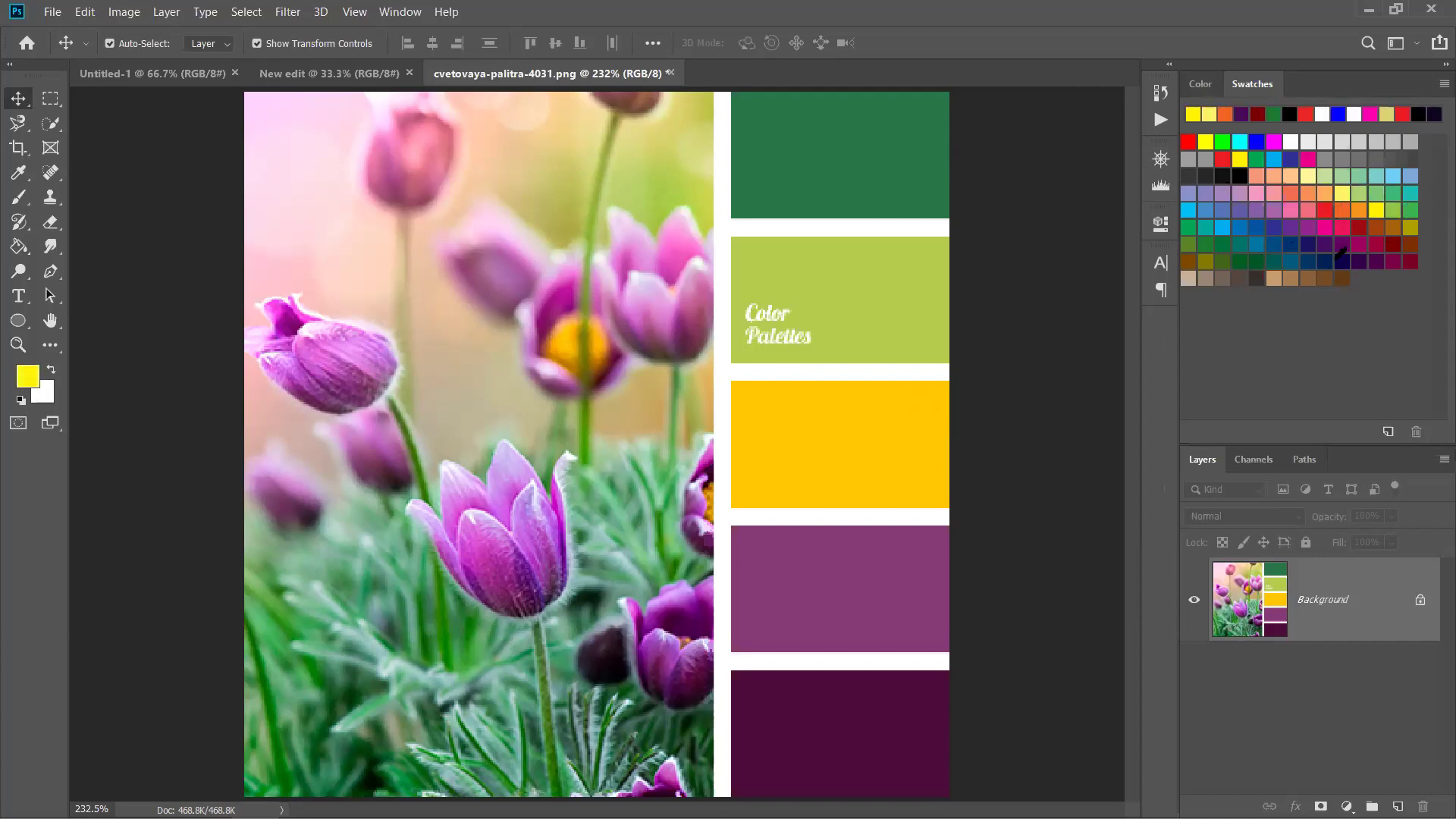
pyautogui.click(1188, 142)
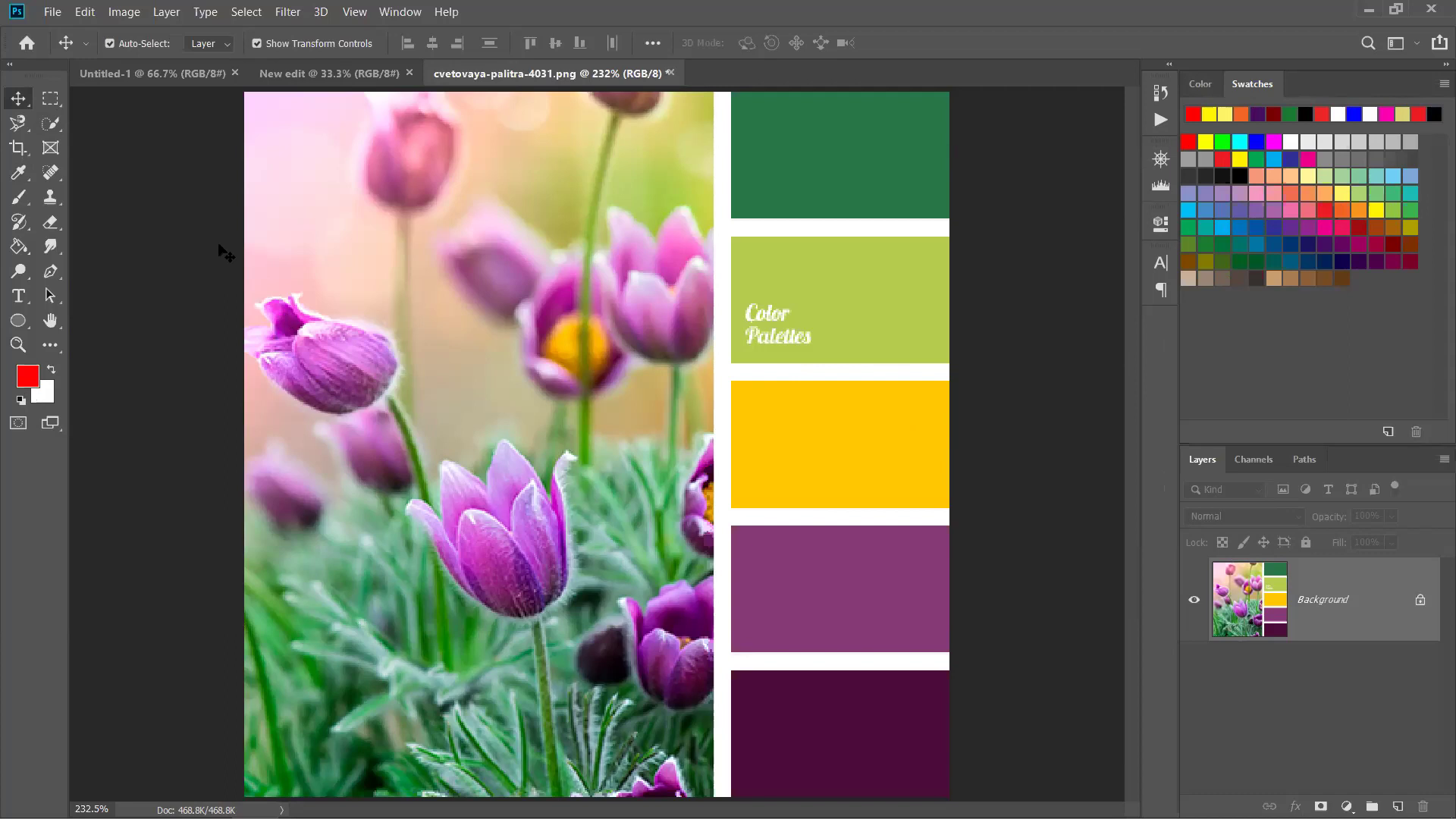
# Draw a rectangular marquee around the yellow swatch and examine how closely it follows the swatch's edges.
pyautogui.press('m')
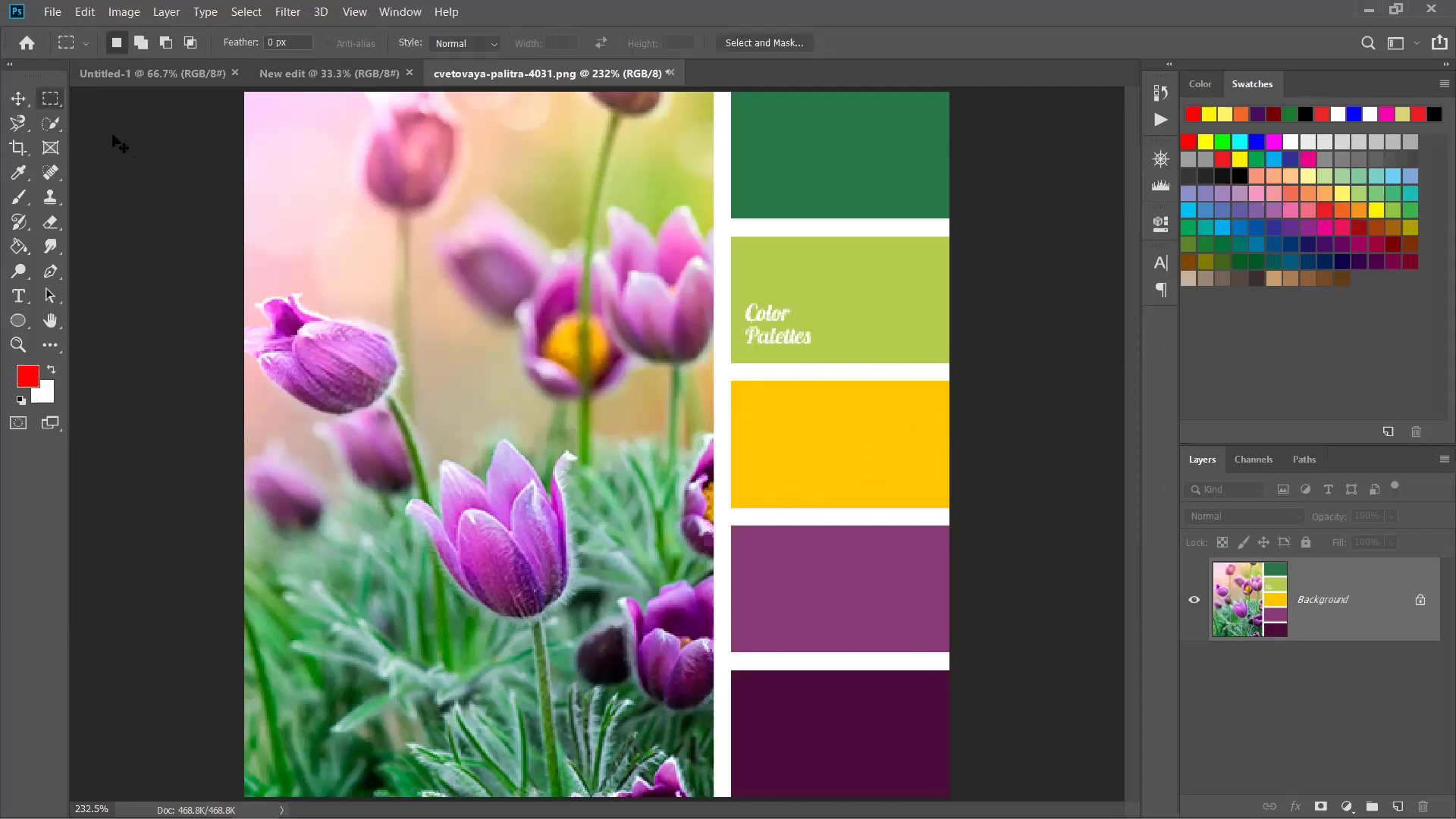
pyautogui.moveTo(732, 380); pyautogui.dragTo(962, 506)
pyautogui.scroll(5, 844, 512)
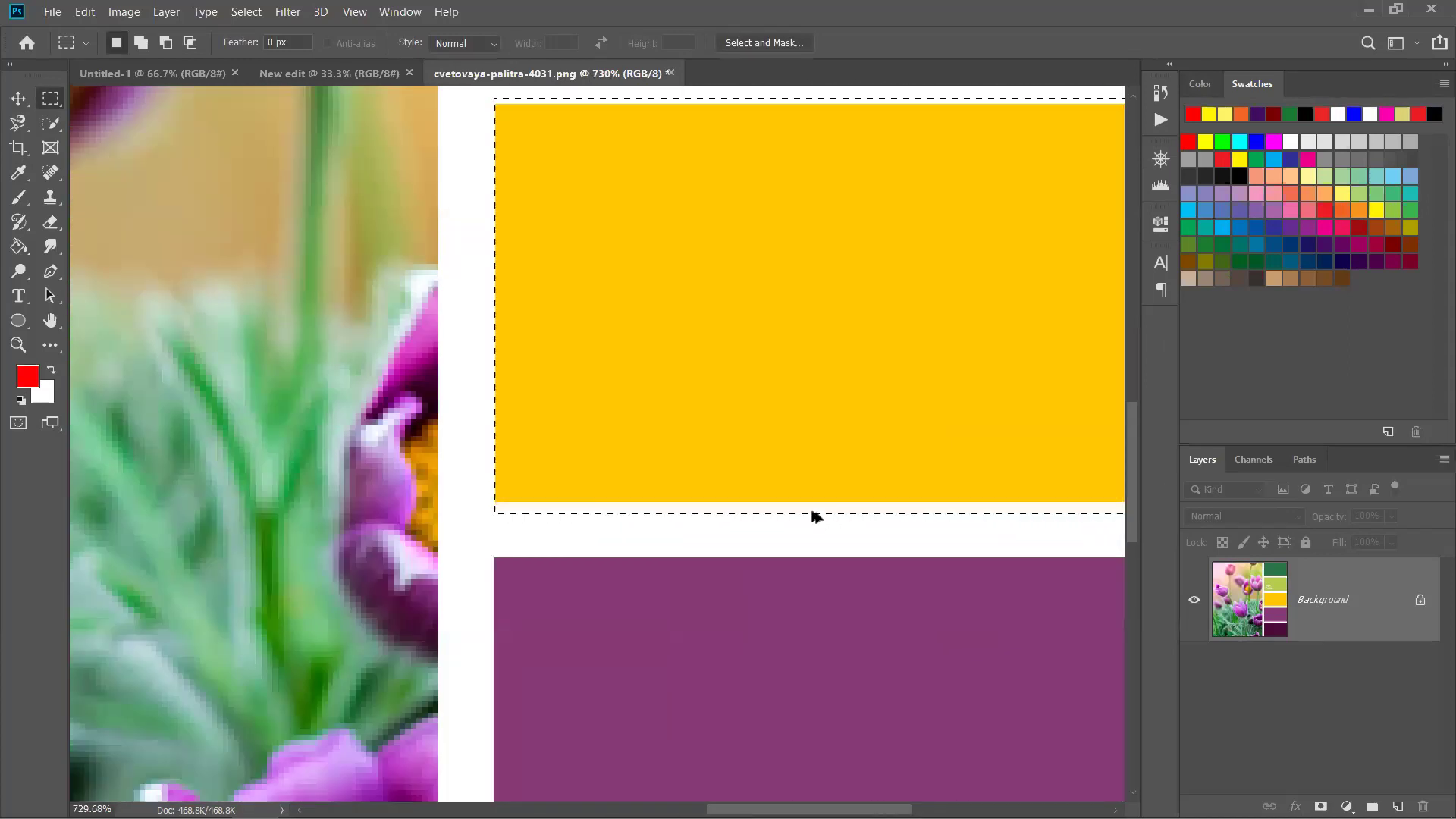
pyautogui.scroll(-1, 813, 516)
pyautogui.scroll(-1, 936, 523)
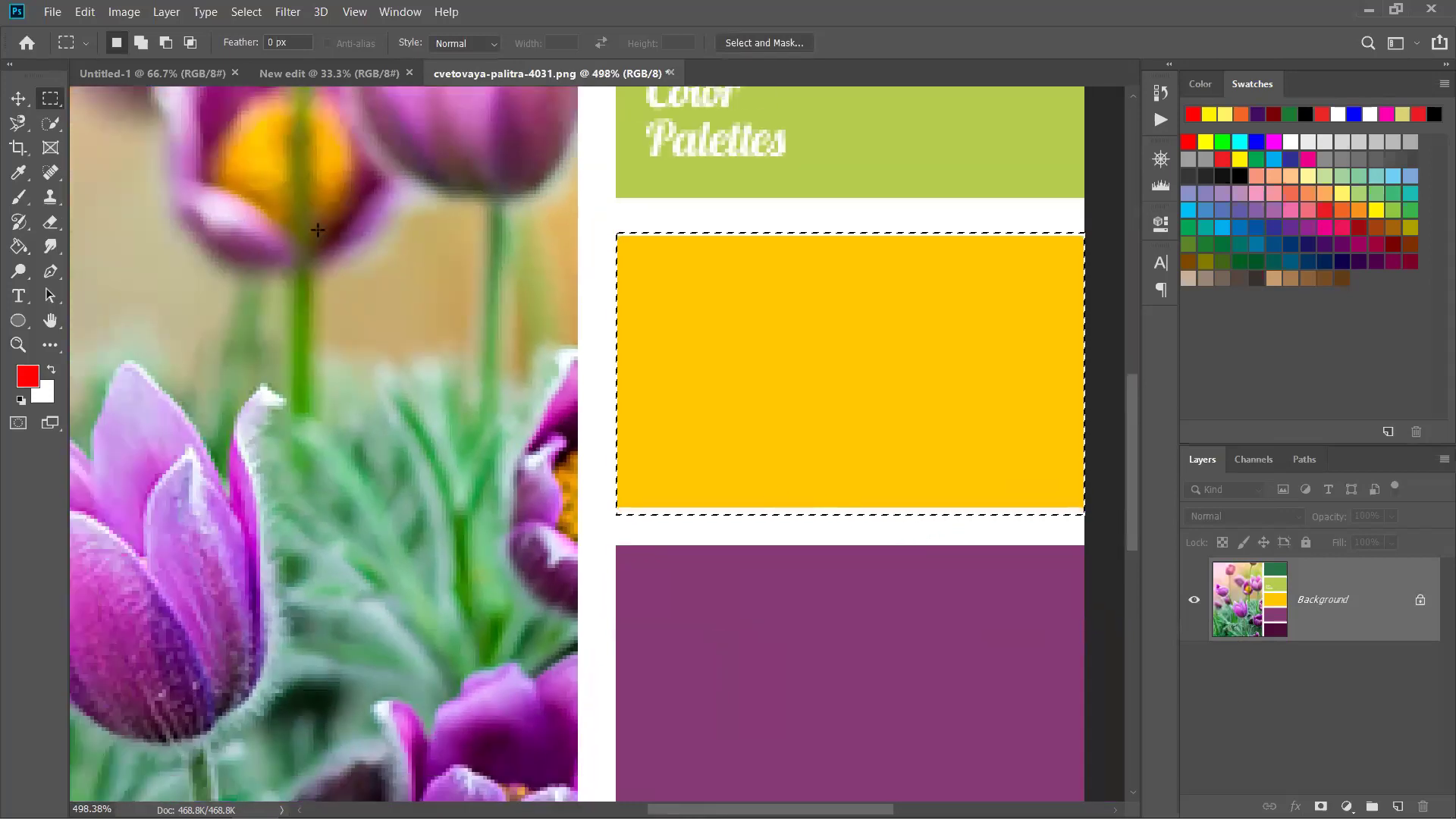
# Replace the marquee with a Magic Wand selection of the yellow swatch.
pyautogui.click(50, 123)
pyautogui.click(103, 139)
pyautogui.click(813, 400)
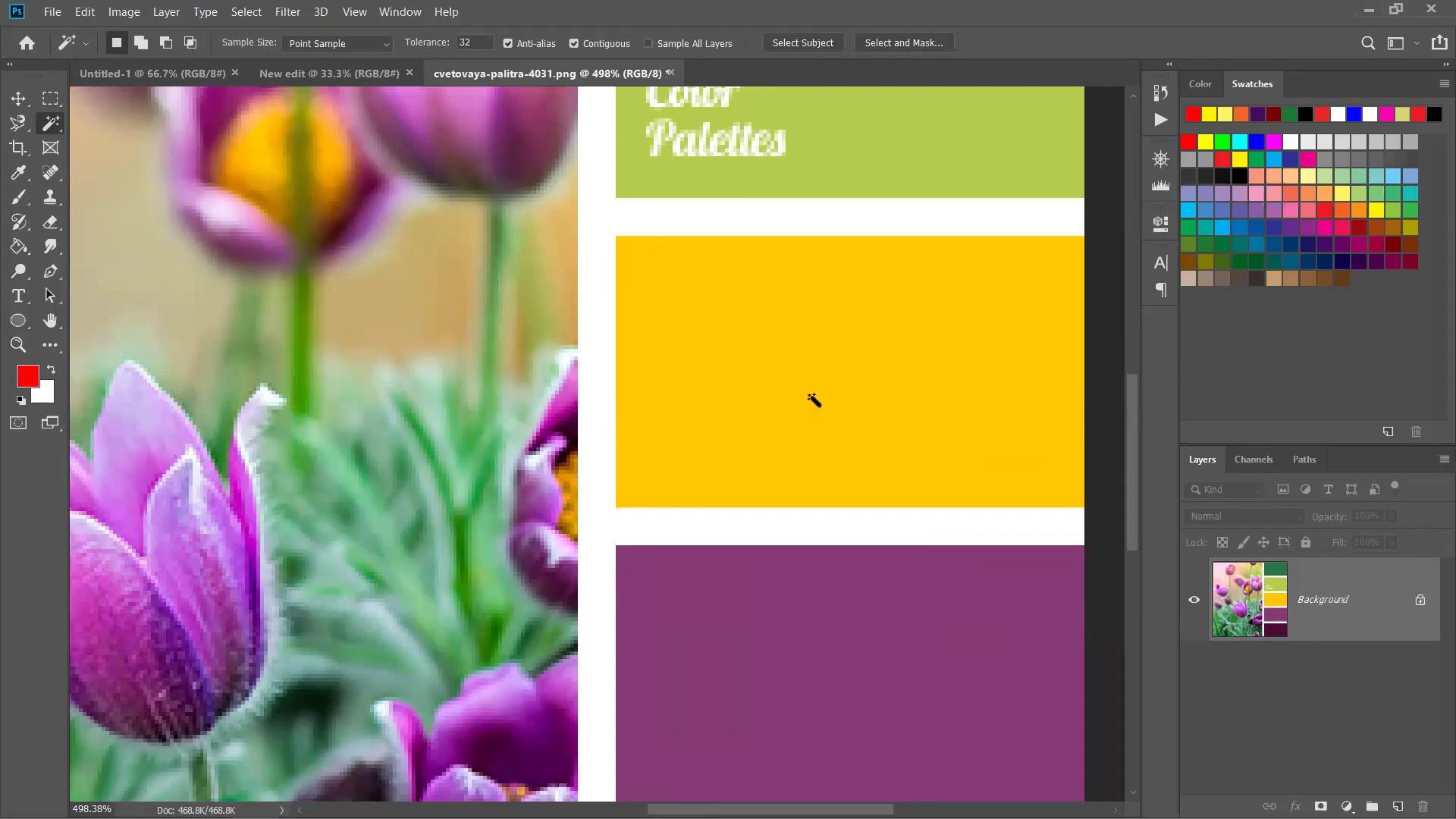
pyautogui.scroll(-1, 863, 440)
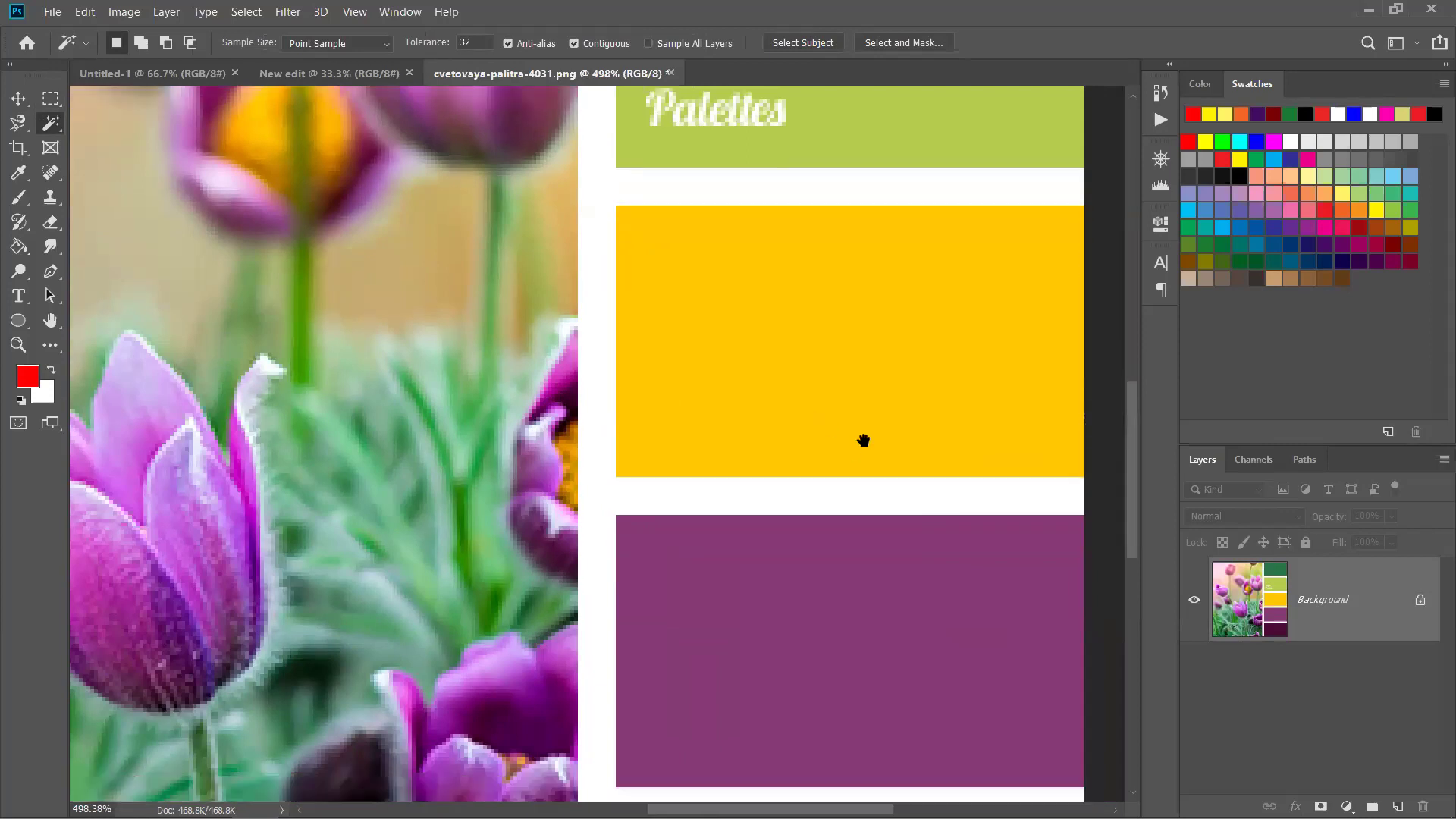
pyautogui.moveTo(863, 441); pyautogui.dragTo(804, 394)
pyautogui.hscroll(-5, 991, 393)
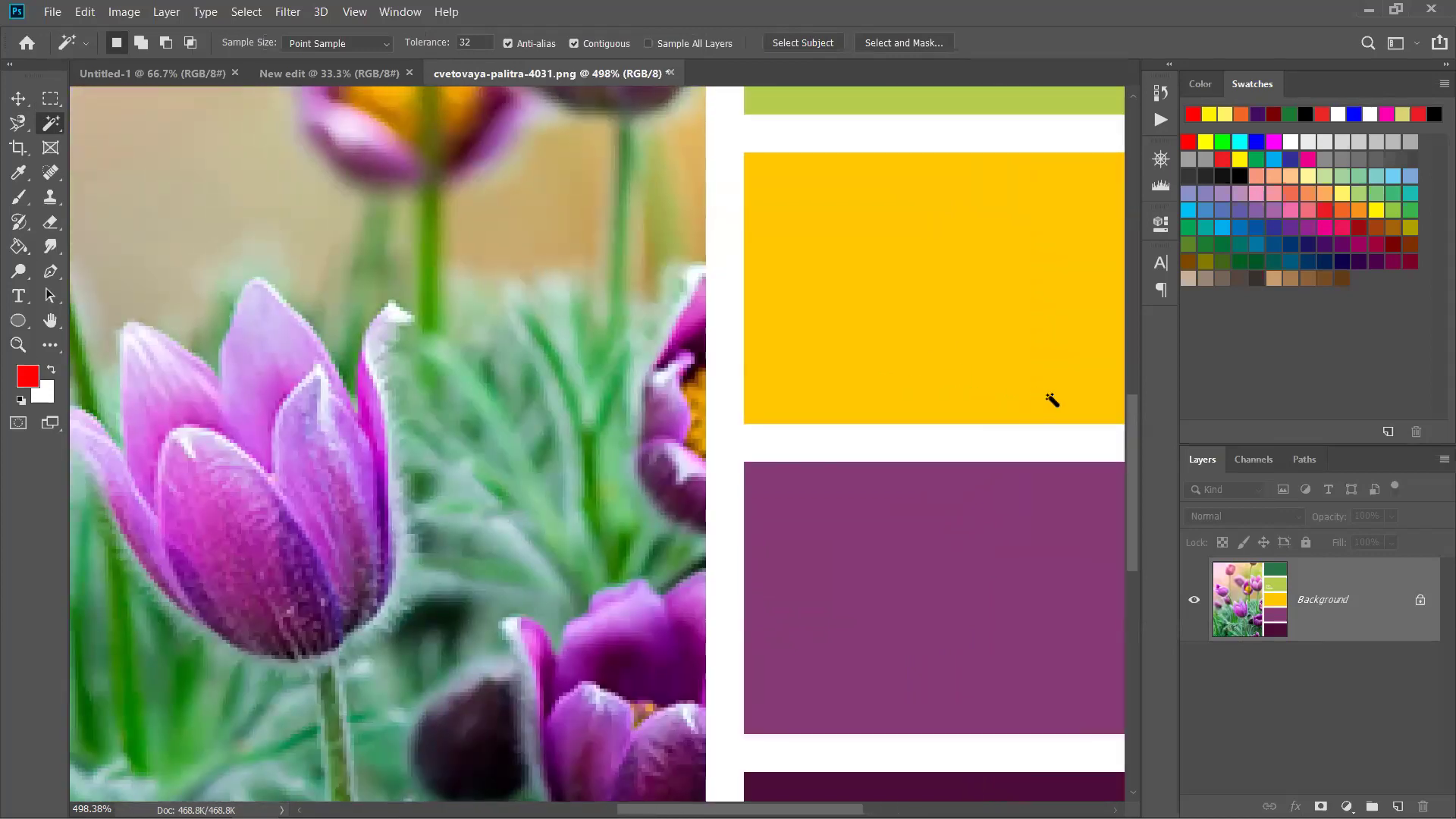
pyautogui.moveTo(1072, 377); pyautogui.dragTo(757, 425)
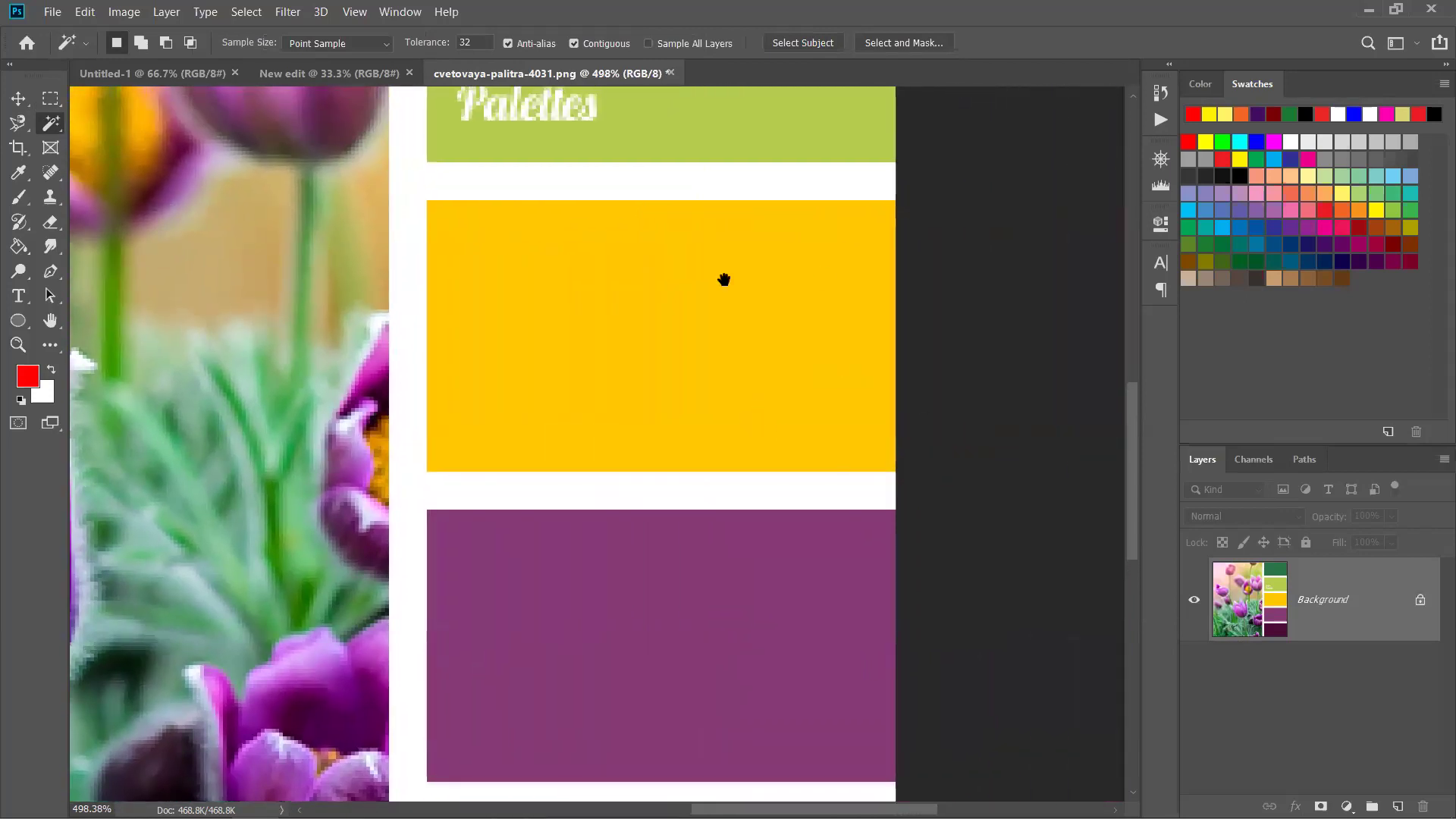
pyautogui.click(629, 334)
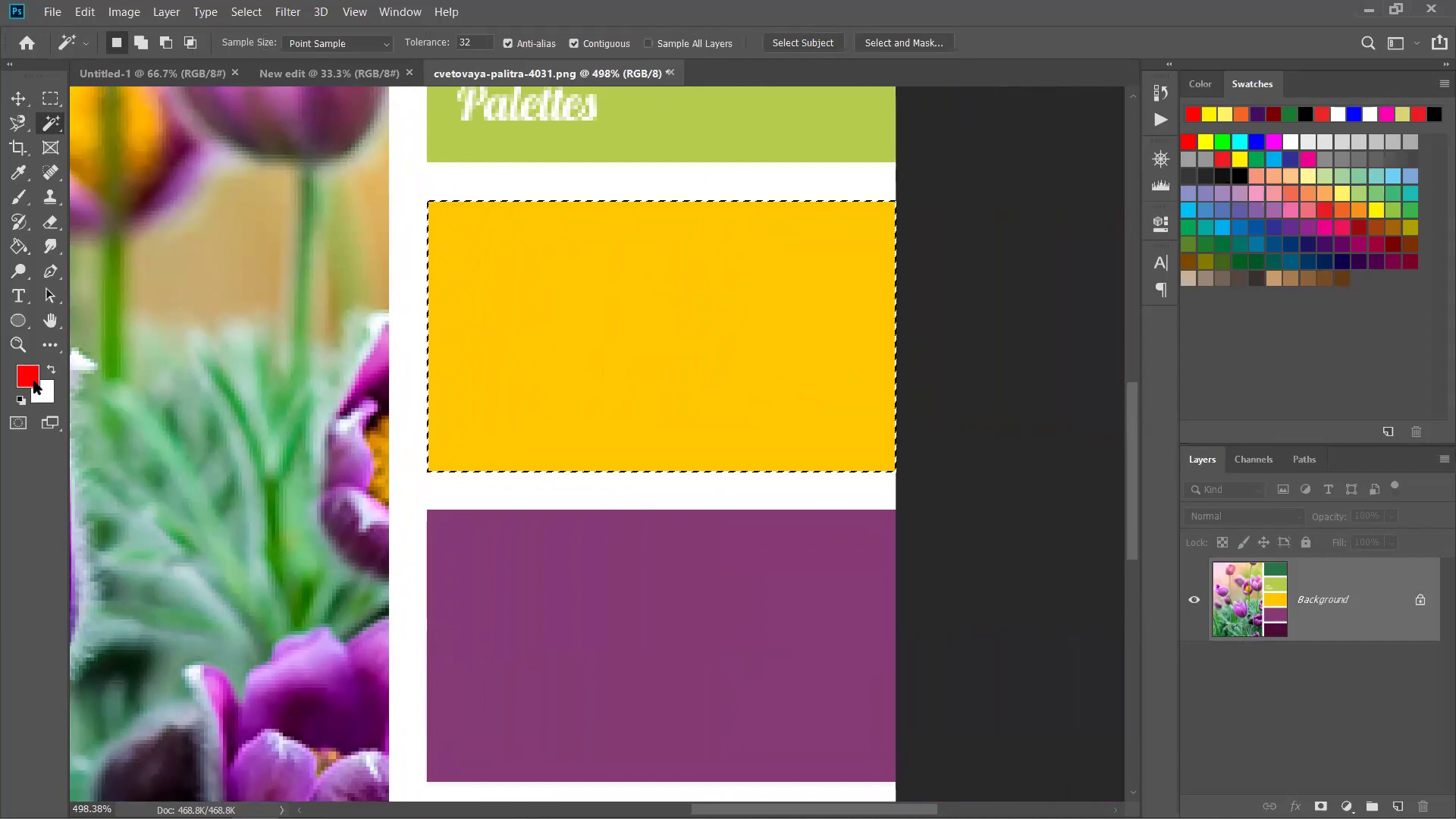
# Fill the selected yellow swatch with the red foreground color using the Paint Bucket, and deselect it.
pyautogui.click(18, 249)
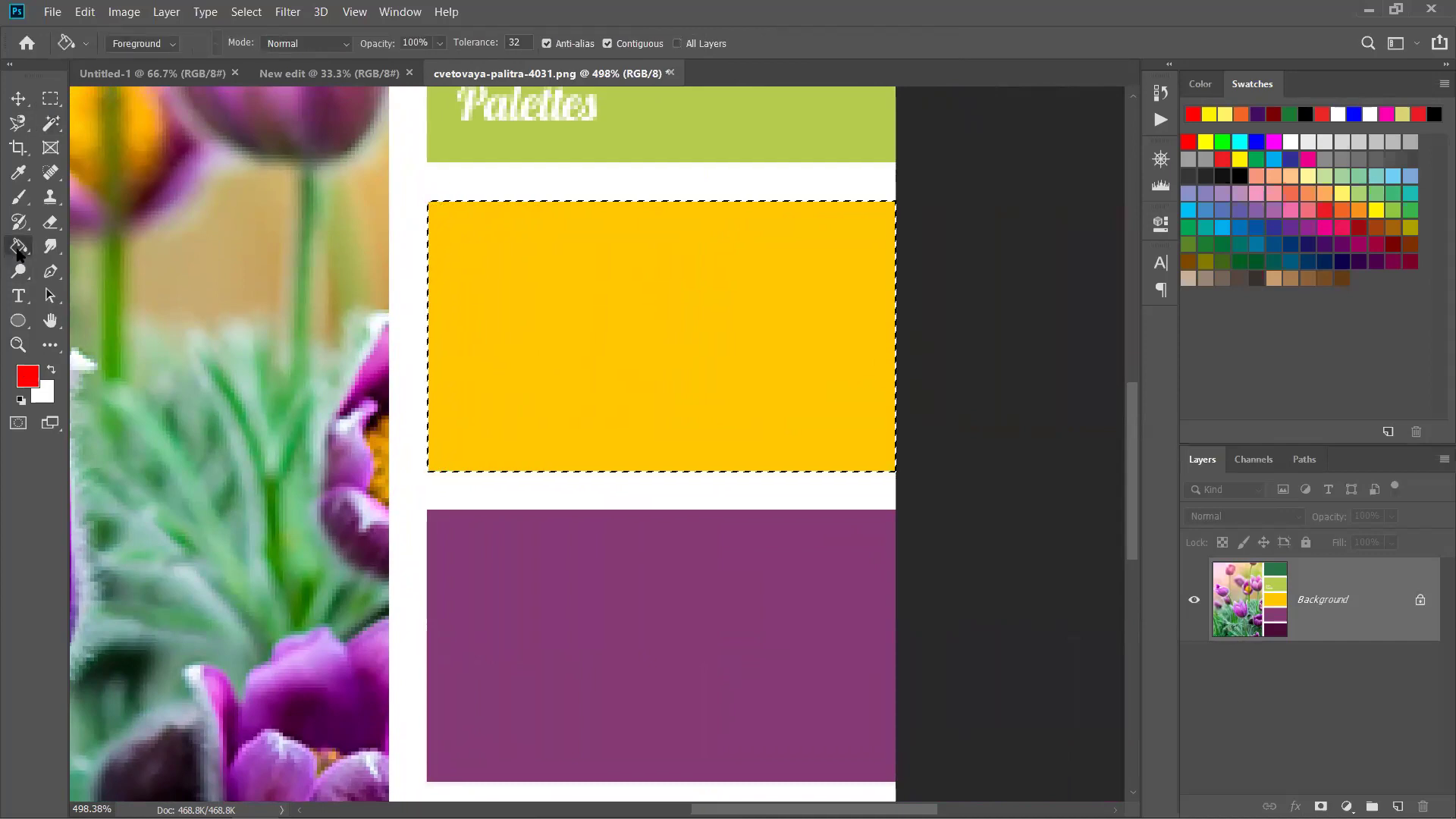
pyautogui.click(586, 316)
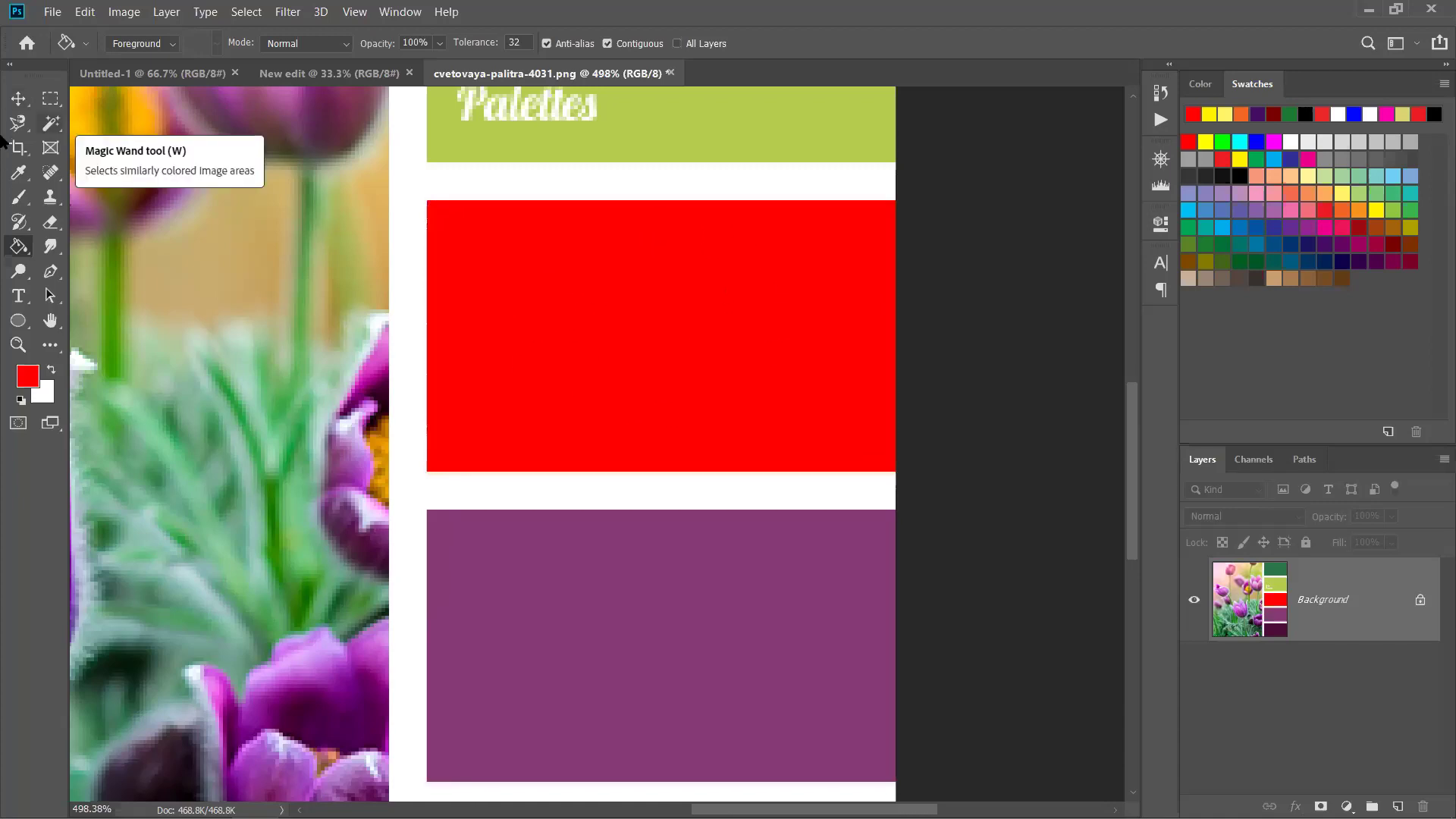
pyautogui.hotkey('ctrl', 'd')
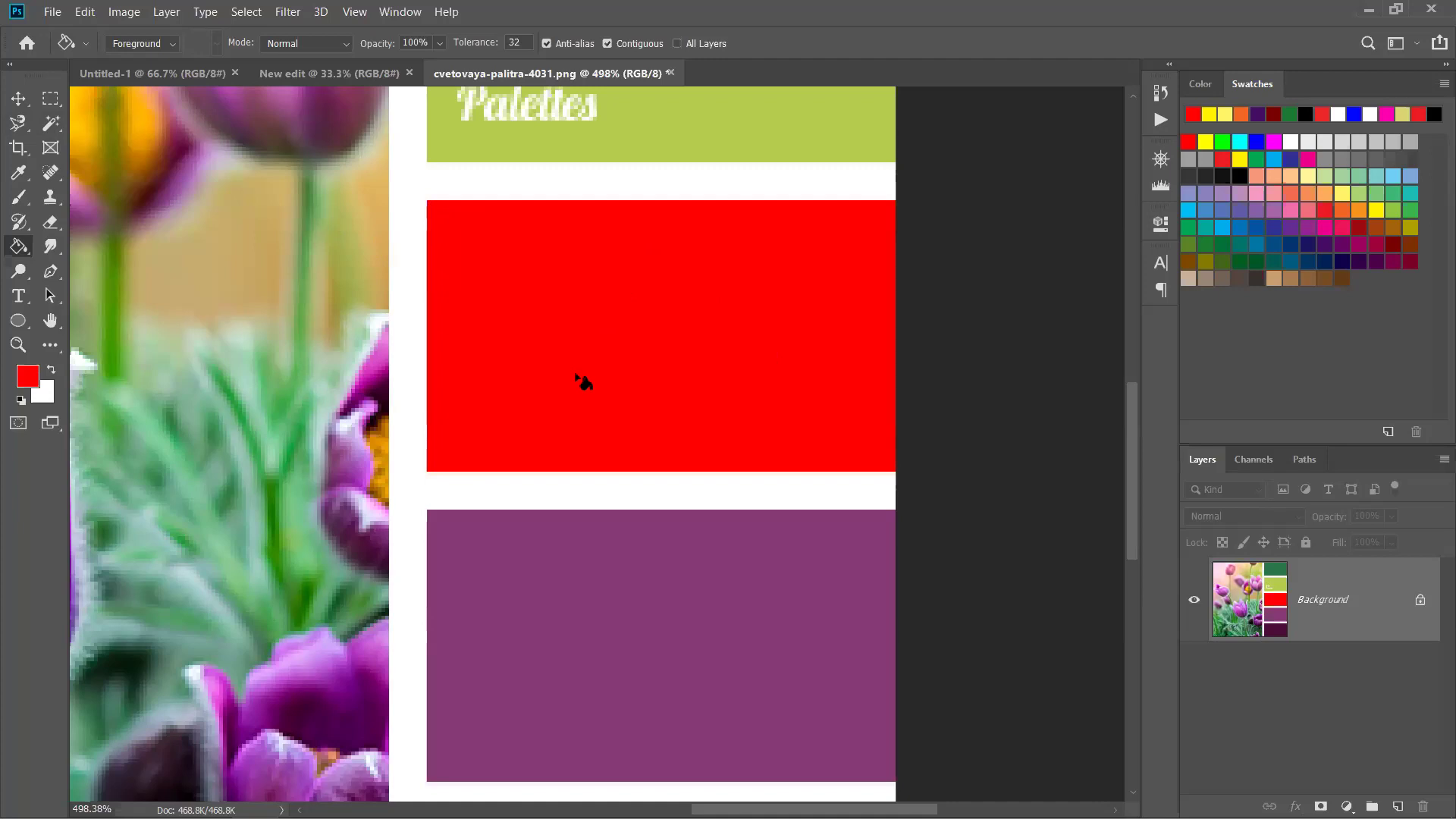
# Try to move the Background layer with the Move tool, and decline converting it to a normal layer.
pyautogui.press('v')
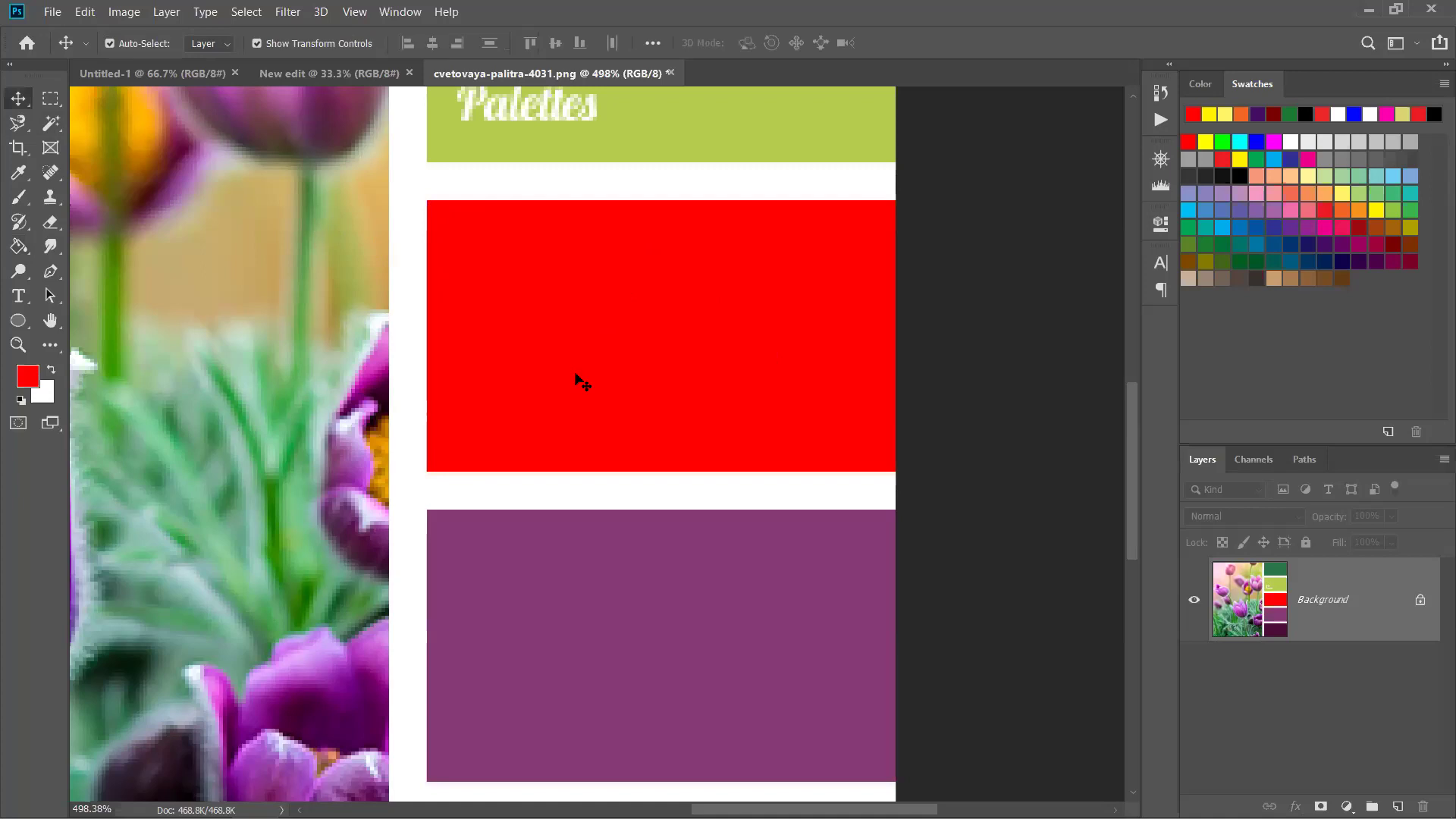
pyautogui.moveTo(288, 317); pyautogui.dragTo(774, 386)
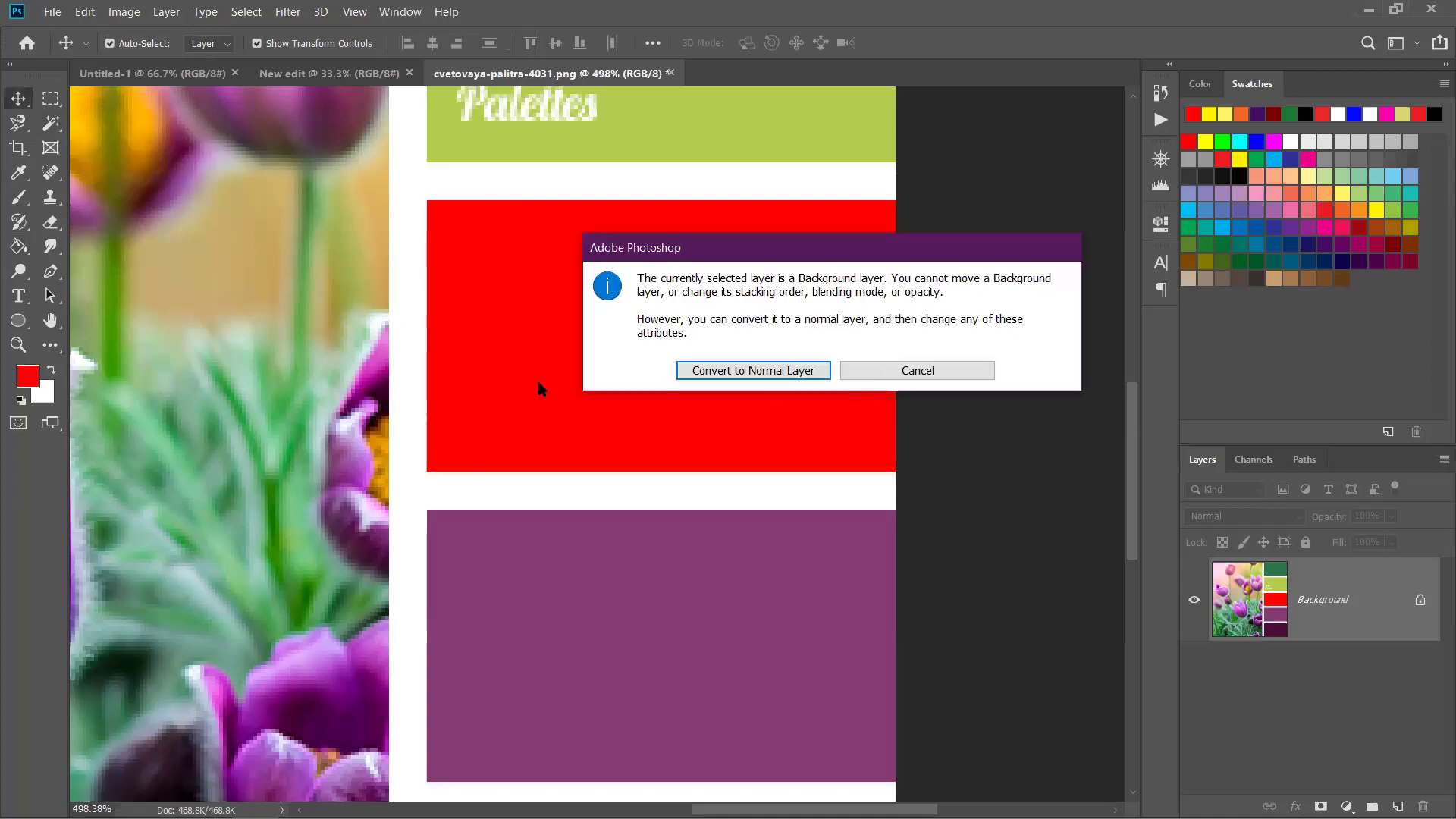
pyautogui.click(884, 371)
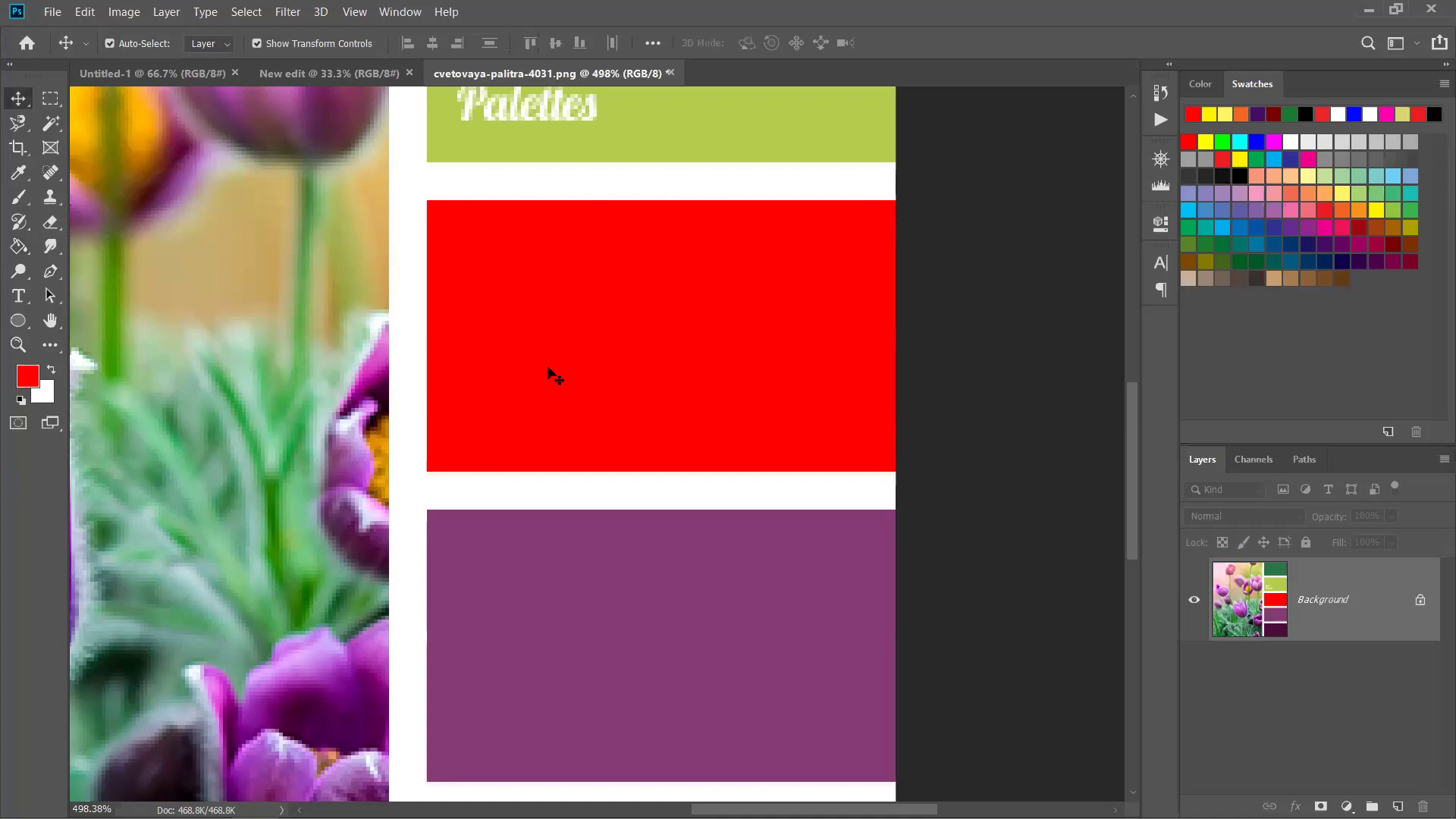
pyautogui.moveTo(555, 377); pyautogui.dragTo(523, 379)
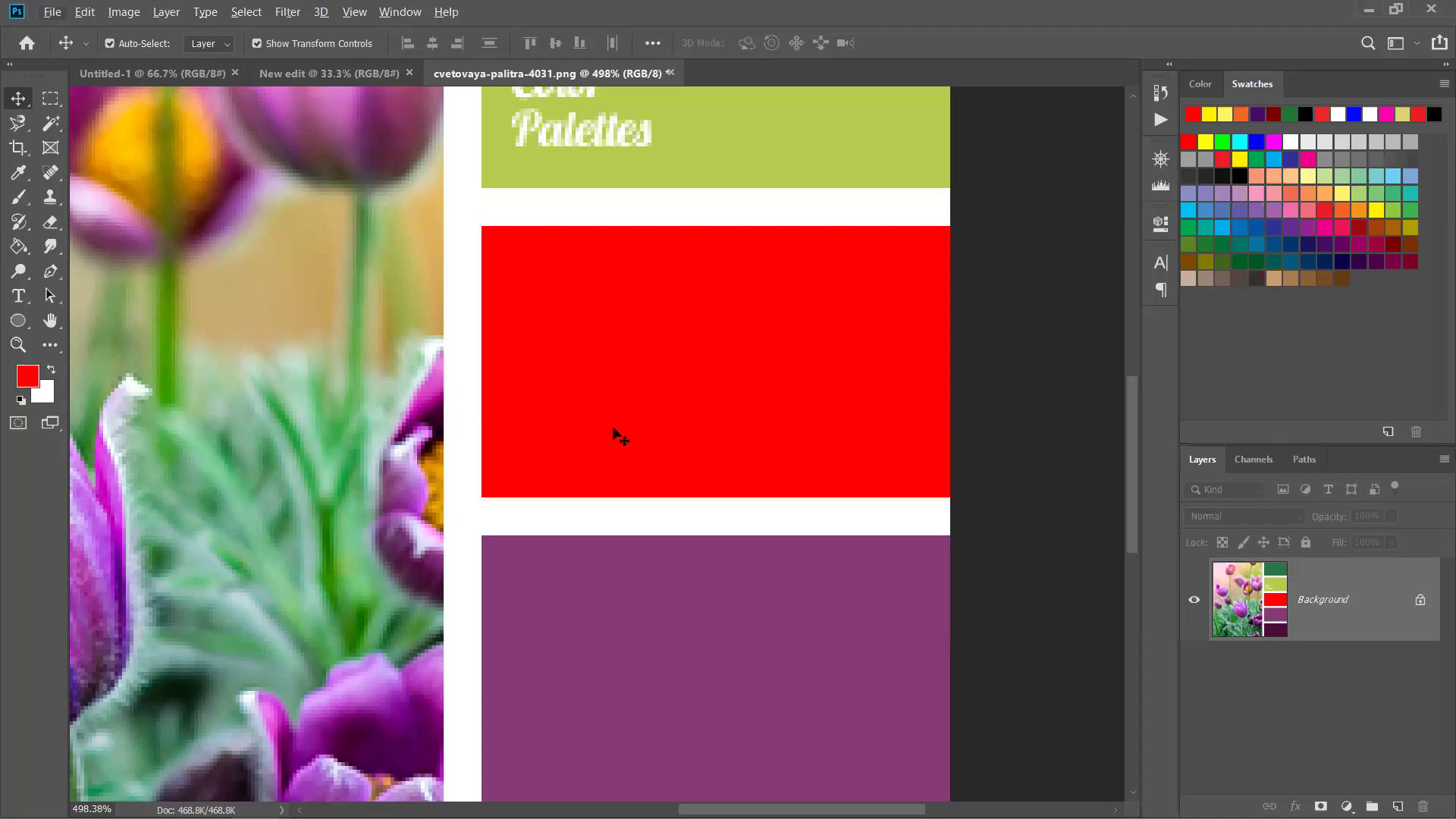
pyautogui.scroll(-4, 620, 438)
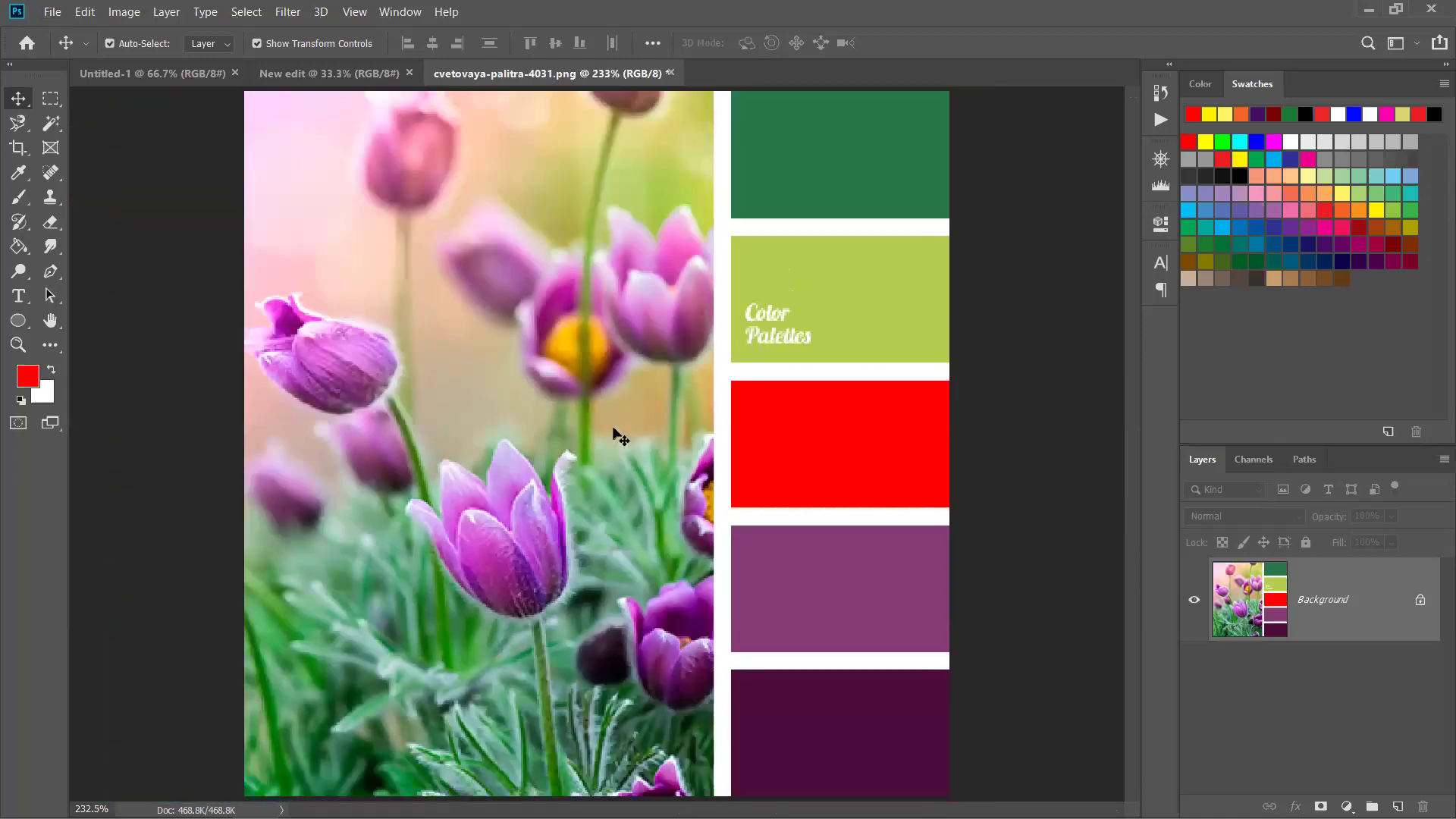
pyautogui.scroll(5, 621, 437)
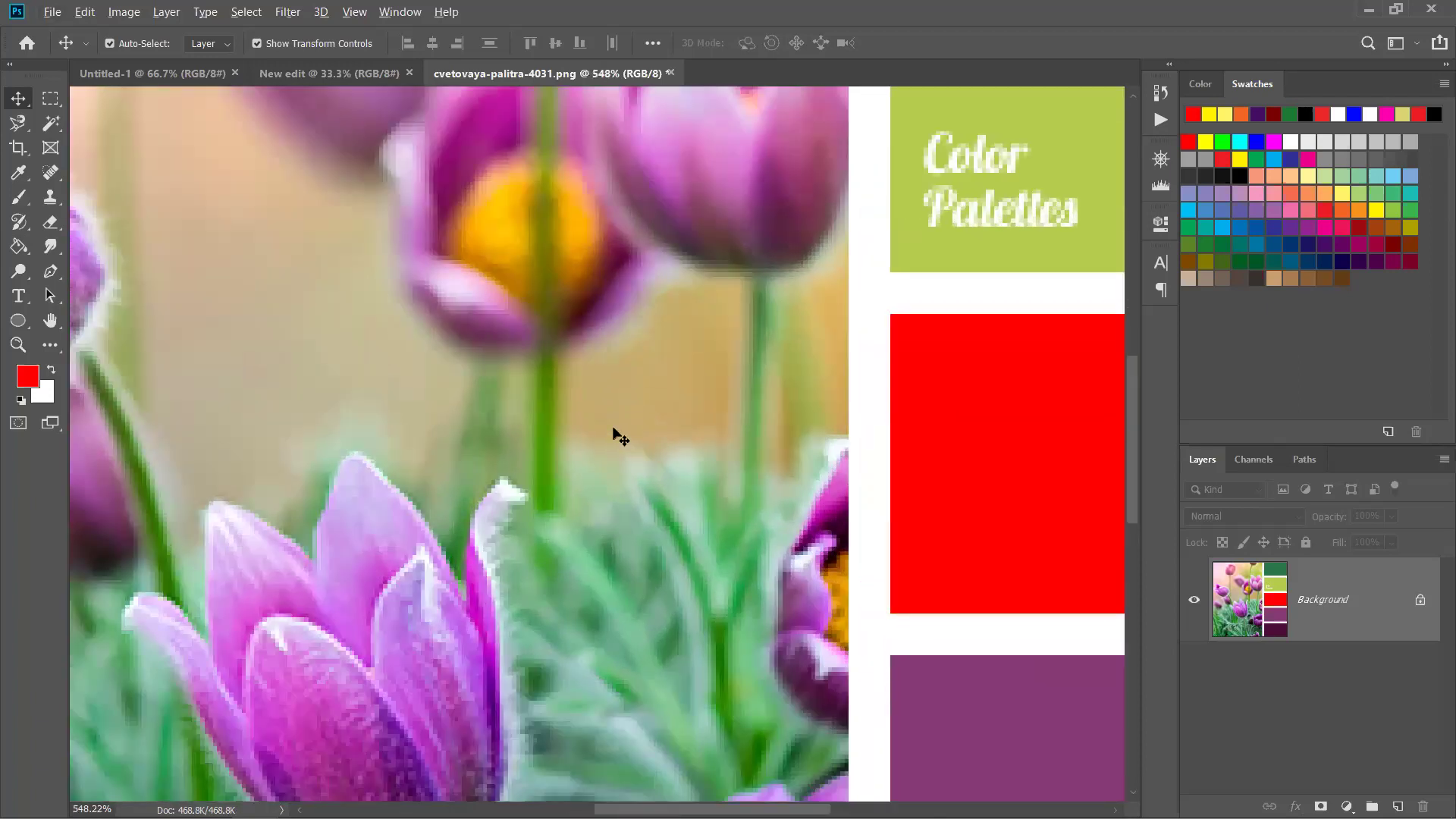
pyautogui.scroll(-3, 616, 433)
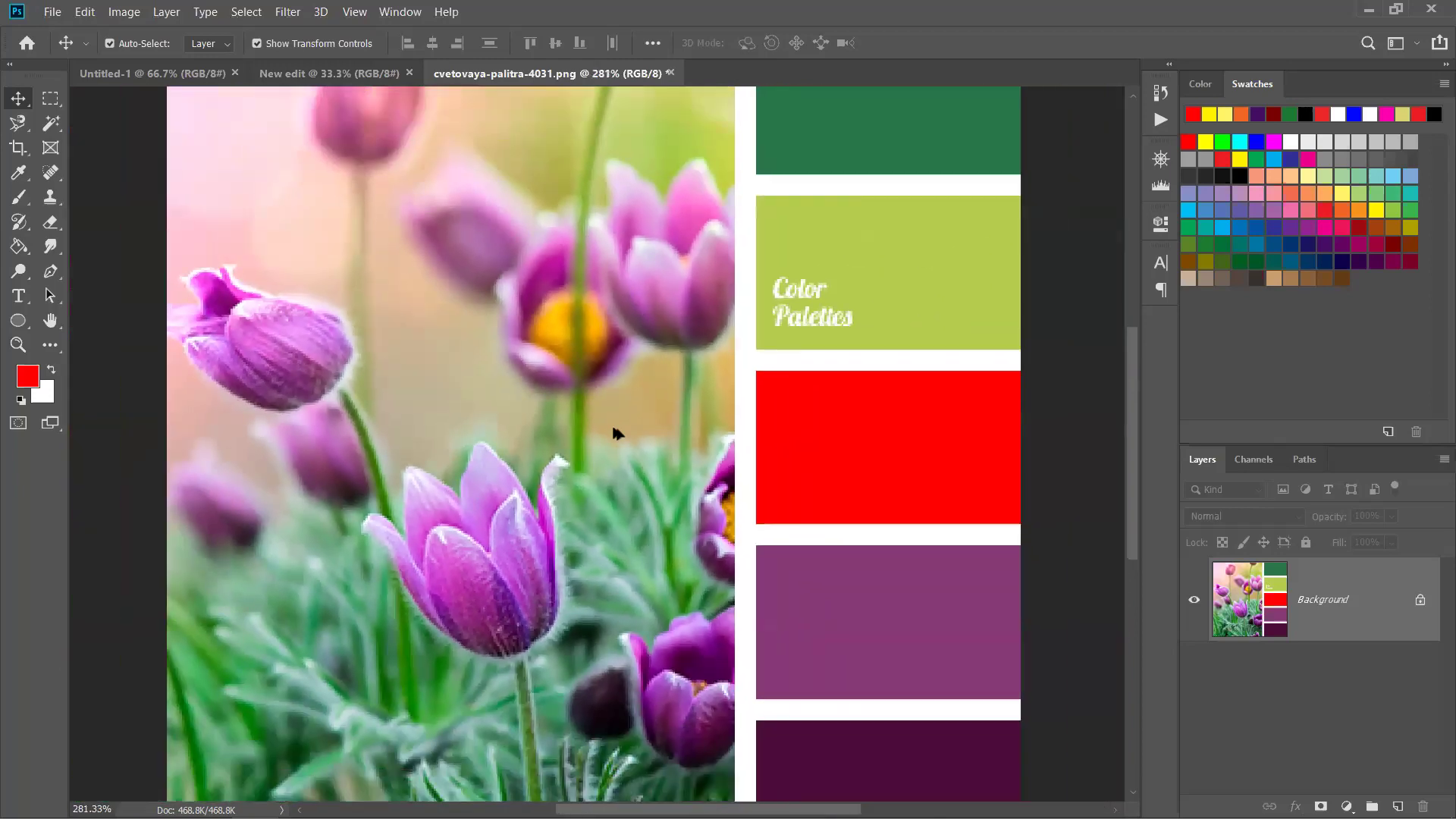
pyautogui.scroll(-3, 617, 433)
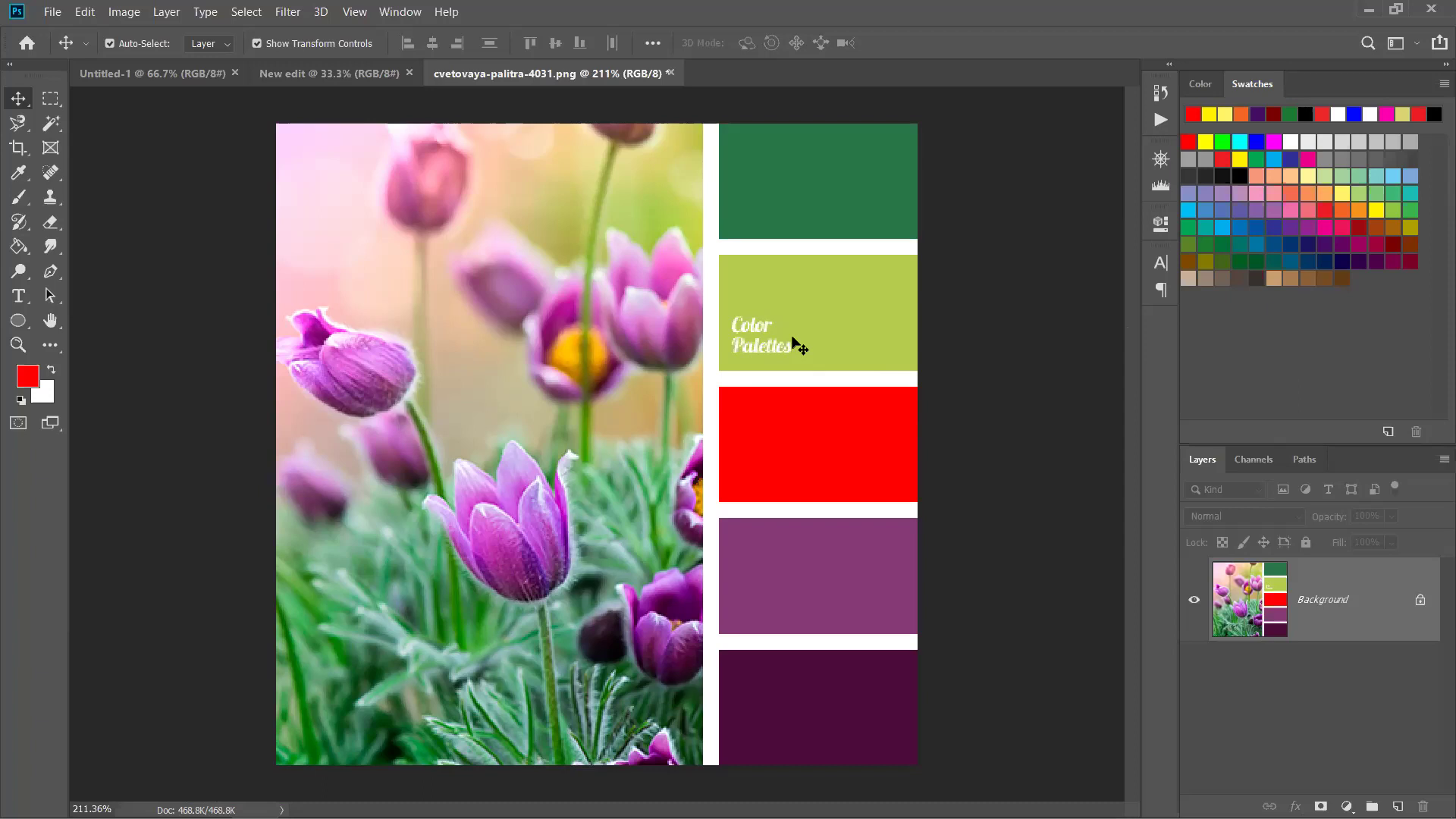
# Outline the yellow-green Color Palettes swatch corner by corner with the Polygonal Lasso and close the selection.
pyautogui.press('l')
pyautogui.rightClick(18, 123)
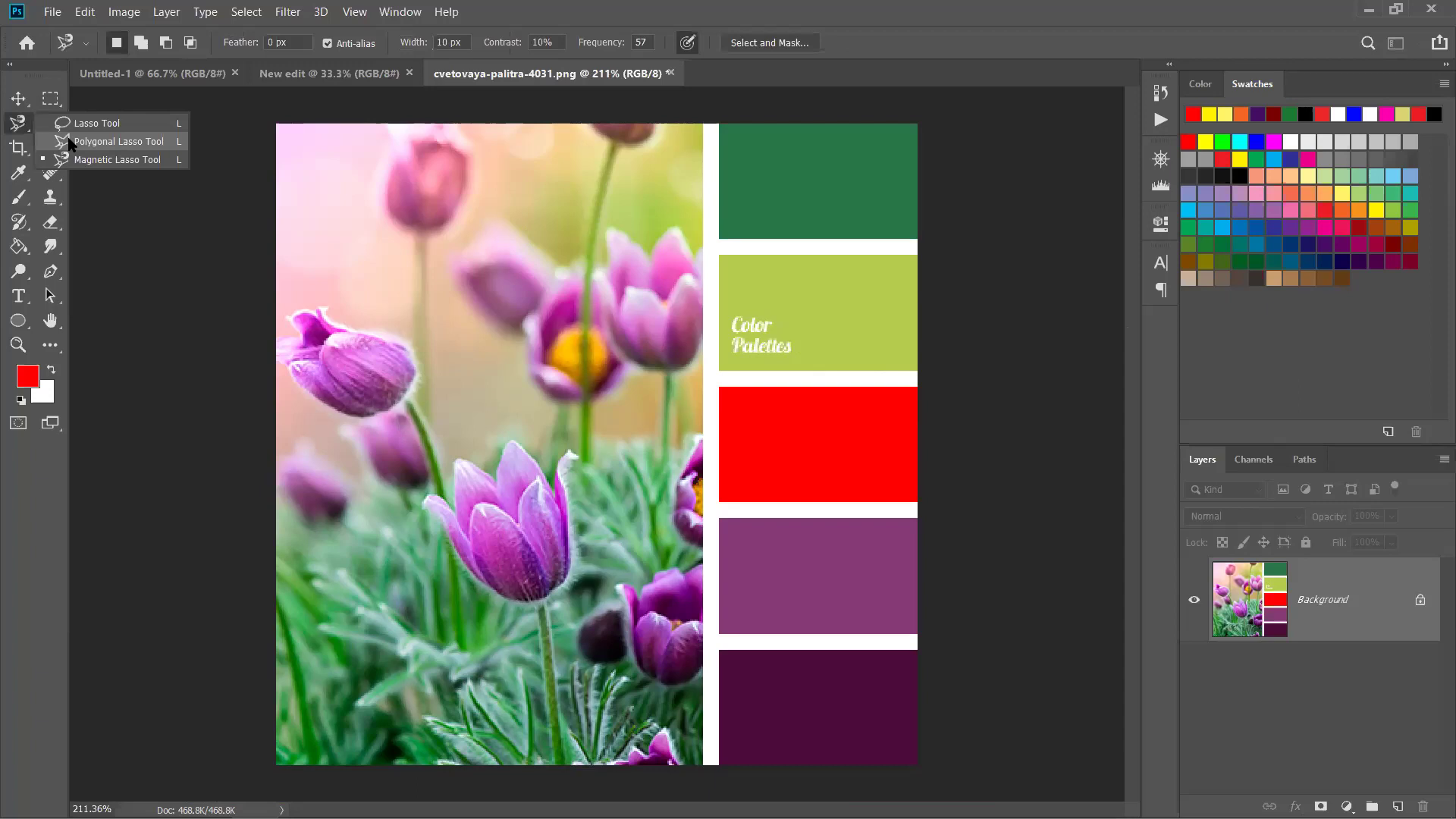
pyautogui.click(114, 141)
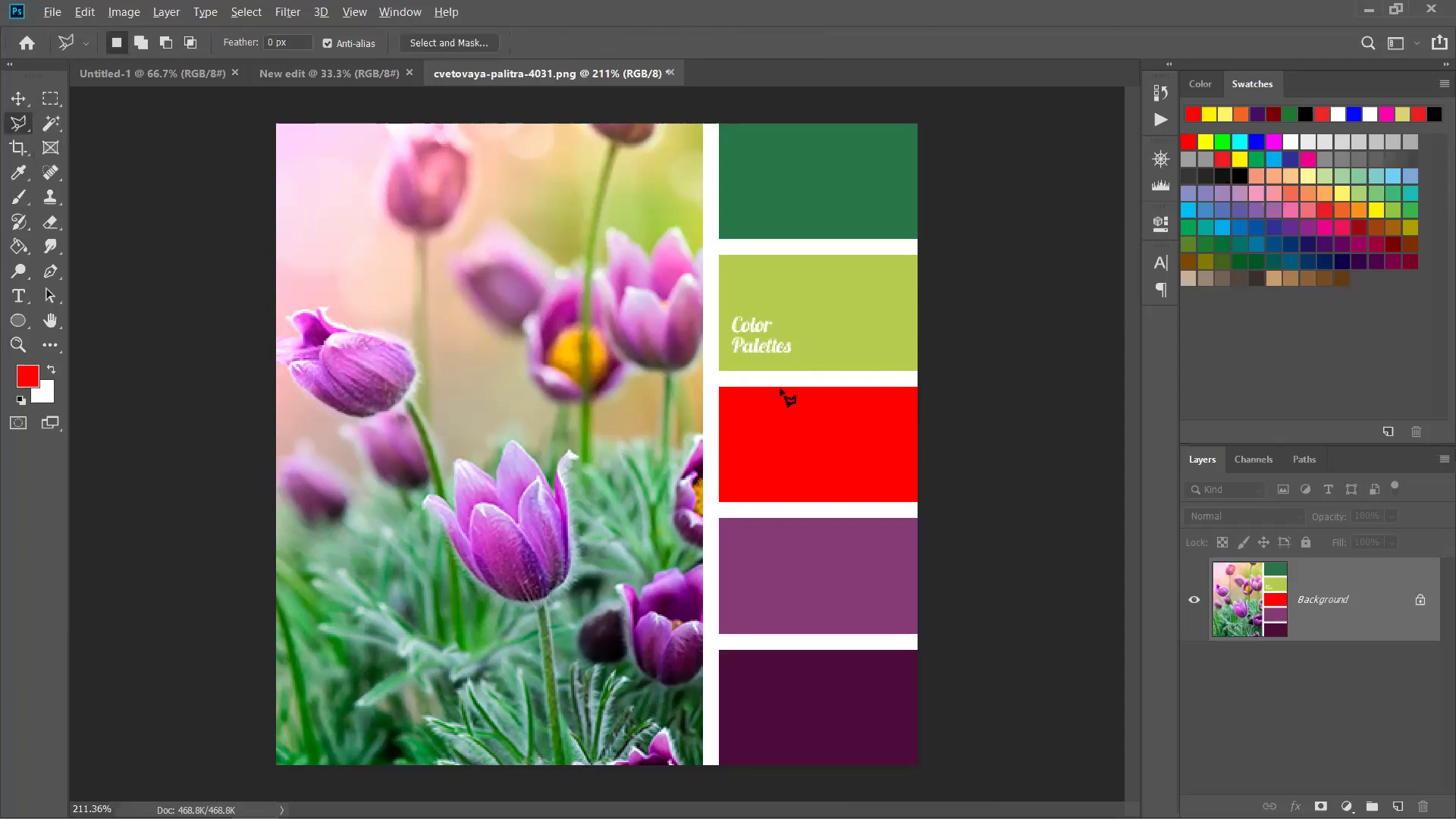
pyautogui.scroll(4, 788, 398)
pyautogui.moveTo(900, 351); pyautogui.dragTo(743, 482)
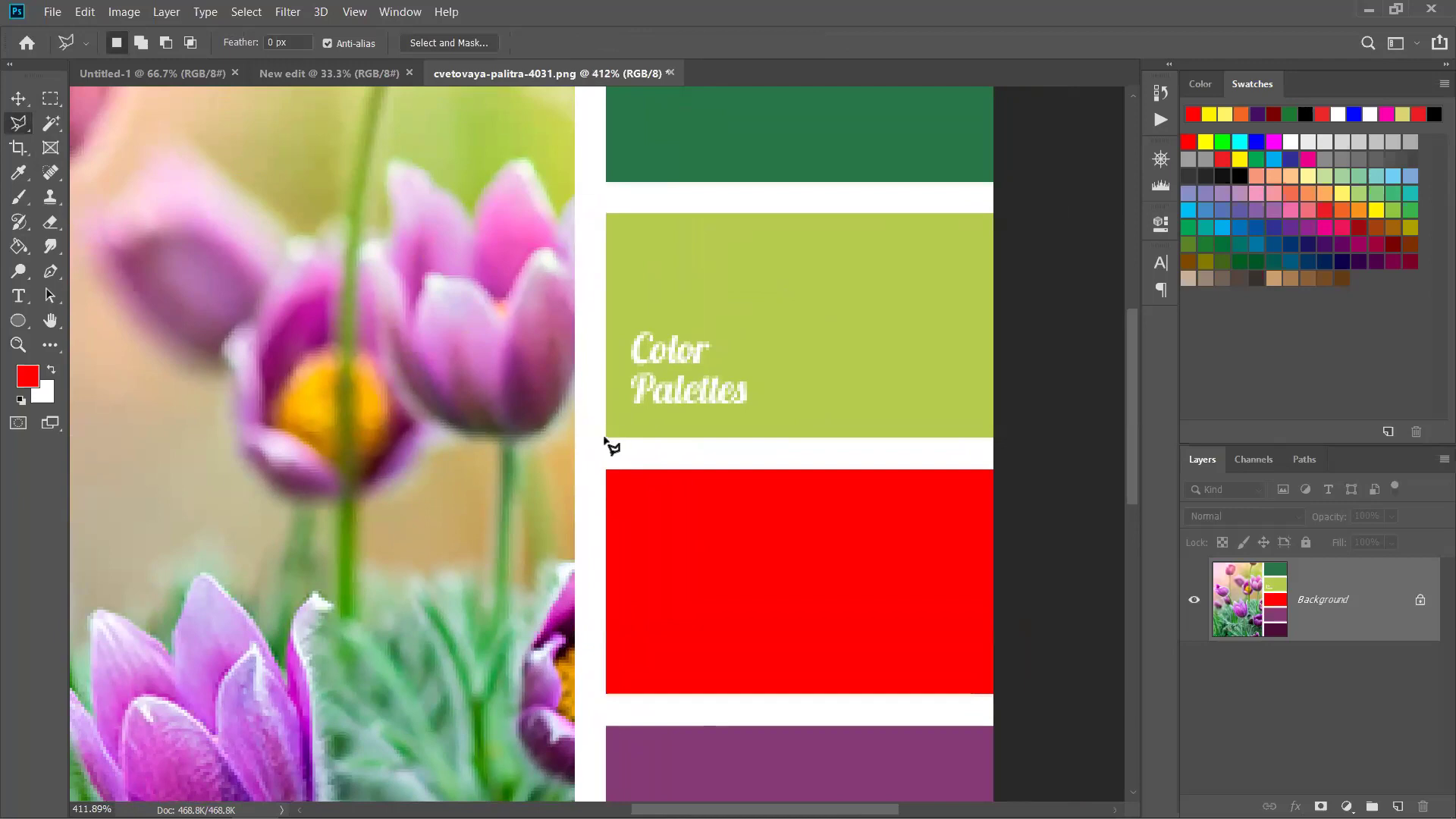
pyautogui.click(607, 436)
pyautogui.click(606, 210)
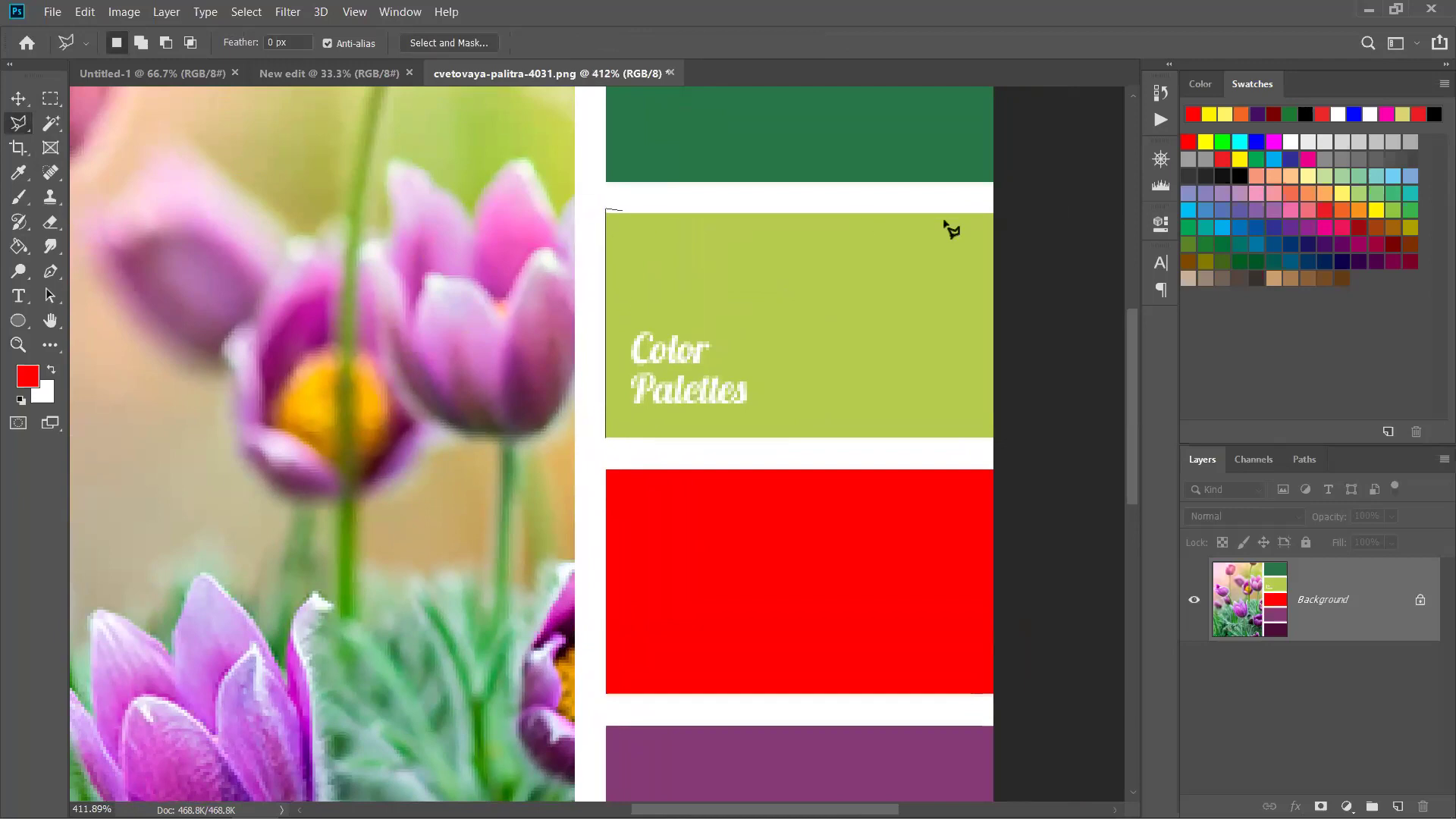
pyautogui.click(994, 213)
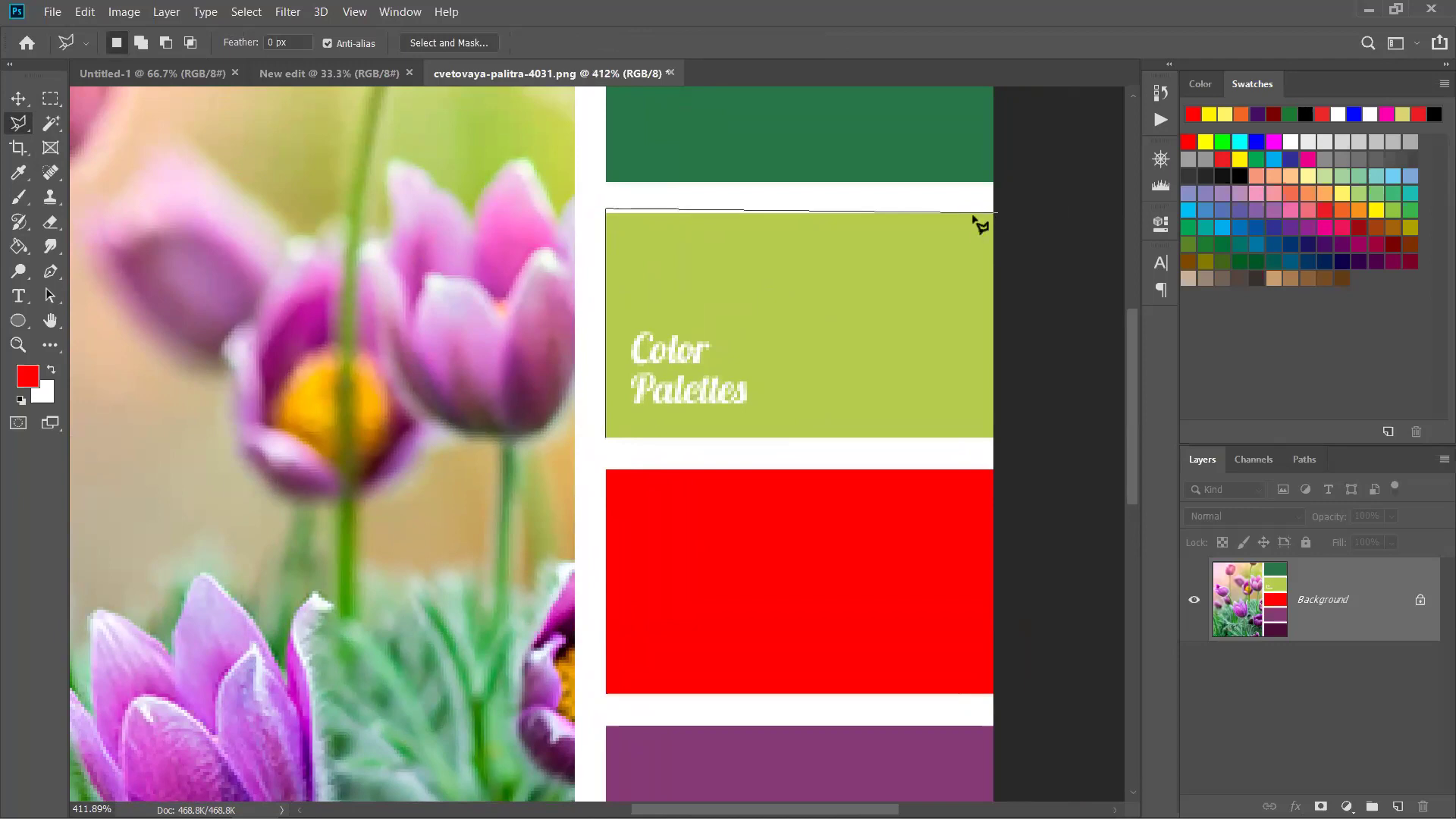
pyautogui.click(607, 213)
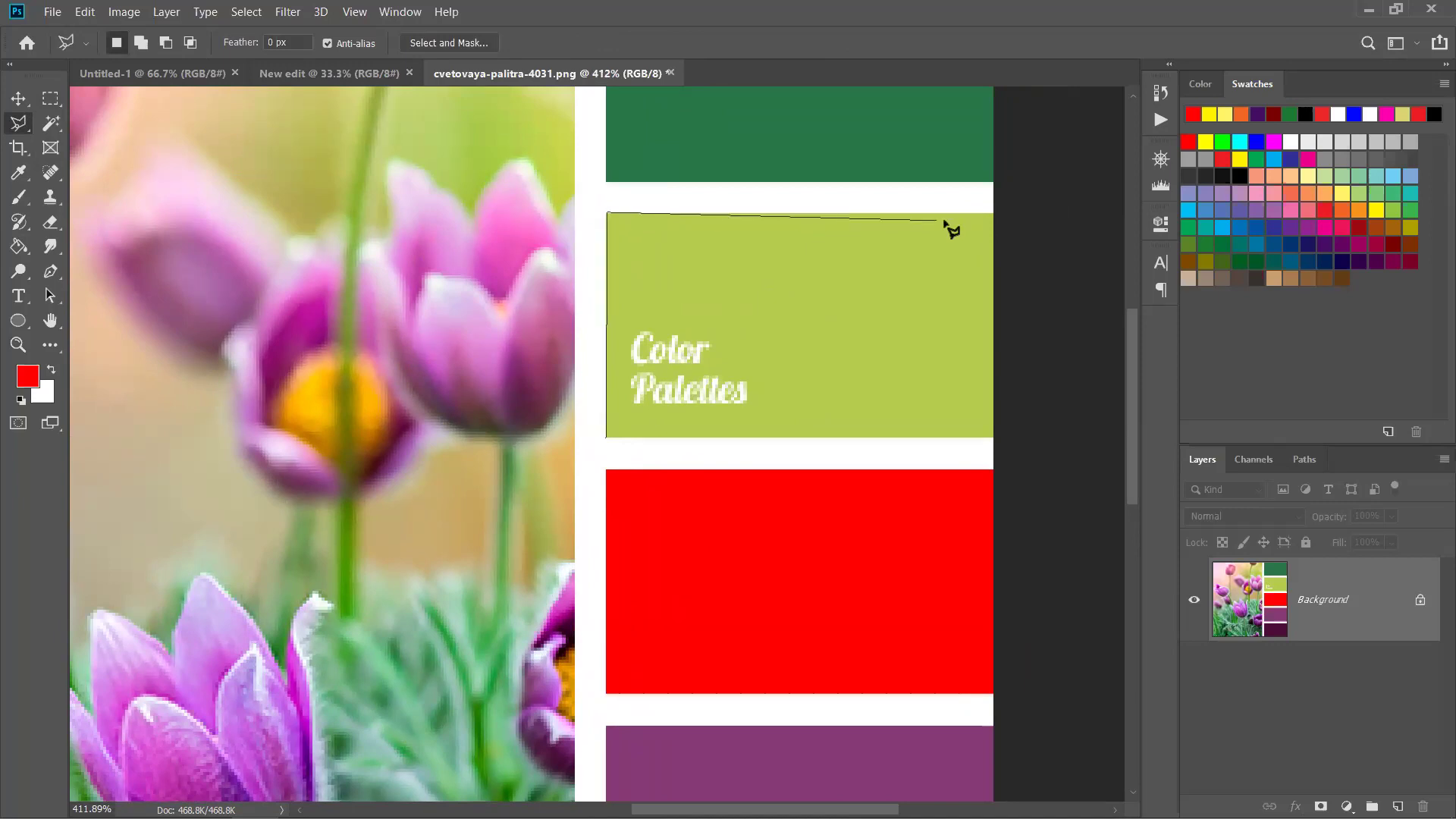
pyautogui.click(992, 214)
pyautogui.click(993, 437)
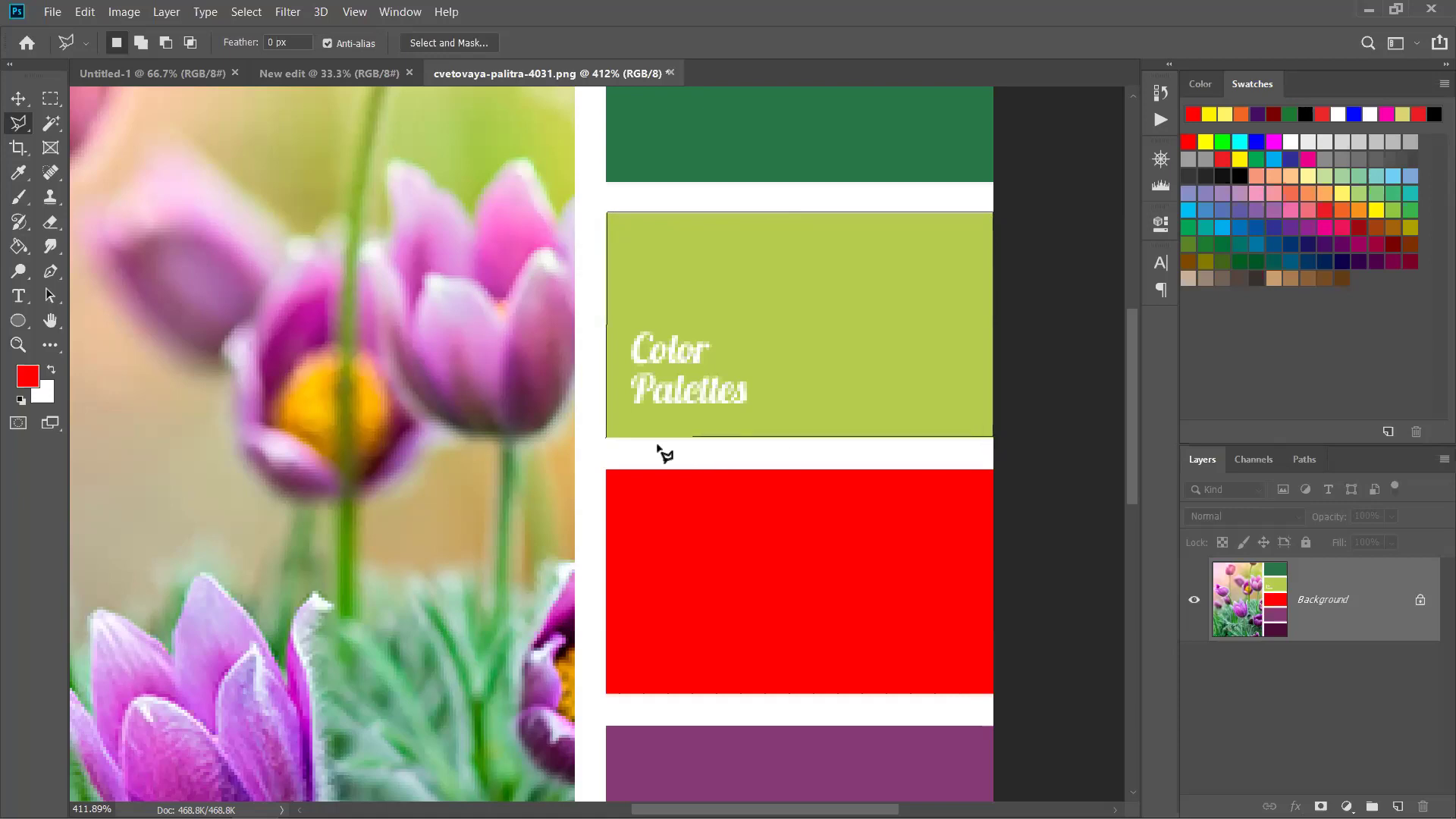
pyautogui.click(606, 447)
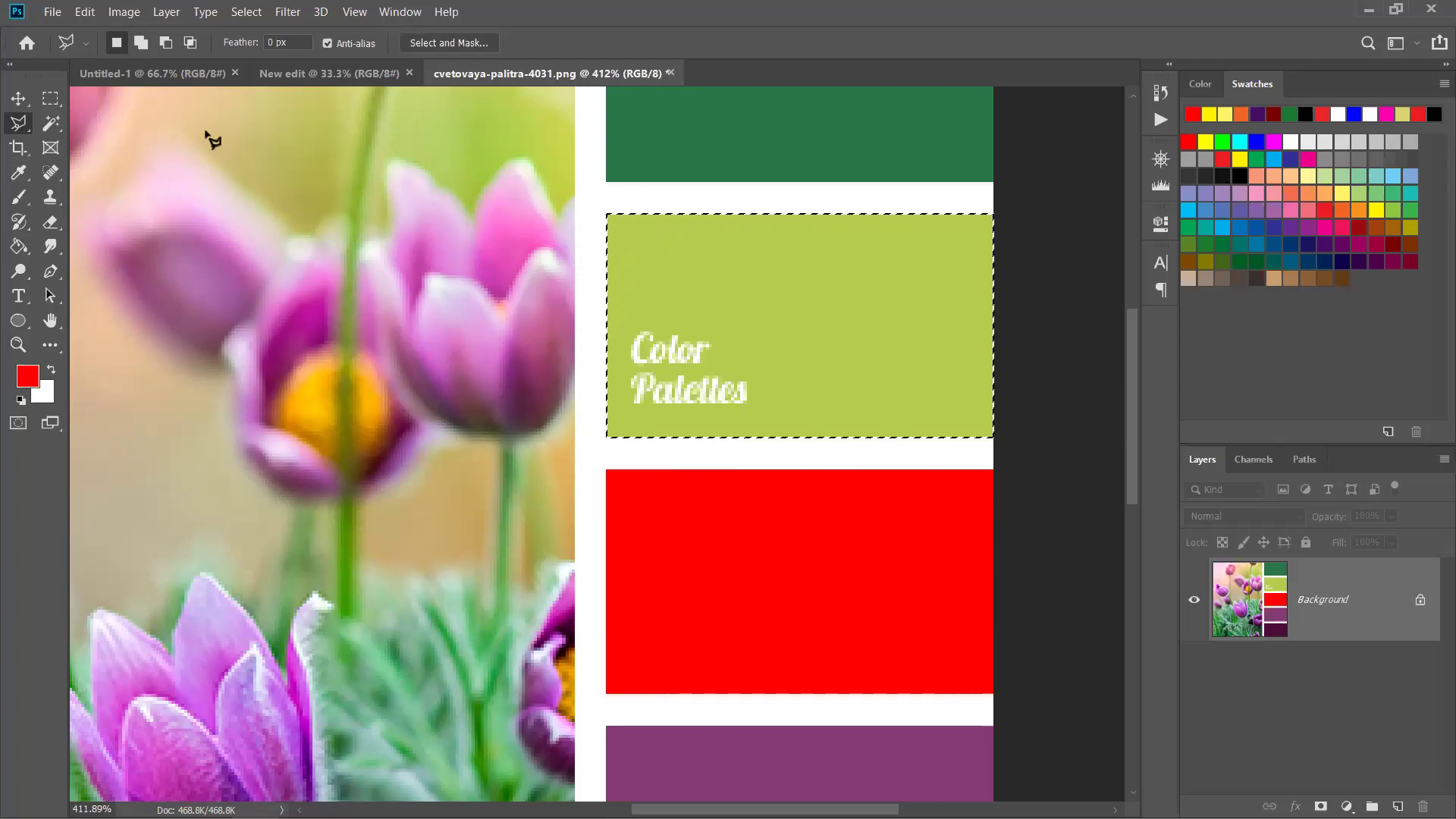
pyautogui.press('v')
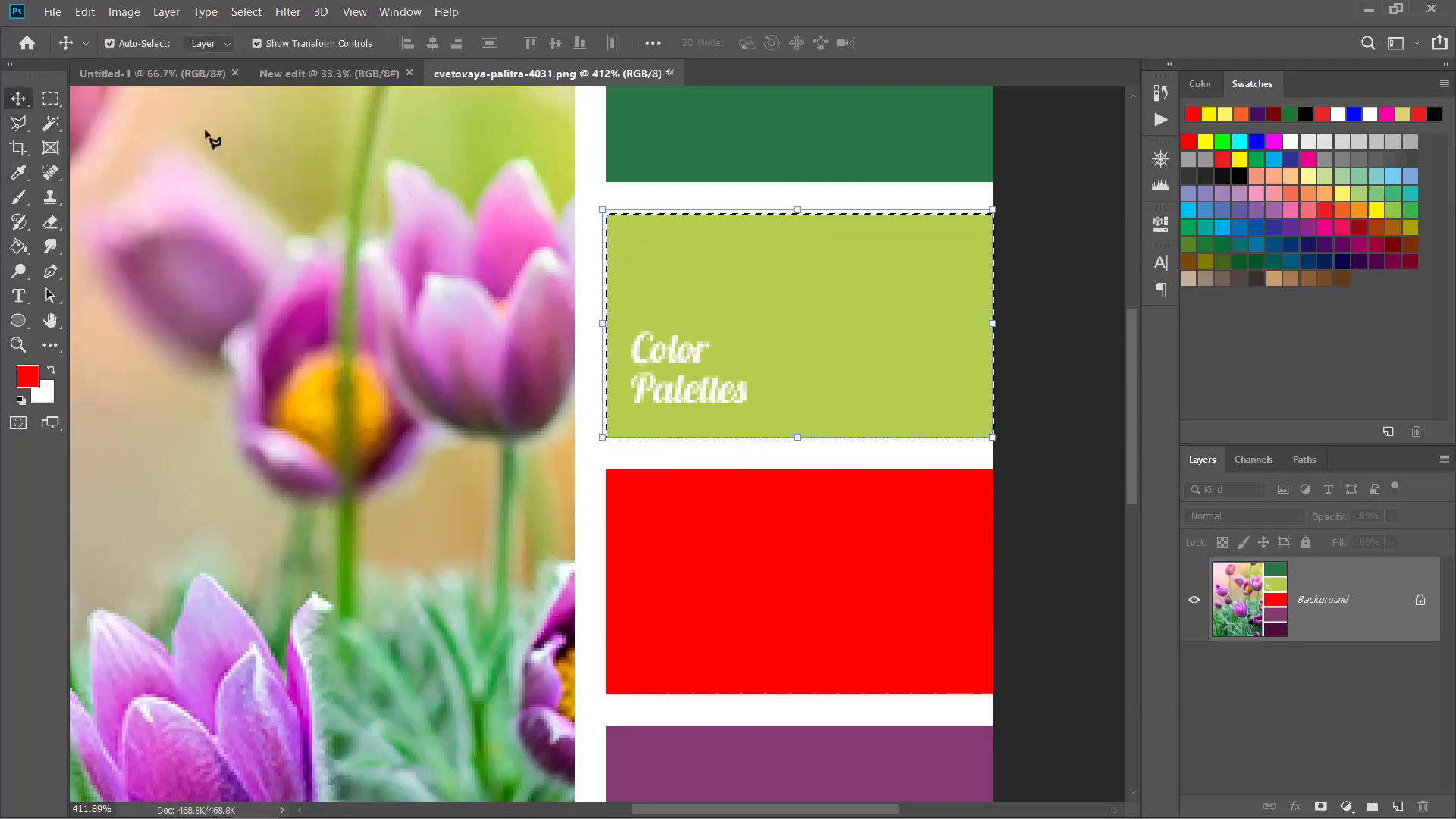
# Reselect the yellow-green swatch with the Magic Wand and add its Color Palettes lettering using Quick Selection.
pyautogui.click(50, 129)
pyautogui.hotkey('ctrl', 'd')
pyautogui.click(641, 282)
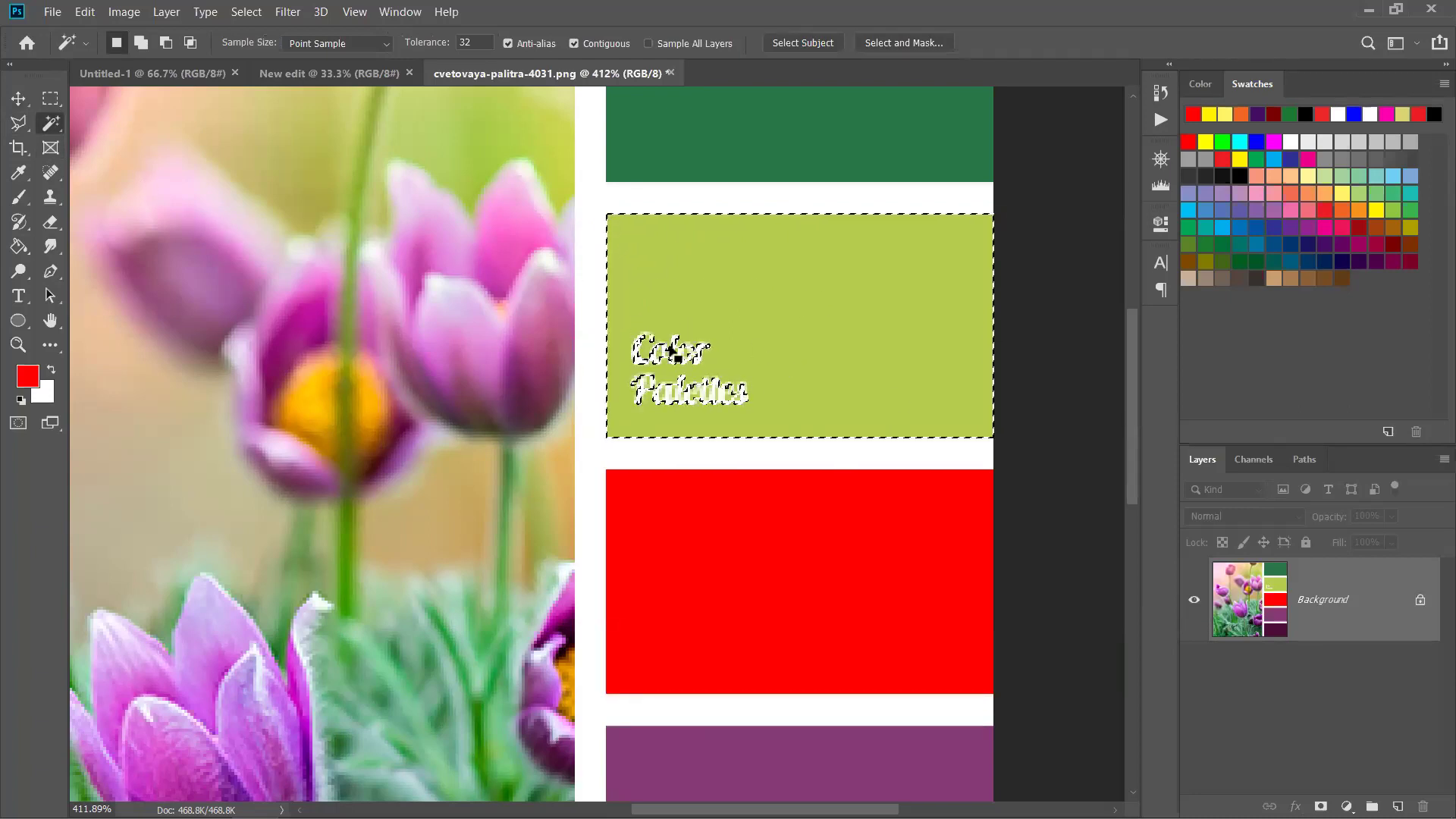
pyautogui.rightClick(63, 132)
pyautogui.click(121, 124)
pyautogui.click(697, 358)
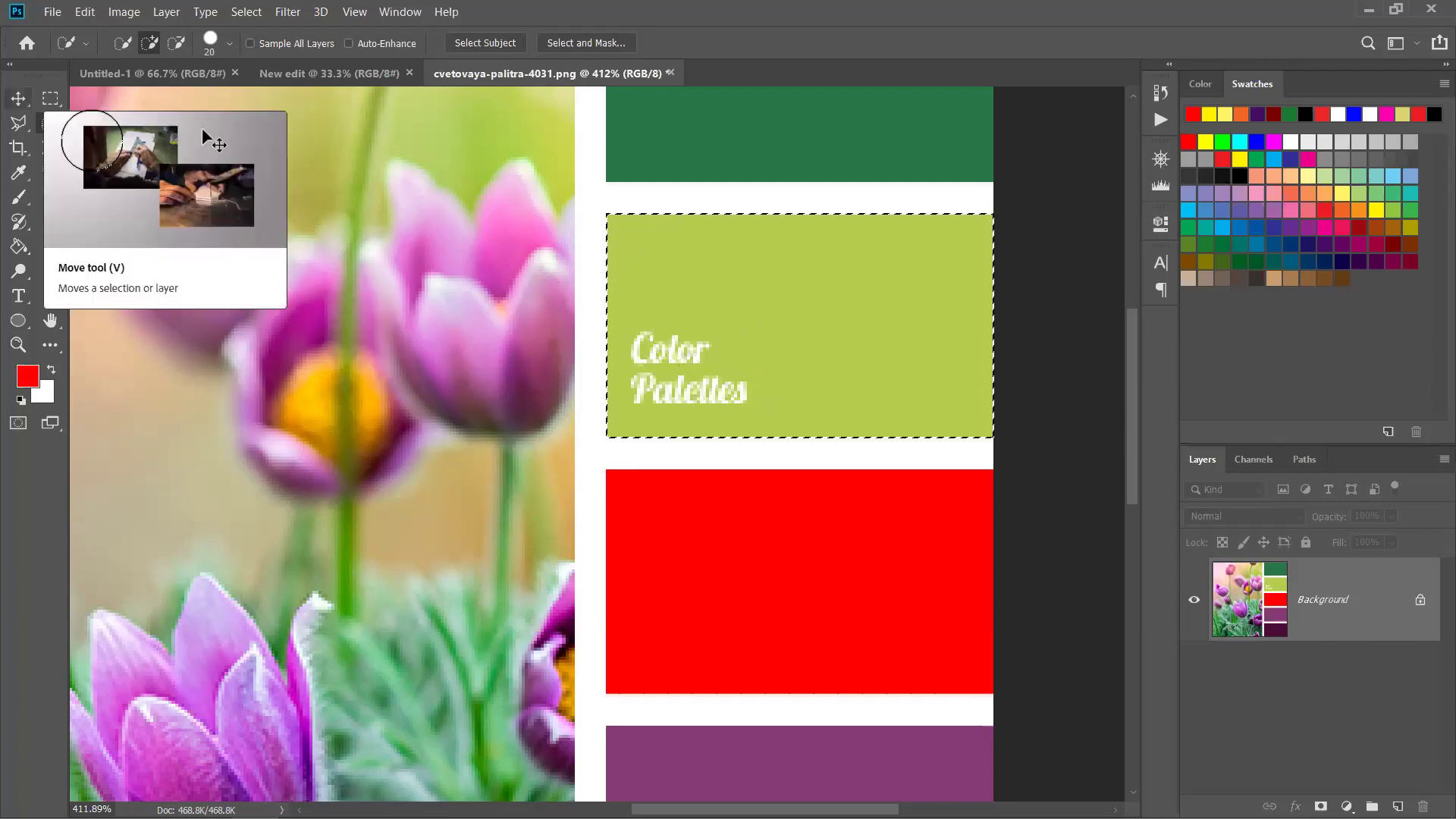
# Fill the selected yellow-green swatch with a teal foreground color chosen from the swatches, and deselect it.
pyautogui.click(18, 98)
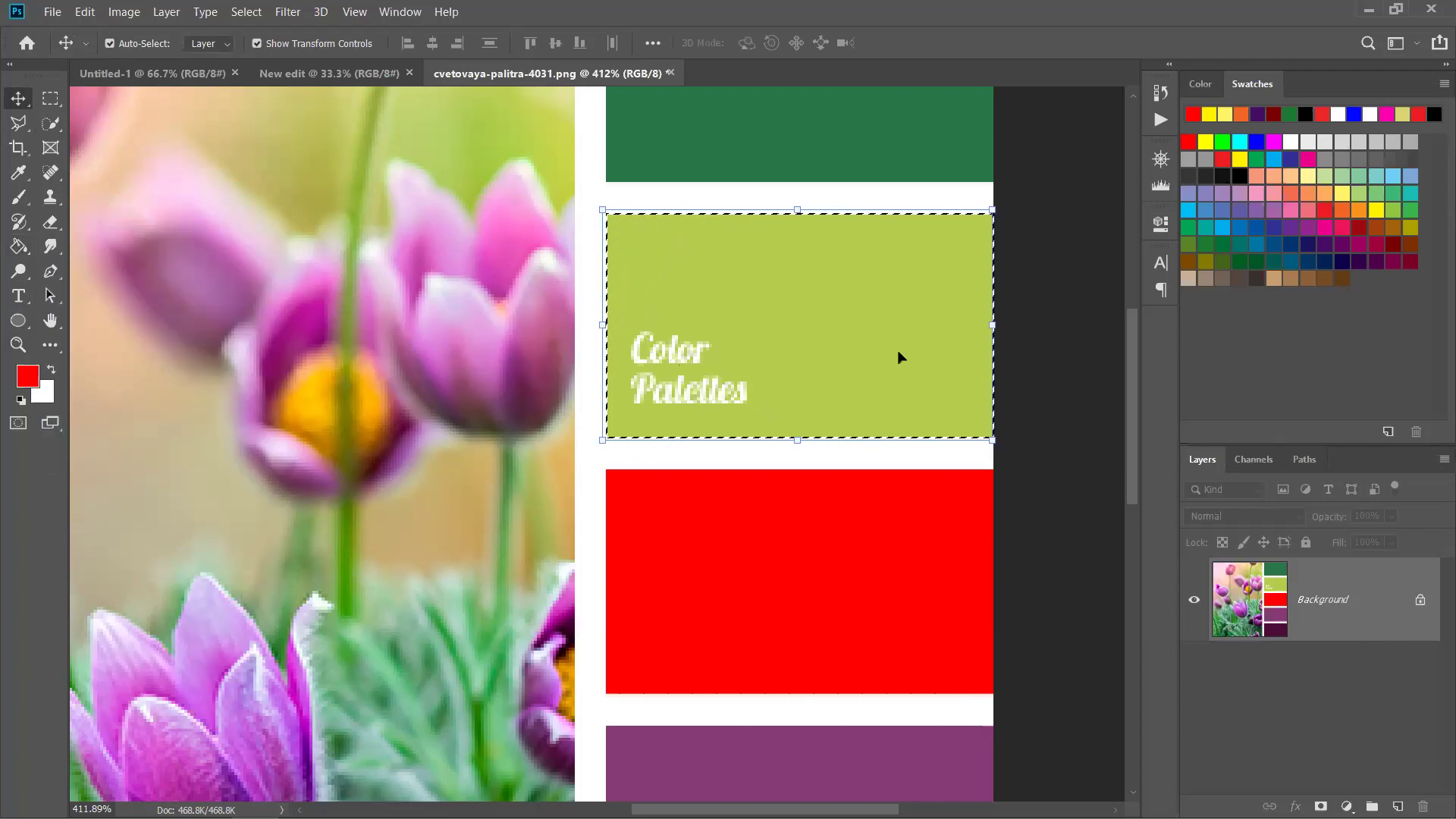
pyautogui.click(1360, 260)
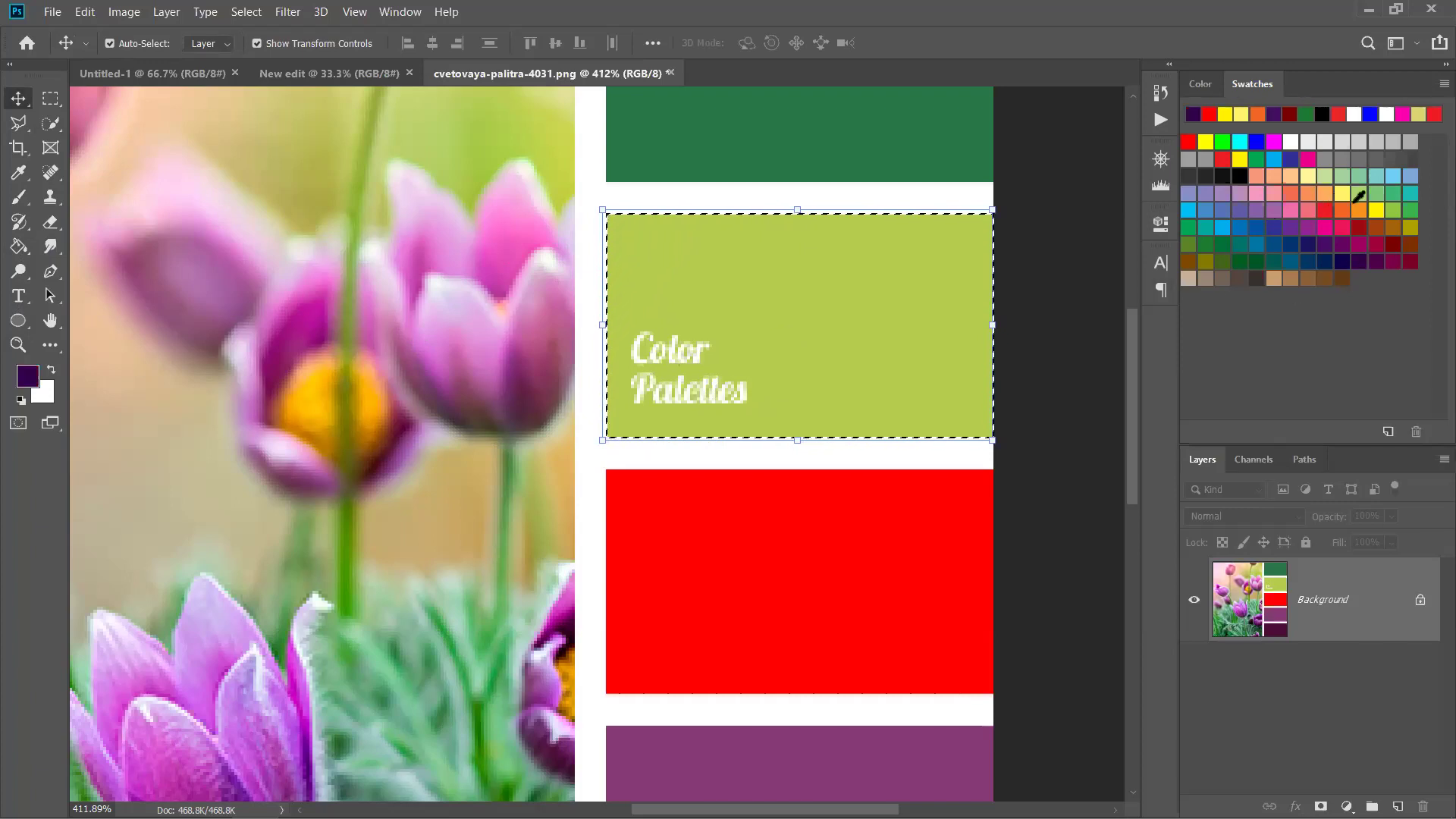
pyautogui.click(1410, 193)
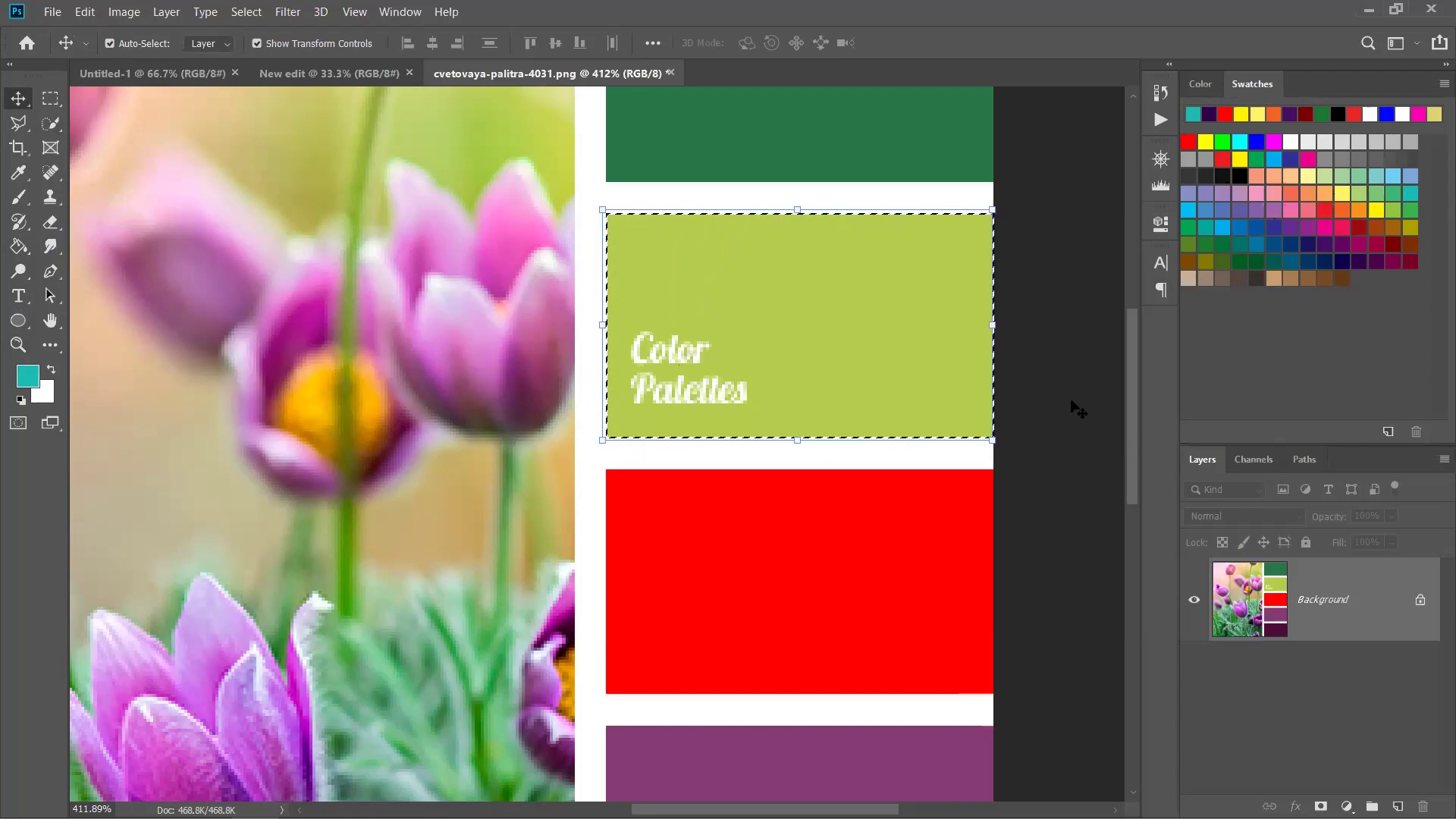
pyautogui.hotkey('alt', 'BackSpace')
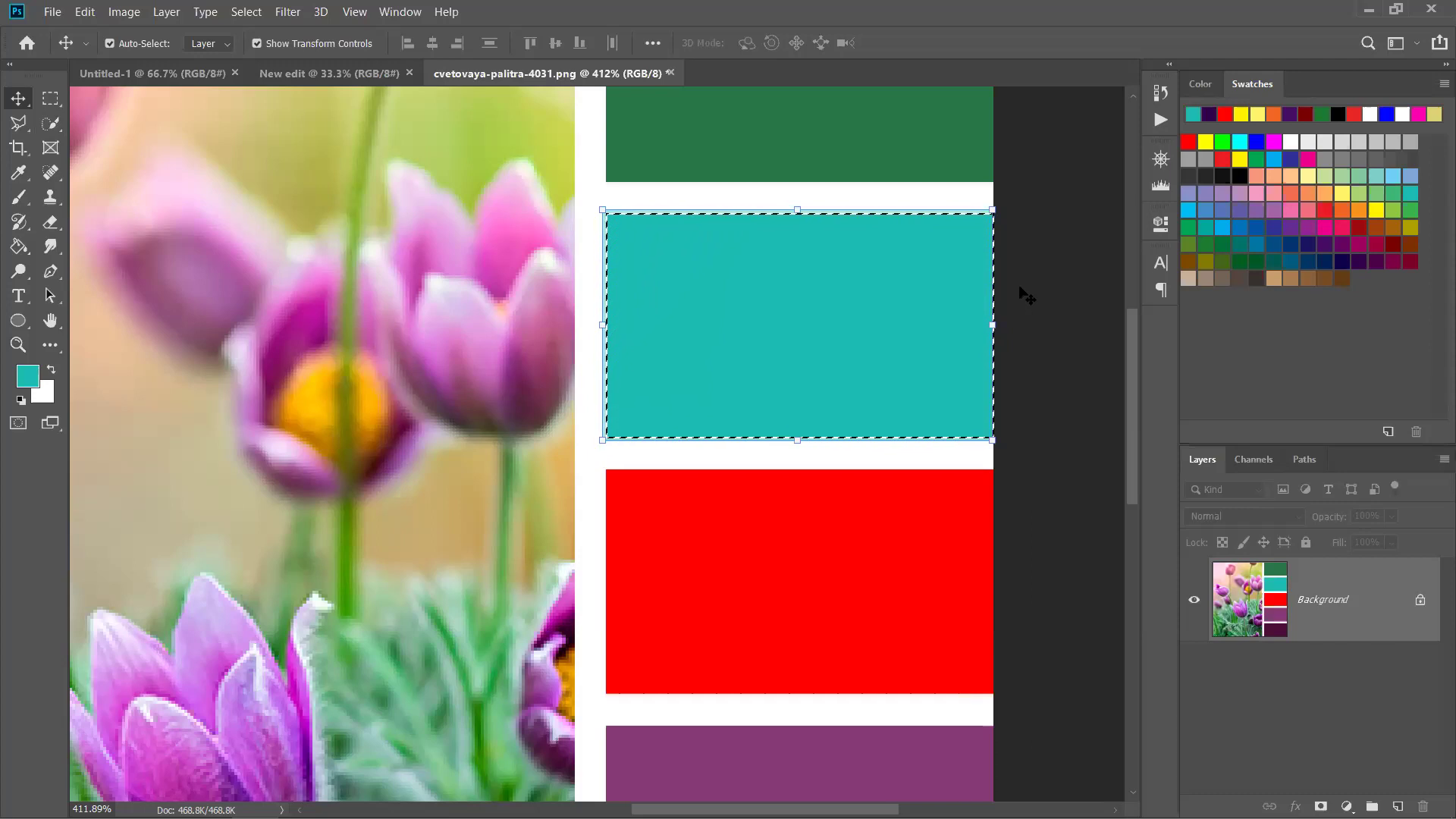
pyautogui.press('ctrl')
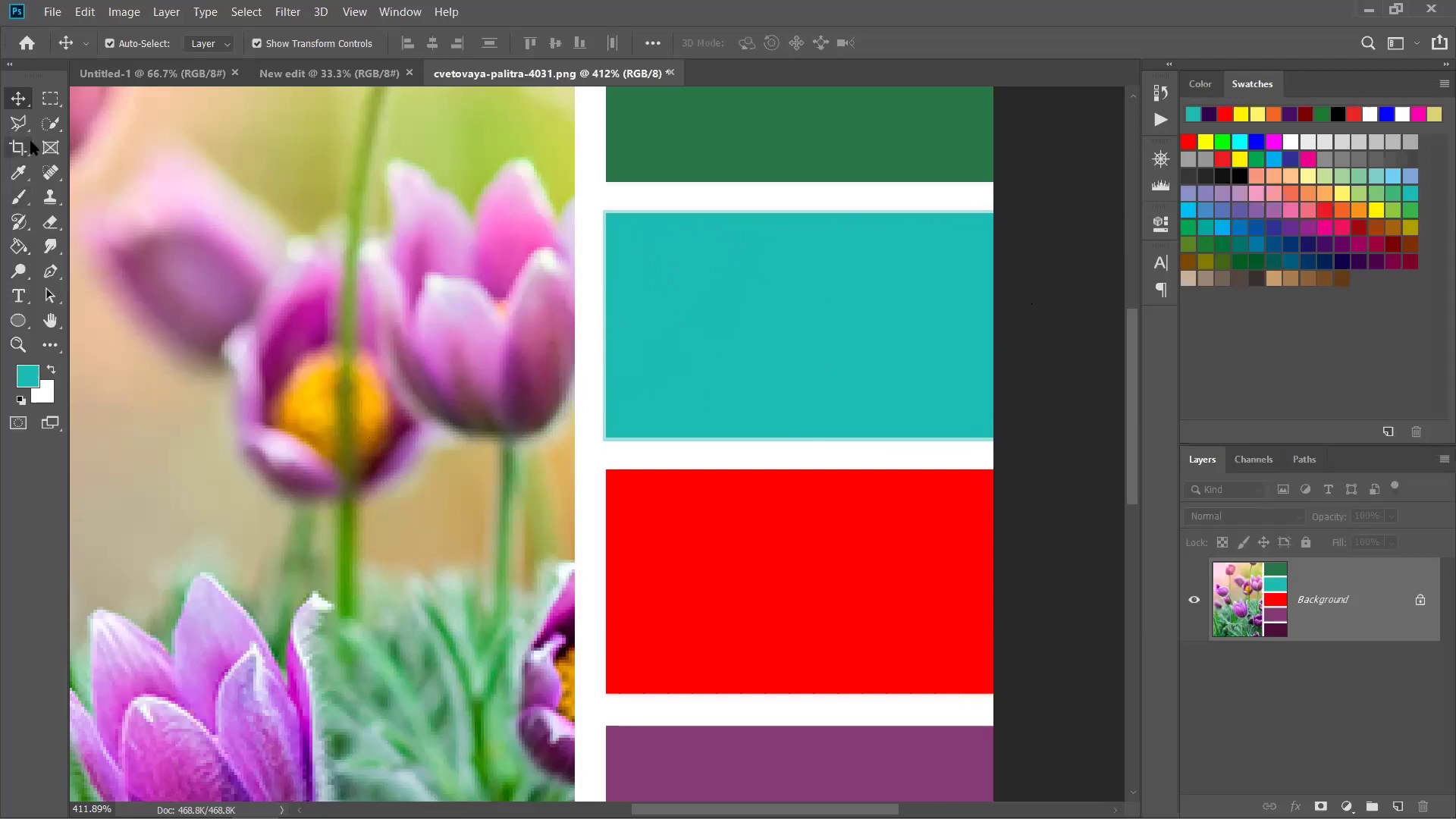
# Draw a roughly square marquee over the yellow-centered flower and fill it with the teal foreground color.
pyautogui.click(50, 97)
pyautogui.moveTo(204, 216); pyautogui.dragTo(453, 475)
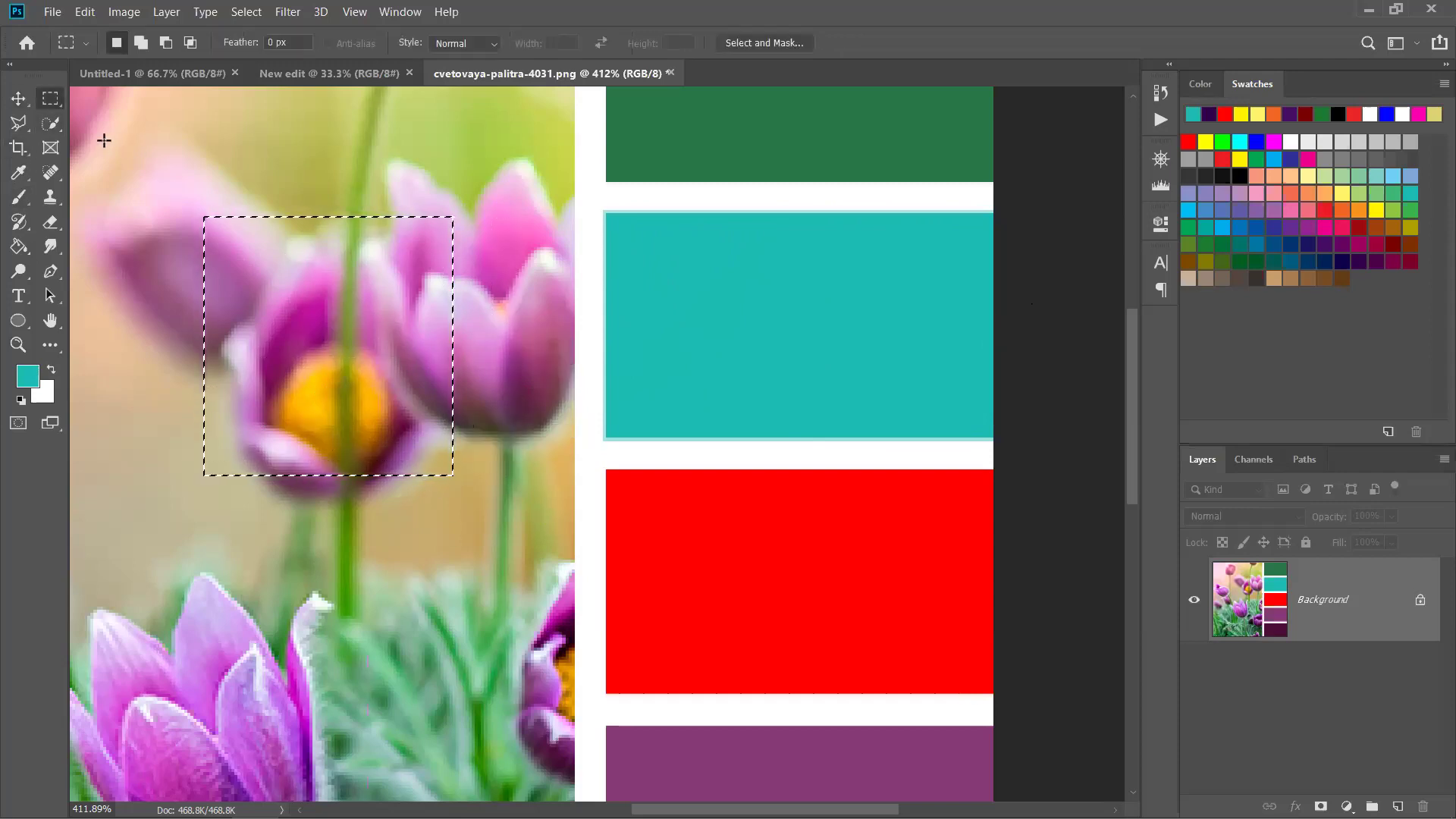
pyautogui.press('v')
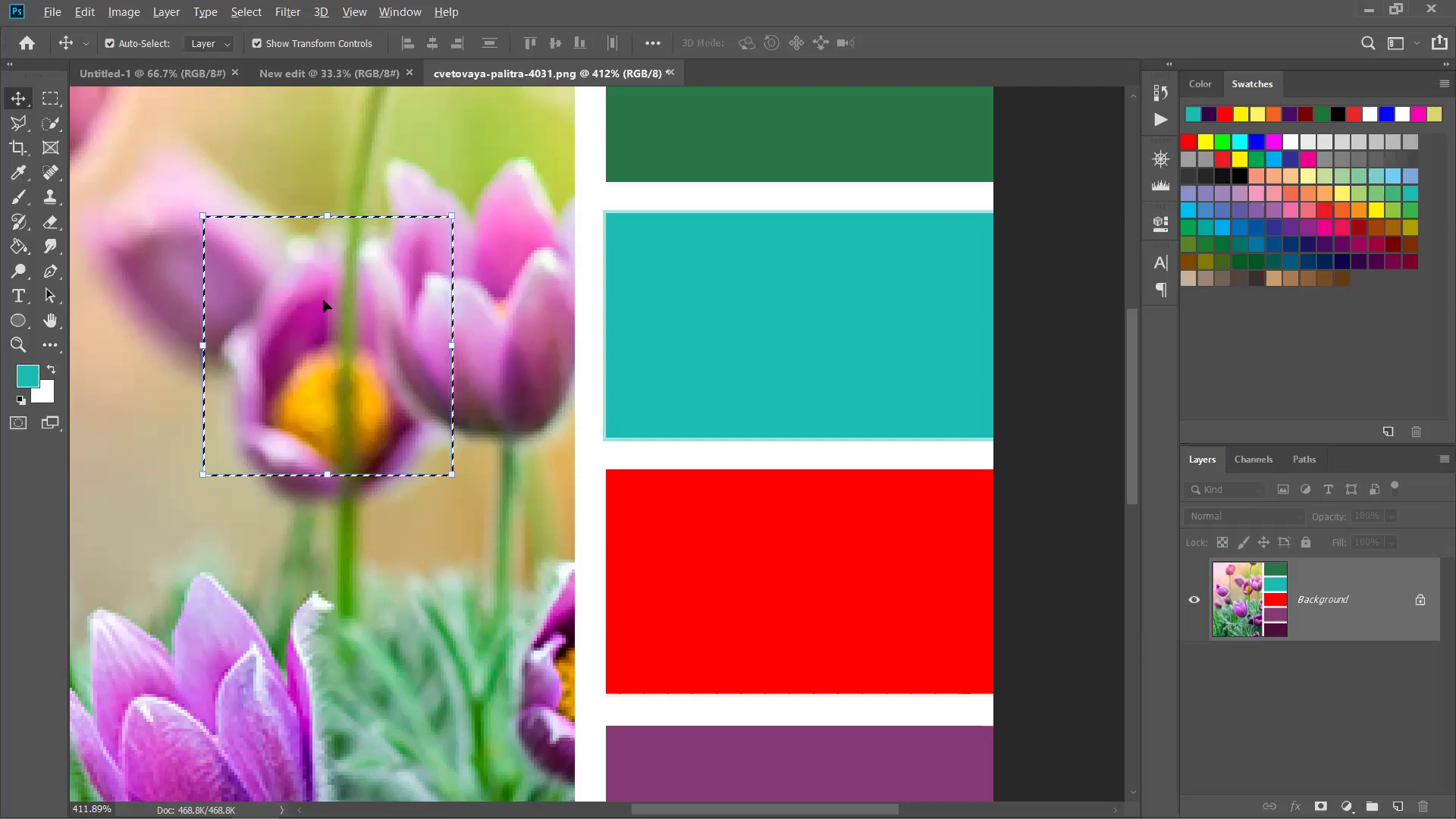
pyautogui.hotkey('alt', 'BackSpace')
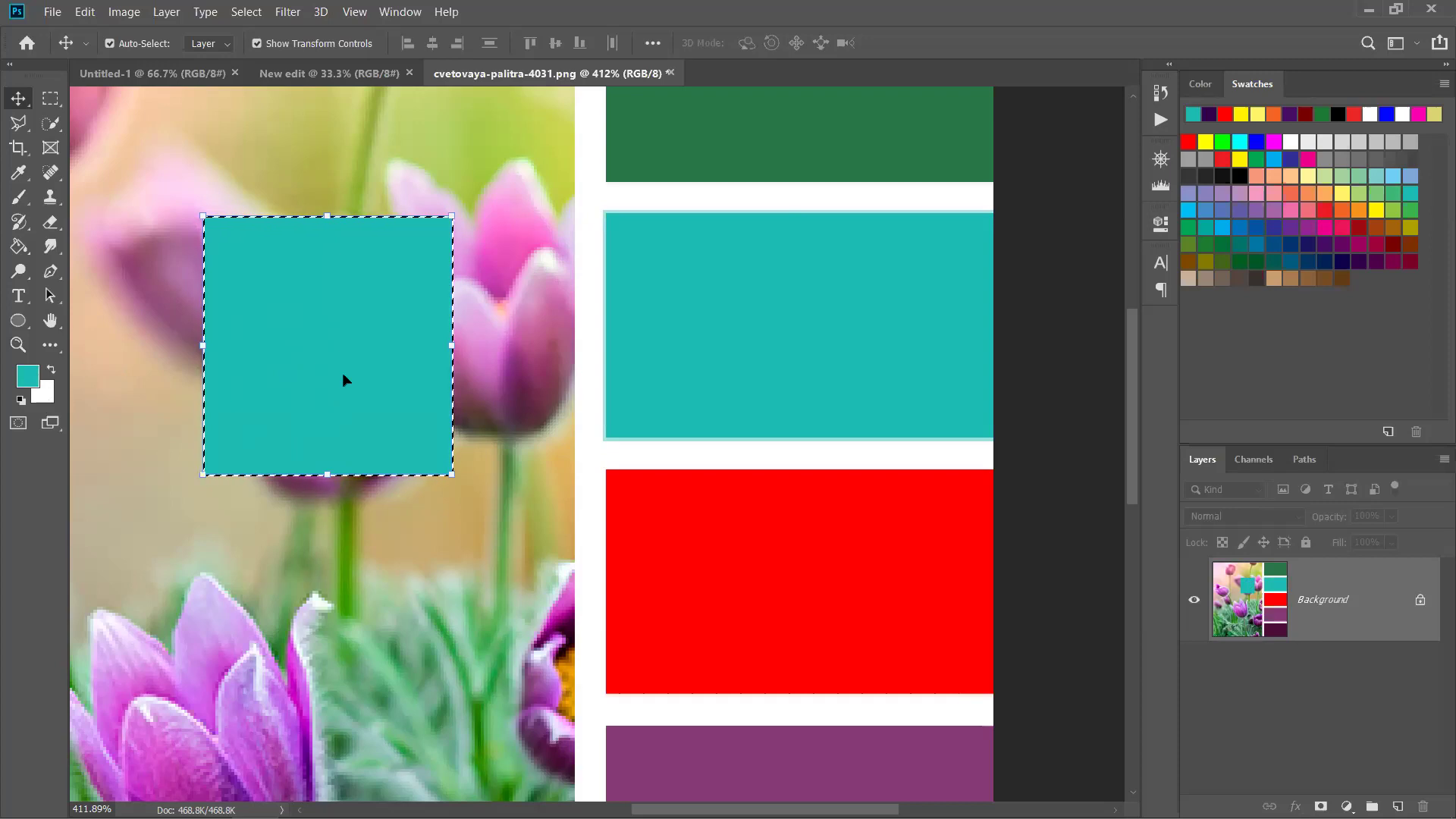
# Alternate the square selection between the white background and teal foreground fills, finish with white, and deselect it.
pyautogui.hotkey('ctrl', 'BackSpace')
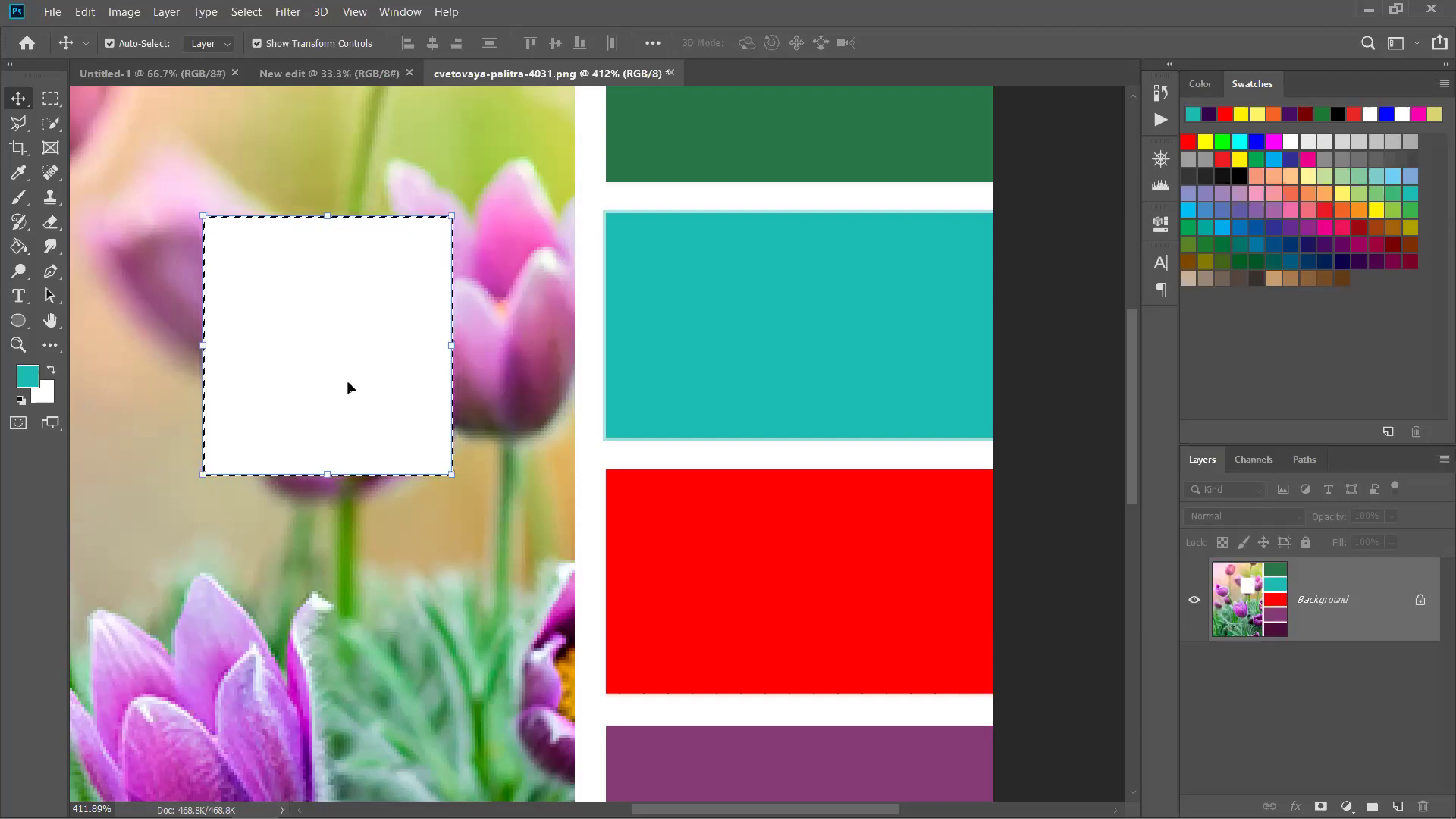
pyautogui.hotkey('alt', 'BackSpace')
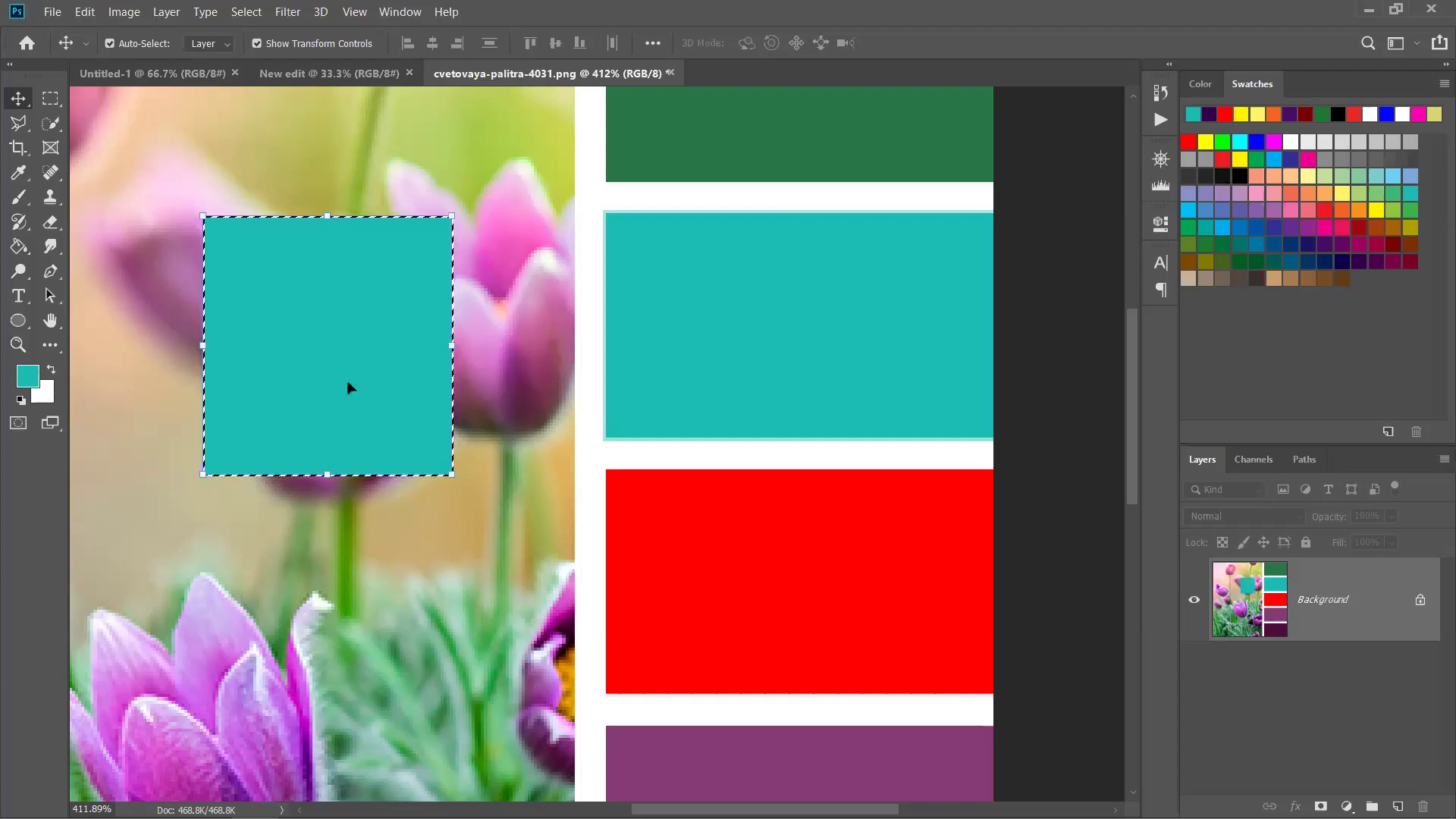
pyautogui.hotkey('ctrl', 'z')
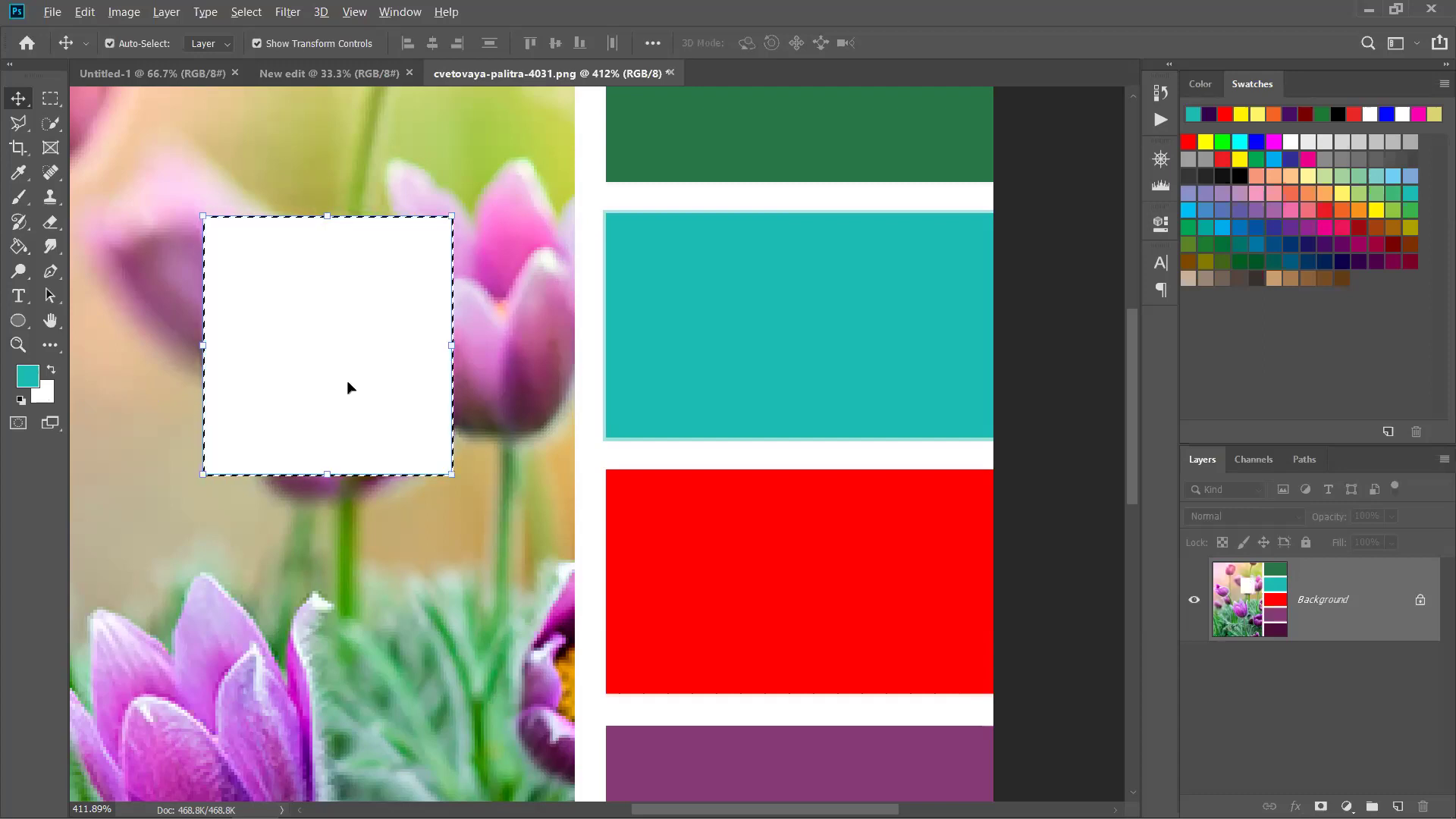
pyautogui.hotkey('alt', 'BackSpace')
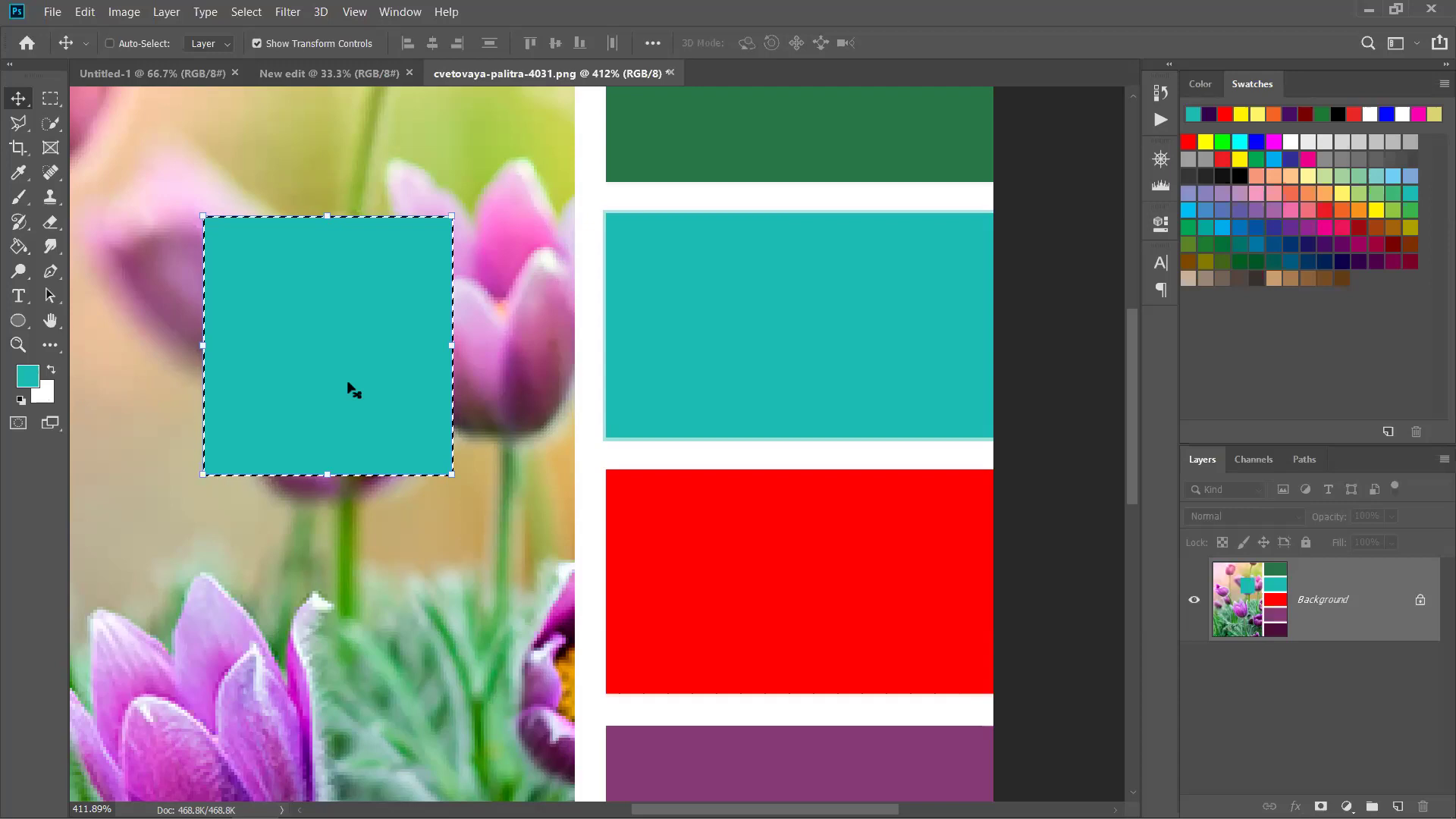
pyautogui.hotkey('ctrl', 'BackSpace')
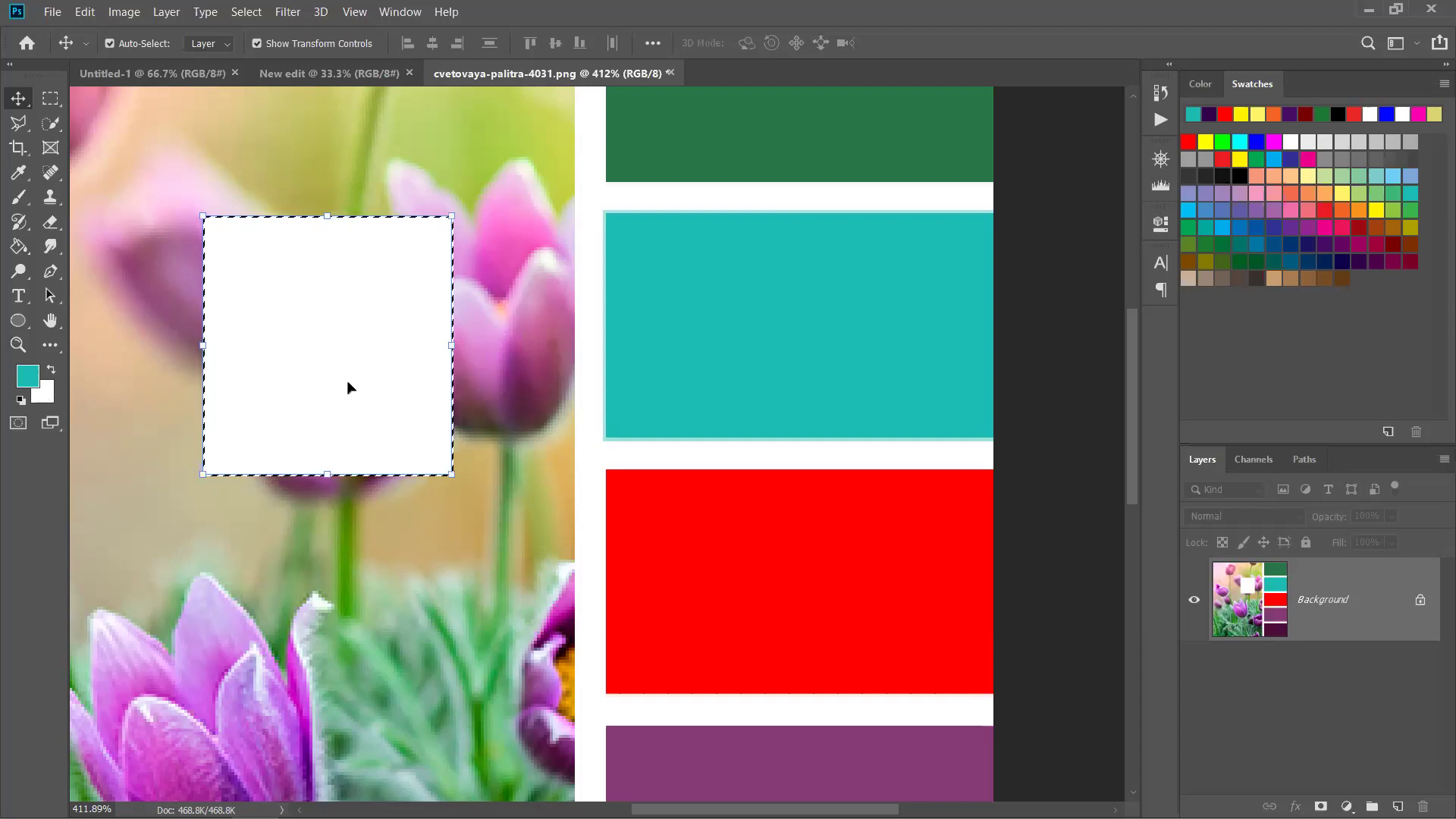
pyautogui.press('ctrl')
pyautogui.hotkey('ctrl', 'd')
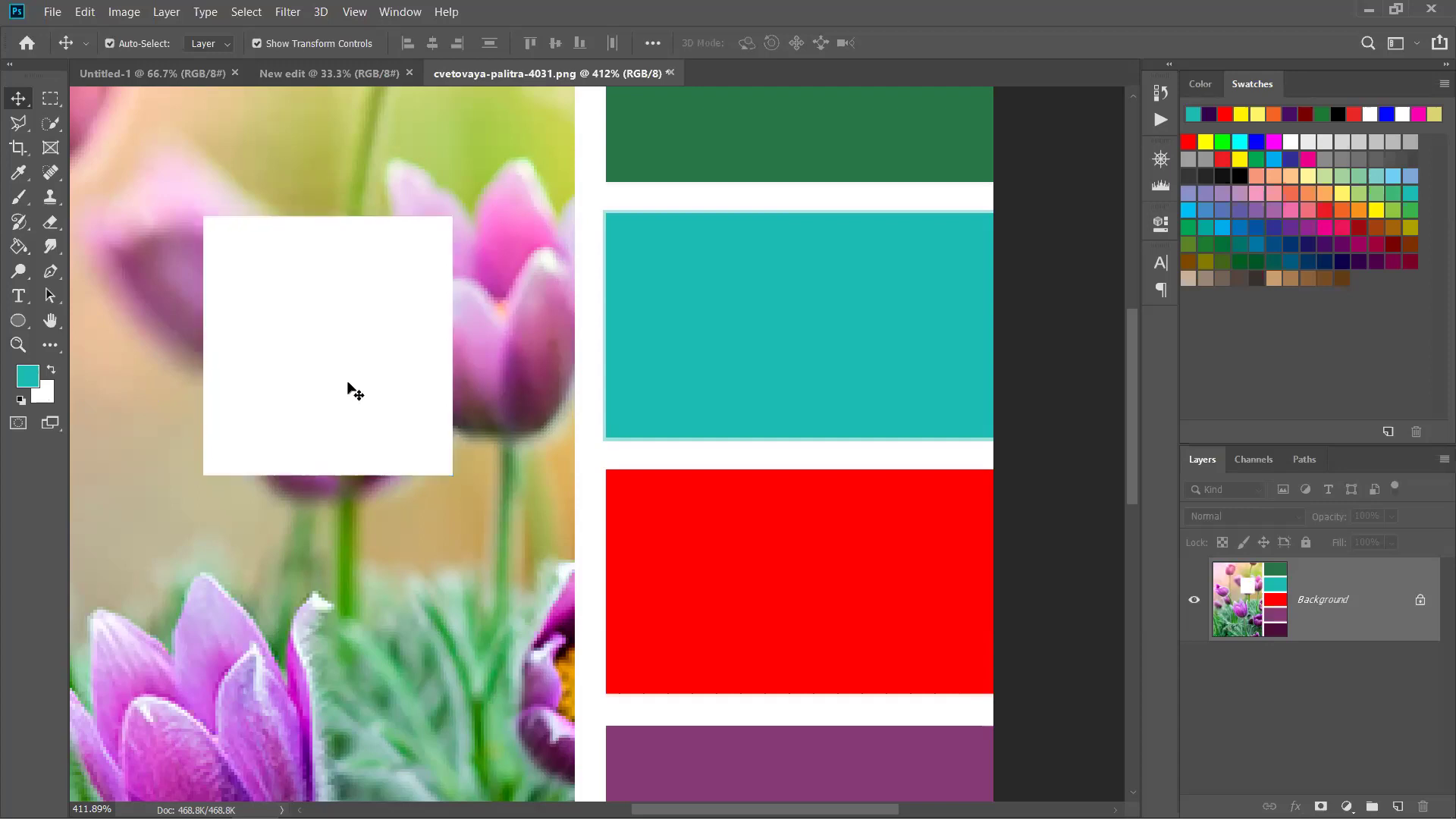
# Swap the foreground and background colors back and forth repeatedly, ending with teal foreground and white background.
pyautogui.scroll(-1, 357, 382)
pyautogui.moveTo(318, 477); pyautogui.dragTo(517, 471)
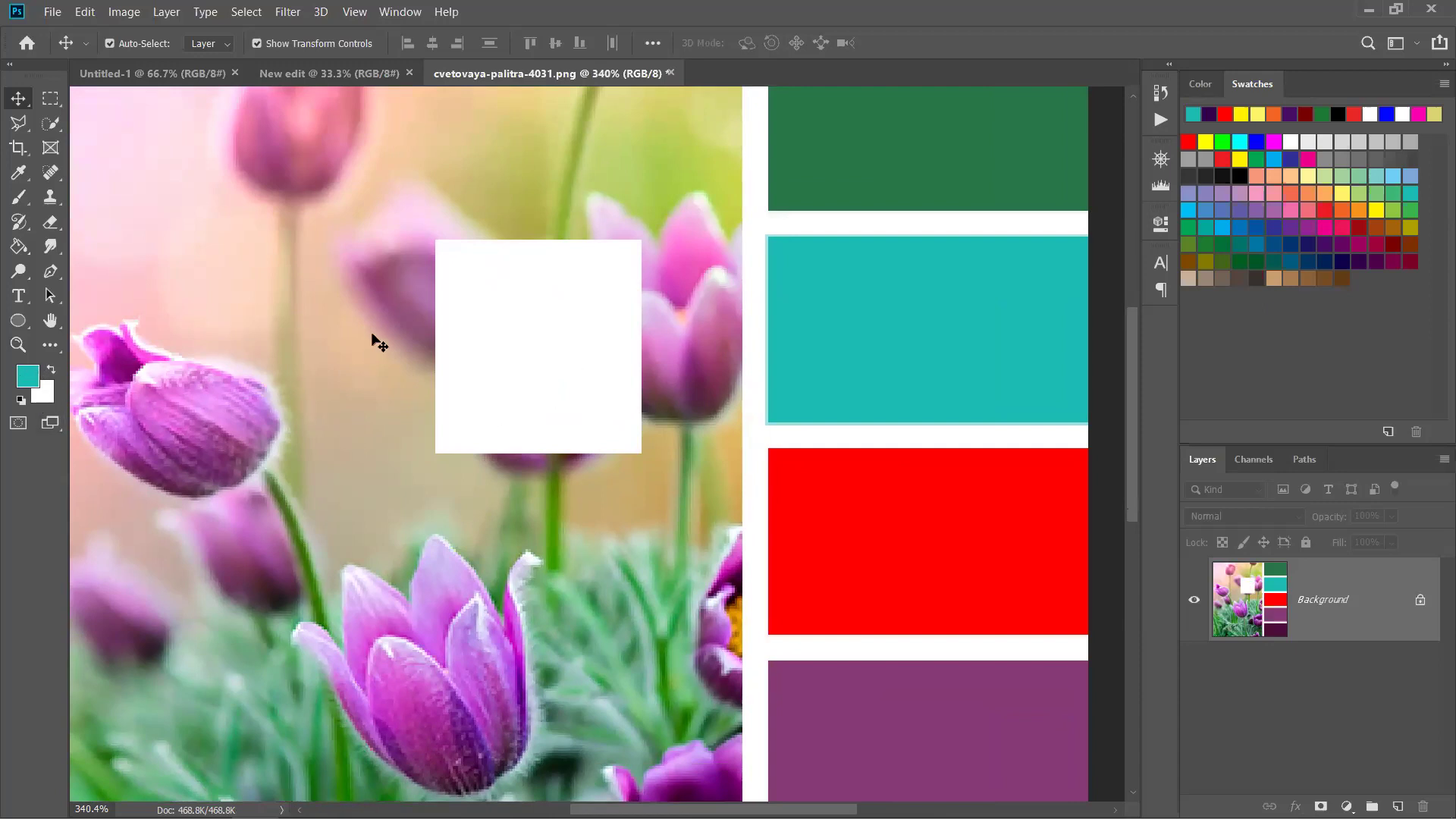
pyautogui.click(51, 371)
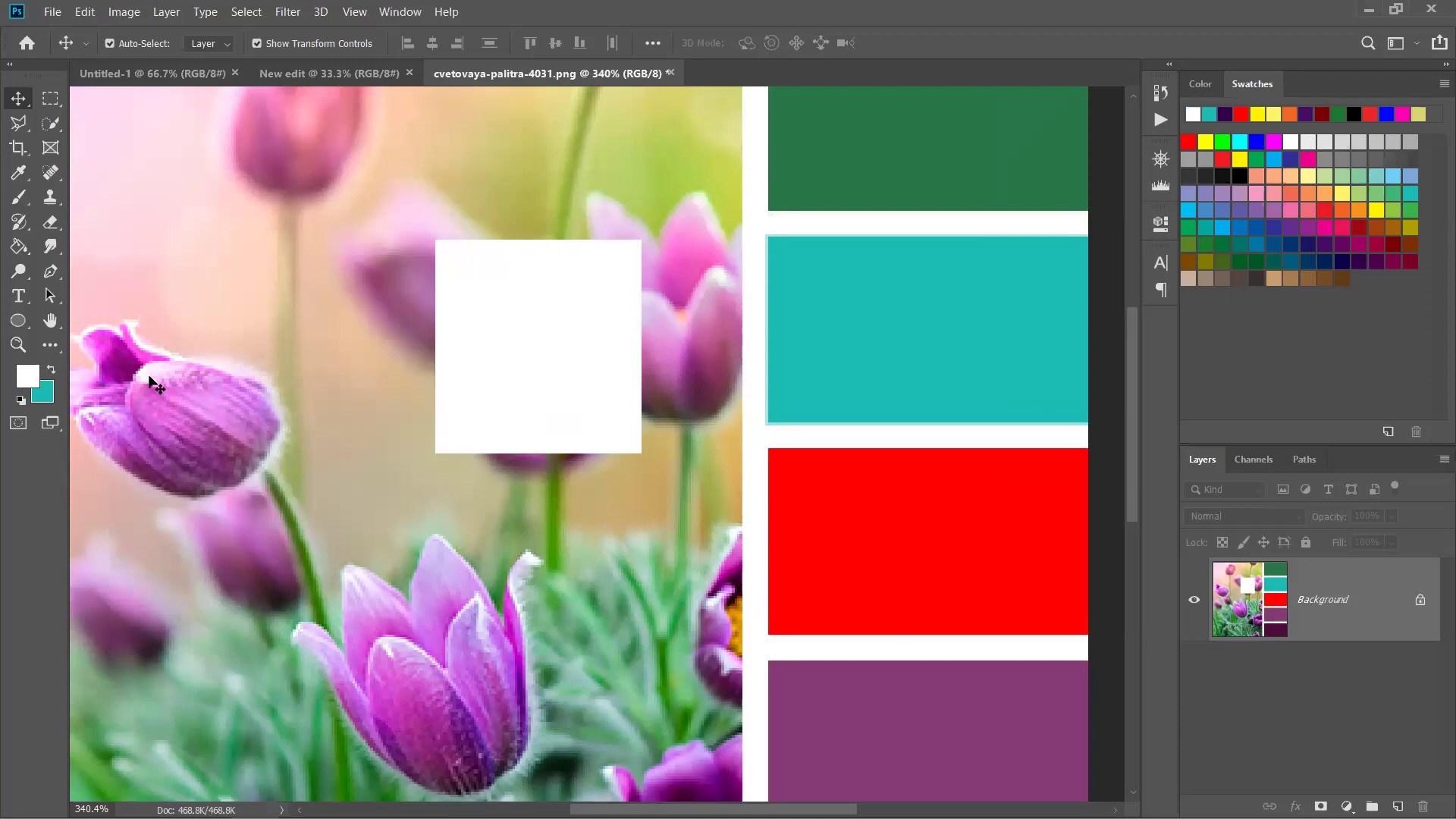
pyautogui.press('x')
pyautogui.press('x')
pyautogui.press('x')
pyautogui.press('z')
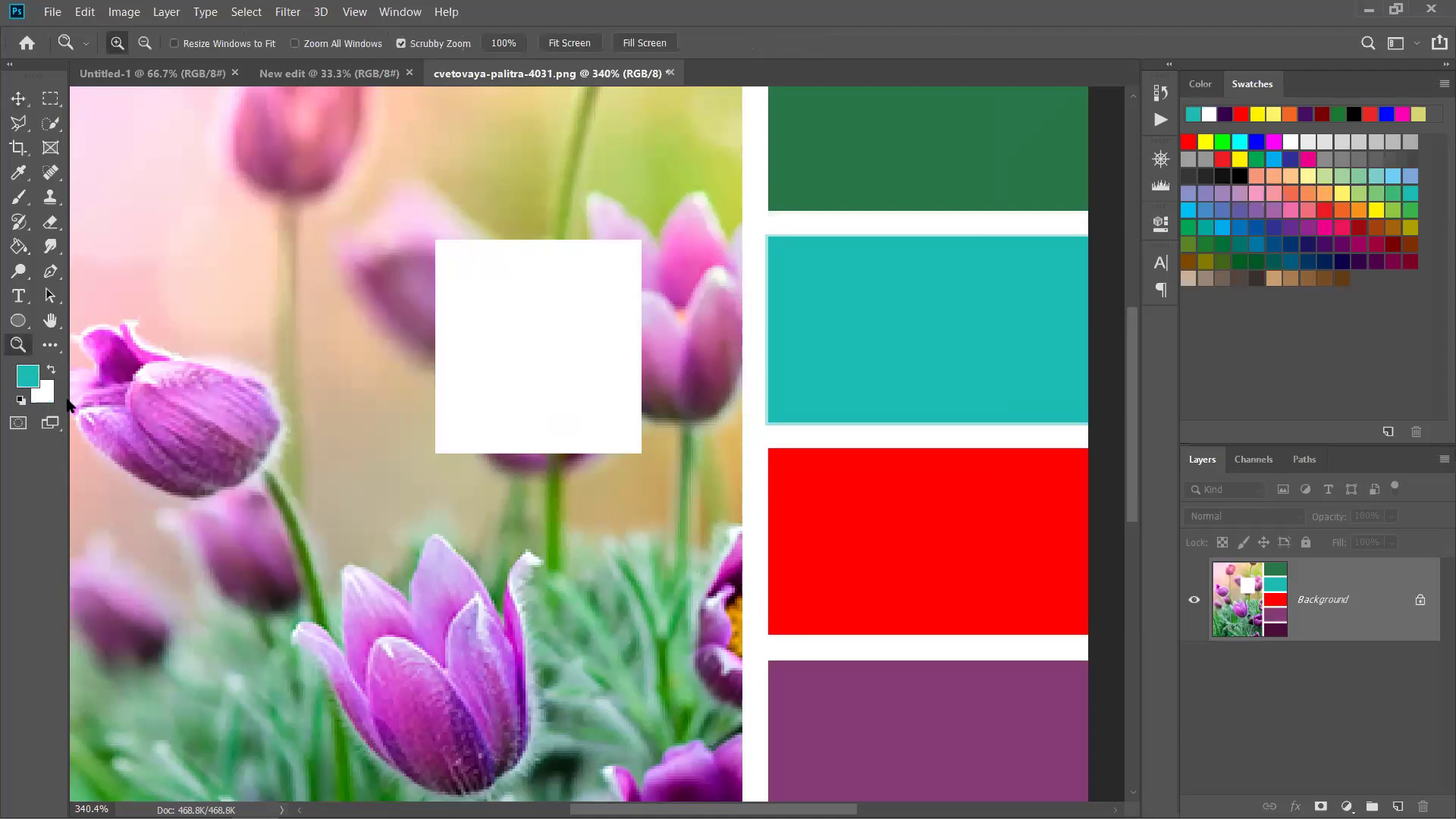
pyautogui.press('x')
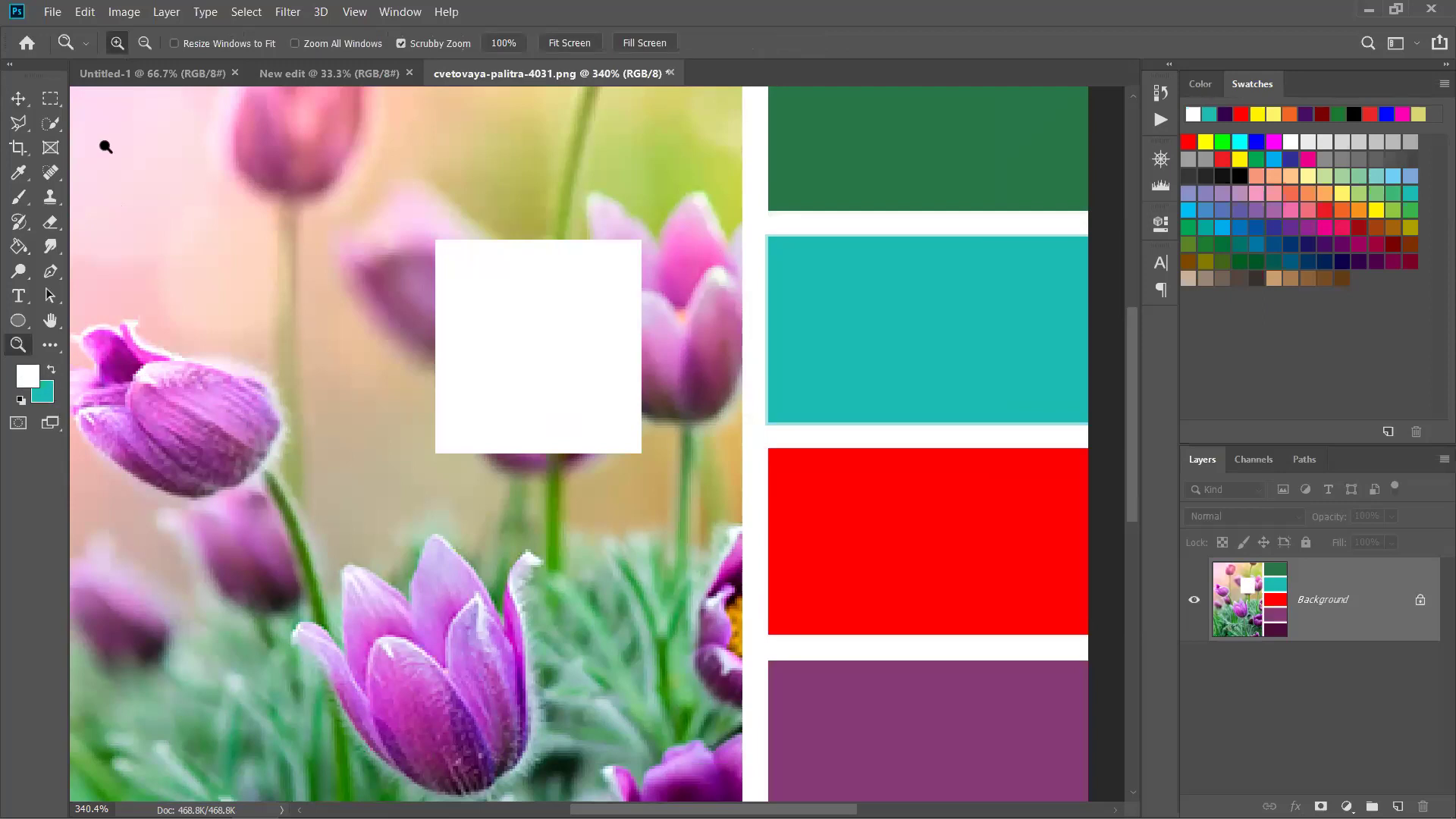
pyautogui.press('v')
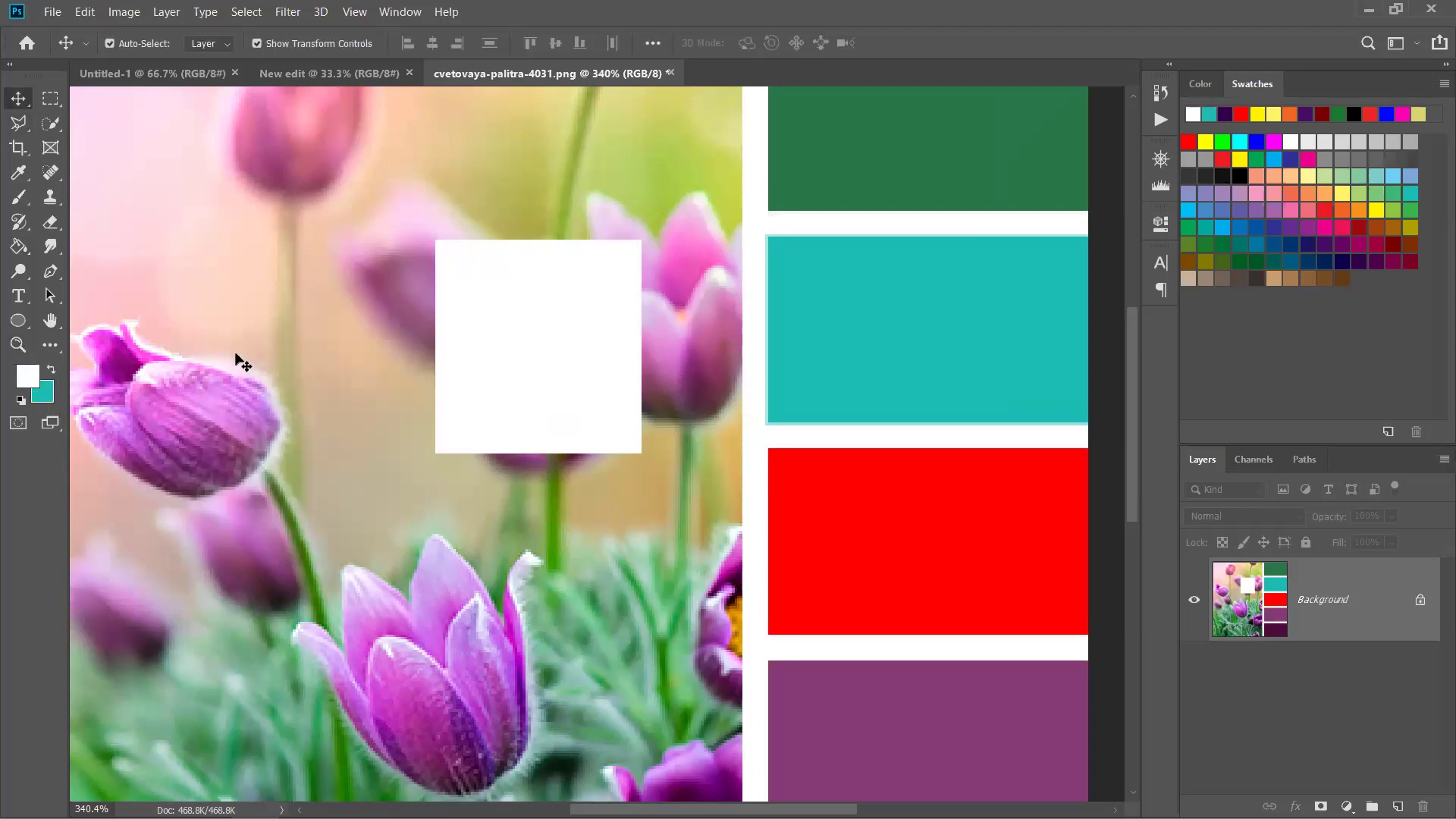
pyautogui.press('x')
pyautogui.click(52, 370)
pyautogui.press('x')
pyautogui.press('x')
pyautogui.press('x')
pyautogui.press('x')
pyautogui.press('x')
pyautogui.press('x')
pyautogui.press('x')
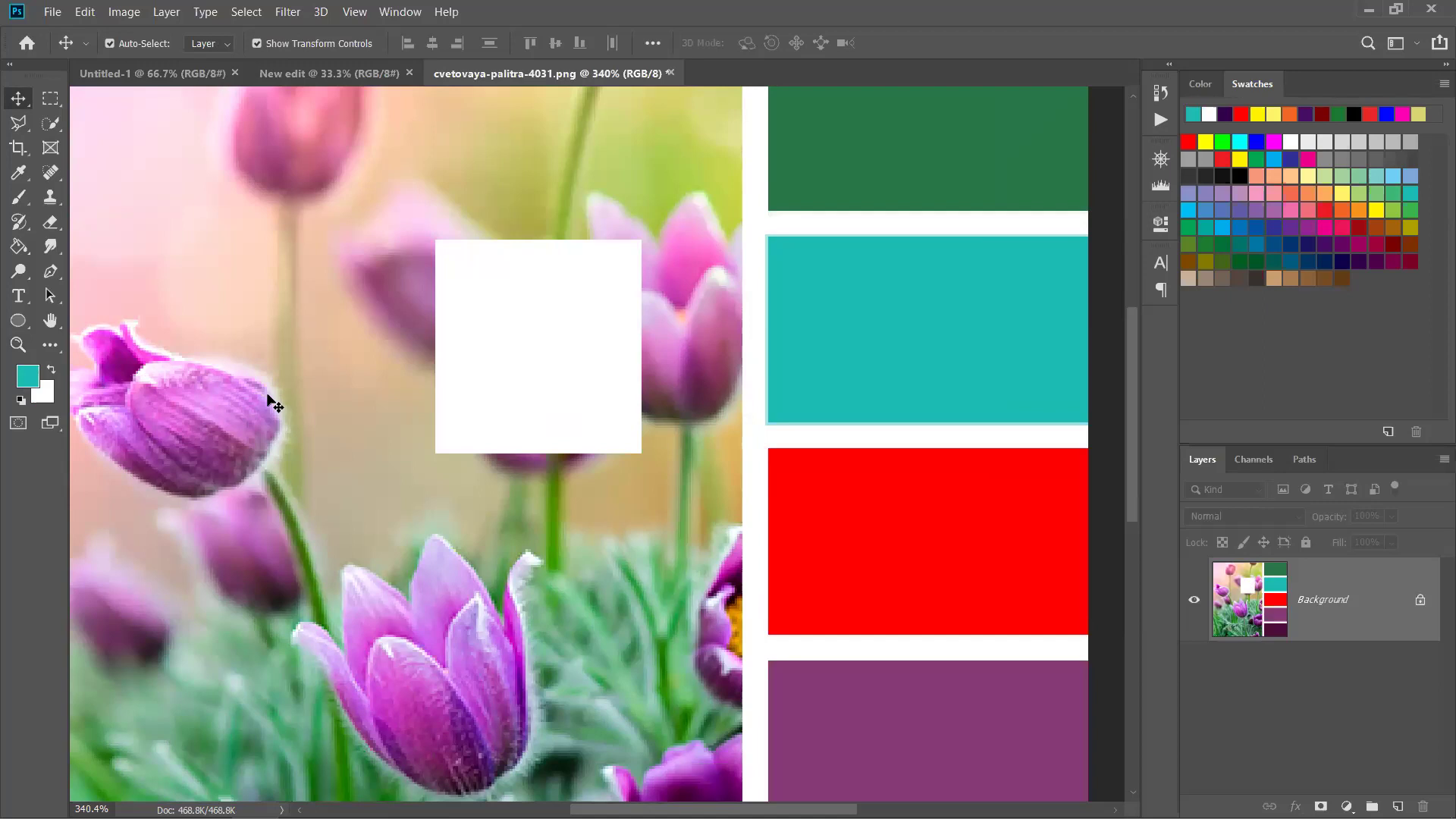
# Reset the colors to default black and white, pick a red foreground, and restore the defaults again.
pyautogui.click(21, 403)
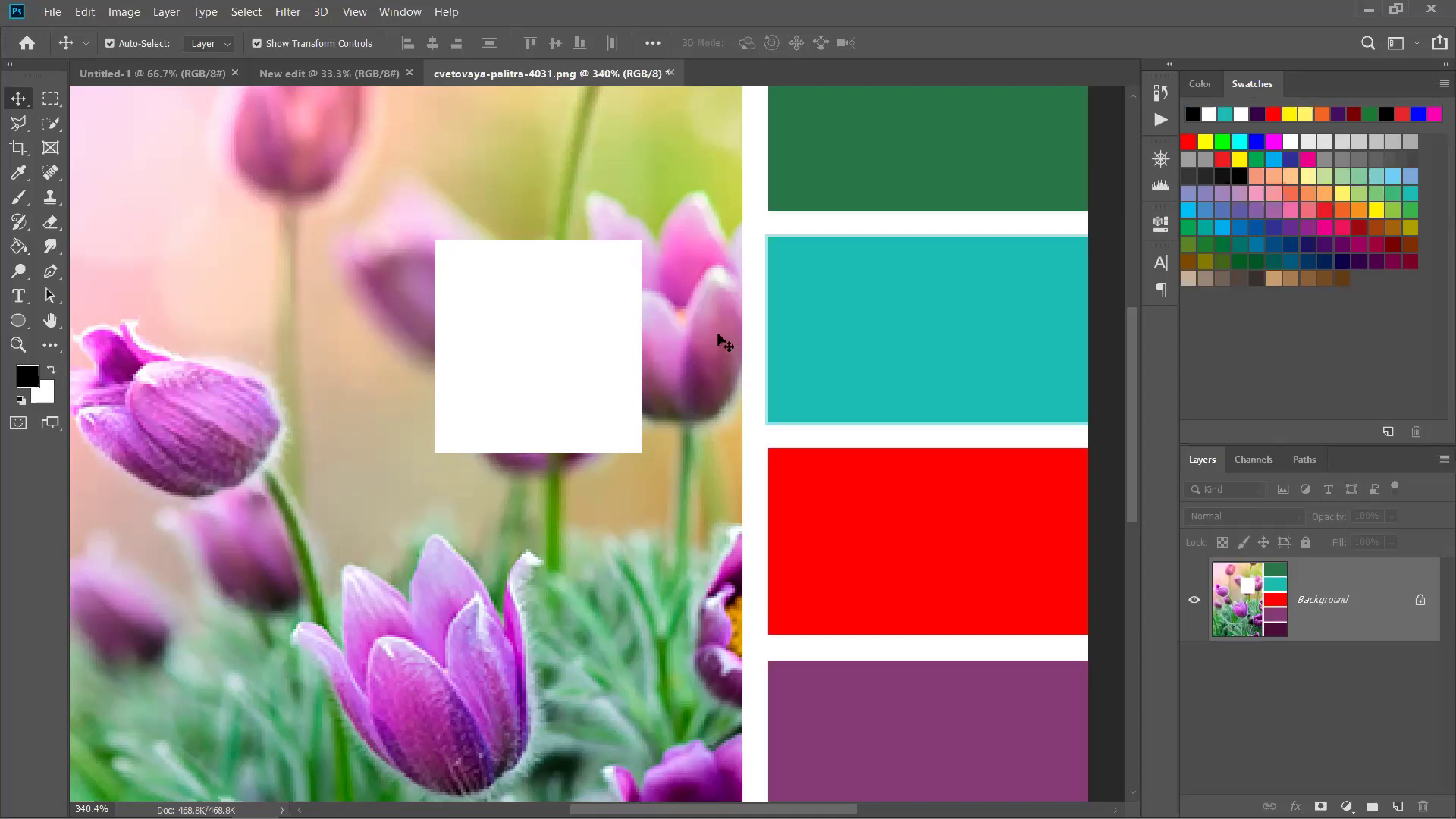
pyautogui.click(1332, 213)
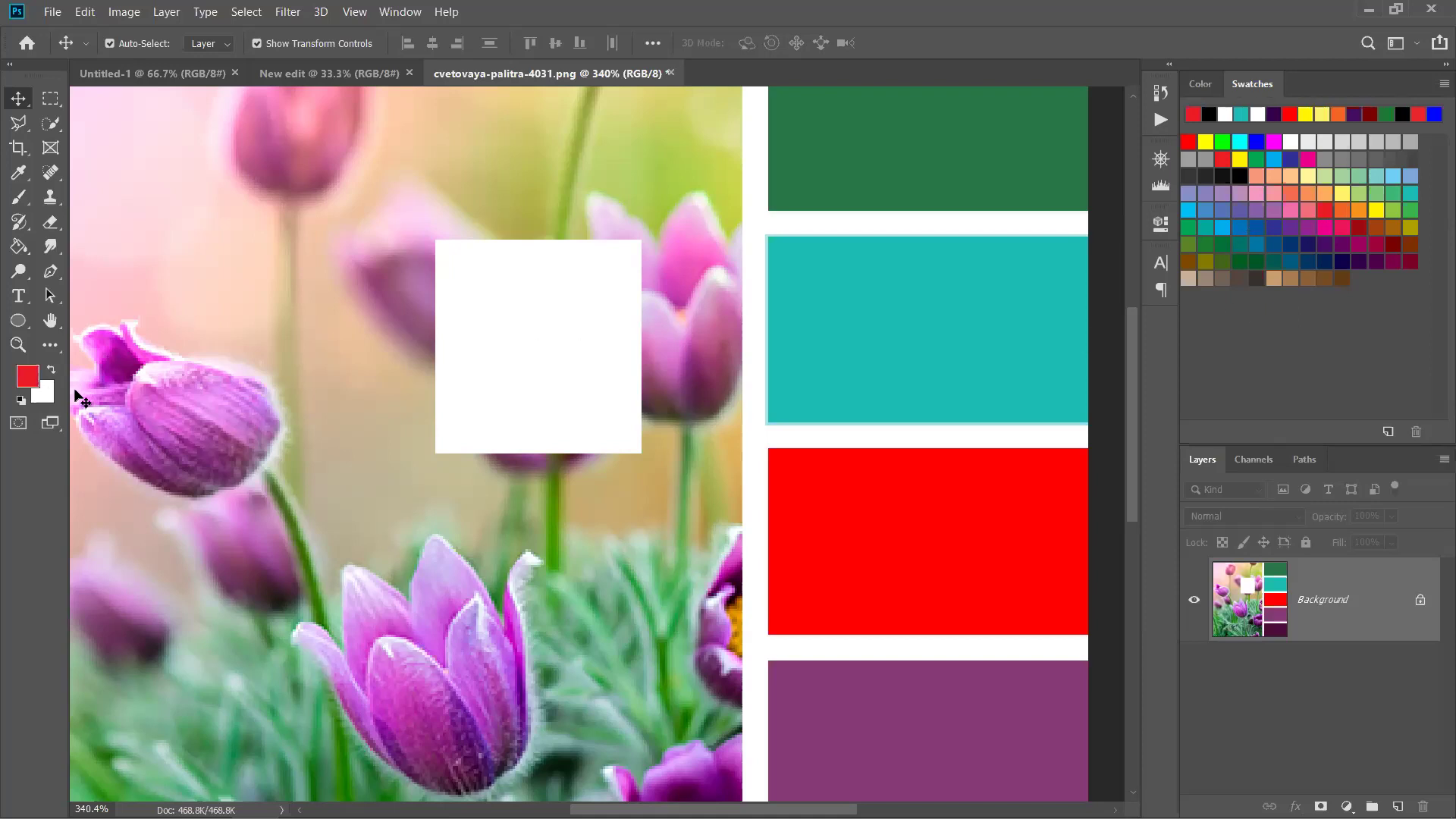
pyautogui.press('d')
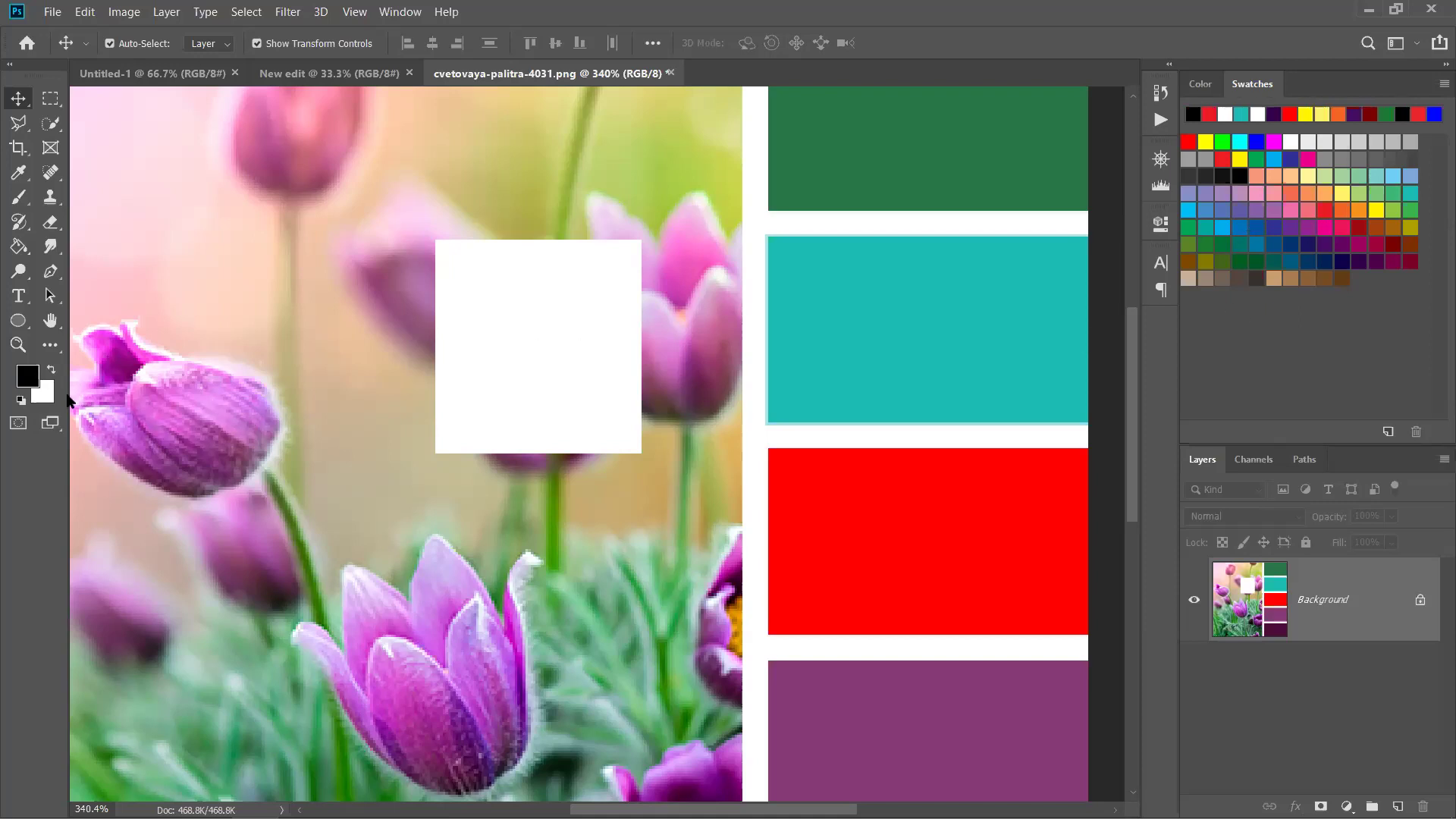